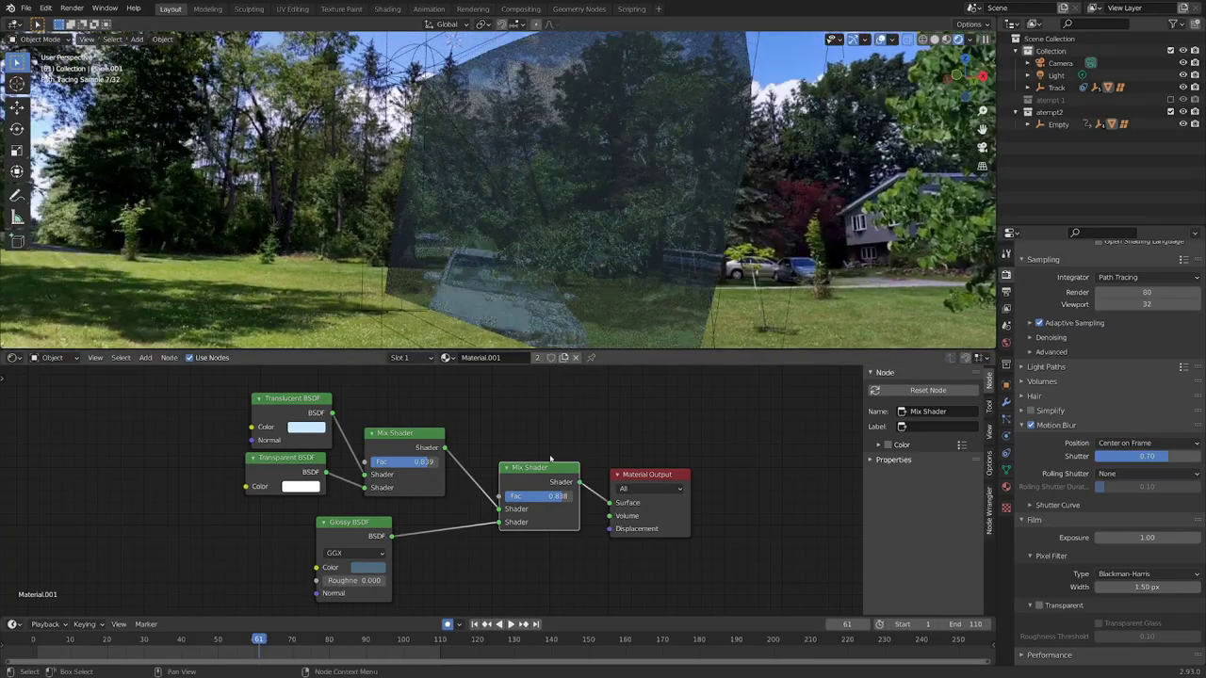
mouse_move(562, 497)
left_mouse_down()
mouse_move(518, 496)
mouse_move(559, 496)
left_mouse_up()
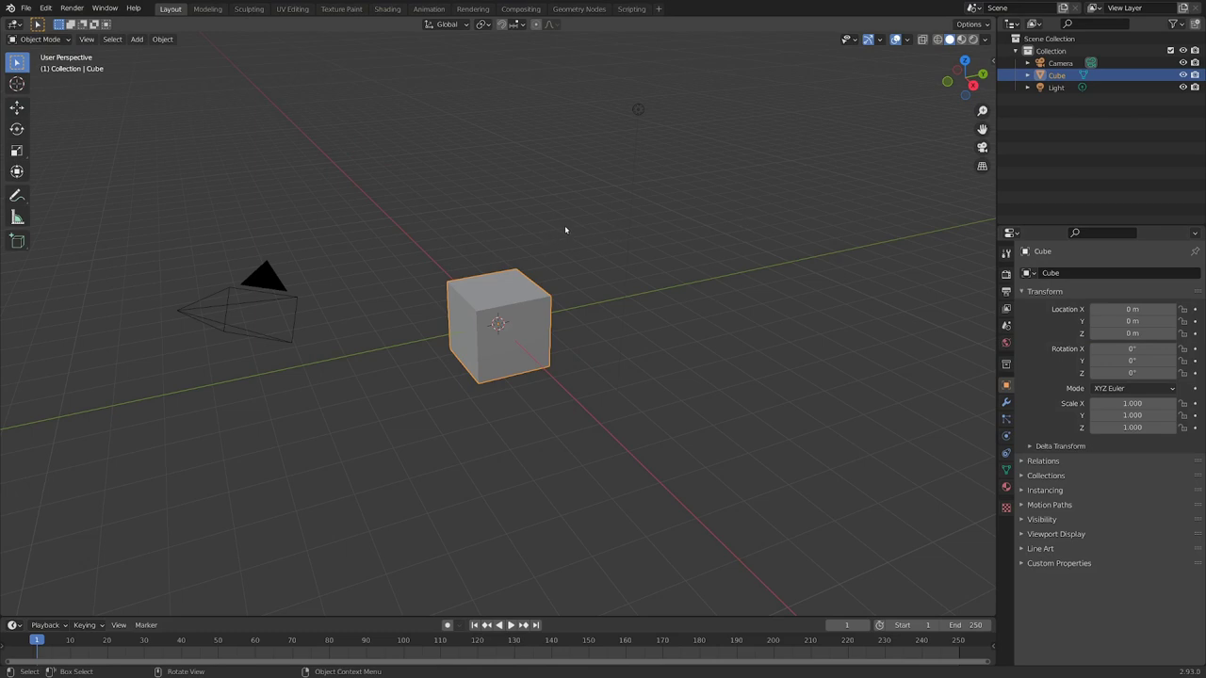
Step: Switch the 3D viewport to the Movie Clip Editor and load all the winder PNG frames from the window frames folder as a clip
left_click(14, 23)
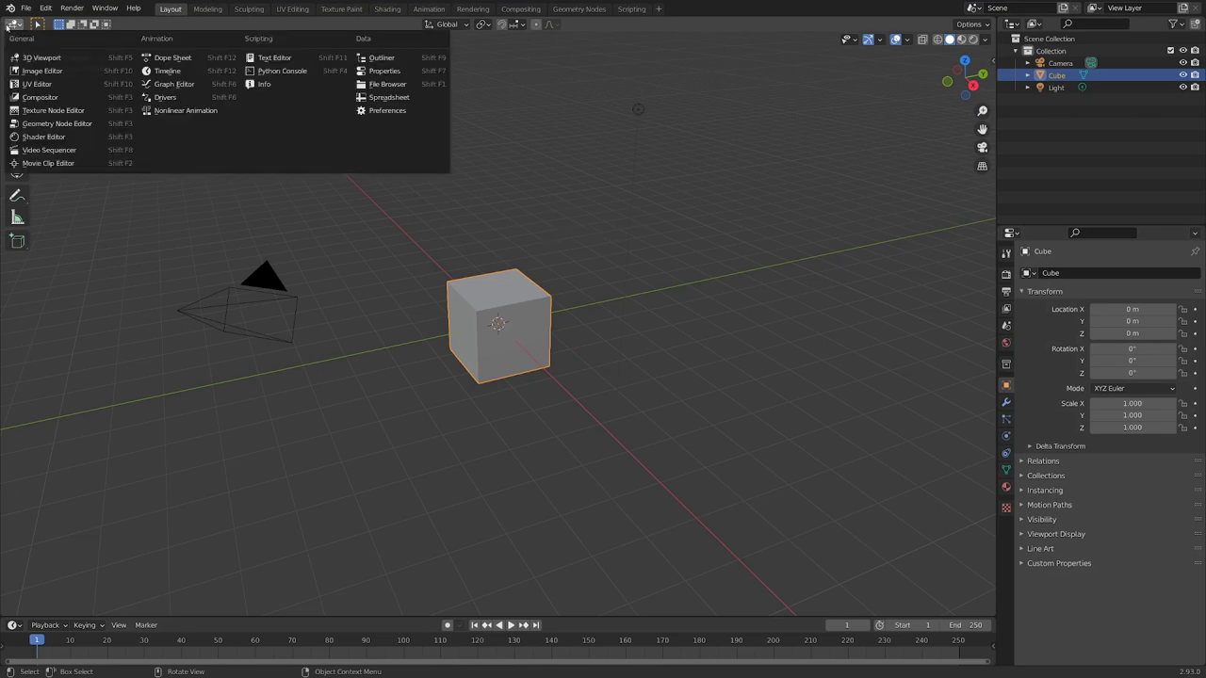
left_click(52, 162)
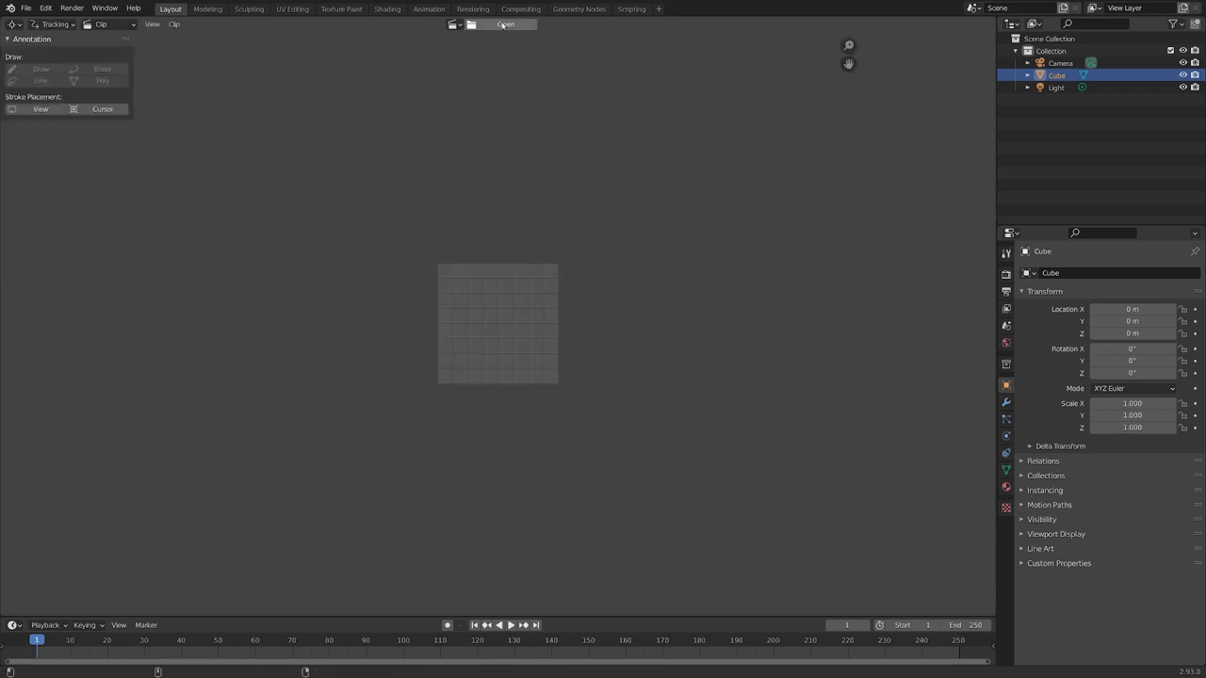
left_click(499, 25)
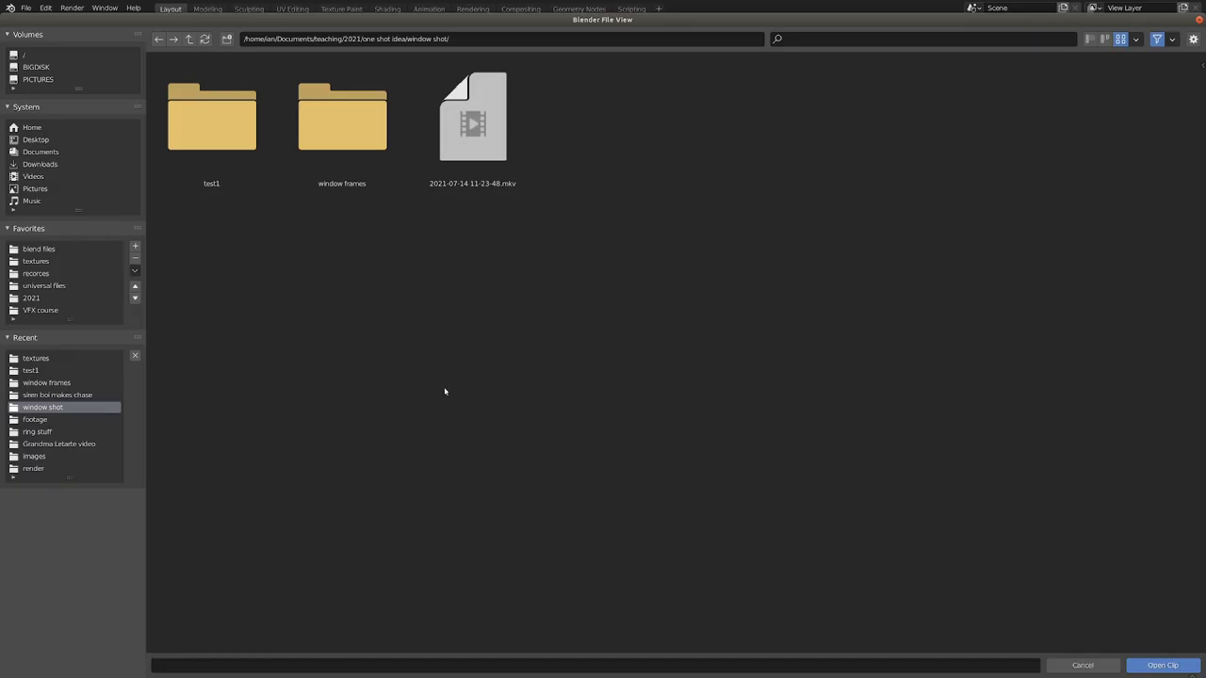
left_click(333, 137)
key("a")
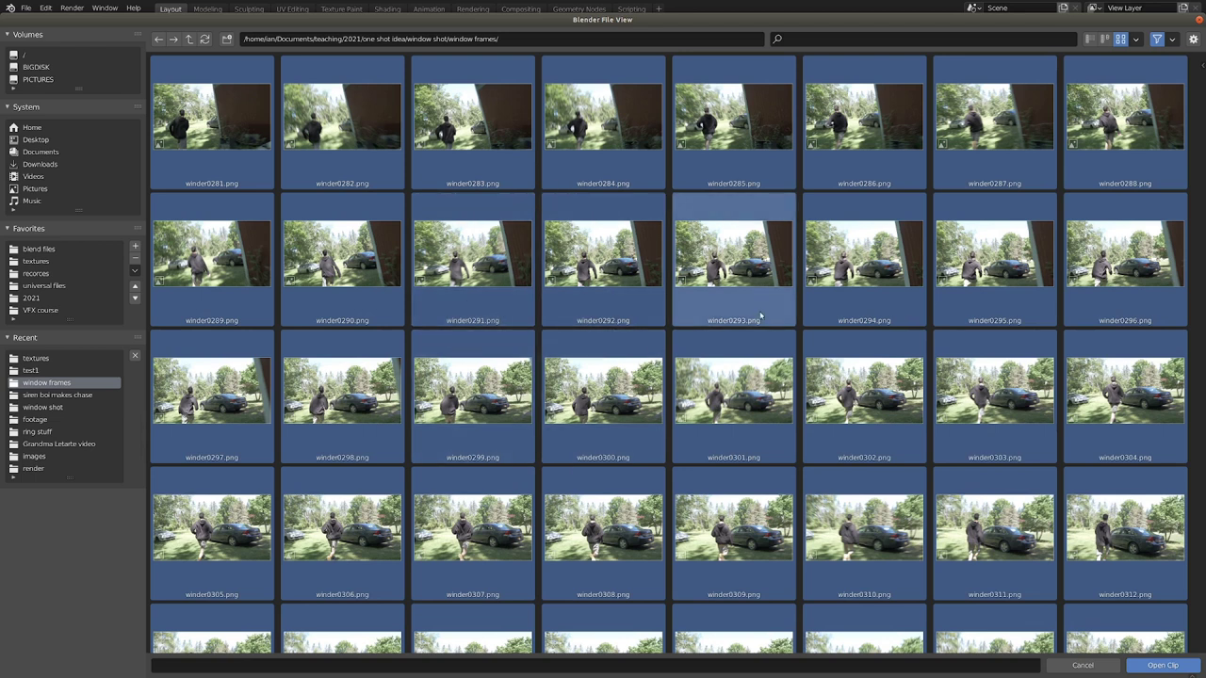
key("Return")
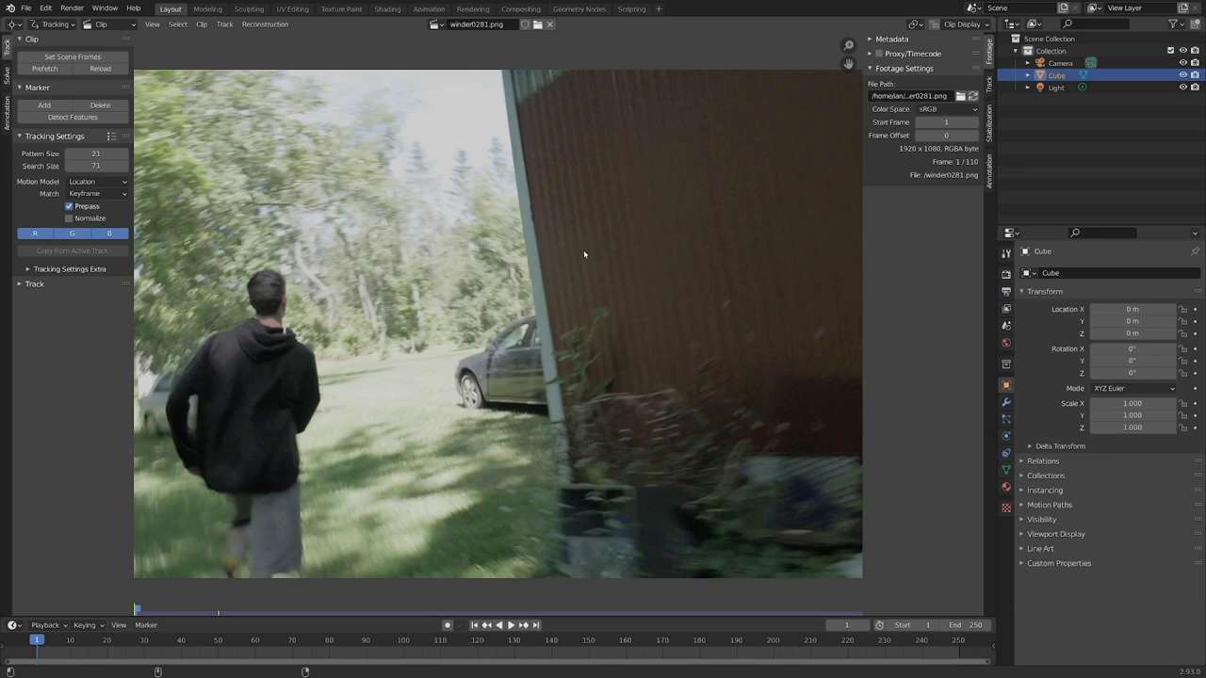
Step: Play through the footage, go to its last frame and set the scene's end frame to 110
scroll(487, 407, "down", 4)
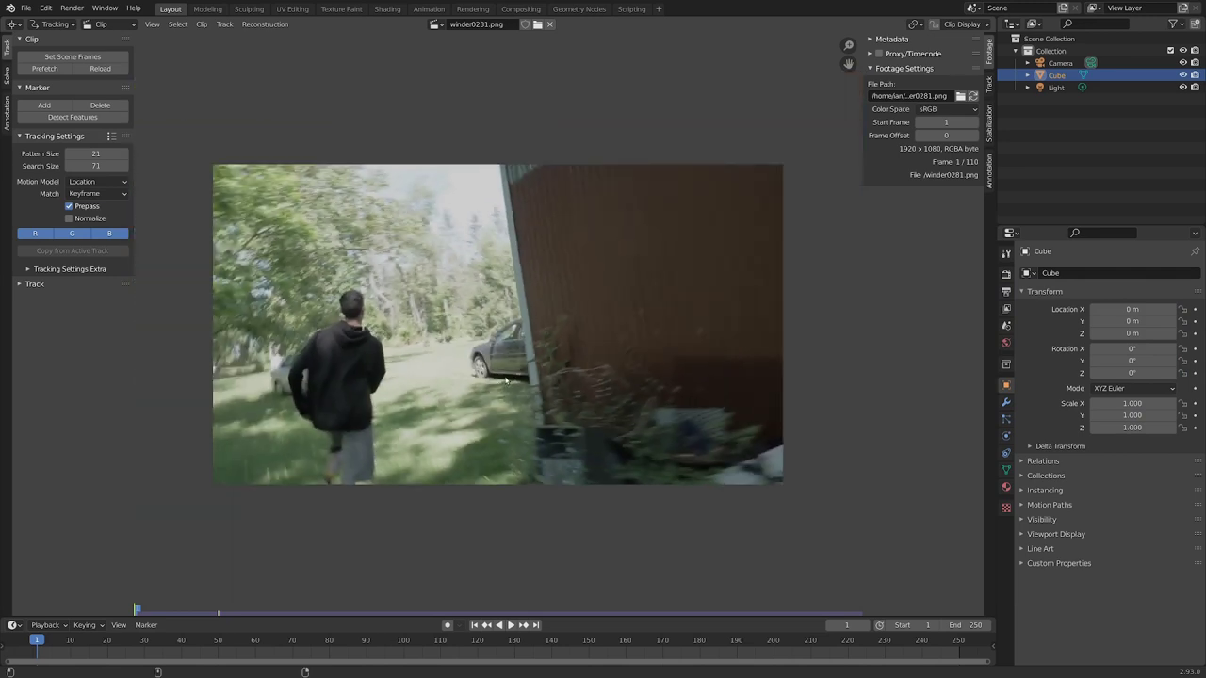
key("space")
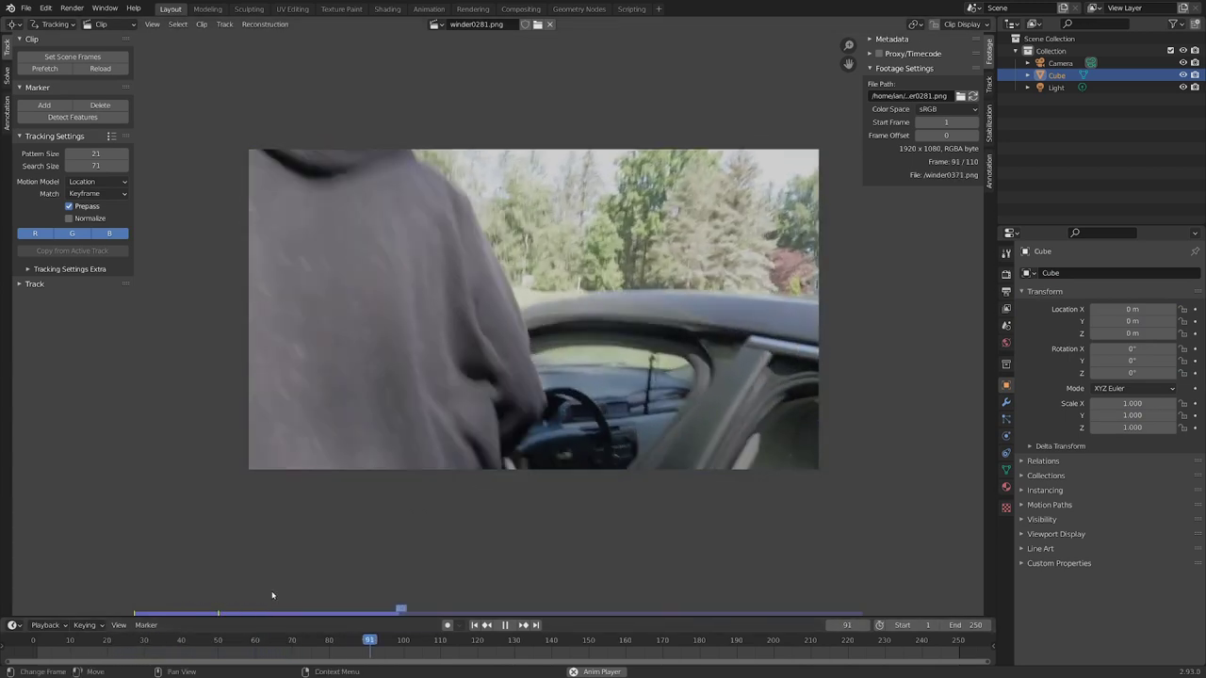
key("space")
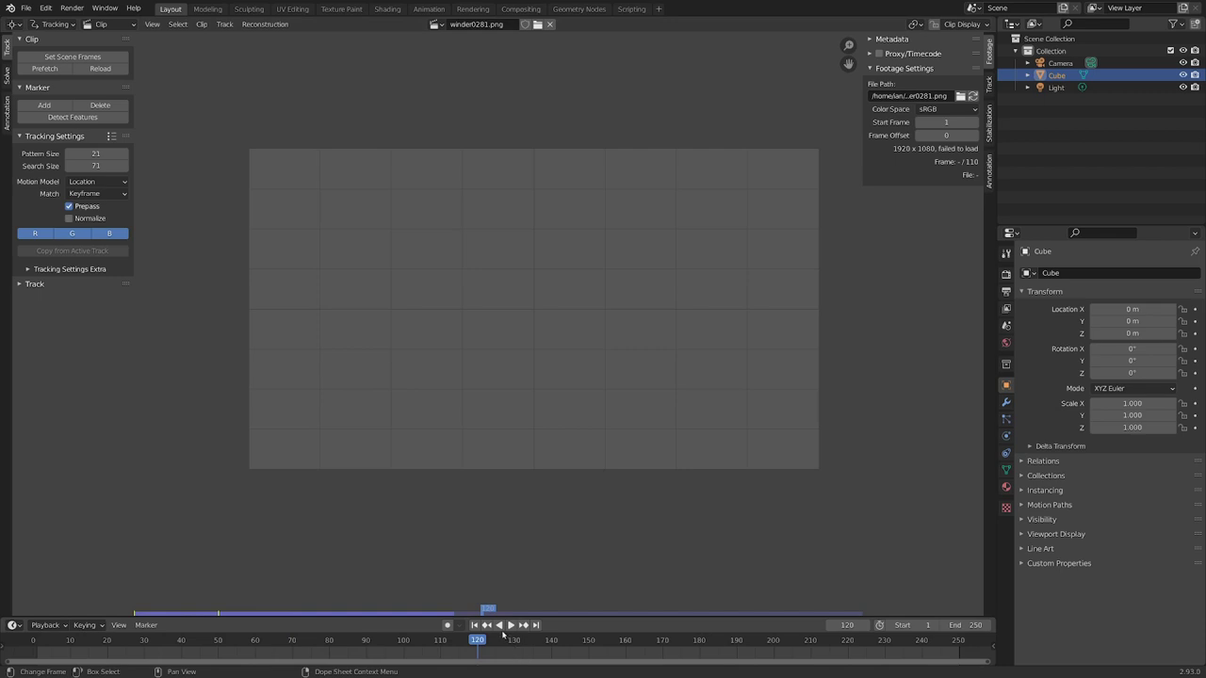
left_click(443, 647)
key("Left")
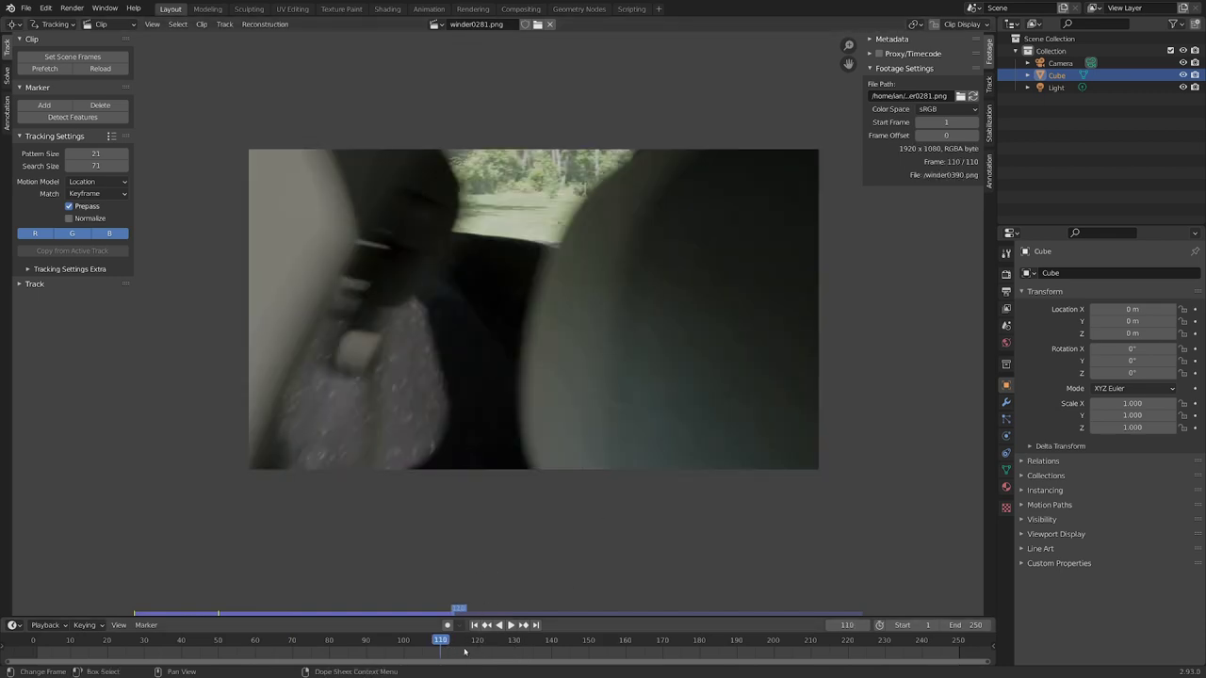
key("ctrl")
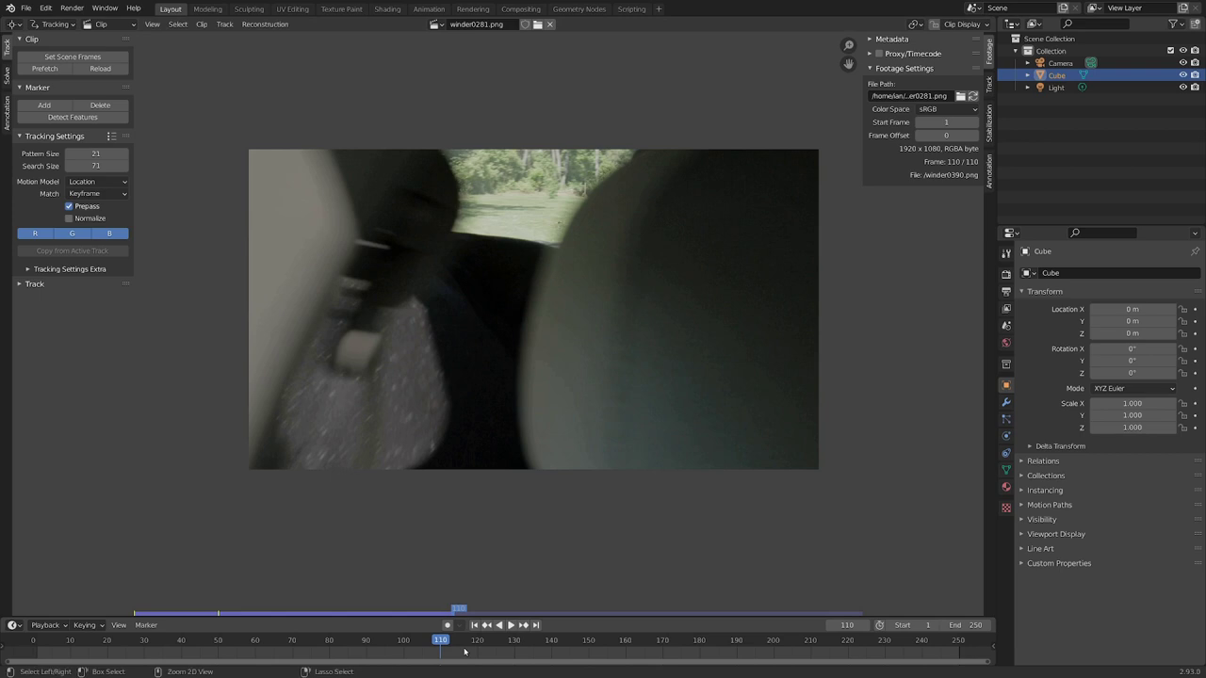
key("ctrl+End")
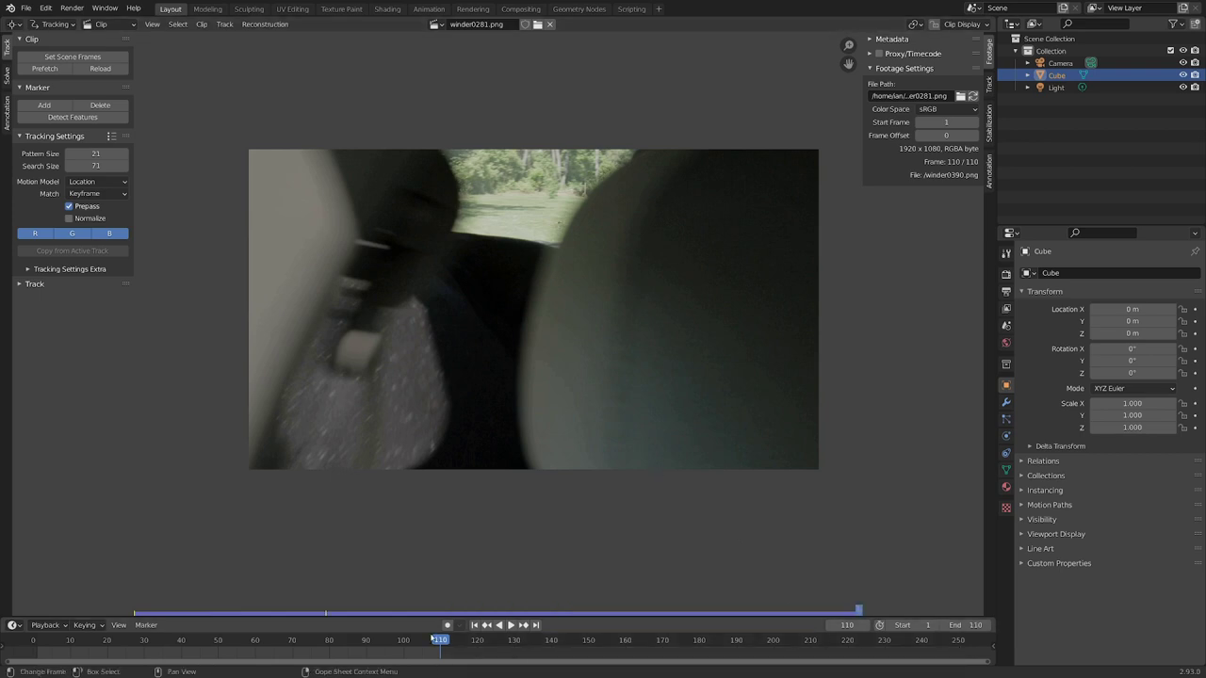
Step: Review the clip's playback and set the scene's color management view transform to Standard
left_click_drag(433, 641, 357, 643)
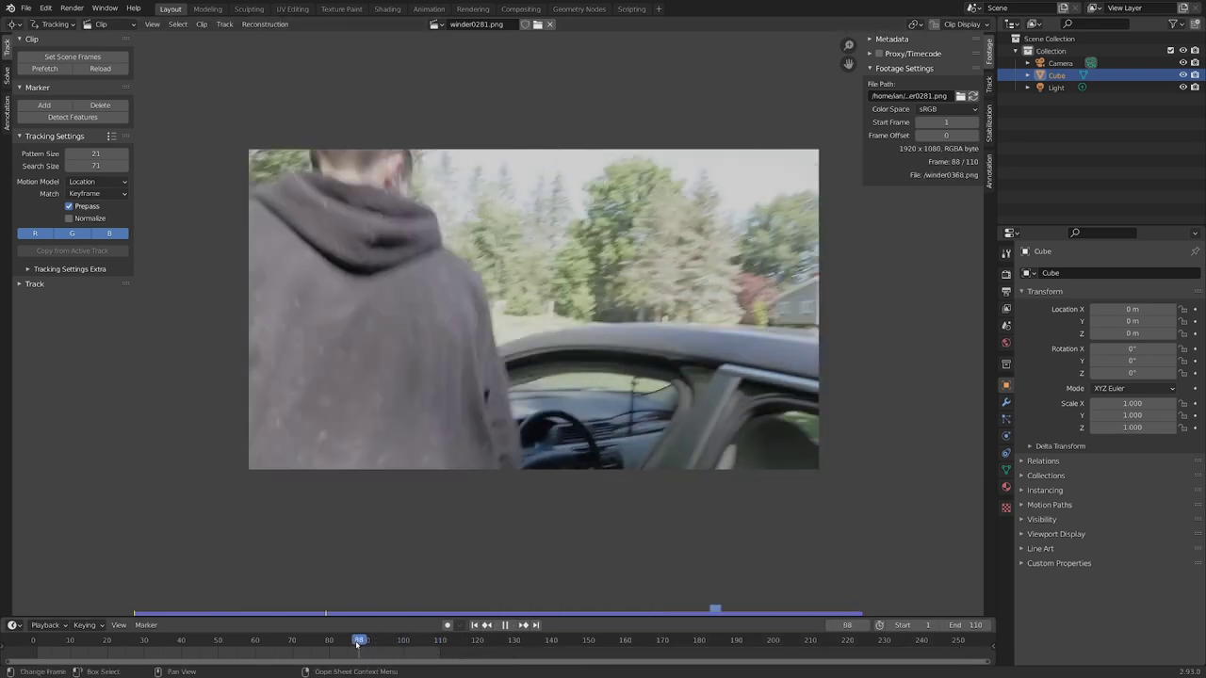
key("space")
scroll(494, 348, "up", 1)
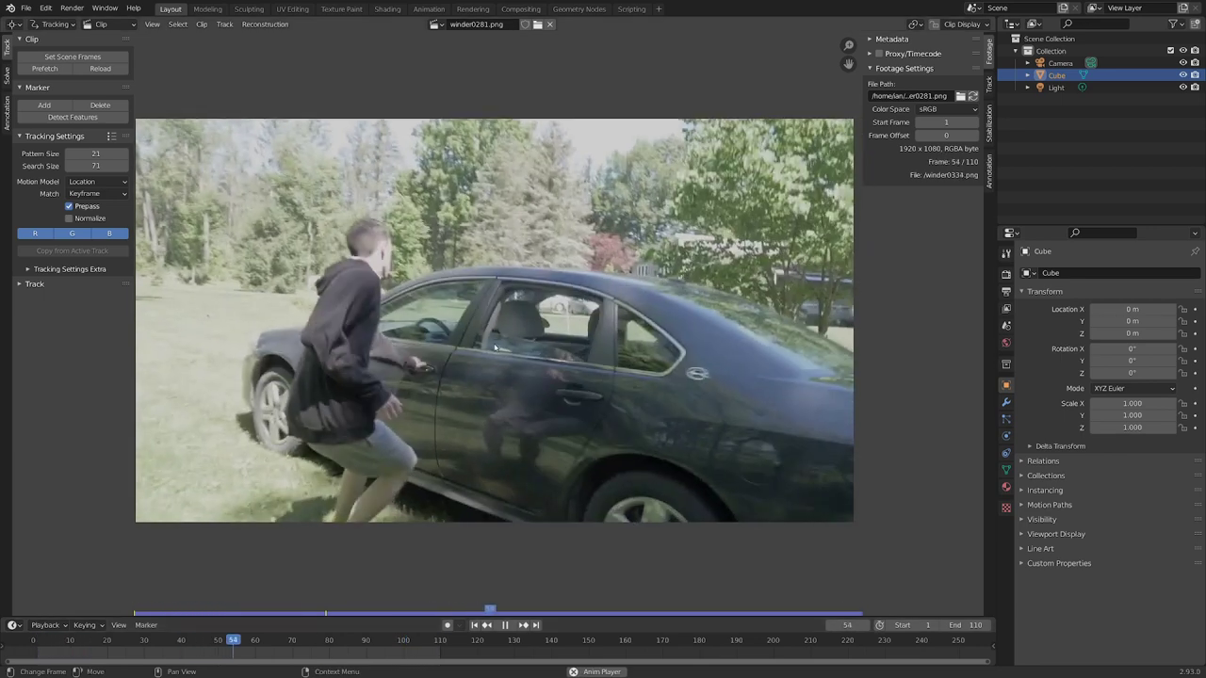
key("space")
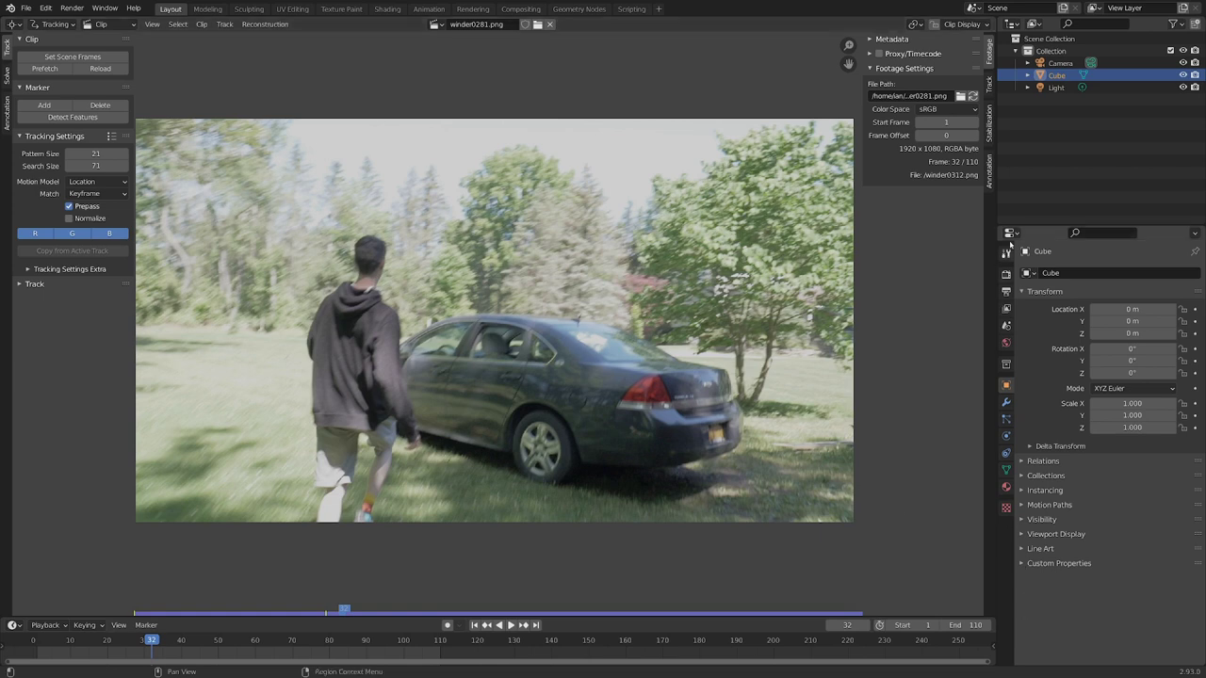
left_click(1006, 273)
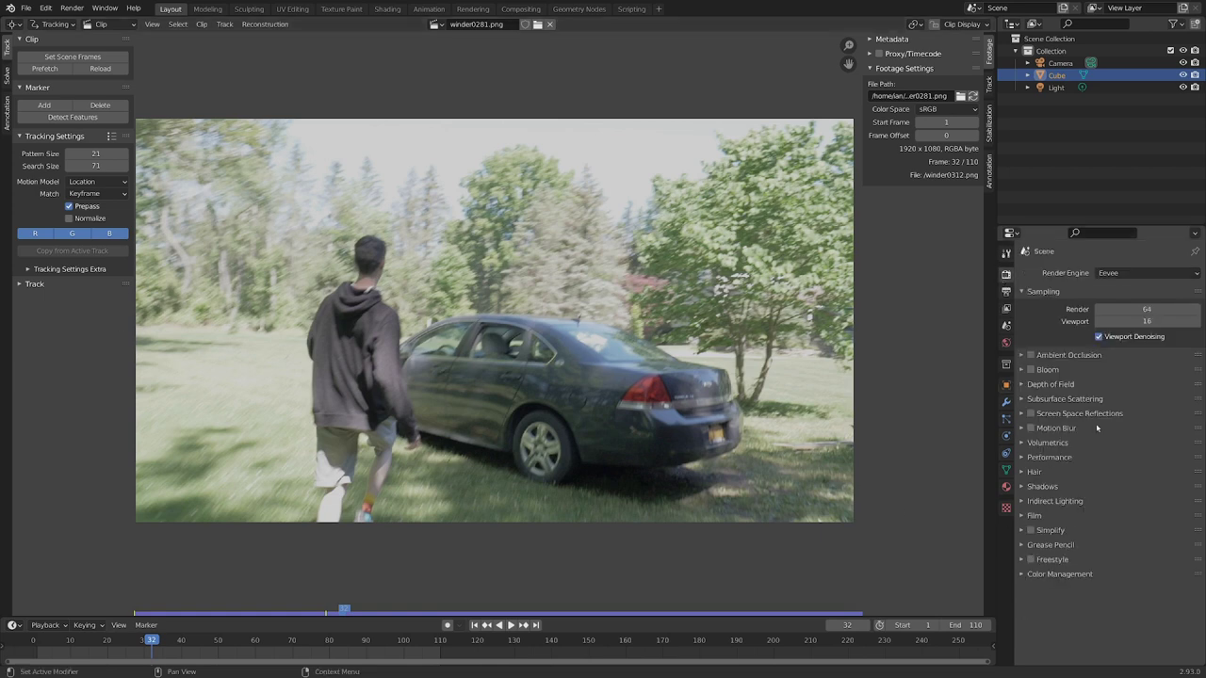
left_click(1030, 577)
left_click(1108, 610)
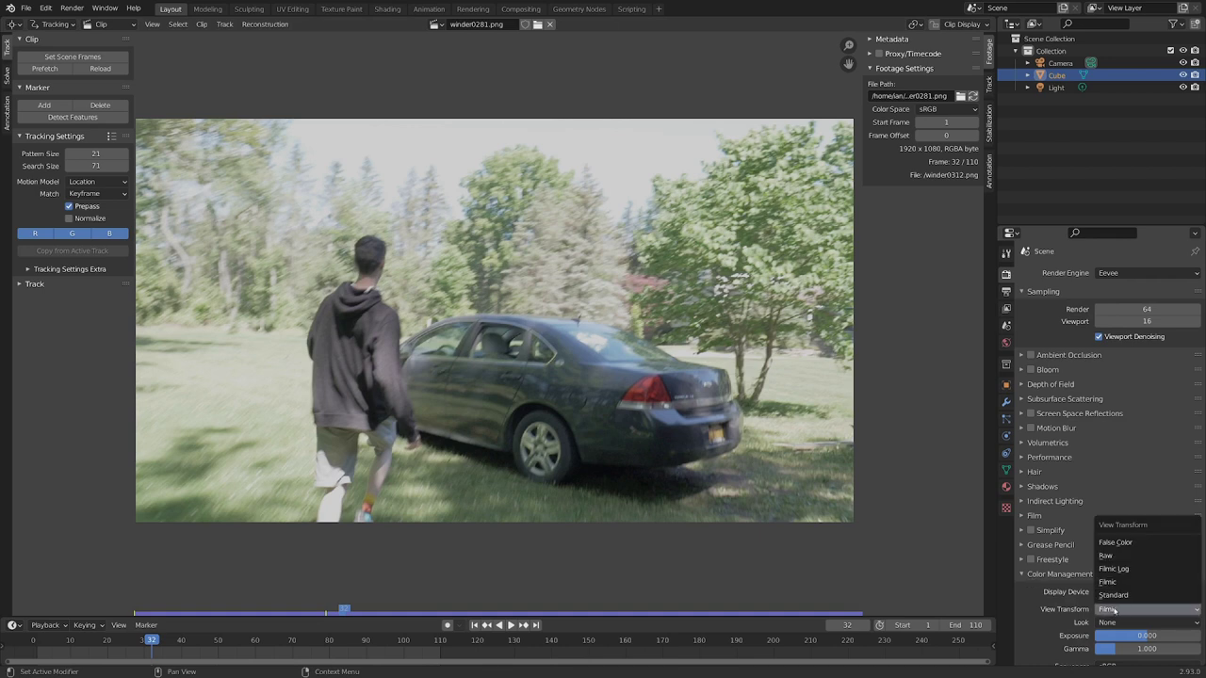
left_click(1123, 594)
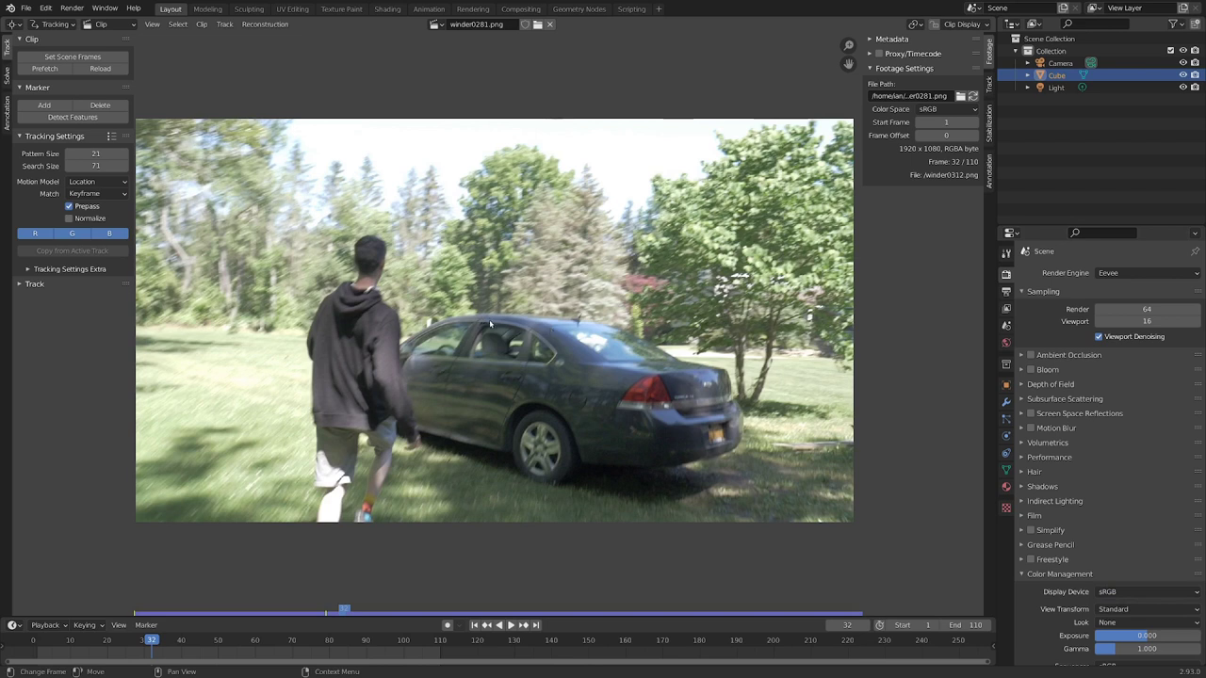
Step: Play and scrub through the clip from frame 1 to examine the camera motion and the car's side windows
left_click_drag(151, 640, 36, 650)
scroll(523, 322, "up", 2)
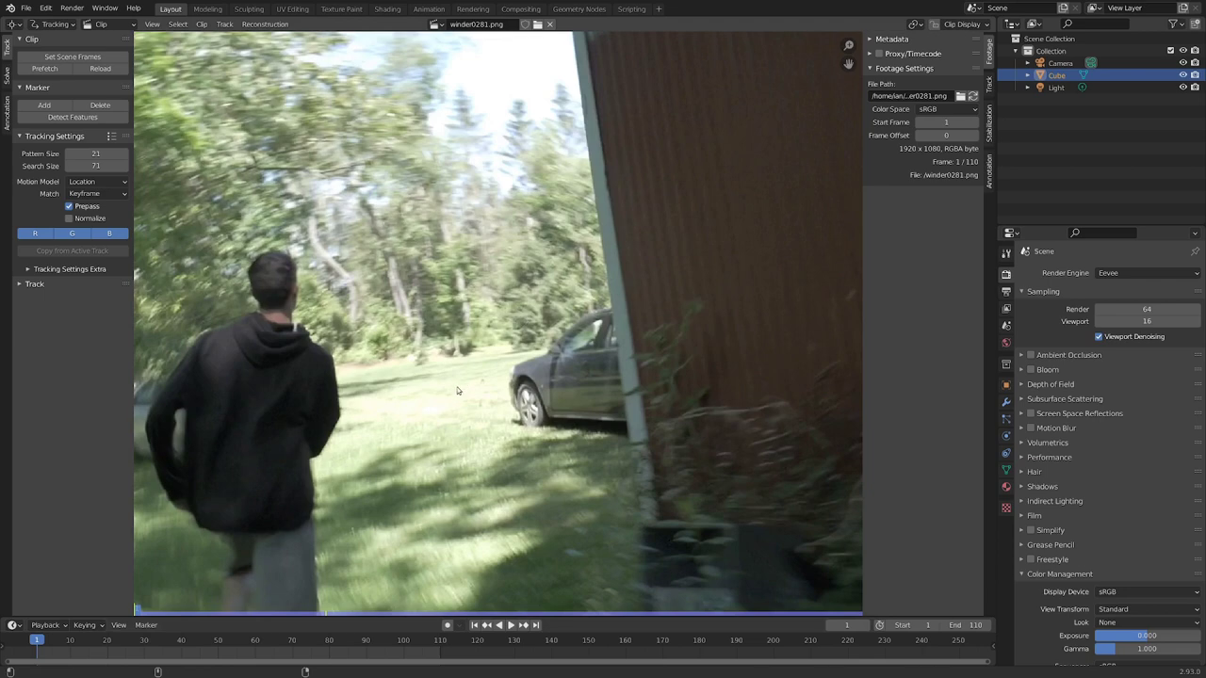
scroll(457, 390, "down", 3)
scroll(397, 458, "up", 3)
key("space")
scroll(438, 449, "down", 2)
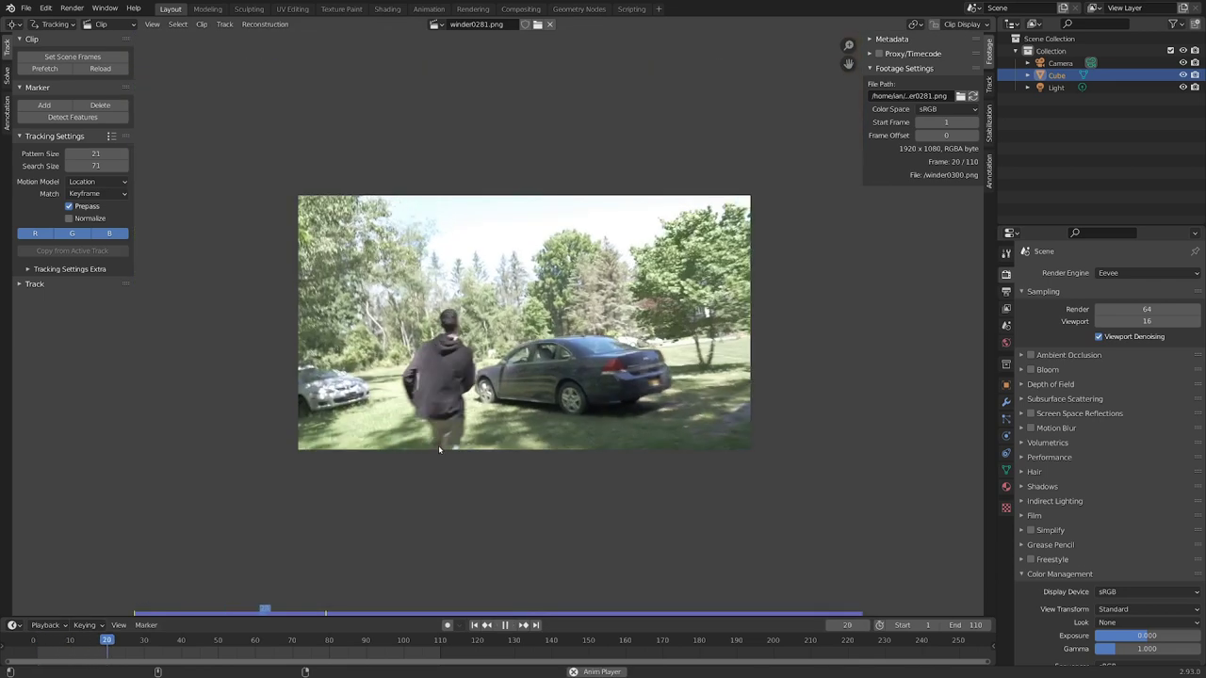
scroll(476, 363, "up", 2)
key("space")
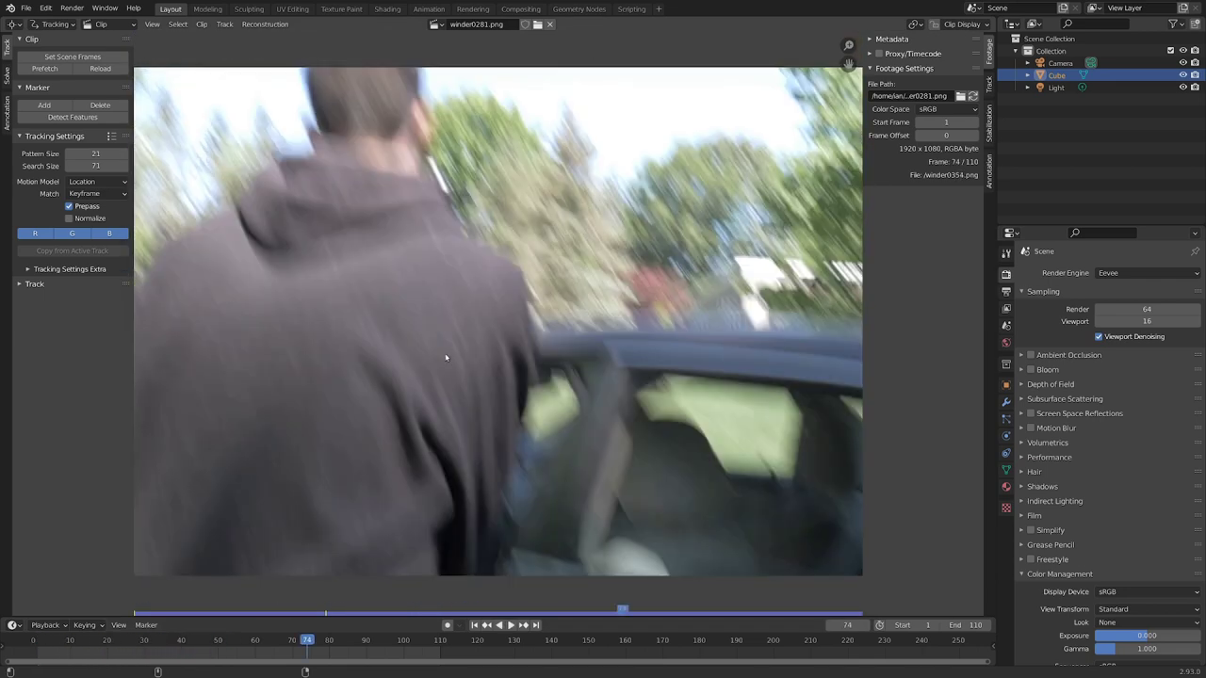
key("space")
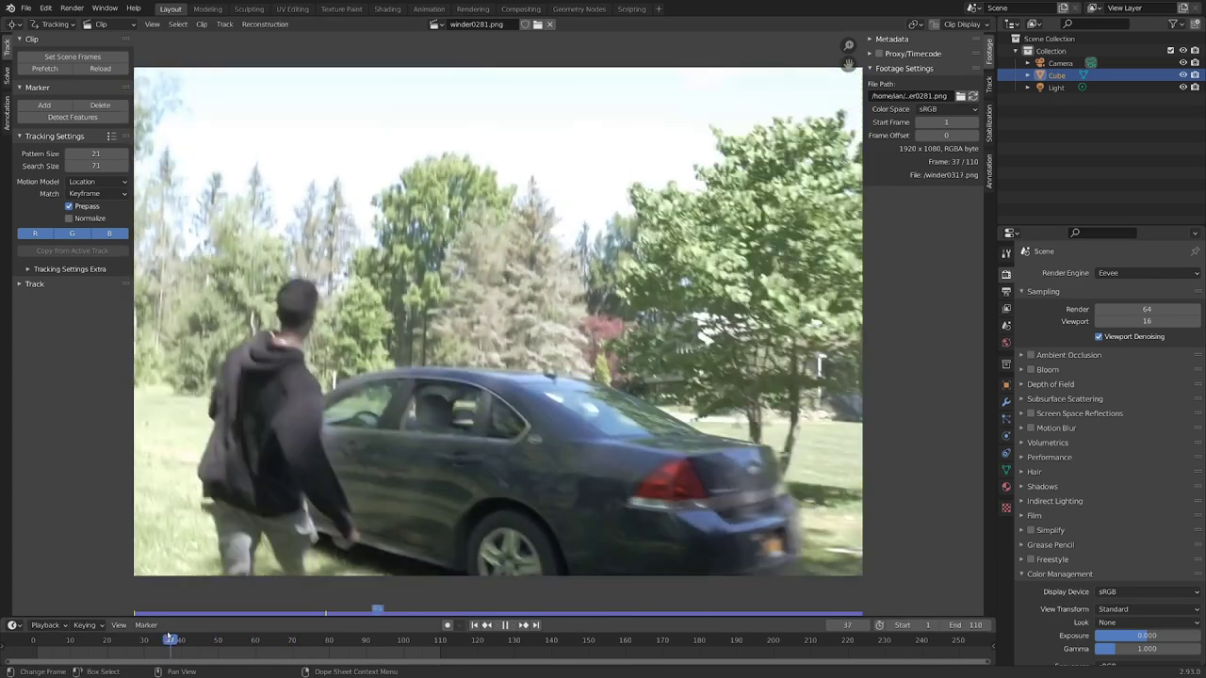
key("space")
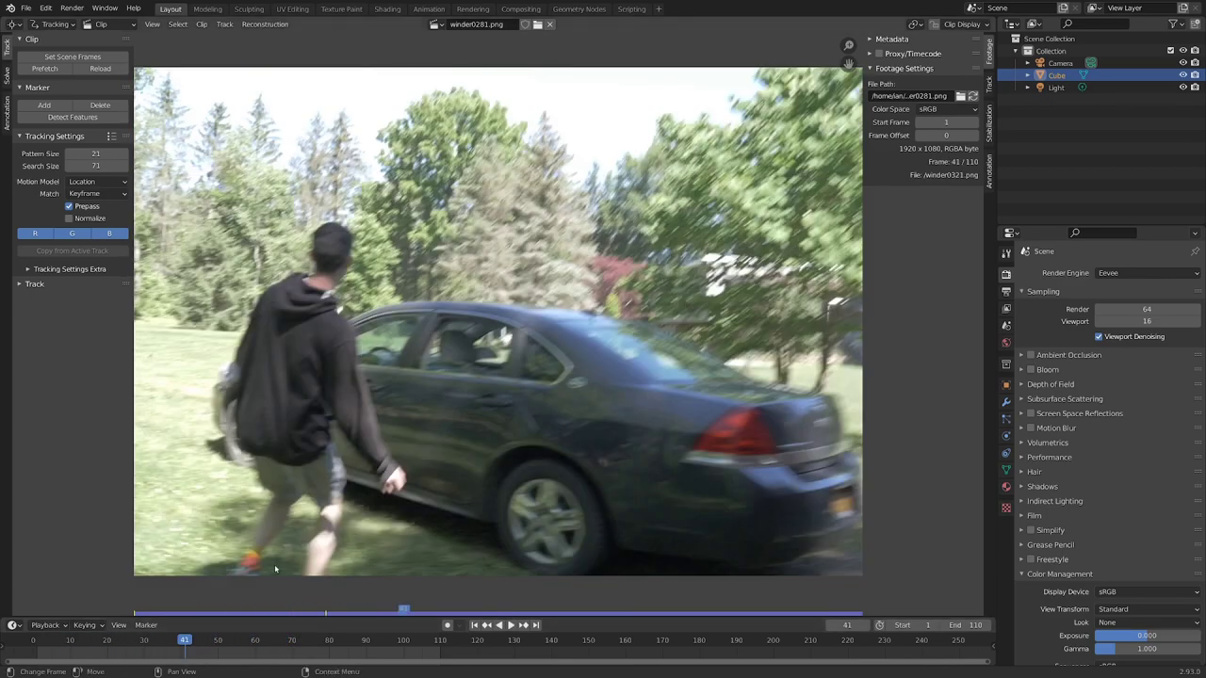
left_click_drag(178, 653, 133, 650)
scroll(455, 304, "down", 1)
middle_click_drag(471, 300, 529, 305)
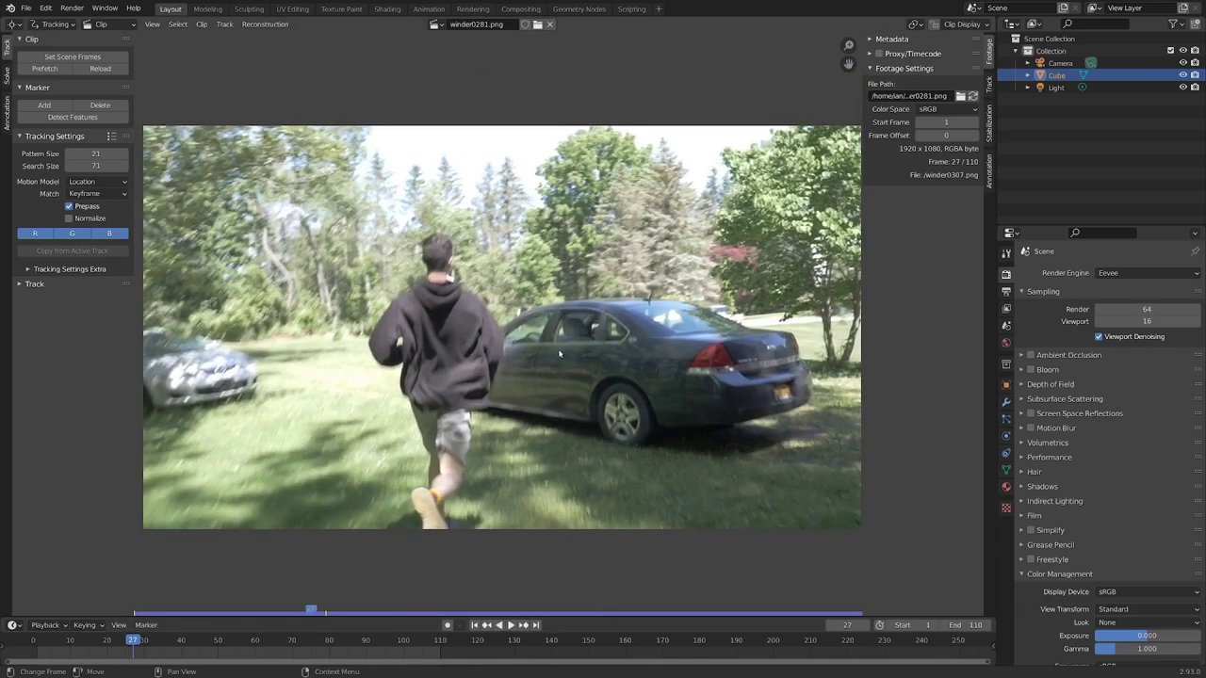
key("space")
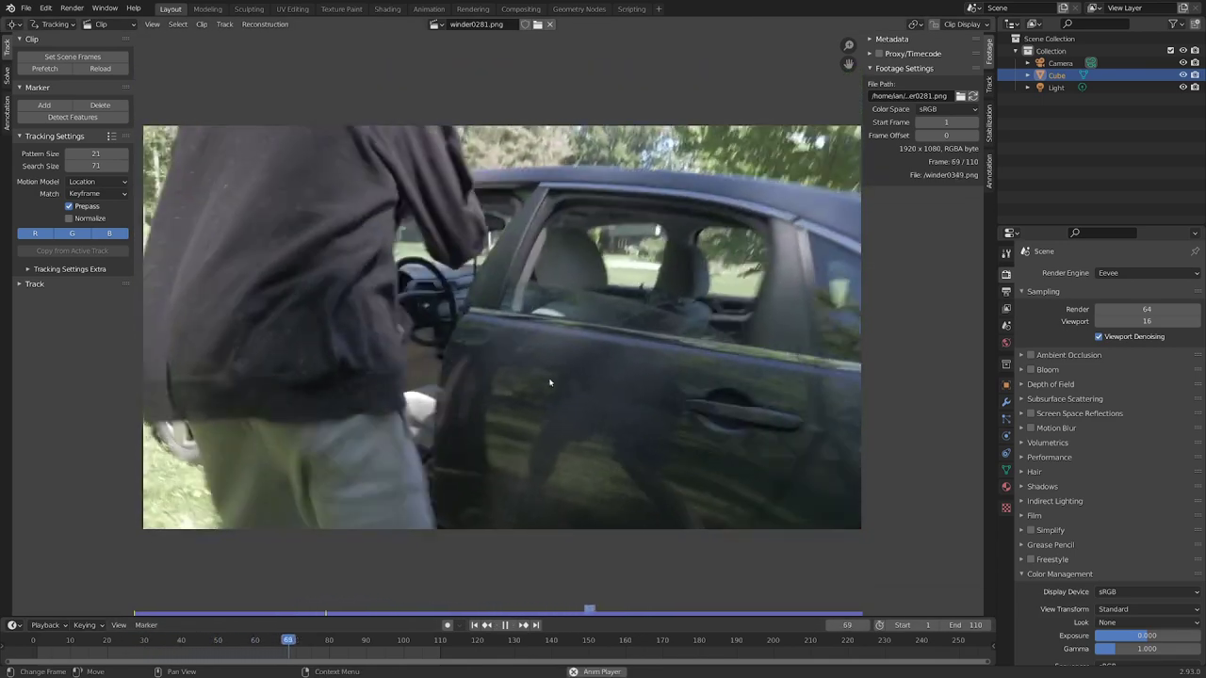
key("space")
left_click_drag(237, 640, 251, 617)
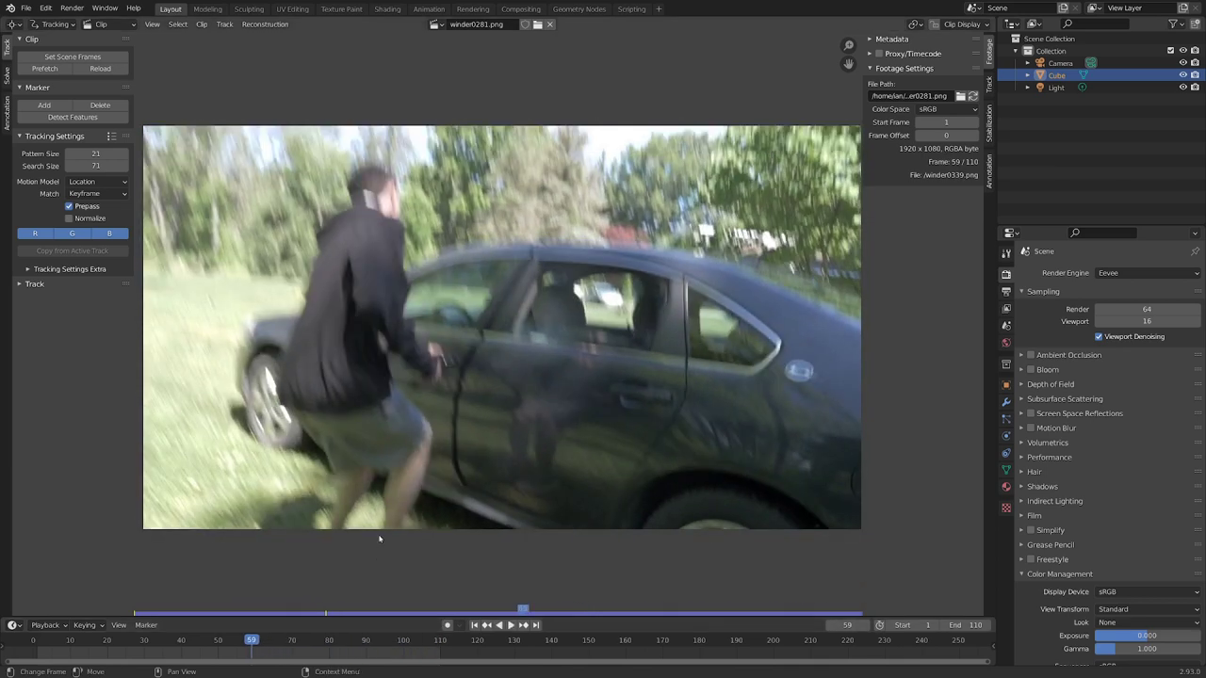
Step: Set the tracking motion model to Location & Rotation and add a marker at the top of the car's door pillar on frame 3
key("shift+Left")
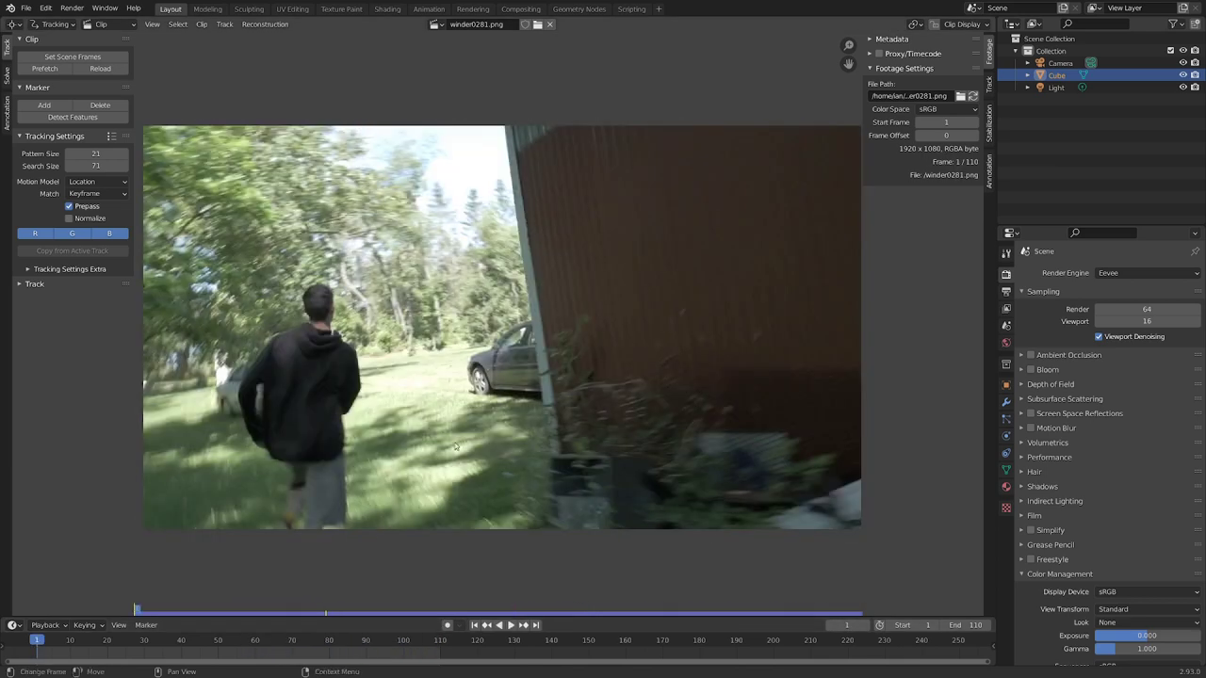
scroll(509, 339, "up", 8)
middle_click_drag(509, 339, 361, 432)
scroll(370, 420, "down", 2, "alt")
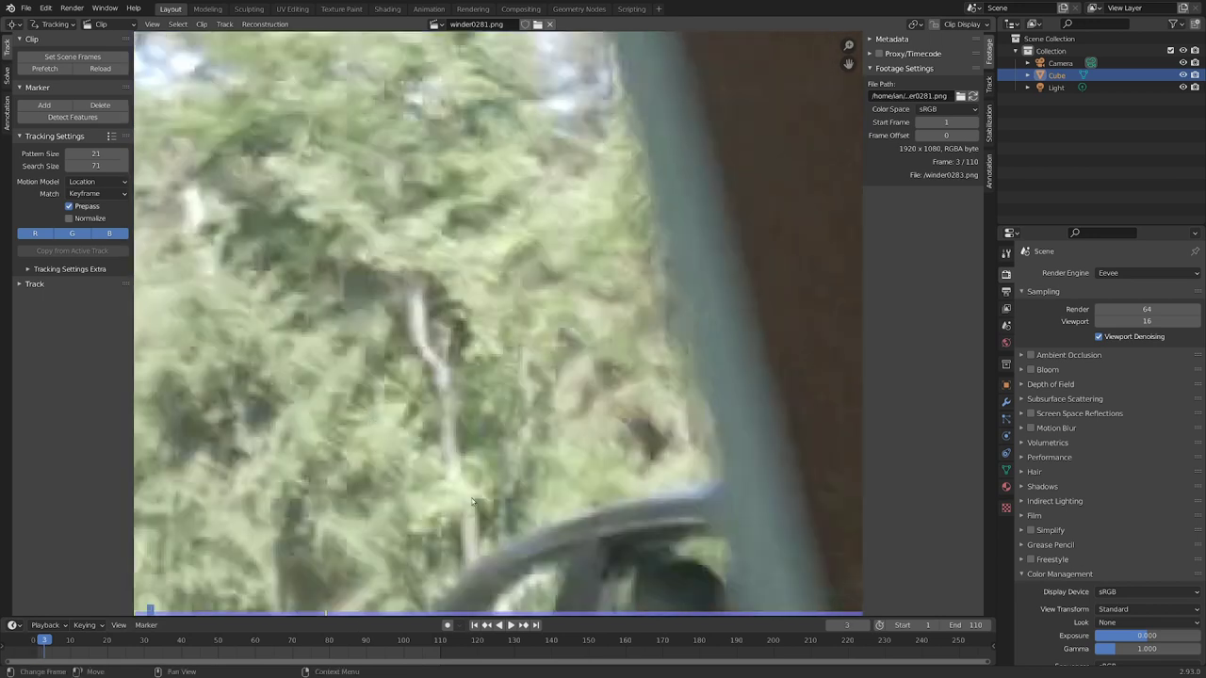
middle_click_drag(561, 605, 452, 394)
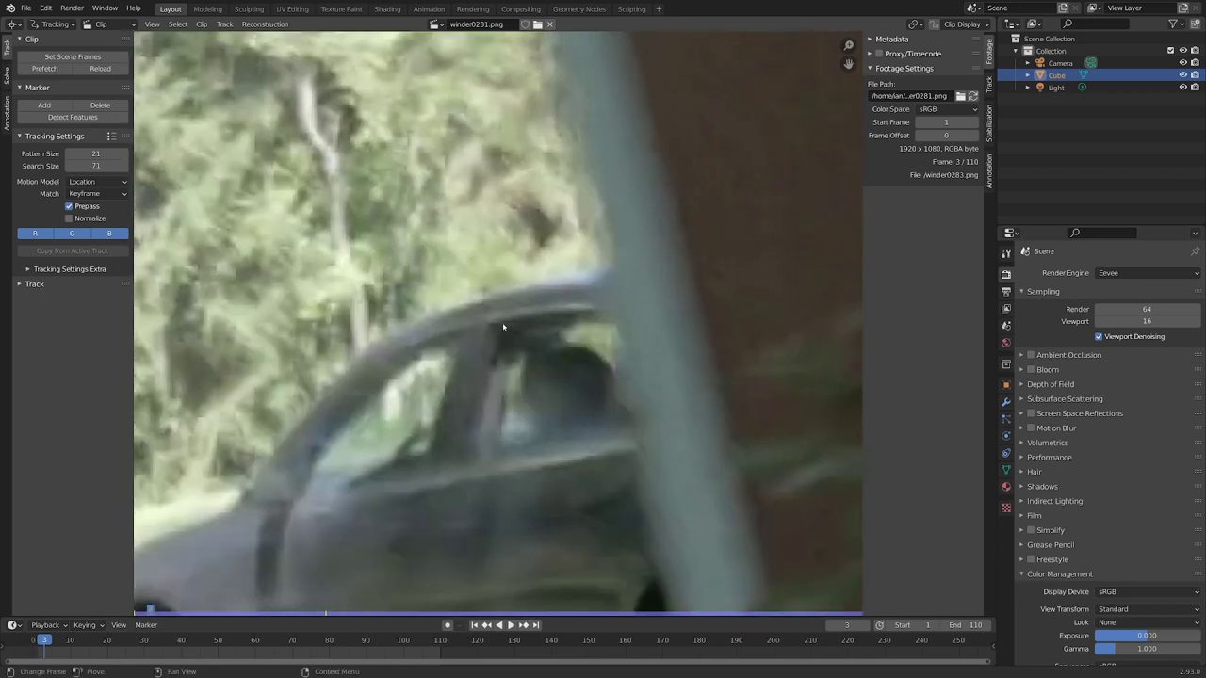
left_click(83, 182)
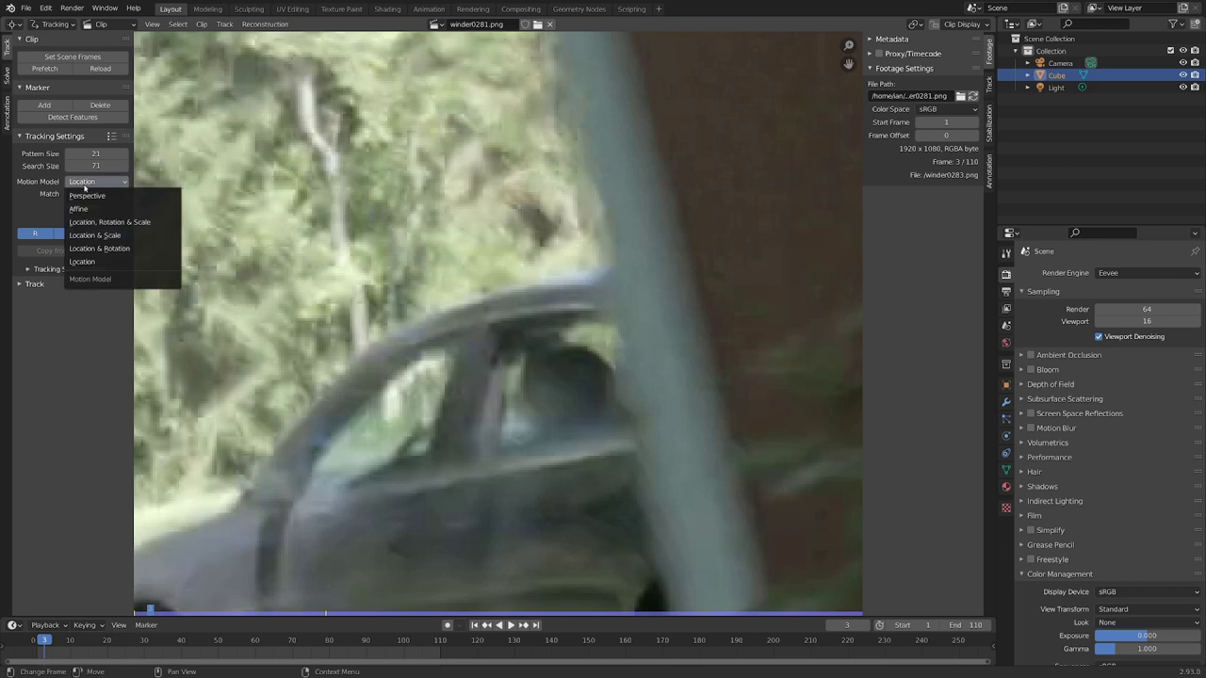
left_click(109, 248)
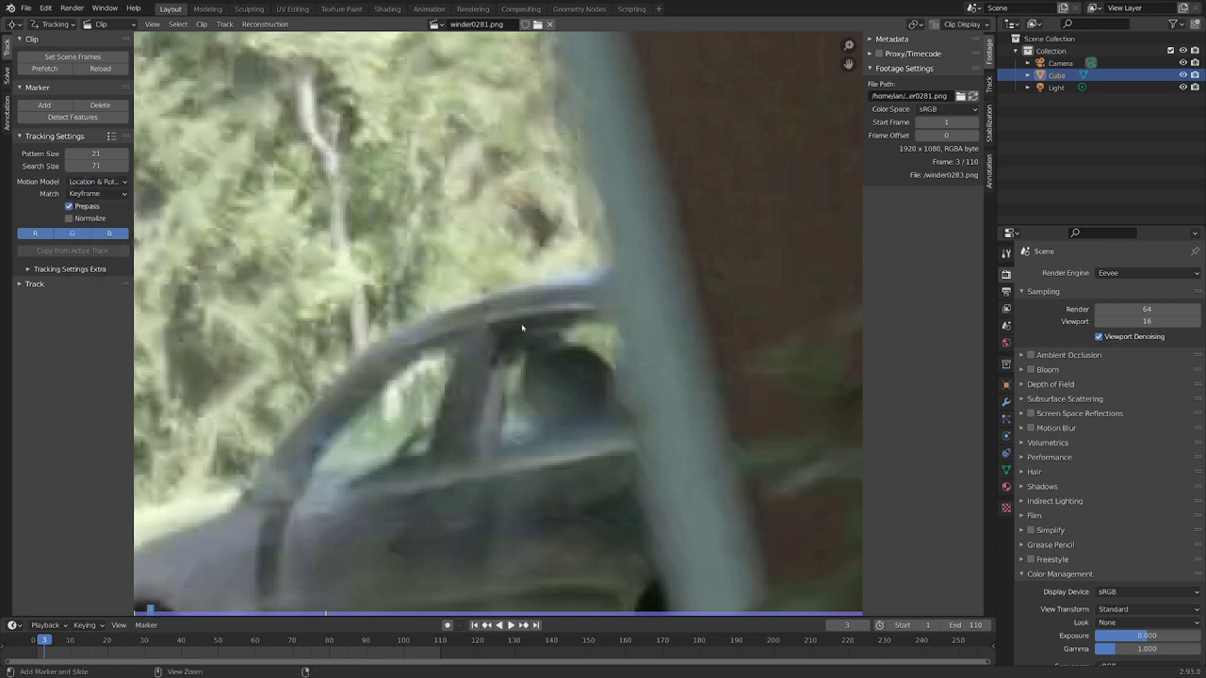
left_click(487, 327, "ctrl")
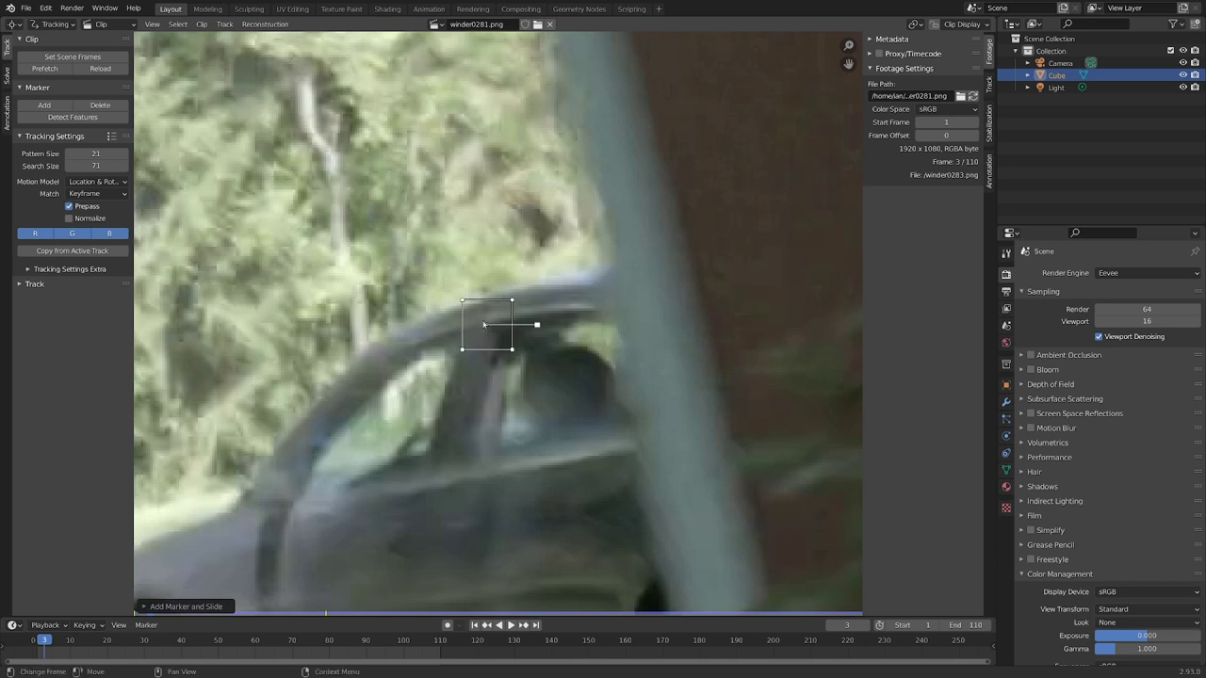
Step: Reposition the marker onto the top of the car's door pillar on frame 2 and on frame 1
key("alt+Left")
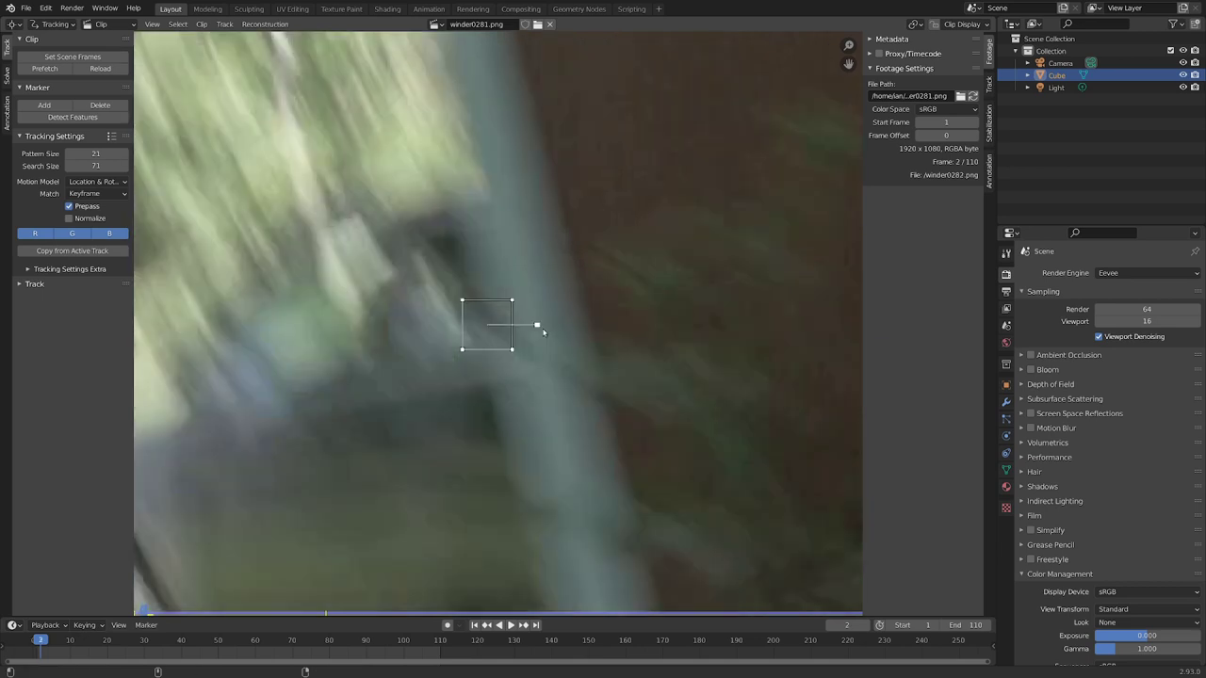
scroll(523, 333, "down", 3)
scroll(514, 336, "up", 2)
left_click_drag(499, 331, 436, 272)
scroll(500, 321, "down", 5)
scroll(503, 319, "up", 2)
scroll(499, 296, "up", 3)
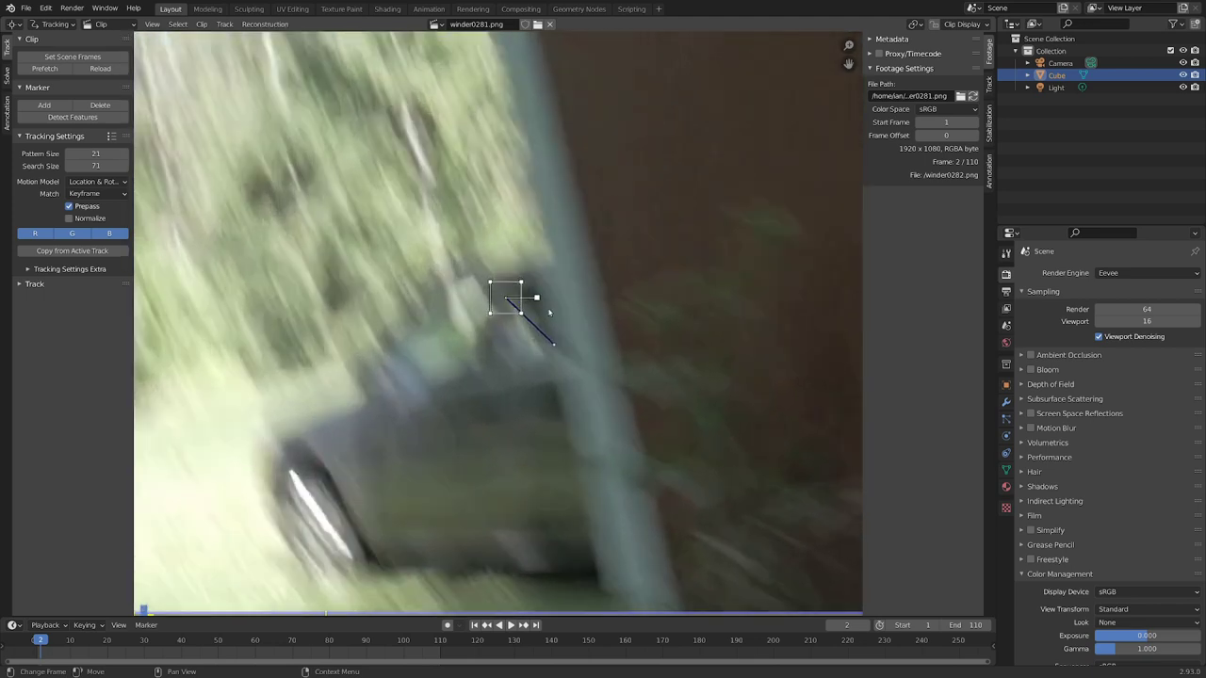
key("Left")
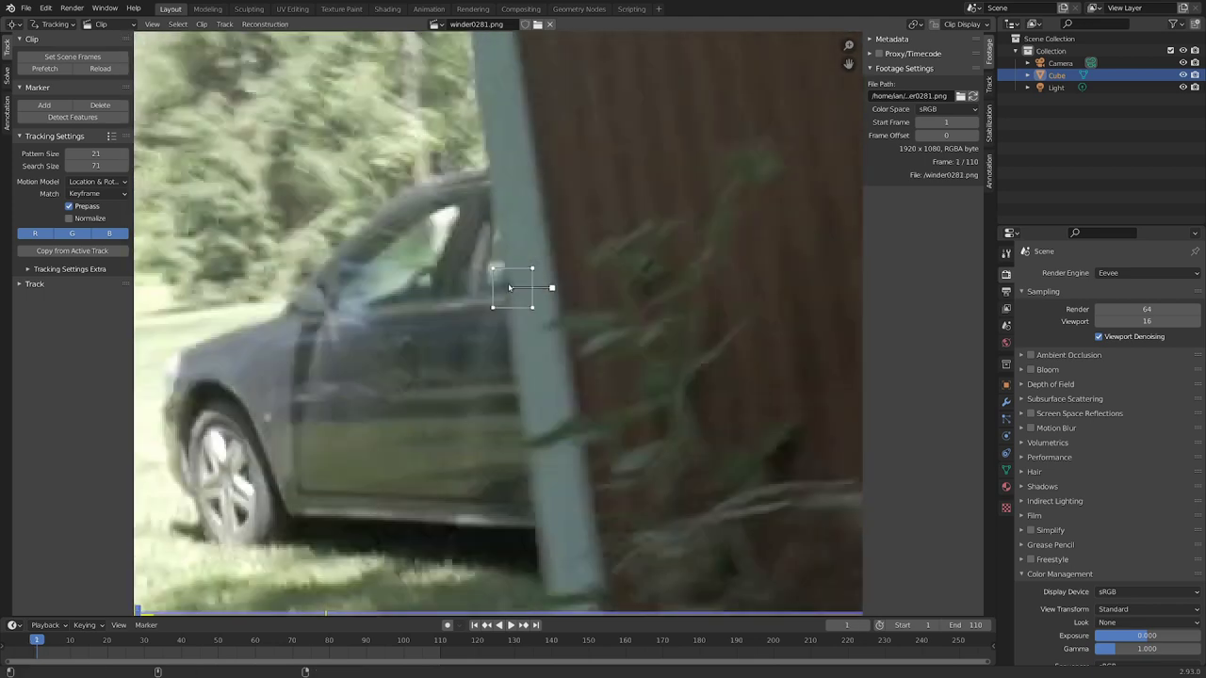
left_click_drag(513, 296, 488, 205)
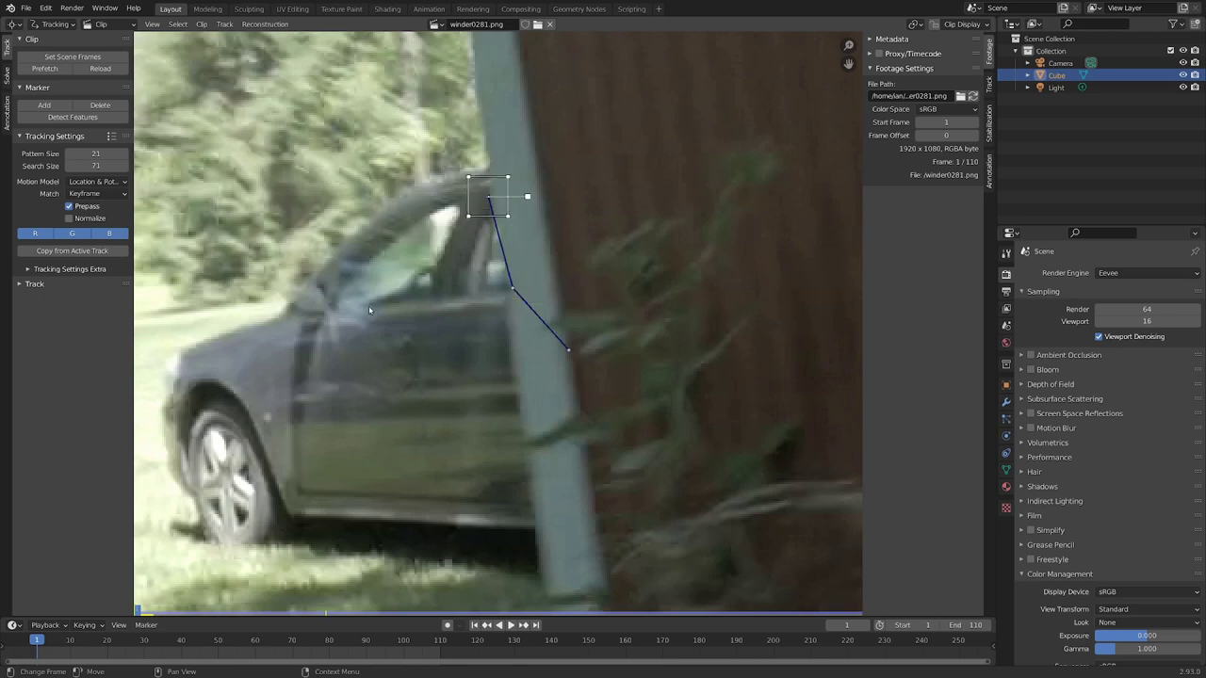
Step: Track the marker forward from frame 1, lock the view to the selected marker and return to frame 3
key("ctrl+t")
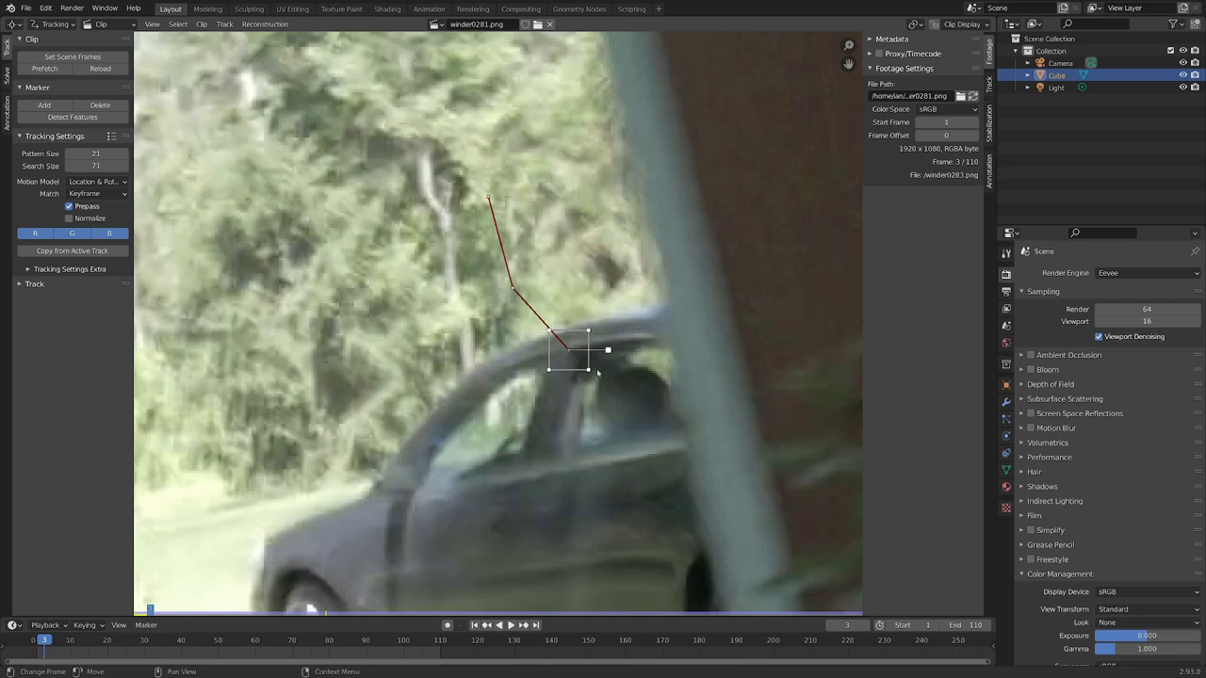
key("l")
scroll(565, 365, "up", 2)
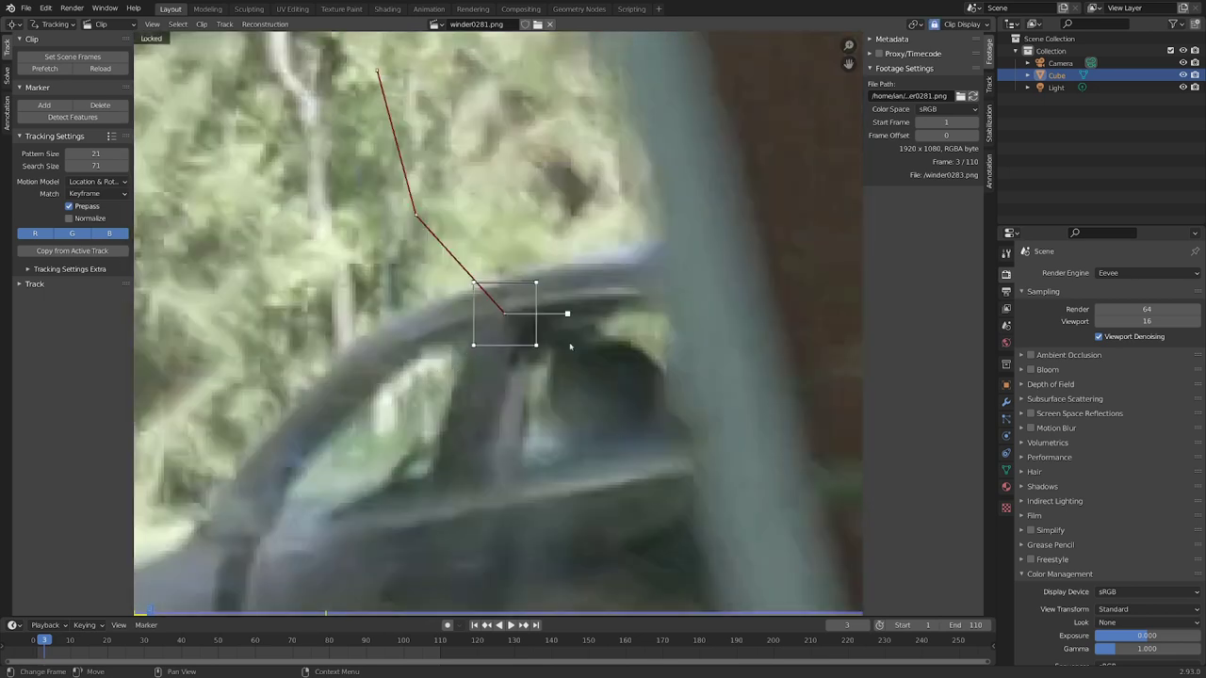
key("Left")
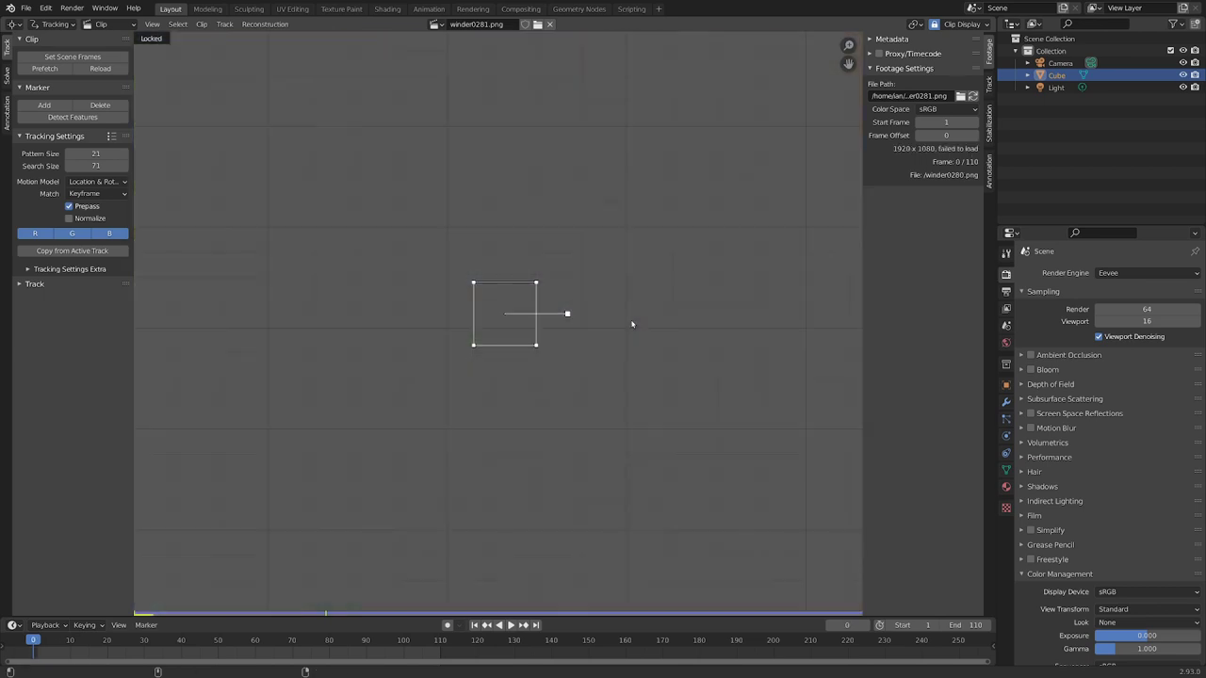
key("Right")
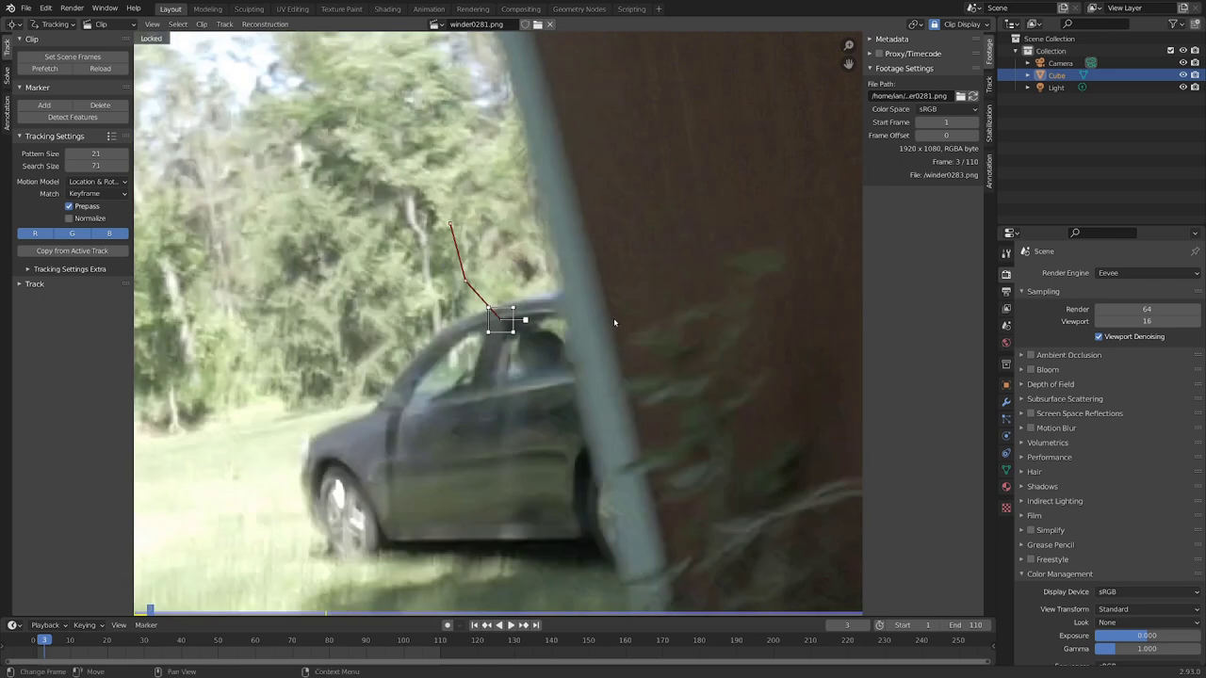
scroll(463, 327, "up", 5)
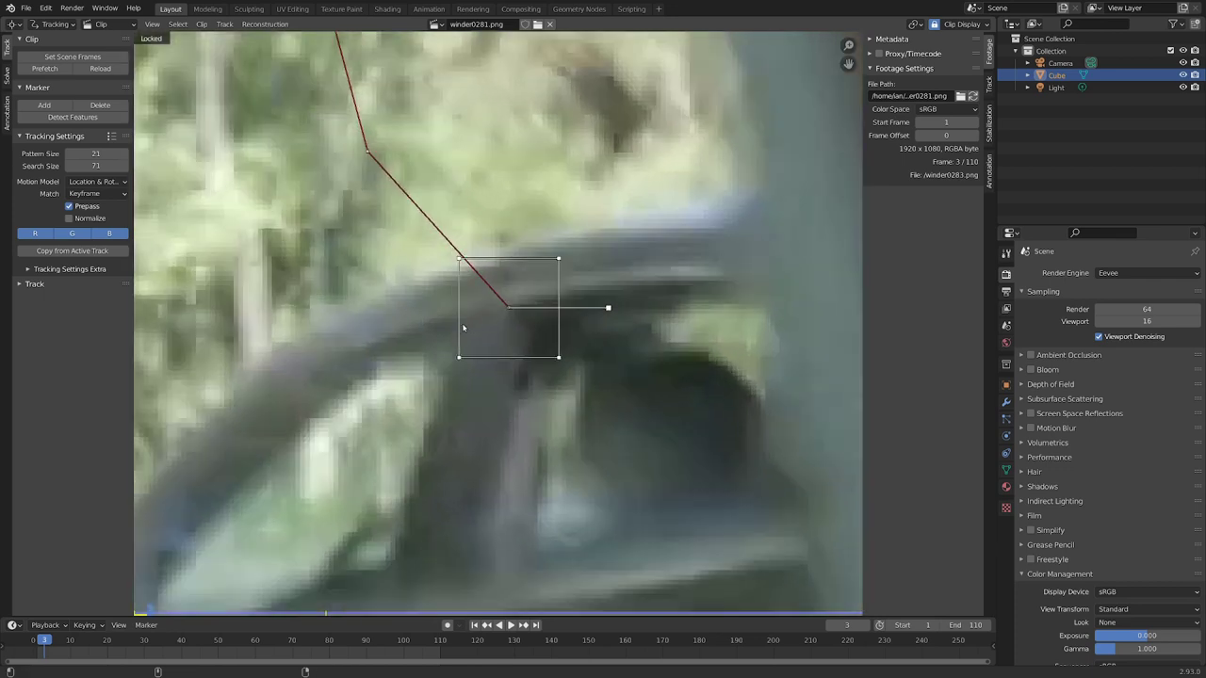
Step: Keep the marker centered on the top of the door pillar through frames 4, 5 and 6
key("Right")
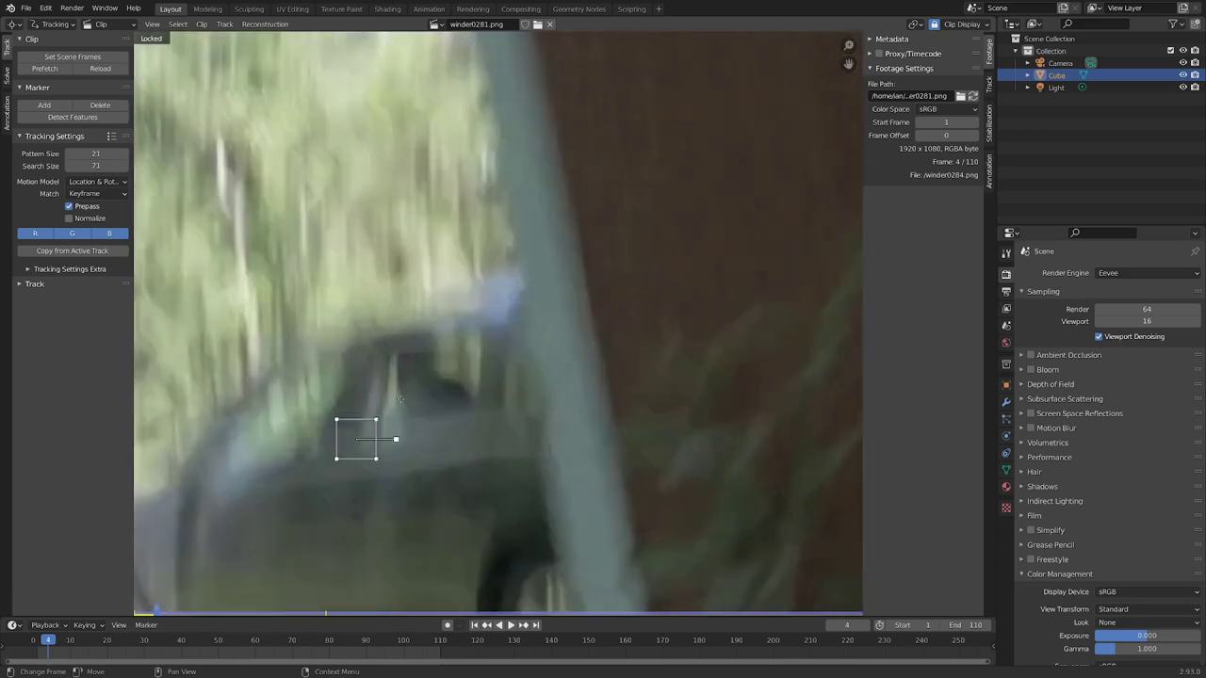
scroll(415, 390, "up", 1)
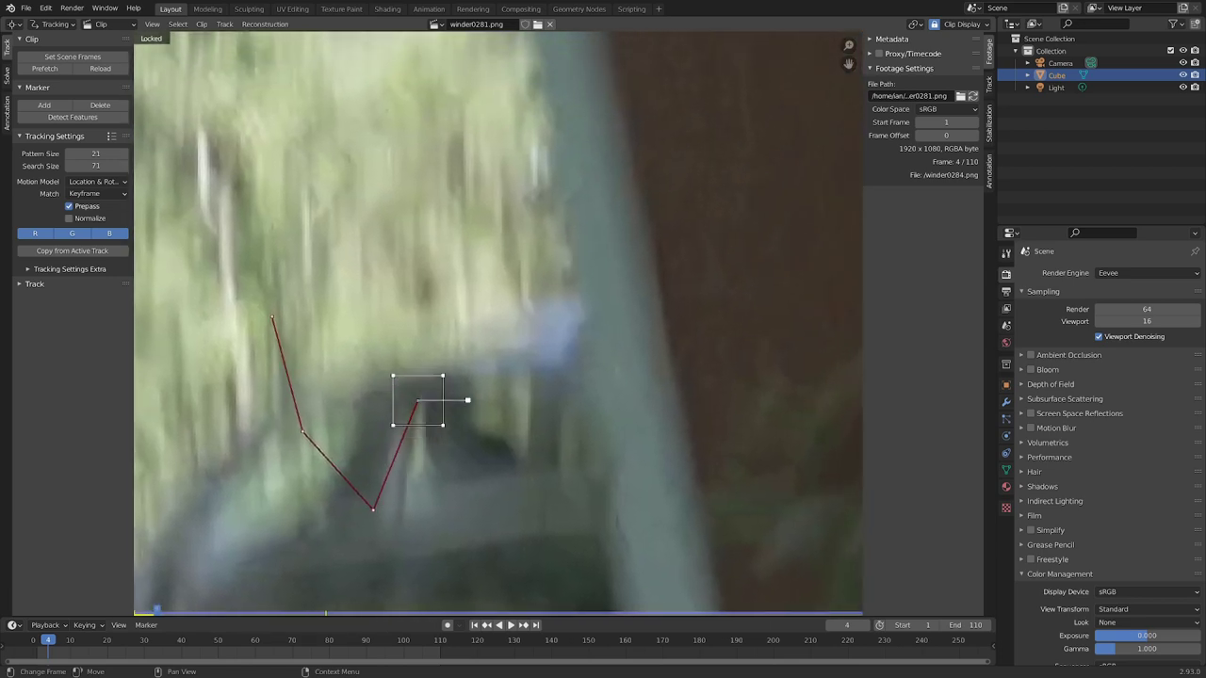
scroll(421, 374, "down", 3)
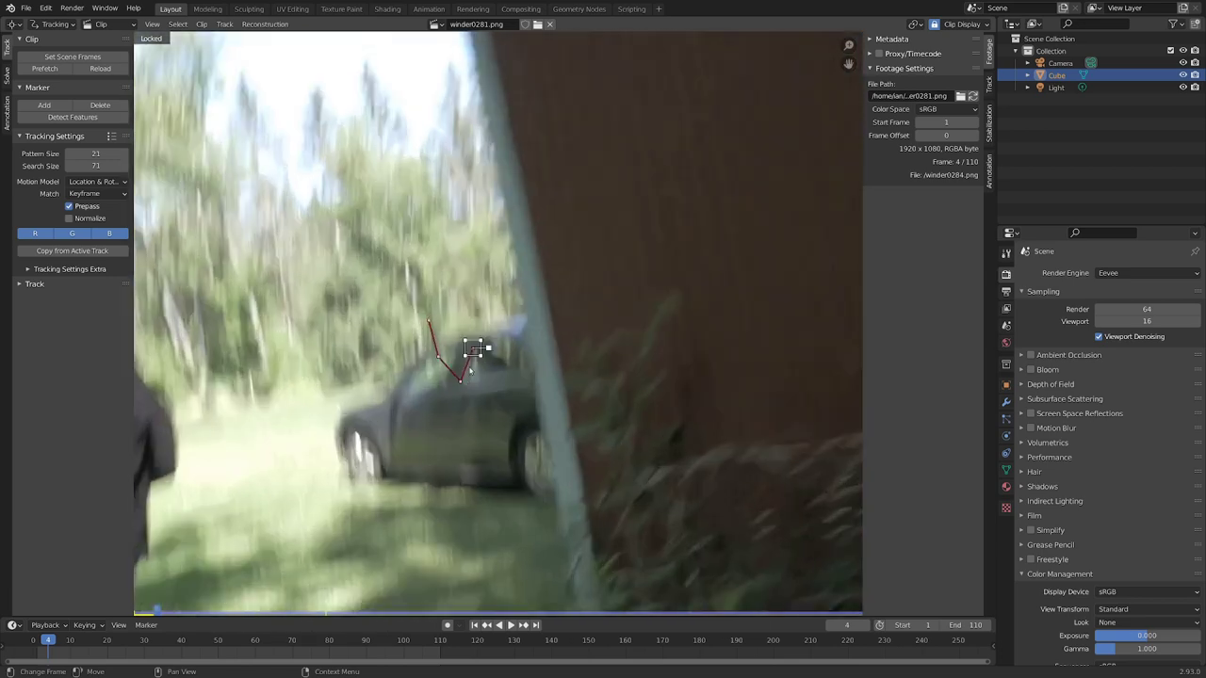
scroll(421, 374, "up", 3)
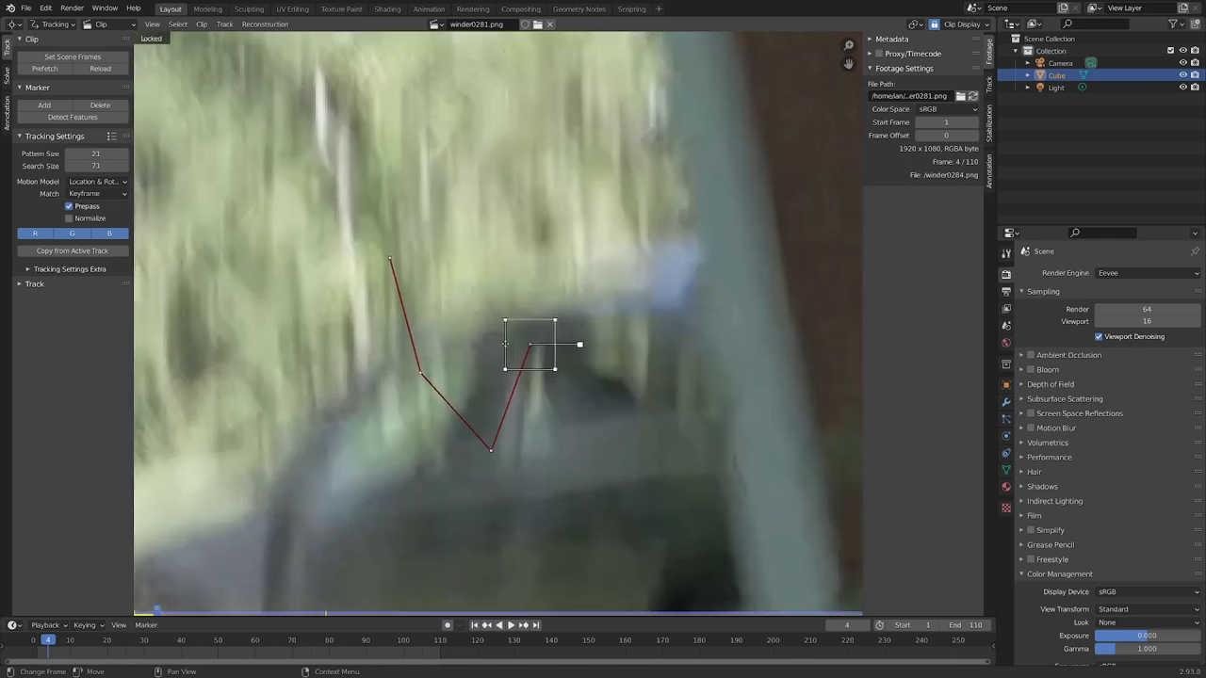
middle_click_drag(505, 343, 405, 349)
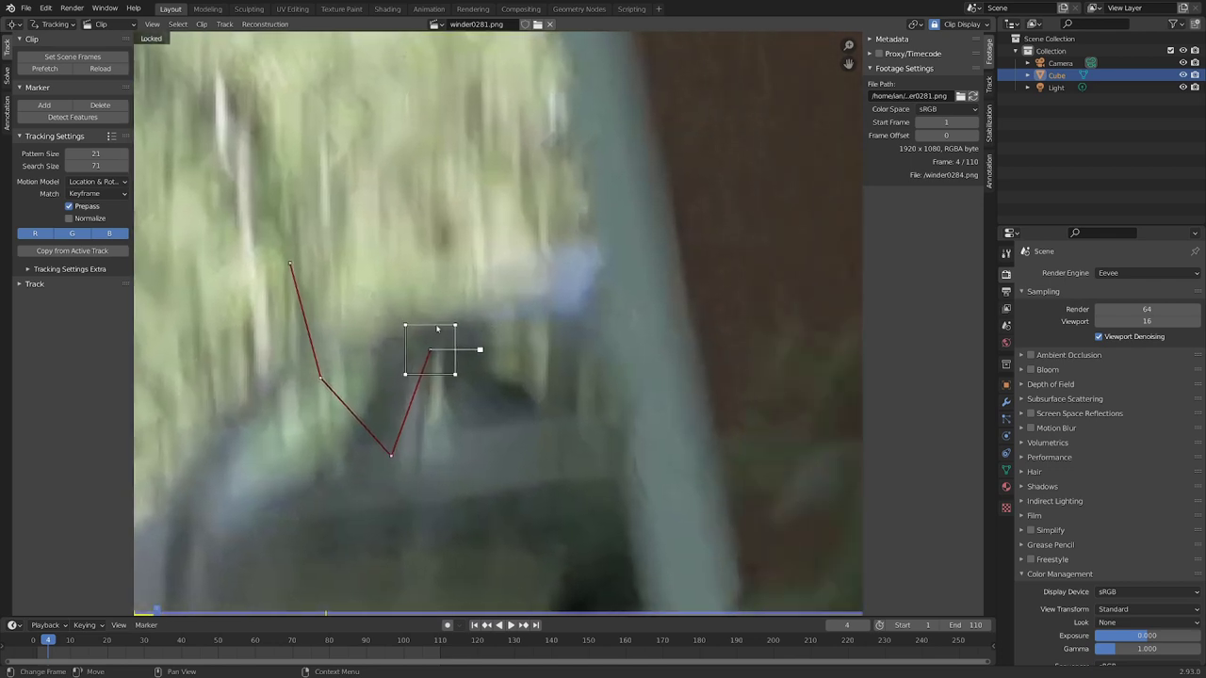
key("Right")
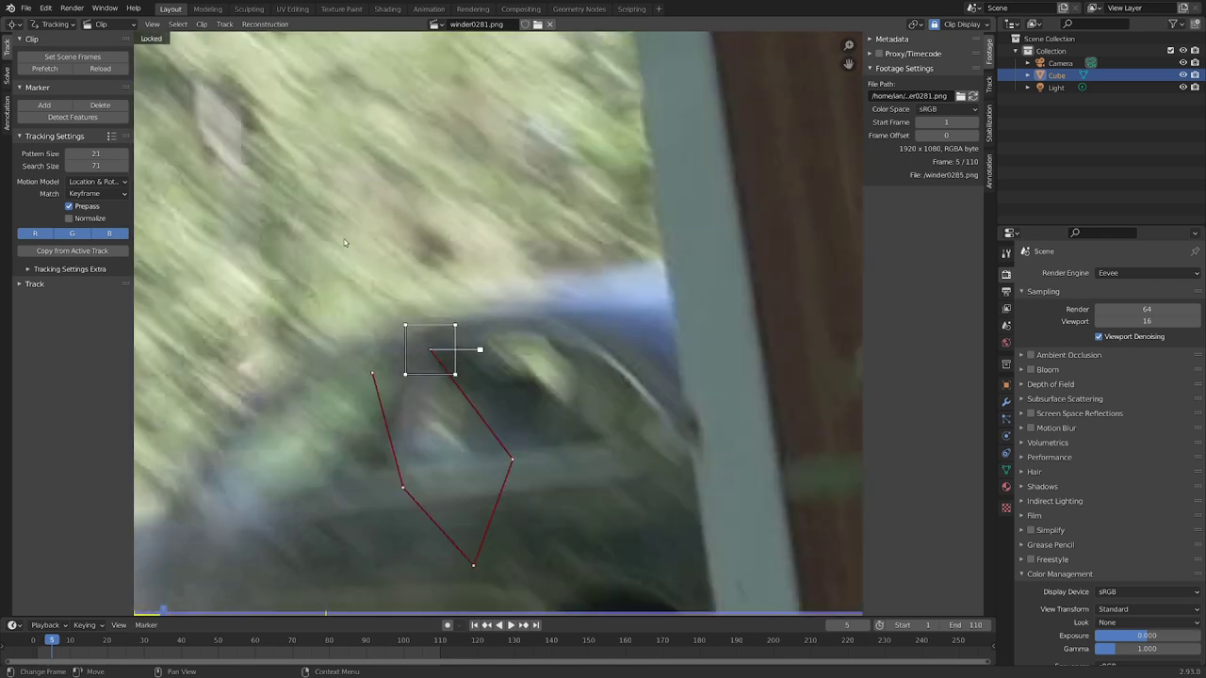
key("Right")
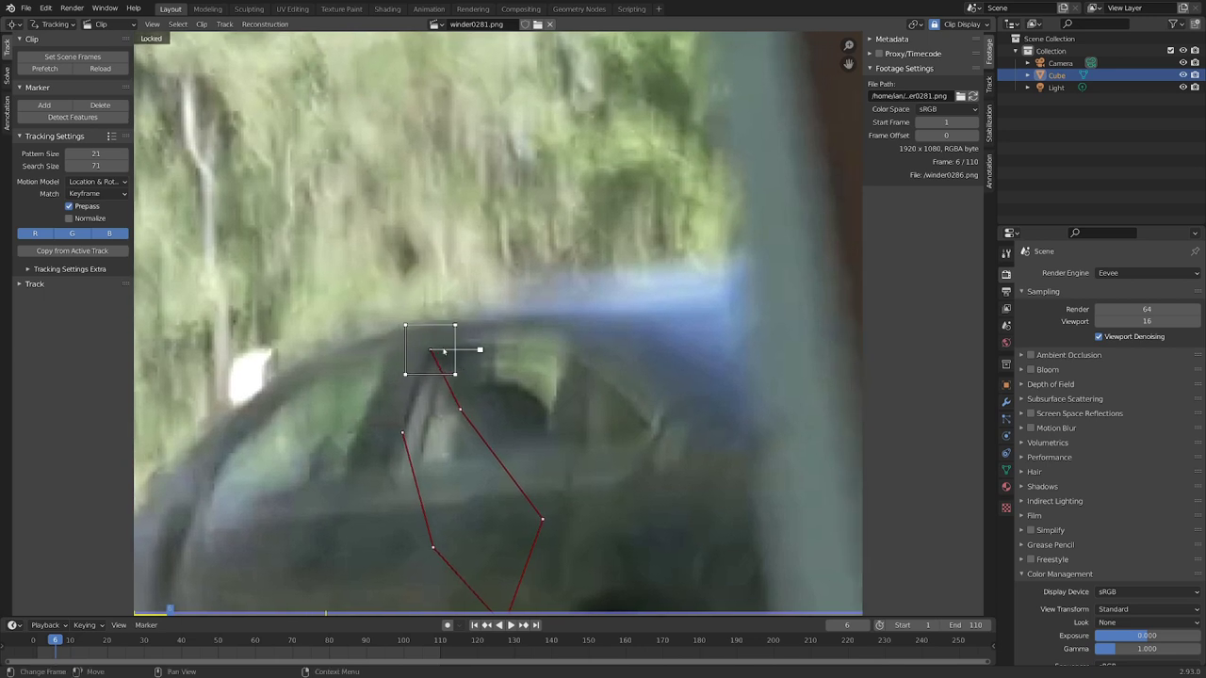
Step: Track the marker forward to frame 7 and move it back onto the top of the blurred door pillar
key("shift+t")
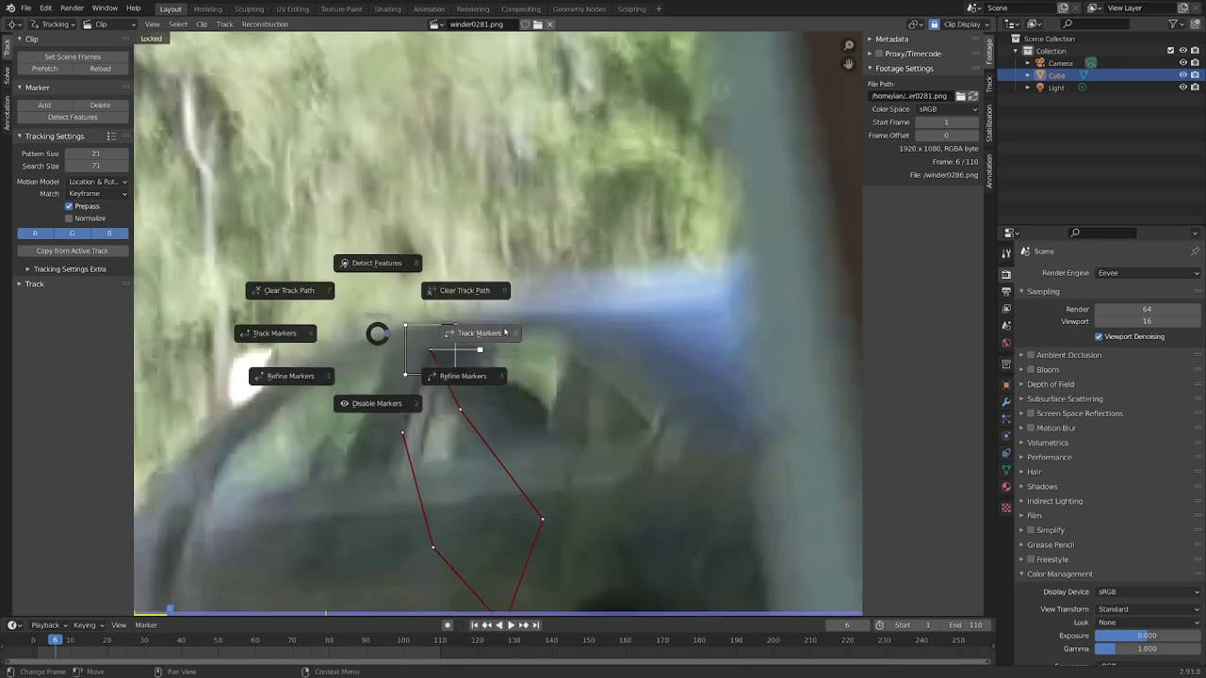
left_click(505, 333)
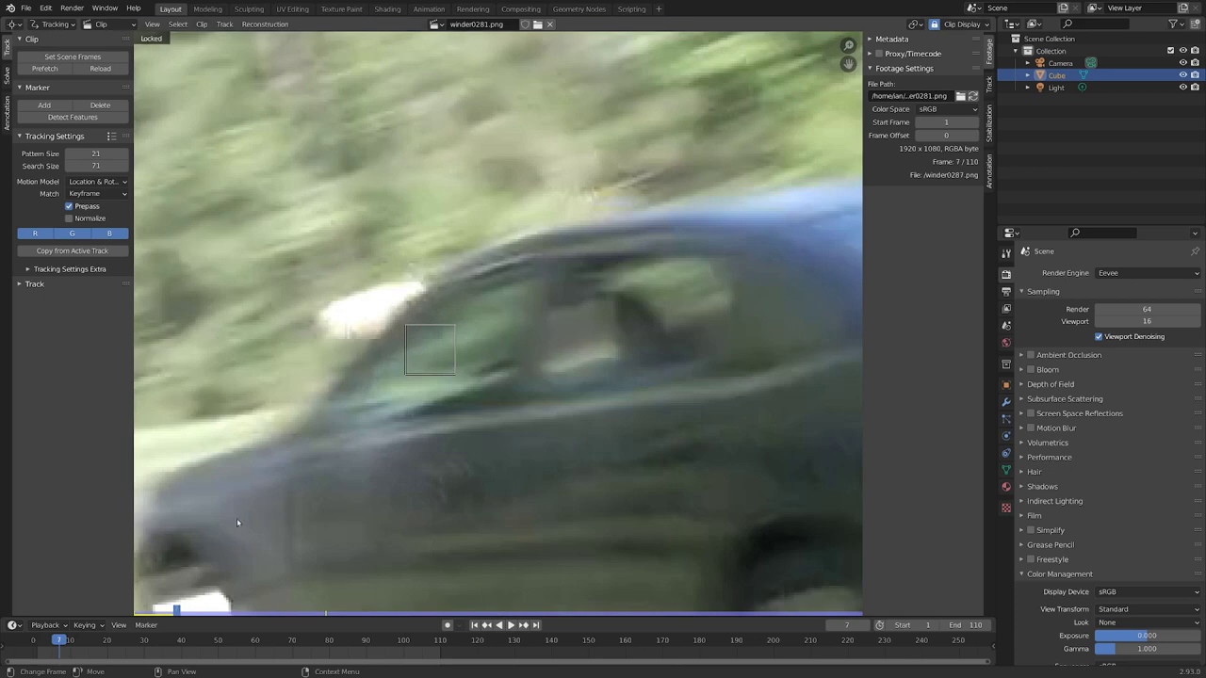
key("g")
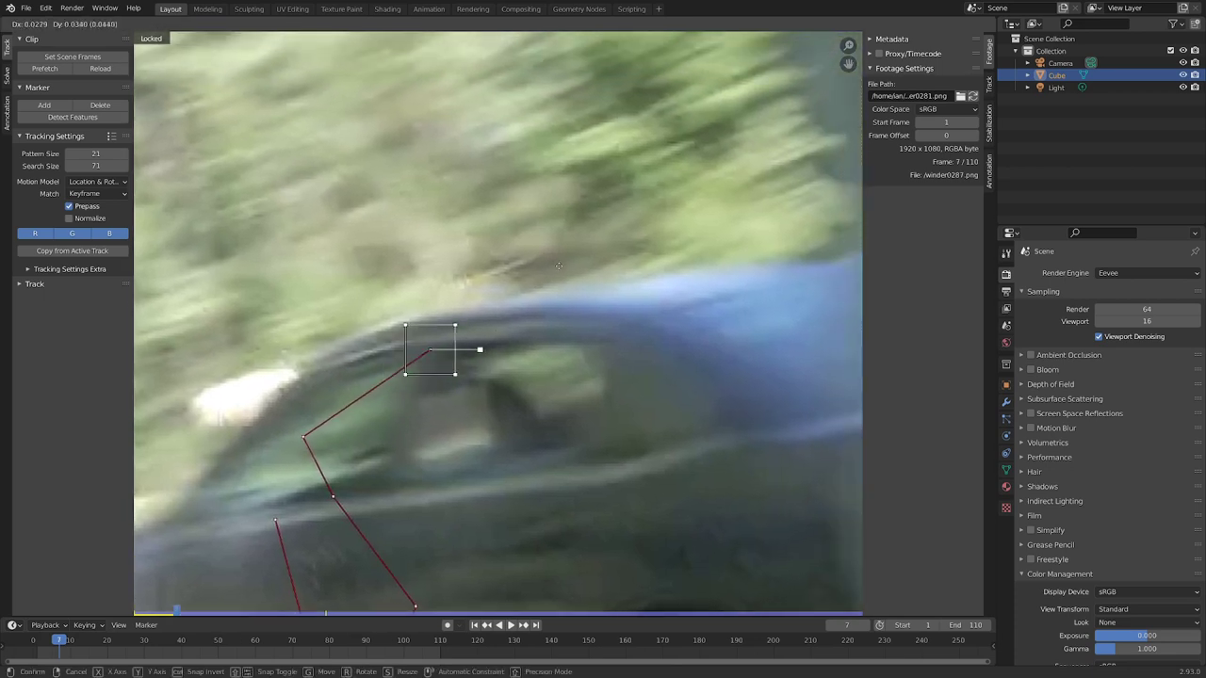
left_click(554, 271)
key("Left")
key("Right")
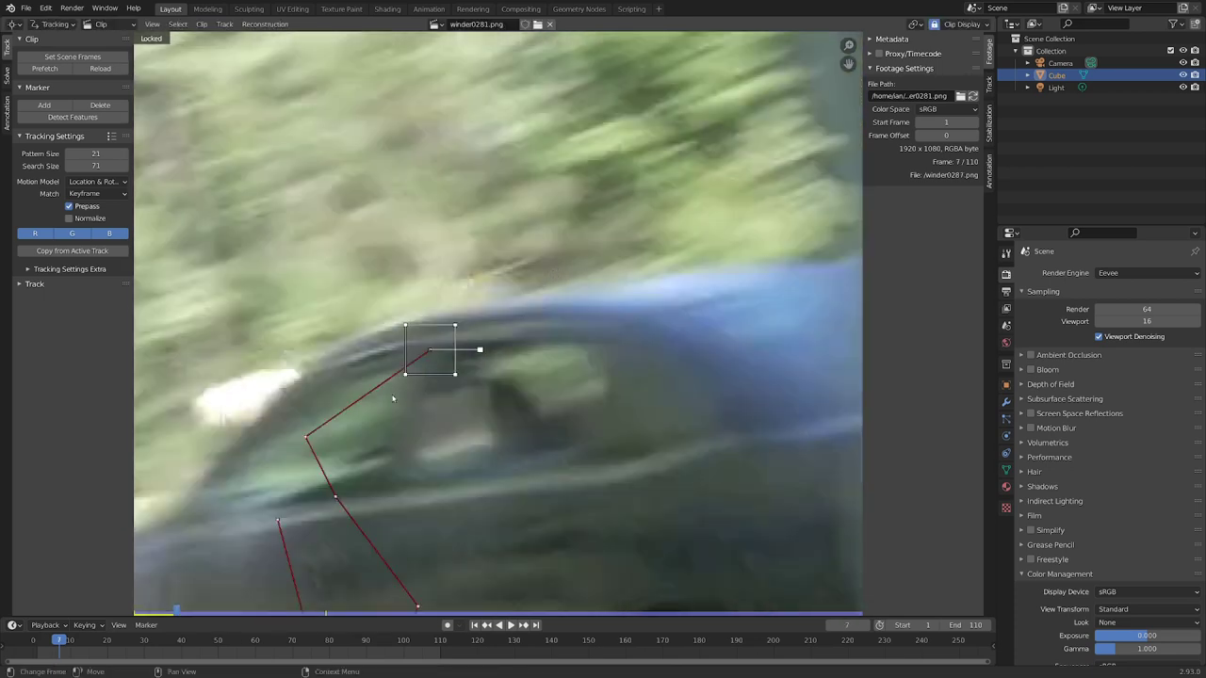
left_click_drag(426, 357, 441, 349)
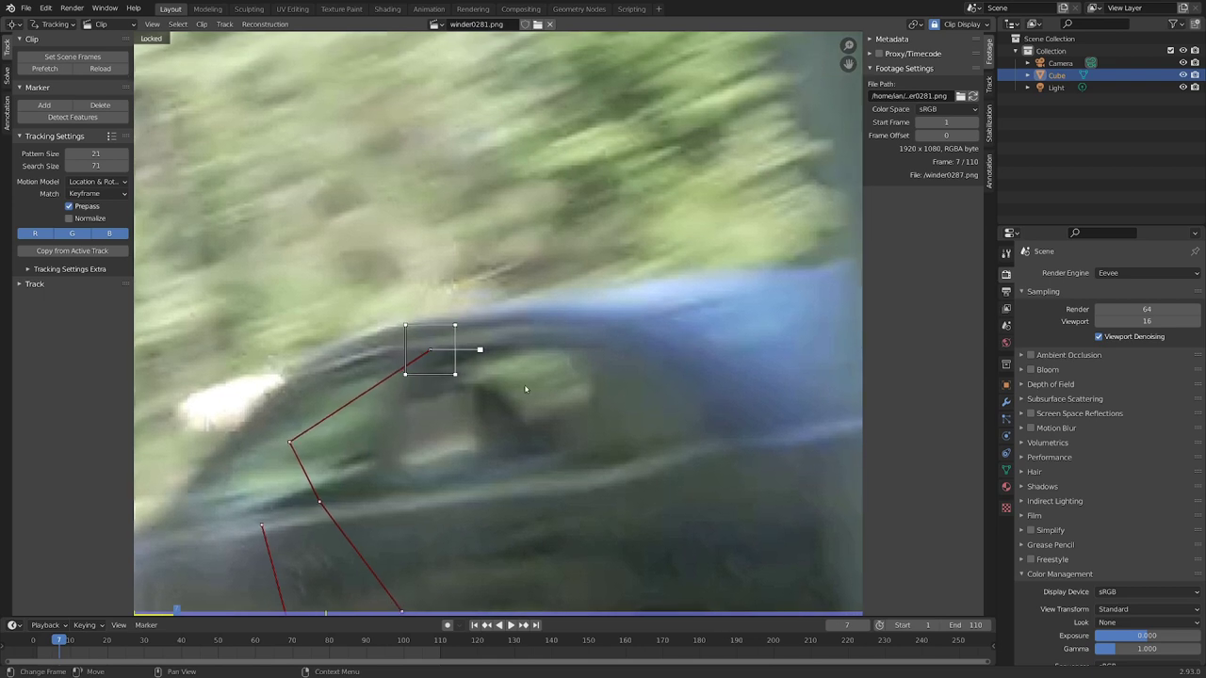
scroll(492, 392, "up", 4)
key("g")
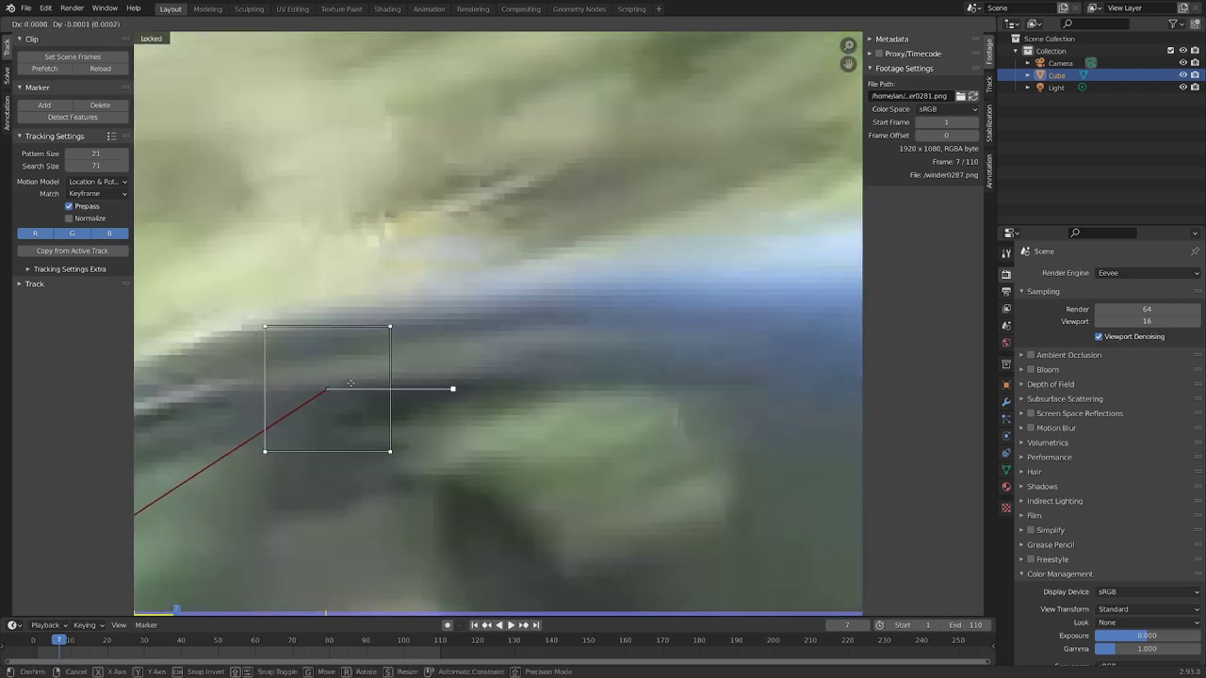
left_click(446, 330)
scroll(466, 344, "down", 3)
Step: Track the marker forward from frame 7 and carry the track on to frame 20
key("ctrl+t")
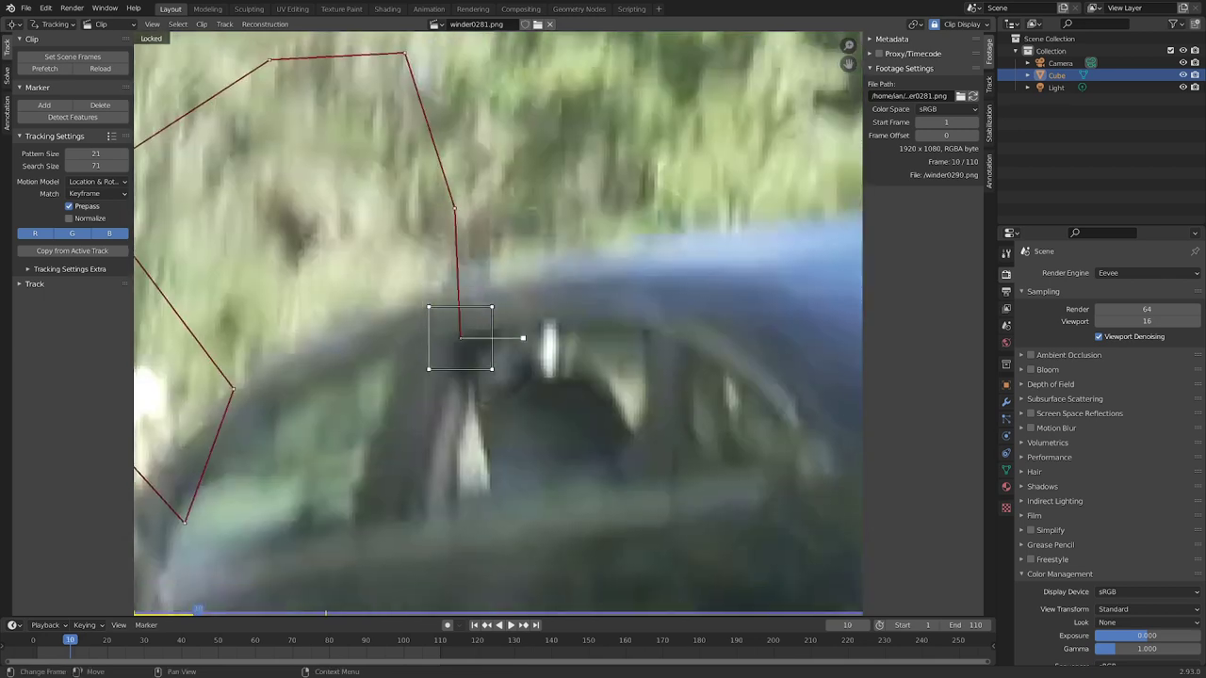
key("Right")
key("Right")
key("Right")
key("Right")
key("Right")
key("Right")
key("Right")
key("Right")
key("Right")
key("Right")
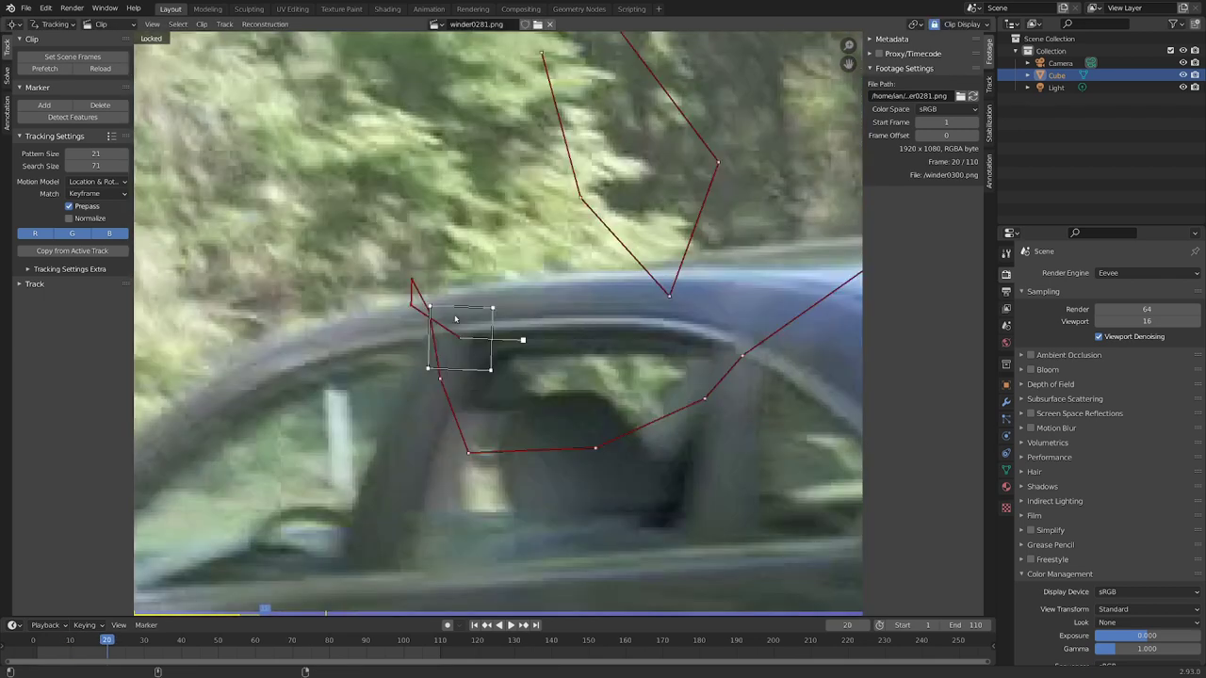
Step: Check the marker around frames 18 to 20 and move it onto the pillar's top on frames 21 and 22
key("Left")
key("Left")
key("Right")
key("Right")
key("Right")
key("g")
left_click(536, 191)
key("Right")
key("g")
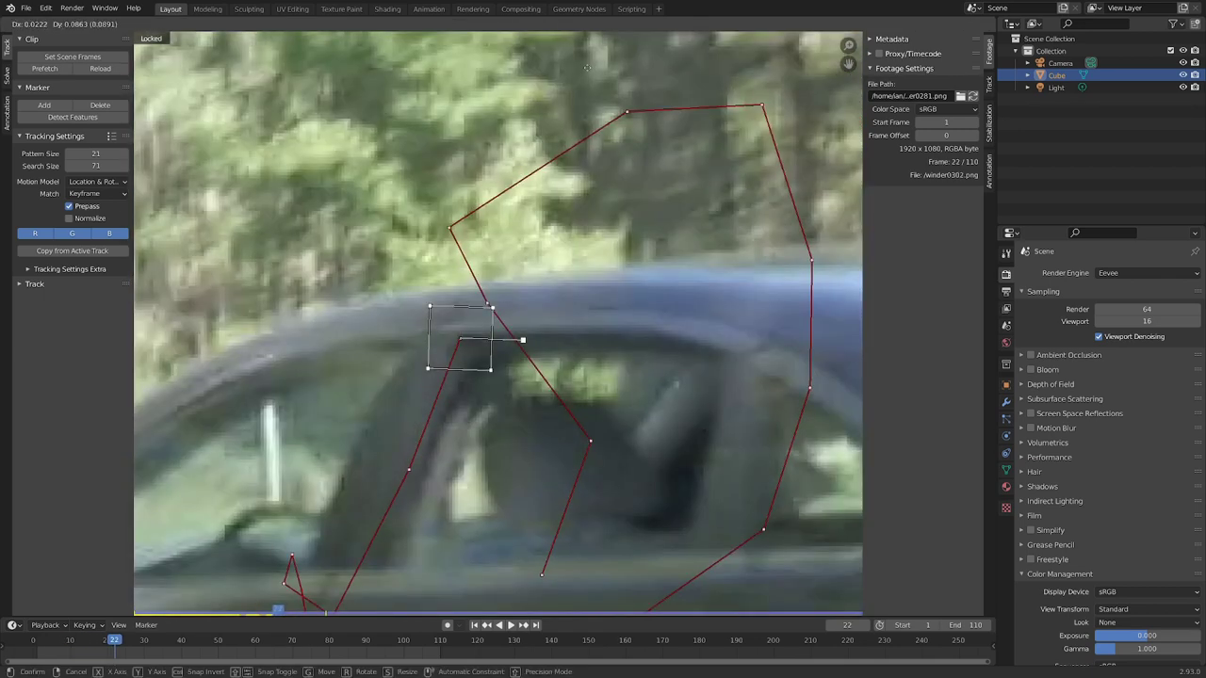
left_click(586, 67)
Step: Continue the door pillar track frame by frame from frame 22 to frame 40
key("Right")
key("Right")
key("Right")
key("Right")
key("Right")
key("Right")
key("Right")
key("Right")
key("Right")
key("Right")
key("Right")
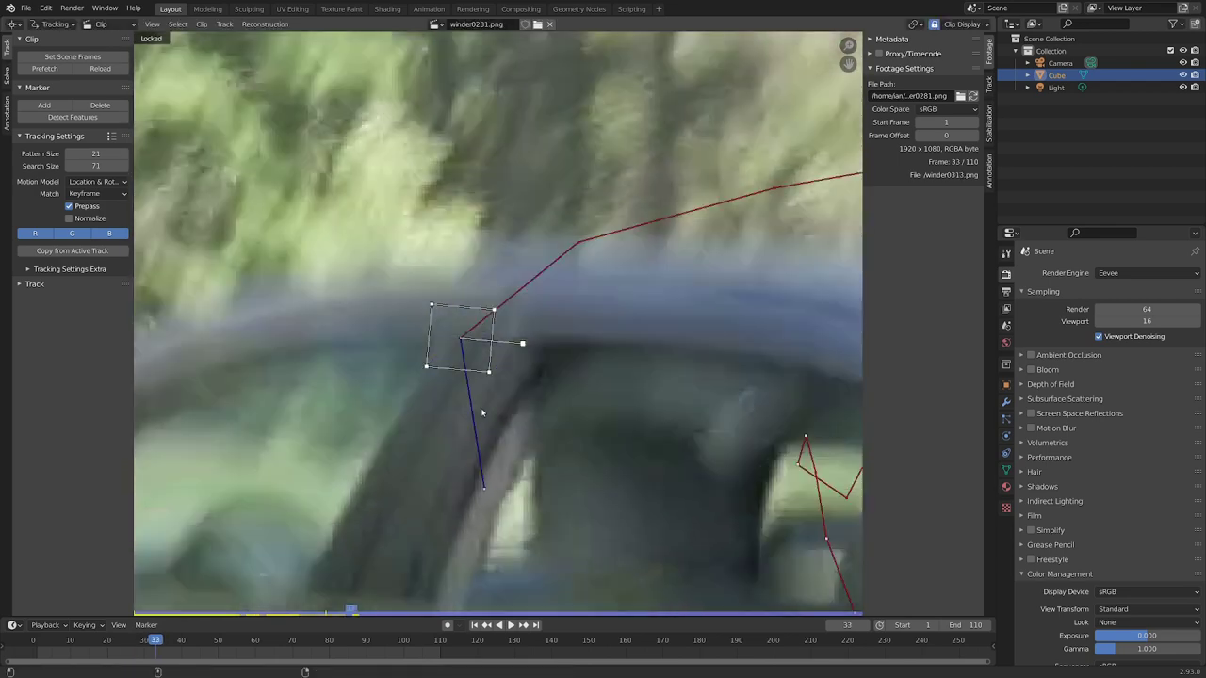
key("Right")
key("Right")
key("Right")
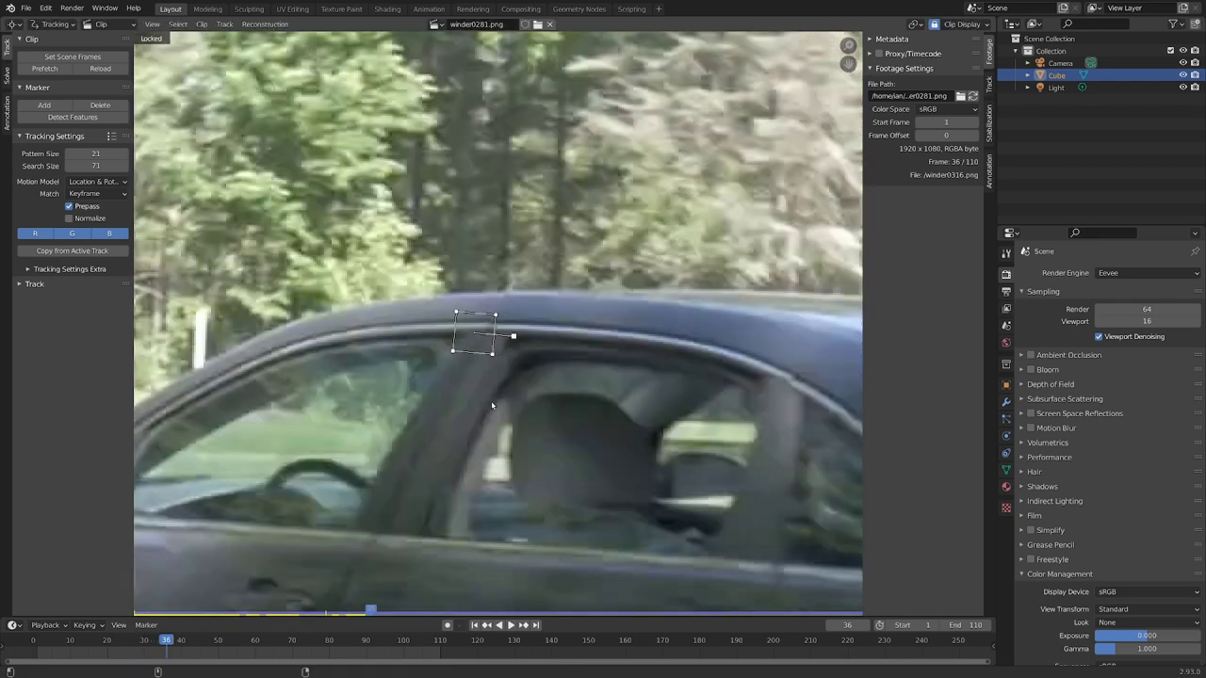
key("Right")
key("Right")
key("Right")
key("Right")
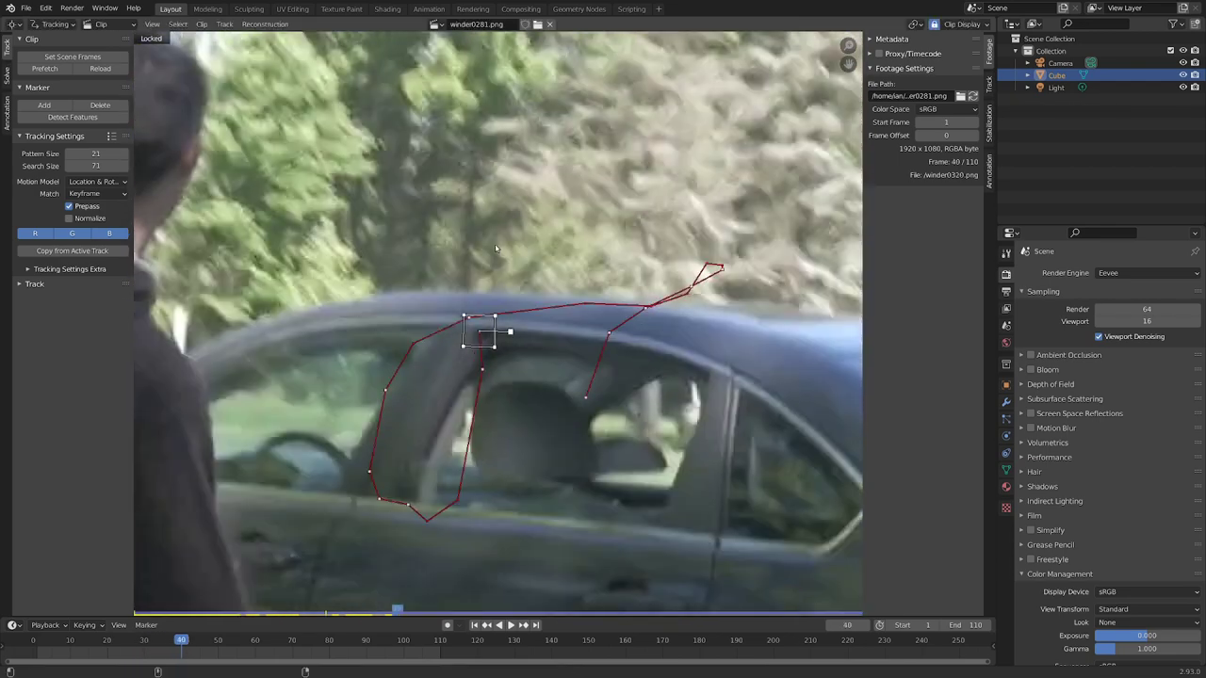
Step: Continue the track to frame 52 and move the drifted marker back onto the top of the door pillar
key("Right")
key("Right")
key("Right")
key("Right")
key("Right")
key("Right")
key("Right")
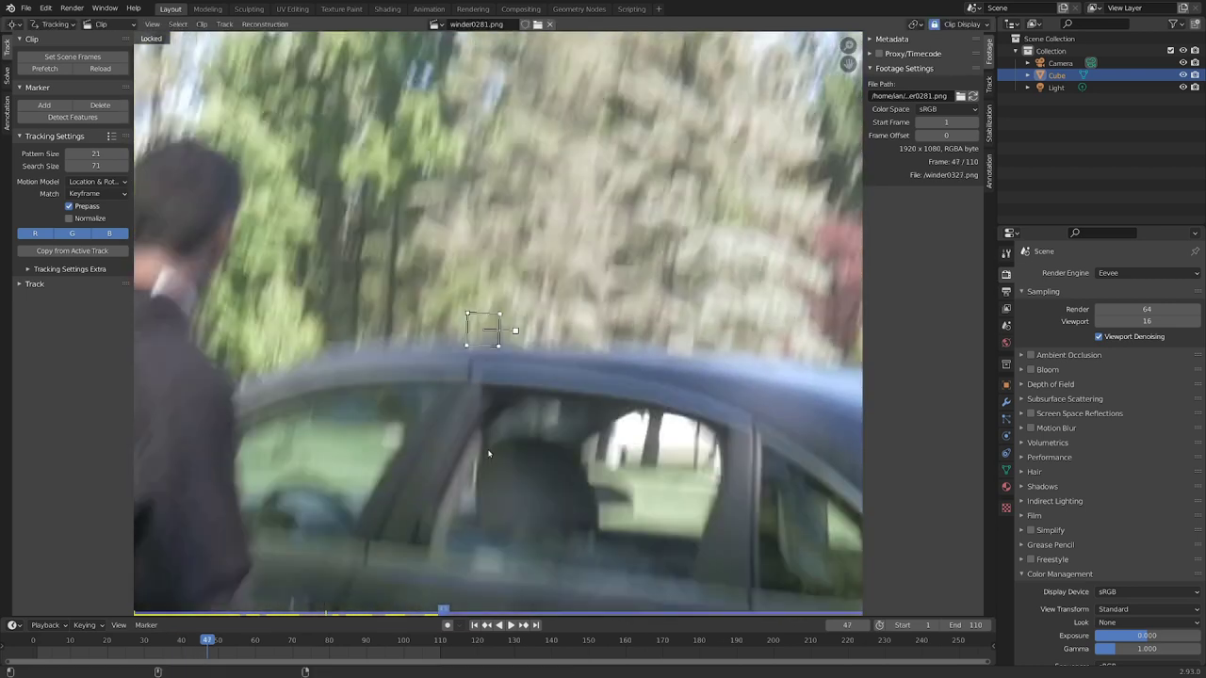
key("Right")
key("Right")
key("Right")
key("Right")
key("Right")
key("g")
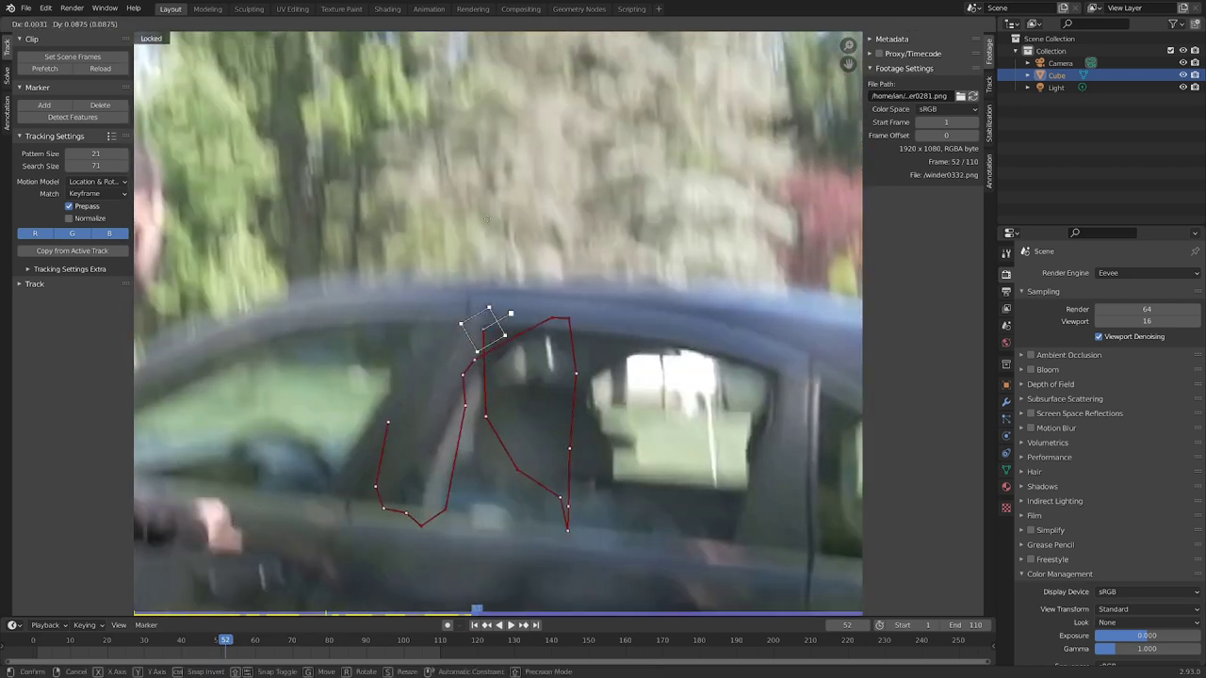
left_click(487, 220)
Step: Advance to frame 61, correcting the marker's position at the pillar's top on frames 59 and 60
key("Right")
key("Right")
key("Right")
key("Right")
key("Right")
key("Right")
key("Right")
key("g")
left_click(487, 247)
key("Right")
key("g")
left_click(487, 265)
key("Right")
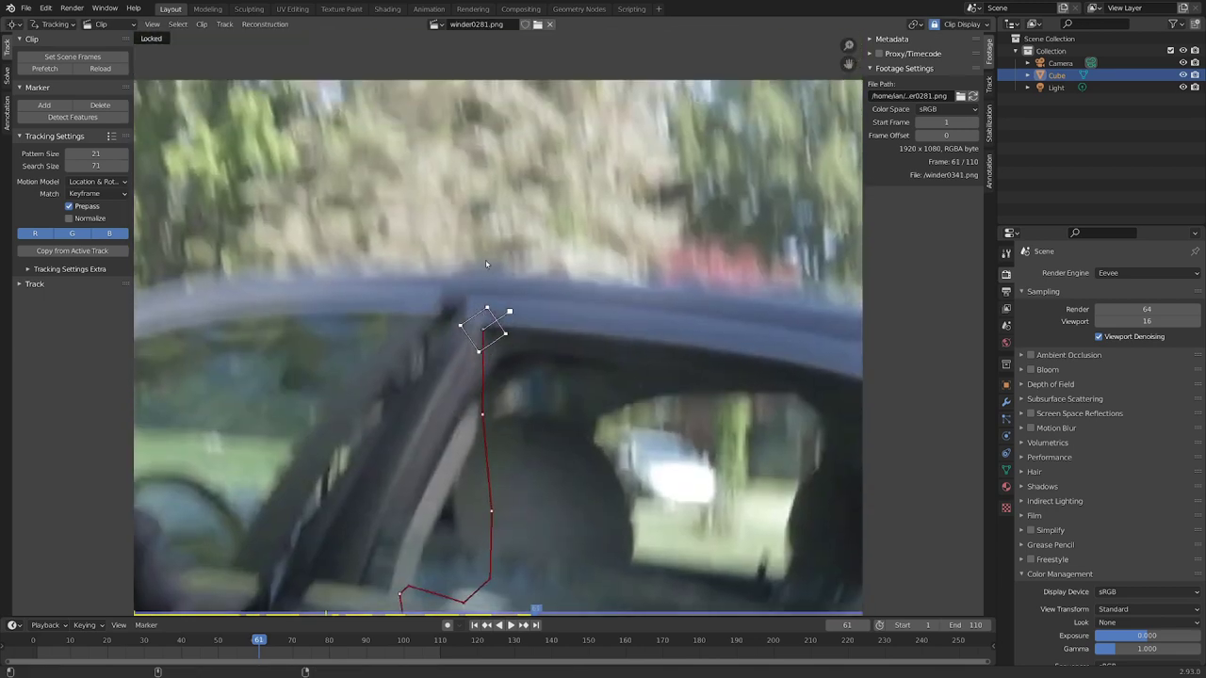
Step: Reposition the marker on frames 63 and 65, straighten its rotated pattern area and enlarge it at the pillar's top
key("Right")
key("Right")
key("g")
left_click(491, 310)
left_click_drag(509, 312, 529, 330)
key("Right")
key("Right")
key("g")
left_click(536, 340)
key("s")
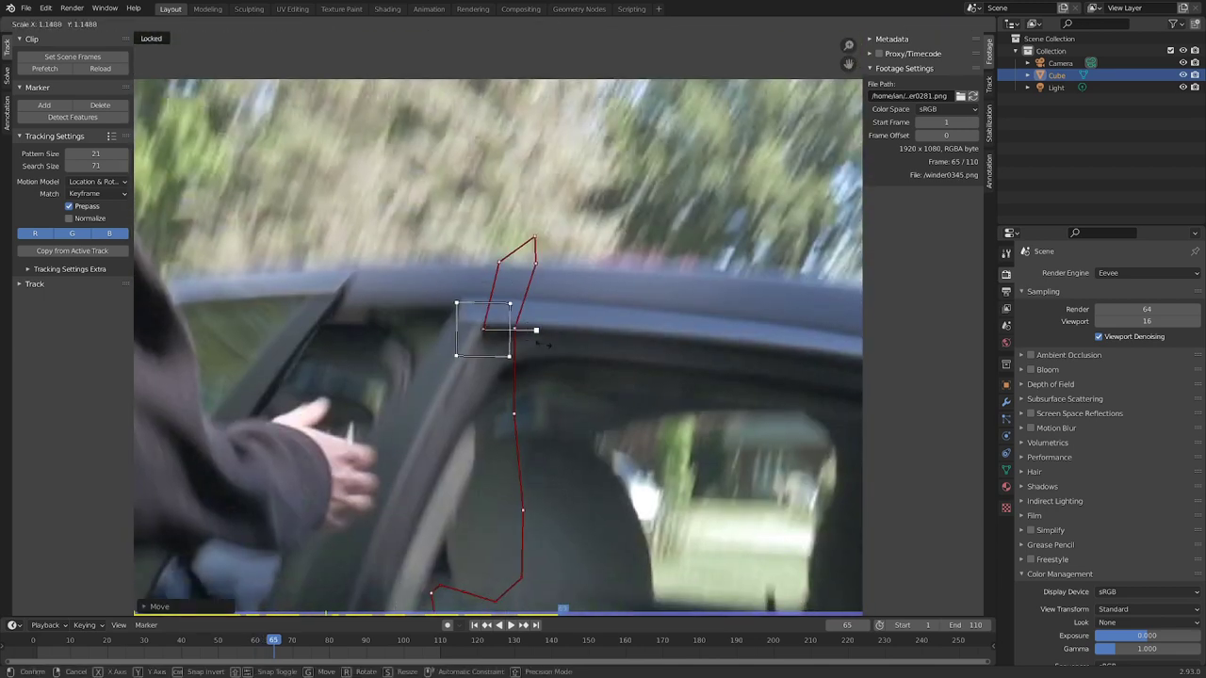
left_click(540, 343)
Step: Continue the track to frame 77 and move the marker back onto the top of the door pillar
key("Right")
key("Right")
key("Right")
key("Right")
key("Right")
key("Right")
key("Right")
key("Right")
key("Right")
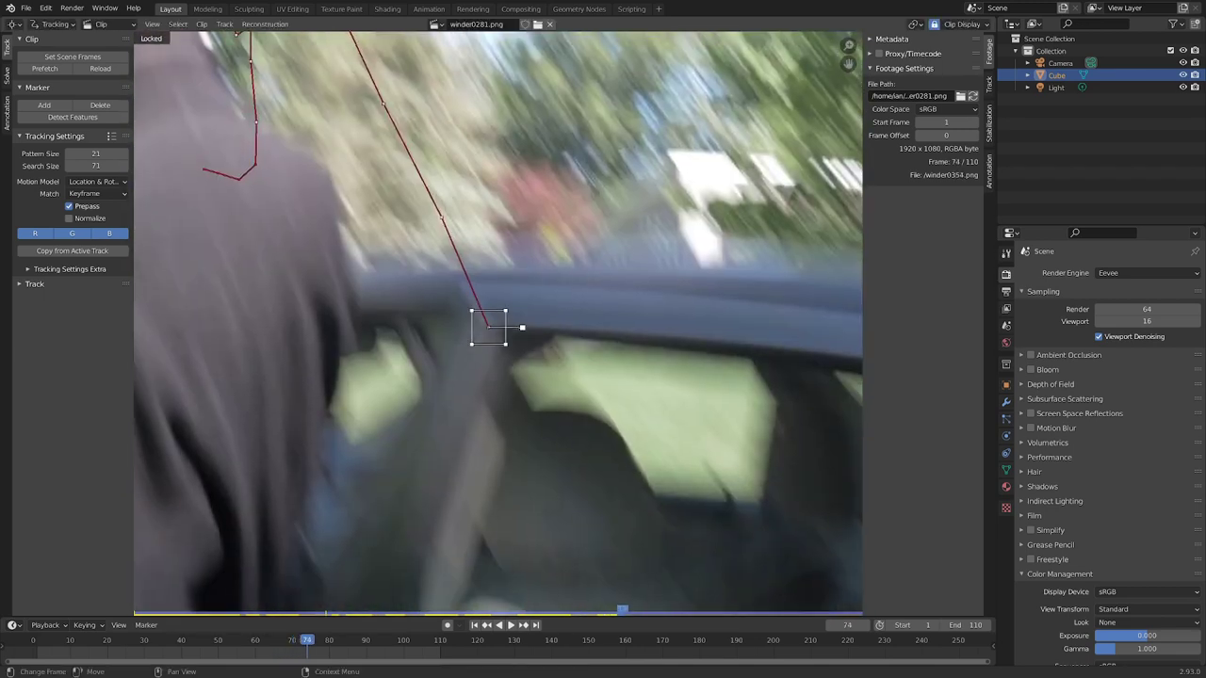
key("Right")
key("Right")
key("Right")
scroll(497, 327, "down", 4)
key("g")
left_click(500, 332)
Step: Advance to frame 79 and enlarge the marker's pattern area around the corner at the pillar's top
scroll(499, 331, "up", 6)
key("Right")
key("Right")
key("s")
left_click(555, 369)
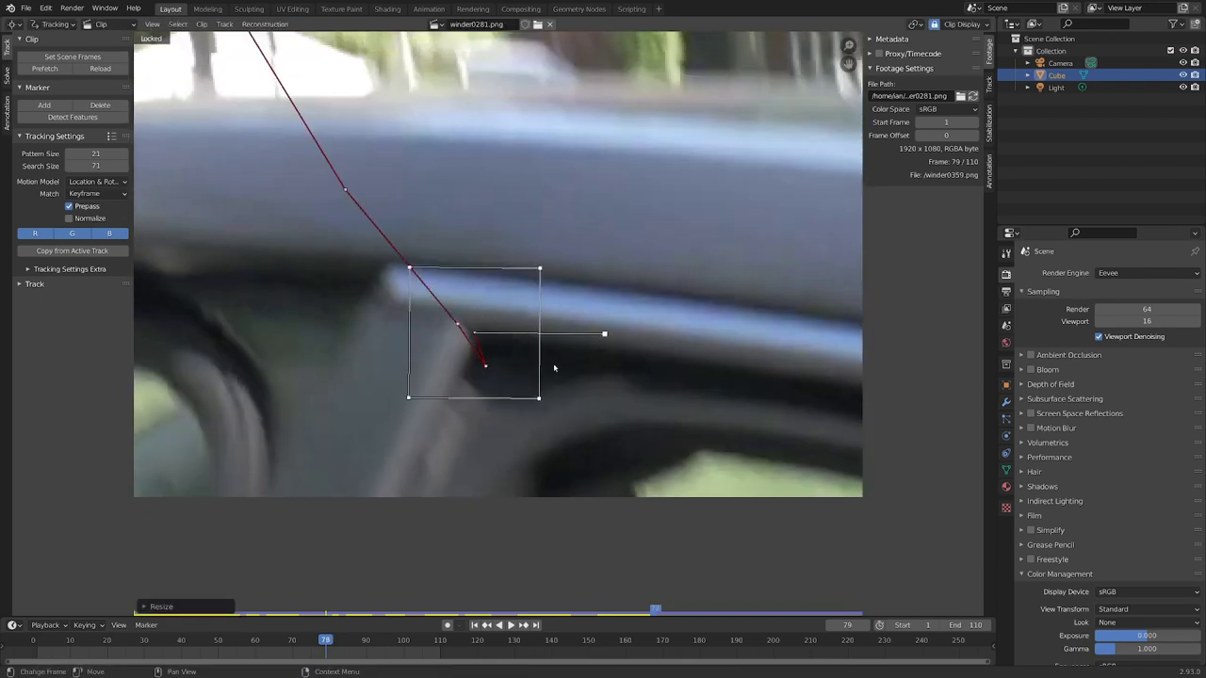
Step: Track the marker forward from frame 79 and step back to check its position on frame 86
scroll(555, 369, "down", 3)
key("Right")
key("Right")
key("Right")
key("Right")
key("Right")
key("Right")
key("Right")
key("Right")
key("Right")
key("Left")
key("Left")
key("Left")
key("Right")
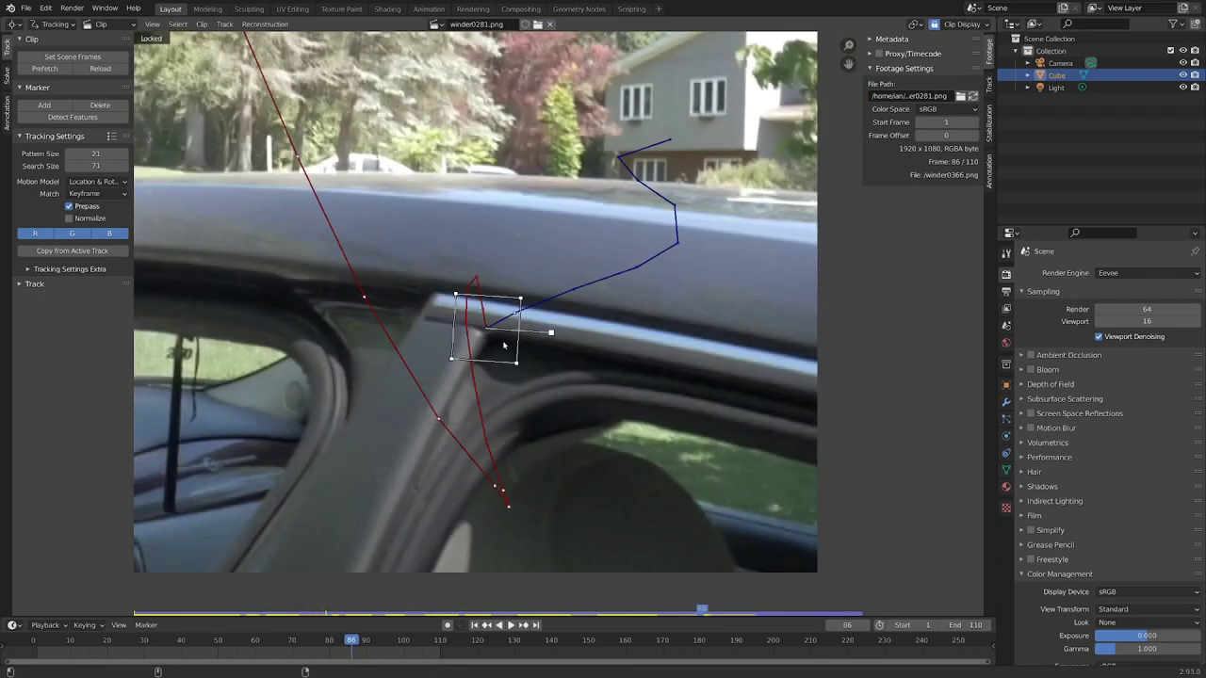
Step: Advance to frame 95 and move the marker back onto the top of the door pillar
key("Right")
key("Right")
key("Right")
key("Right")
key("Right")
key("Right")
key("Right")
key("Right")
key("Right")
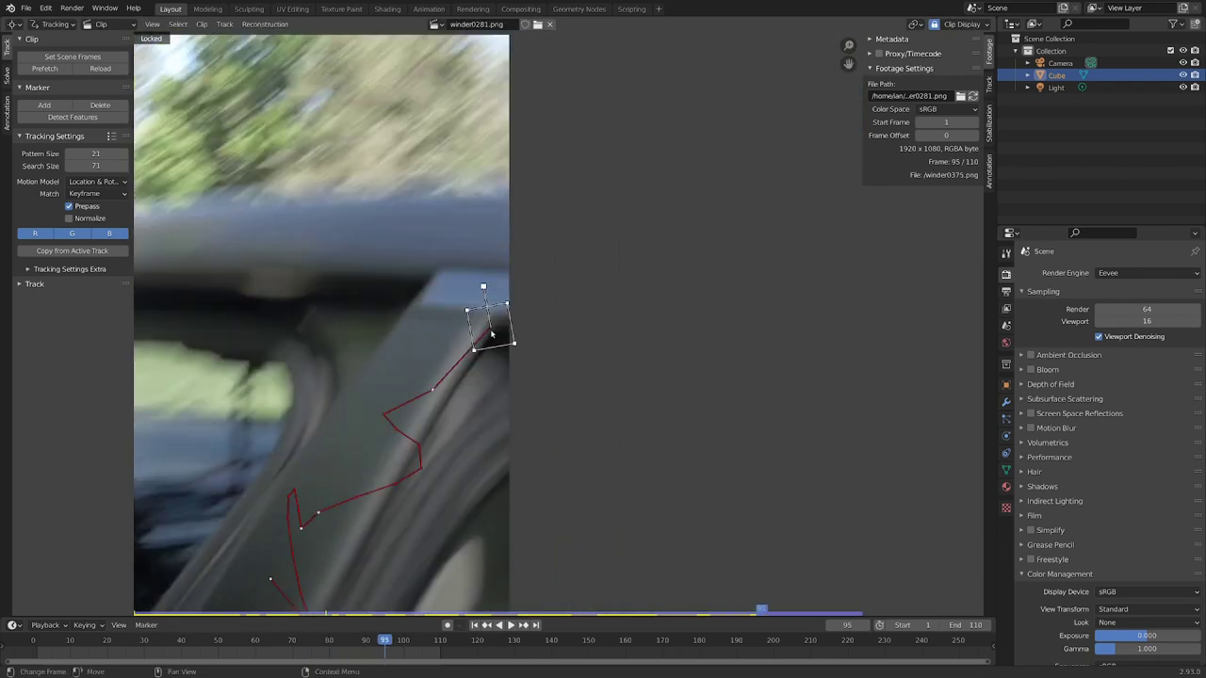
scroll(491, 325, "up", 2)
key("g")
left_click(503, 326)
Step: On frame 96, move the marker beyond the image's edge to the estimated position of the pillar's top
key("Right")
key("g")
left_click(633, 348)
scroll(546, 353, "down", 3)
mouse_move(547, 361)
middle_mouse_down()
mouse_move(604, 351)
mouse_move(551, 372)
middle_mouse_up()
scroll(558, 339, "up", 3)
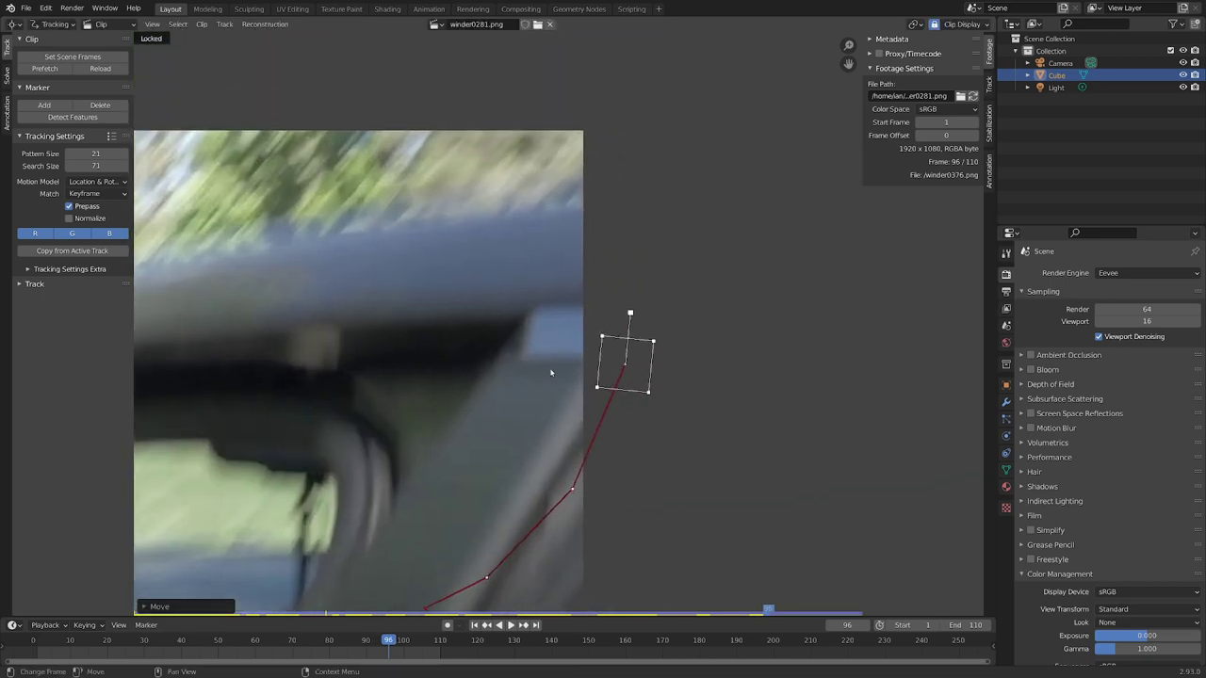
scroll(576, 386, "down", 3)
scroll(584, 376, "up", 2)
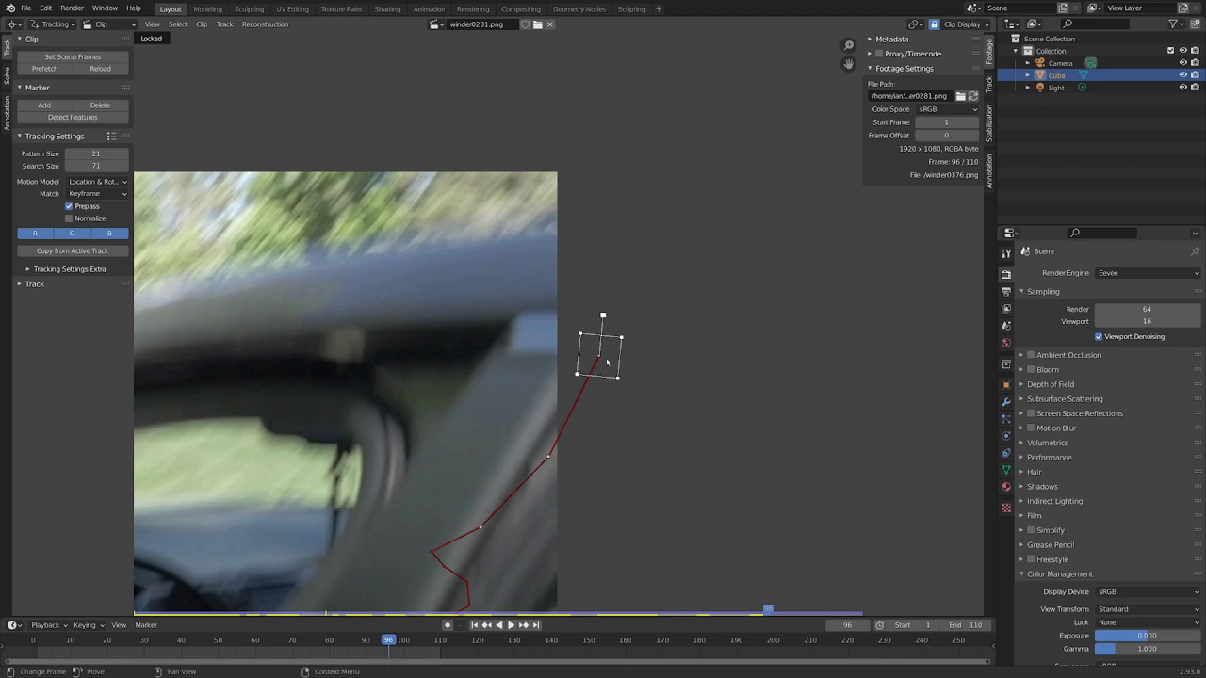
Step: Continue to frame 98, repositioning the marker at the pillar's top near the image's edge
left_click_drag(602, 362, 593, 366)
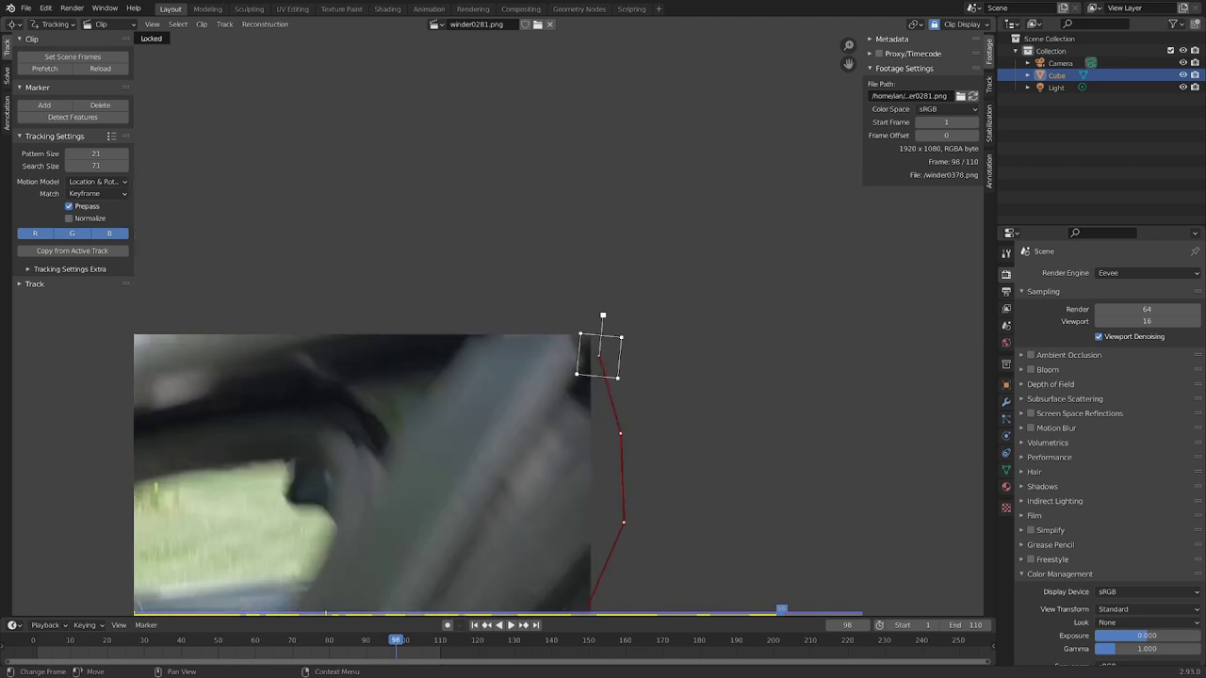
left_click_drag(596, 296, 577, 287)
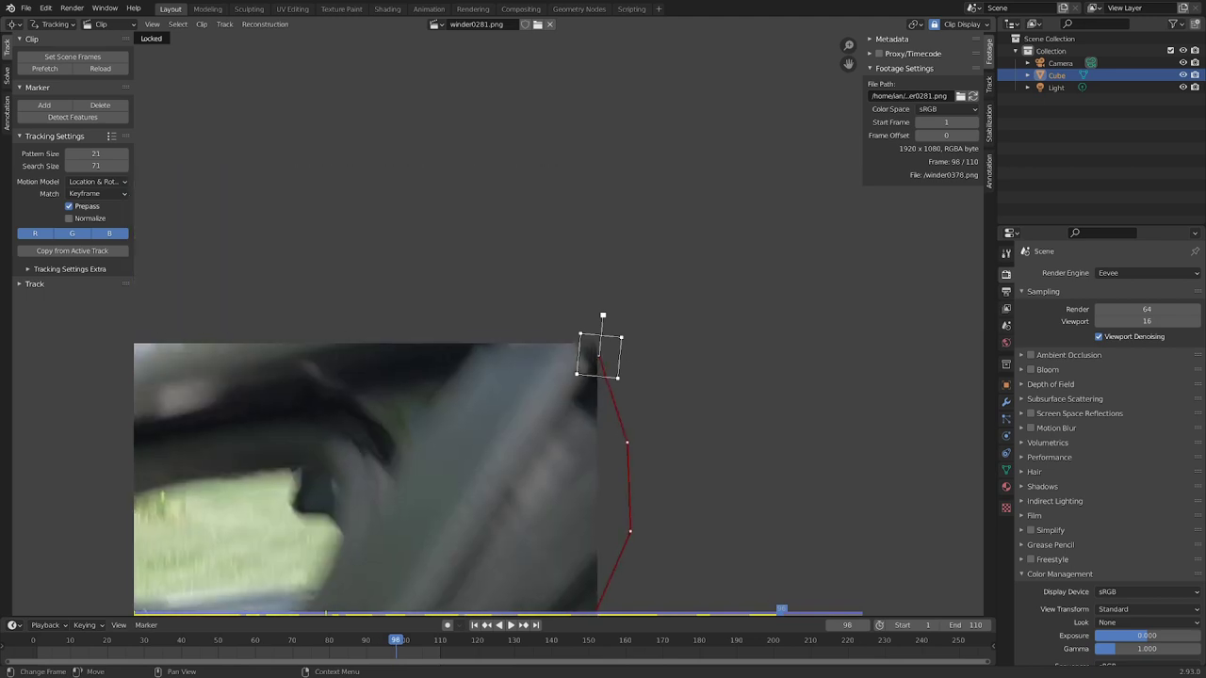
scroll(577, 288, "down", 1)
scroll(600, 341, "down", 5)
scroll(601, 341, "up", 5)
scroll(598, 343, "down", 3)
middle_click_drag(588, 366, 592, 300)
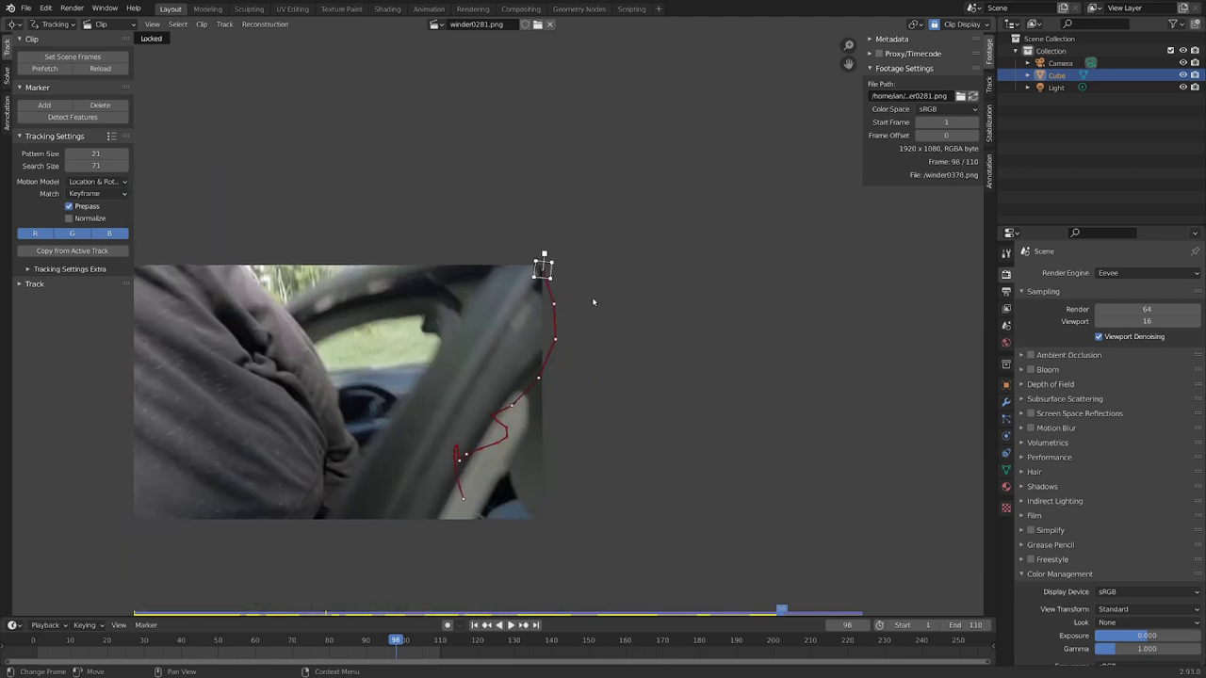
Step: Step between frames 92 and 98 to check the marker's path where the pillar leaves the image
key("alt+Left")
key("alt+Left")
key("alt+Left")
key("alt+Left")
key("alt+Left")
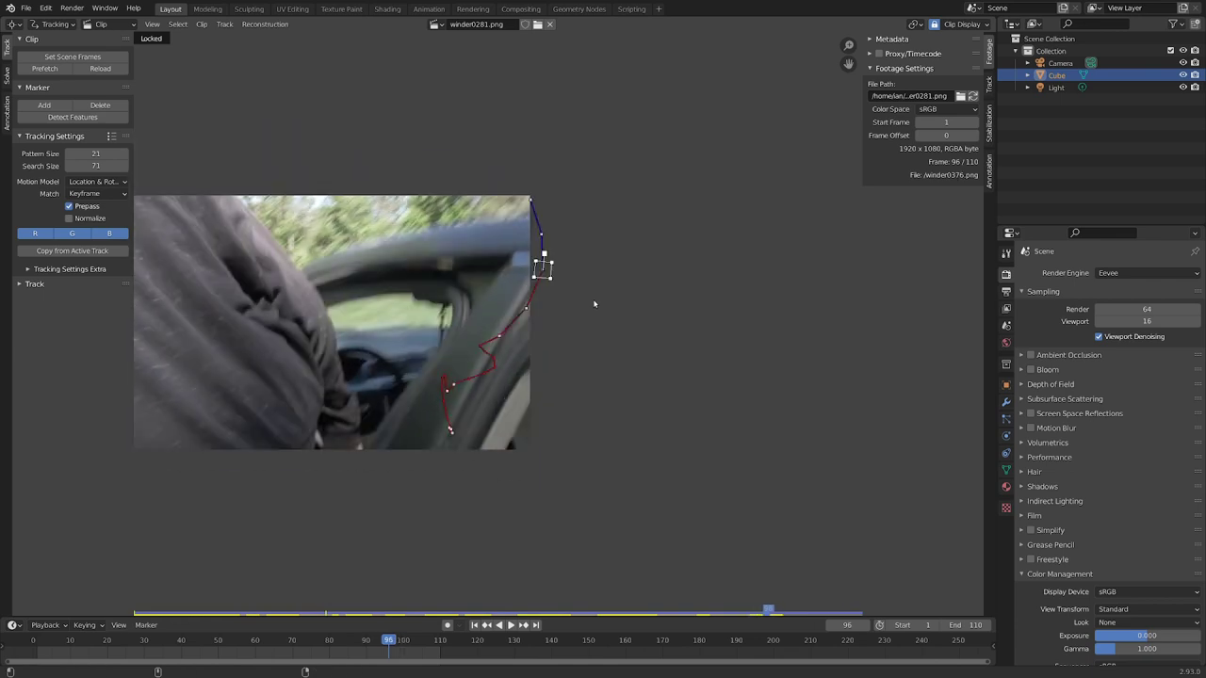
key("alt+Right")
key("alt+Right")
scroll(565, 302, "up", 3)
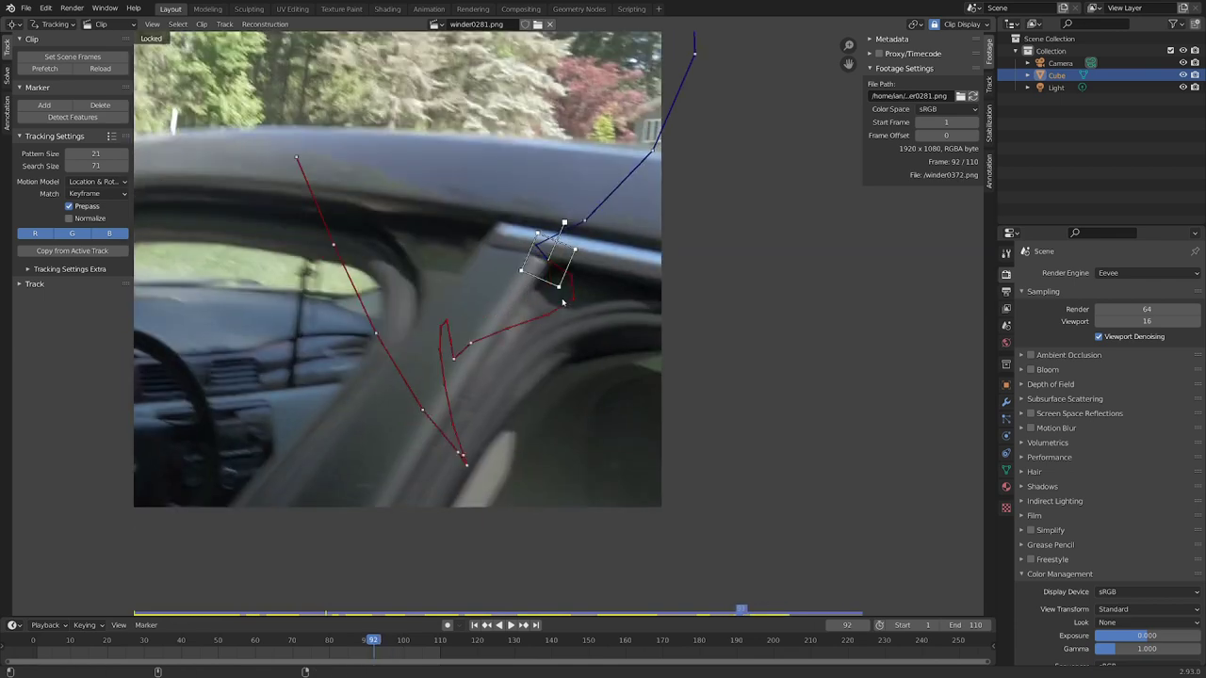
key("alt+Right")
key("alt+Right")
key("alt+Right")
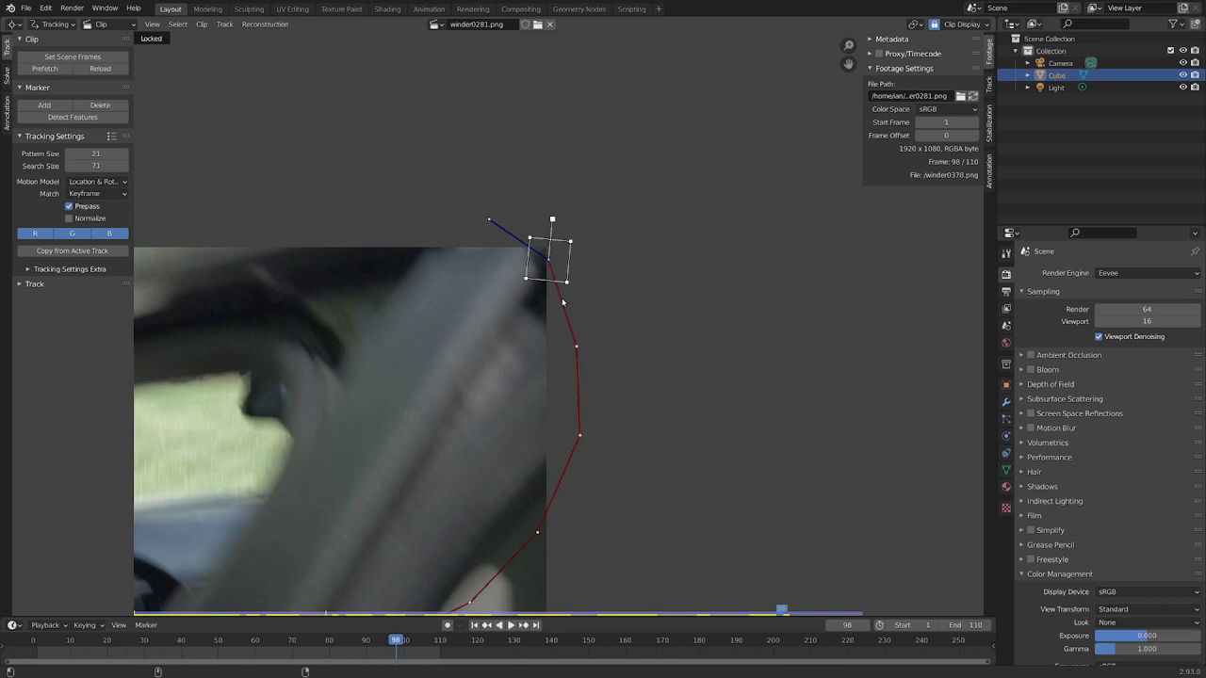
Step: Place the marker above the image on frames 100 to 109, following the estimated off-screen position of the pillar's top
scroll(562, 303, "down", 2, "alt")
key("g")
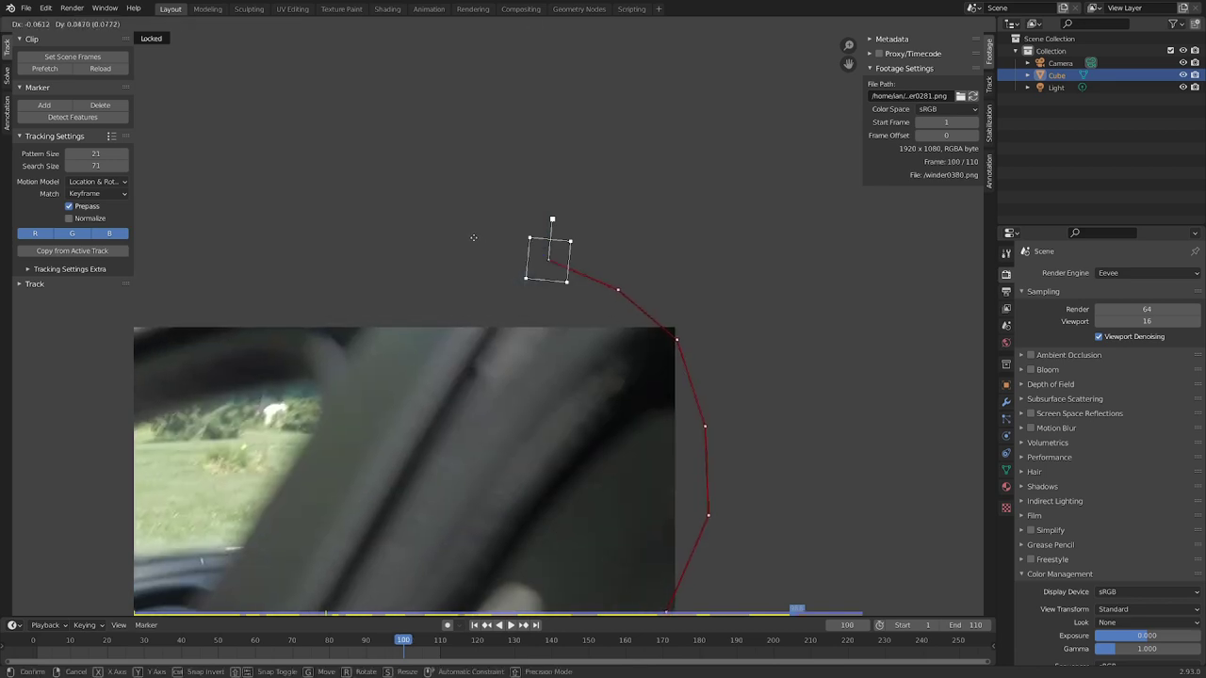
left_click(542, 290)
scroll(543, 290, "down", 5)
scroll(556, 308, "up", 4)
scroll(556, 308, "down", 4)
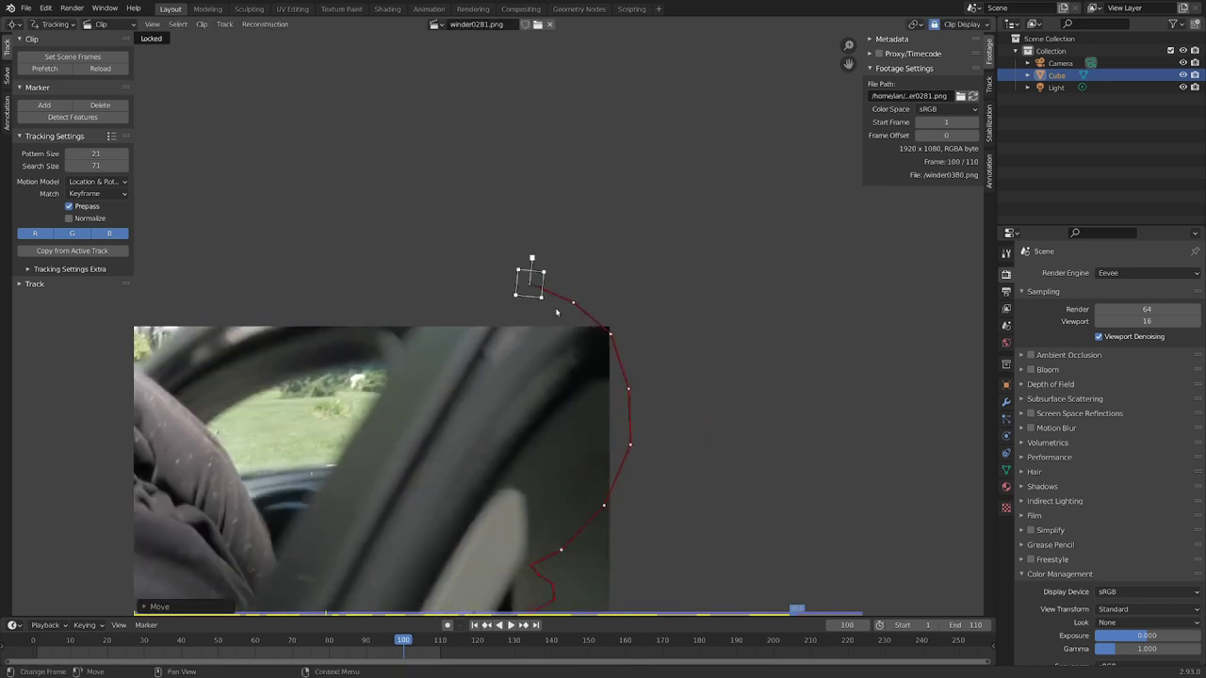
scroll(529, 313, "up", 4)
scroll(532, 308, "down", 1, "alt")
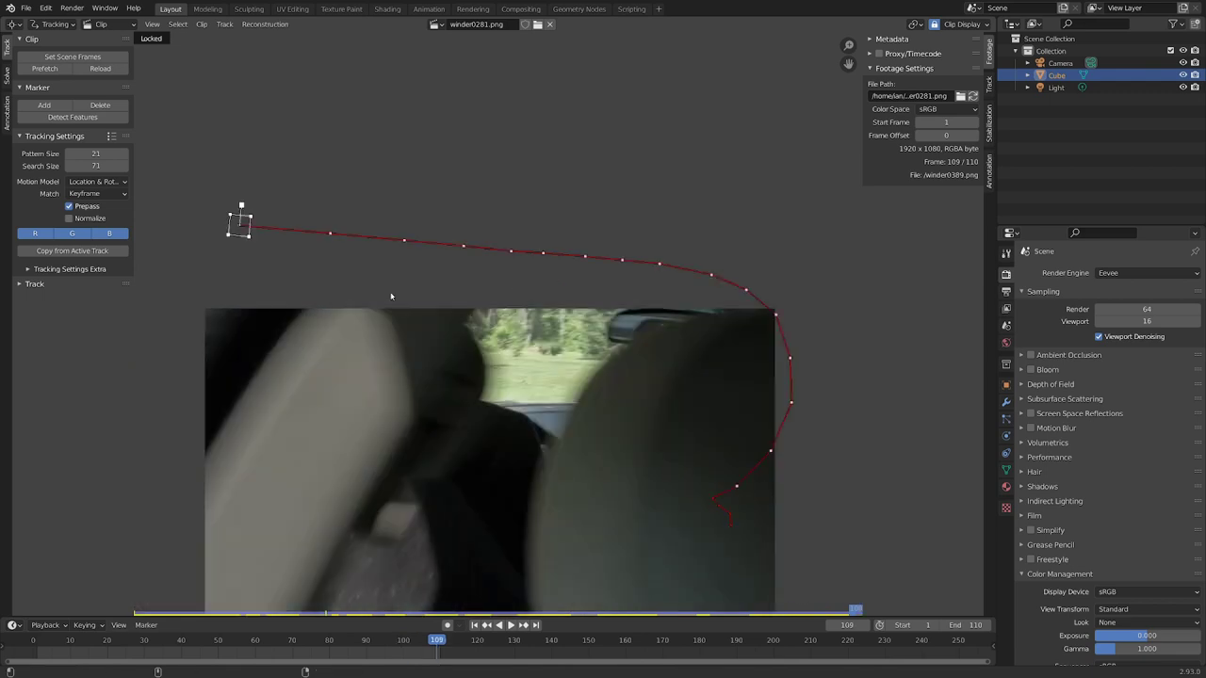
Step: Step back and forth through frames 100 to 109 to check the off-screen part of the marker's path
scroll(391, 294, "down", 2, "alt")
scroll(391, 296, "up", 3, "alt")
key("Left")
key("Left")
key("Left")
key("Left")
key("Left")
key("Left")
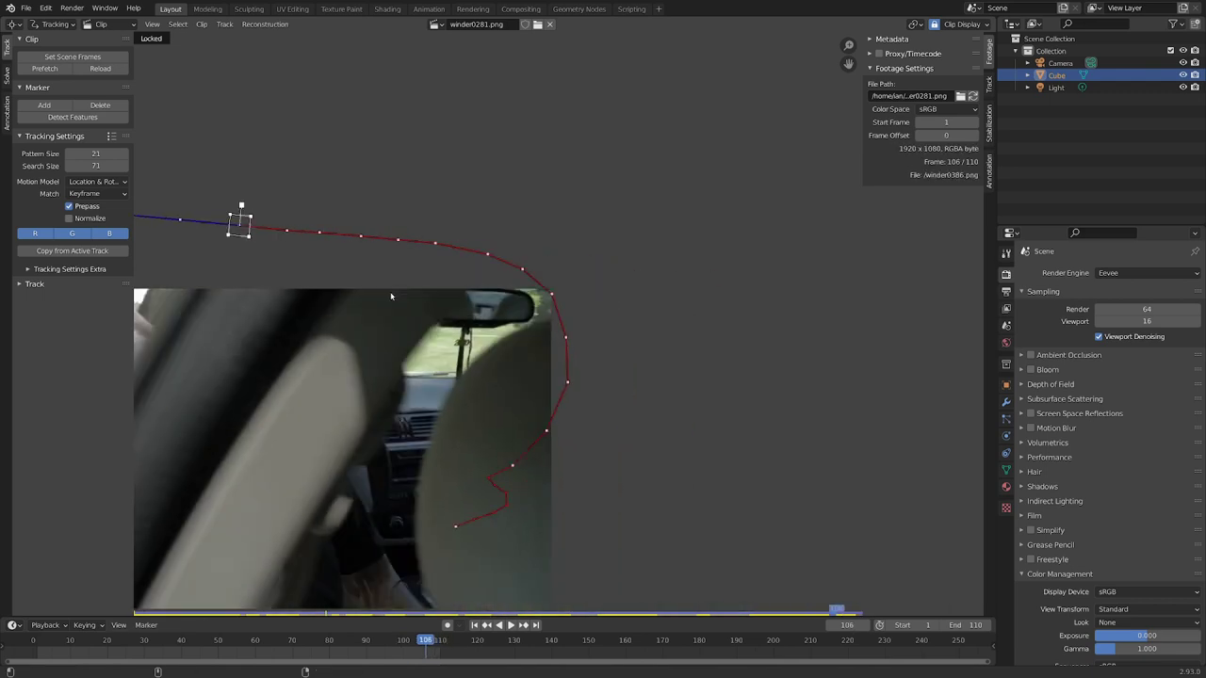
key("Right")
key("Right")
key("Right")
key("Right")
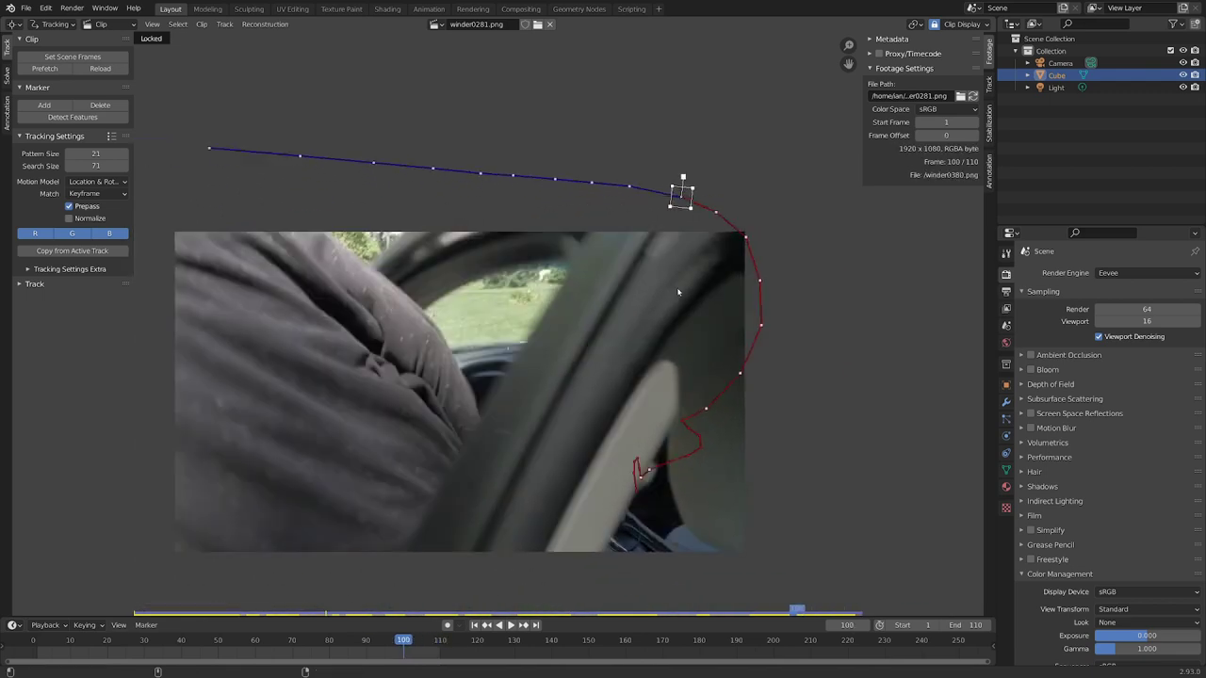
Step: Step back through the clip to frame 10, checking that the marker stays on the door pillar
key("Left")
key("Left")
key("Left")
key("Left")
key("Left")
key("Left")
key("Left")
key("Left")
key("Left")
key("Left")
key("Left")
key("Left")
key("Left")
key("Left")
key("Left")
key("Left")
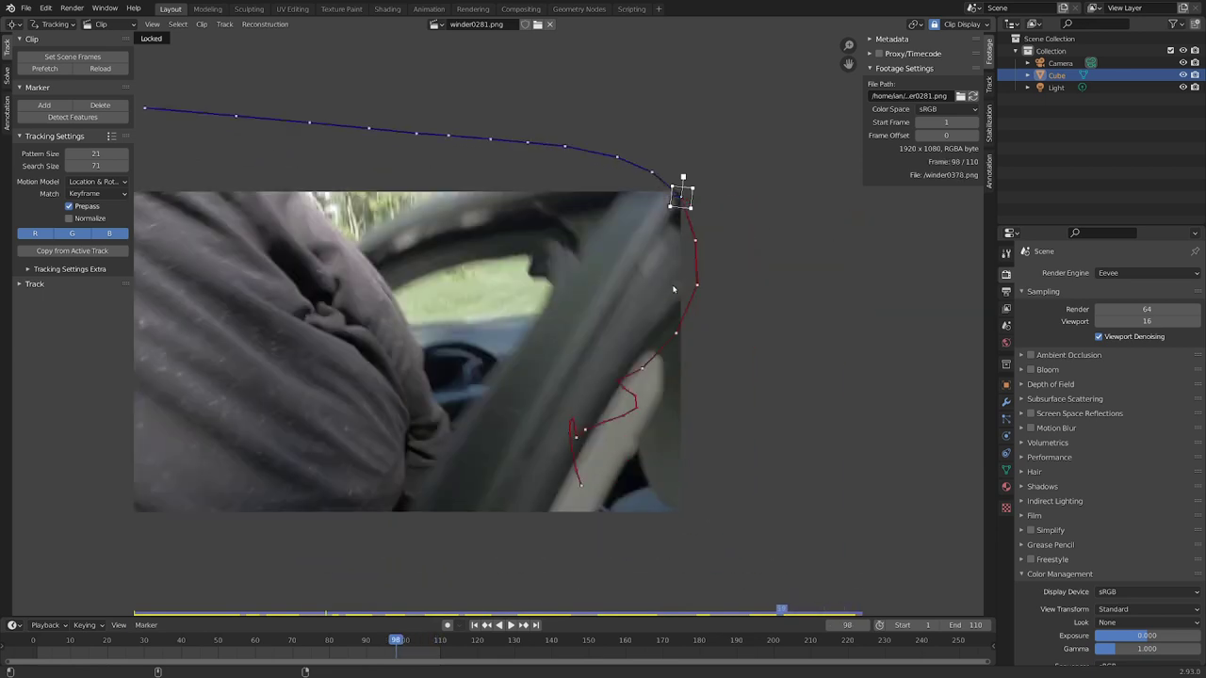
key("Left")
key("Left")
key("Left")
key("Left")
key("Left")
key("Left")
key("Left")
key("Left")
key("Left")
key("Left")
key("Left")
key("Left")
key("Left")
key("Left")
key("Left")
key("Left")
key("Left")
key("Left")
key("Left")
key("Left")
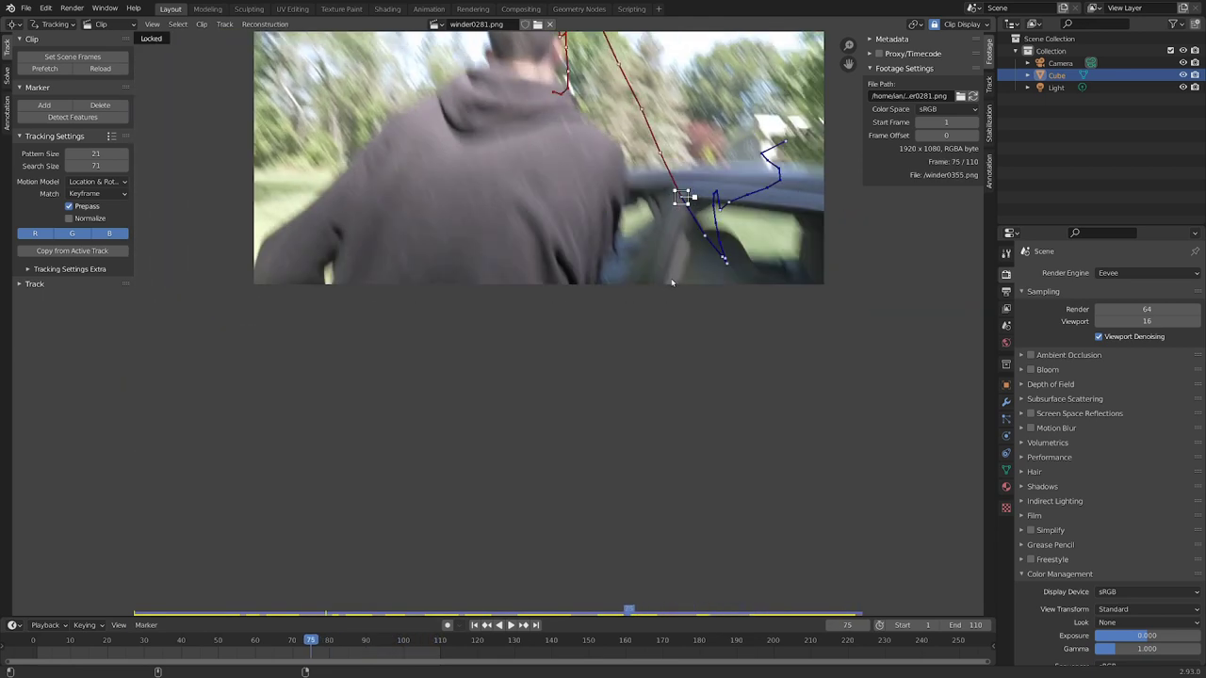
key("Left")
key("Left")
key("Left")
key("Left")
key("Left")
key("Left")
key("Left")
key("Left")
key("Left")
key("Left")
key("Left")
key("Left")
key("Left")
key("Left")
key("Left")
key("Left")
key("Left")
key("Left")
key("Left")
key("Left")
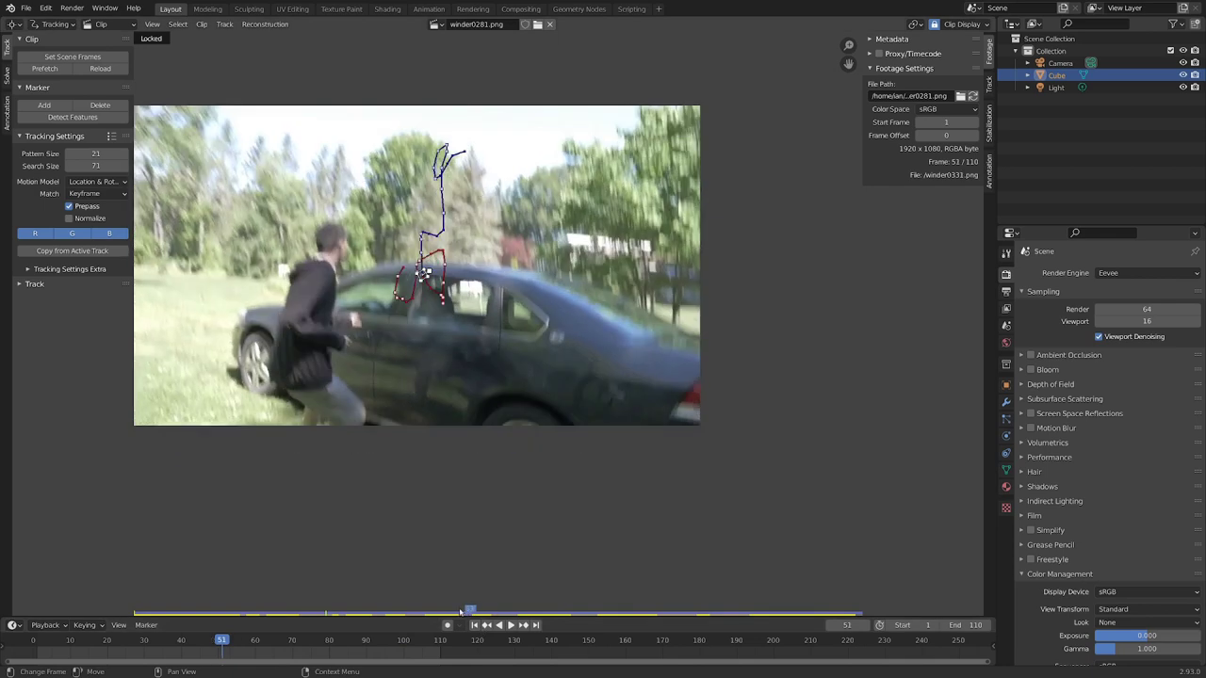
key("Left")
key("Left")
key("Left")
key("Left")
key("Left")
key("Left")
key("Left")
key("Left")
key("Left")
key("Left")
key("Left")
key("Left")
key("Left")
key("Left")
key("Left")
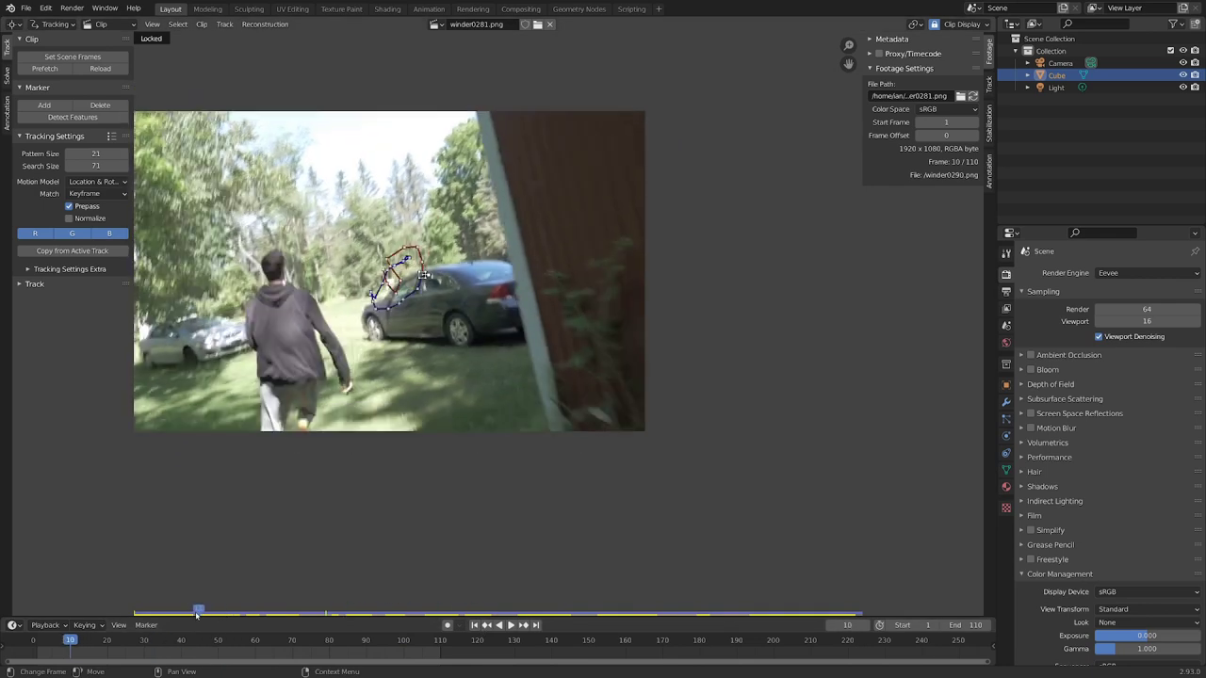
Step: Scrub forward from frame 17 and play the clip through to frame 91 to review the finished track
left_click_drag(236, 621, 245, 619)
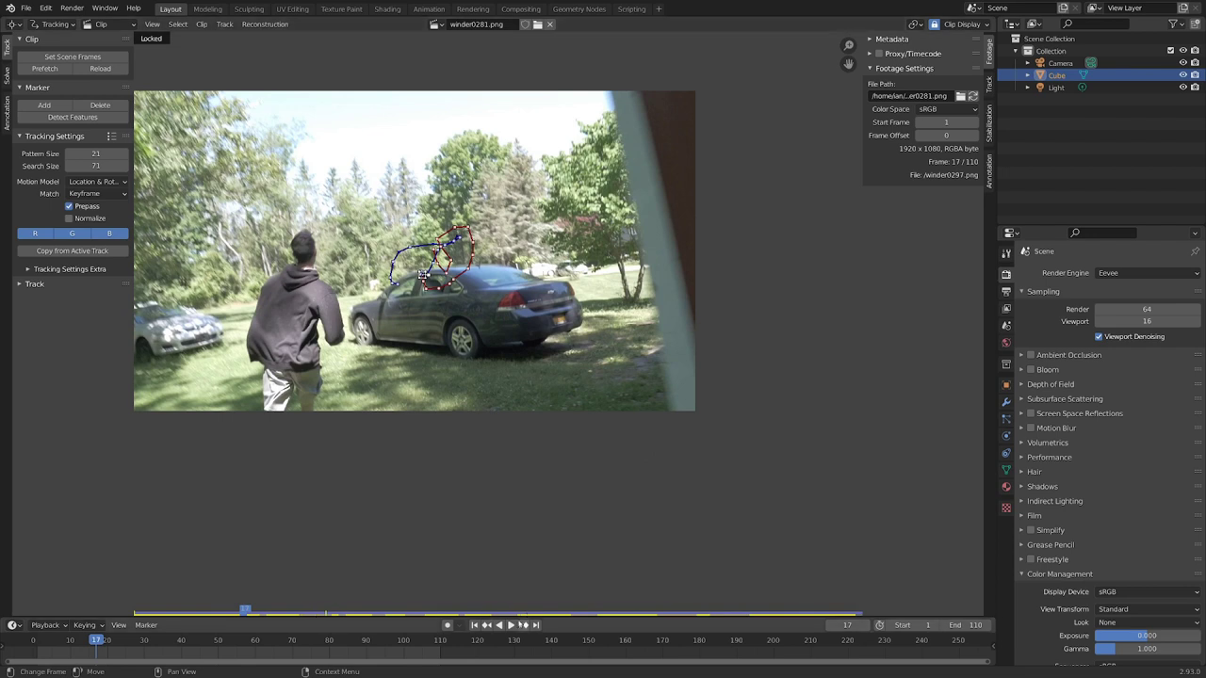
left_click_drag(244, 605, 794, 609)
key("space")
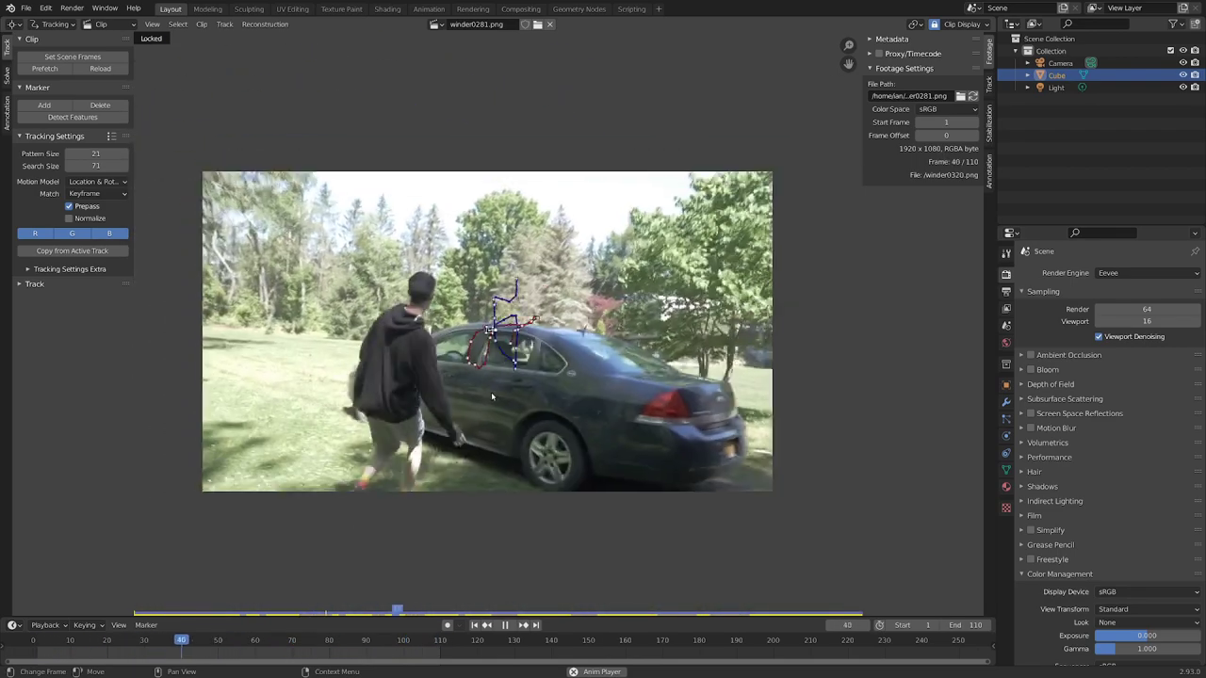
key("space")
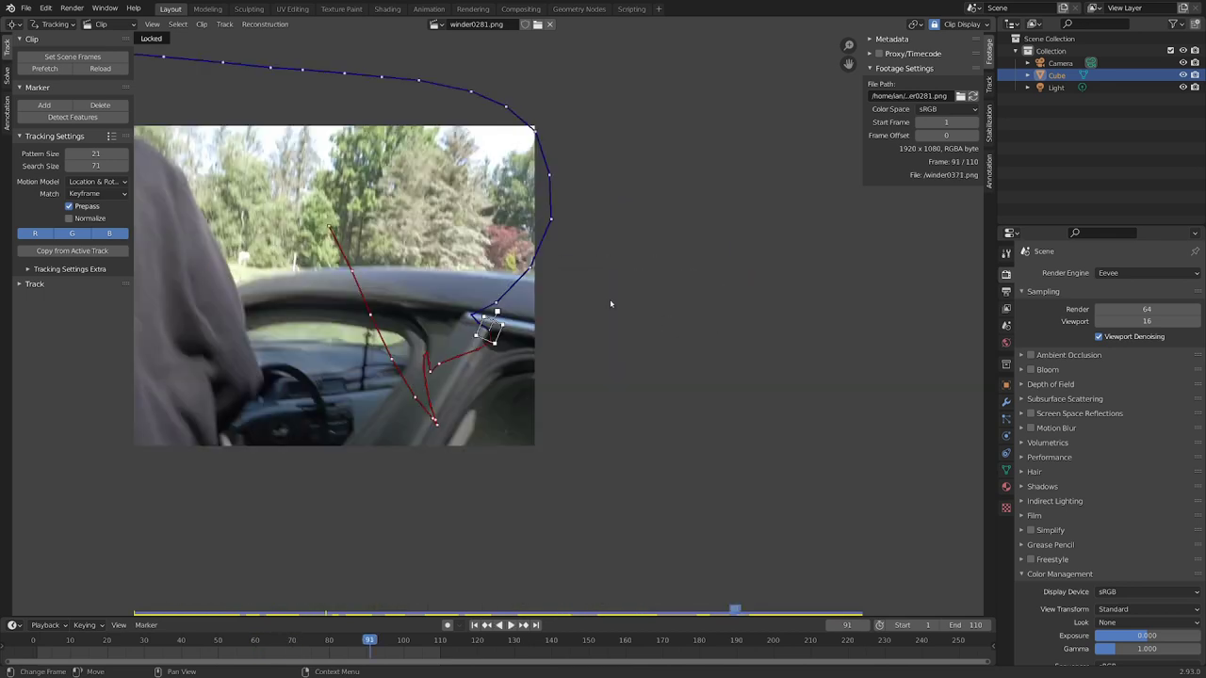
Step: Link an empty to the track and switch the editor to the 3D Viewport
left_click(265, 25)
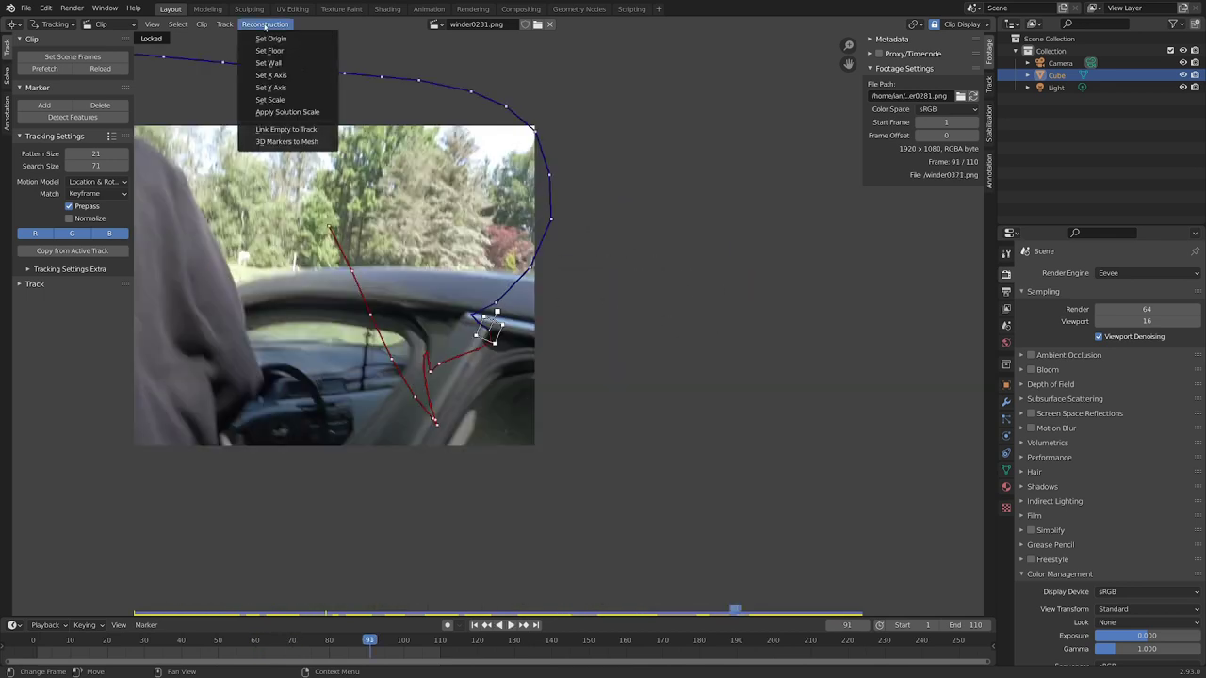
left_click(289, 130)
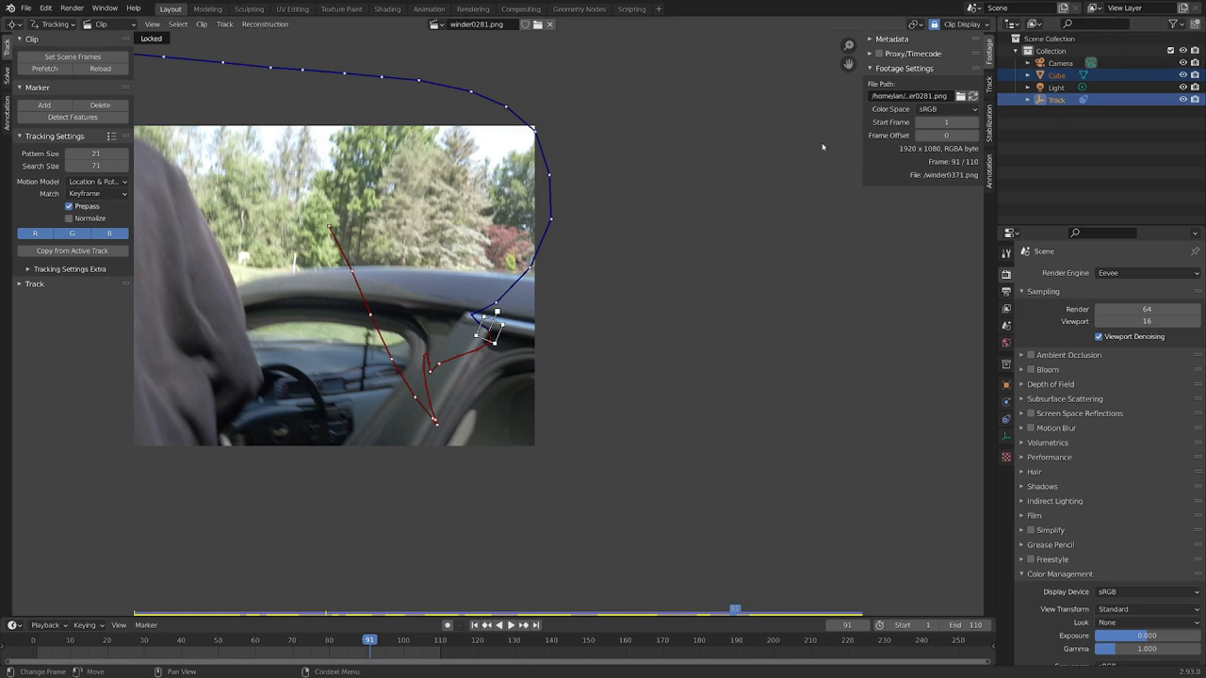
left_click(16, 24)
left_click(43, 57)
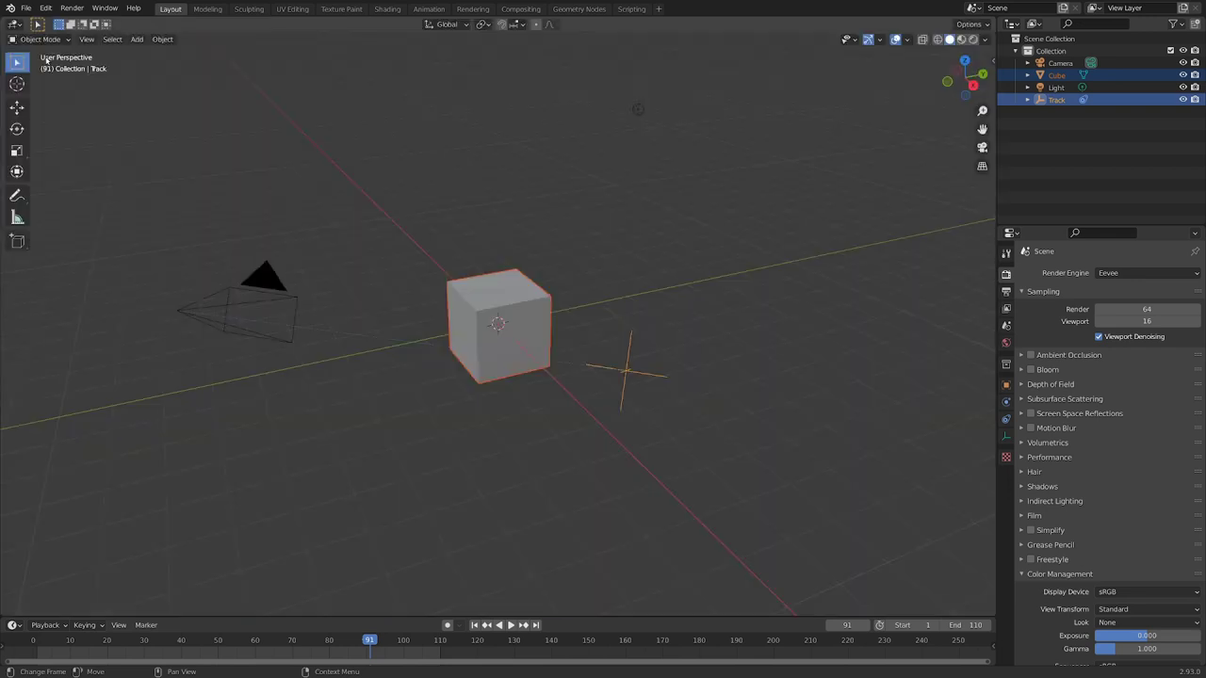
Step: Try moving the camera to test how the linked empty responds, cancelling the move
scroll(283, 280, "down", 6)
middle_click_drag(282, 280, 738, 298)
left_click(683, 289)
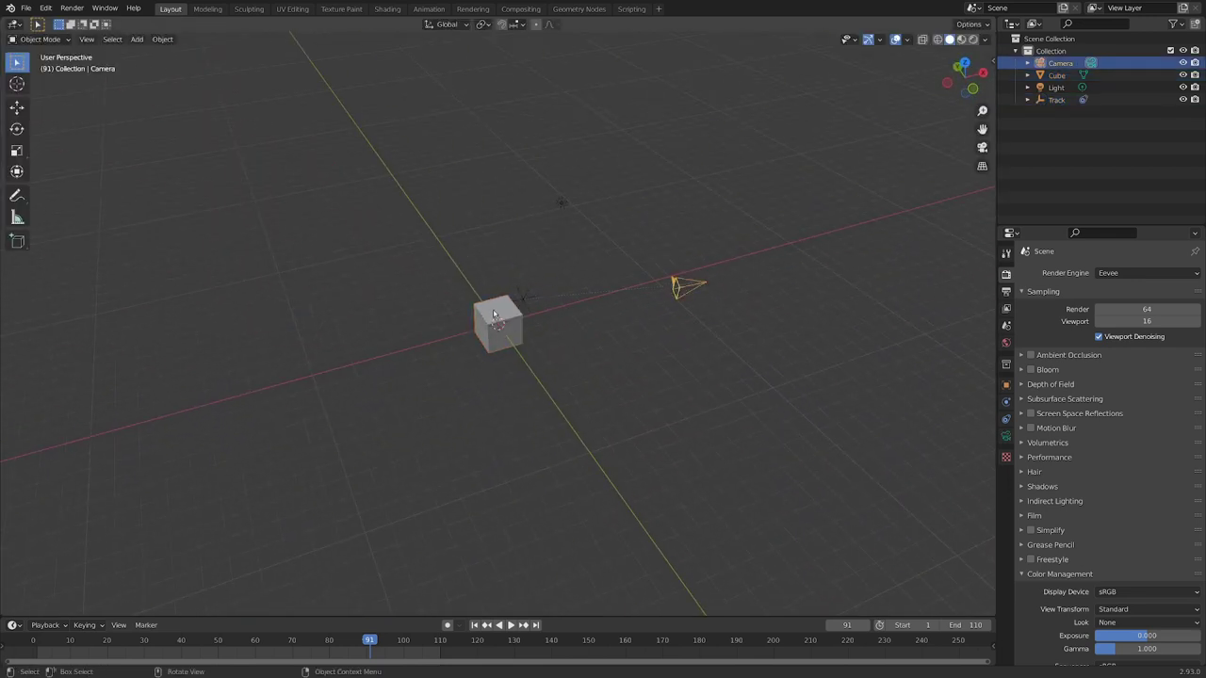
key("g")
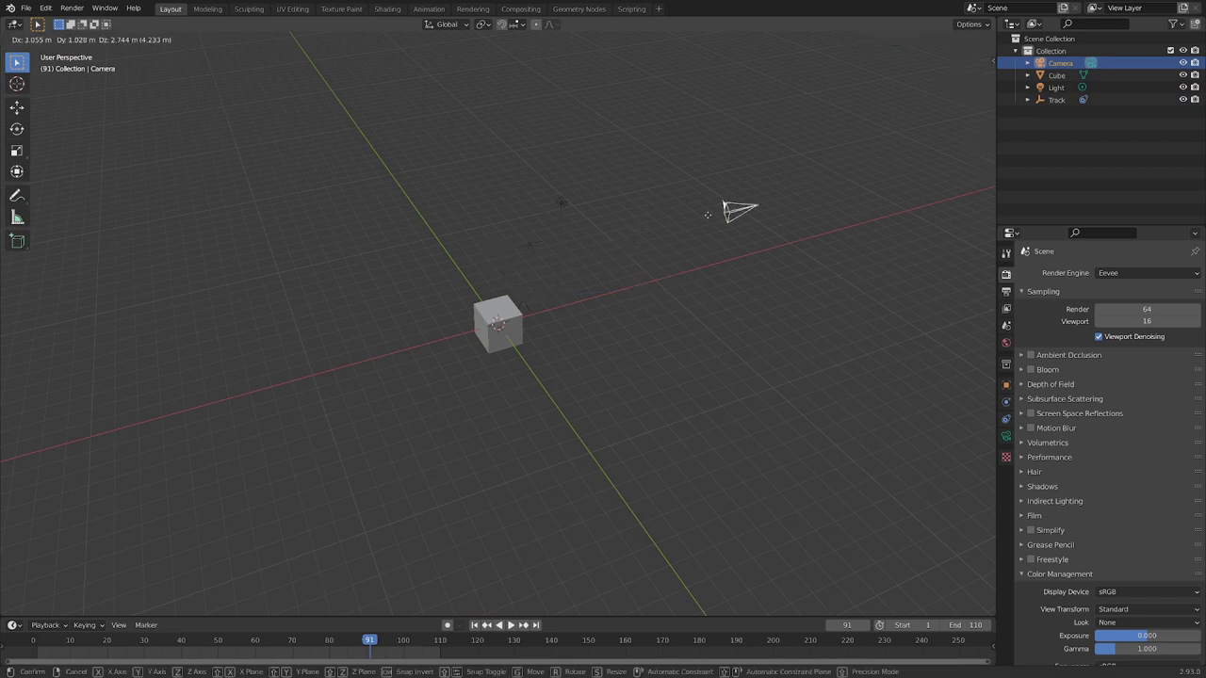
key("Escape")
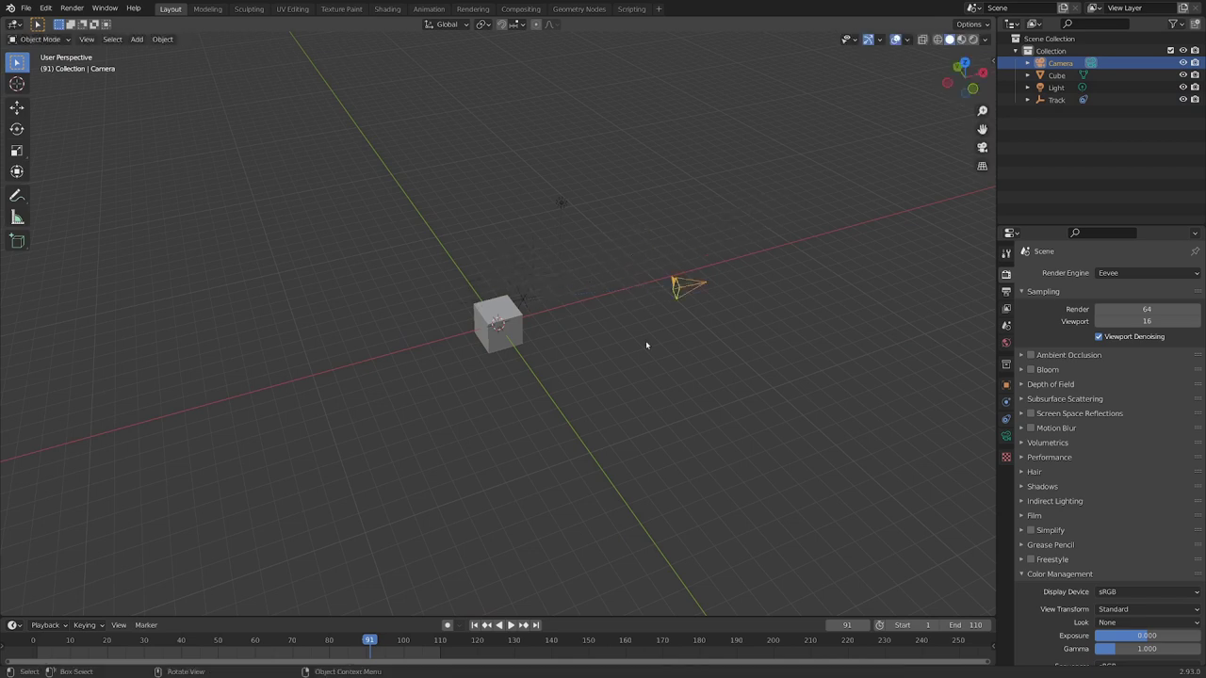
Step: View the scene from the front and look through the camera
key("KP_1")
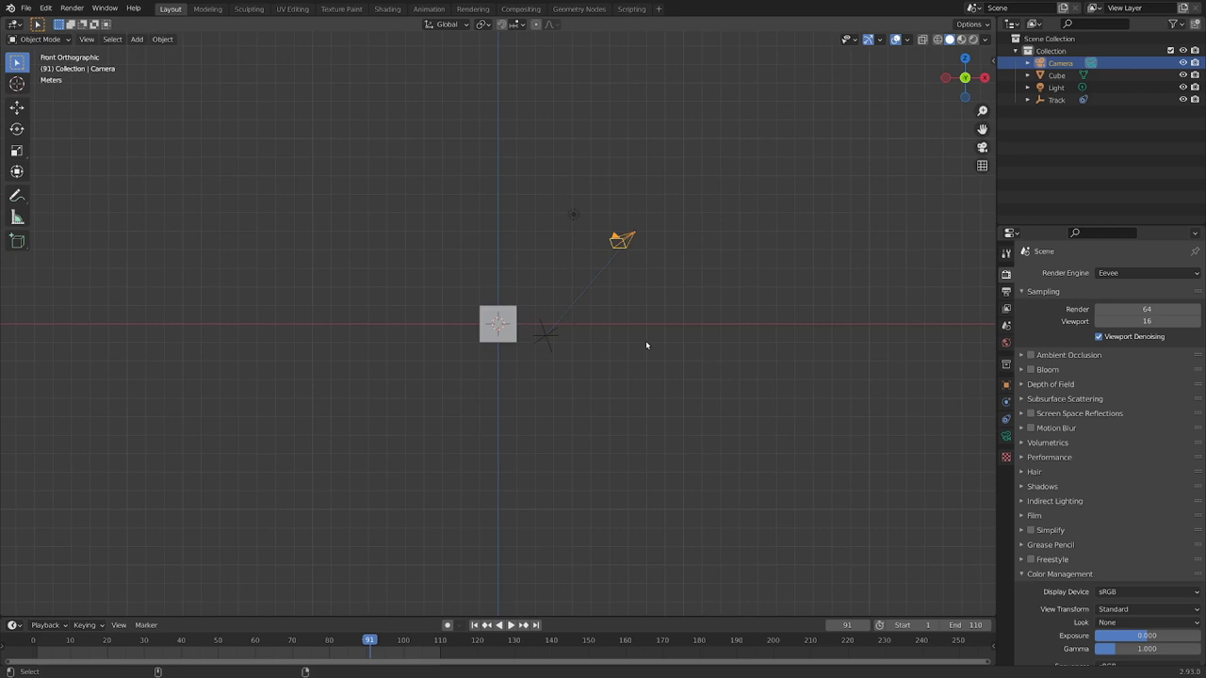
key("KP_0")
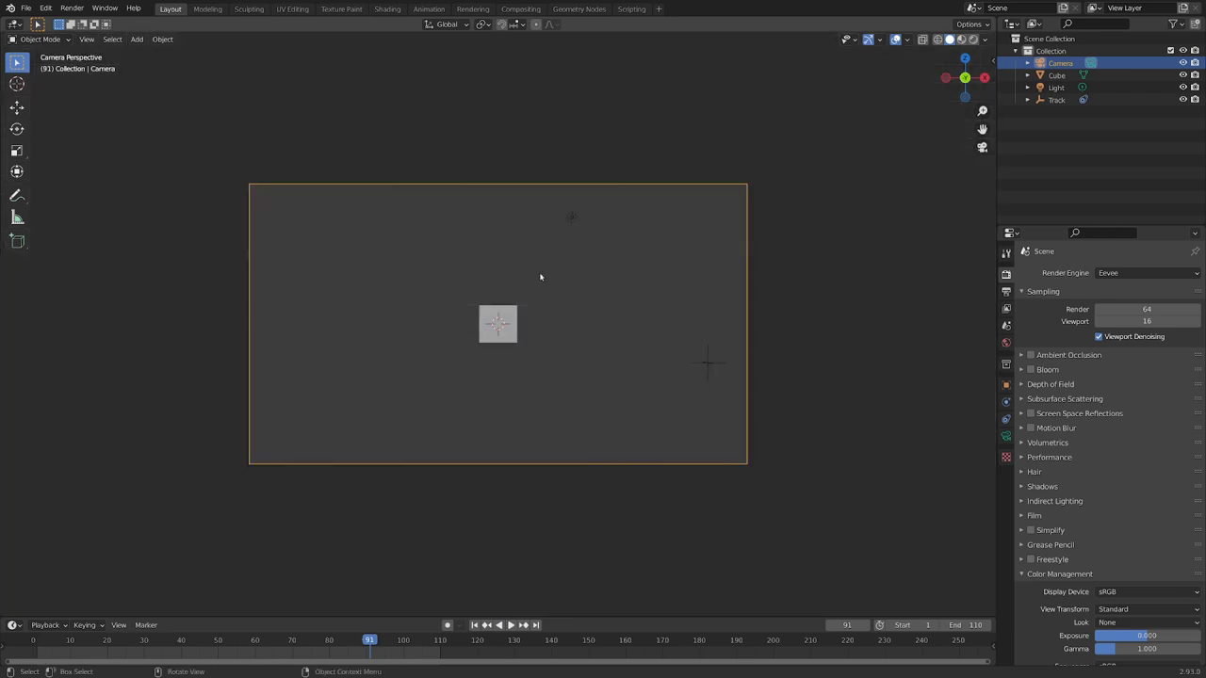
Step: Move the camera closer to the scene's center along its local Z axis
key("g")
key("z")
key("z")
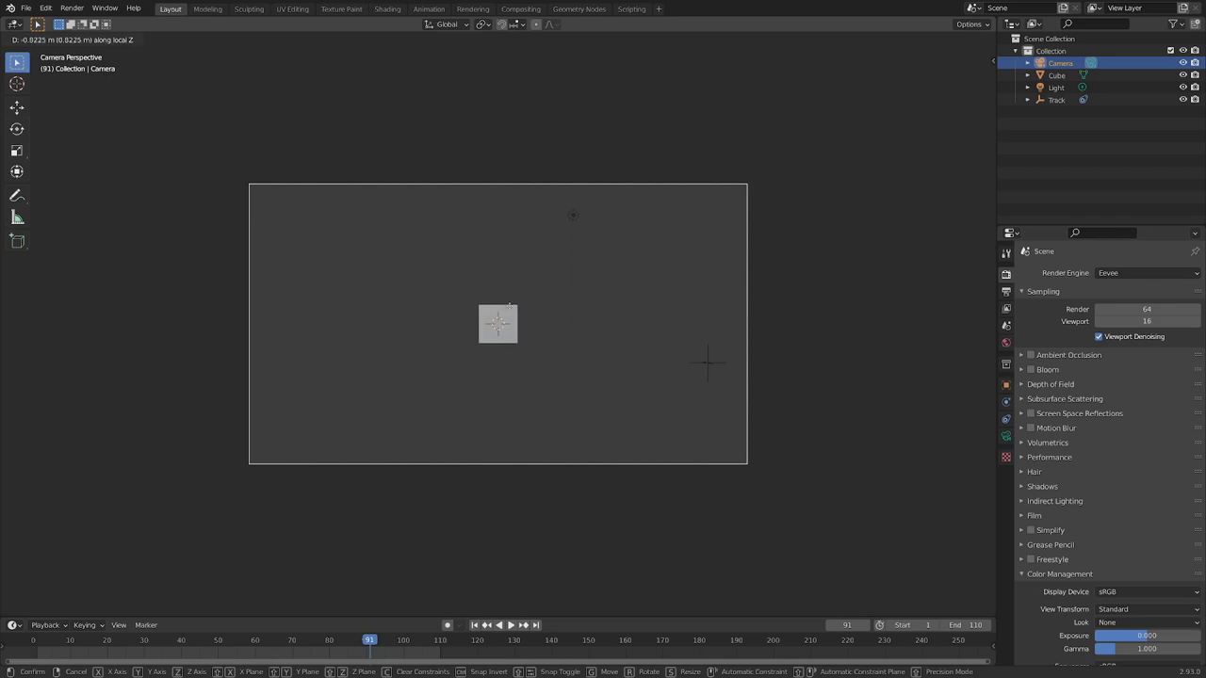
left_click(513, 94)
Step: Delete the default cube and the light from the scene
middle_click_drag(586, 193, 513, 303)
scroll(604, 209, "down", 5)
left_click(510, 316)
key("x")
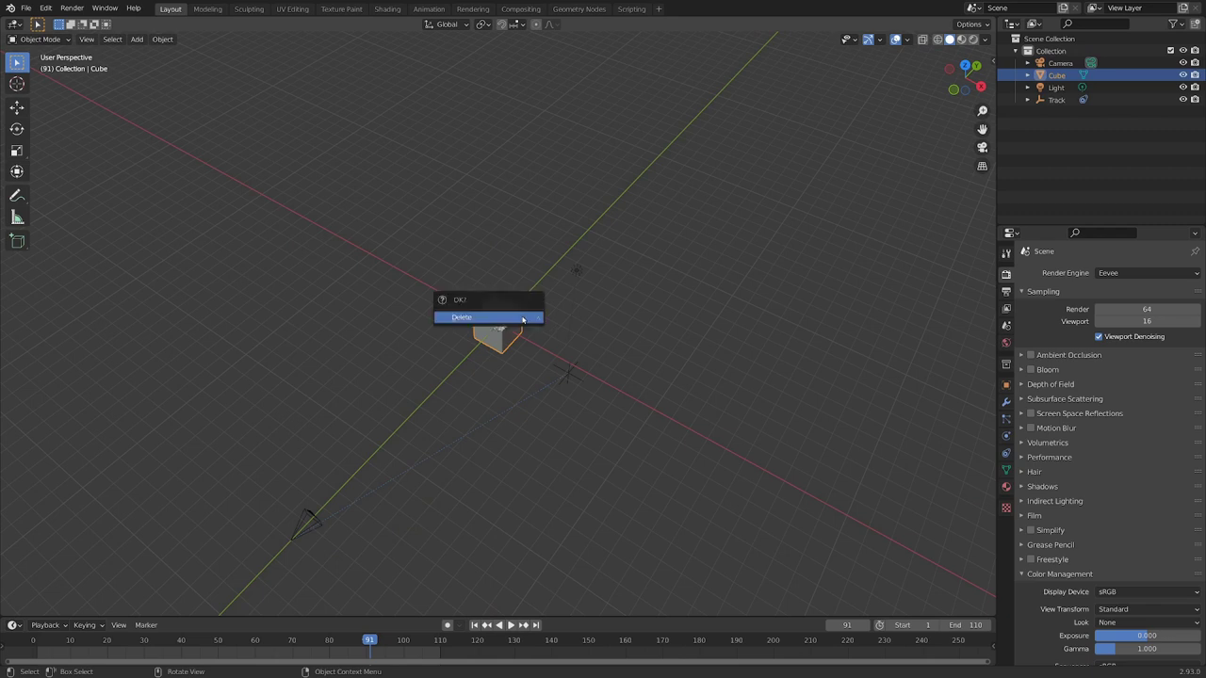
left_click(522, 318)
left_click(578, 270)
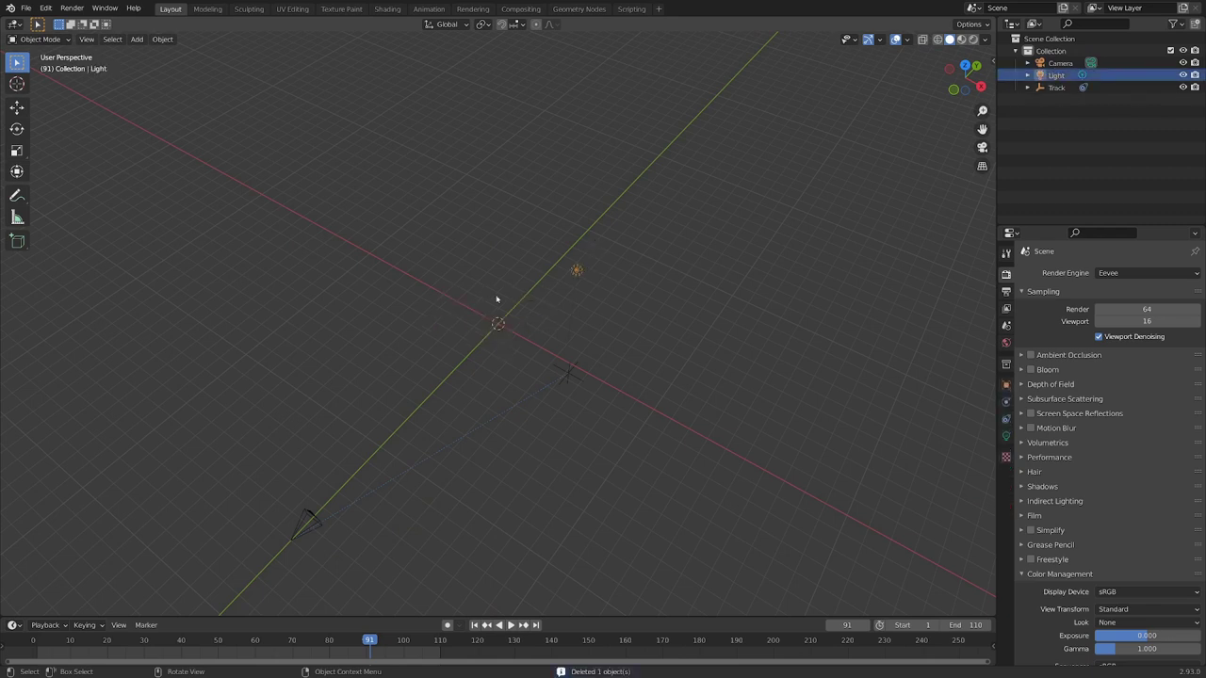
key("x")
left_click(595, 262)
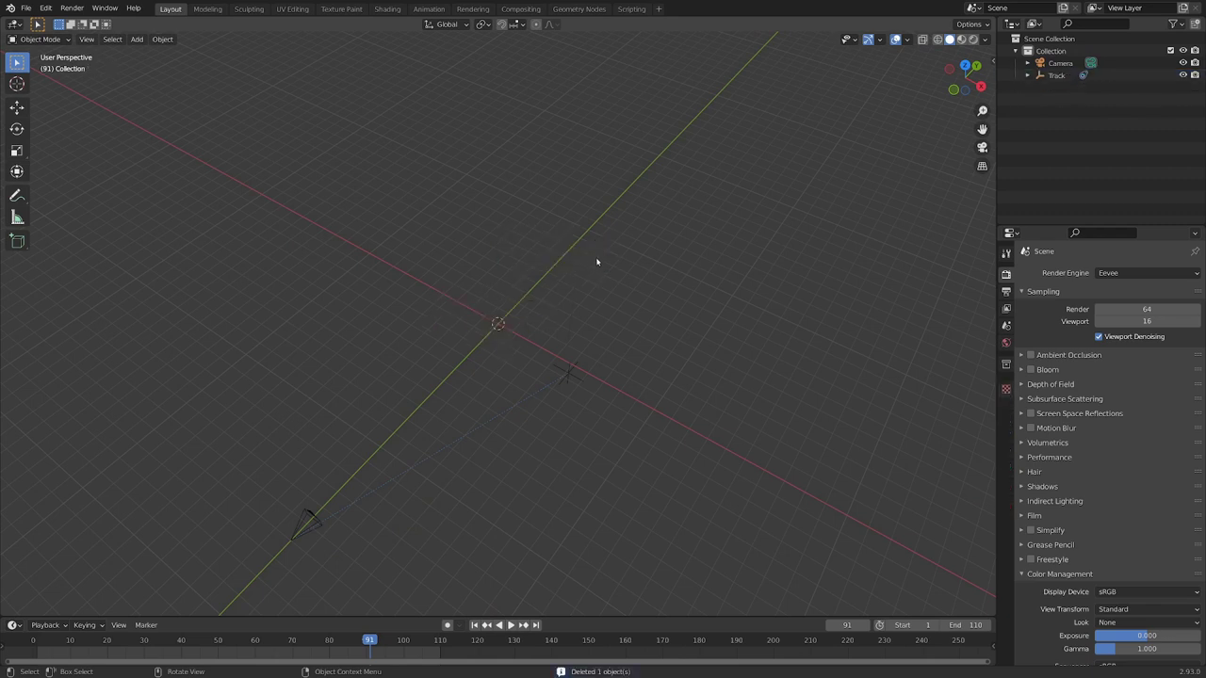
Step: Select the camera, look through it and add a background image entry with its source set to Movie Clip
left_click(311, 521)
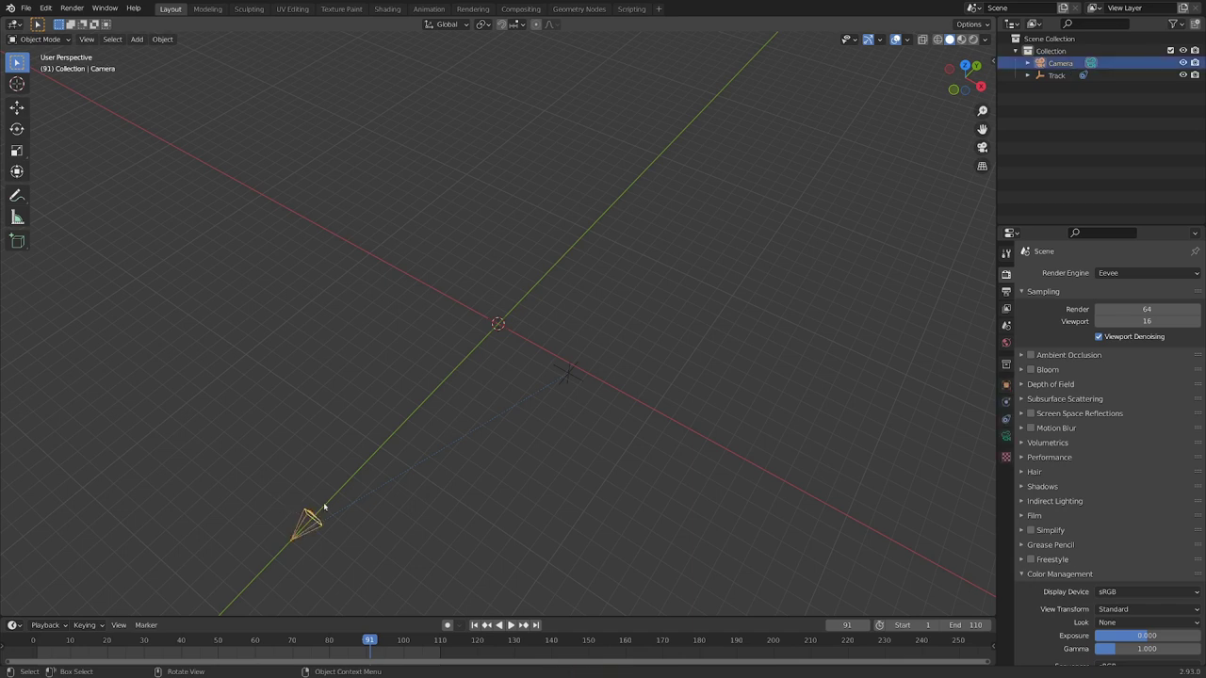
key("KP_0")
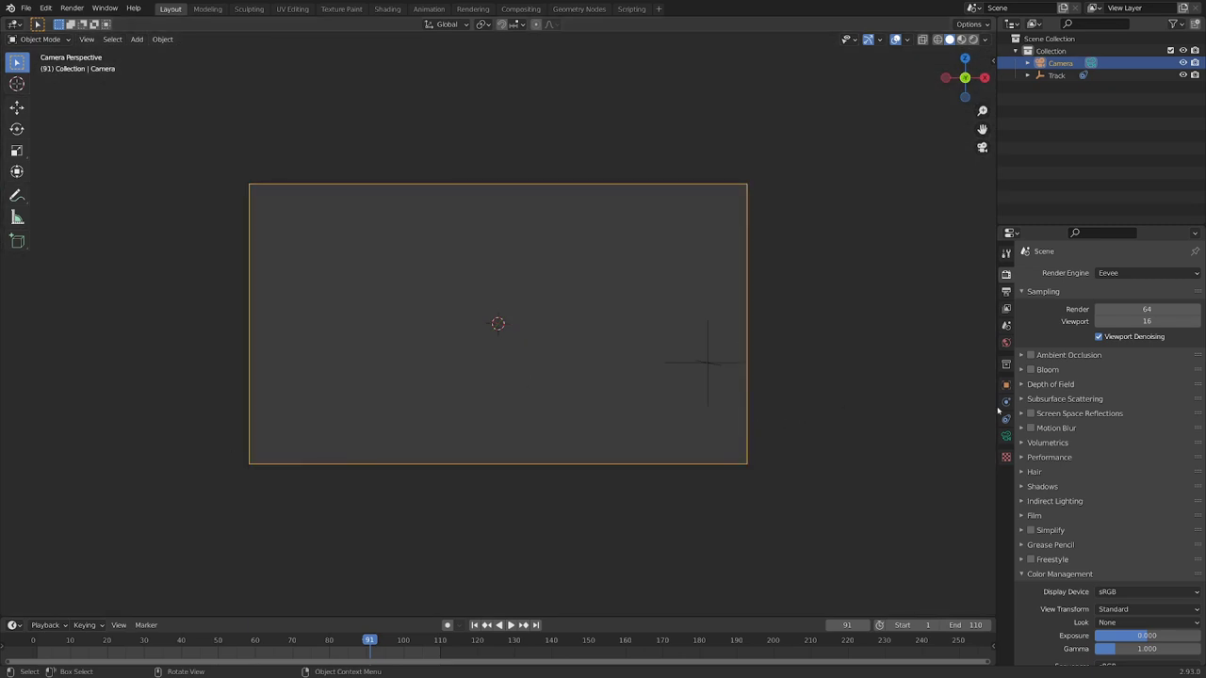
left_click(1008, 438)
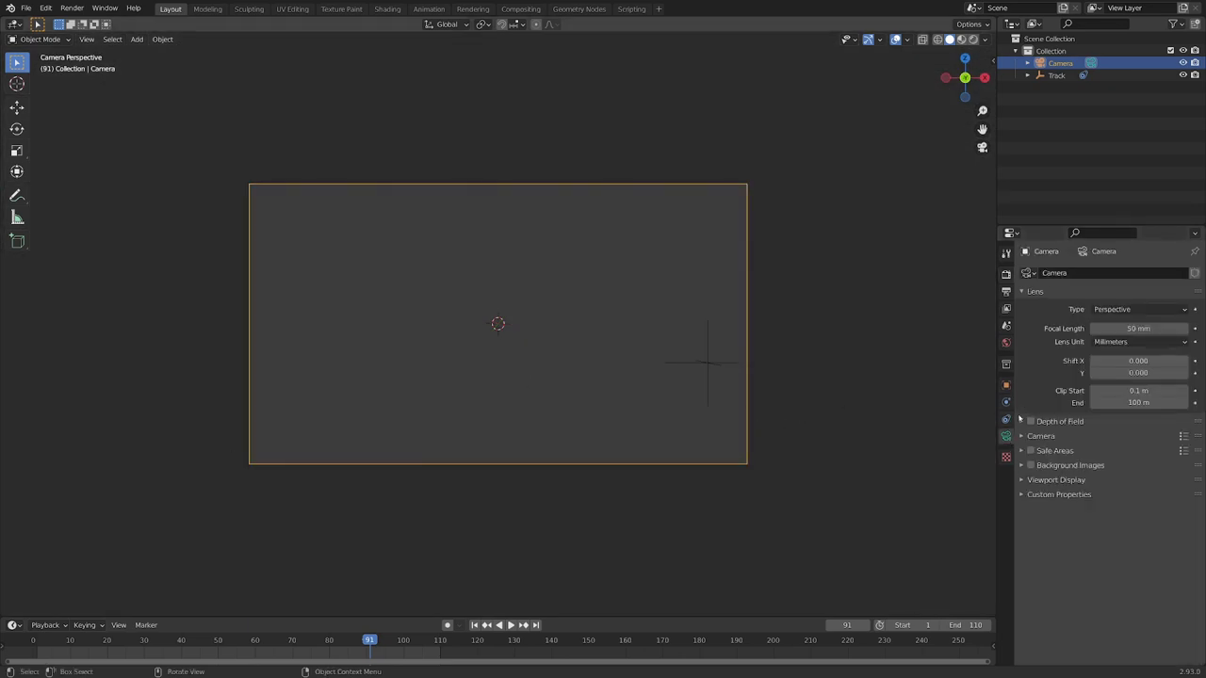
left_click(1022, 465)
left_click(1084, 483)
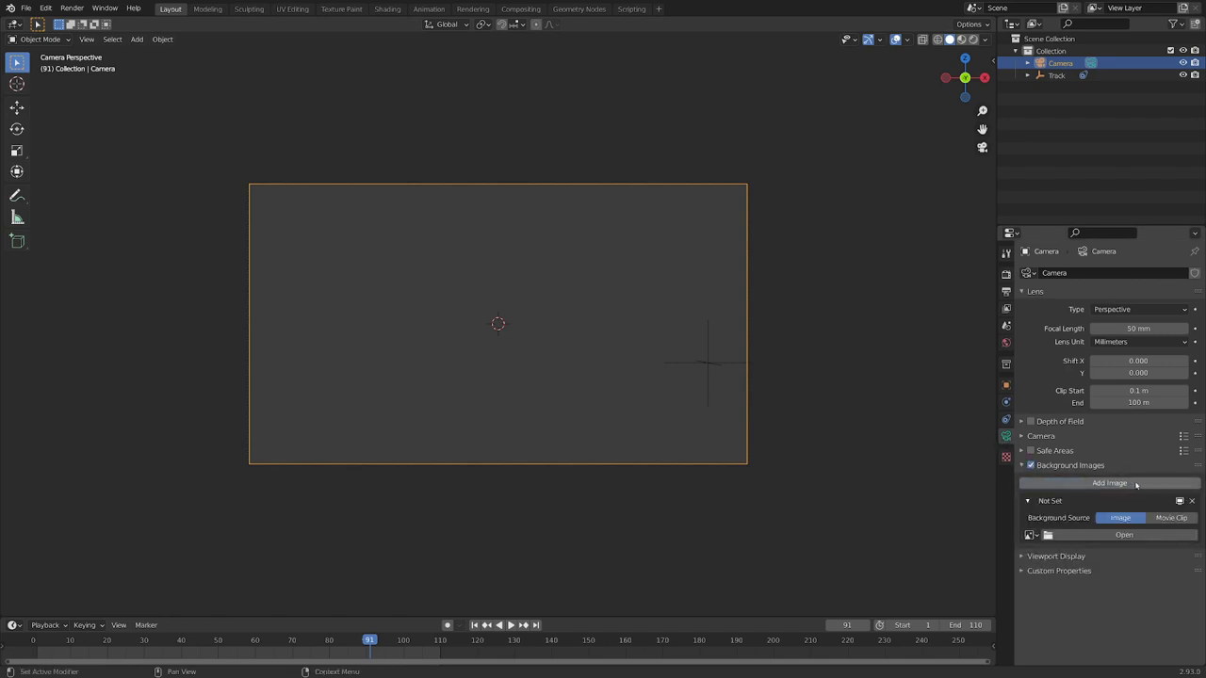
left_click(1178, 519)
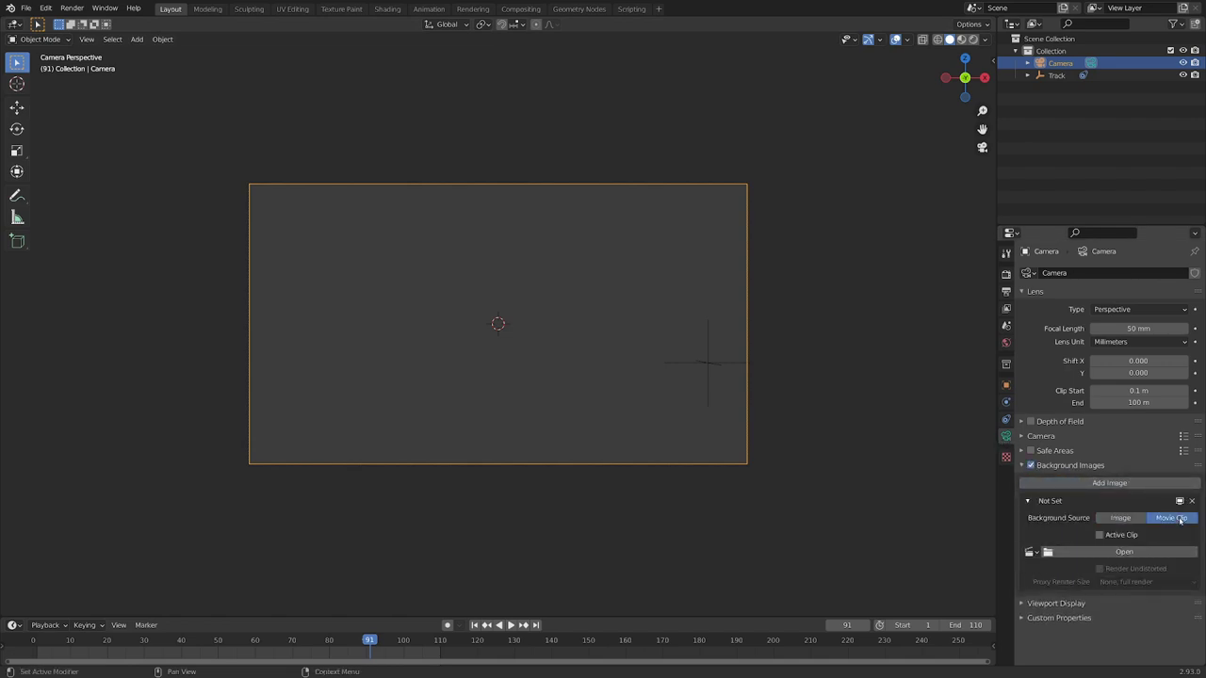
Step: Load all the winder PNG frames from the window frames folder as the camera's background clip
left_click(1086, 553)
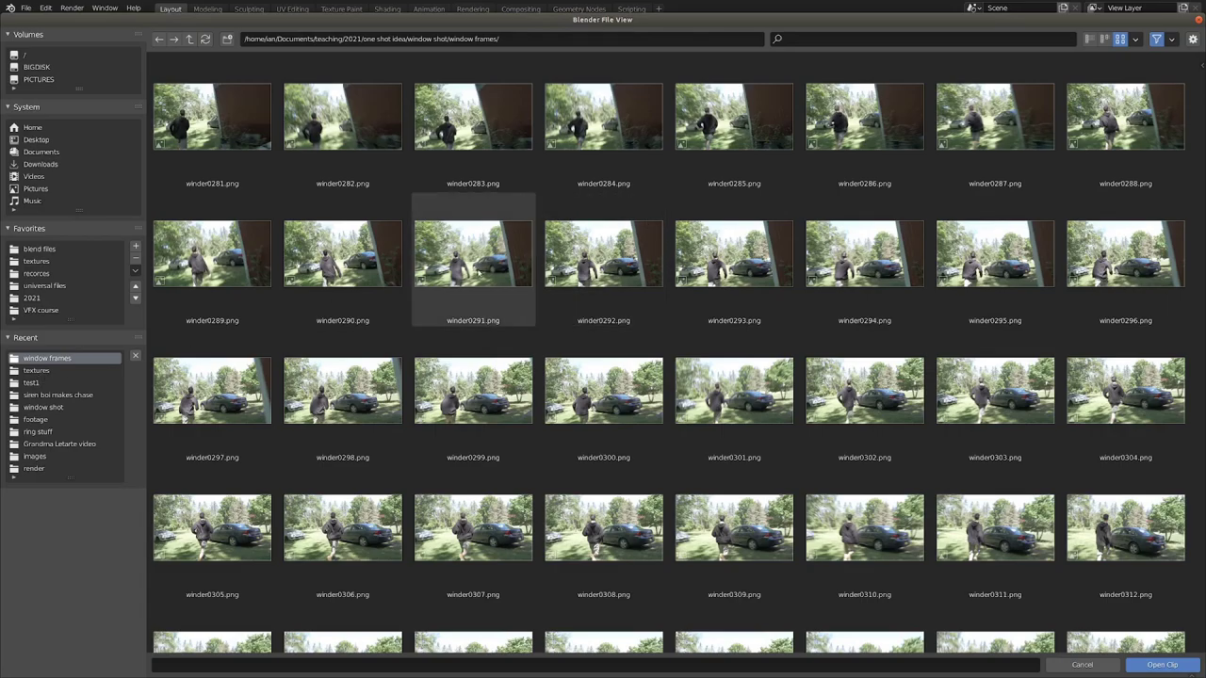
key("a")
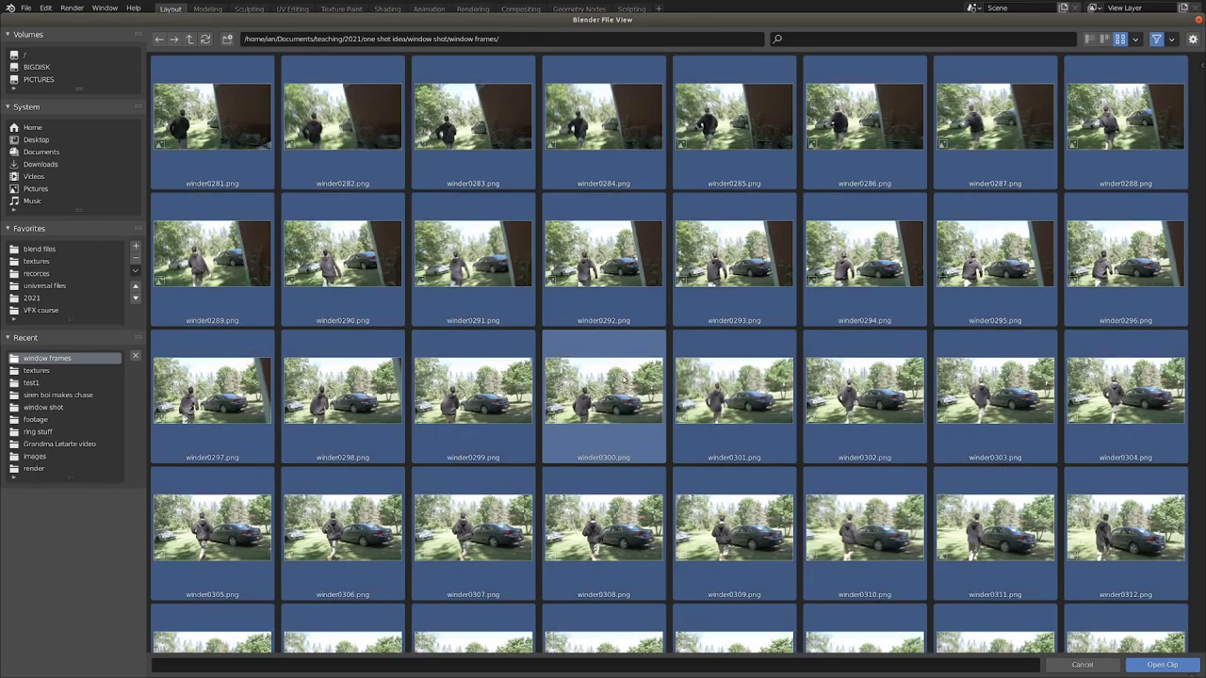
key("Return")
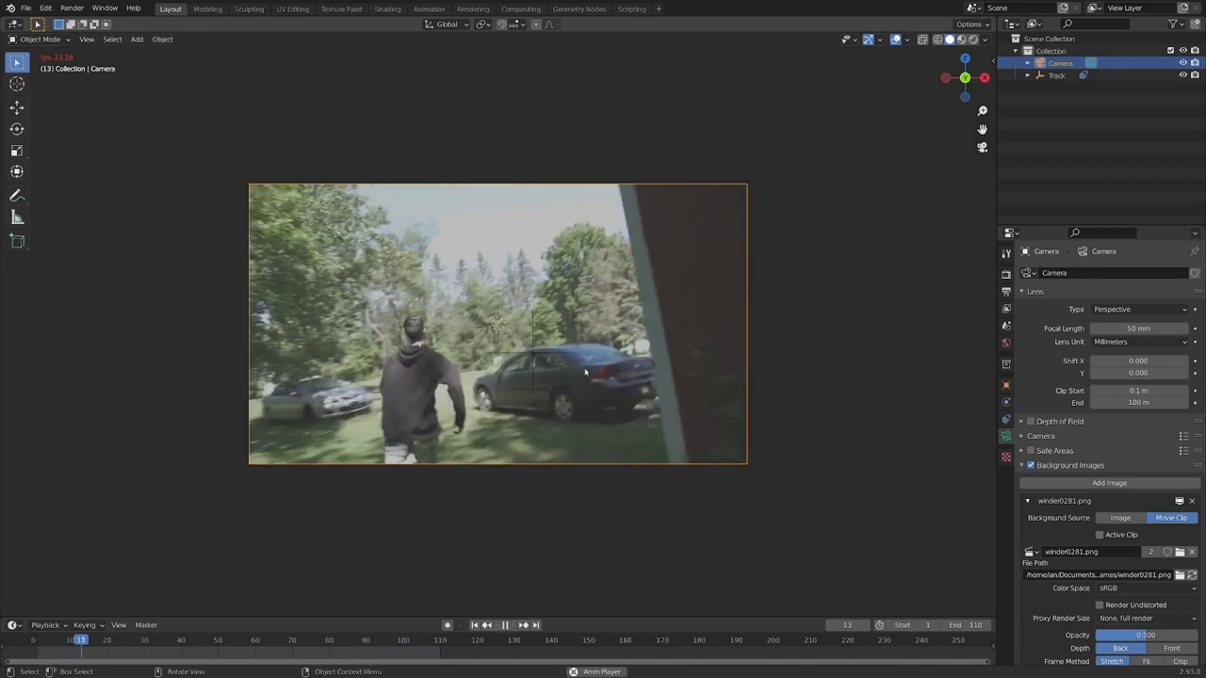
Step: Play the clip behind the tracked empty, select that empty and stop at frame 70
scroll(537, 375, "up", 1)
key("space")
left_click(567, 280)
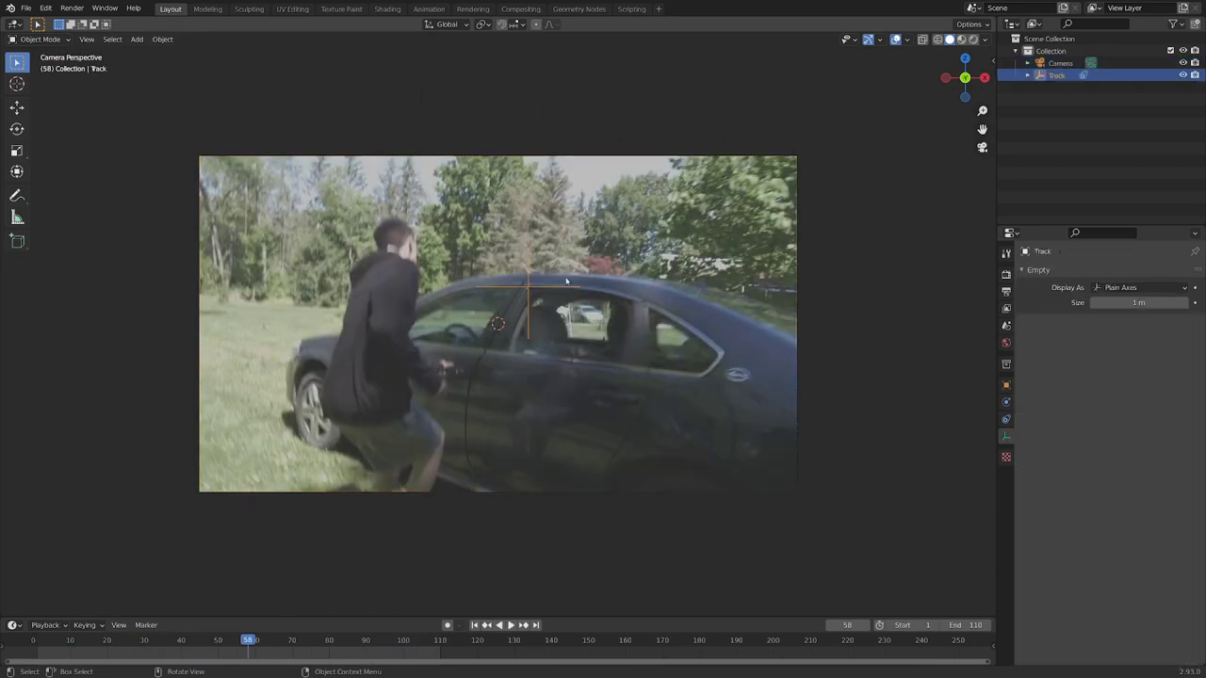
key("space")
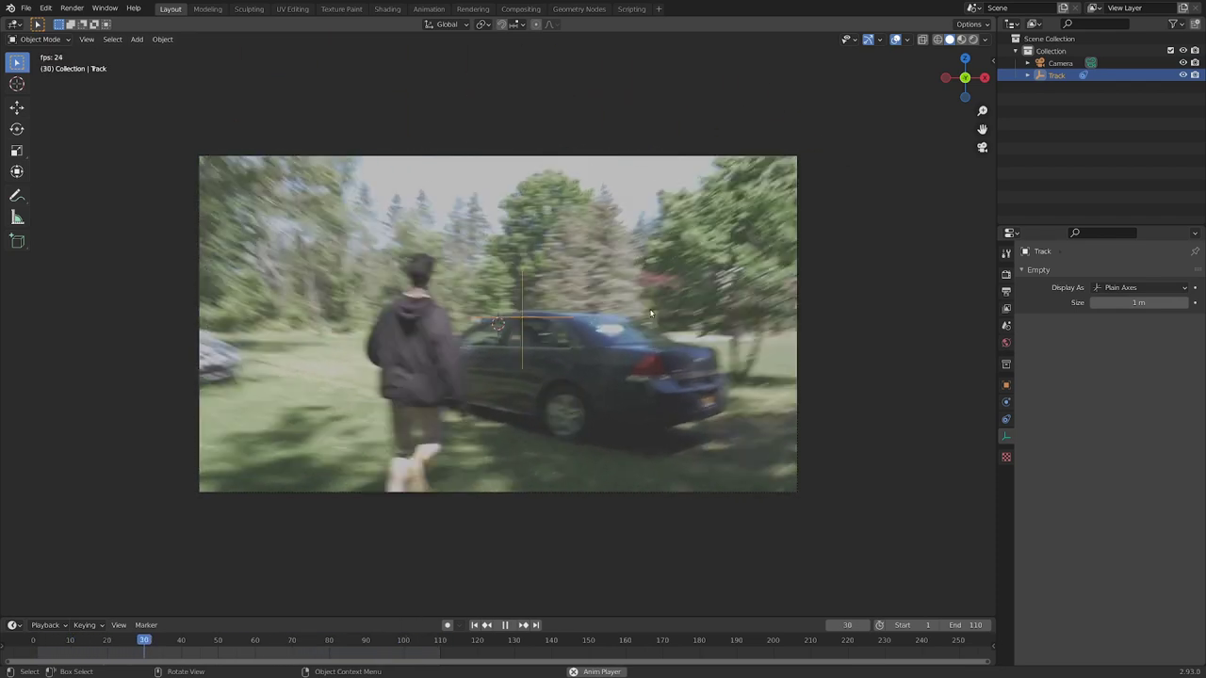
key("space")
Step: Snap the 3D cursor to the tracked empty and add a sphere empty there
middle_click_drag(657, 327, 625, 327, "shift")
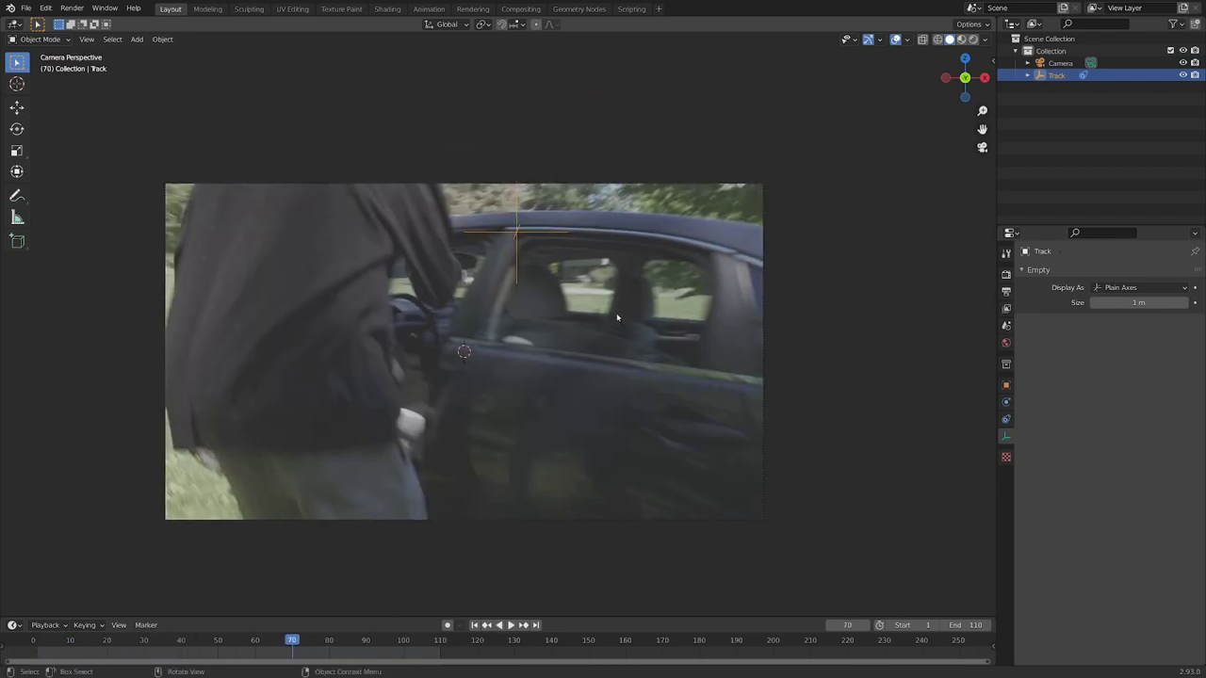
key("shift+s")
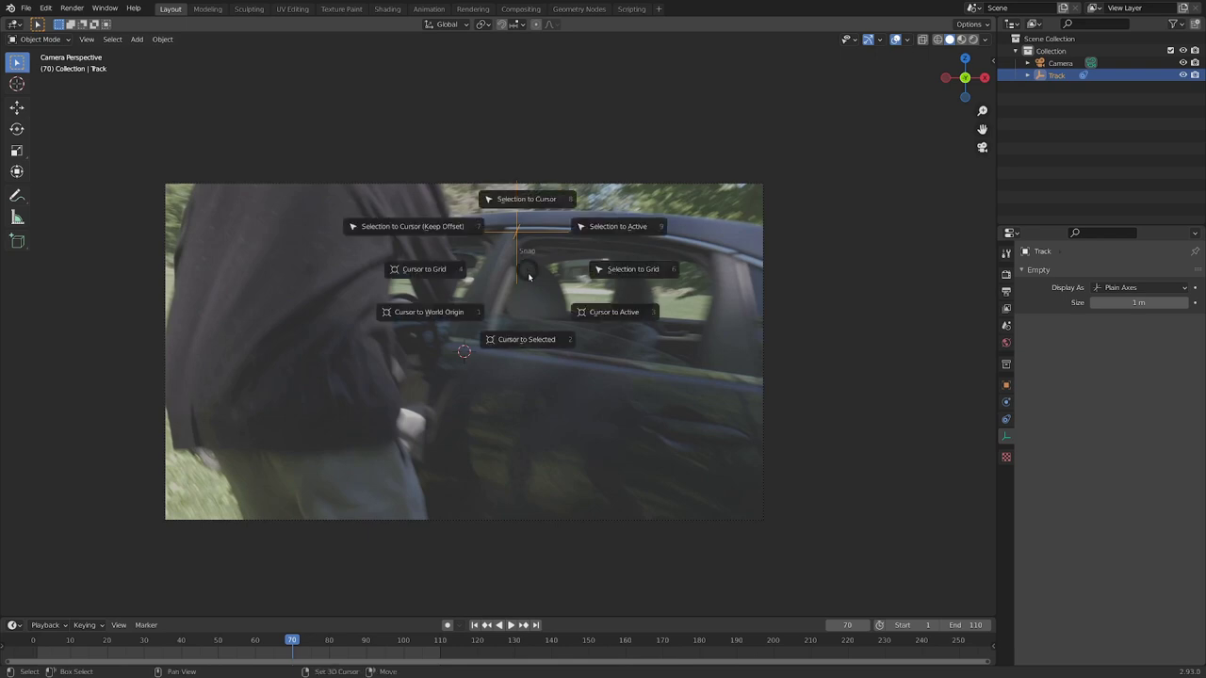
left_click(539, 339)
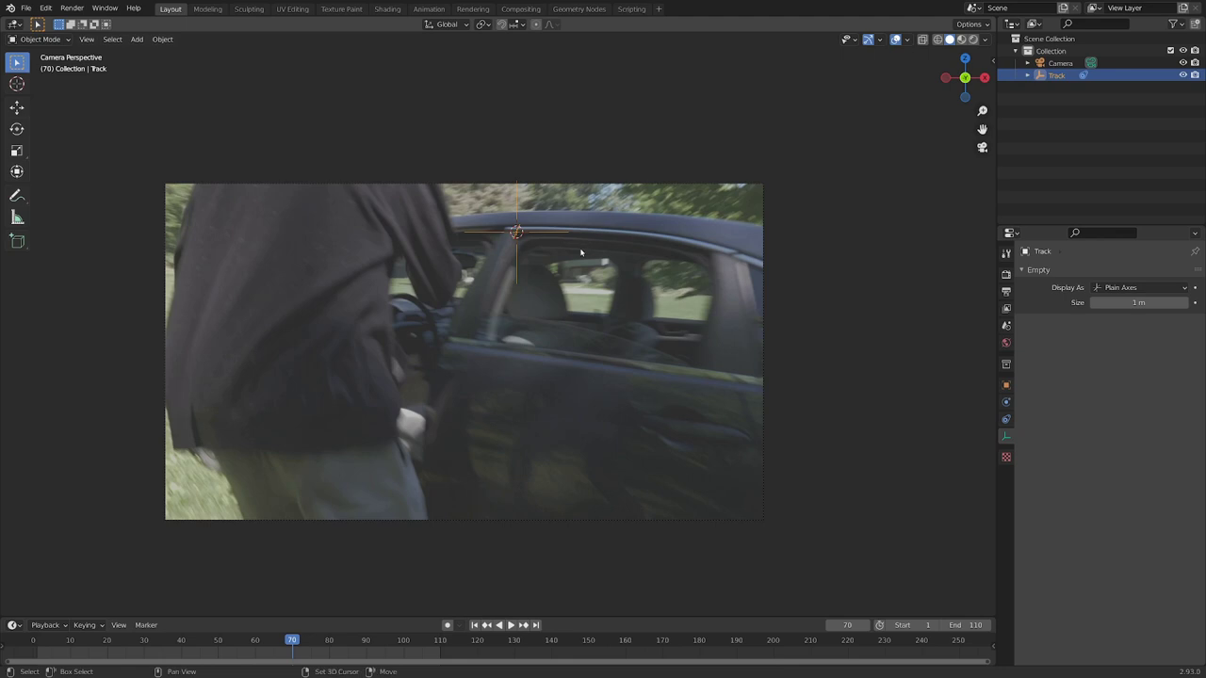
key("shift+a")
mouse_move(572, 372)
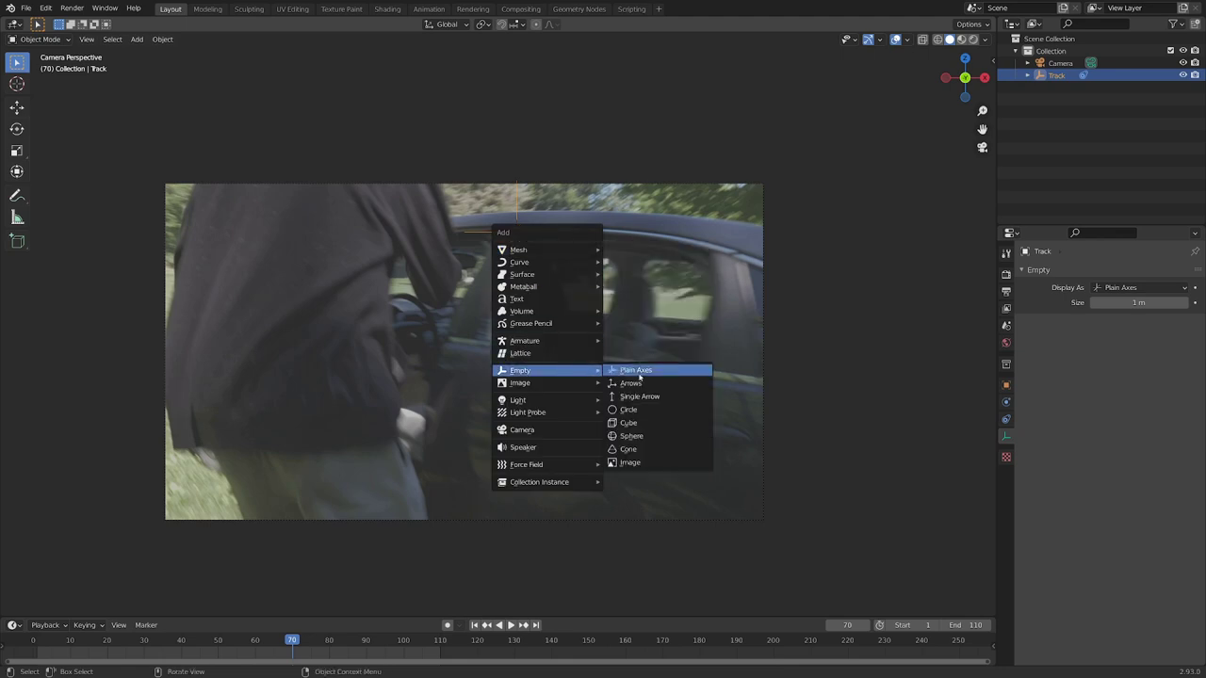
left_click(665, 436)
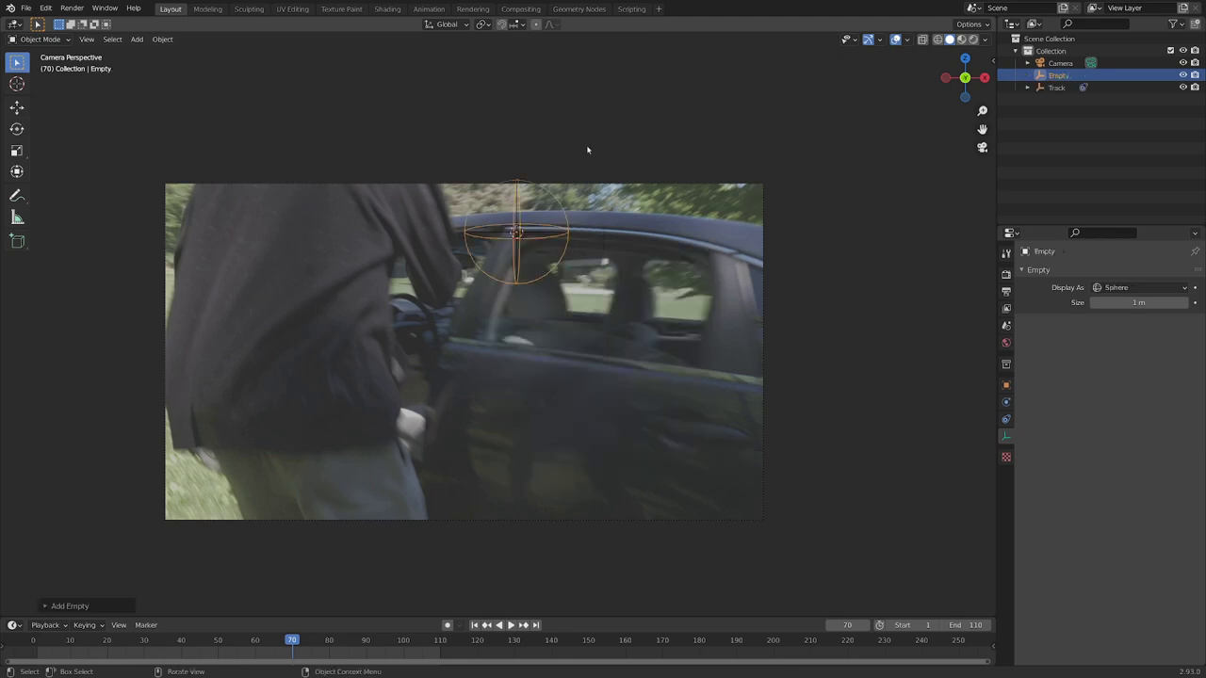
Step: Parent the sphere empty to the Track empty
middle_click_drag(579, 194, 394, 423)
scroll(487, 364, "up", 4)
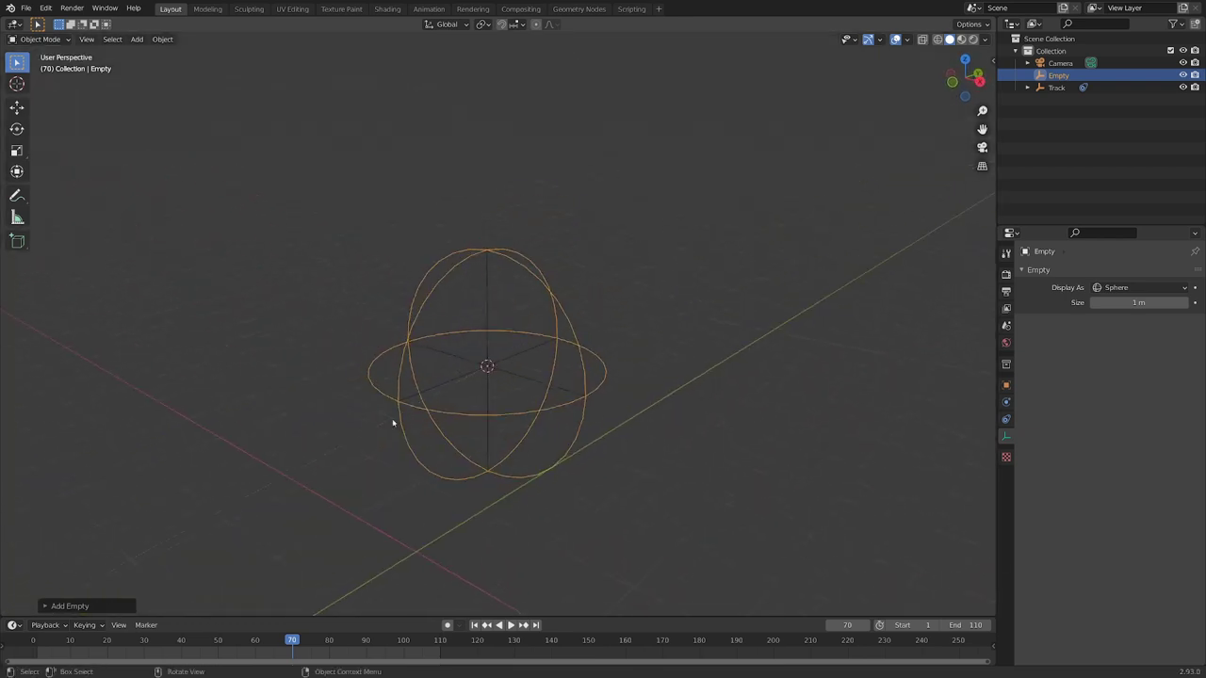
left_click(487, 283, "shift")
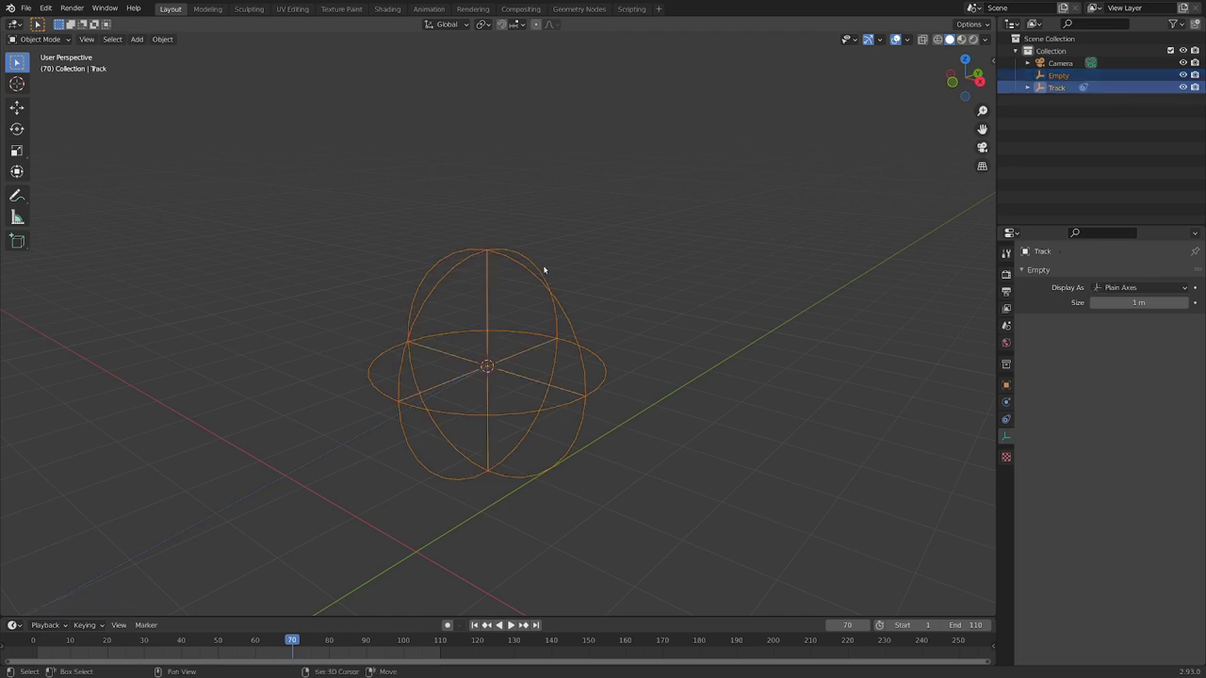
left_click(451, 370)
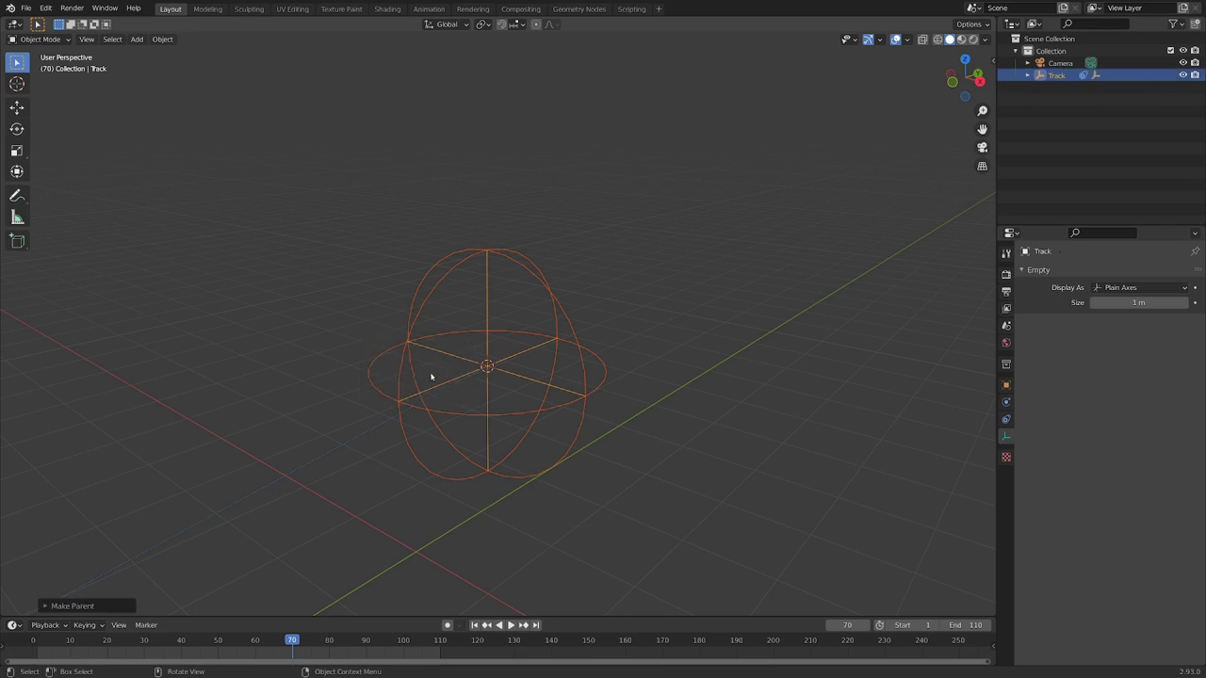
Step: Play the animation, then scrub back to frame 68 in the camera view to check how the sphere empty follows the car
key("space")
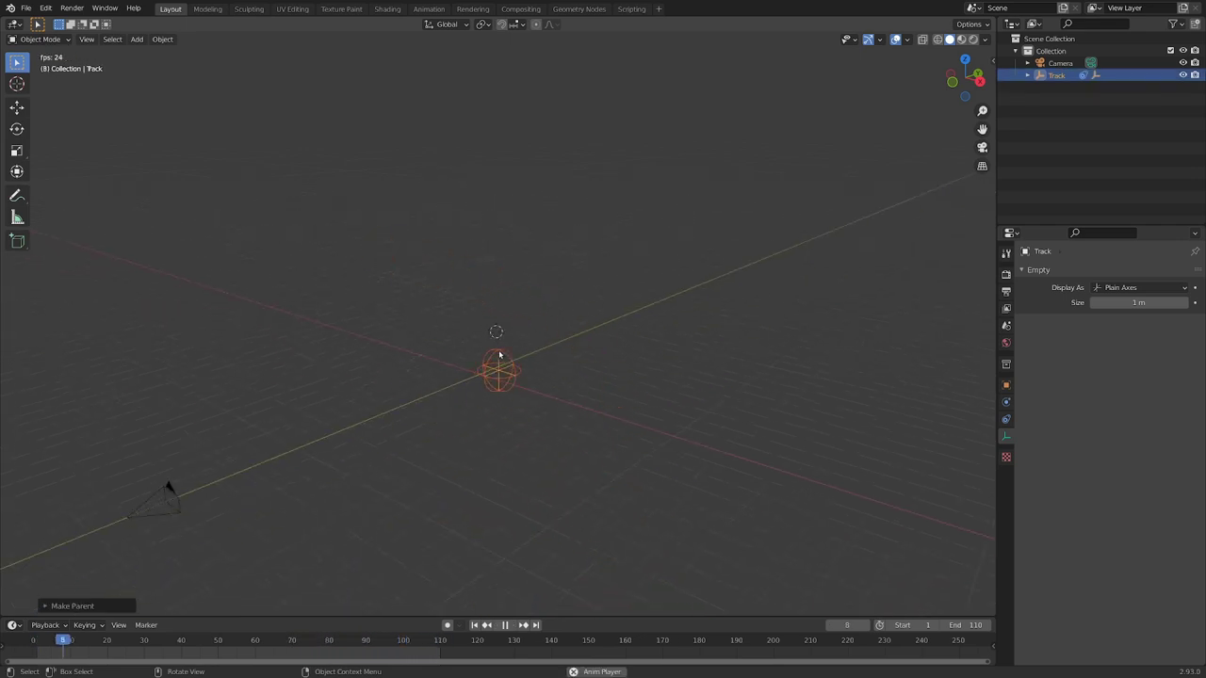
key("space")
key("KP_0")
left_click_drag(434, 640, 321, 627)
scroll(466, 413, "up", 5)
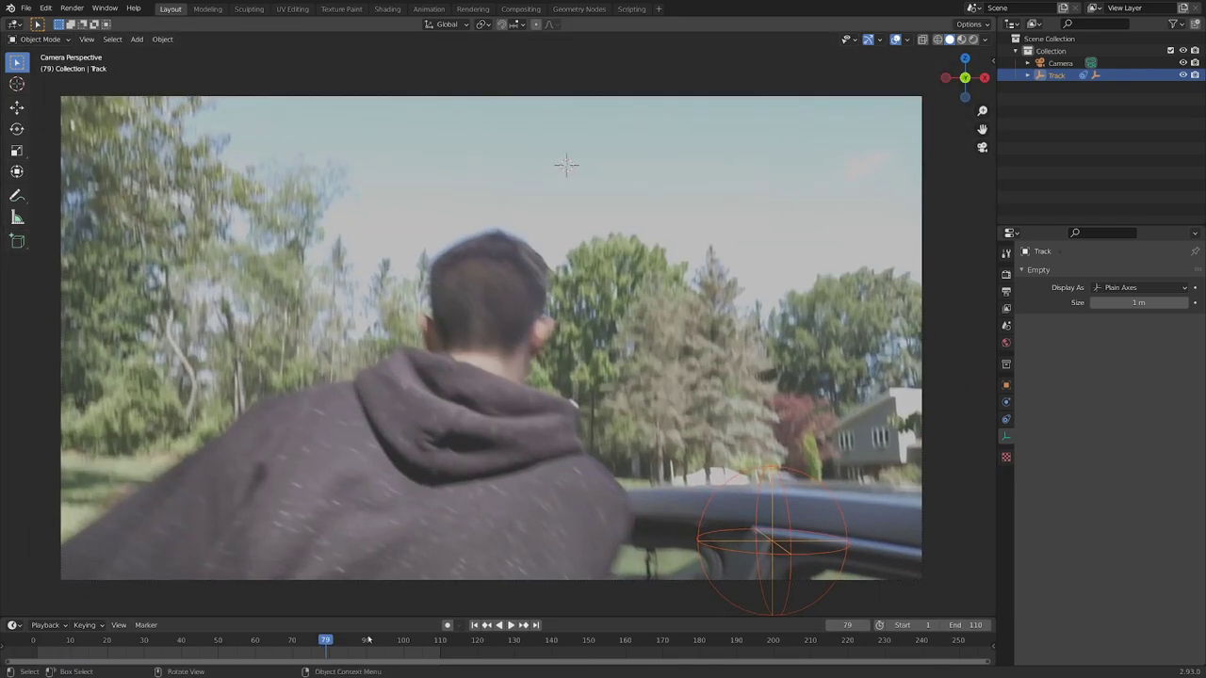
left_click_drag(325, 640, 274, 641)
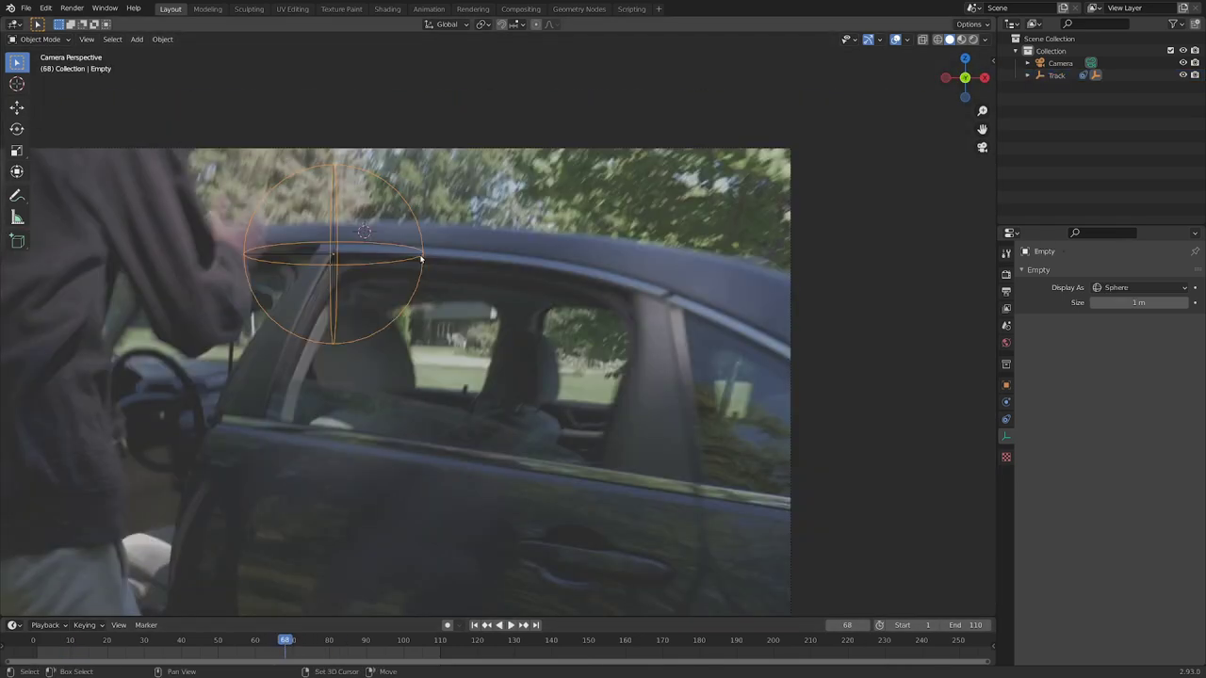
Step: Snap the 3D cursor to the sphere empty and add a mesh plane there
key("shift+s")
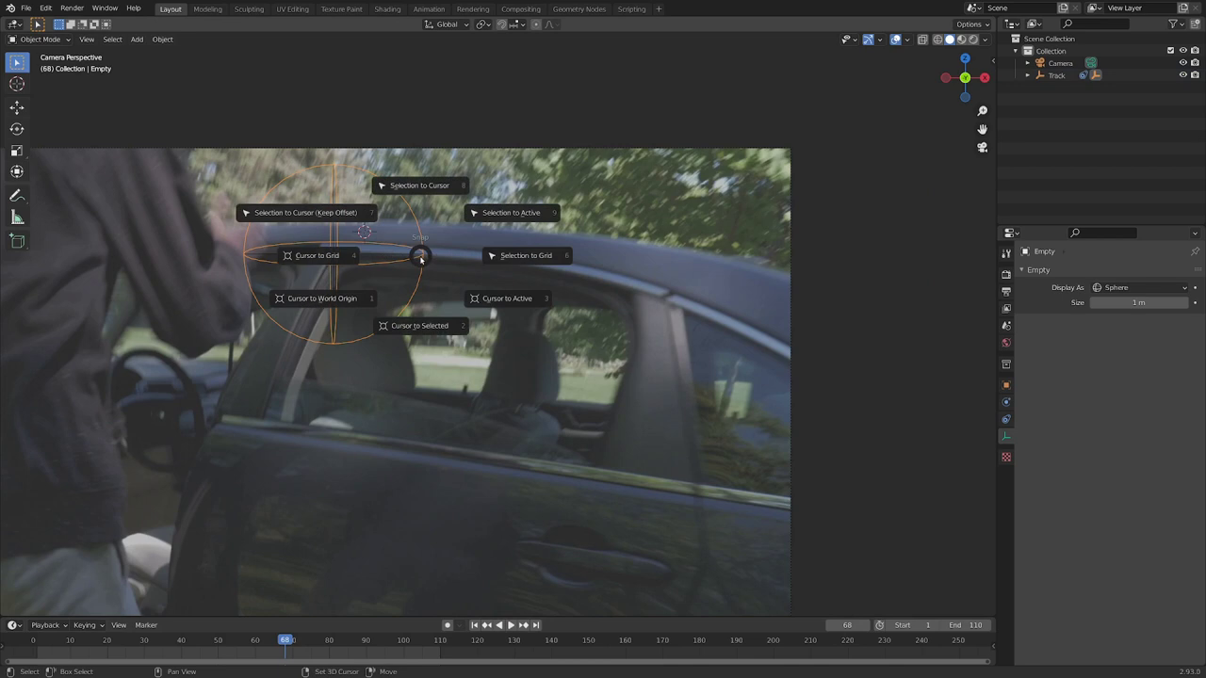
left_click(421, 325)
key("shift+a")
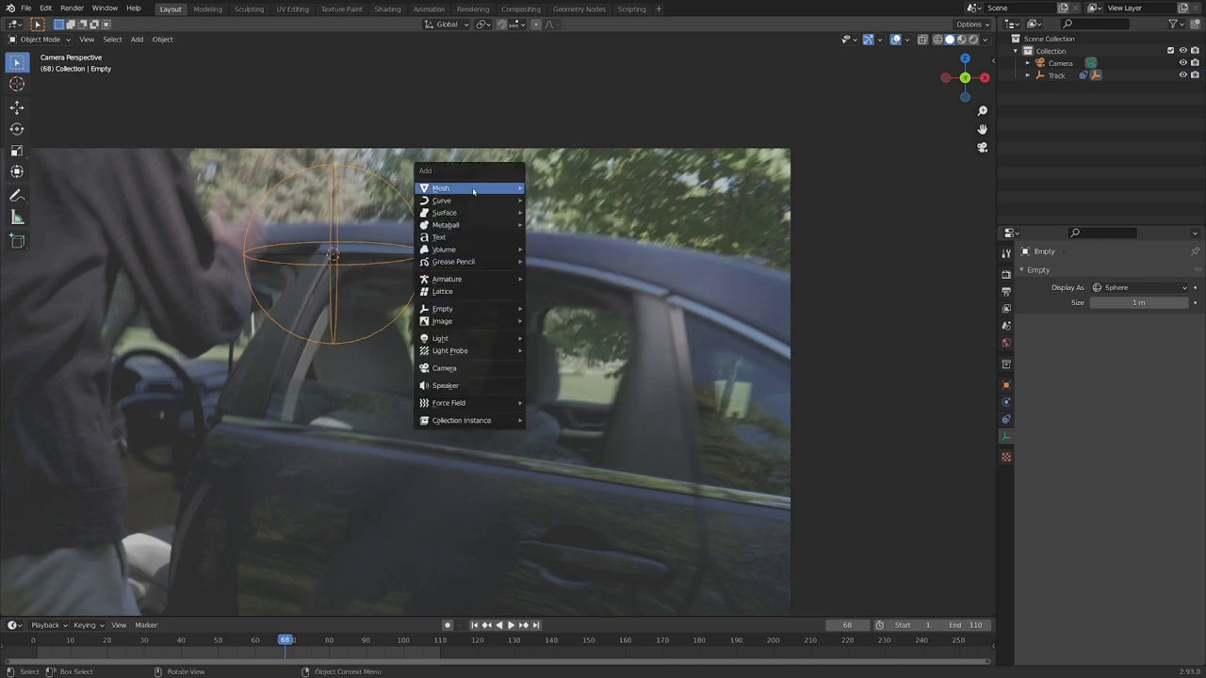
mouse_move(476, 188)
left_click(541, 194)
Step: Rotate the plane 90 degrees around the X axis and view it through the camera
middle_click_drag(400, 231, 542, 293)
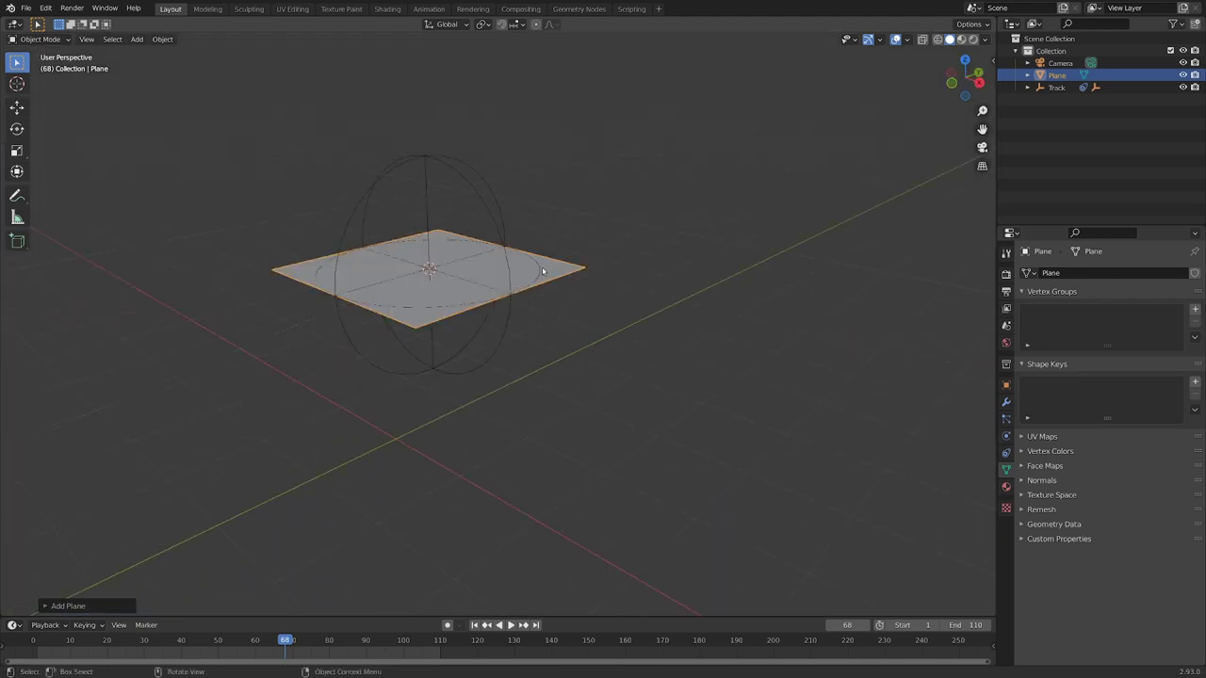
type("rx90")
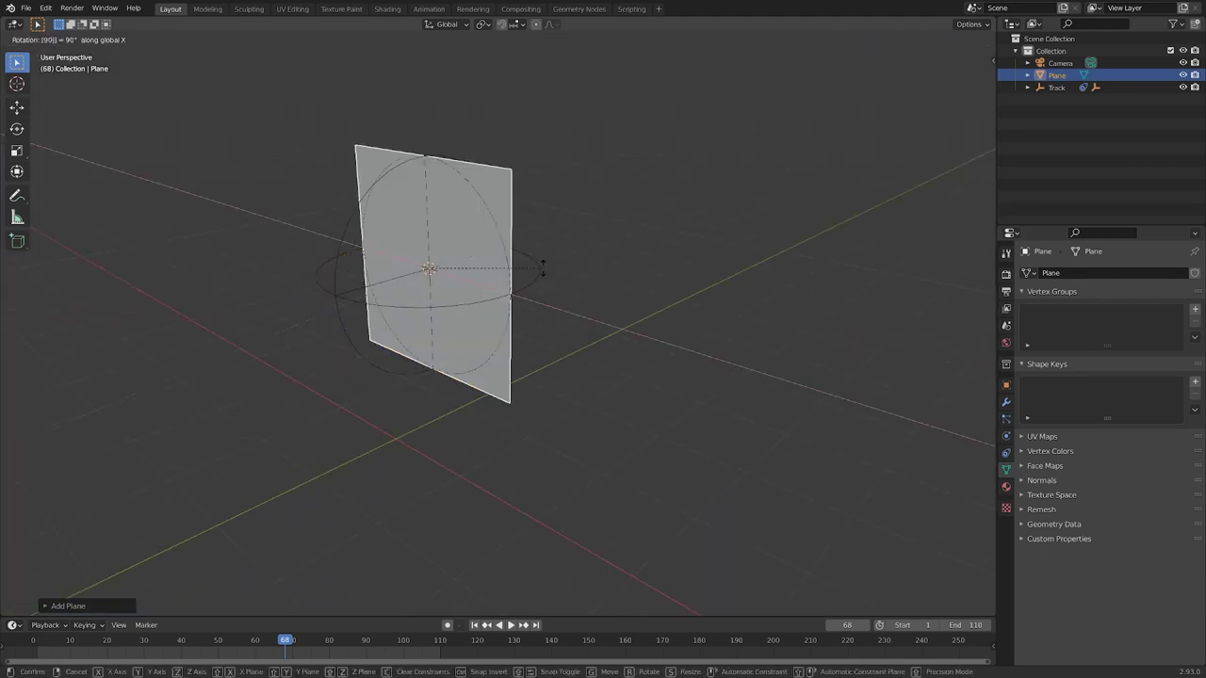
key("Return")
key("KP_0")
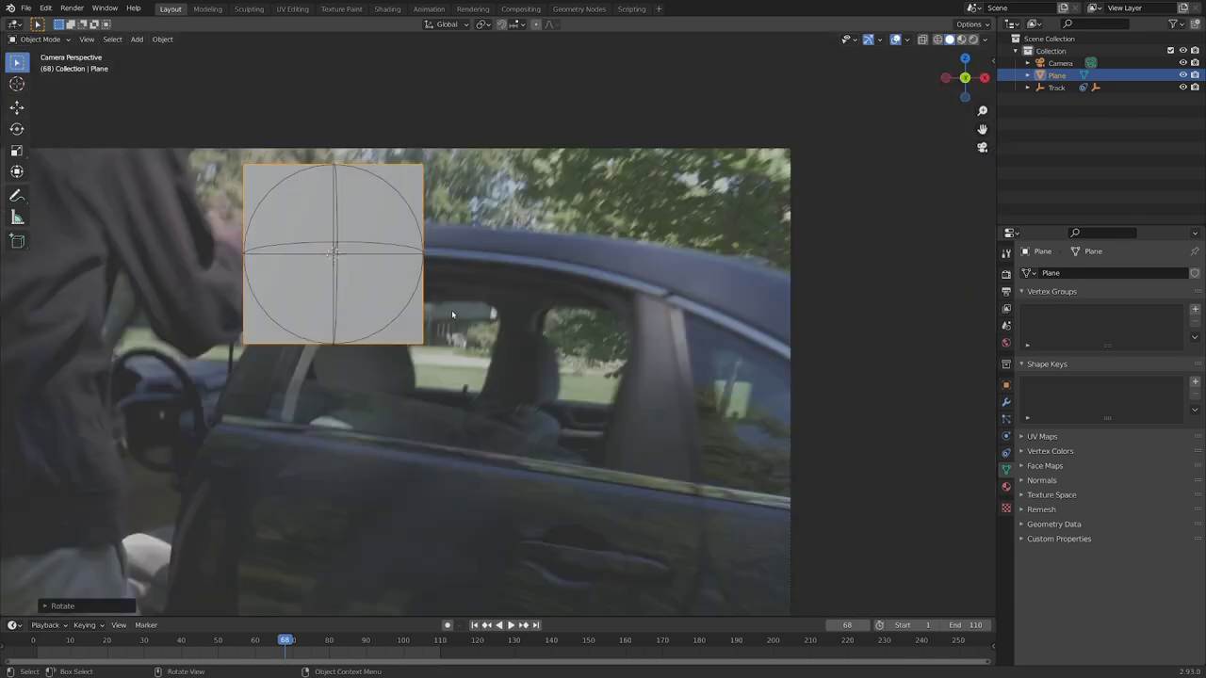
Step: Move the plane with the Y axis locked, snapping its upper corner to the sphere empty's center
middle_click_drag(506, 105, 439, 234)
scroll(480, 171, "up", 2)
scroll(439, 234, "up", 3)
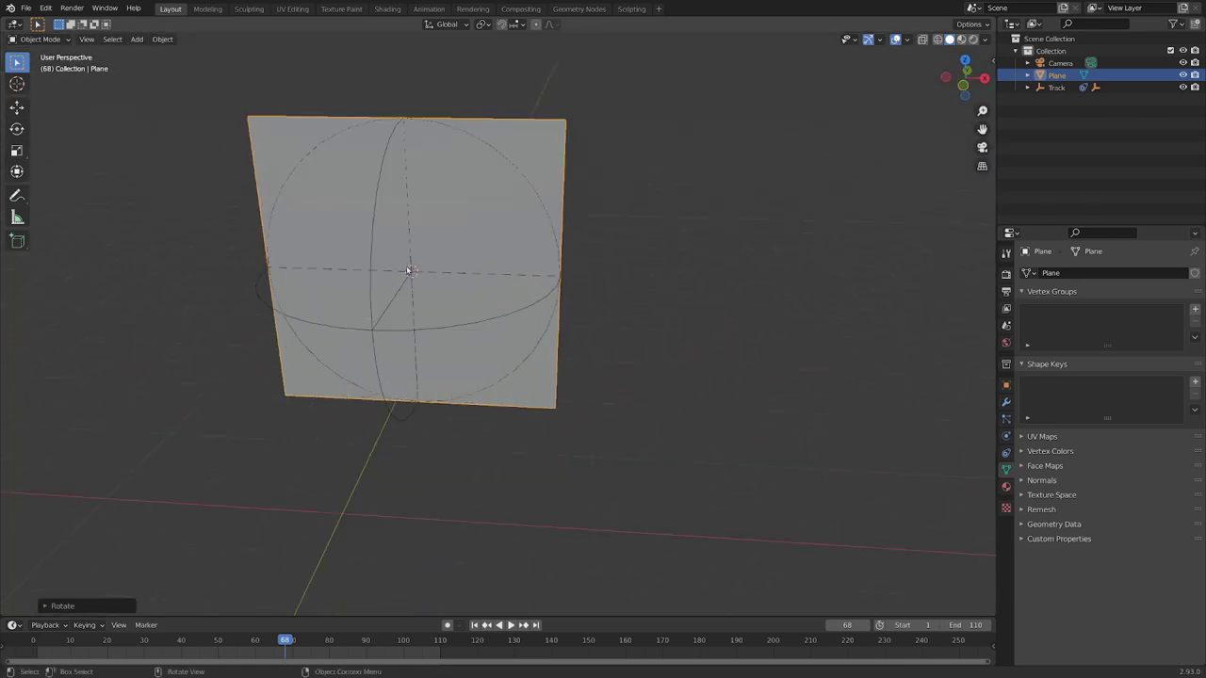
key("g")
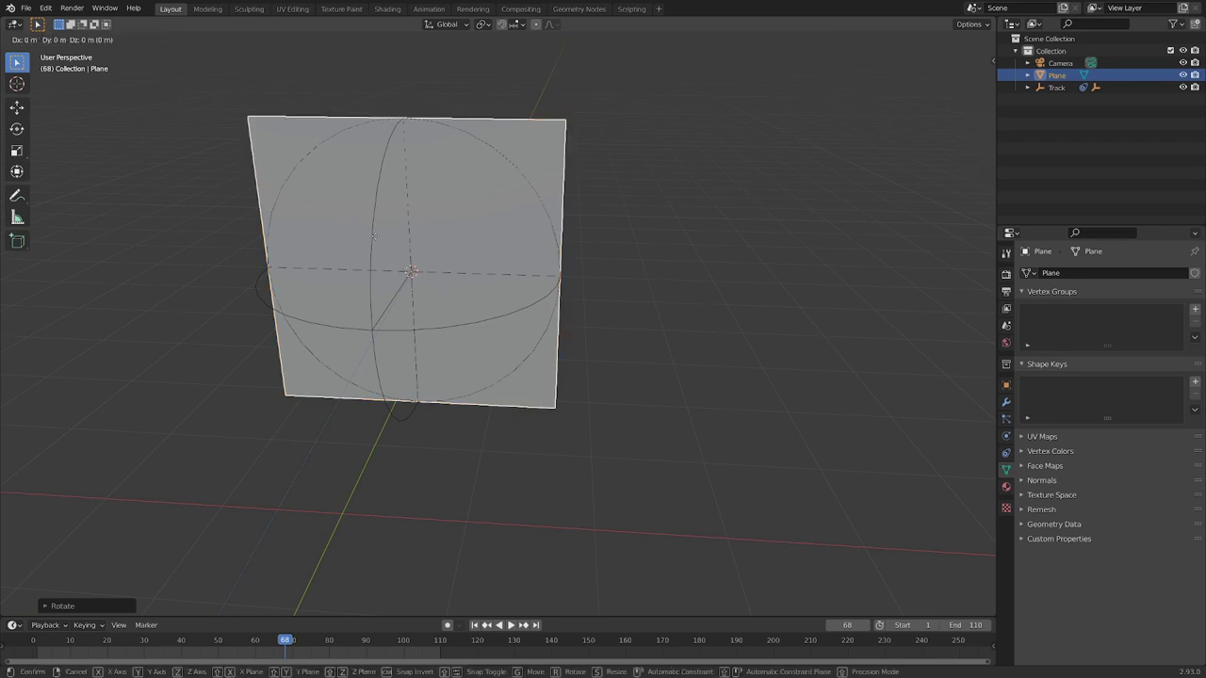
key("shift+y")
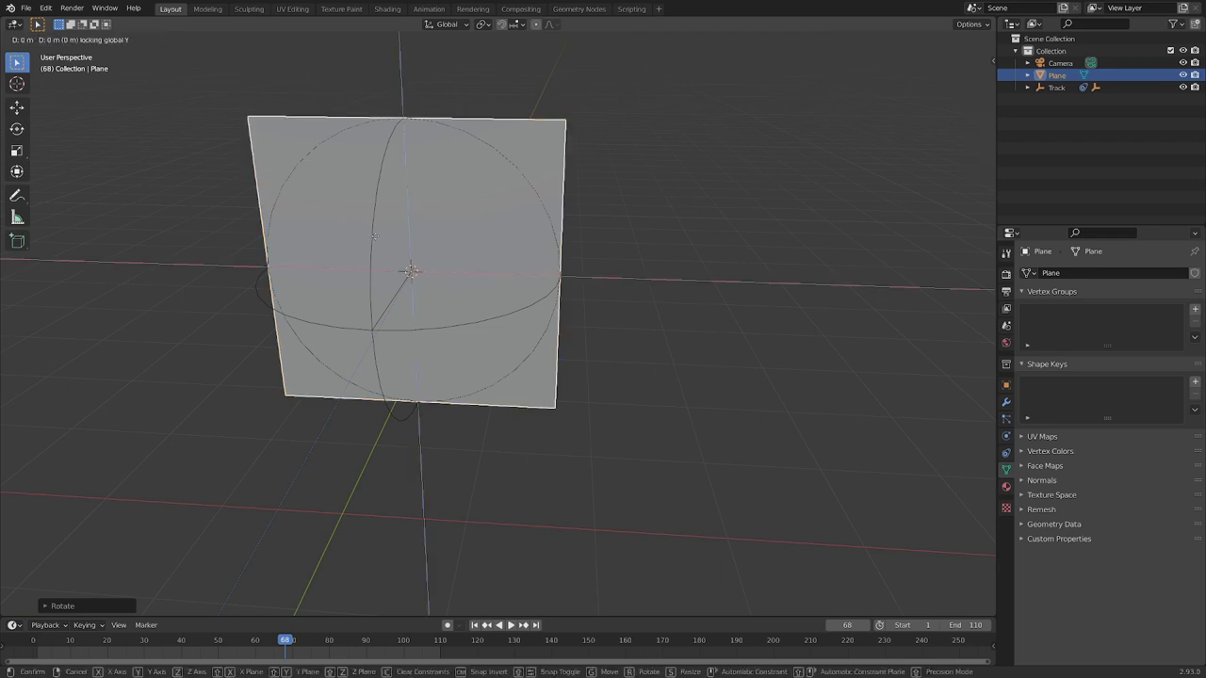
left_click(494, 329, "ctrl")
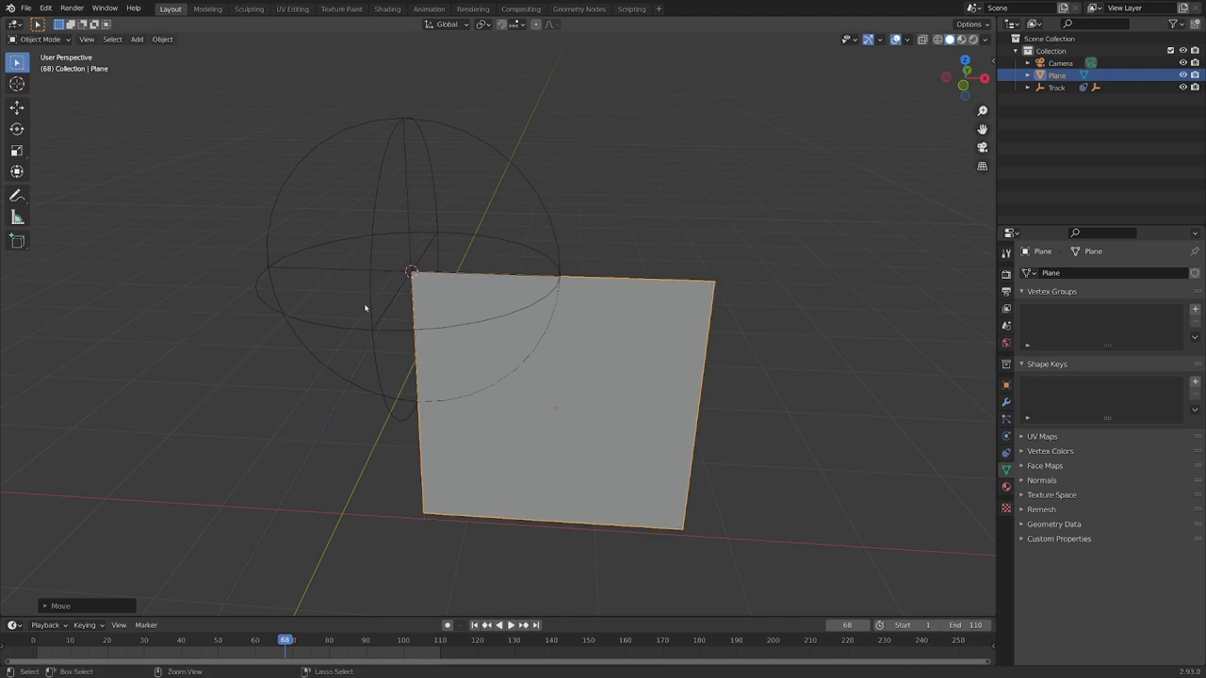
left_click(426, 283)
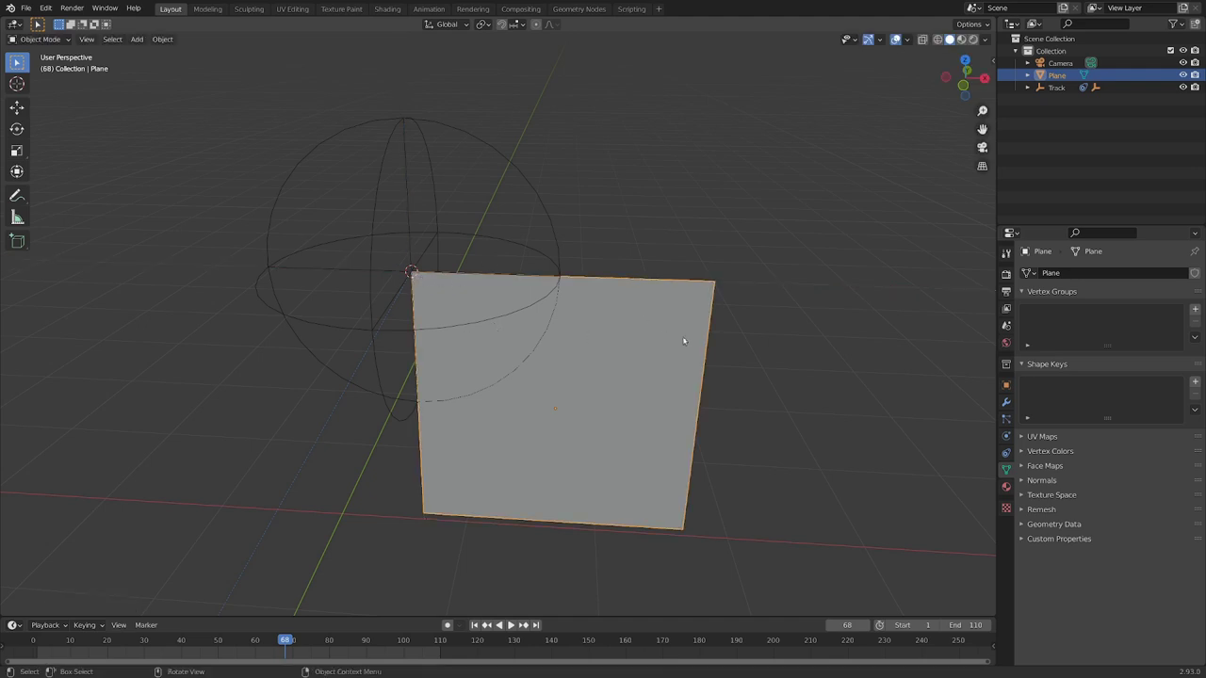
Step: Parent the plane to the sphere empty and view the pair through the camera with the empty selected
left_click(372, 218, "shift")
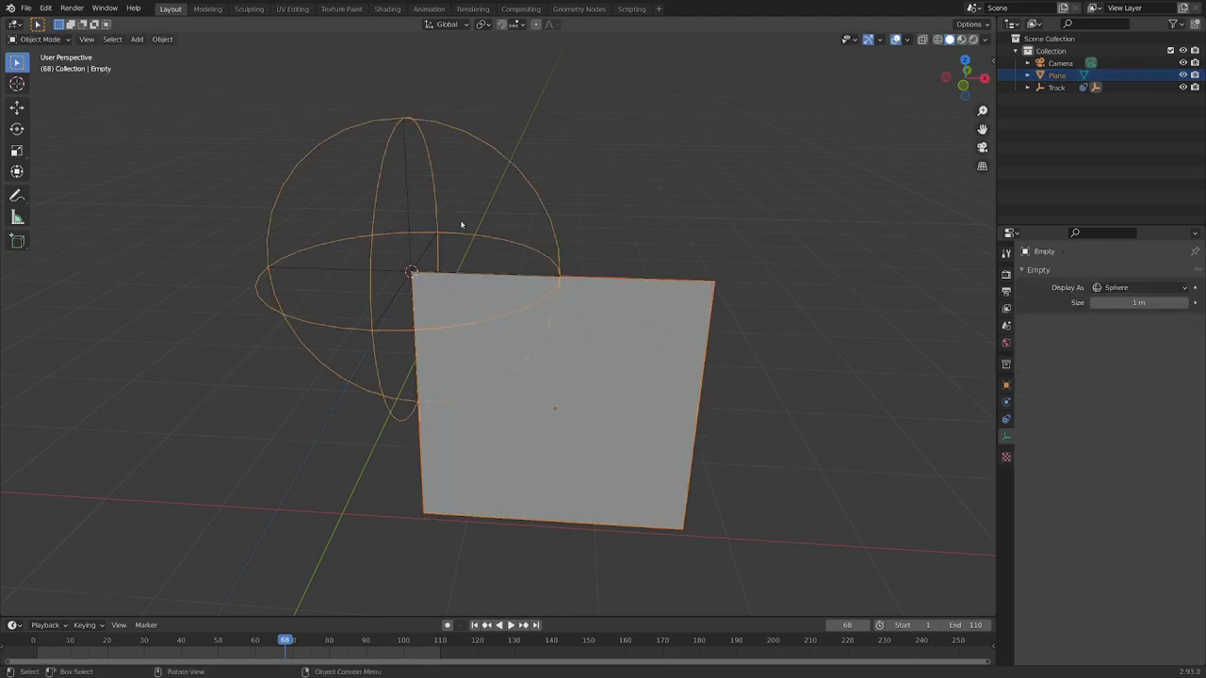
key("ctrl+p")
left_click(497, 209)
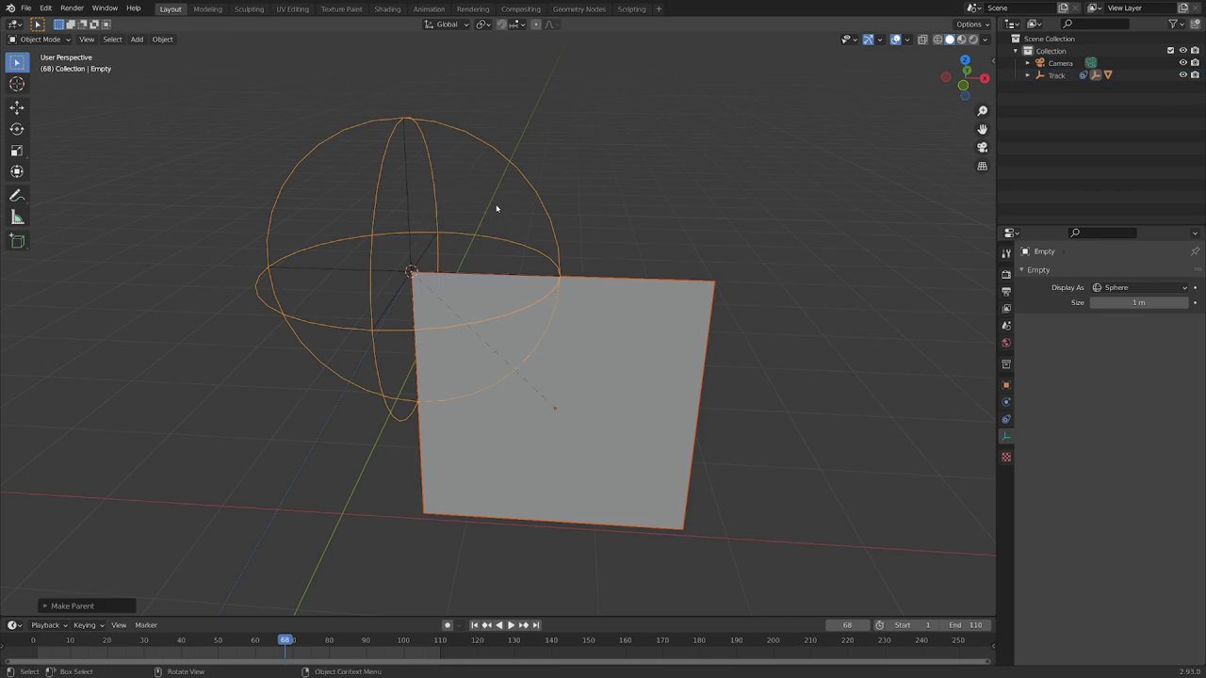
left_click(560, 274)
key("KP_0")
left_click(377, 174)
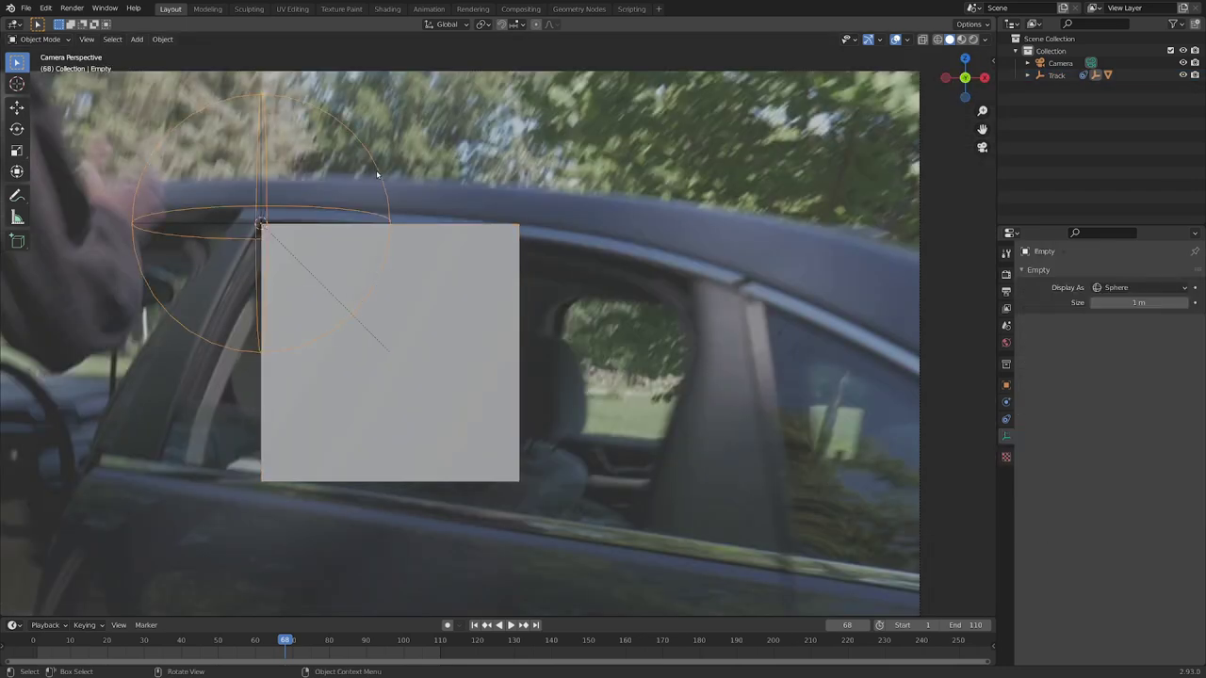
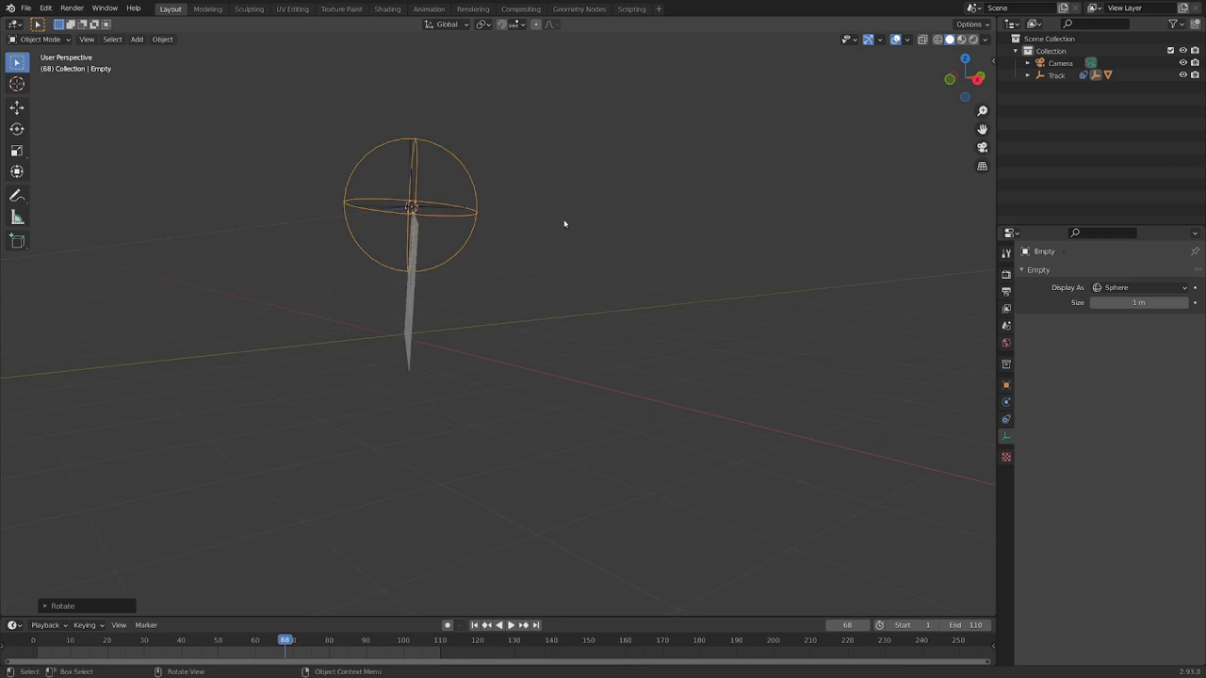
Step: Rotate the sphere empty slightly in an orbited side view and check the plane's alignment through the camera
middle_click_drag(579, 229, 622, 223)
key("r")
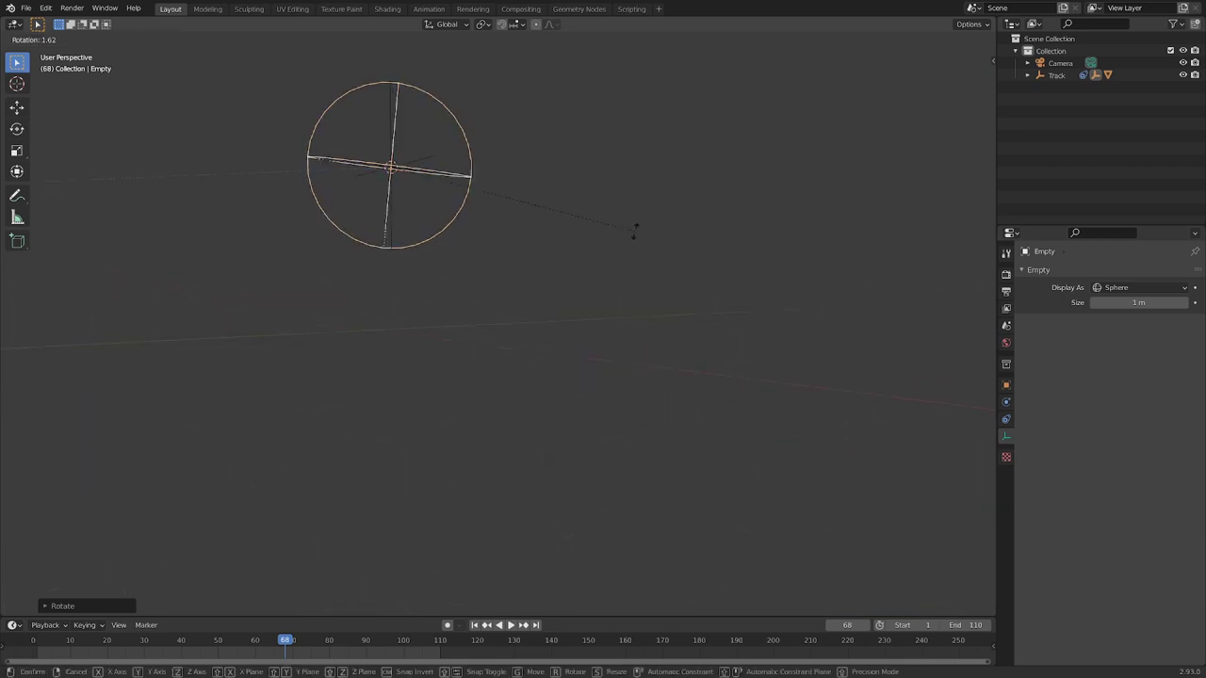
left_click(635, 232)
key("KP_0")
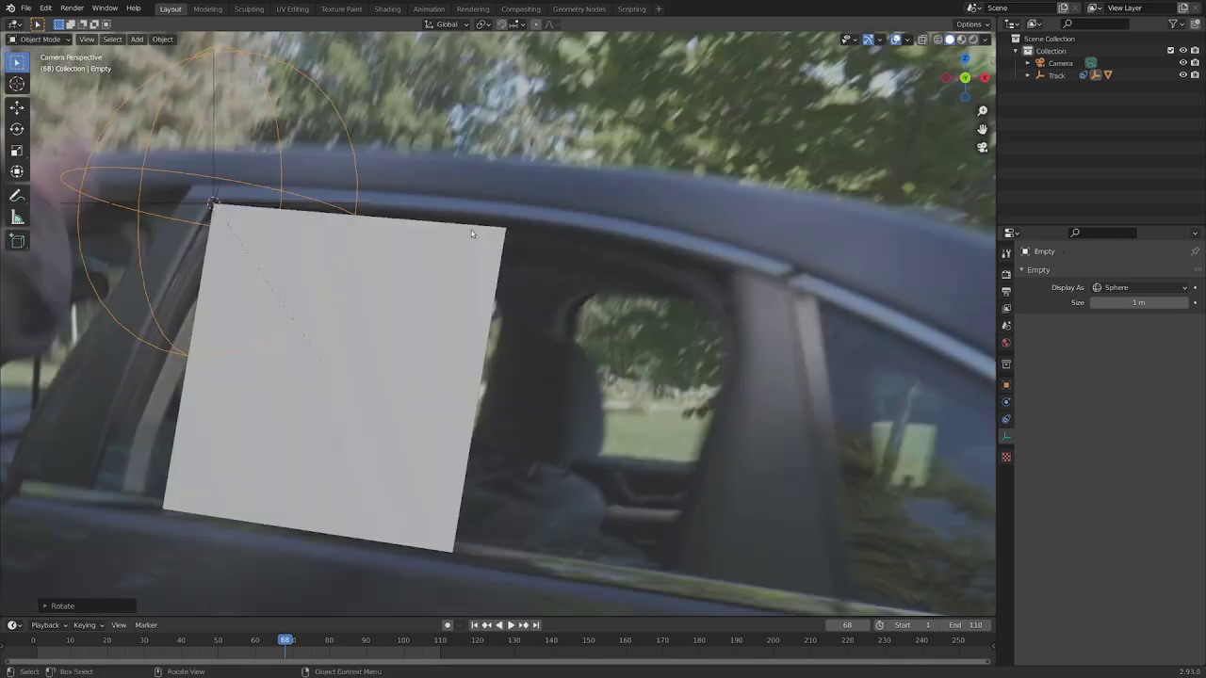
Step: Scale the sphere empty down to about 0.97 so the plane's lower edge fits the bottom of the car window
left_click(359, 361)
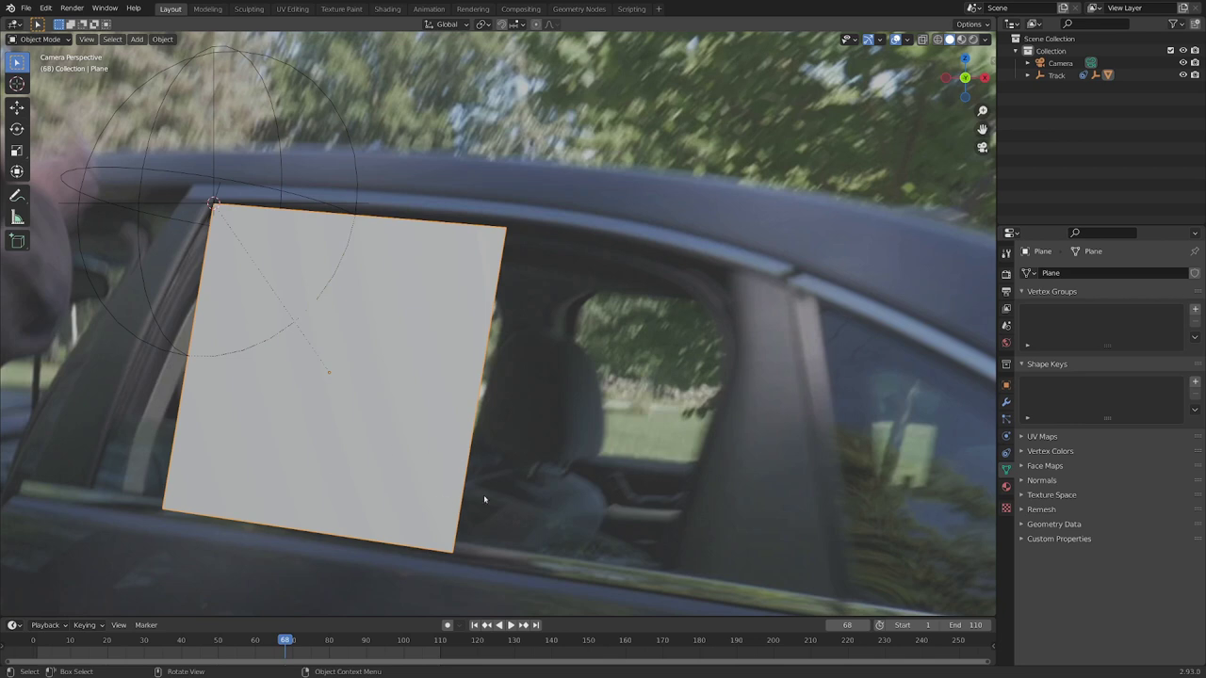
left_click(358, 157)
key("s")
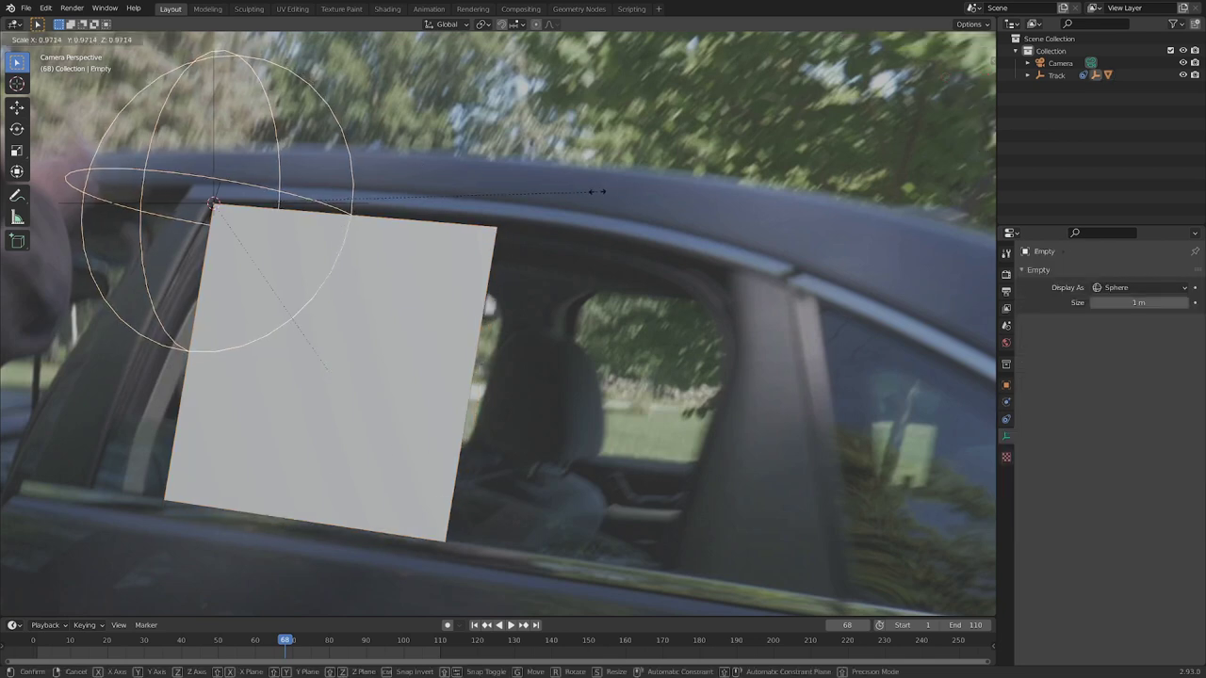
left_click(591, 209)
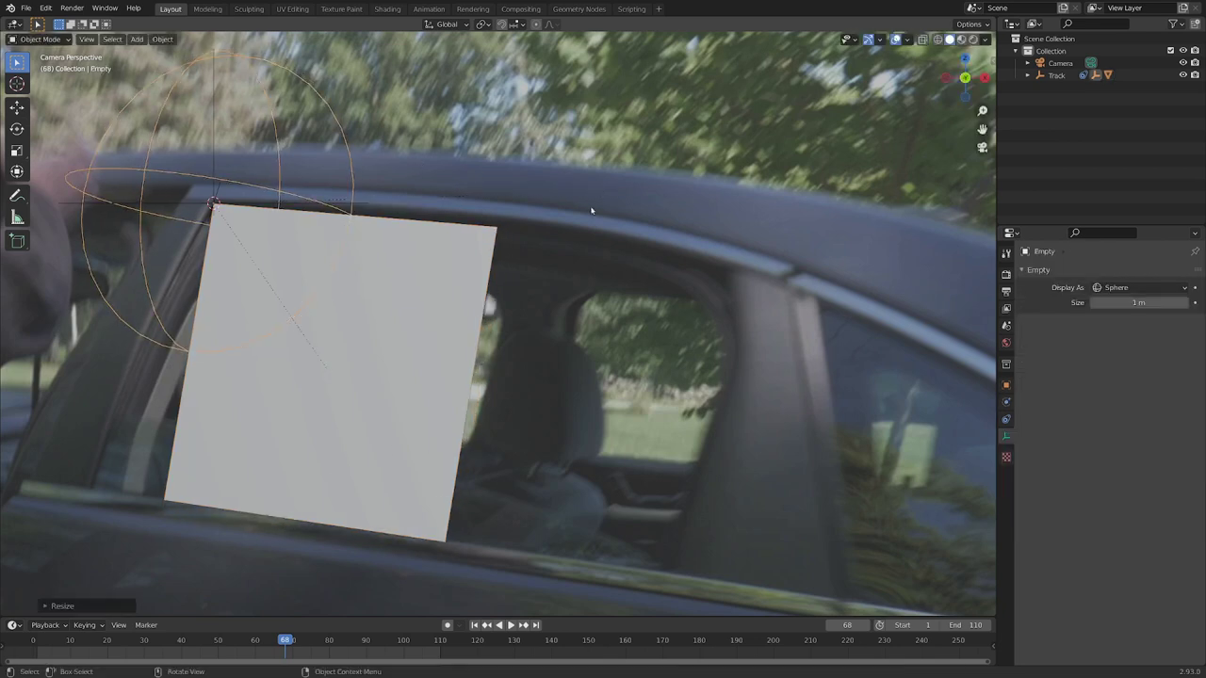
key("s")
left_click(362, 545)
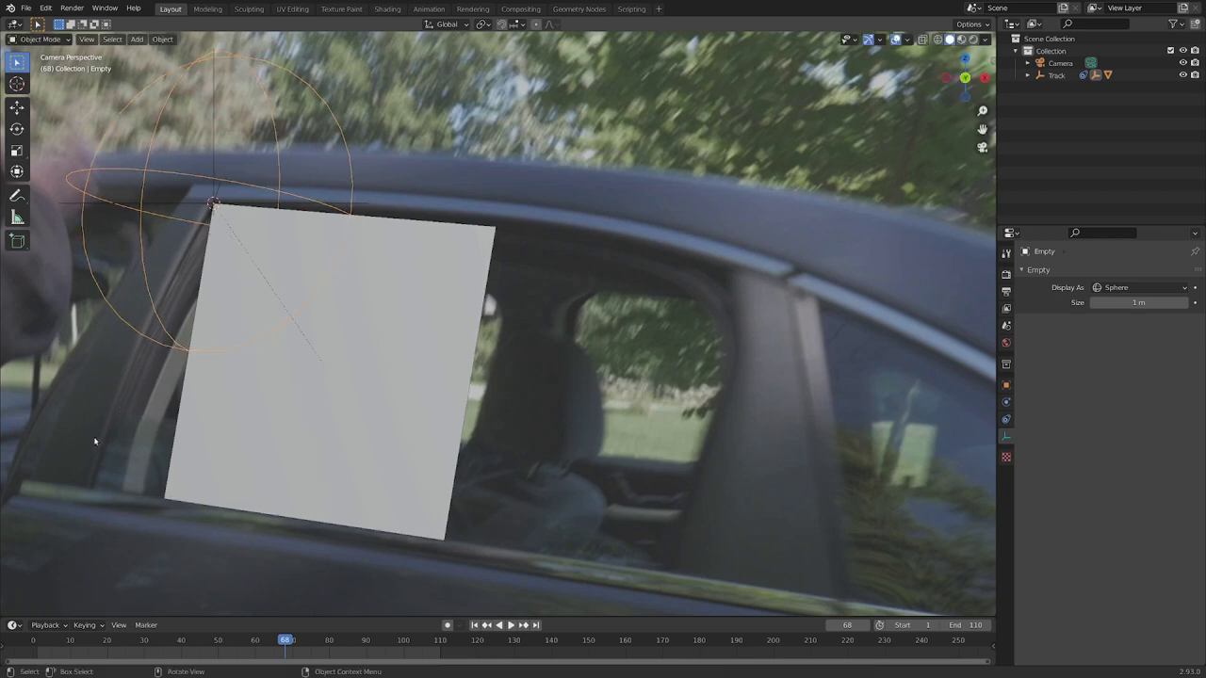
Step: Rotate the sphere empty around its local X axis to lean the plane's front edge toward the door pillar
left_click(224, 242)
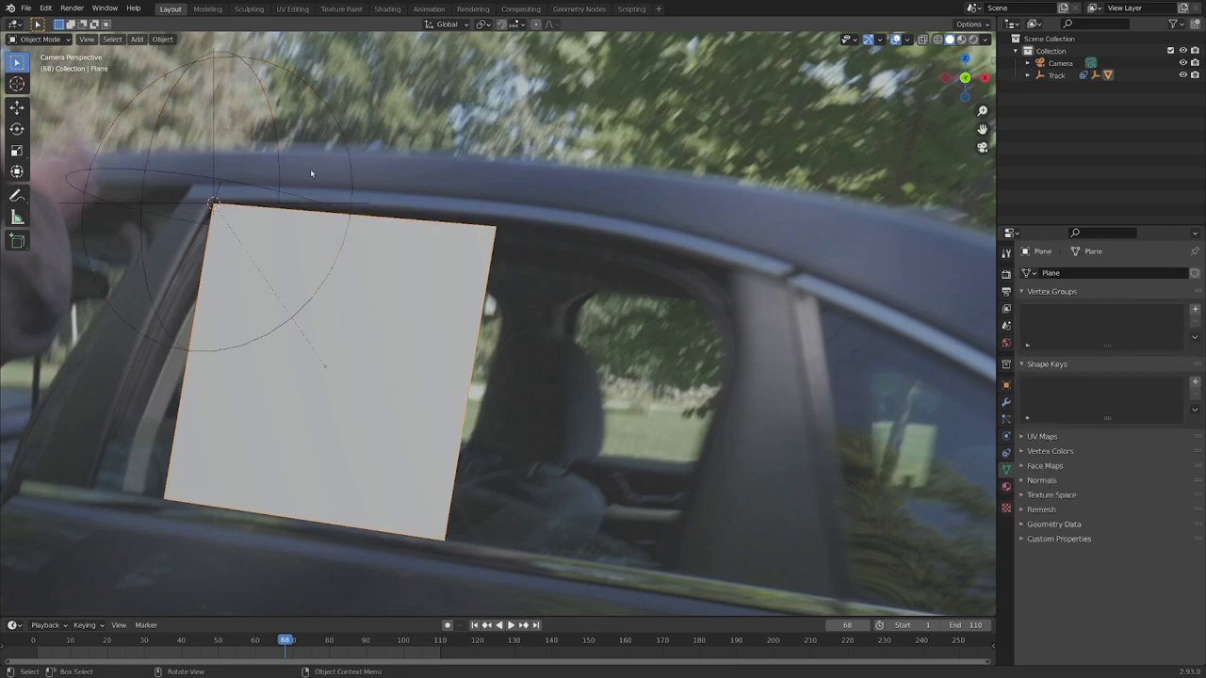
left_click(242, 288)
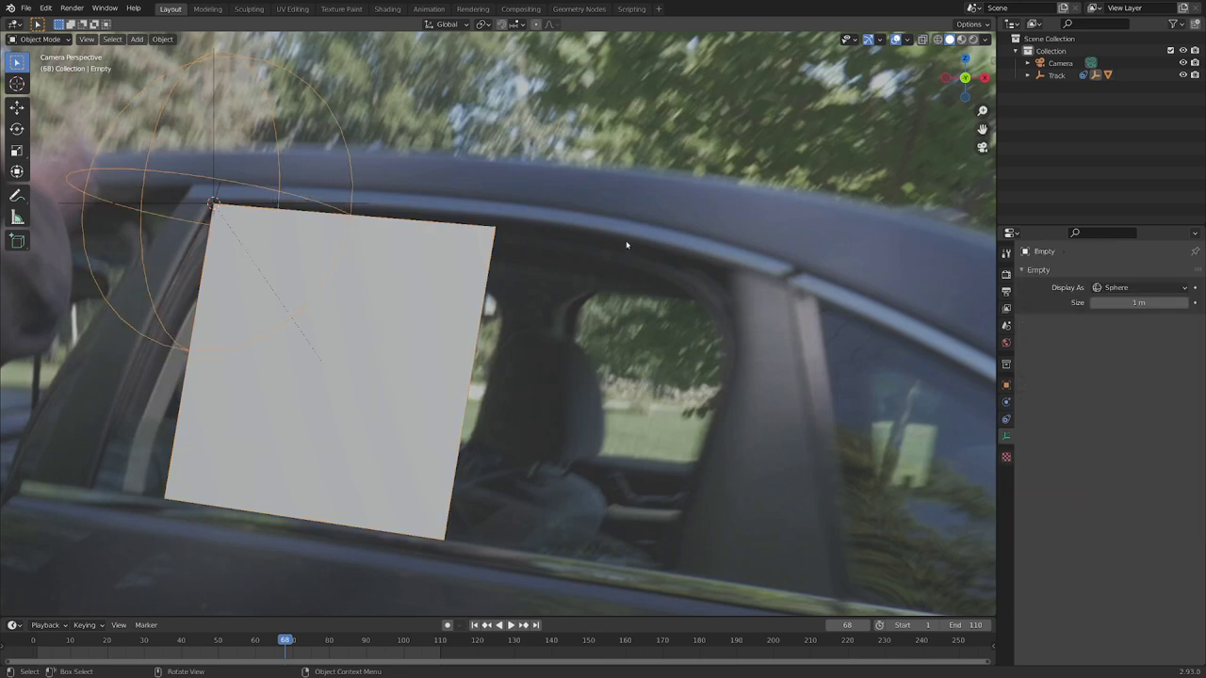
key("r")
key("x")
key("x")
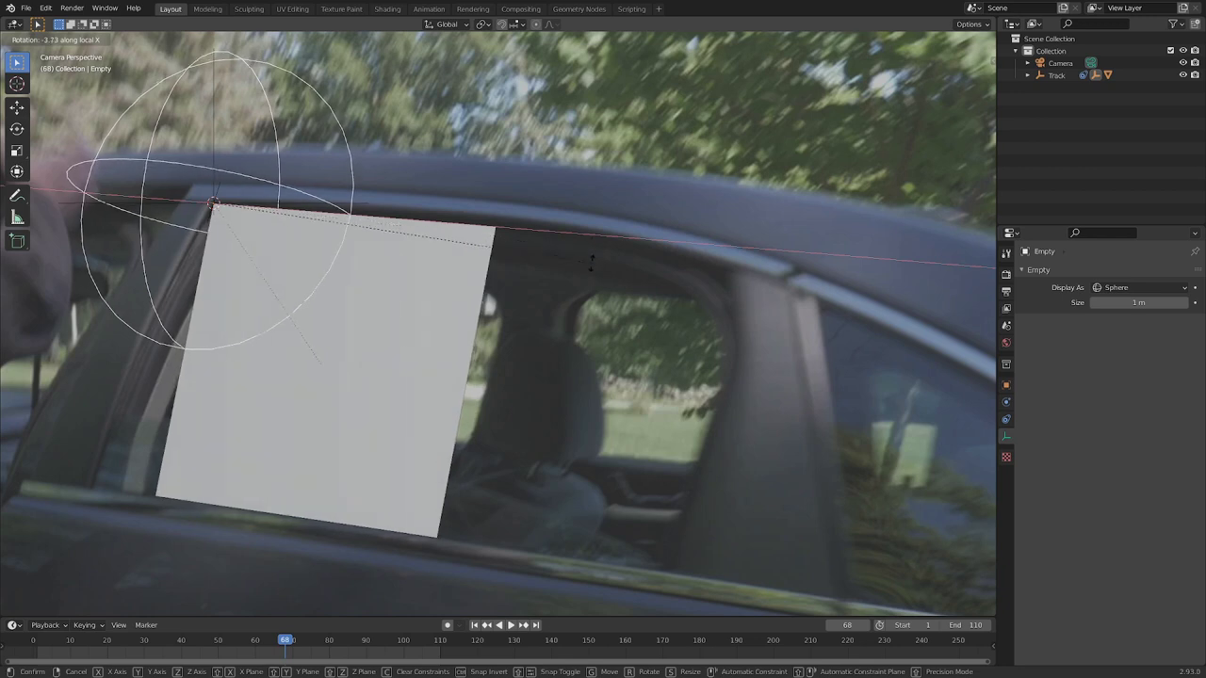
left_click(576, 353)
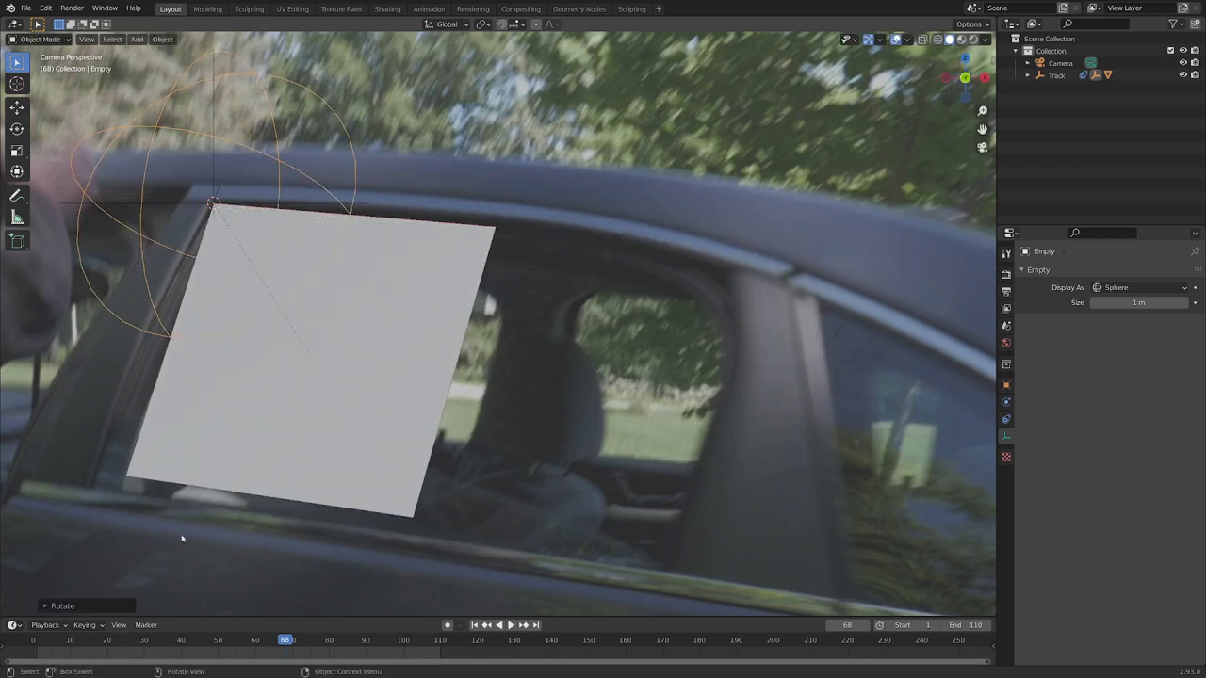
Step: Scale the sphere empty up to about 1.05 to bring the plane back down to the window's lower edge
left_click(181, 464)
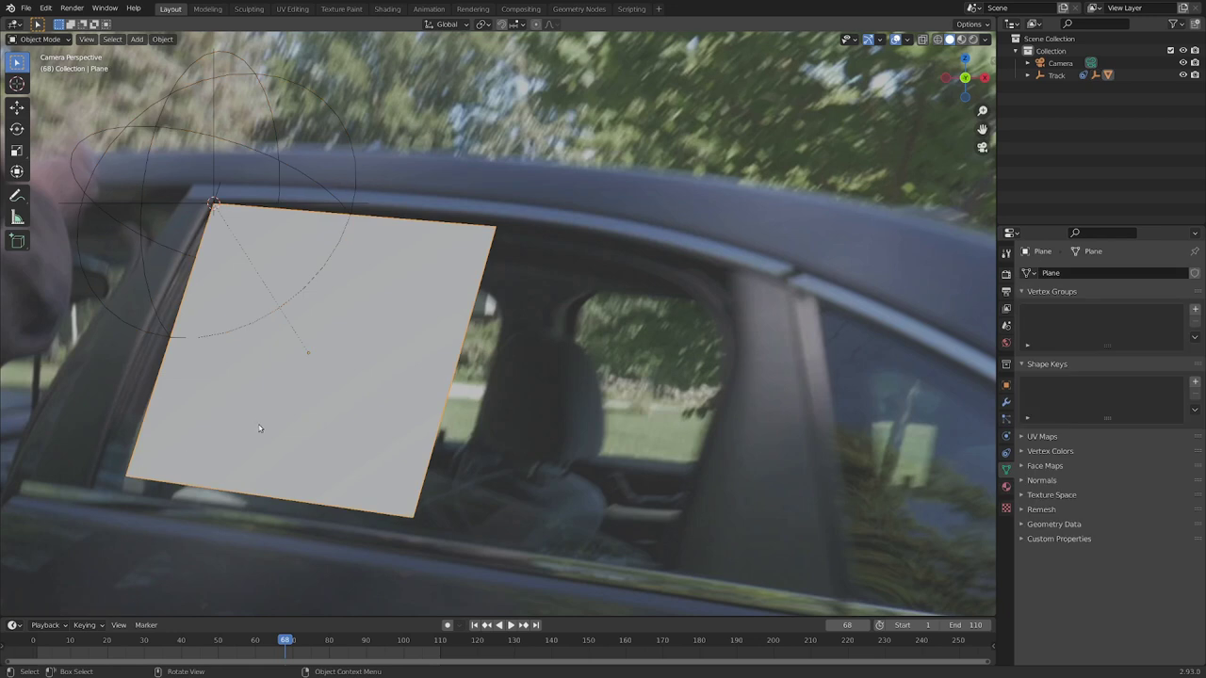
left_click(239, 331)
key("s")
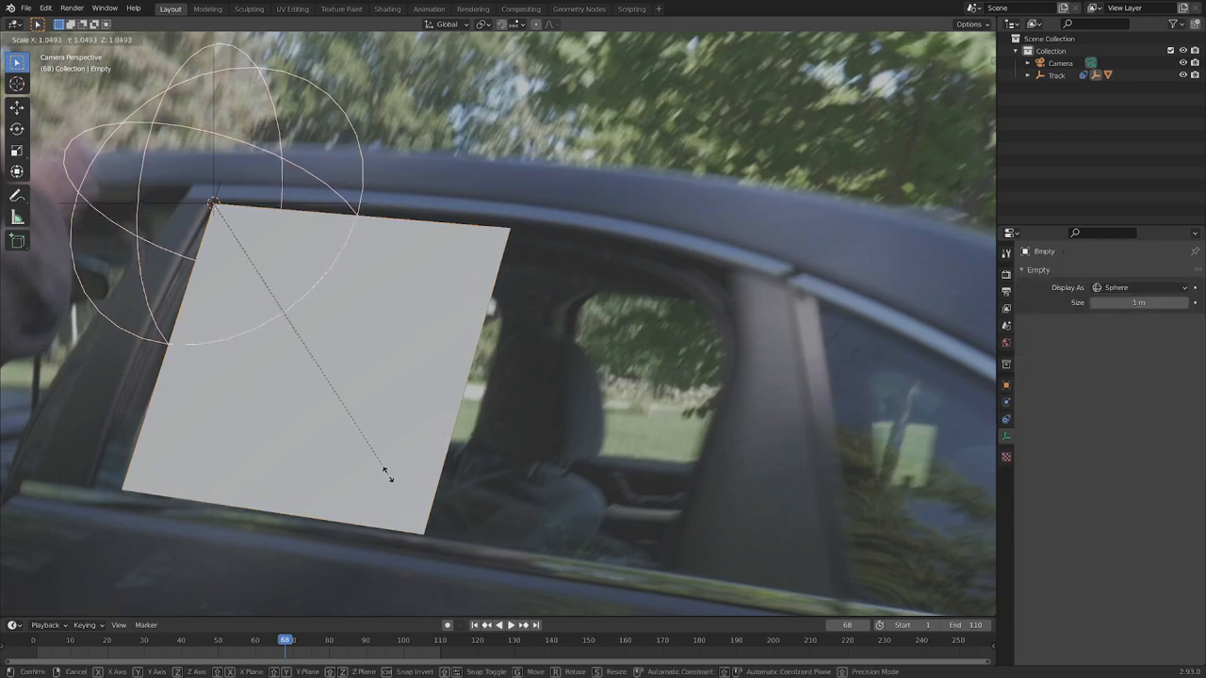
left_click(390, 479)
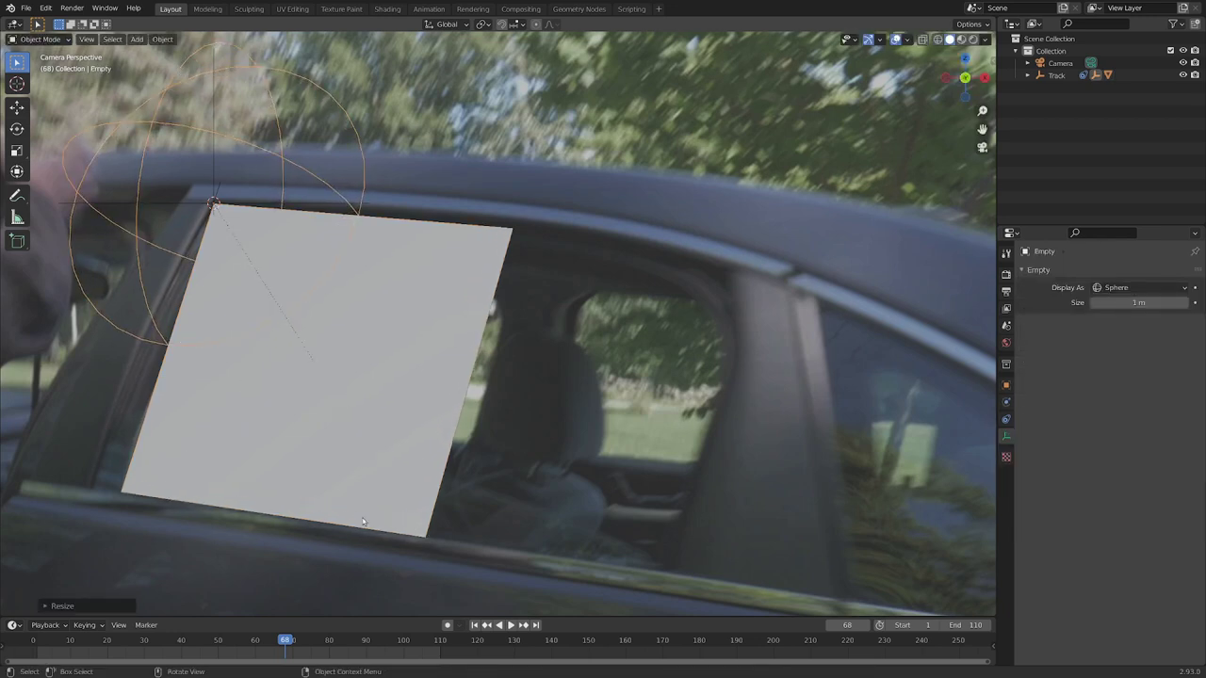
Step: In Edit Mode, move the plane's lower front corner about -0.21 m along local X to line up with the door pillar
left_click(288, 371)
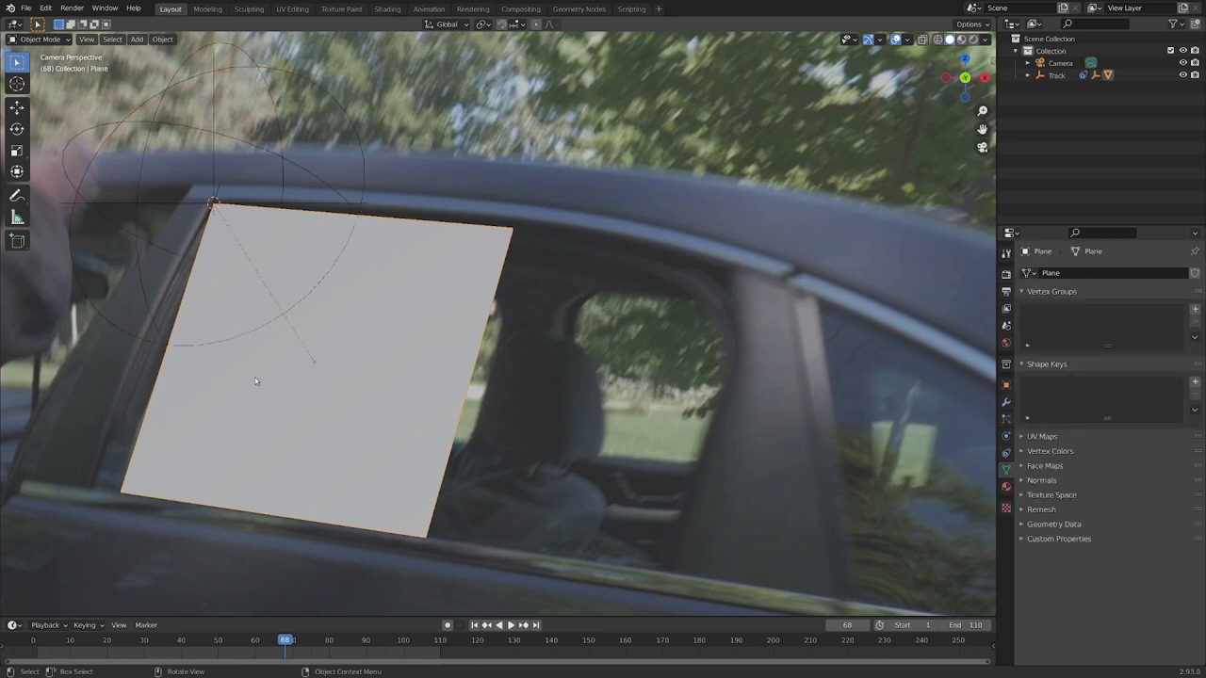
key("ctrl+Tab")
left_click(355, 405)
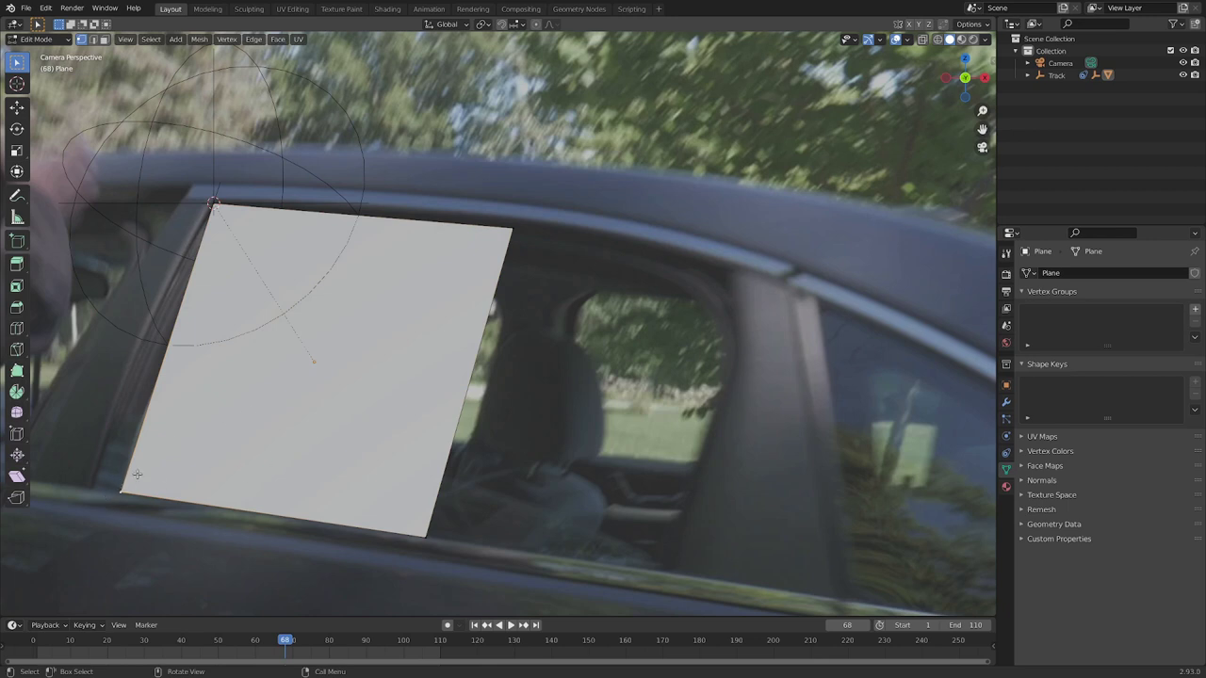
key("g")
key("x")
key("x")
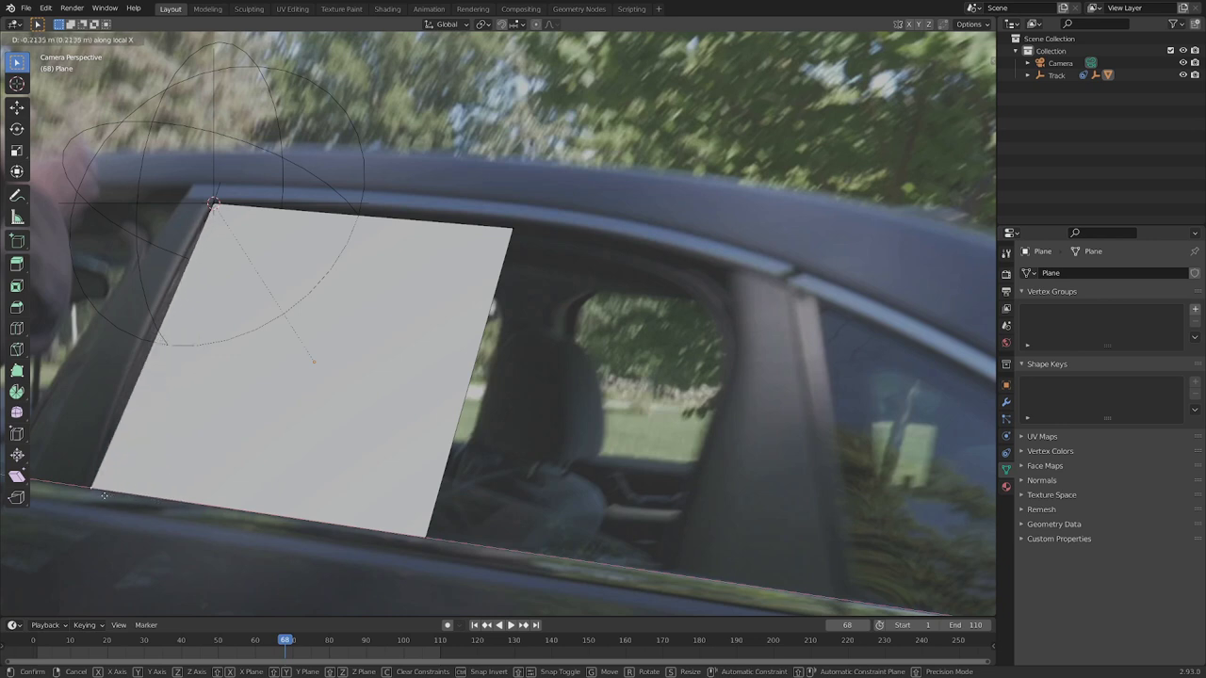
left_click(107, 492)
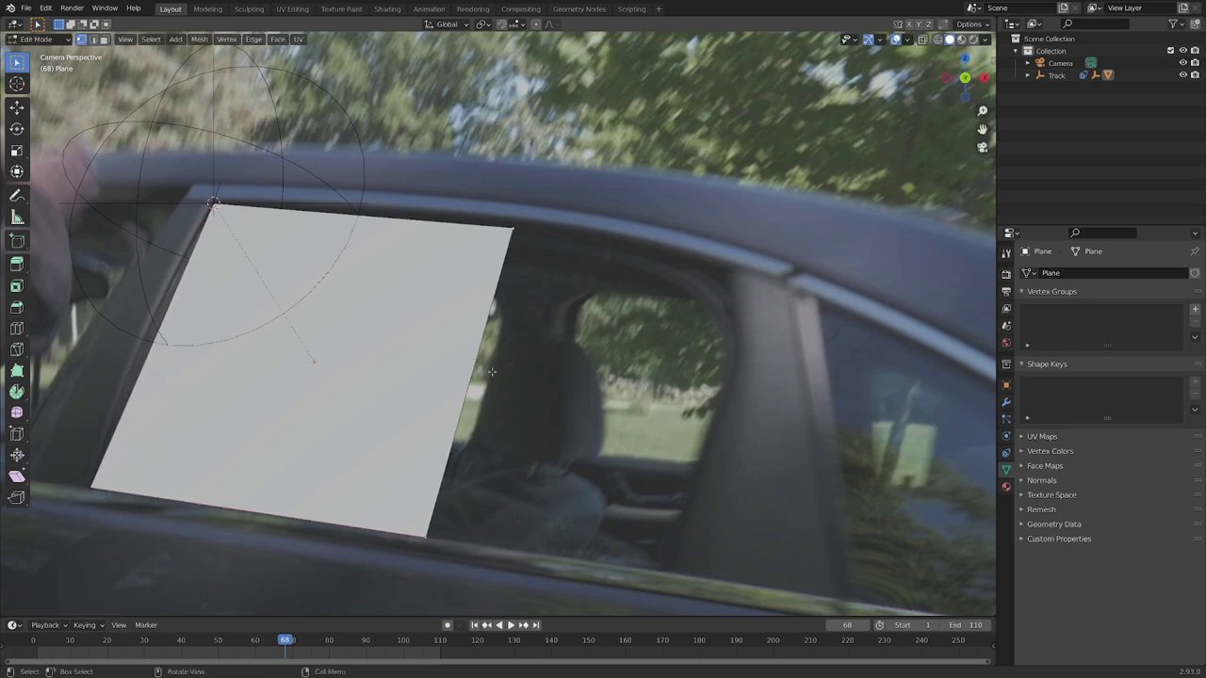
Step: Move the plane's rear edge about 1.4 m along local X to the window's rear pillar
key("g")
key("x")
key("x")
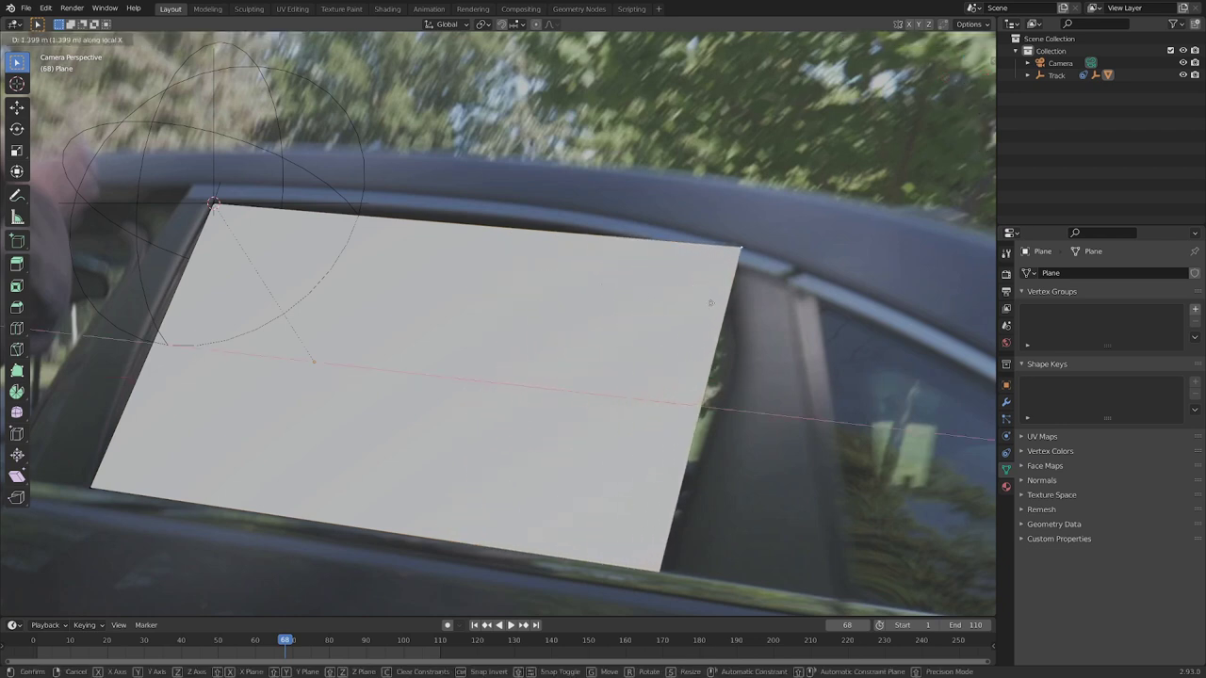
left_click(718, 303)
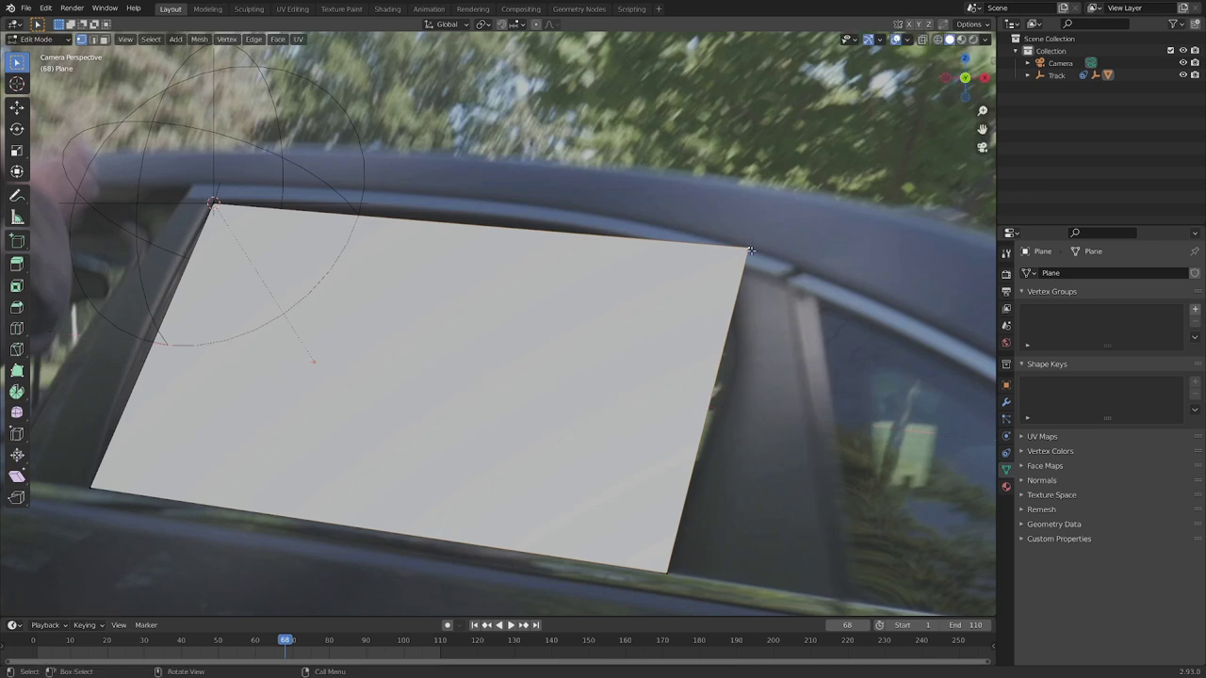
Step: Vertex-slide the plane's upper rear corner down its edge and slightly inward to fit the window's rear corner
key("shift+v")
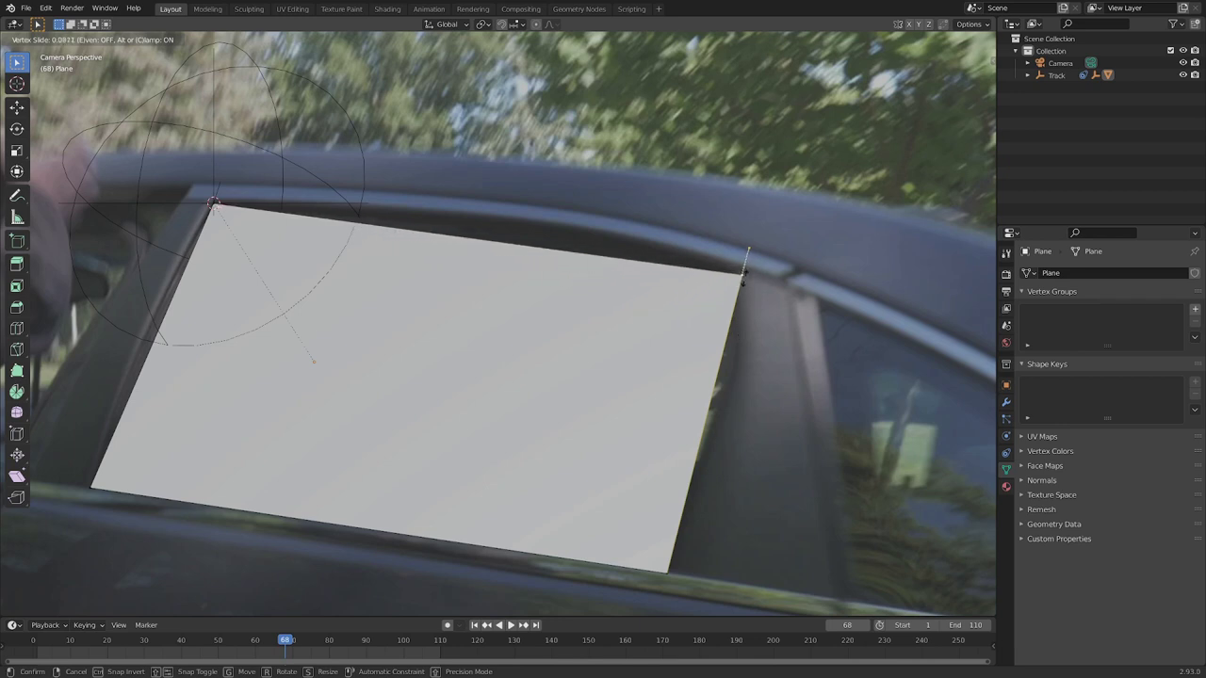
left_click(745, 272)
key("shift+v")
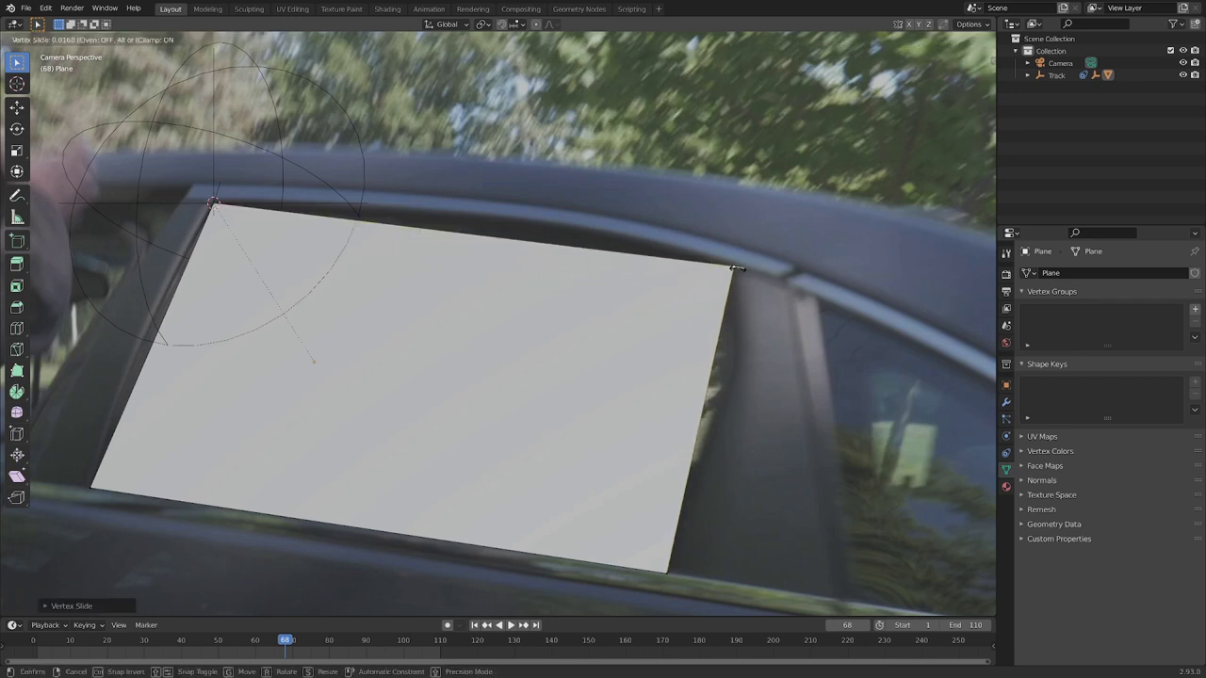
left_click(736, 273)
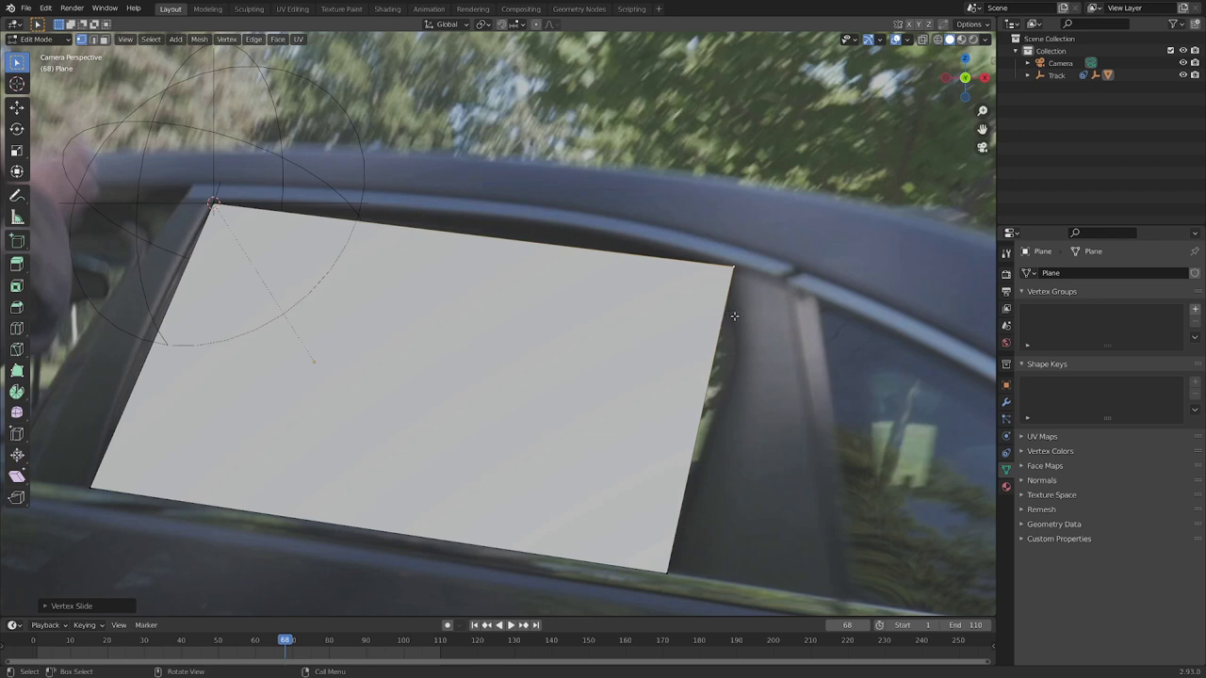
Step: Add one lengthwise loop cut across the plane, about midway between its upper and lower edges
key("ctrl+r")
left_click(694, 377)
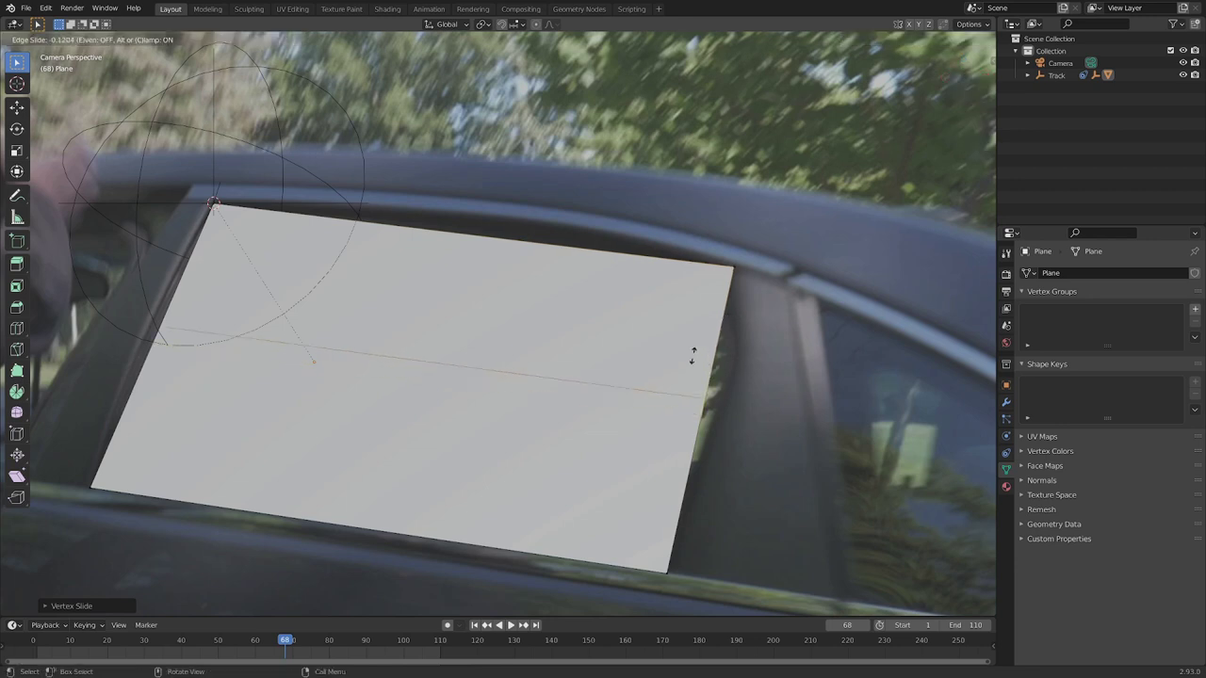
left_click(670, 386)
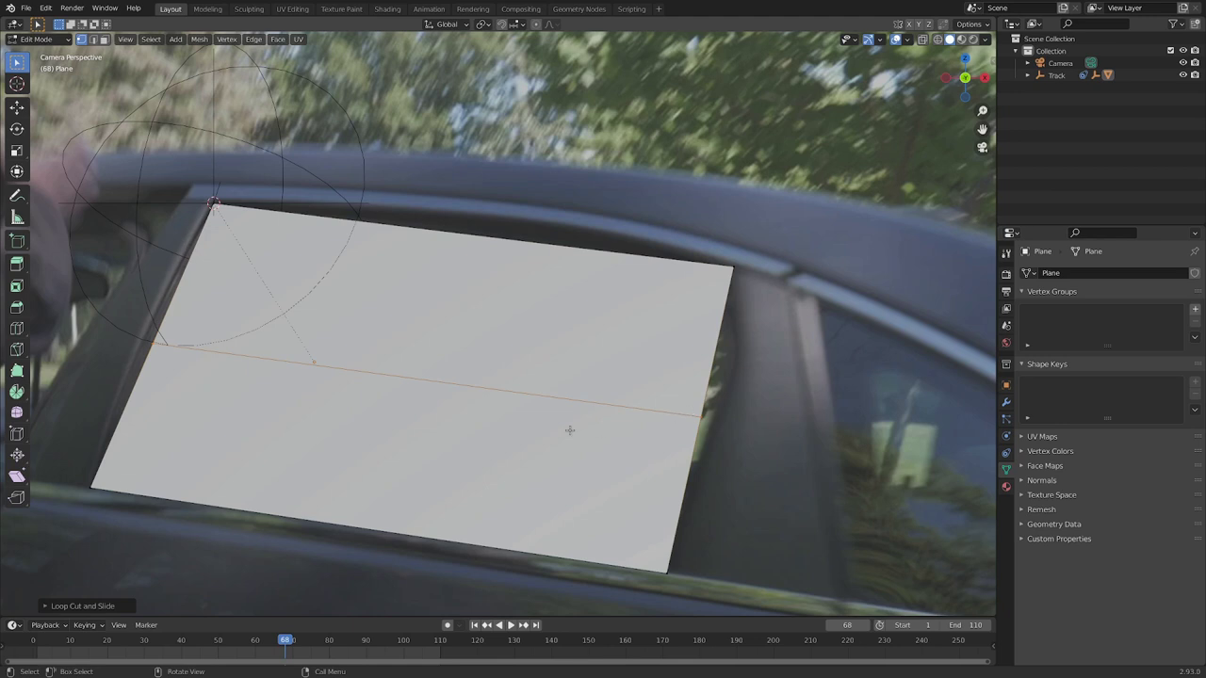
Step: Move the loop cut's front end vertex about -0.11 m along local X to follow the door pillar's curve
scroll(283, 337, "up", 8)
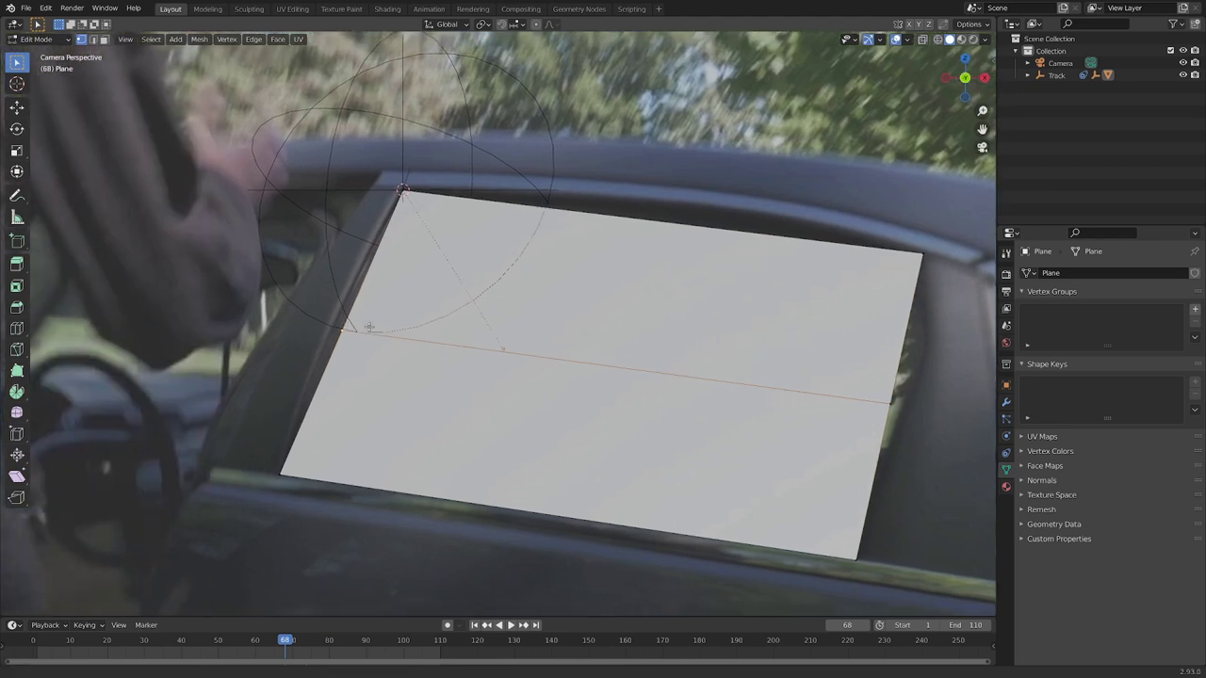
key("Home")
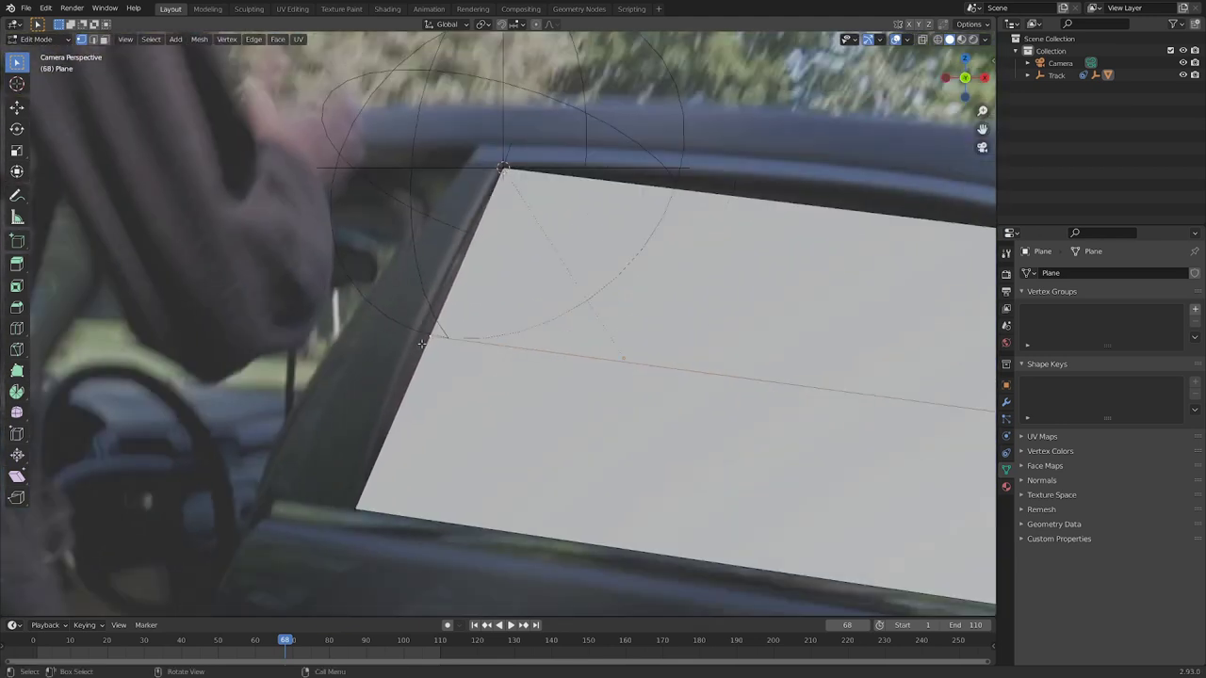
key("g")
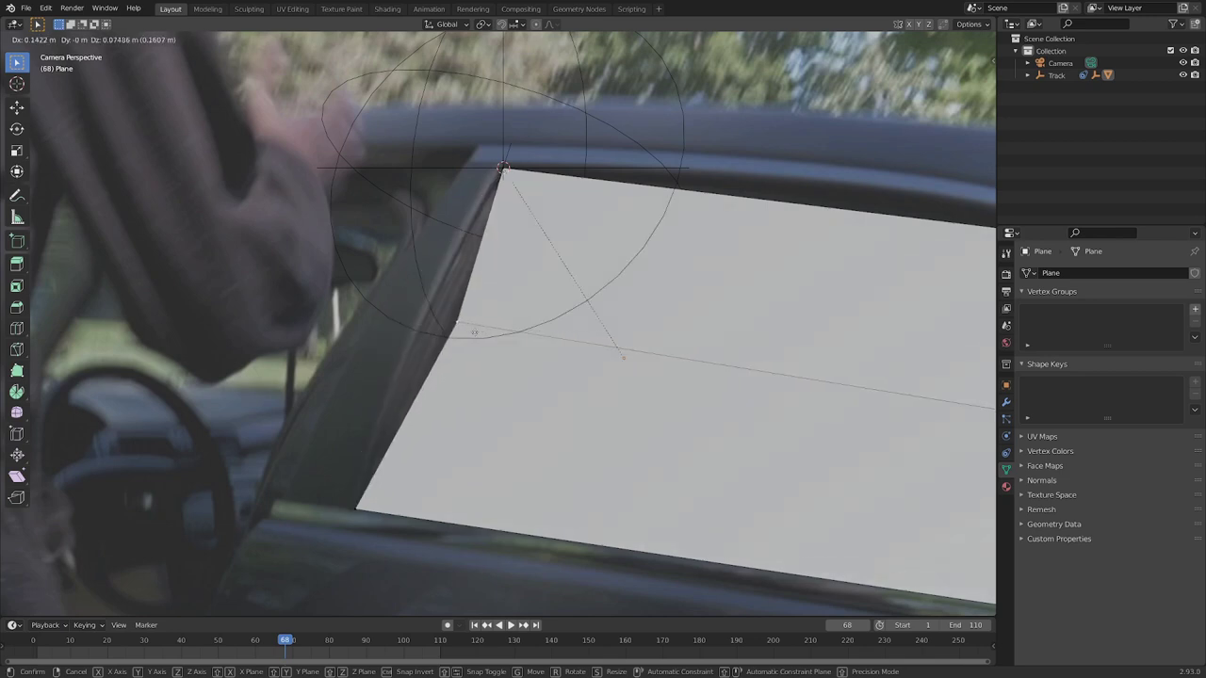
key("x")
key("x")
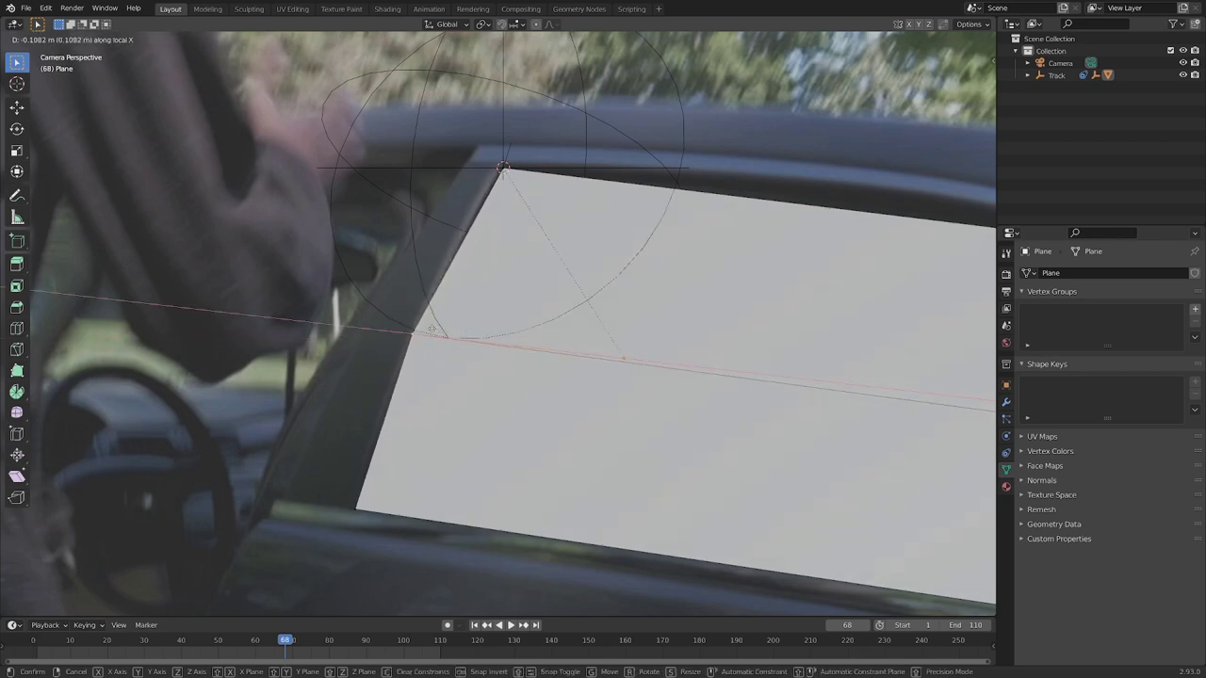
left_click(431, 329)
scroll(461, 358, "down", 1)
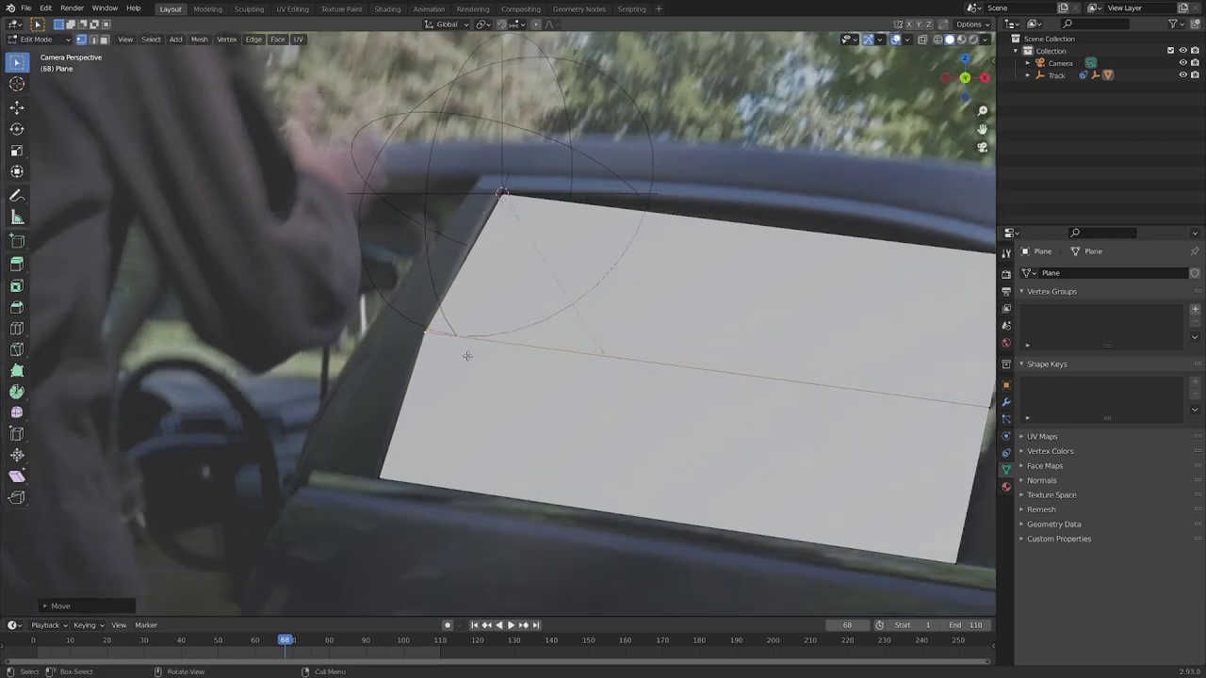
scroll(467, 355, "down", 2)
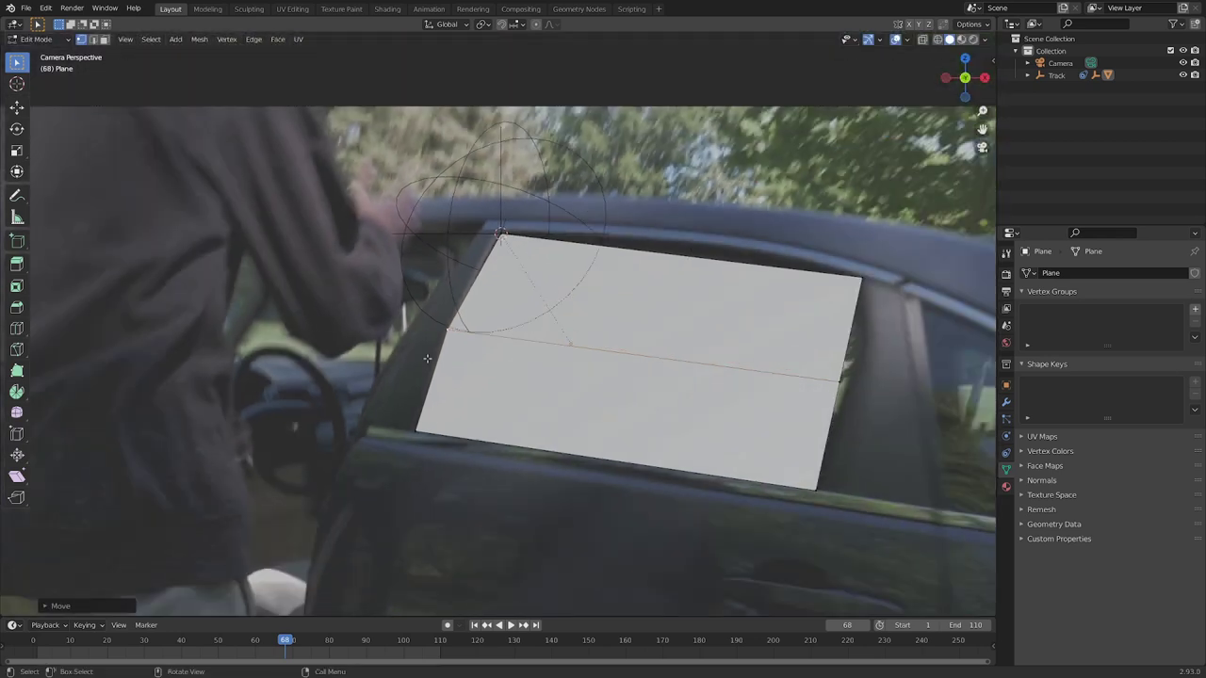
scroll(429, 358, "up", 4)
middle_click_drag(458, 334, 100, 412, "shift")
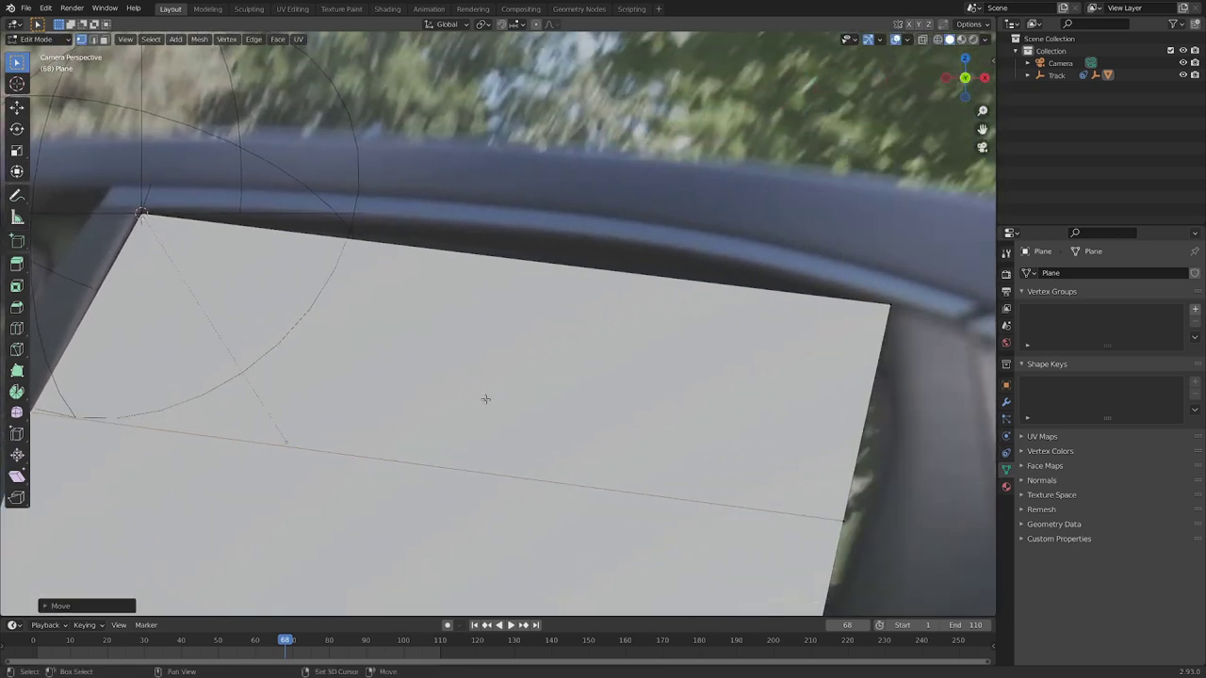
Step: Move the lengthwise loop cut's rear end vertex about 0.09 m along local X towards the window's rear pillar
middle_click_drag(485, 407, 430, 342, "shift")
scroll(471, 368, "down", 4)
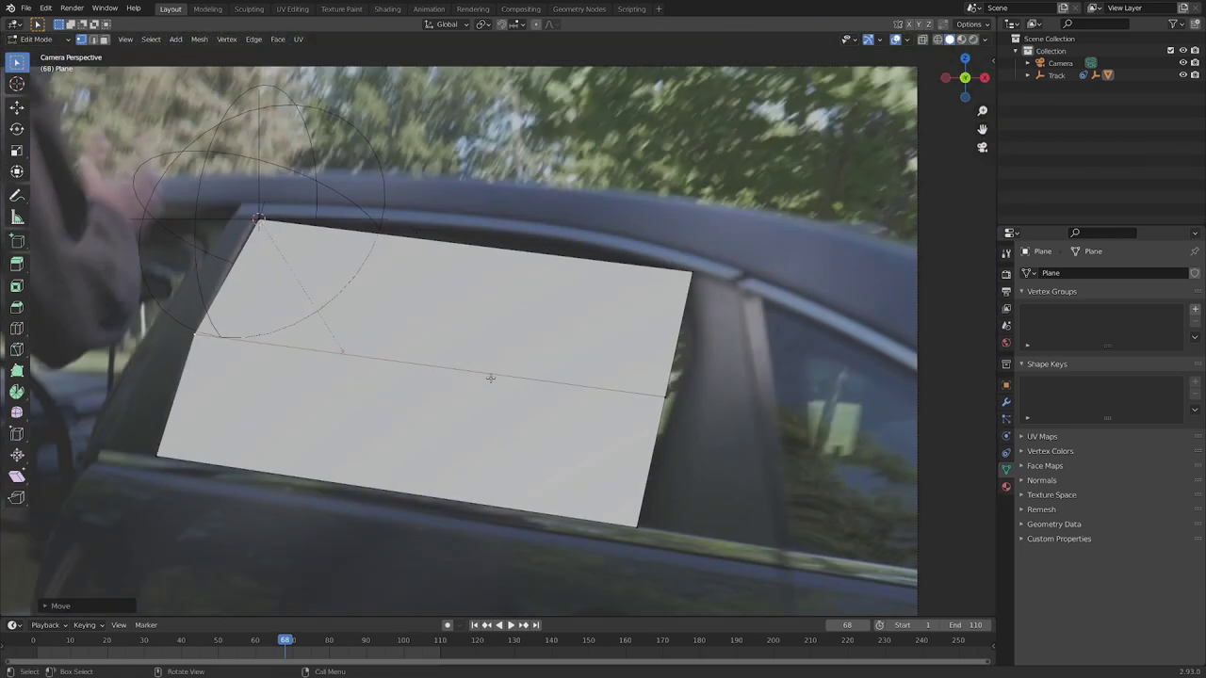
scroll(490, 378, "up", 1)
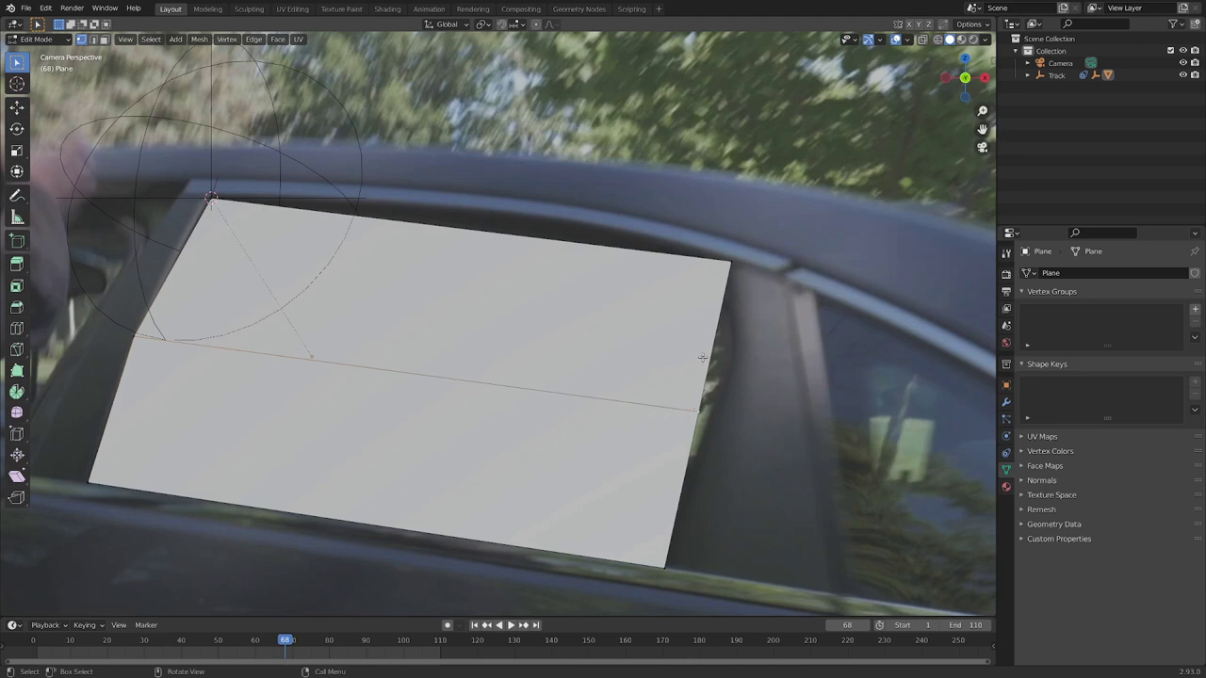
key("g")
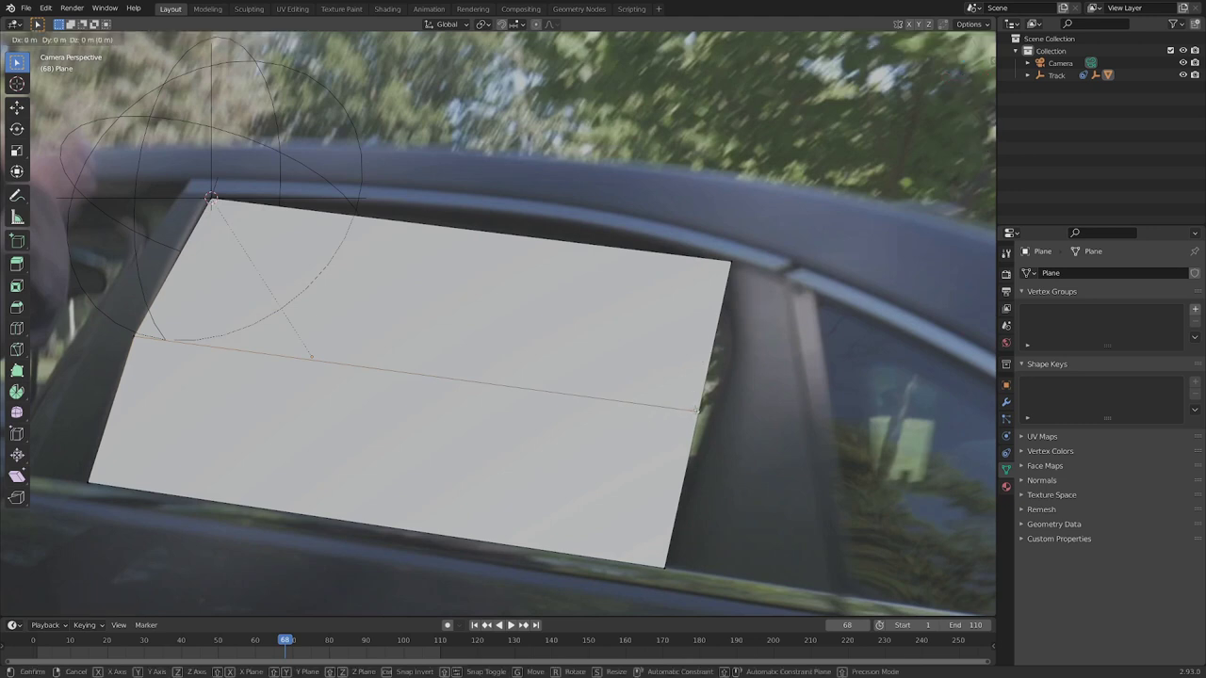
key("x")
key("x")
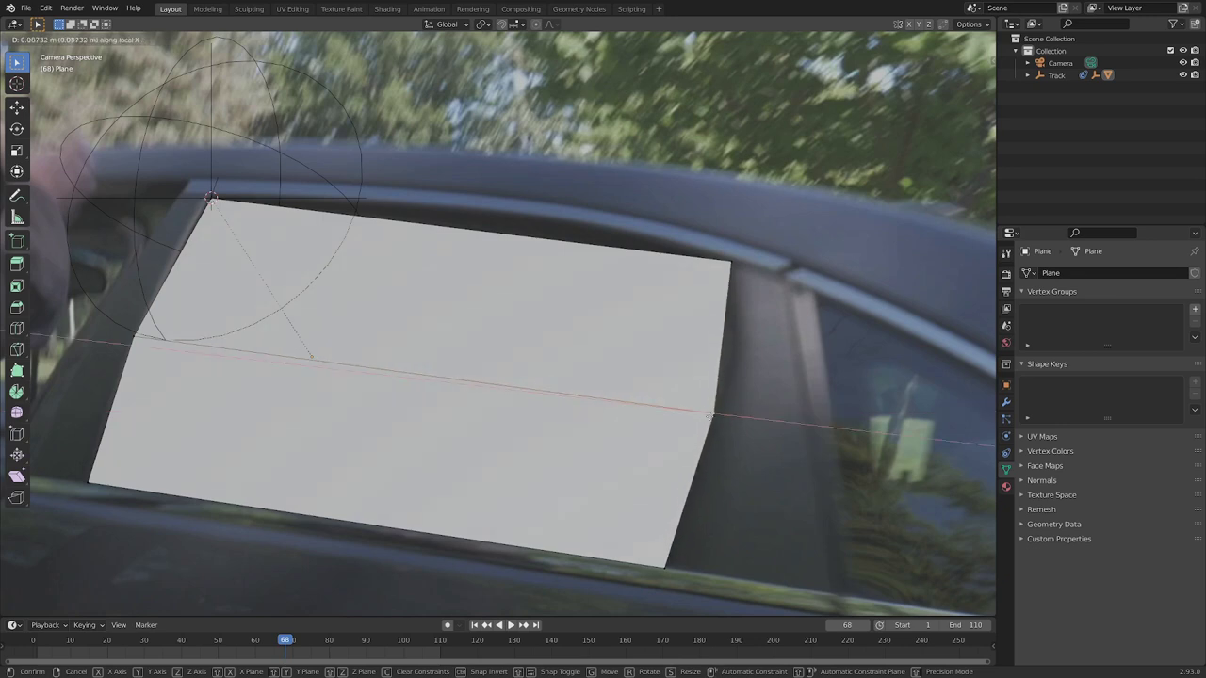
left_click(707, 420)
Step: Vertex-slide the same rear vertex up its edge, and move it about 0.09 m along local X to follow the pillar's curve
key("g")
key("g")
left_click(736, 366)
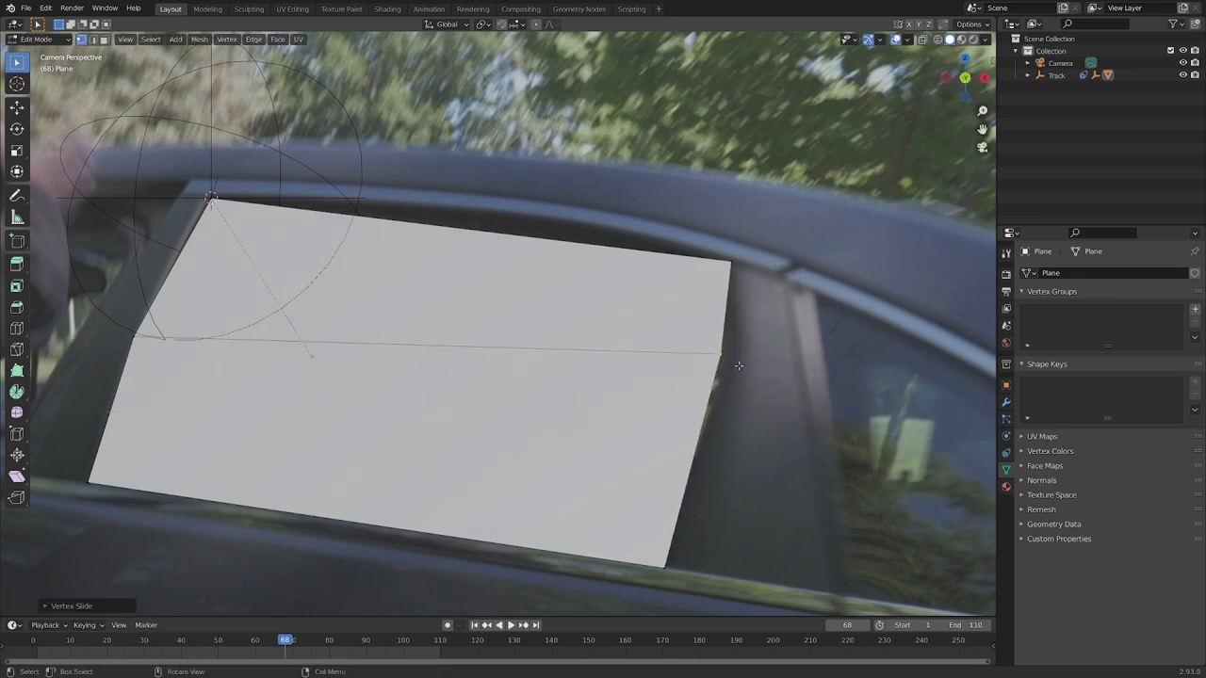
key("g")
key("x")
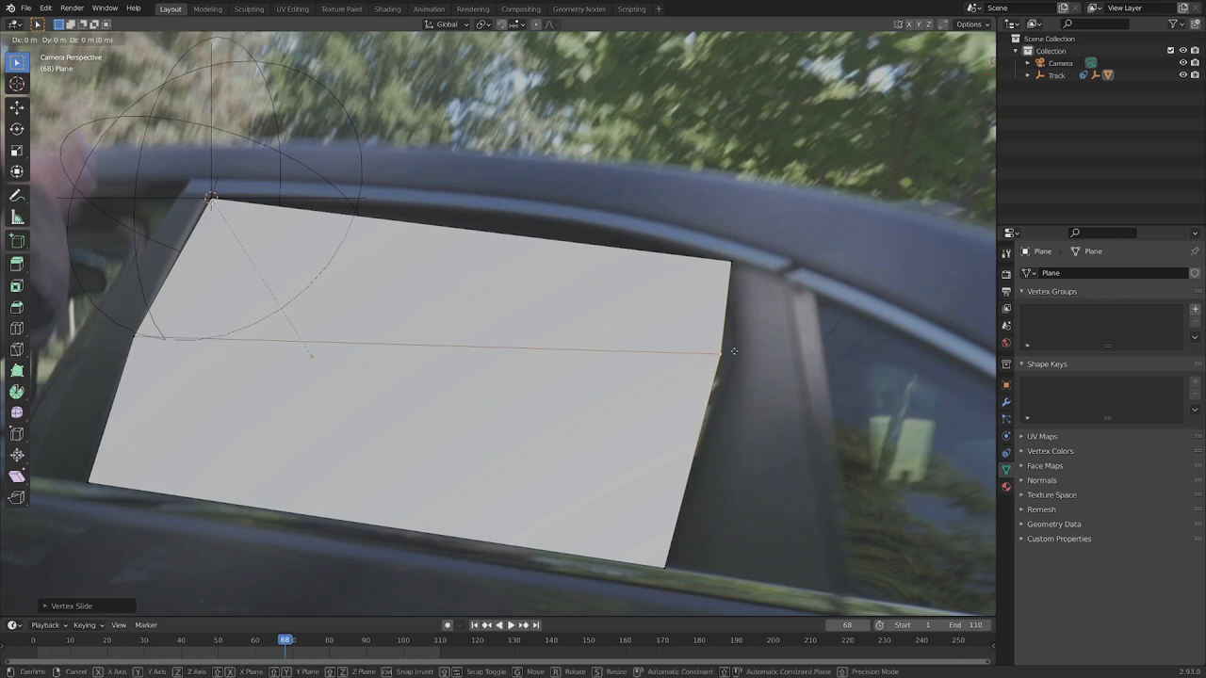
key("x")
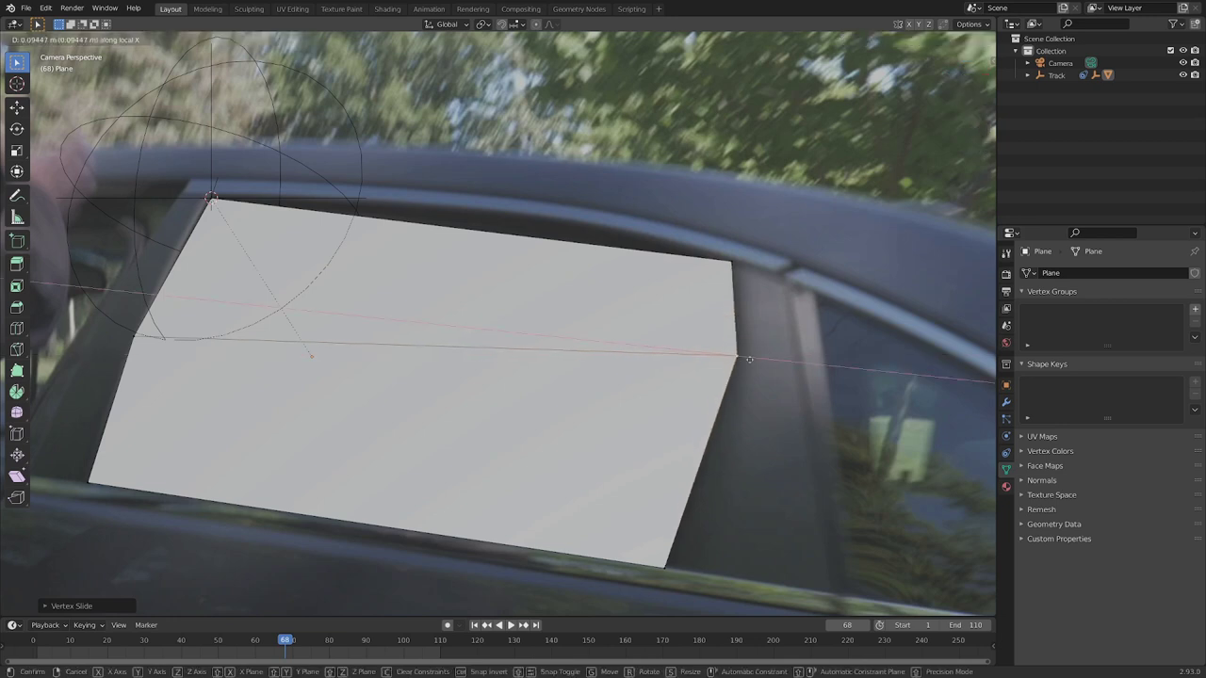
left_click(749, 359)
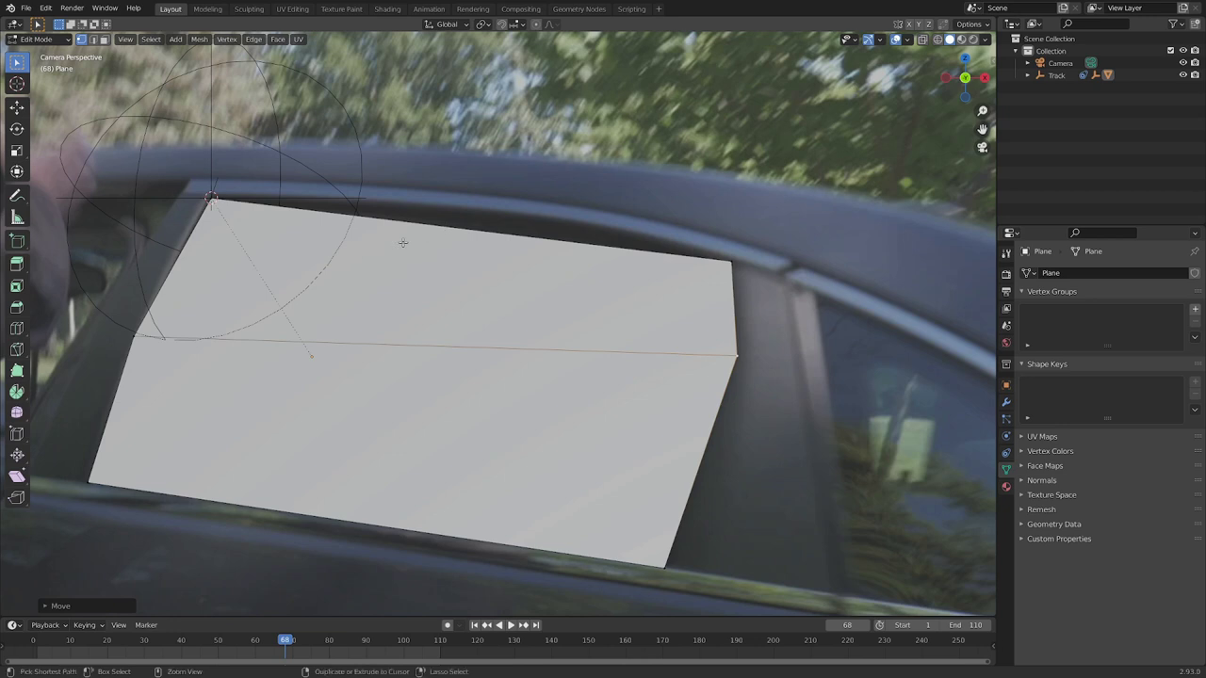
Step: Add one crosswise loop cut midway along the plane and vertex-slide its upper end, unclamped, up to the window's top frame
key("ctrl+r")
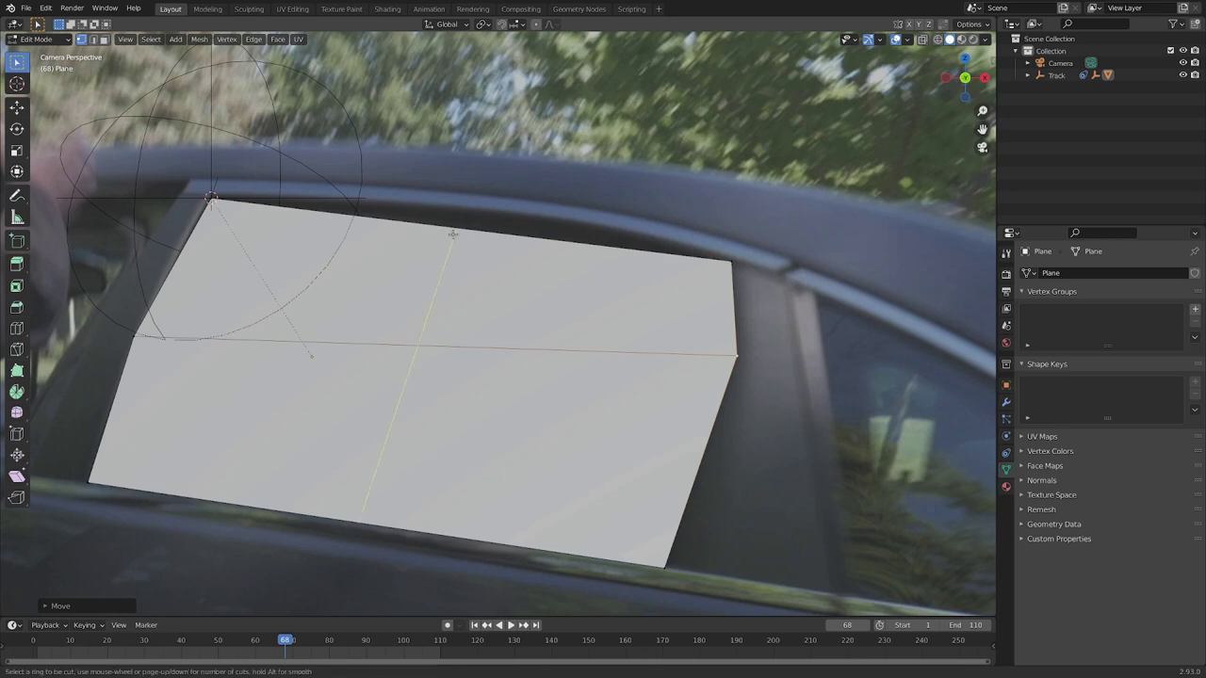
left_click(453, 234)
left_click(463, 233)
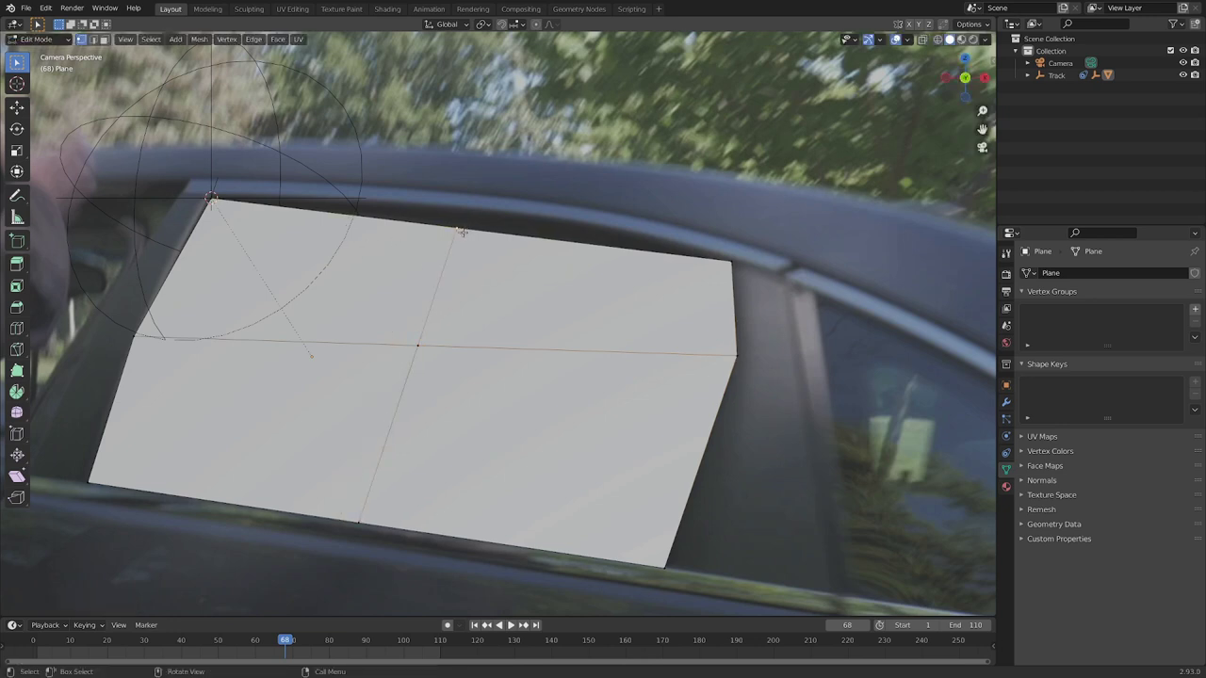
key("g")
key("g")
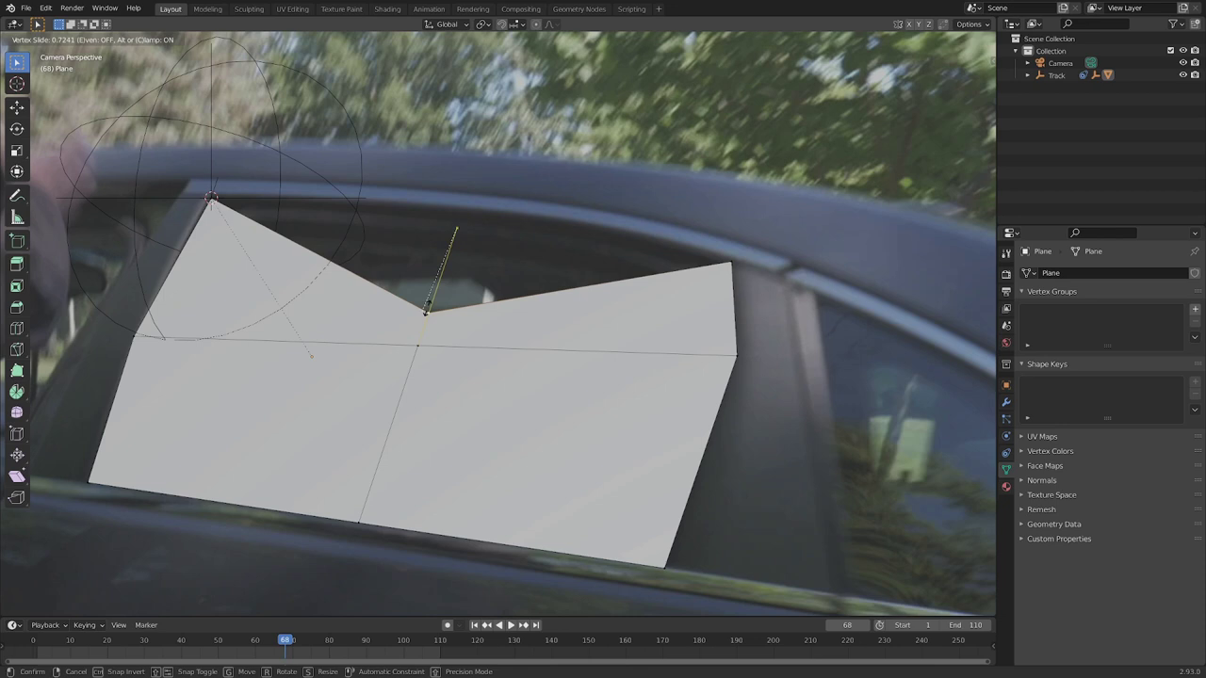
key("c")
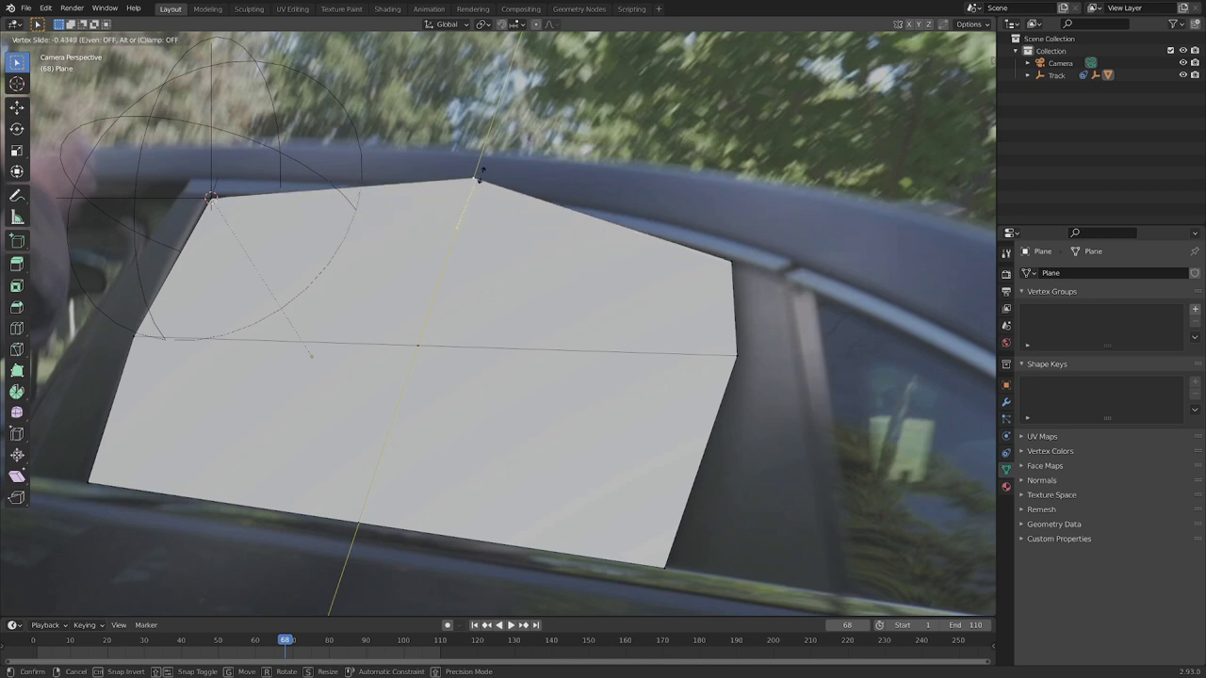
left_click(469, 202)
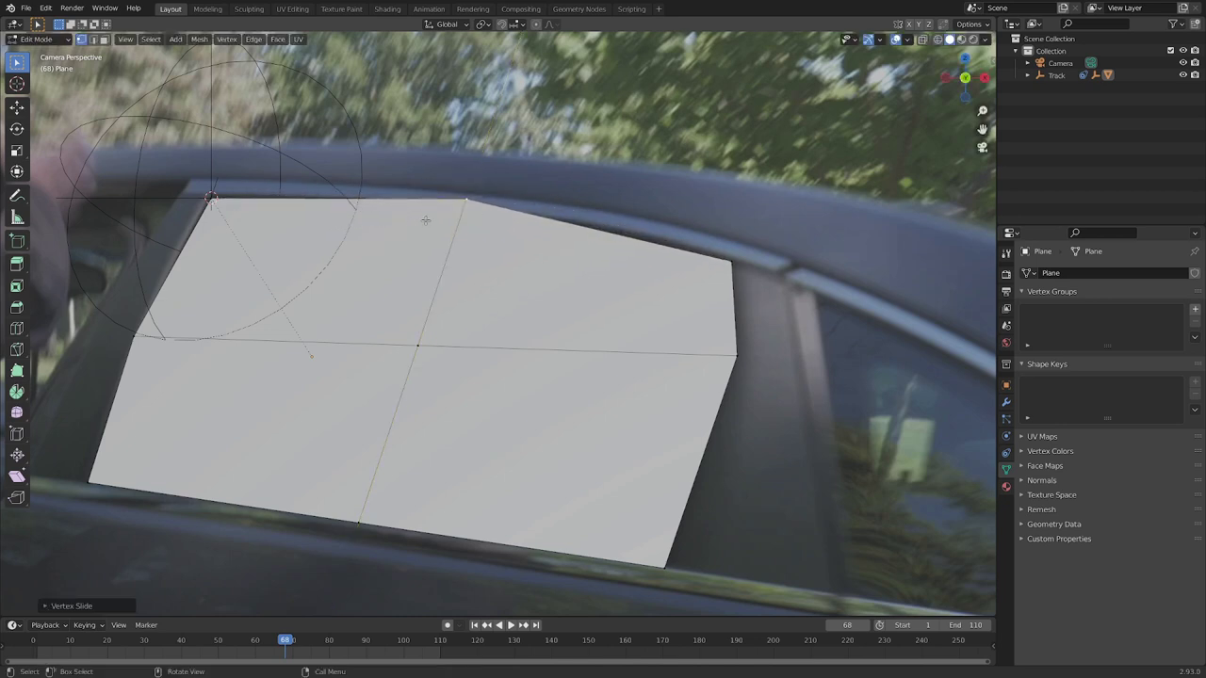
Step: Bevel the crosswise edge loop with 4 segments across roughly the middle half of the plane to round the upper edge
left_click(508, 245)
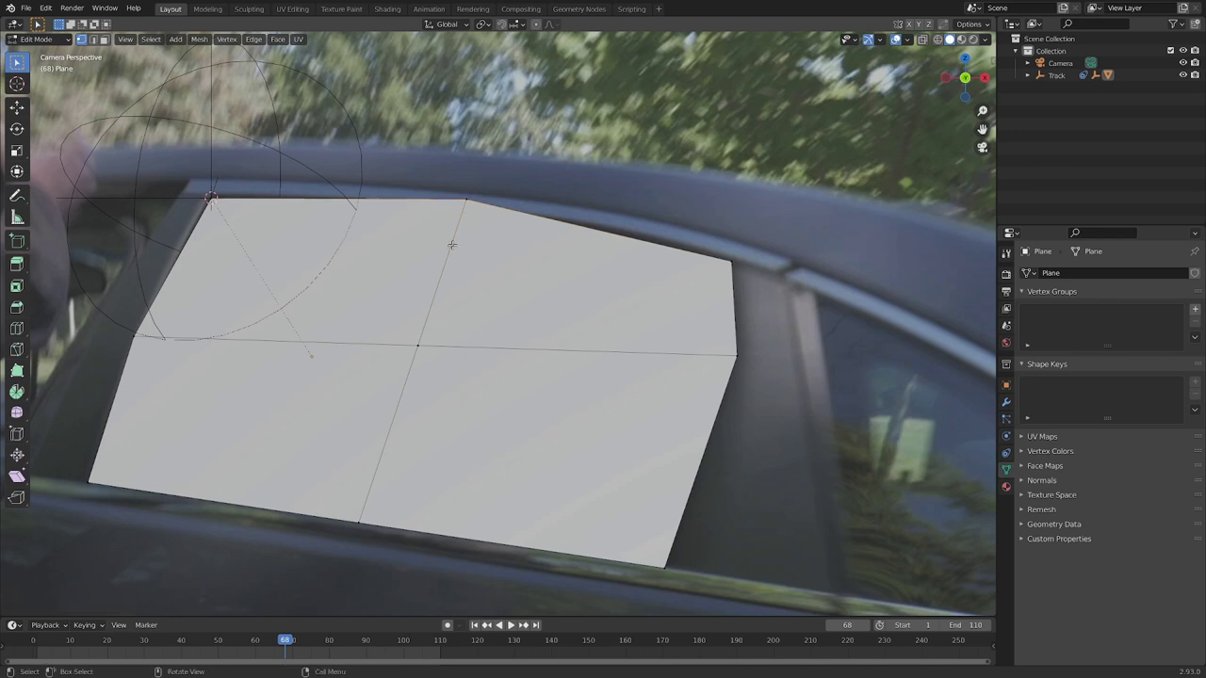
left_click(442, 272, "alt")
left_click(438, 293, "alt")
key("ctrl+b")
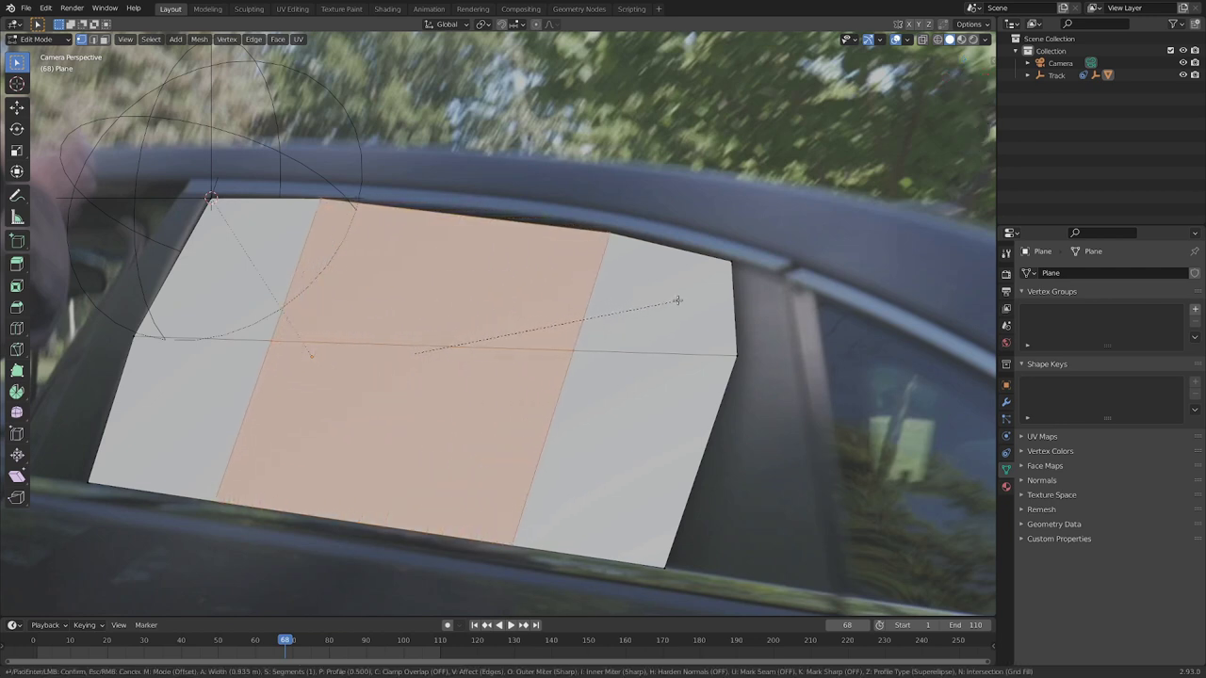
scroll(680, 302, "up", 1)
scroll(680, 301, "up", 2)
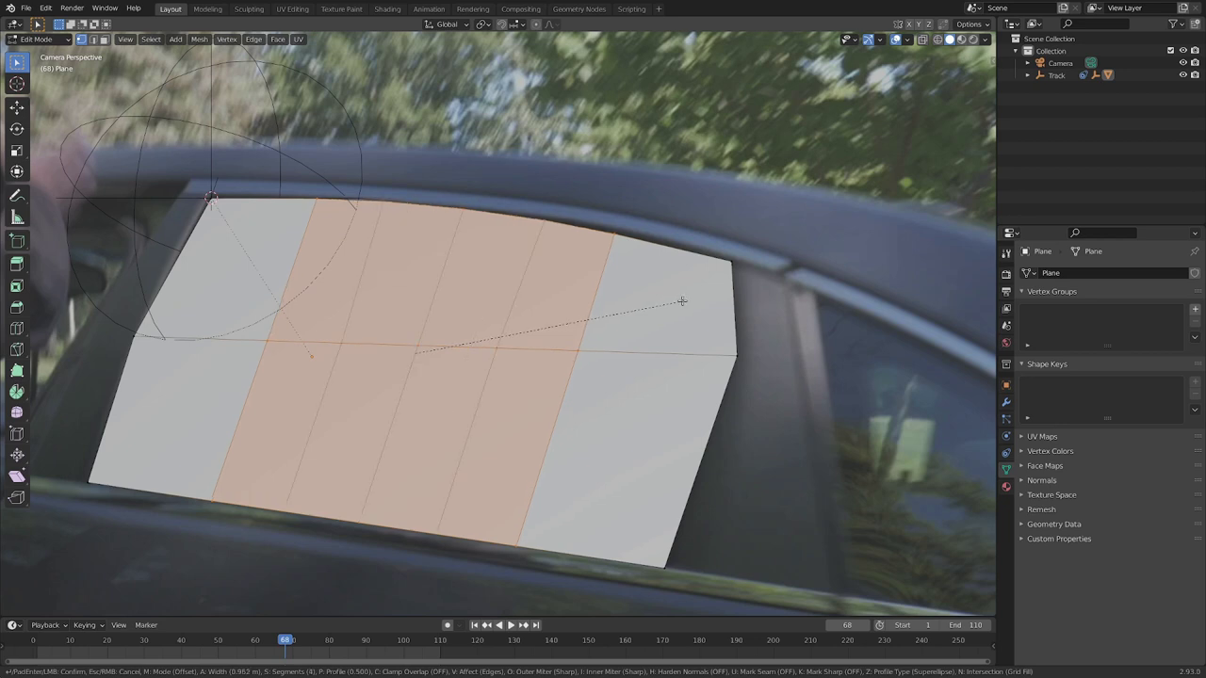
left_click(686, 300)
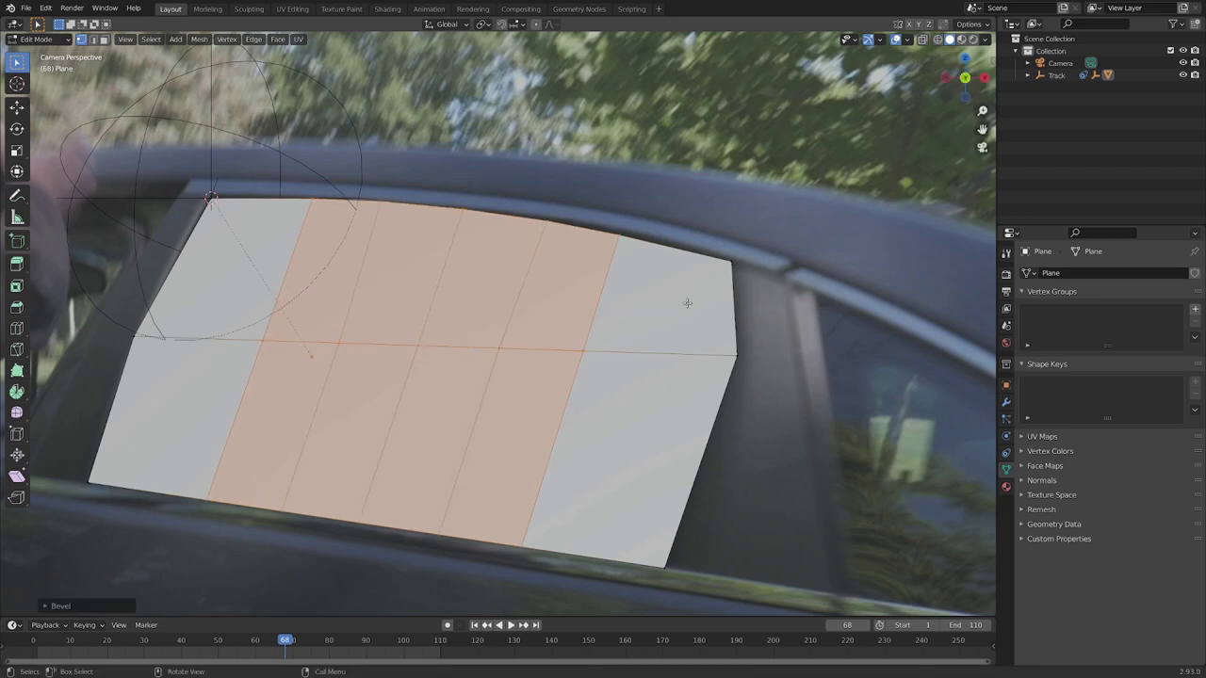
Step: Bevel the lengthwise middle edge loop with 2 segments and a width of about 0.22 m to round the plane's side edges
left_click(646, 352, "alt")
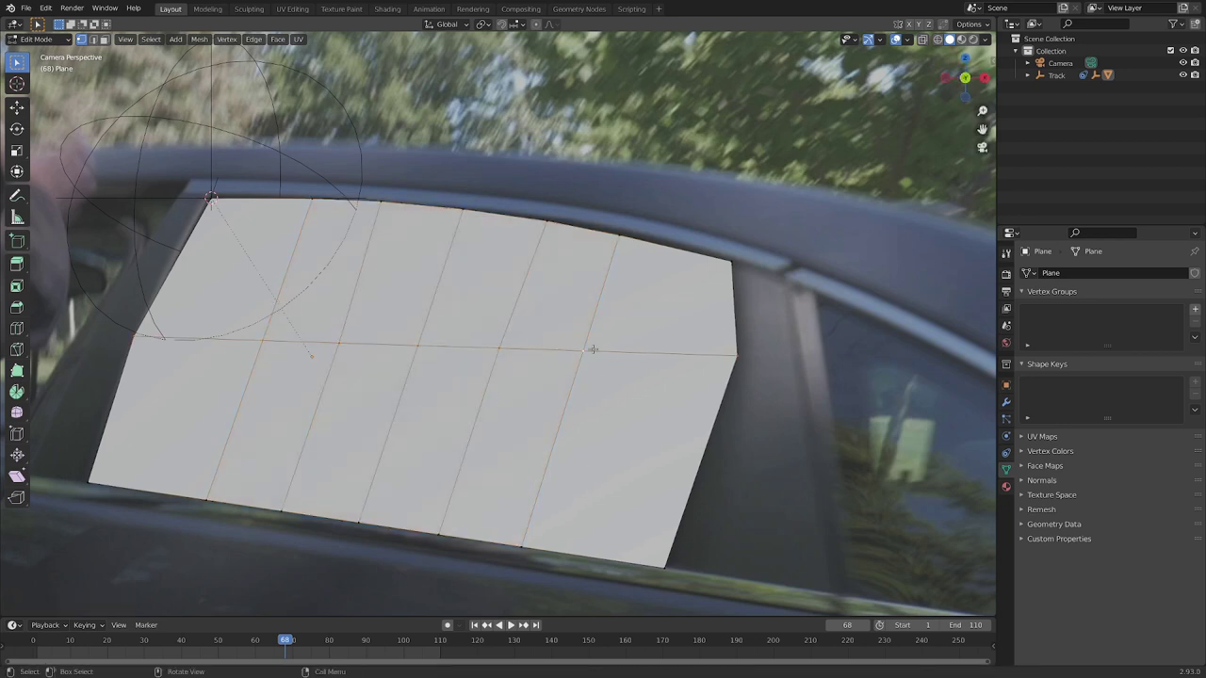
left_click(284, 338, "alt")
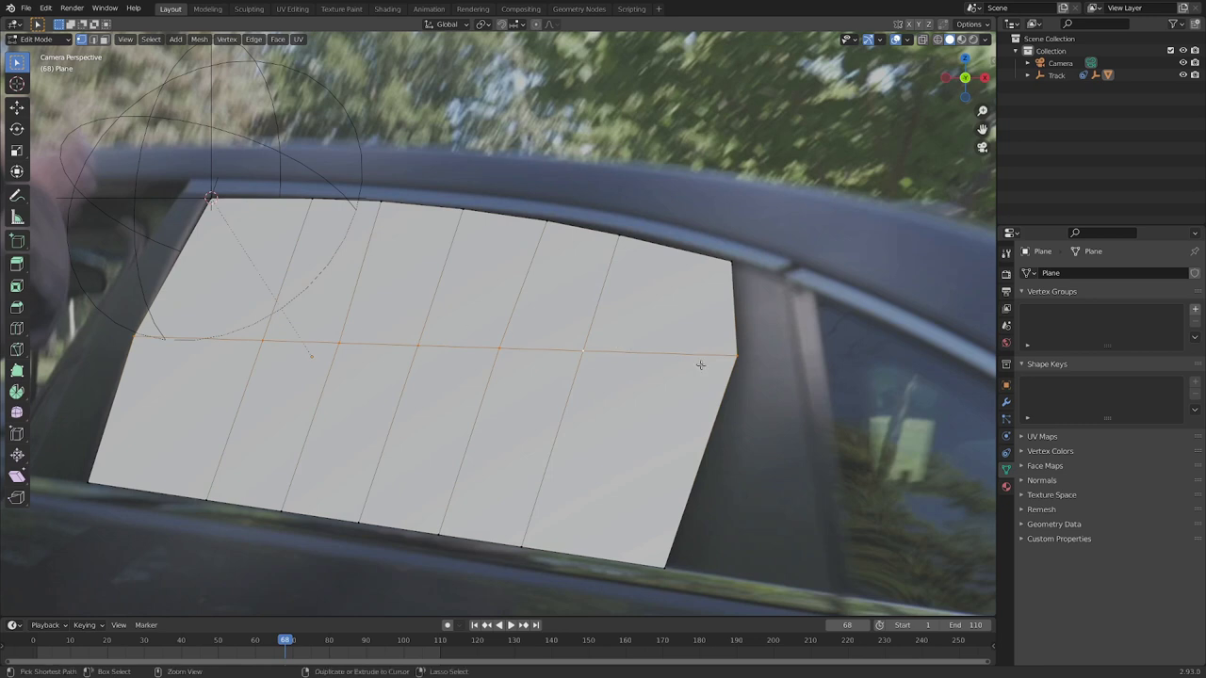
key("ctrl+b")
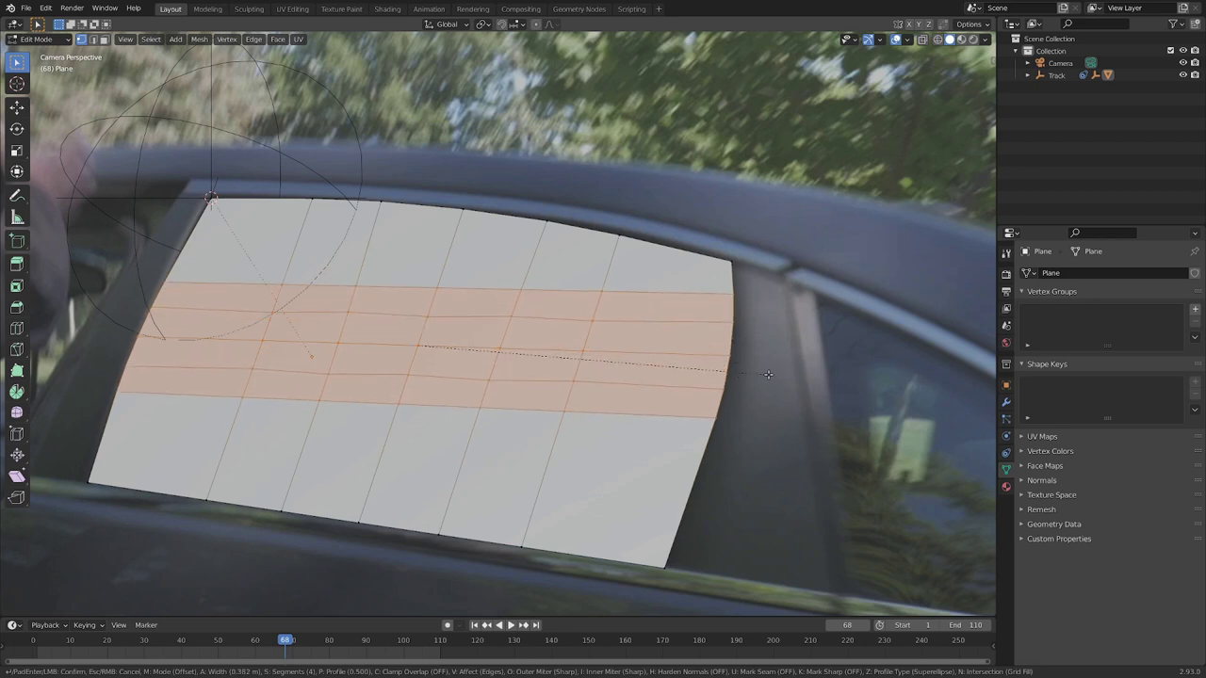
scroll(768, 374, "down", 2)
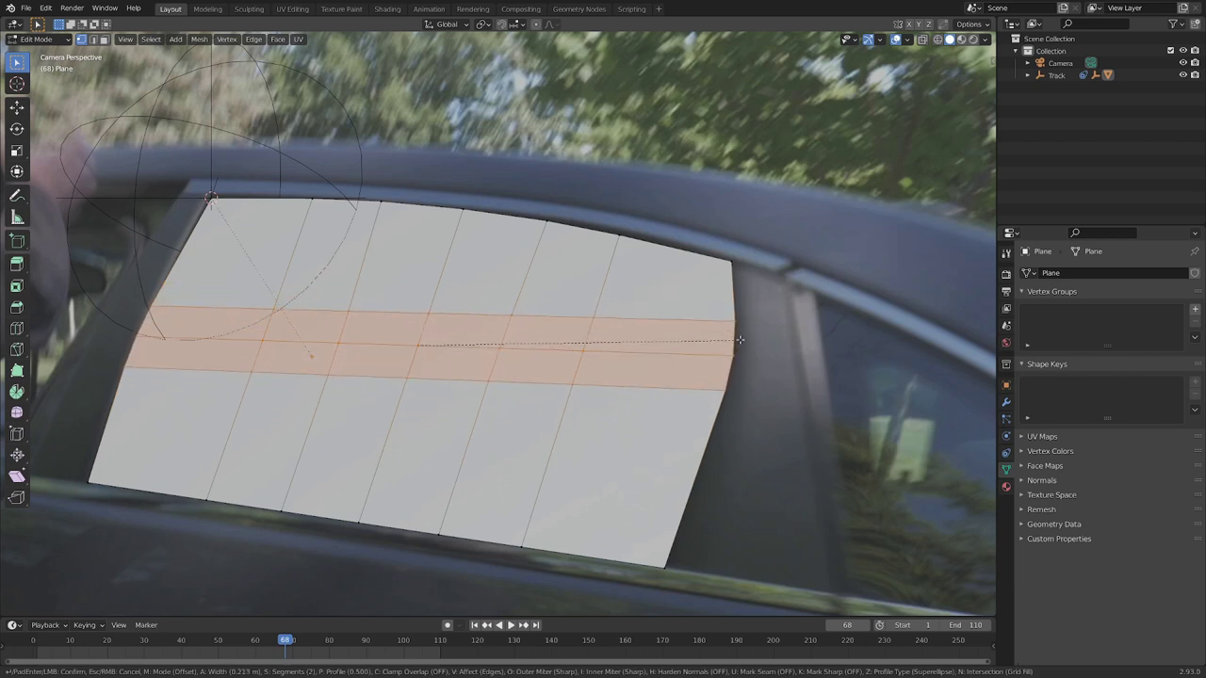
left_click(739, 342)
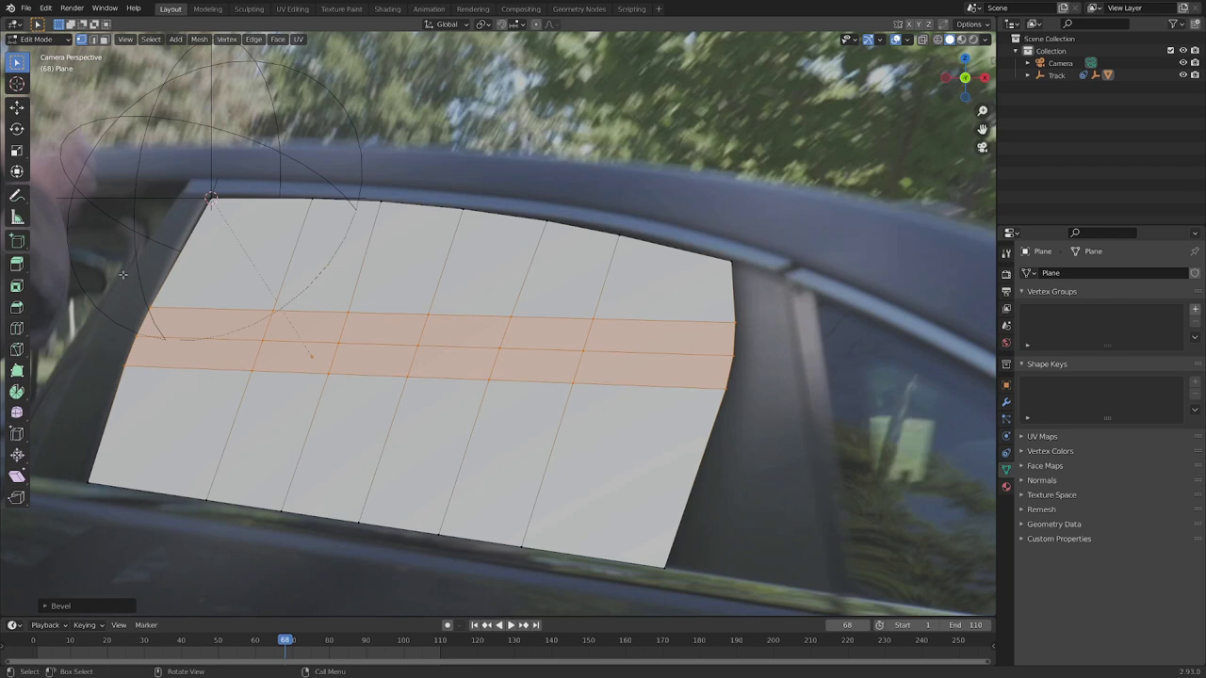
Step: Edge-slide the two frontmost vertices of the upper lengthwise loop upward and those of the lower loop downward to match the front pillar
left_click_drag(117, 273, 299, 322)
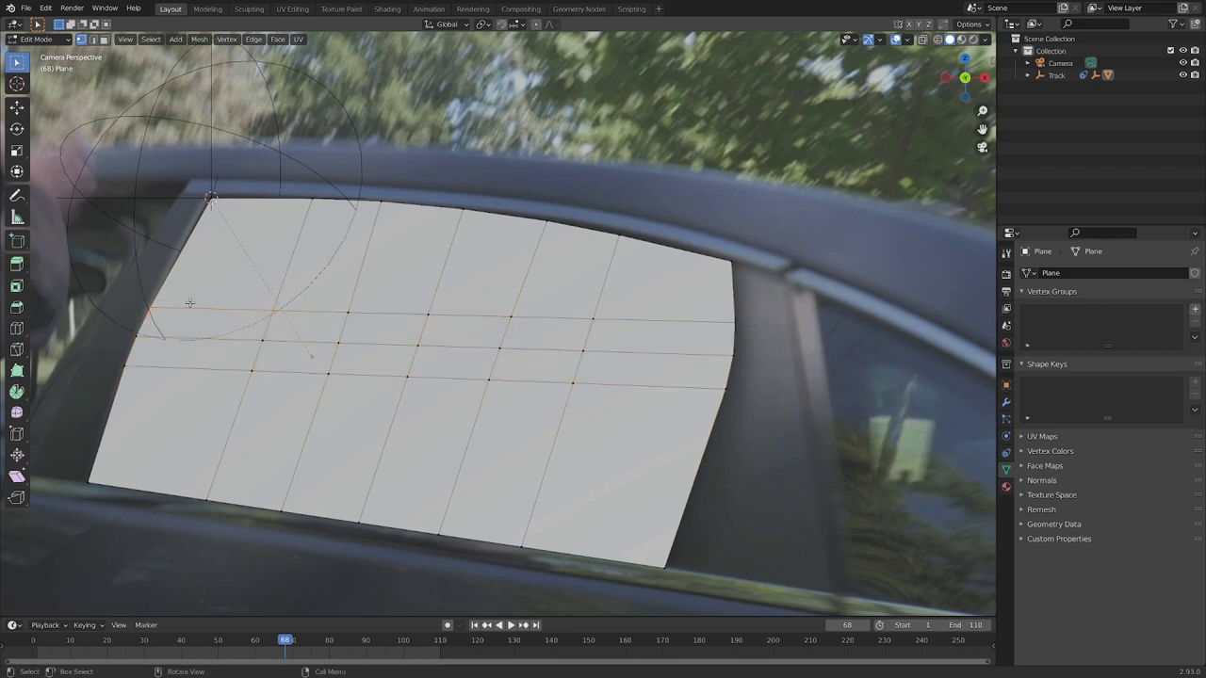
key("g")
key("g")
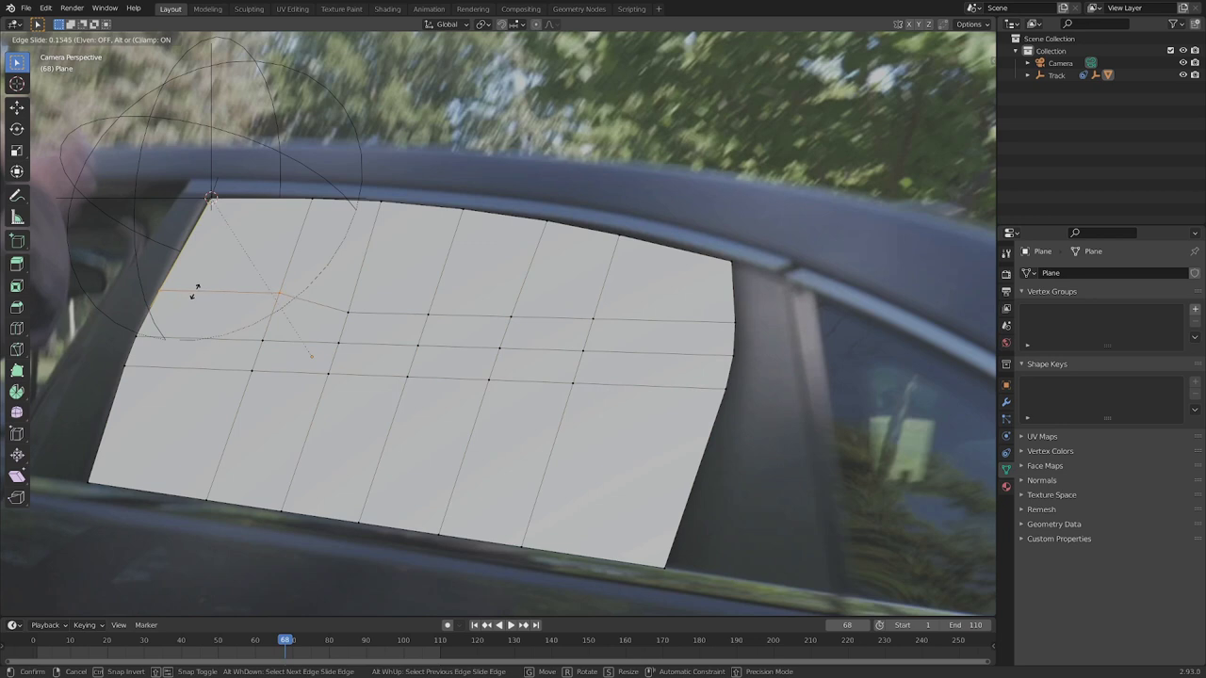
left_click(198, 282)
left_click(110, 373)
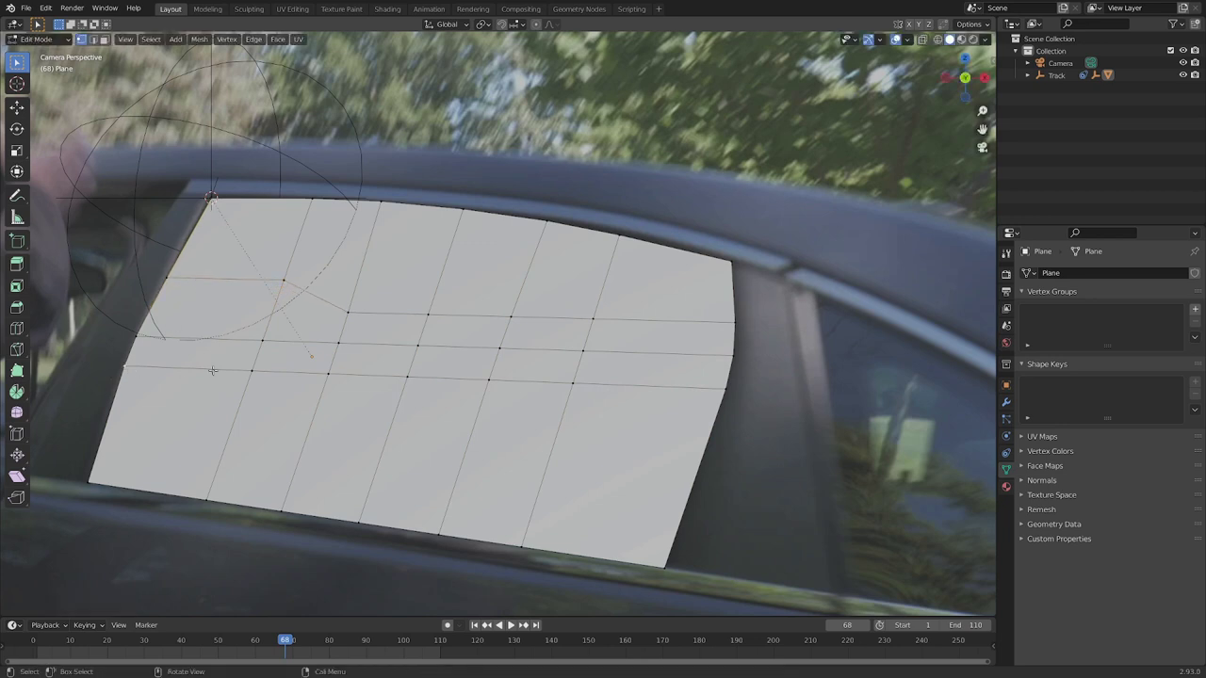
key("g")
key("g")
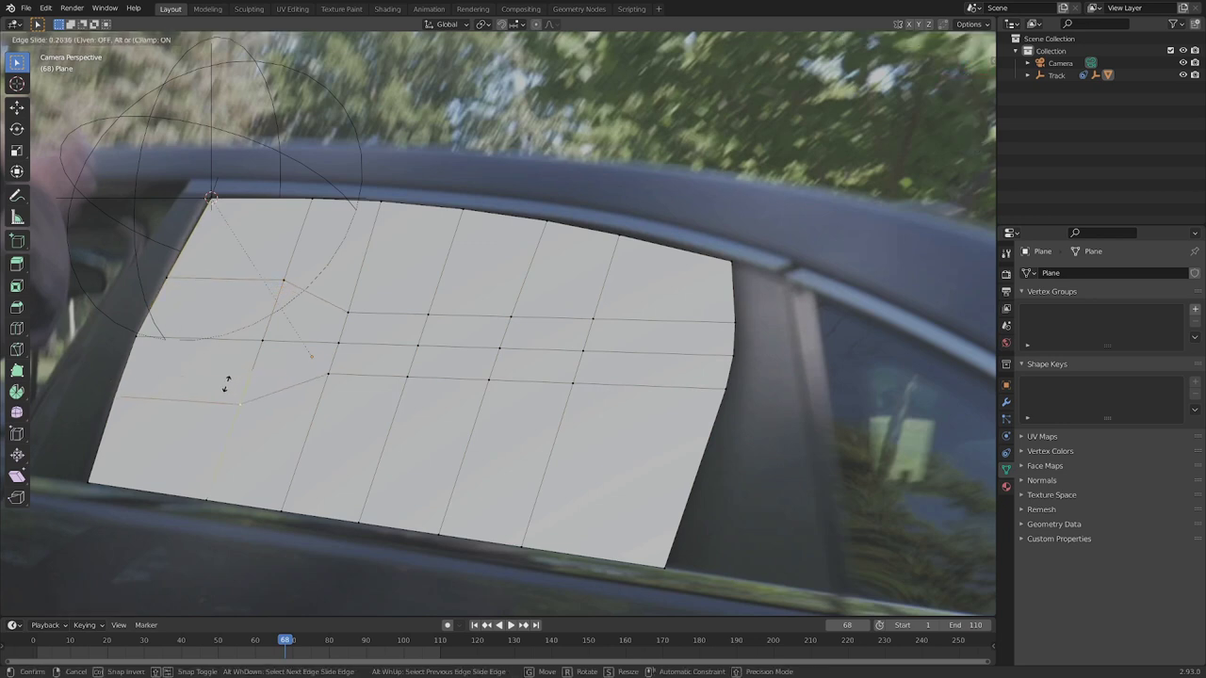
left_click(226, 384)
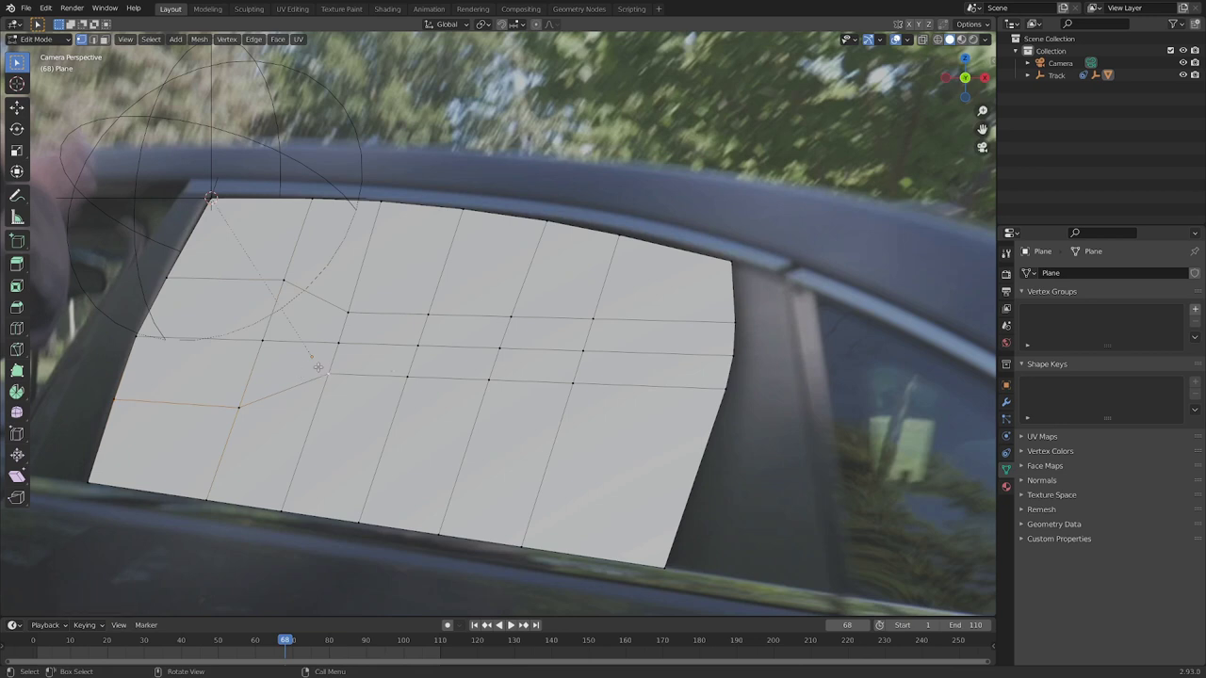
Step: Vertex-slide the neighbouring inner vertices of the upper and lower lengthwise loops so both lines taper smoothly towards the rear
left_click(319, 368)
key("g")
key("g")
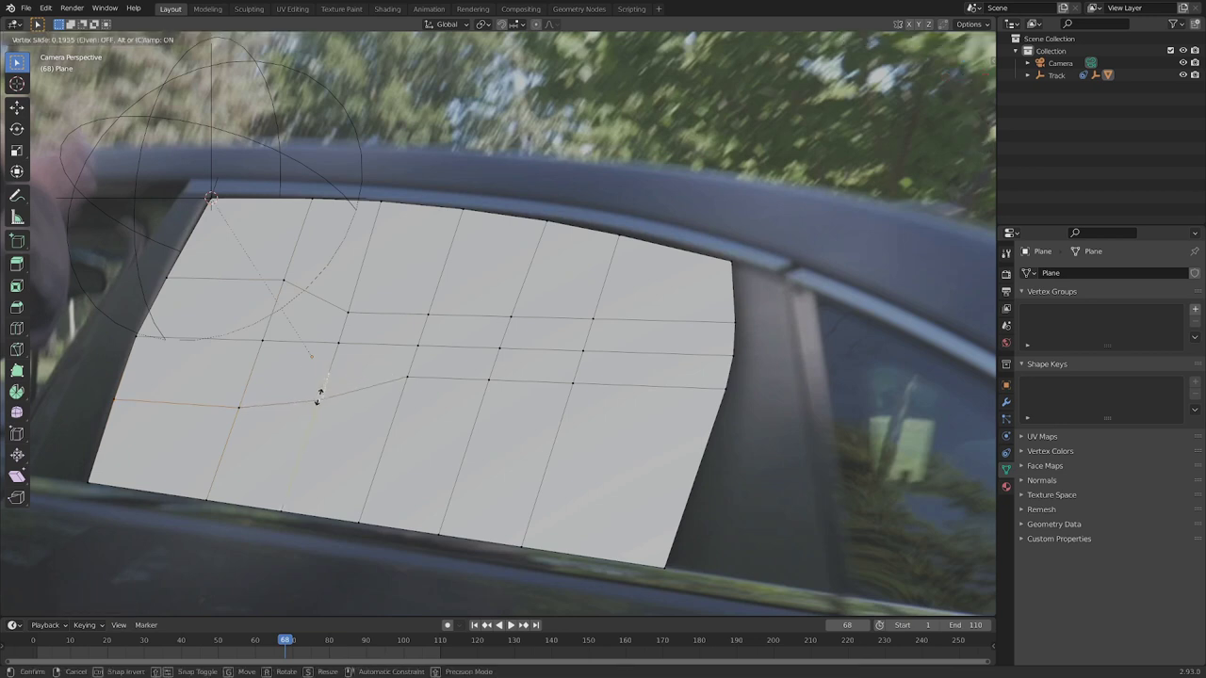
left_click(319, 397)
left_click(348, 309)
key("g")
key("g")
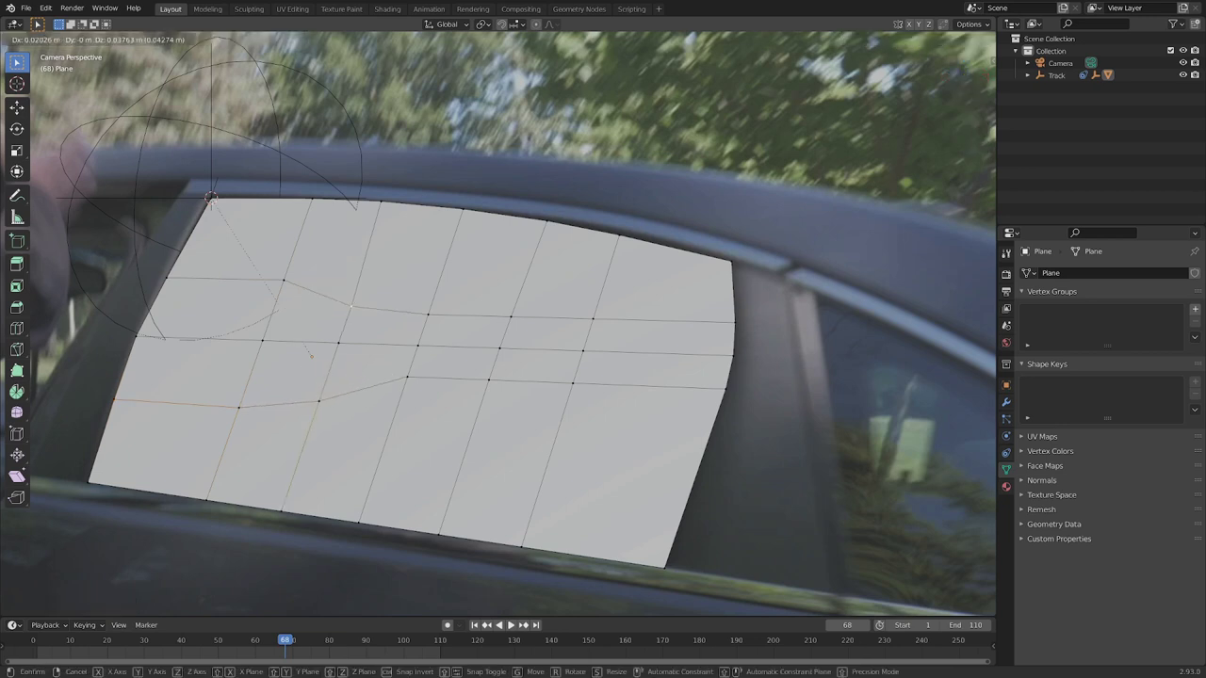
left_click(353, 285)
left_click(429, 314)
key("g")
key("g")
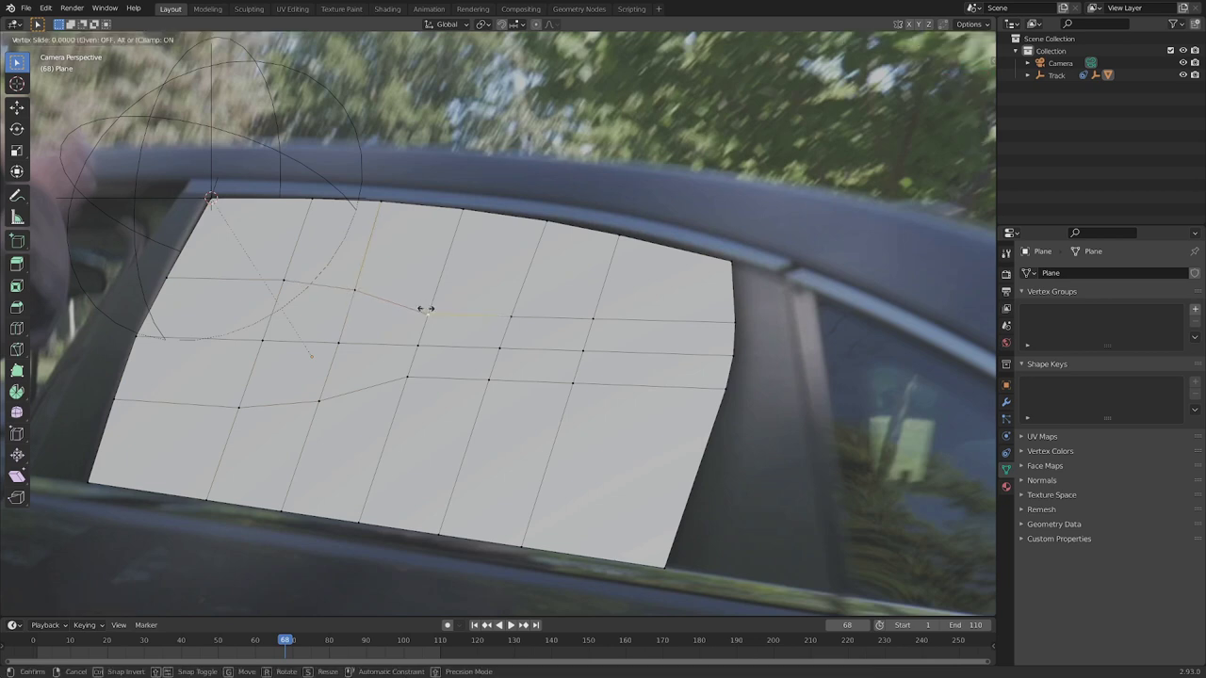
left_click(634, 358)
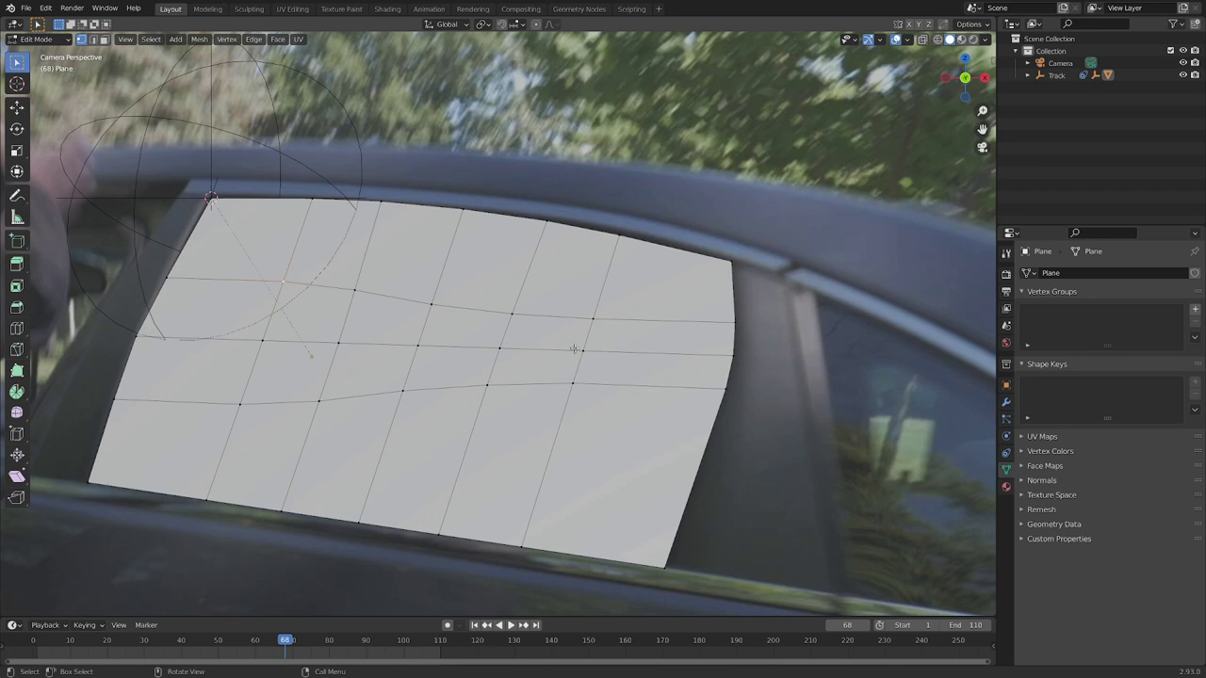
Step: Return to Object Mode, leave the camera view, and select the sphere empty at the plane's upper front corner
key("Tab")
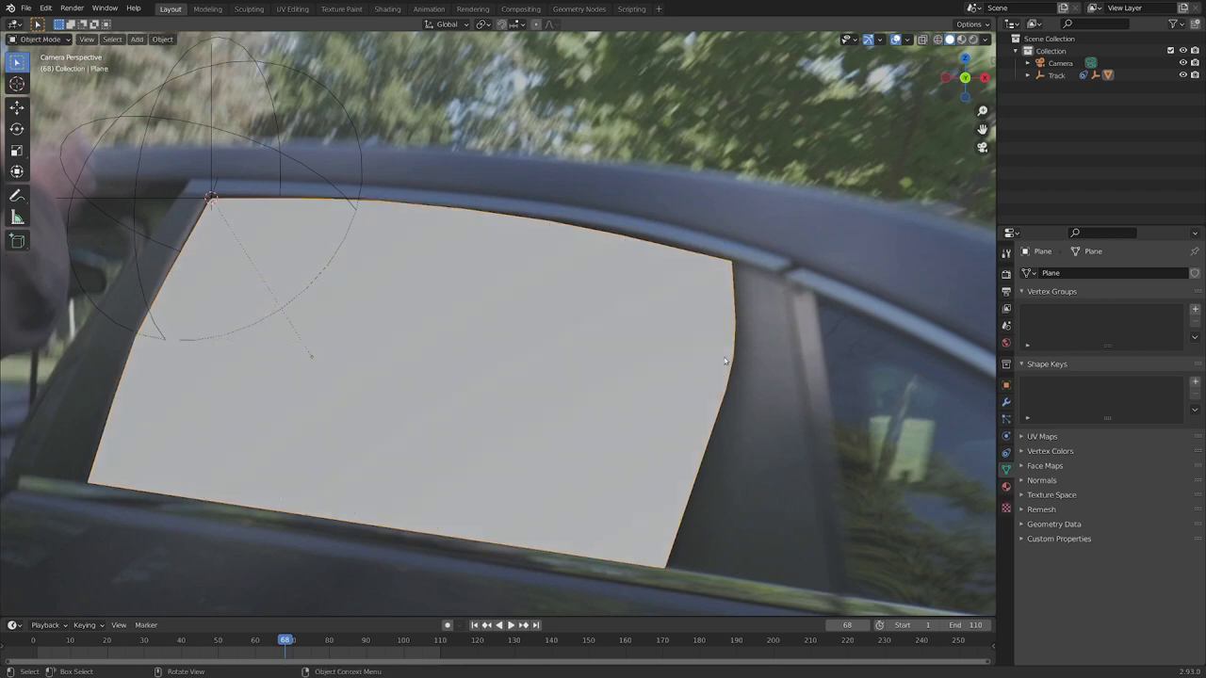
scroll(690, 281, "down", 3)
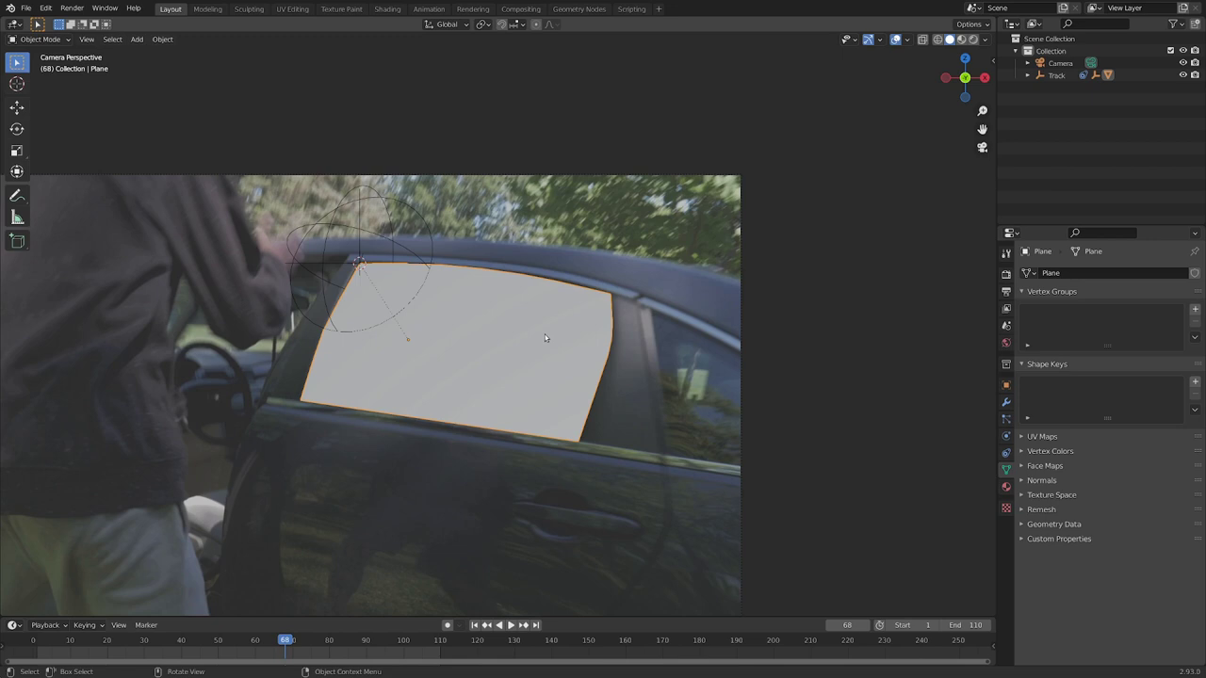
middle_click_drag(545, 335, 538, 337)
mouse_move(475, 328)
middle_mouse_down()
mouse_move(506, 323)
mouse_move(444, 393)
mouse_move(457, 323)
middle_mouse_up()
left_click(463, 313)
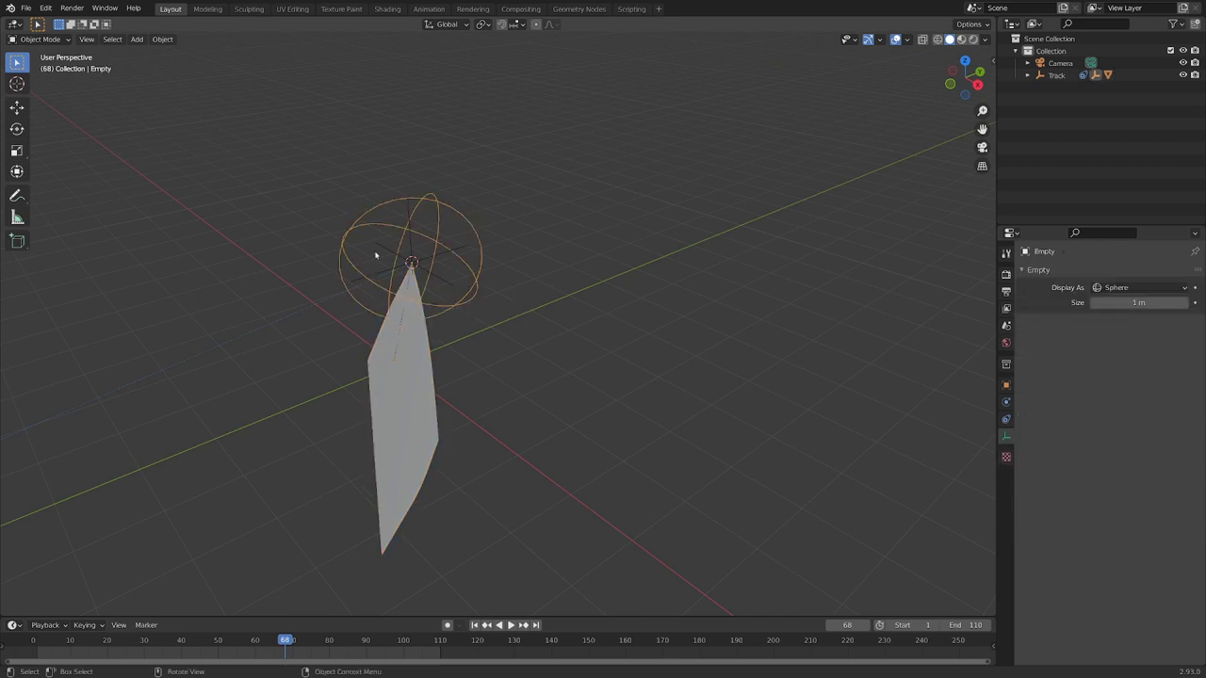
scroll(414, 268, "up", 3)
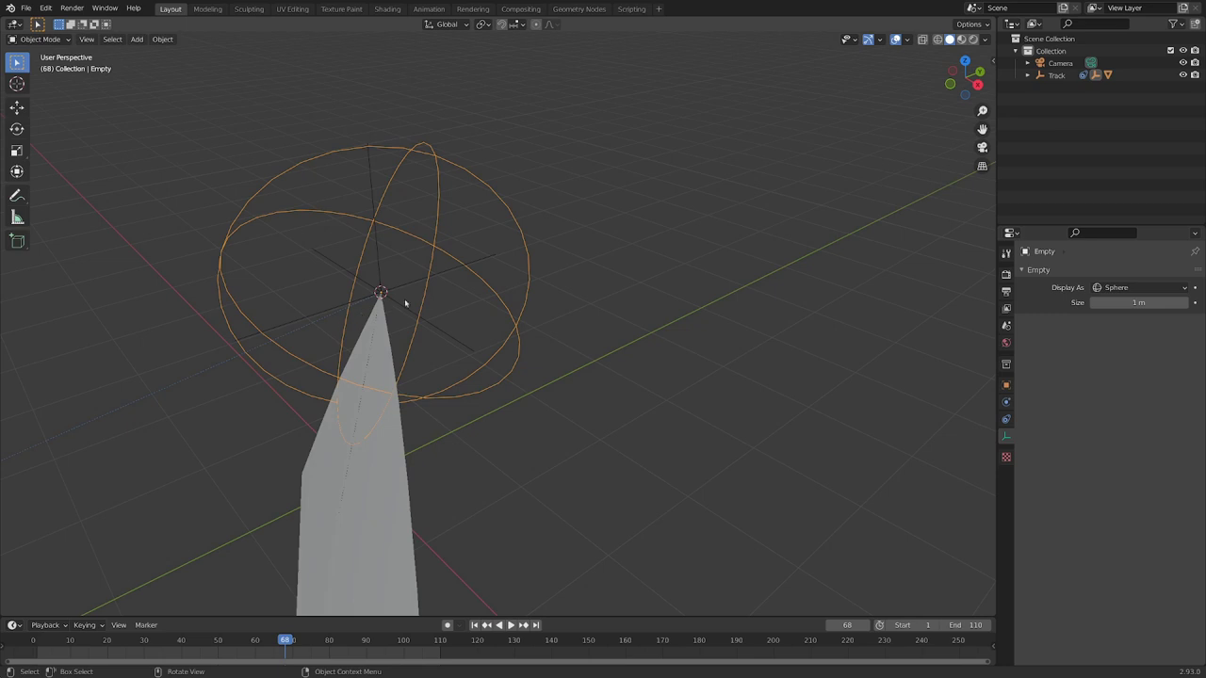
Step: Add a lattice at the sphere empty and copy the empty's rotation onto it
middle_click_drag(406, 303, 554, 287)
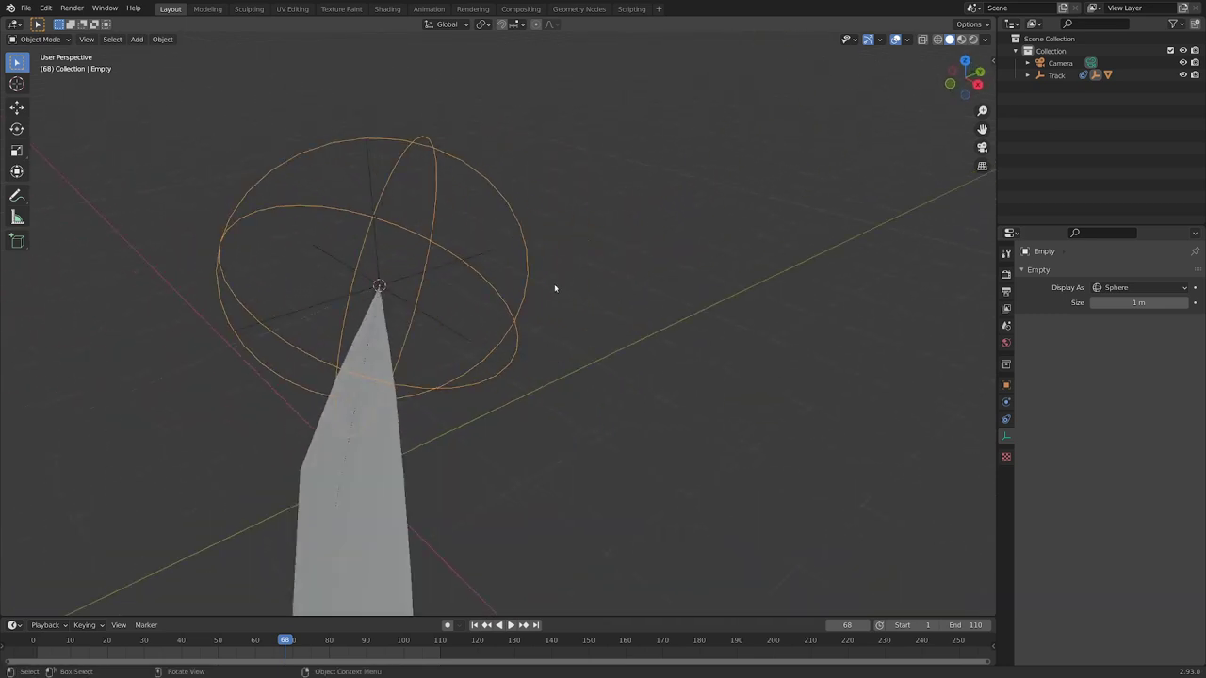
key("shift+a")
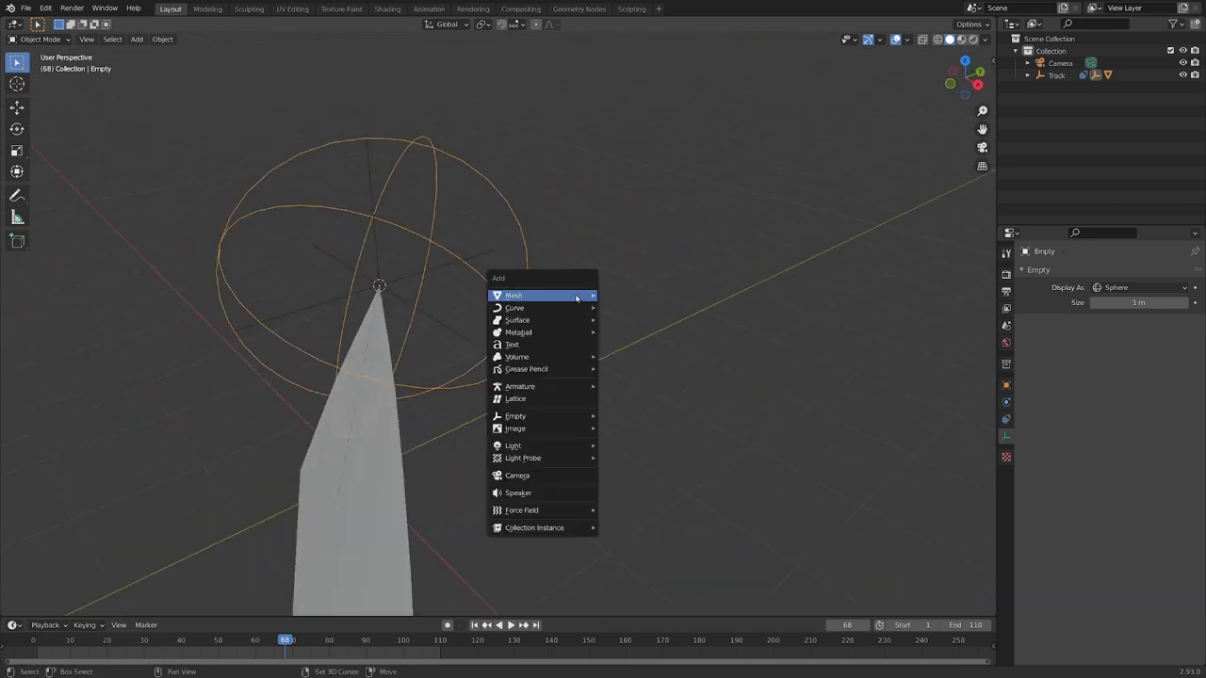
left_click(570, 400)
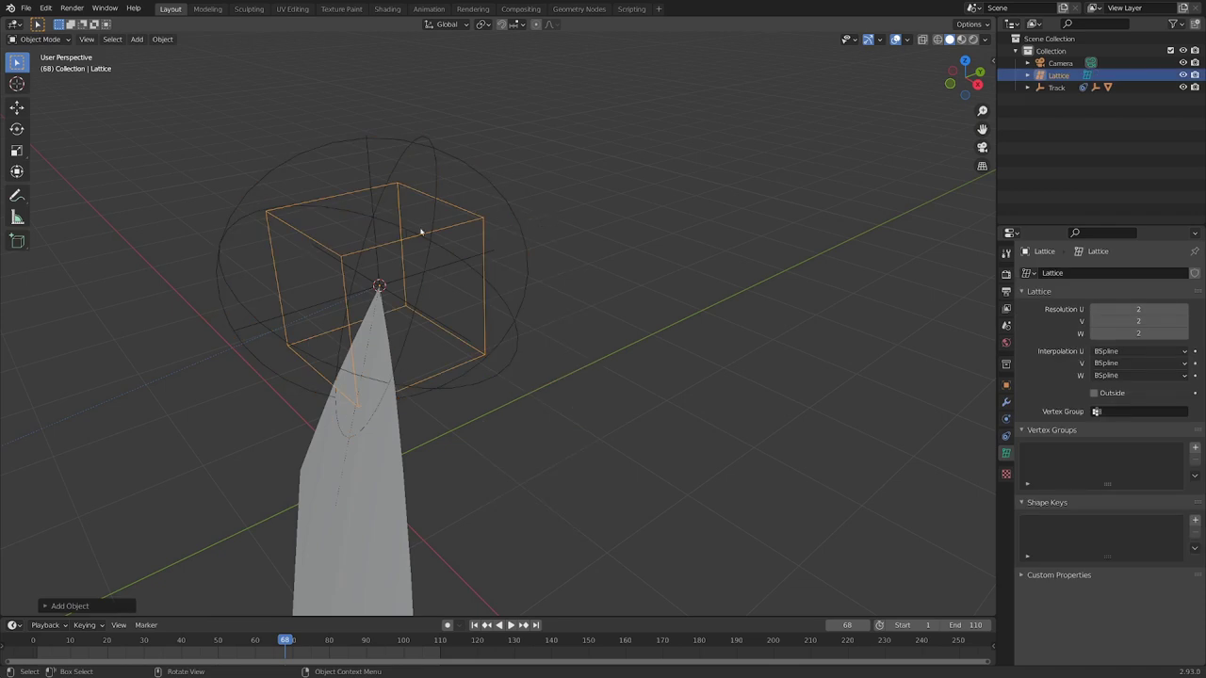
left_click(498, 184, "shift")
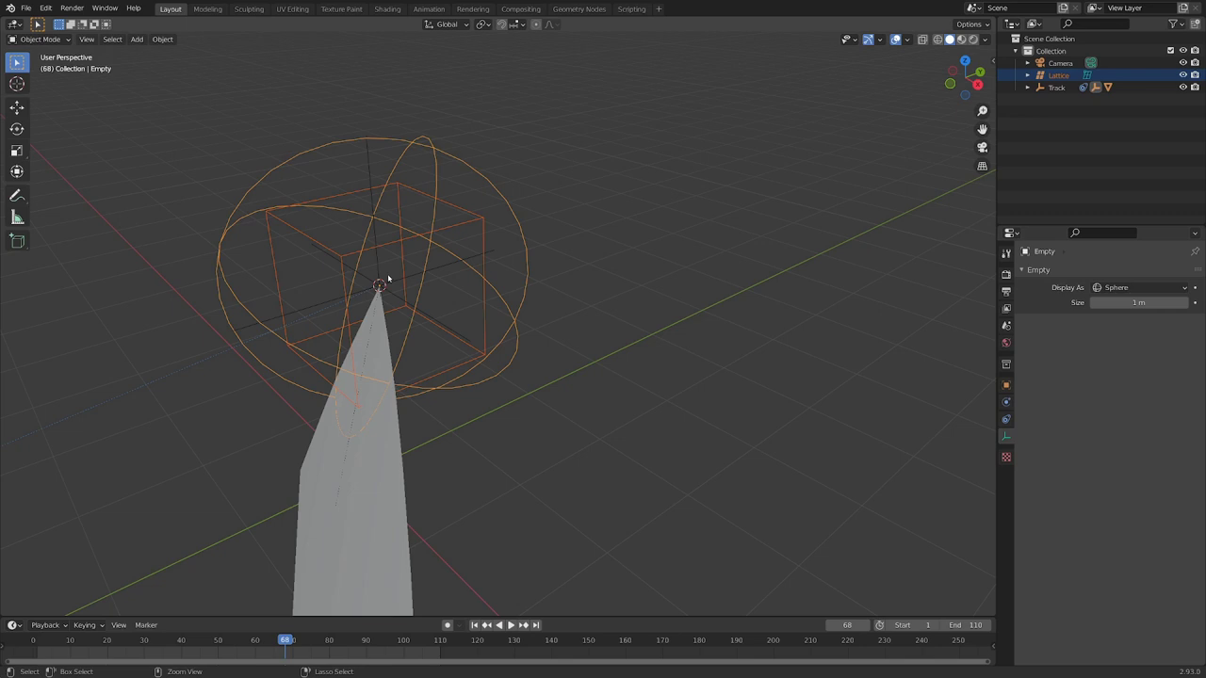
key("ctrl+c")
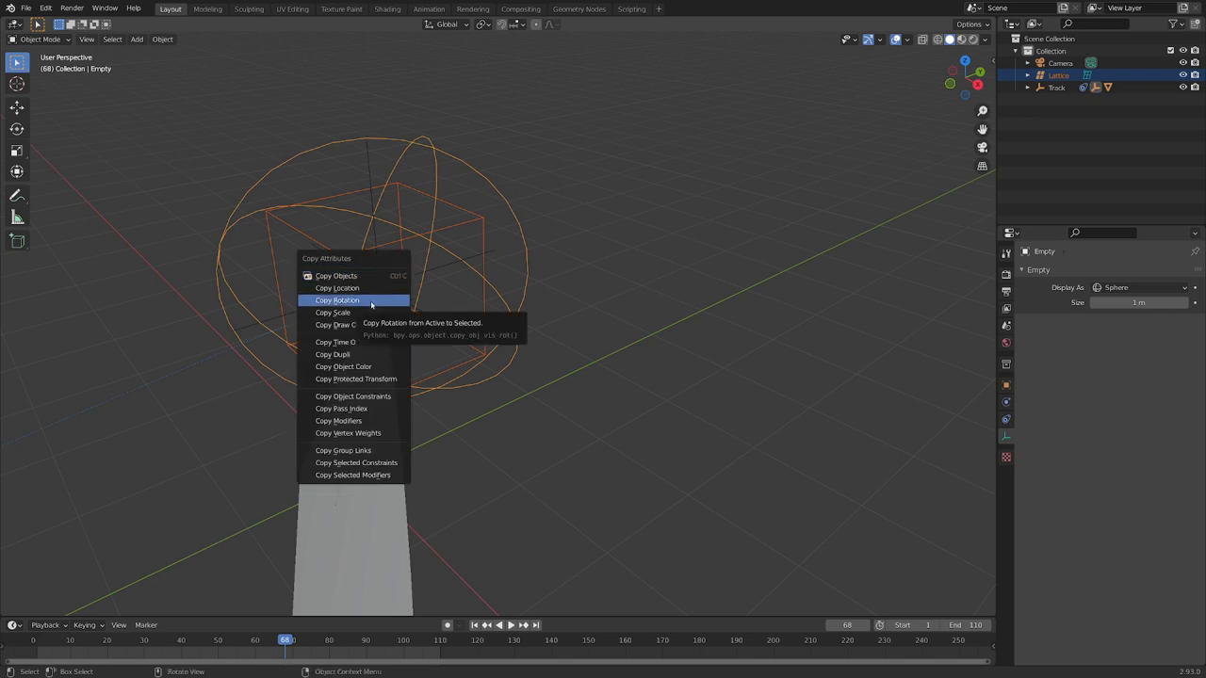
left_click(373, 300)
left_click(450, 270)
Step: Move the lattice with its local Y axis locked so it sits near the middle of the window plane
scroll(434, 282, "down", 4)
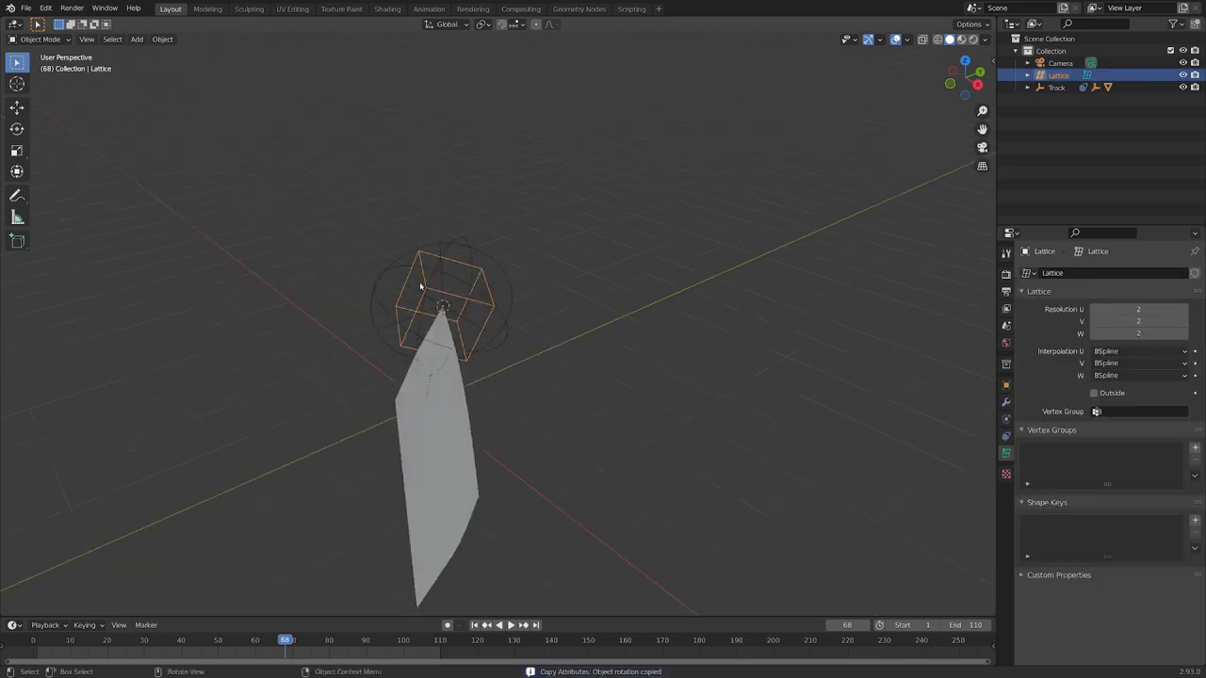
middle_click_drag(423, 286, 333, 269)
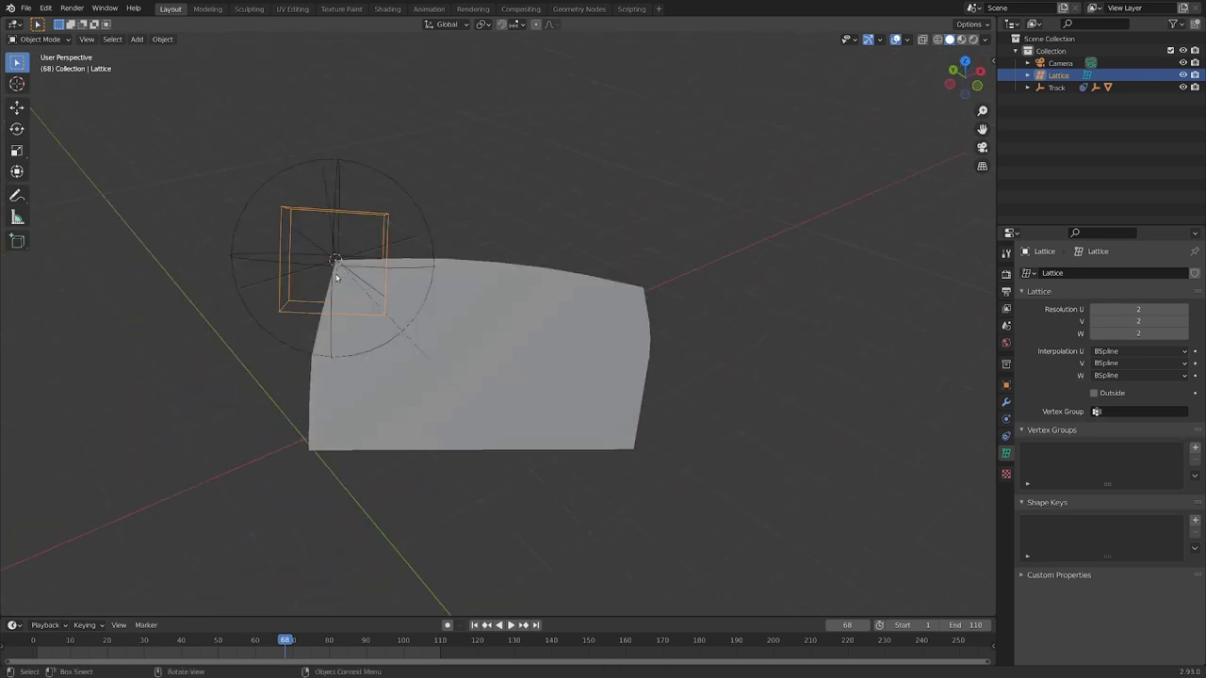
key("g")
key("shift+y")
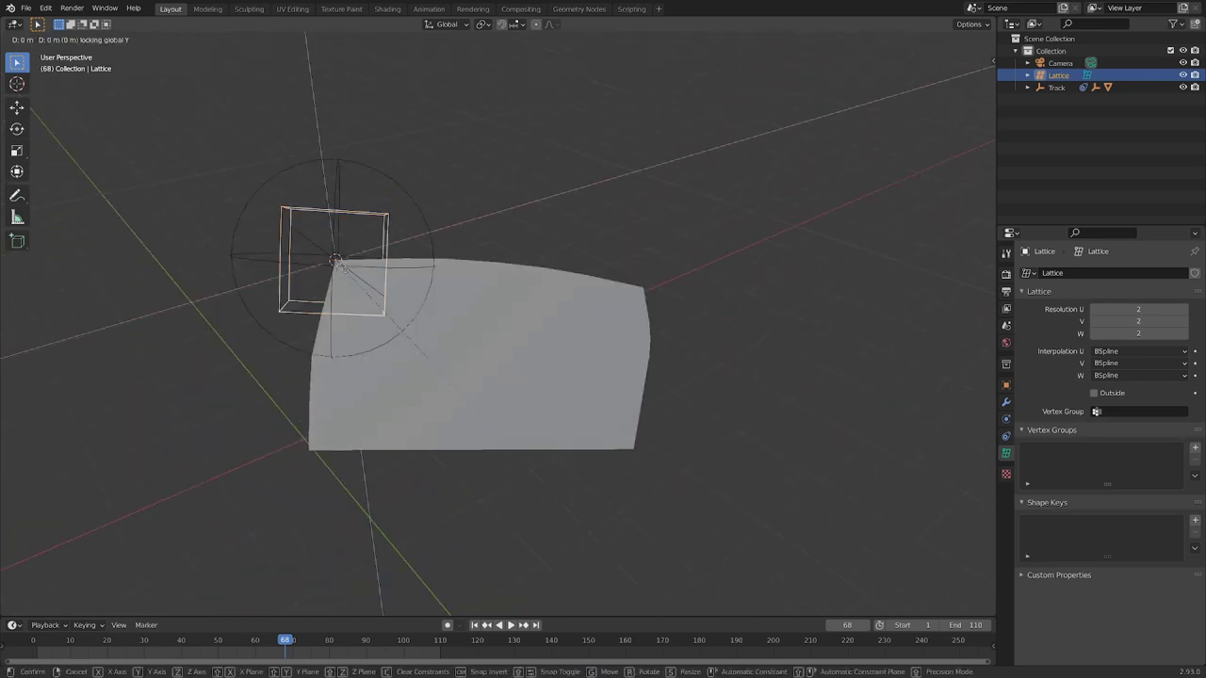
key("y")
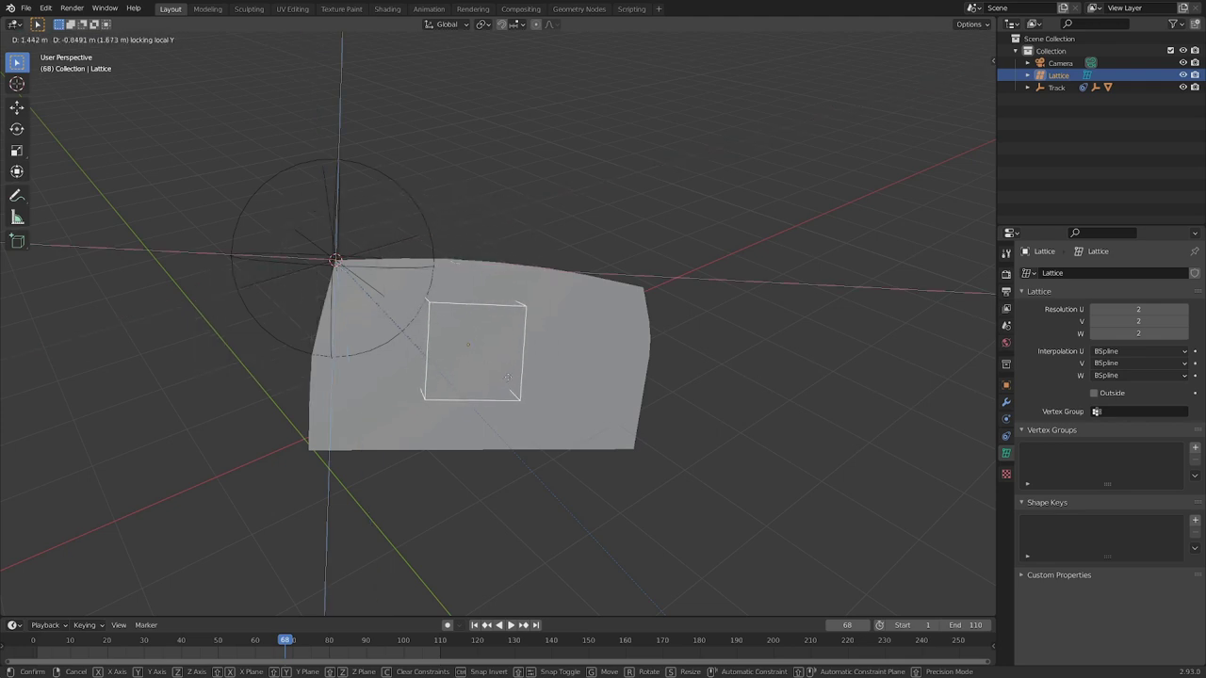
left_click(520, 376)
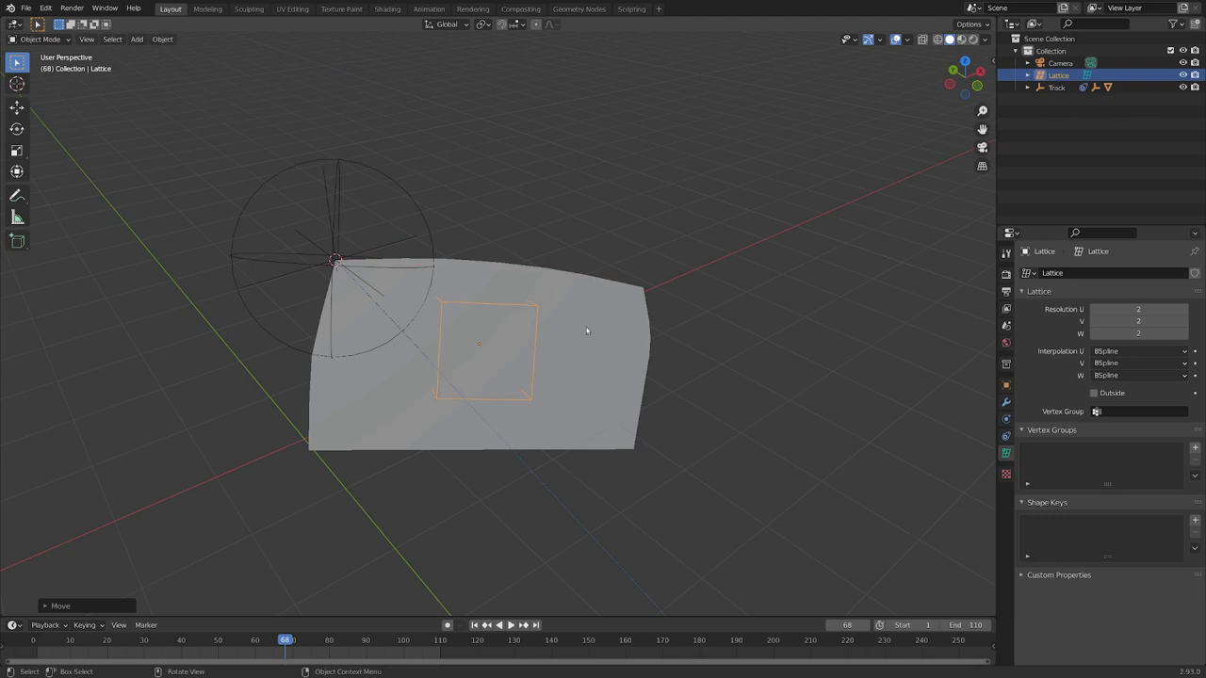
Step: Scale the lattice and stretch it lengthwise until it encloses the whole window plane with a small margin
middle_click_drag(586, 331, 386, 332, "shift")
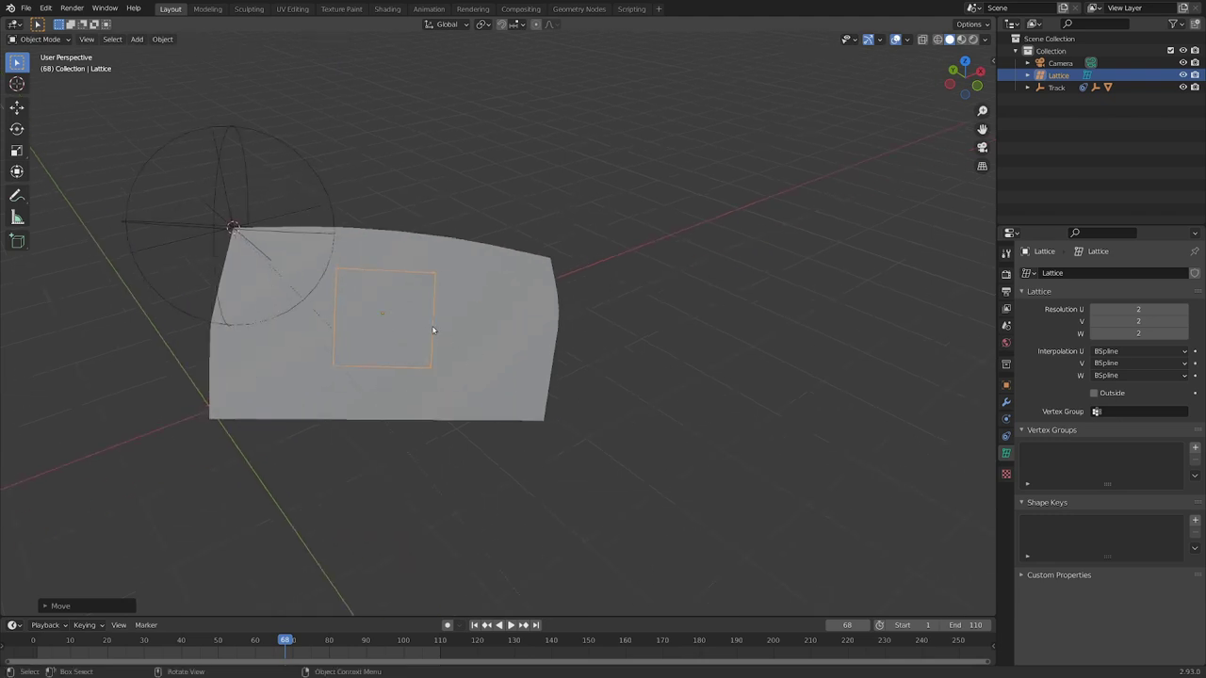
key("s")
left_click(493, 339)
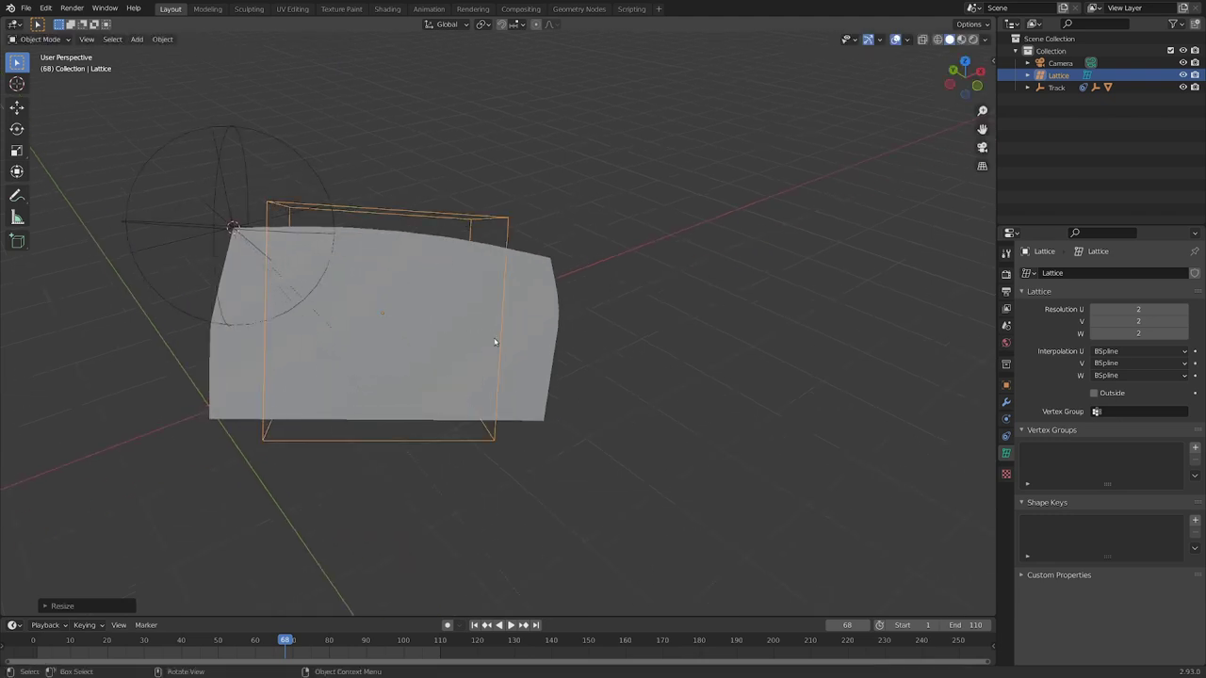
middle_click_drag(493, 339, 399, 318)
key("s")
left_click(519, 332)
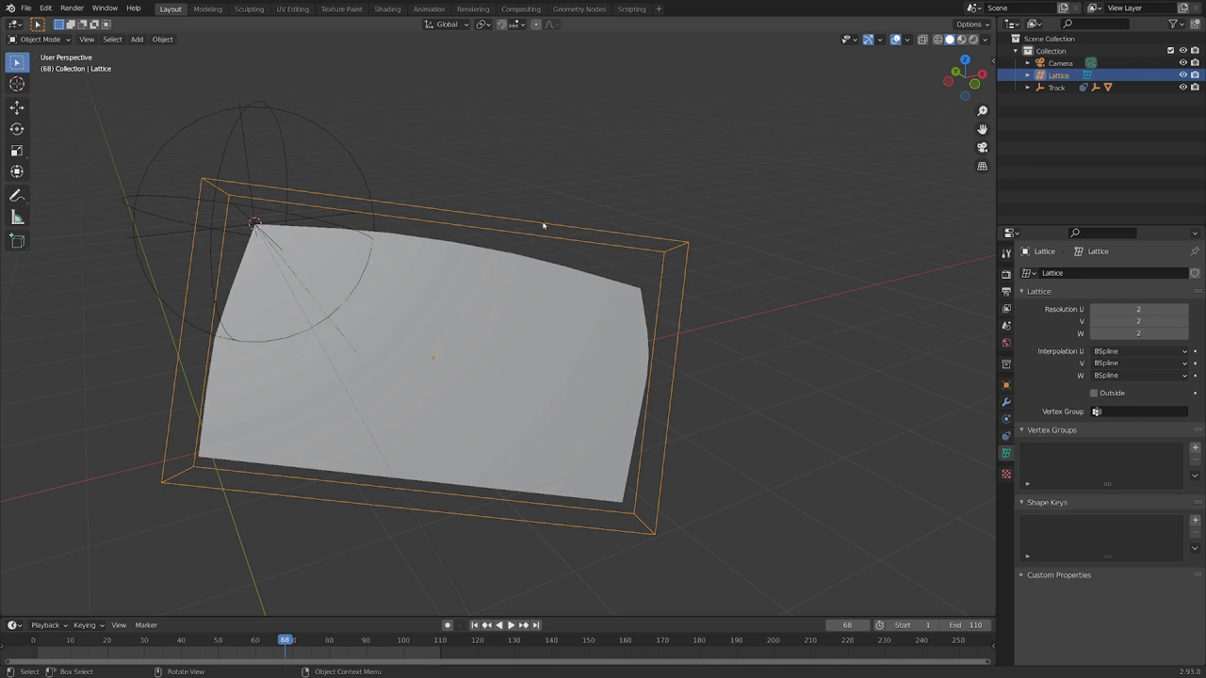
Step: Parent the lattice to the sphere empty using the Object option
left_click(342, 146, "shift")
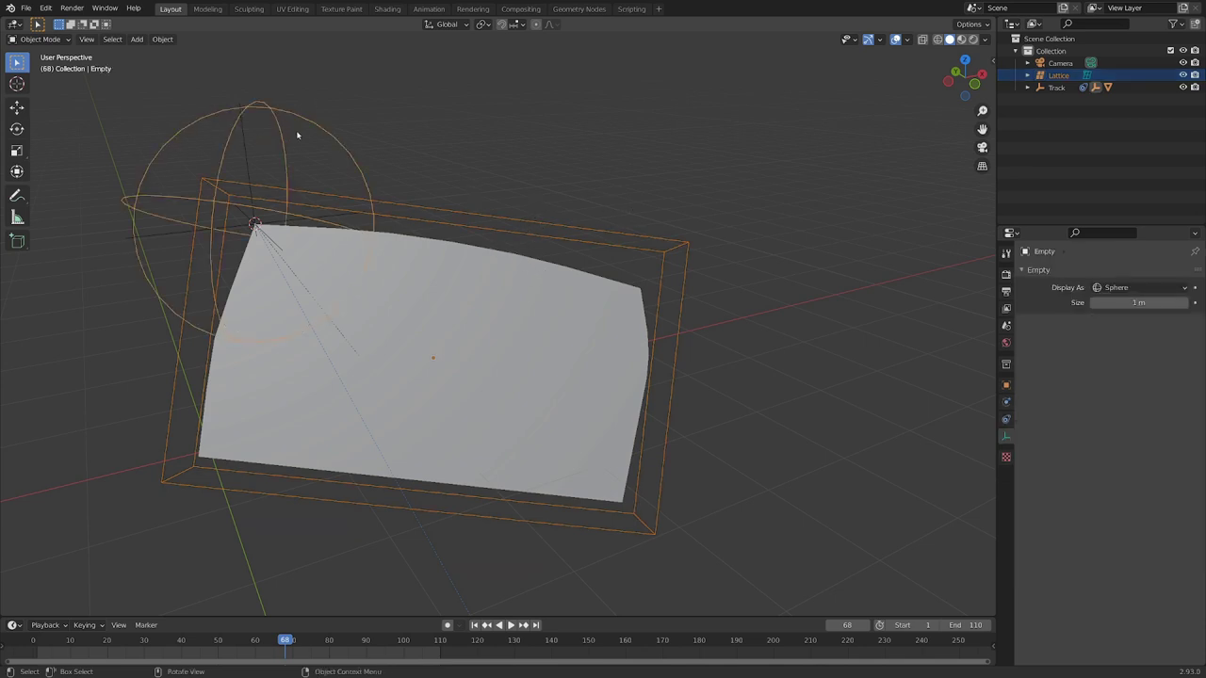
key("ctrl+p")
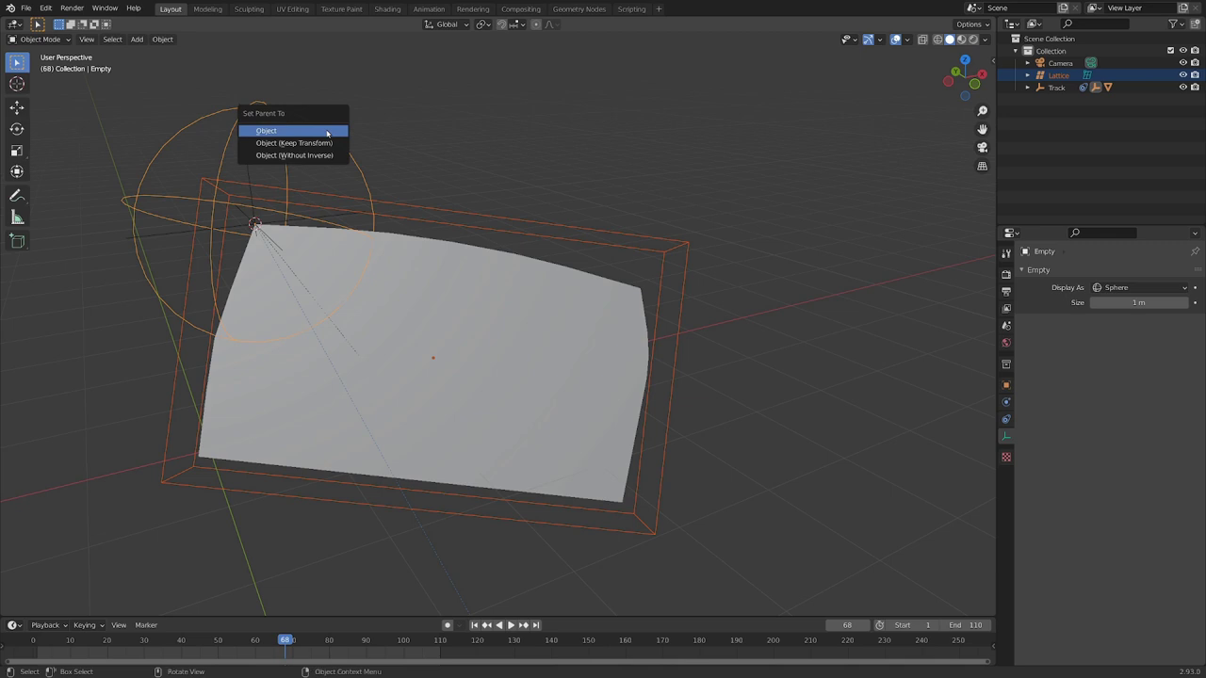
left_click(327, 134)
Step: Clear the window plane's parent while keeping its transformation, and parent it to the lattice with Lattice Deform
left_click(471, 280)
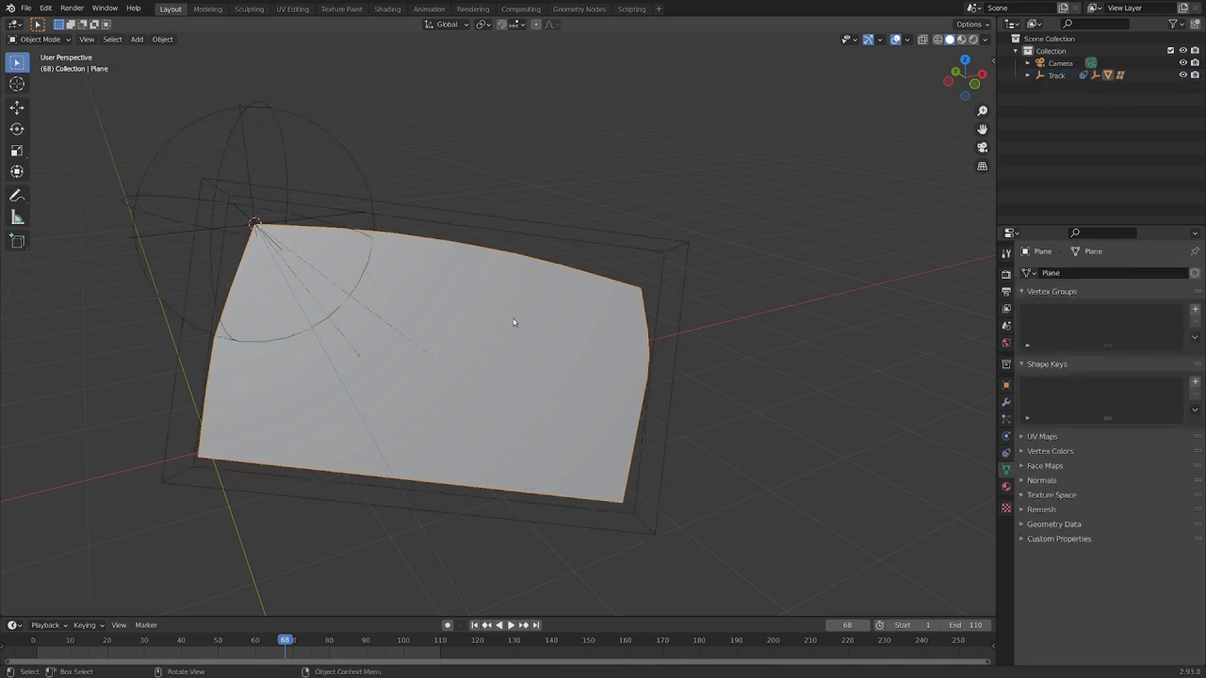
key("alt+p")
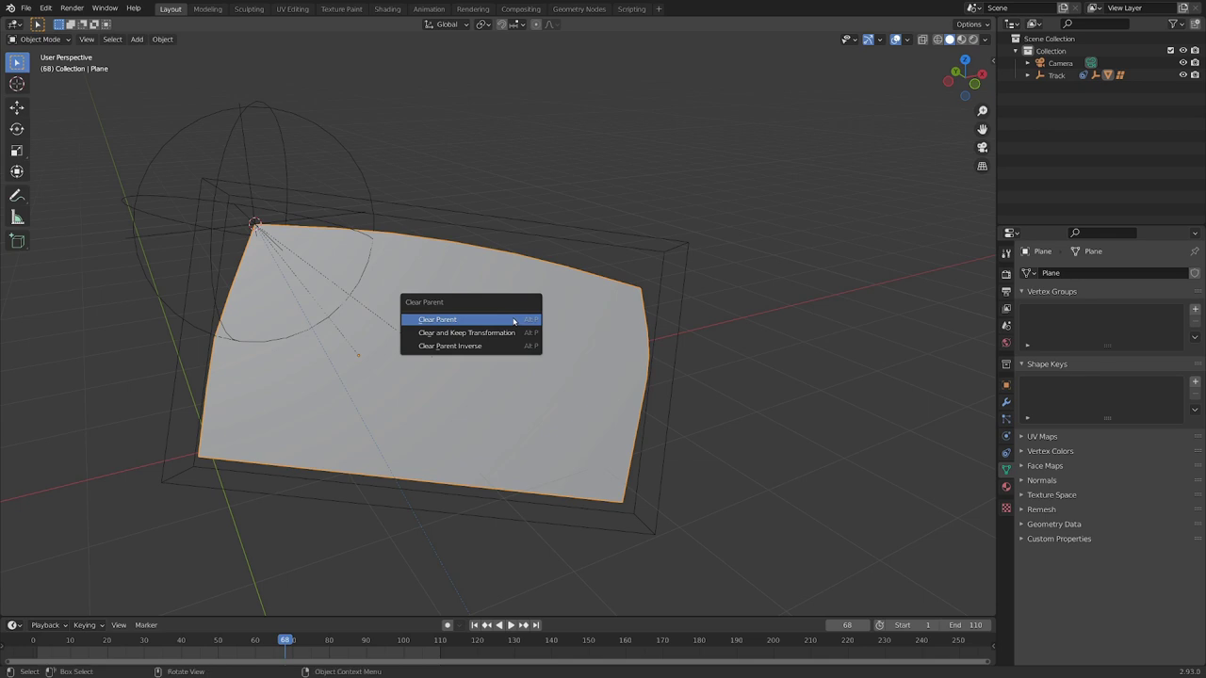
left_click(457, 334)
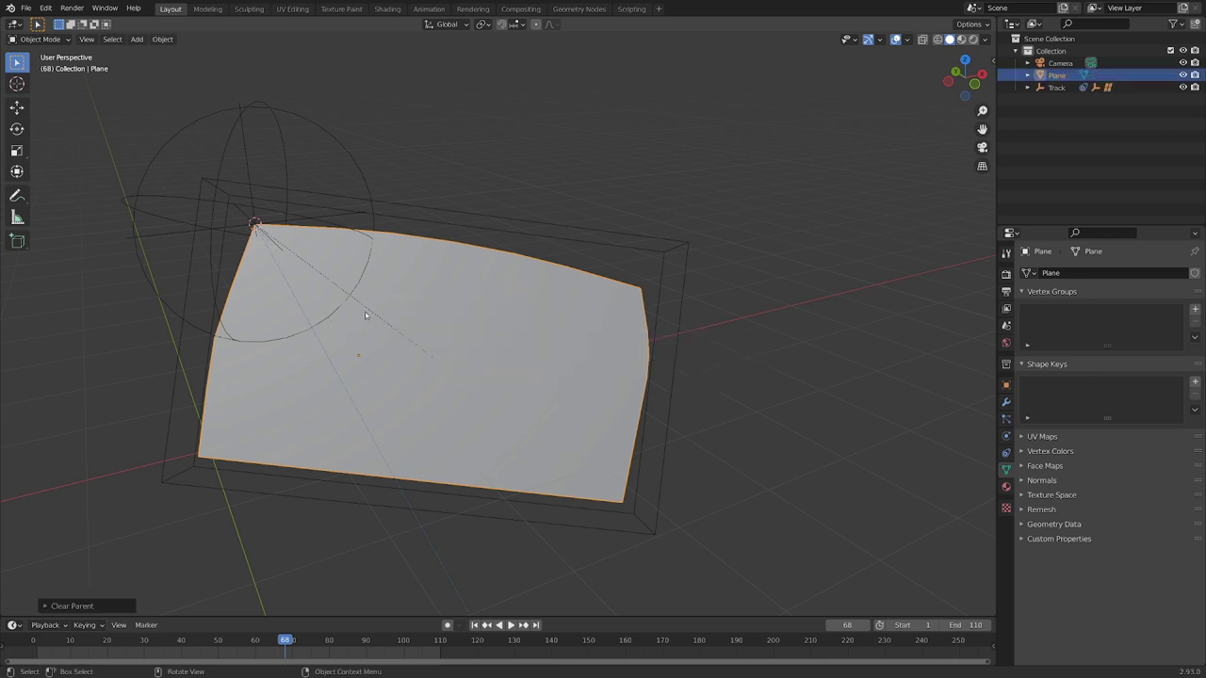
left_click(508, 218, "shift")
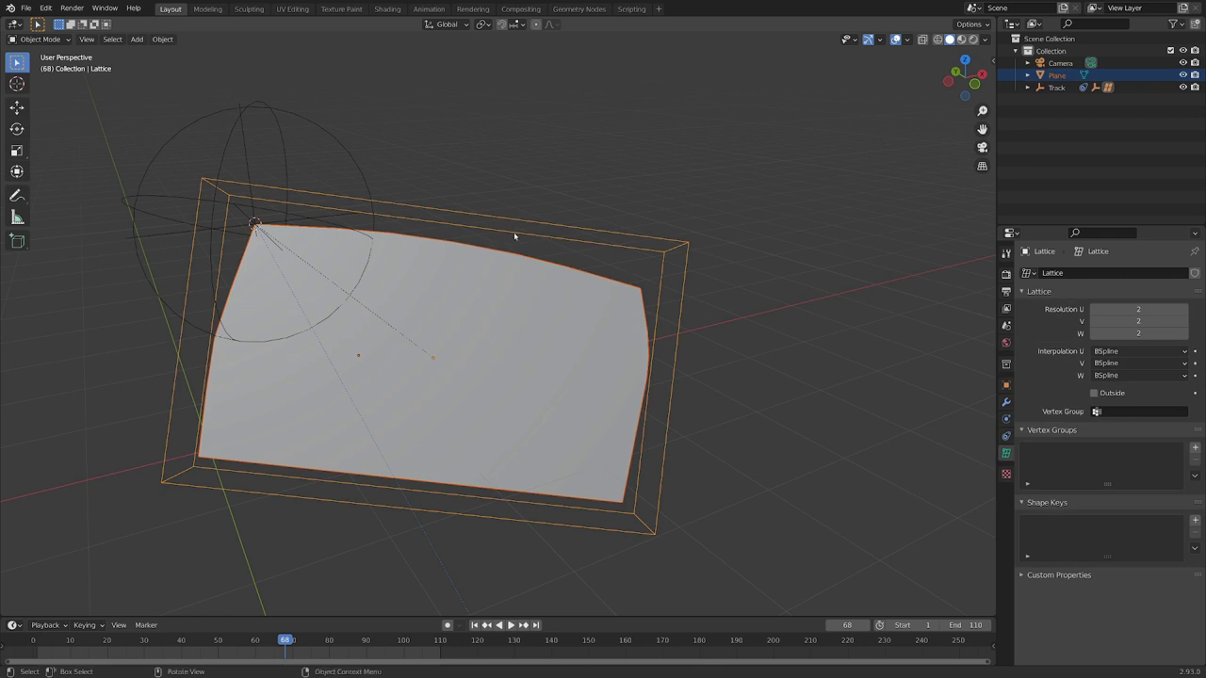
key("ctrl+p")
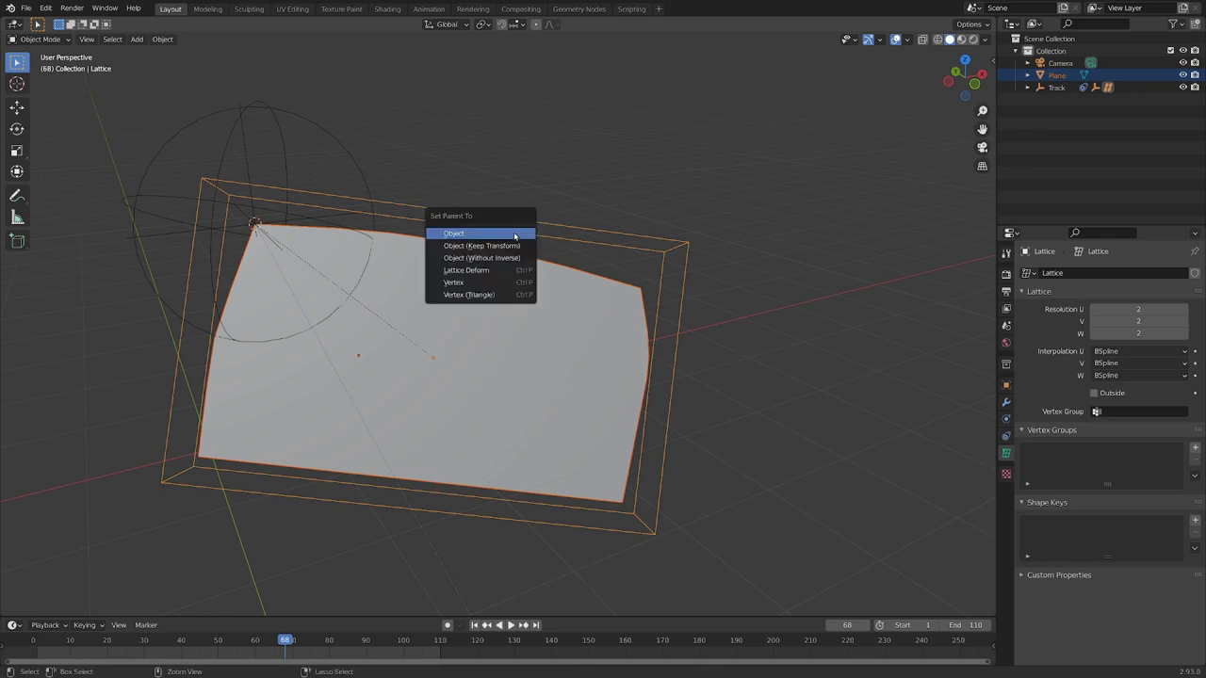
left_click(481, 271)
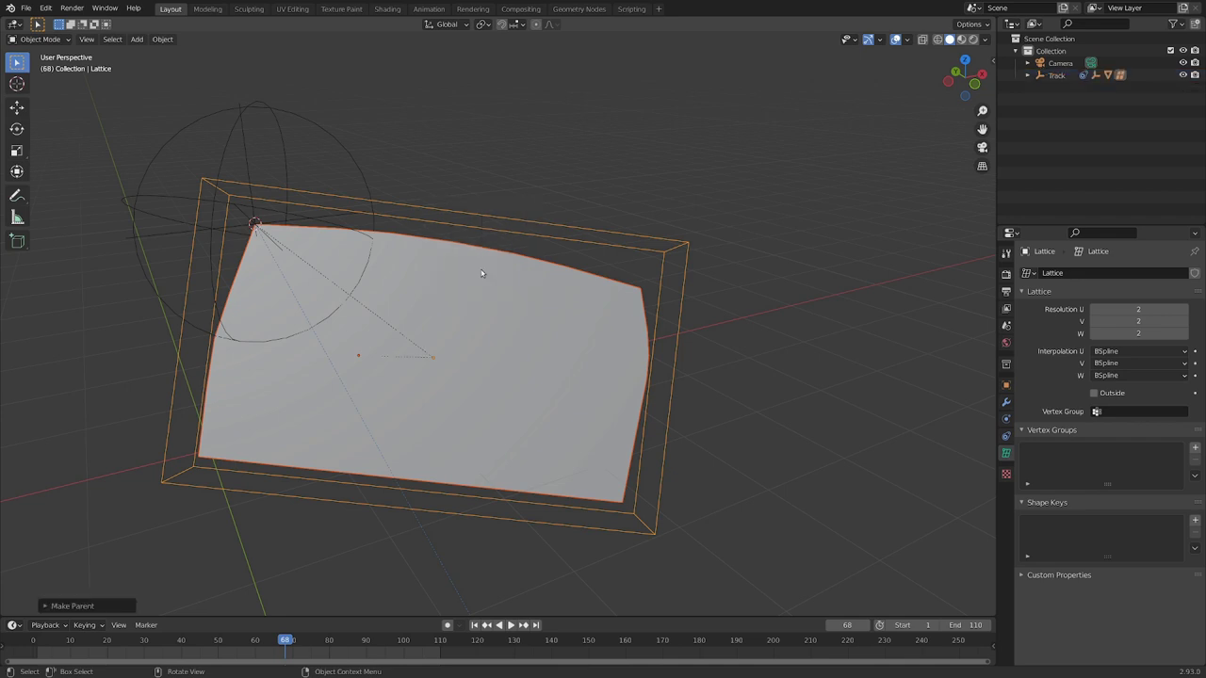
Step: In the lattice's Edit Mode, select the two upper rear corner points and hook them to a new object
key("ctrl+Tab")
left_click(644, 231)
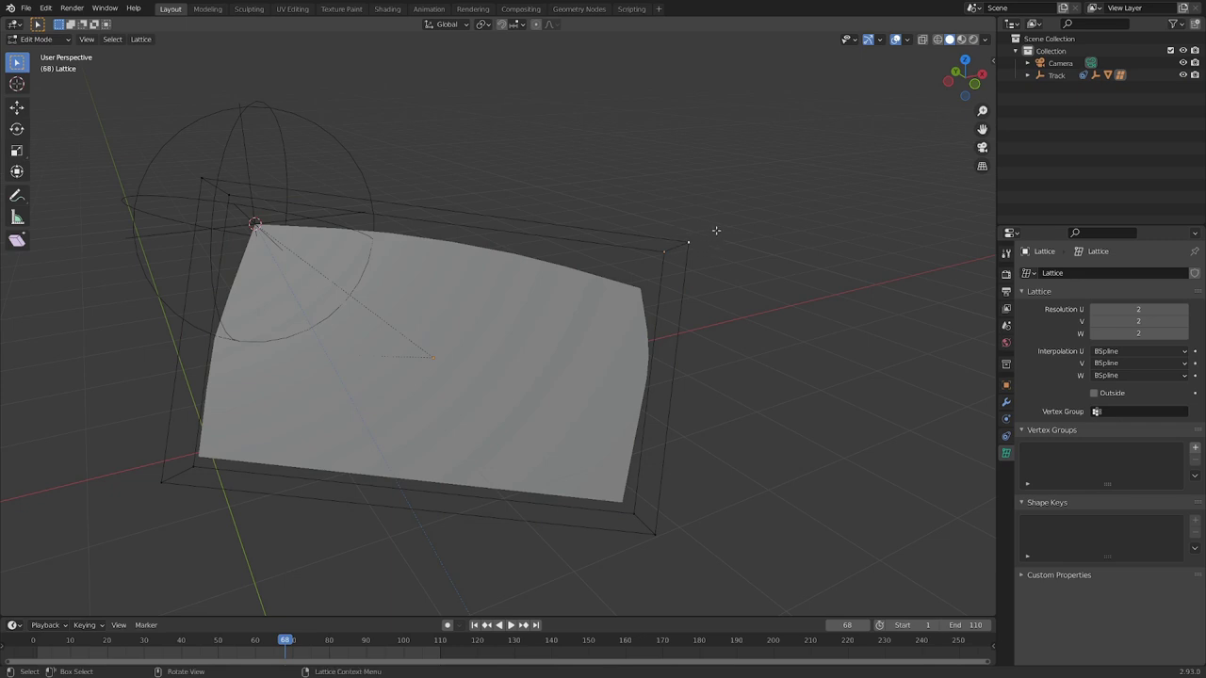
key("g")
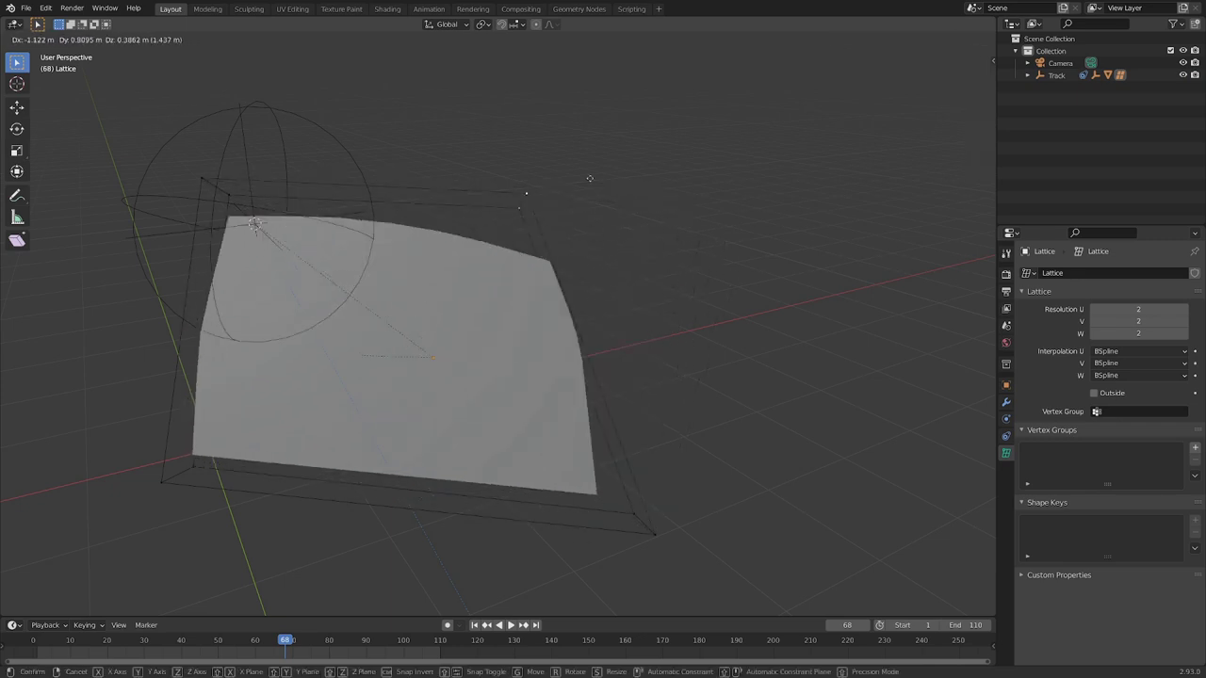
key("Escape")
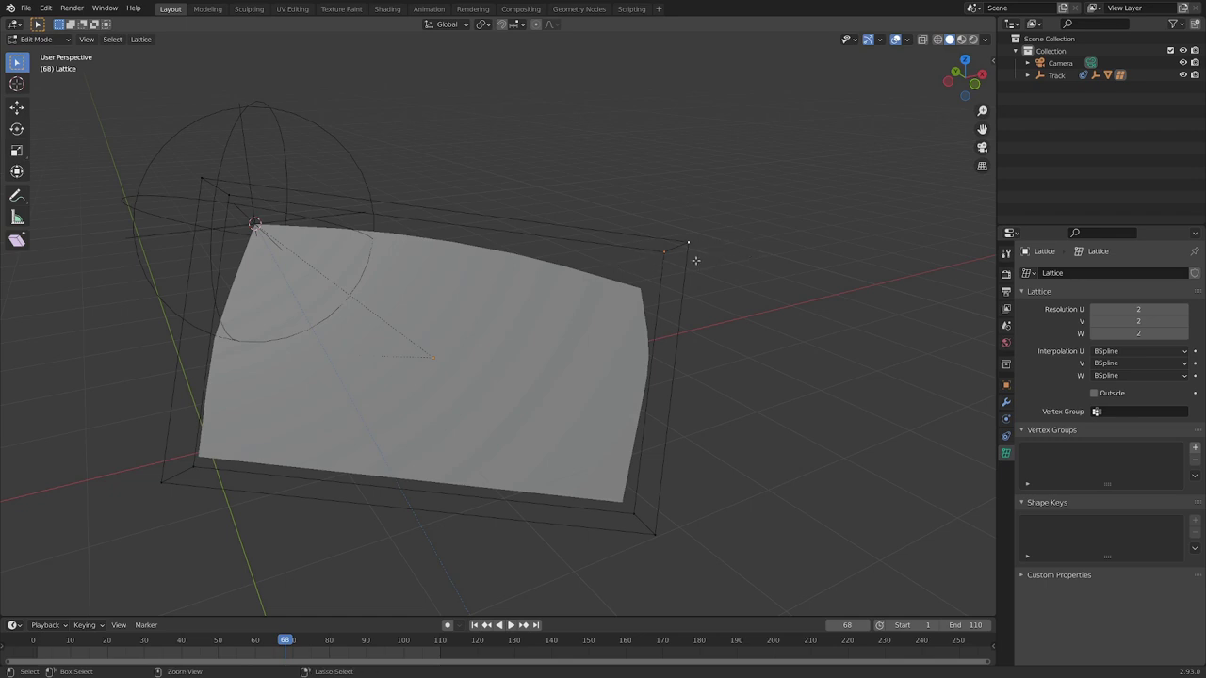
key("ctrl+h")
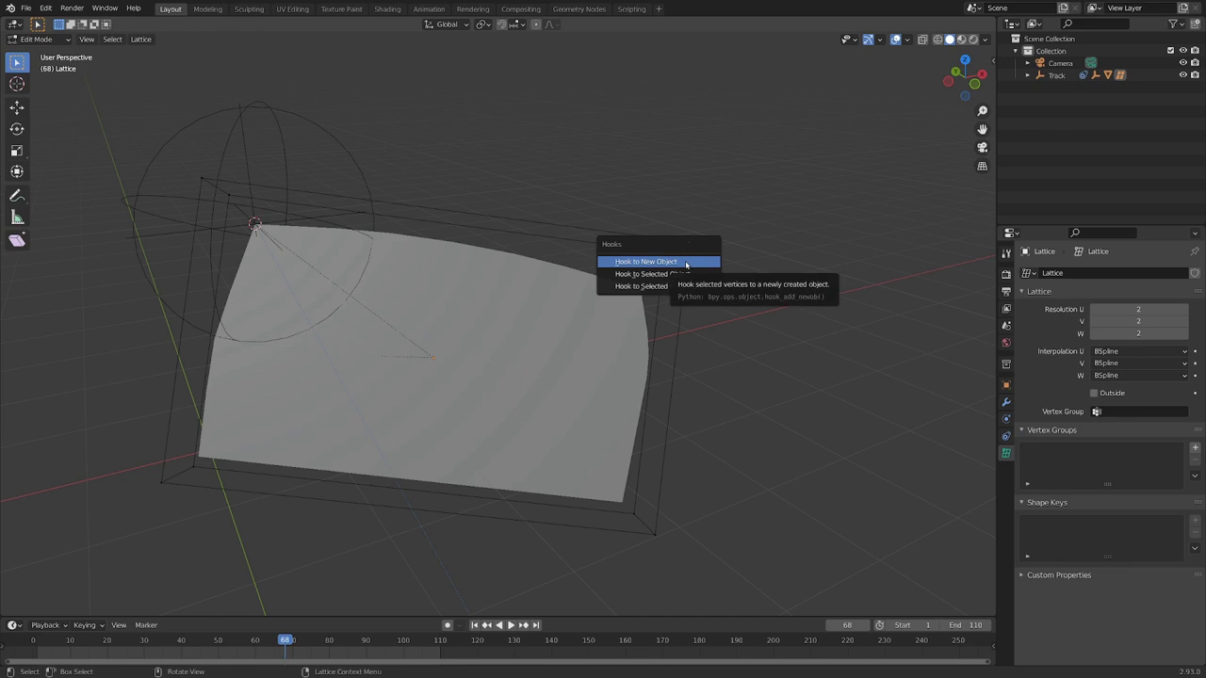
left_click(686, 263)
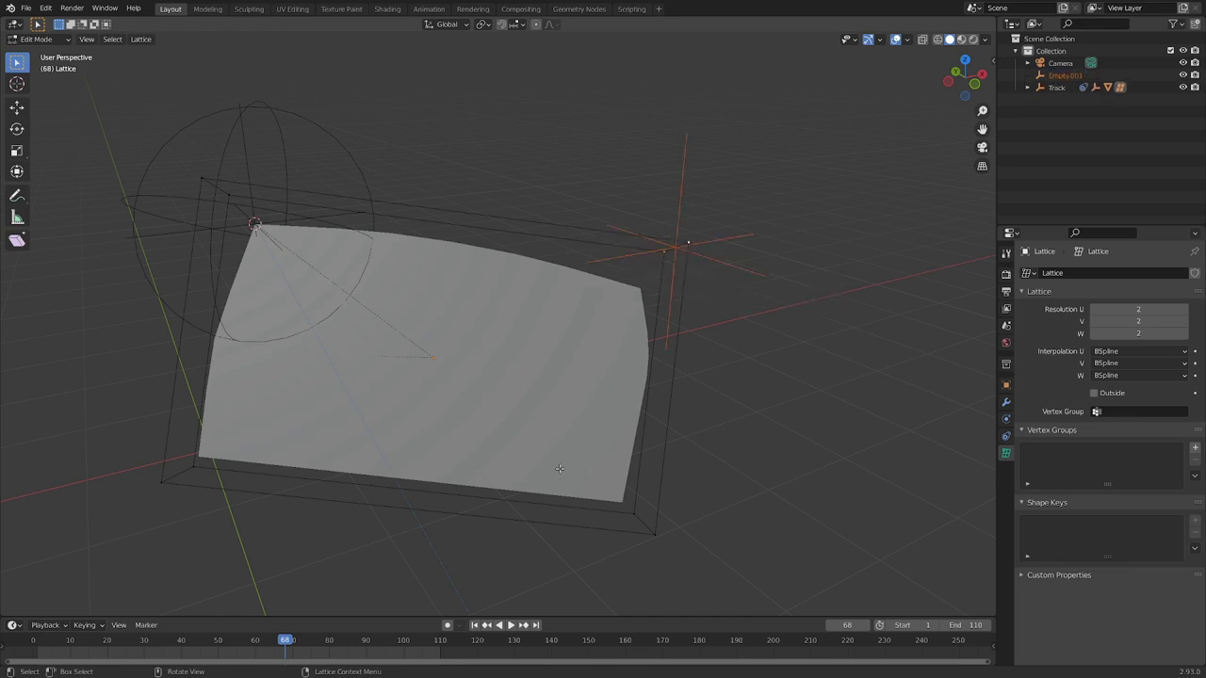
Step: Hook the lattice's lower rear corner points and its lower front corner points each to their own new object
left_click(633, 511)
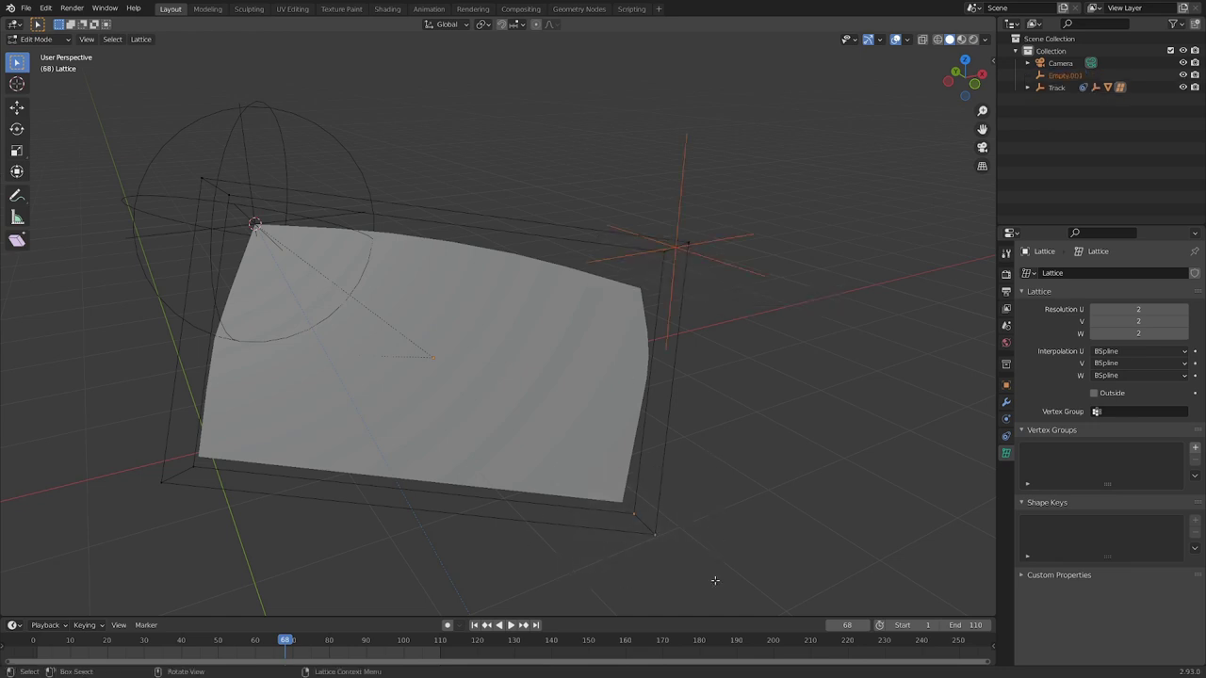
key("ctrl+h")
left_click(617, 478)
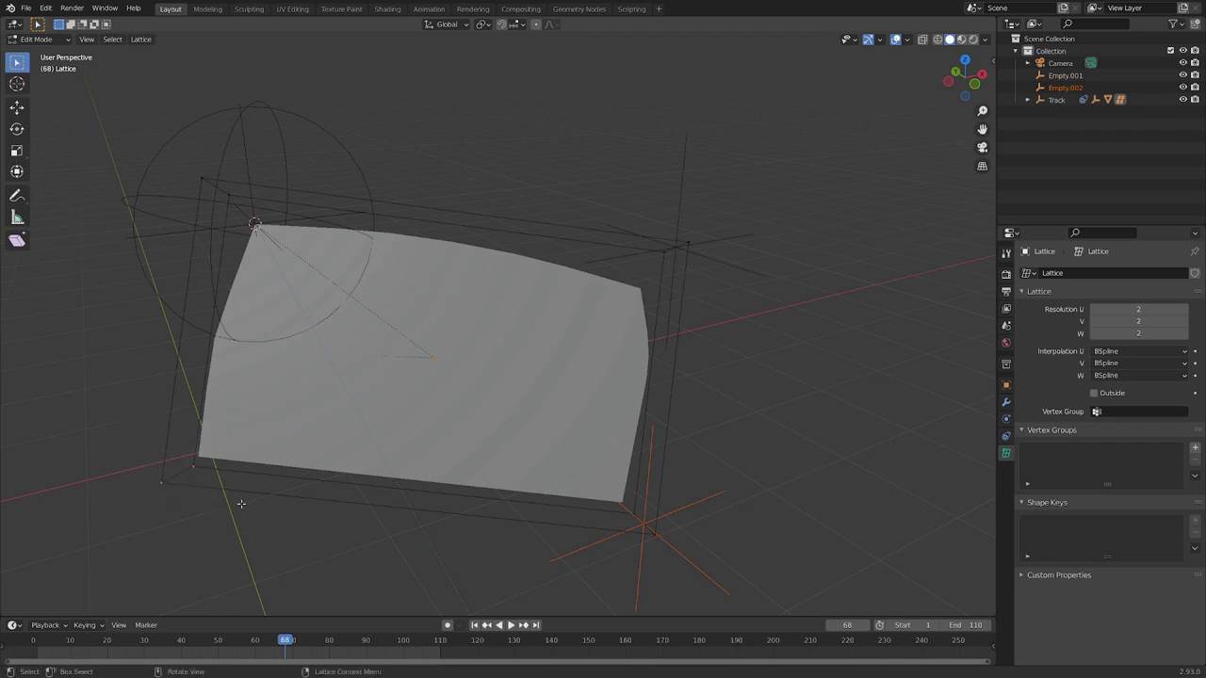
left_click(193, 465)
key("ctrl+h")
left_click(202, 468)
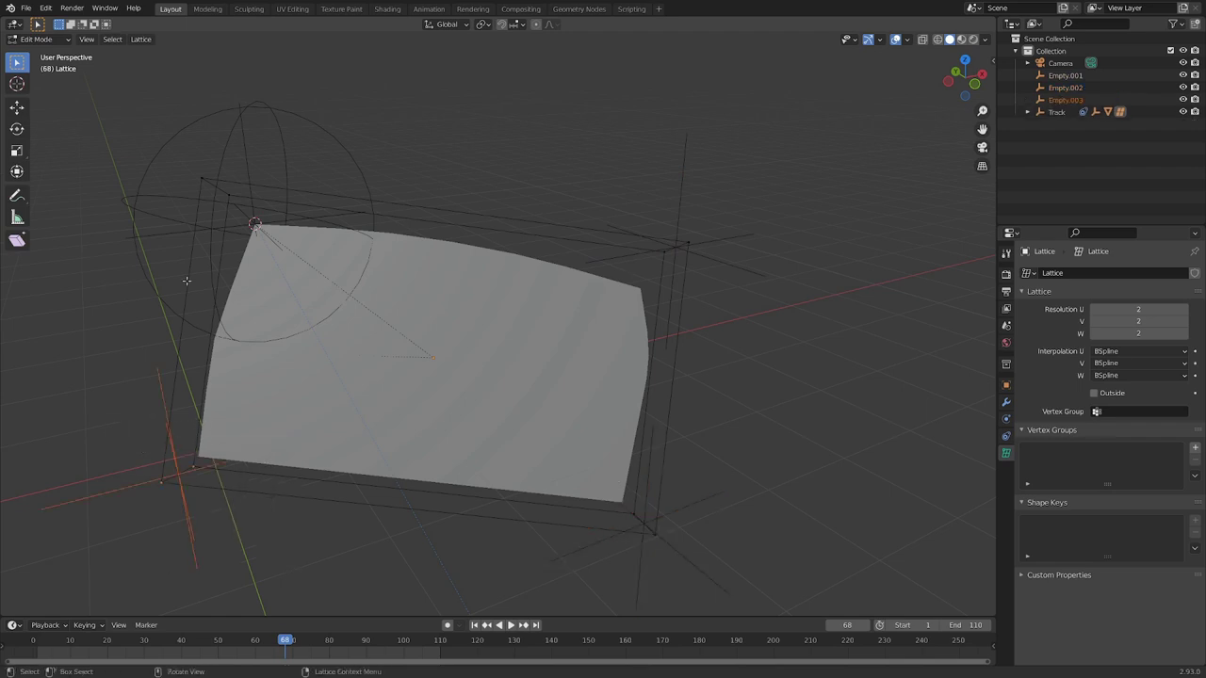
Step: Hook the lattice's front upper corner points to a new empty and return to Object Mode
left_click_drag(149, 148, 311, 231)
key("ctrl+h")
left_click(318, 232)
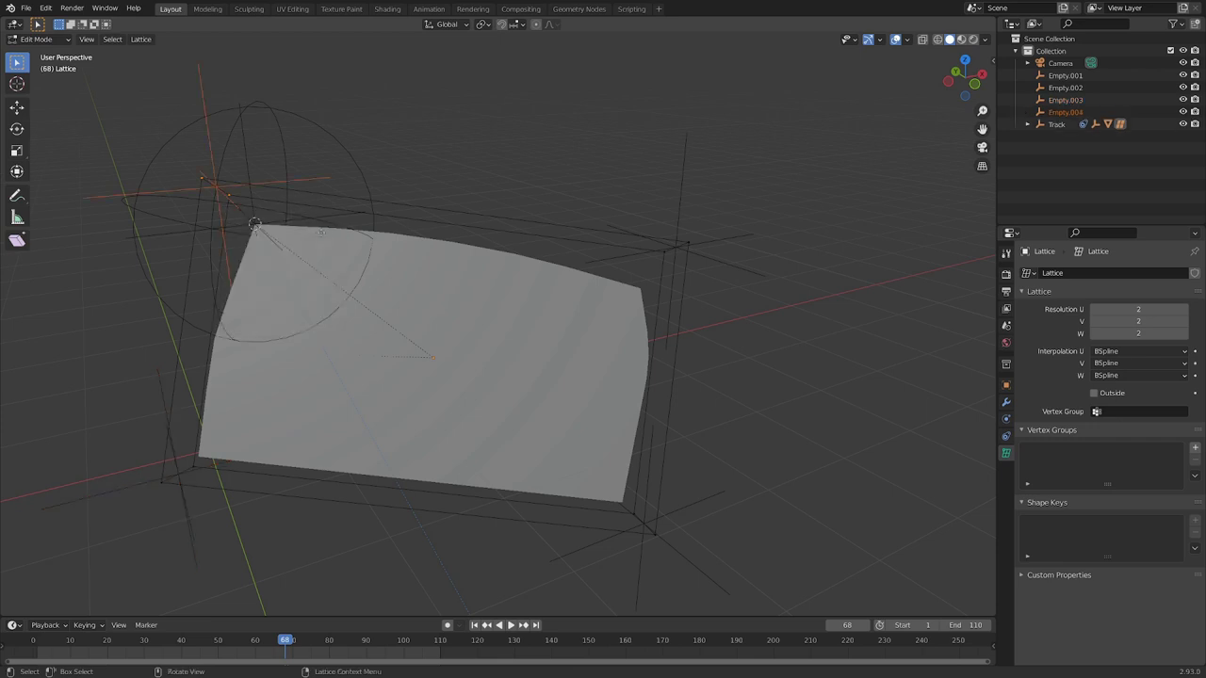
key("Tab")
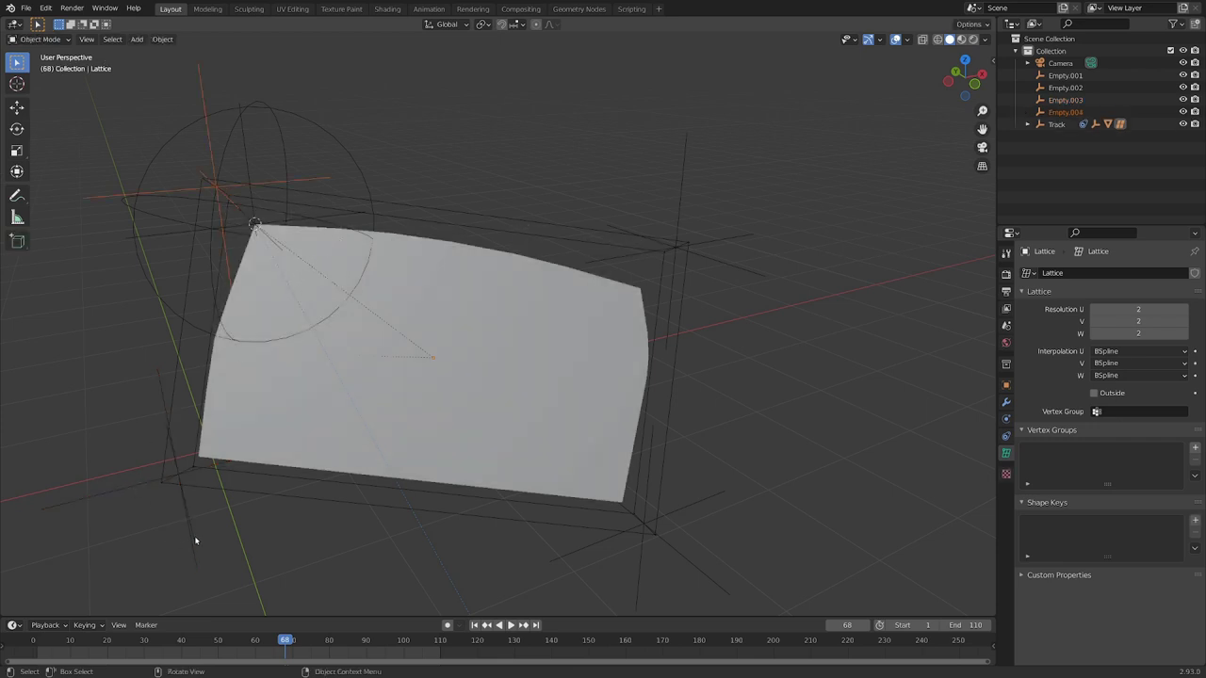
Step: Parent the four corner hook empties to the sphere-shaped empty
left_click(193, 539)
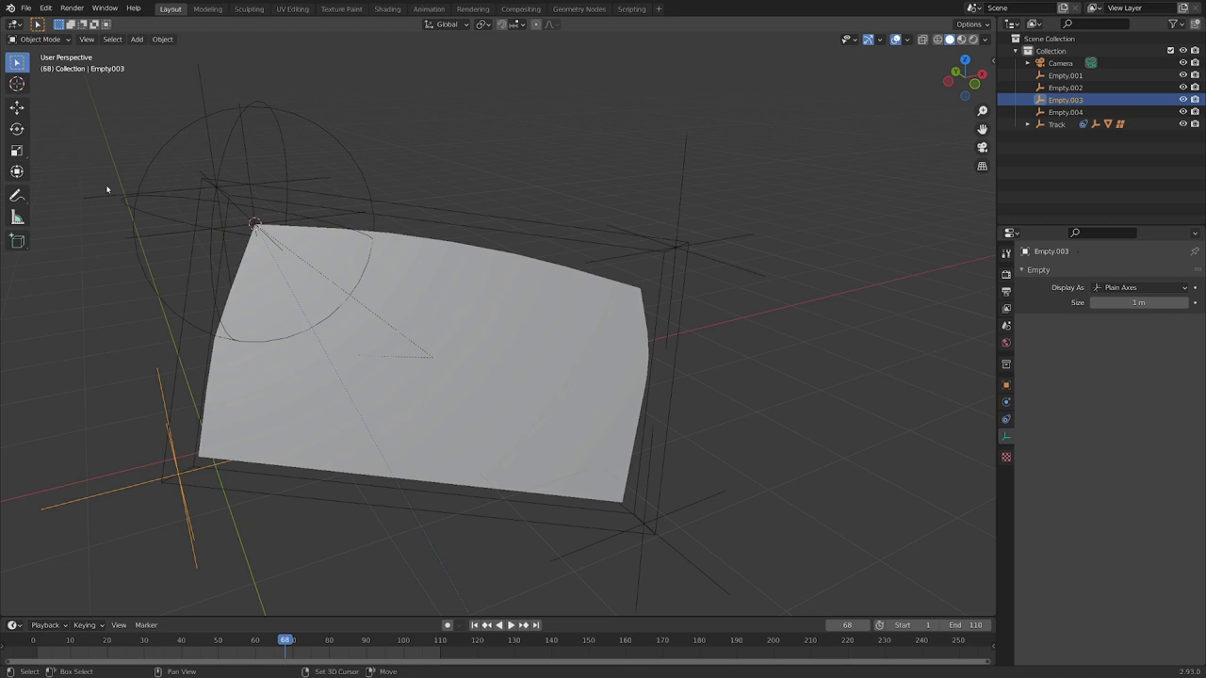
left_click(308, 189, "shift")
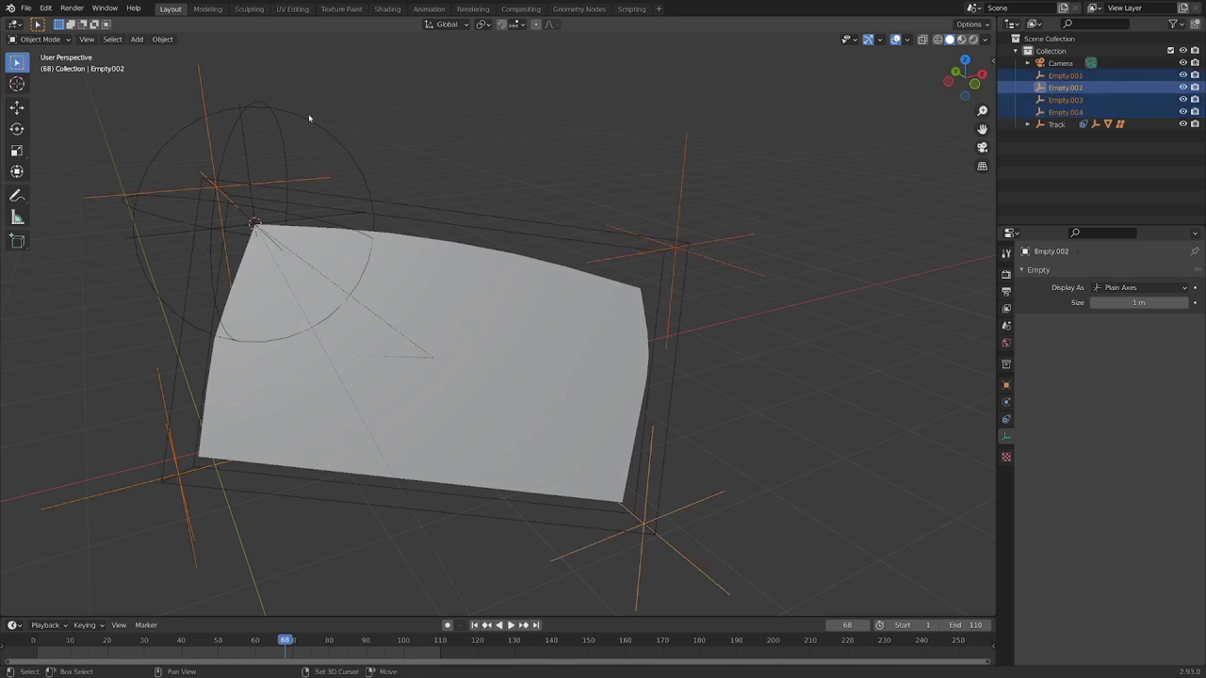
left_click(317, 126, "shift")
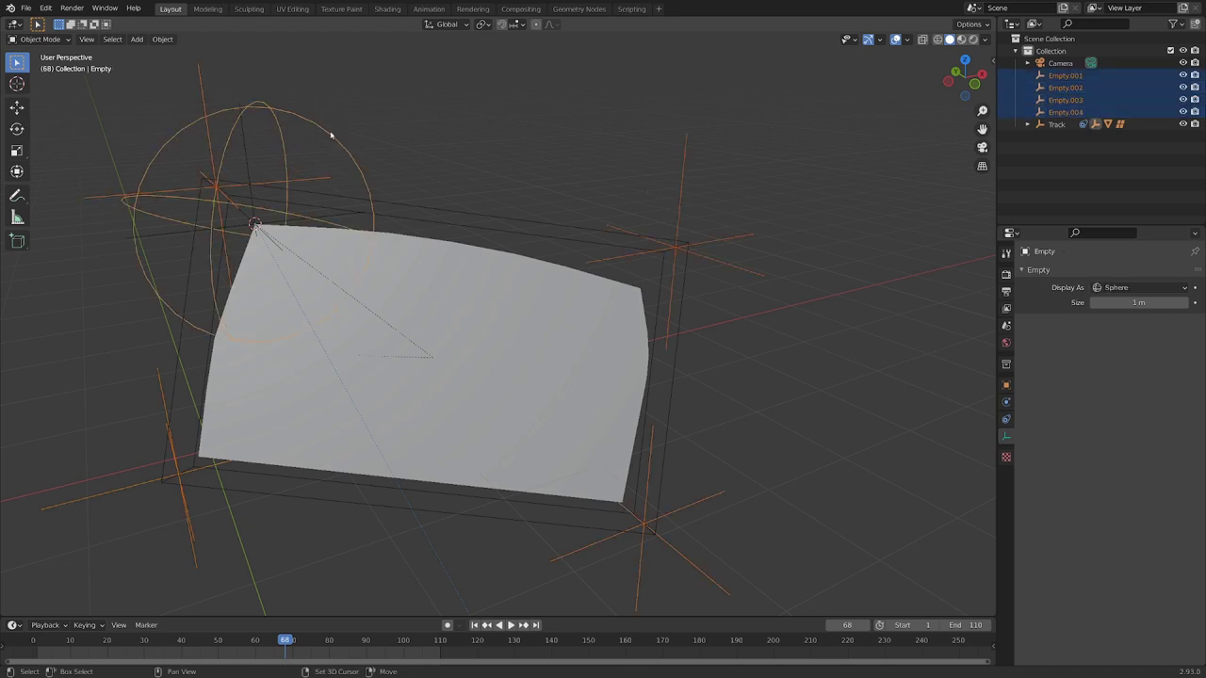
key("ctrl+p")
left_click(339, 127)
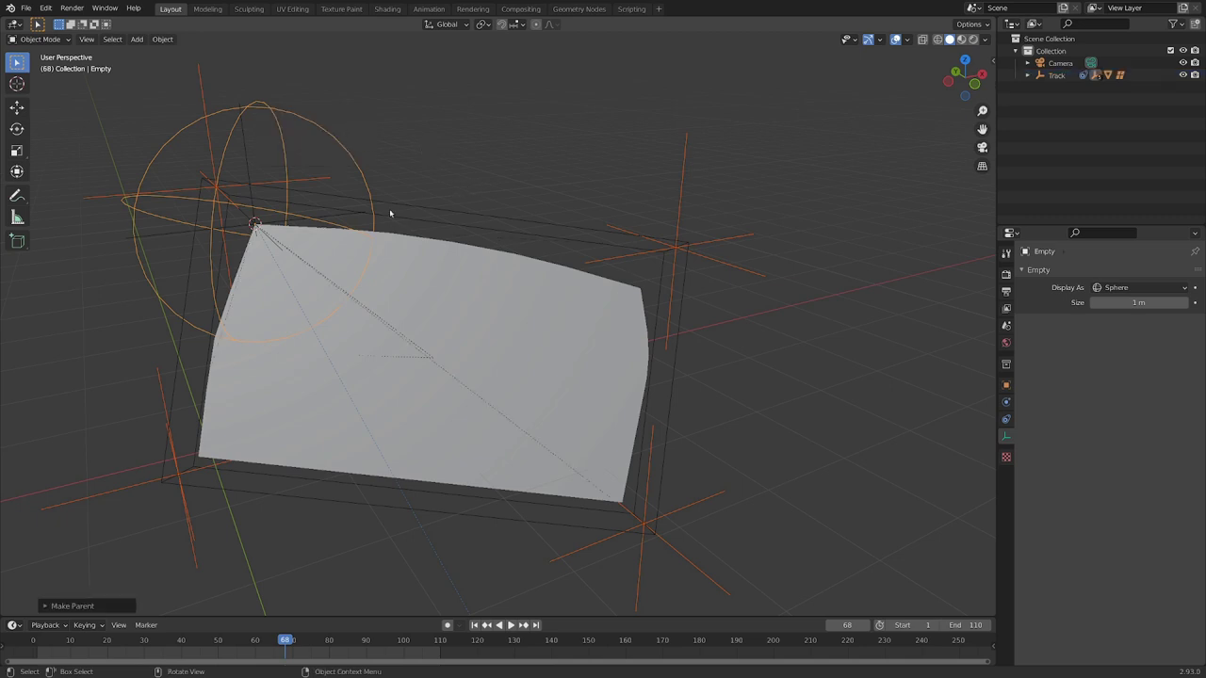
left_click(369, 155)
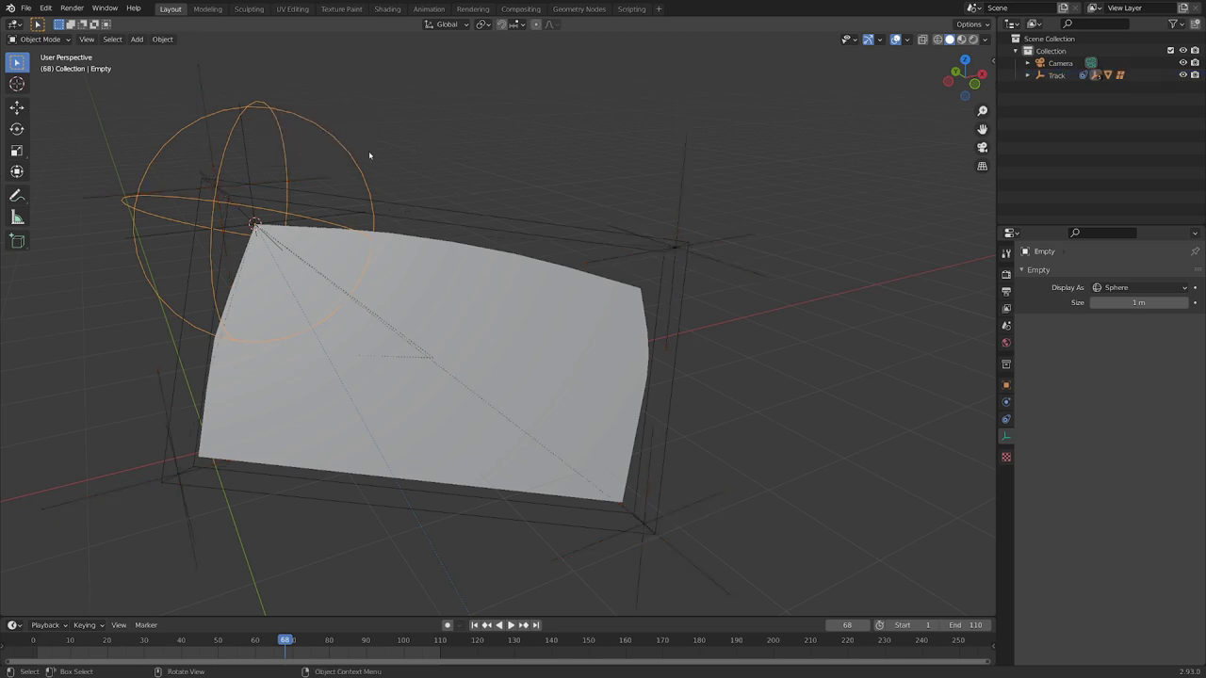
Step: Try scaling the sphere empty and moving the rear upper corner empty in the camera view
left_click(264, 157)
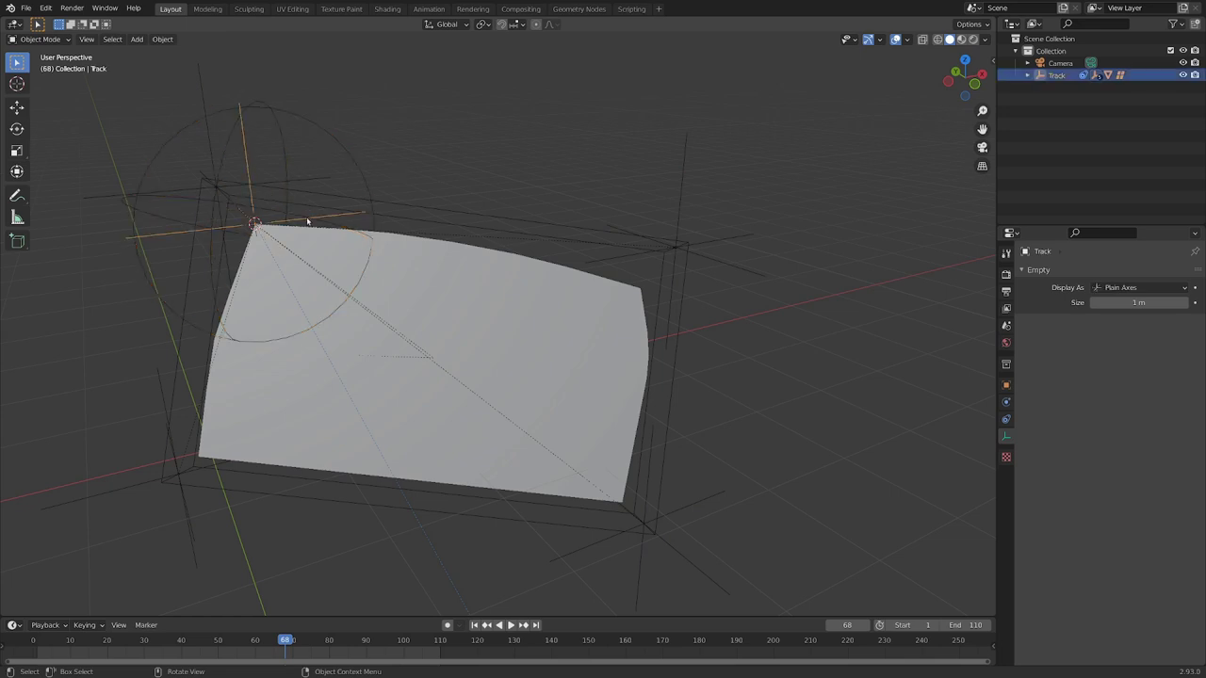
key("KP_0")
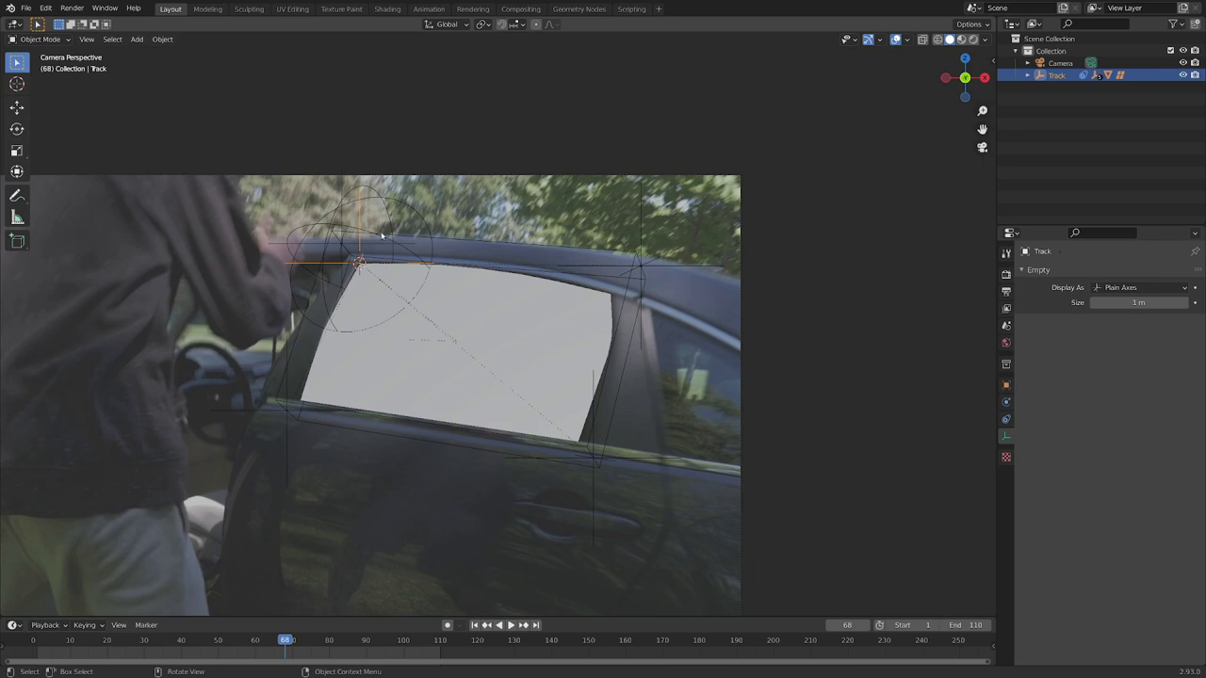
left_click(380, 219)
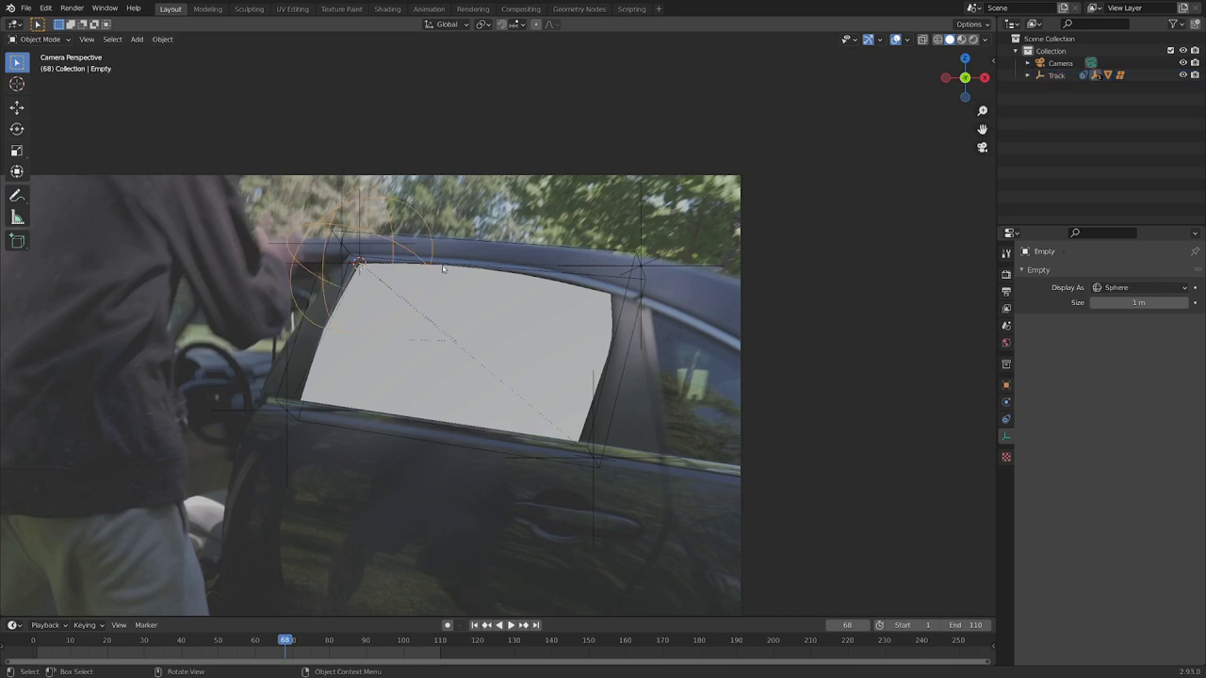
key("s")
right_click(551, 266)
left_click(671, 267)
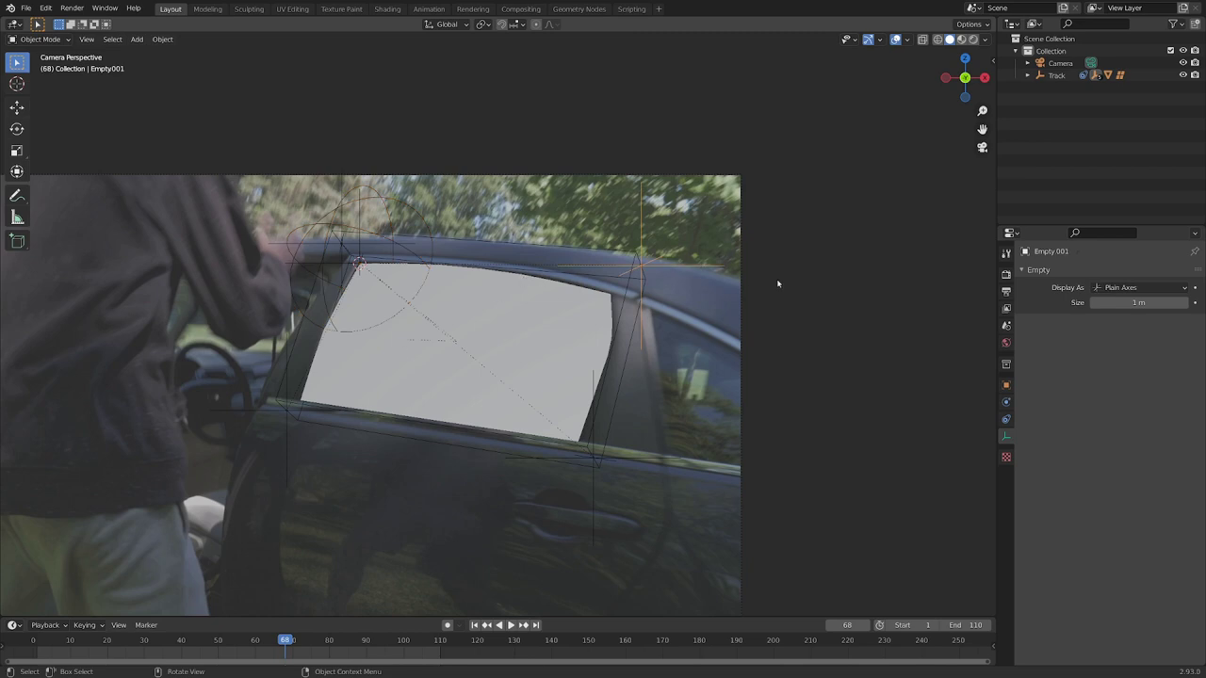
key("g")
right_click(635, 360)
Step: Add a Subdivision Surface modifier set to Simple to the window plane and place it above the Lattice modifier
left_click(607, 464)
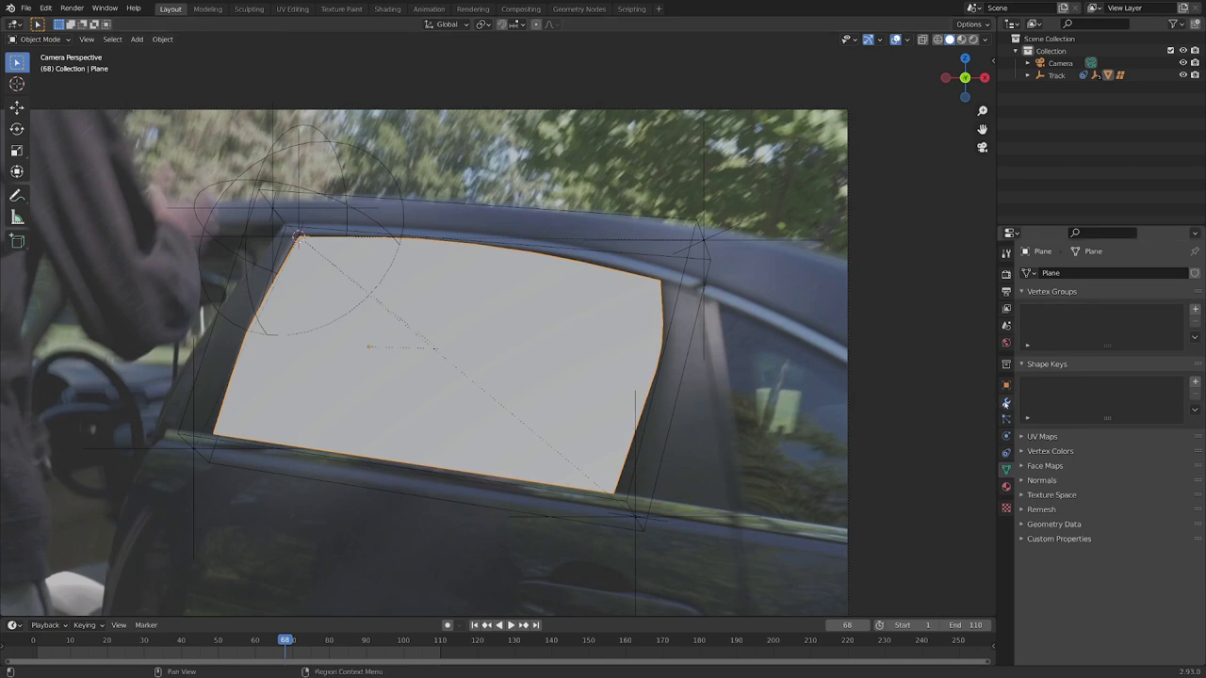
left_click(1044, 307)
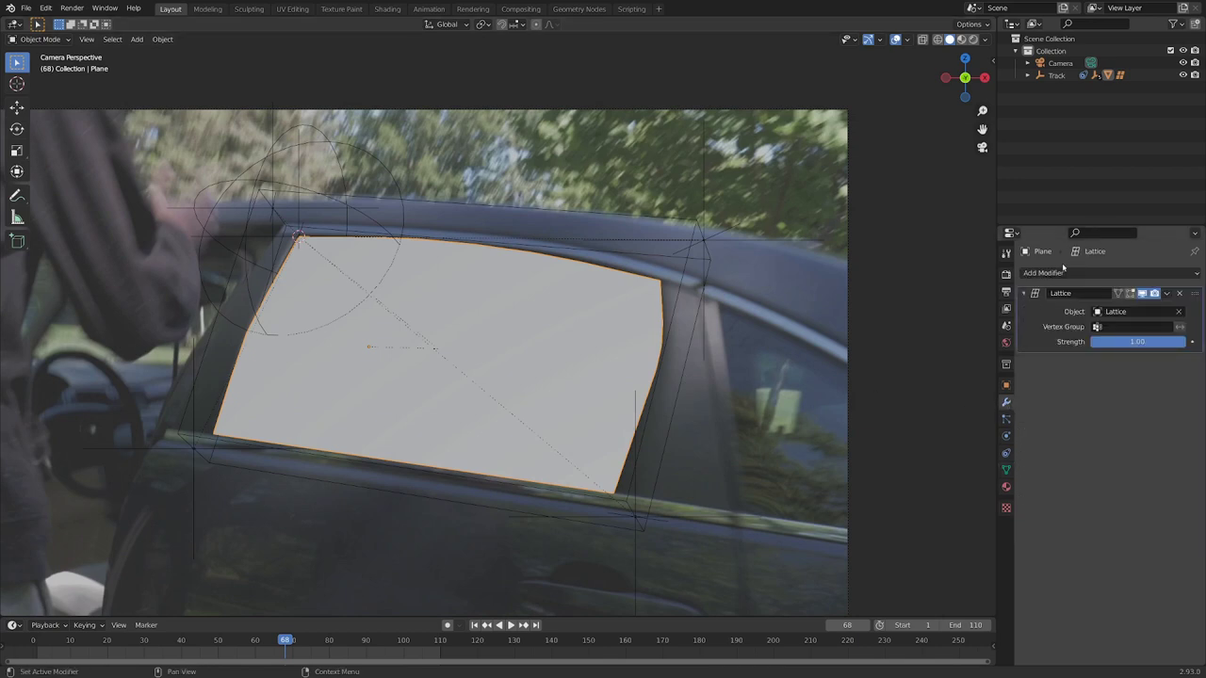
left_click(1059, 272)
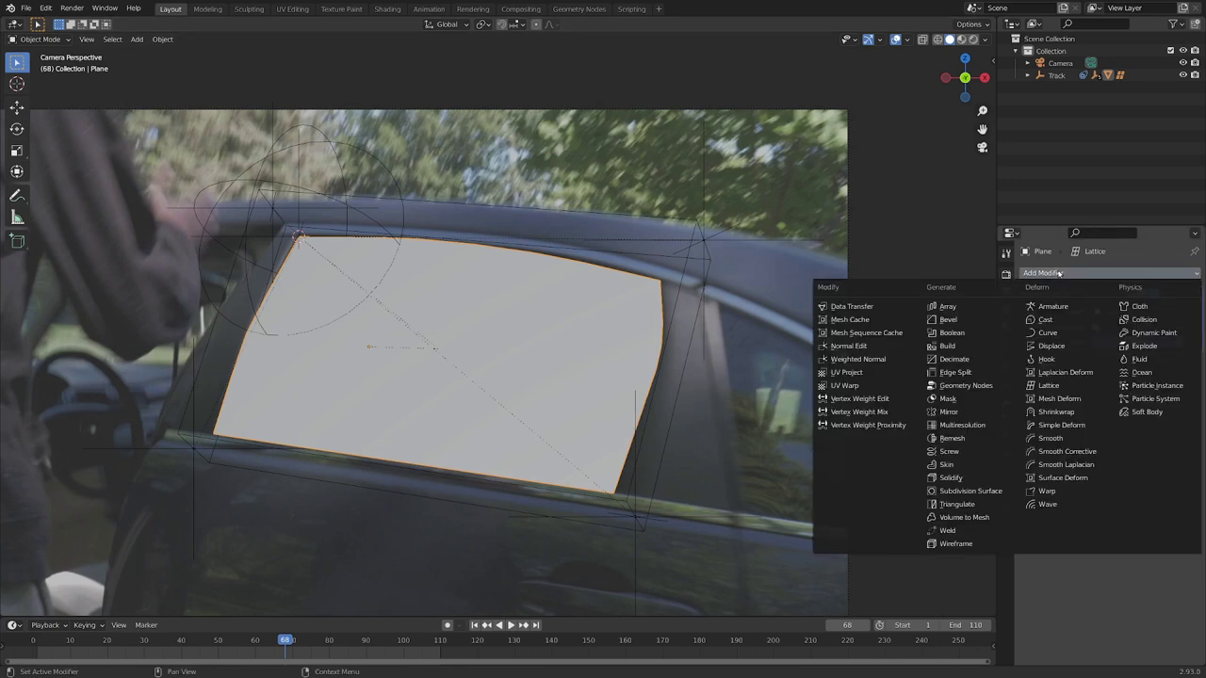
left_click(959, 491)
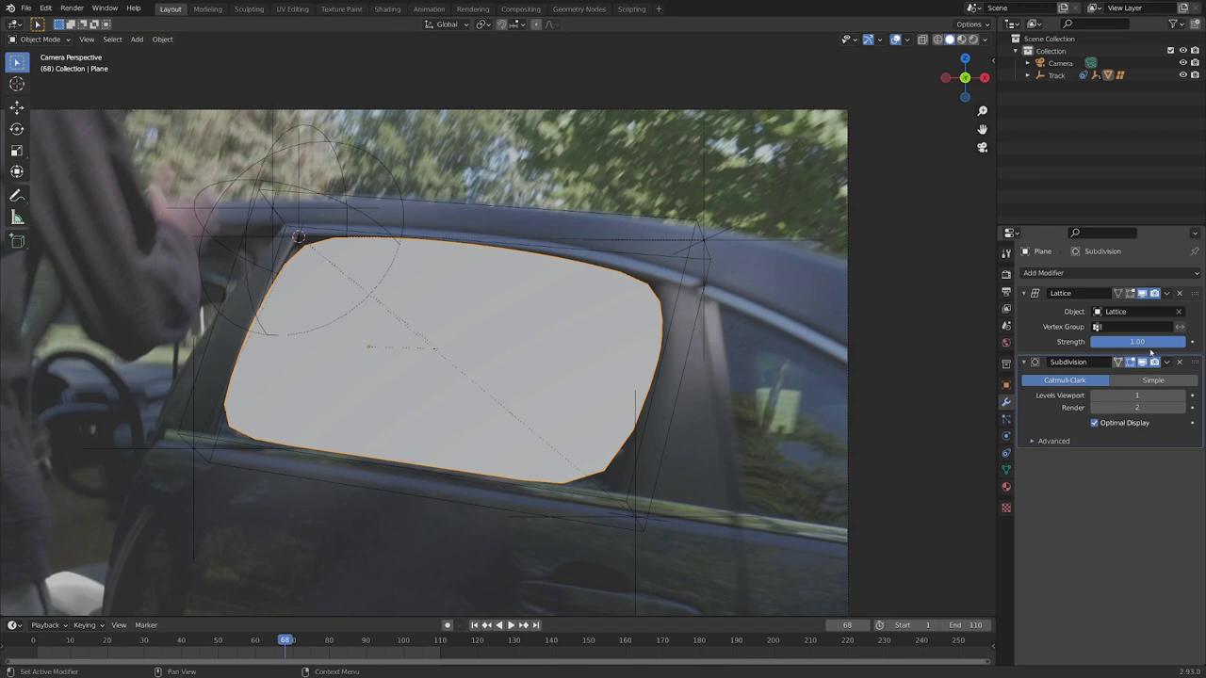
left_click(1153, 380)
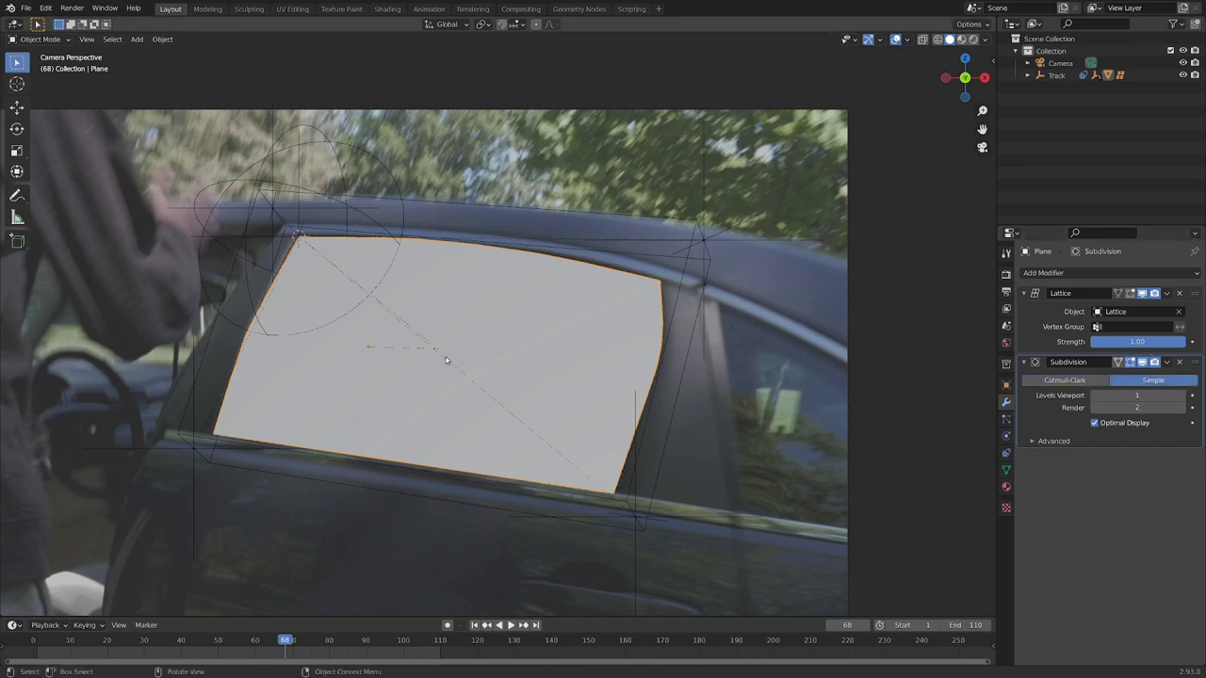
left_click_drag(1194, 361, 1203, 269)
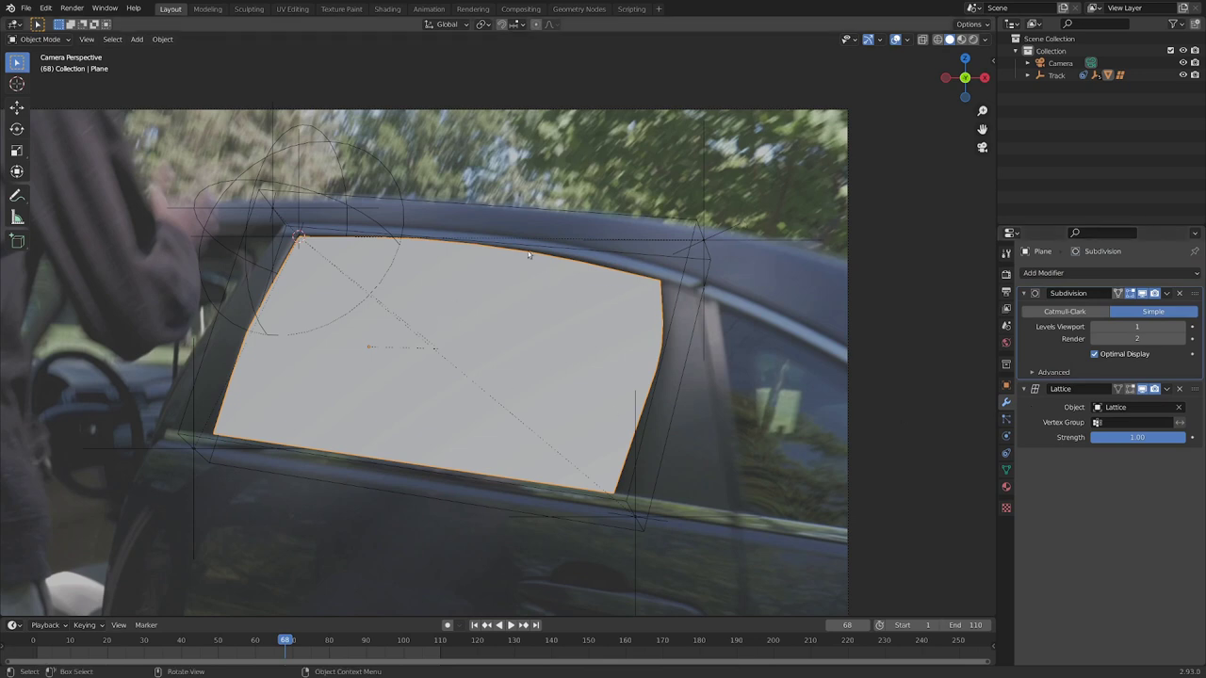
left_click(538, 172)
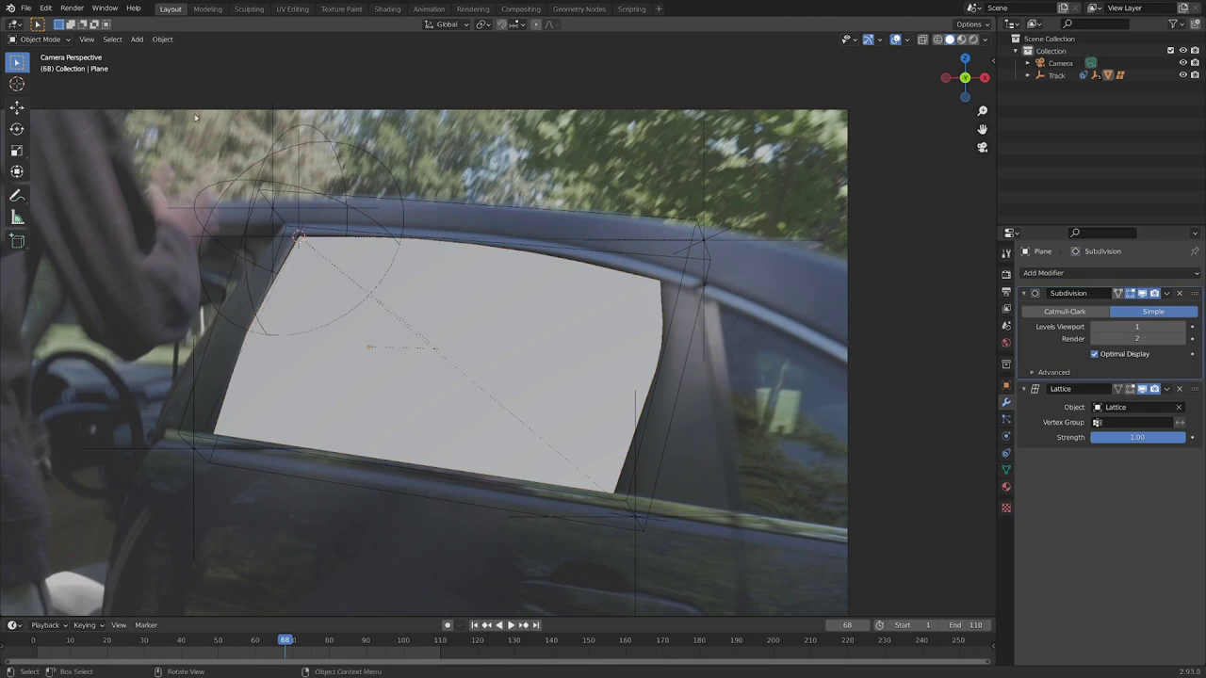
Step: Enlarge the timeline and add a marker at frame 68
left_click(26, 8)
left_click_drag(373, 617, 374, 585)
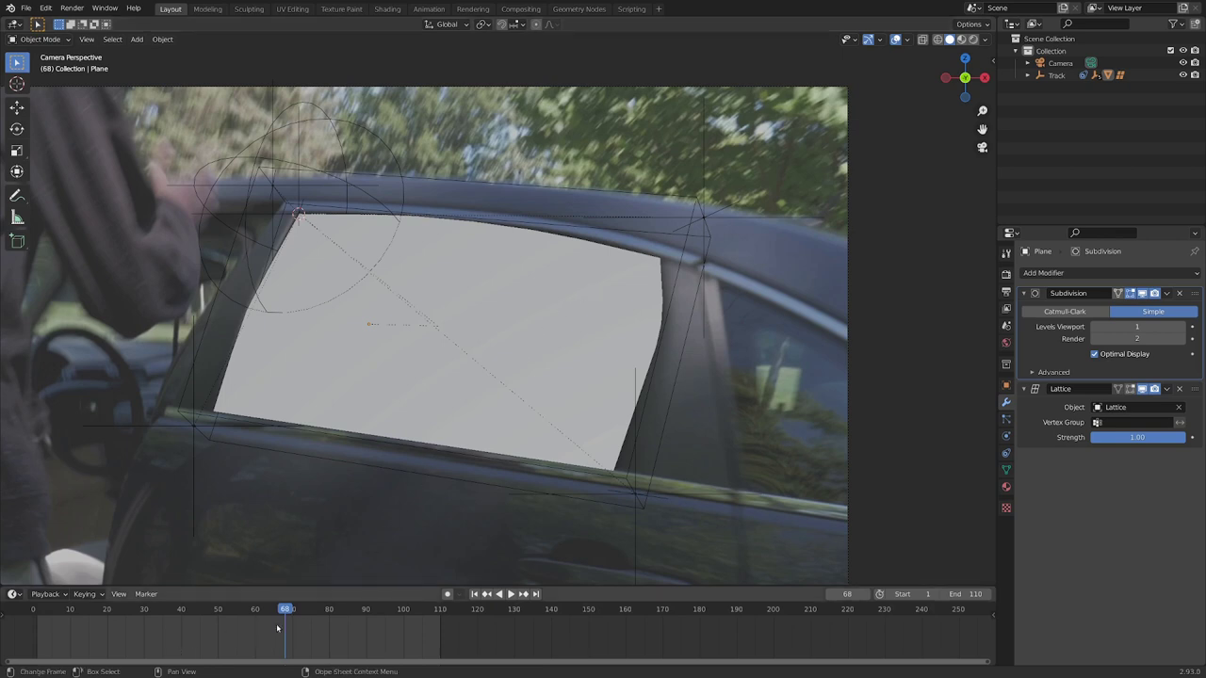
key("m")
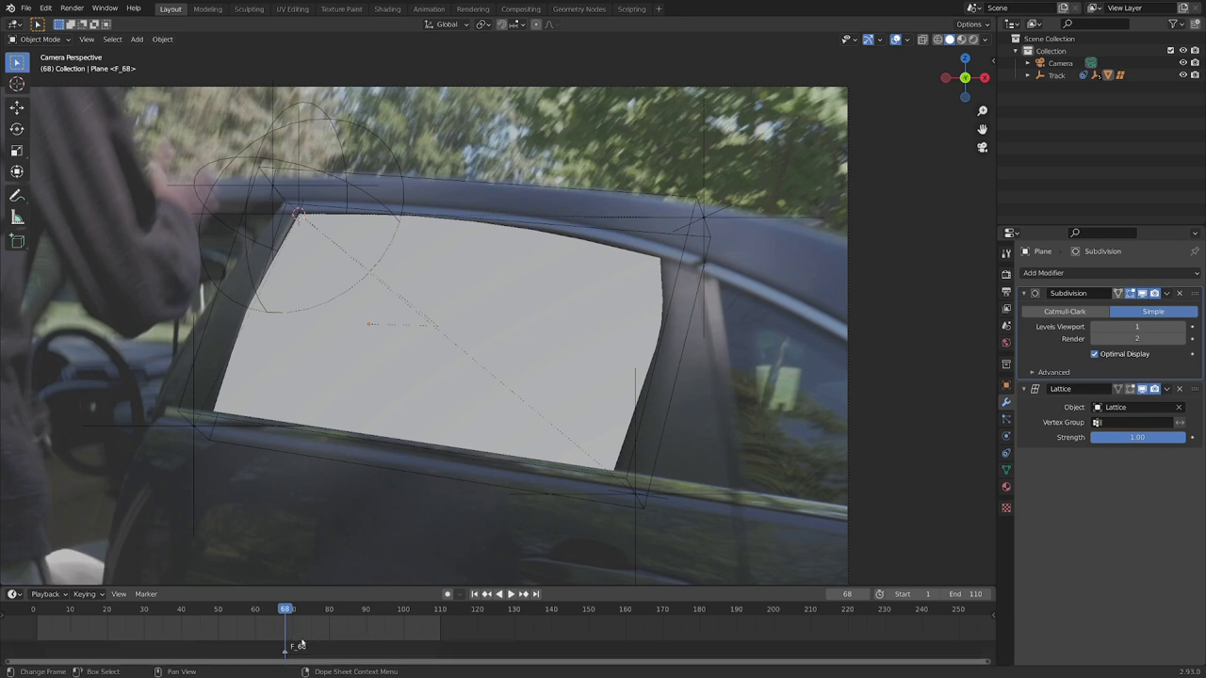
left_click_drag(330, 586, 334, 595)
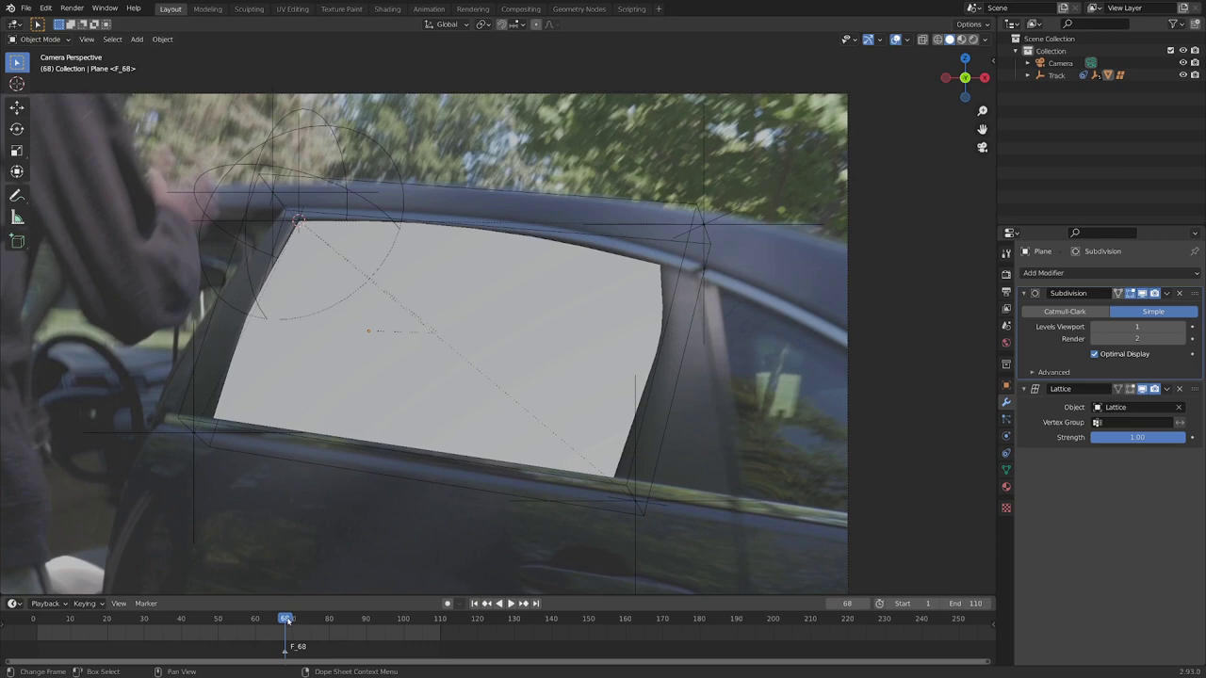
Step: Play the clip backwards from frame 68 and scrub it to compare the plane with the car window
key("shift+ctrl+space")
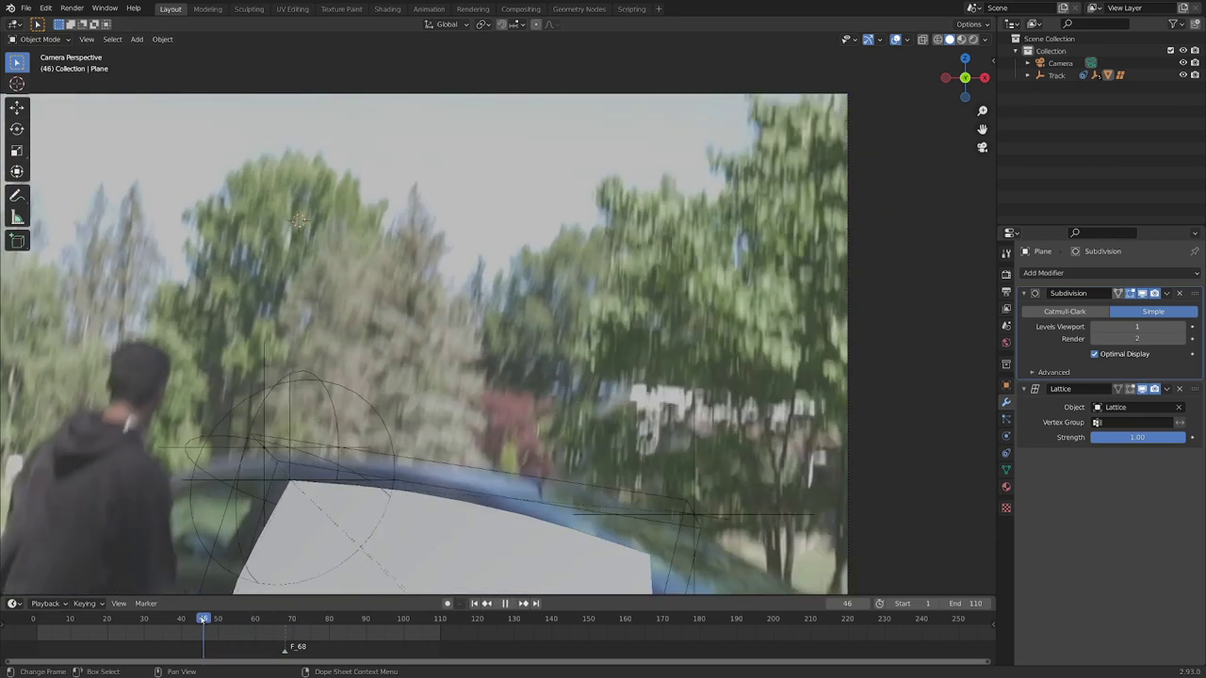
left_click_drag(201, 619, 170, 619)
scroll(264, 481, "down", 4)
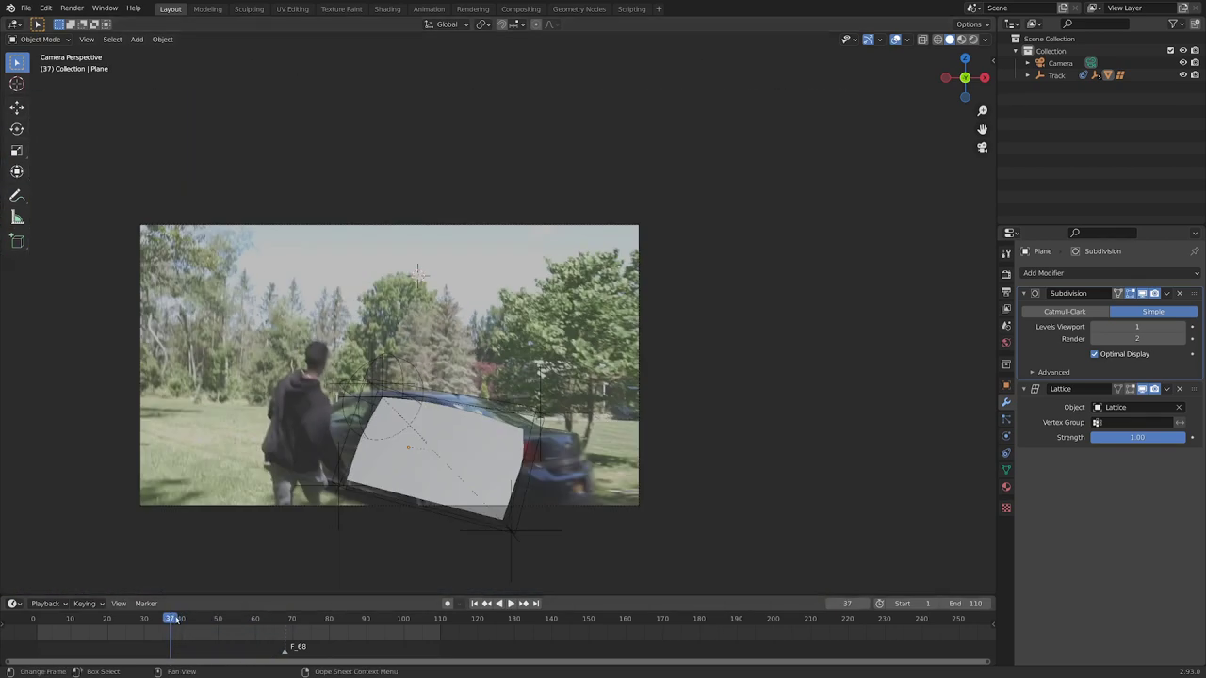
key("shift+ctrl+space")
Step: Return to frame 68 and, with auto keying on, keyframe the sphere empty at its current transform
mouse_move(85, 619)
left_mouse_down()
mouse_move(428, 638)
mouse_move(285, 636)
left_mouse_up()
scroll(458, 409, "up", 2)
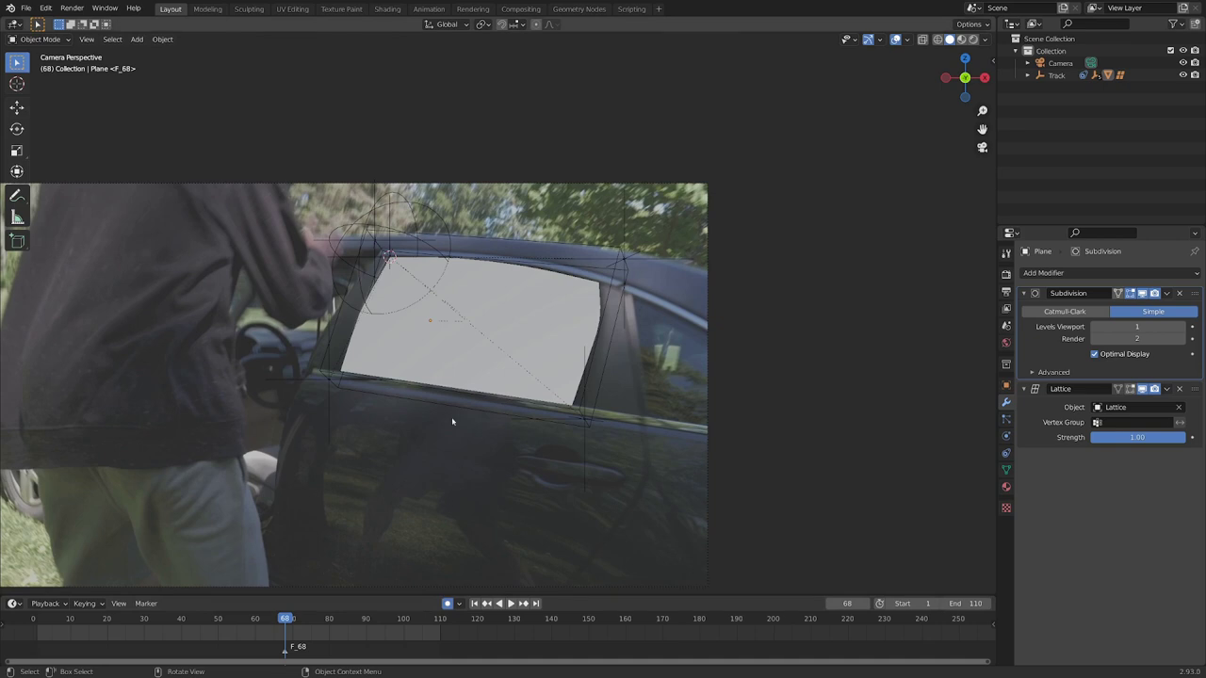
scroll(383, 205, "up", 2)
left_click(411, 175)
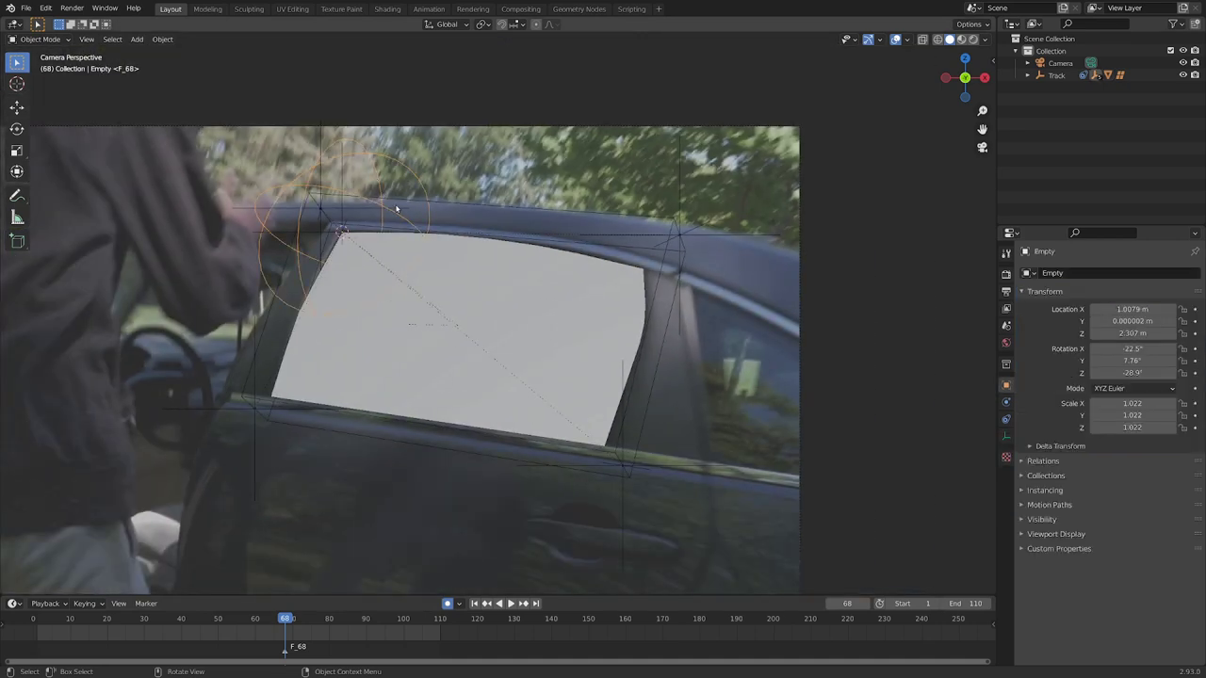
key("g")
left_click(396, 208)
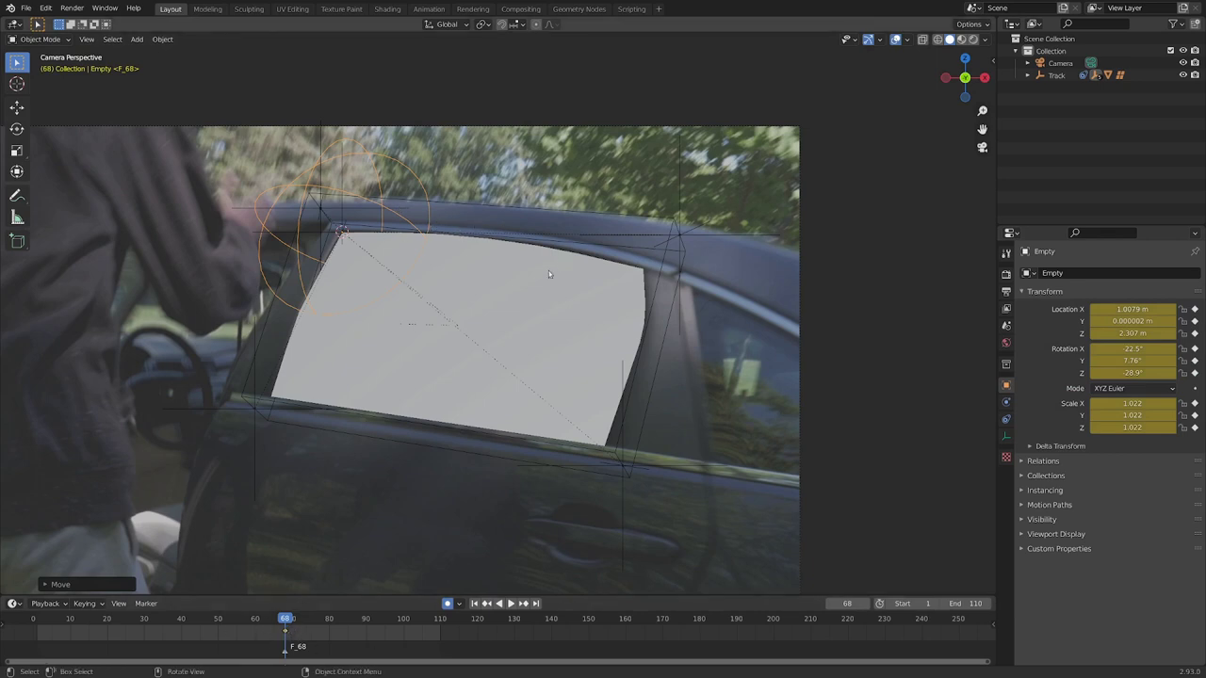
Step: At frame 59, scale the sphere empty to about 0.650 and rotate it to about X -21.8°, Y 6.39°, Z -28.8° to fit the car window
left_click_drag(287, 624, 250, 621)
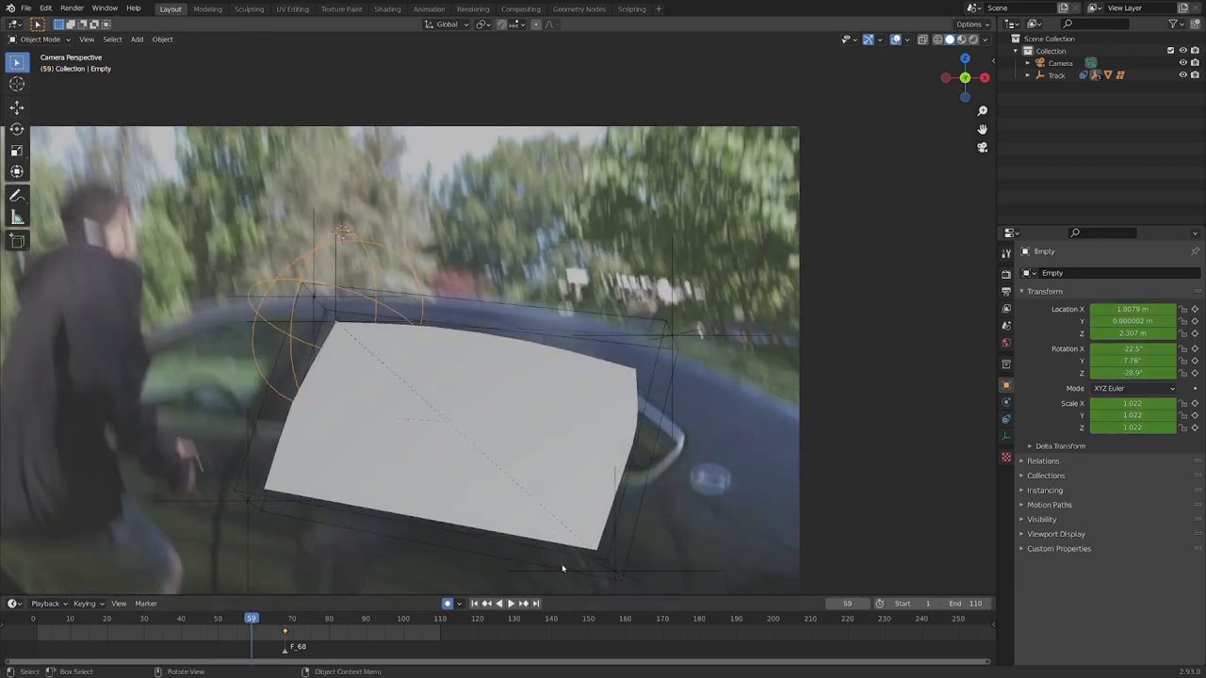
key("s")
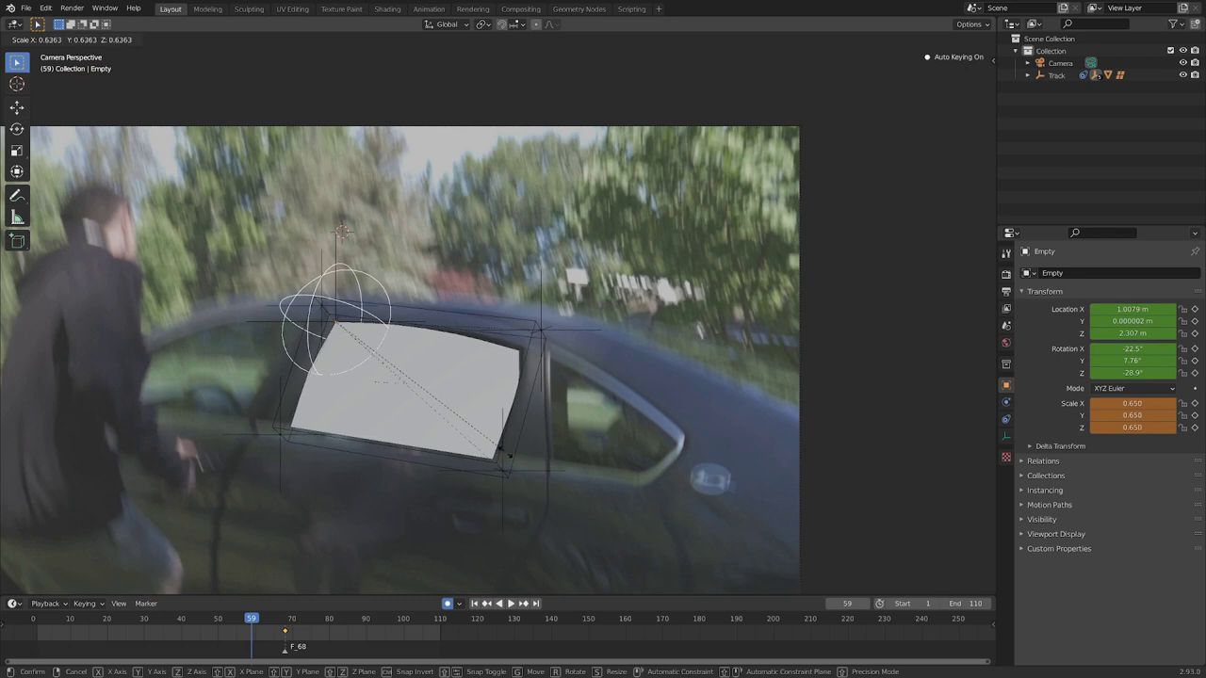
left_click(507, 457)
scroll(523, 450, "up", 3)
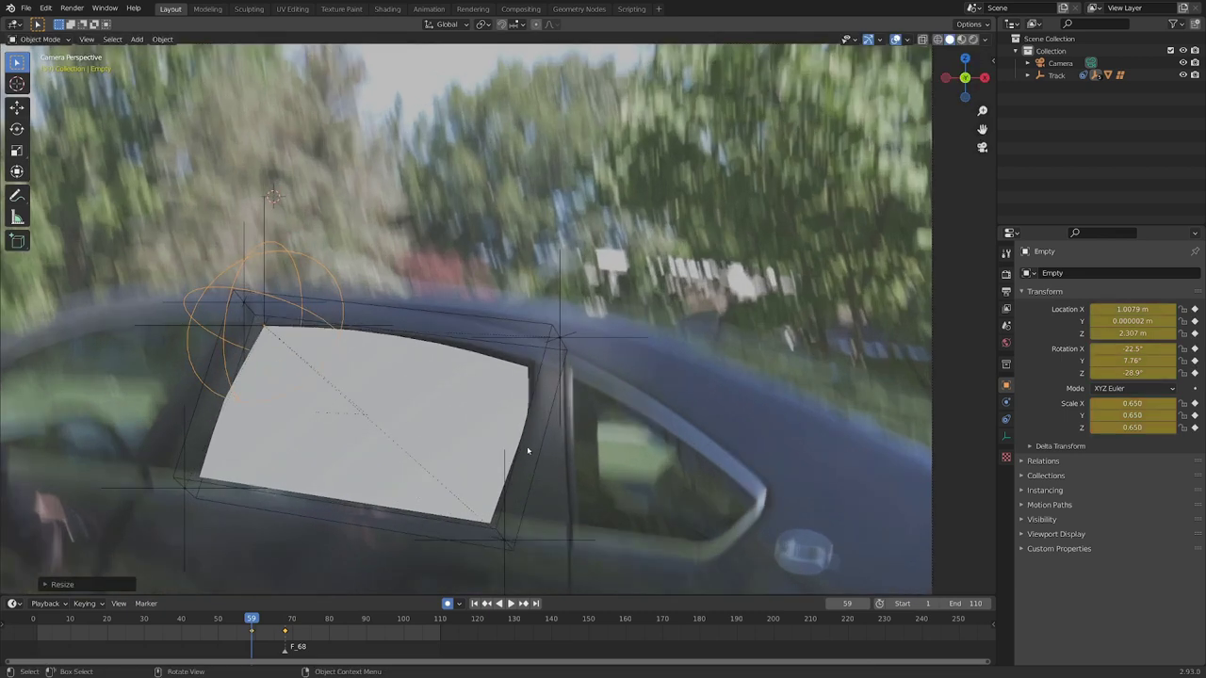
key("r")
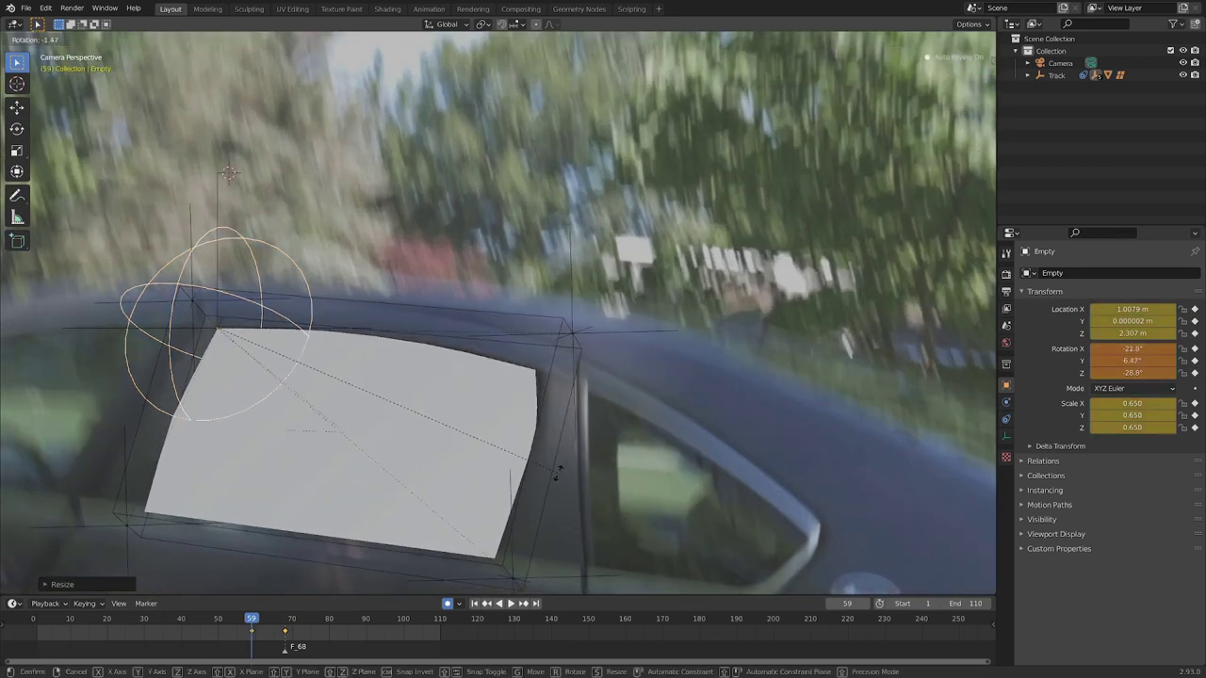
left_click(558, 475)
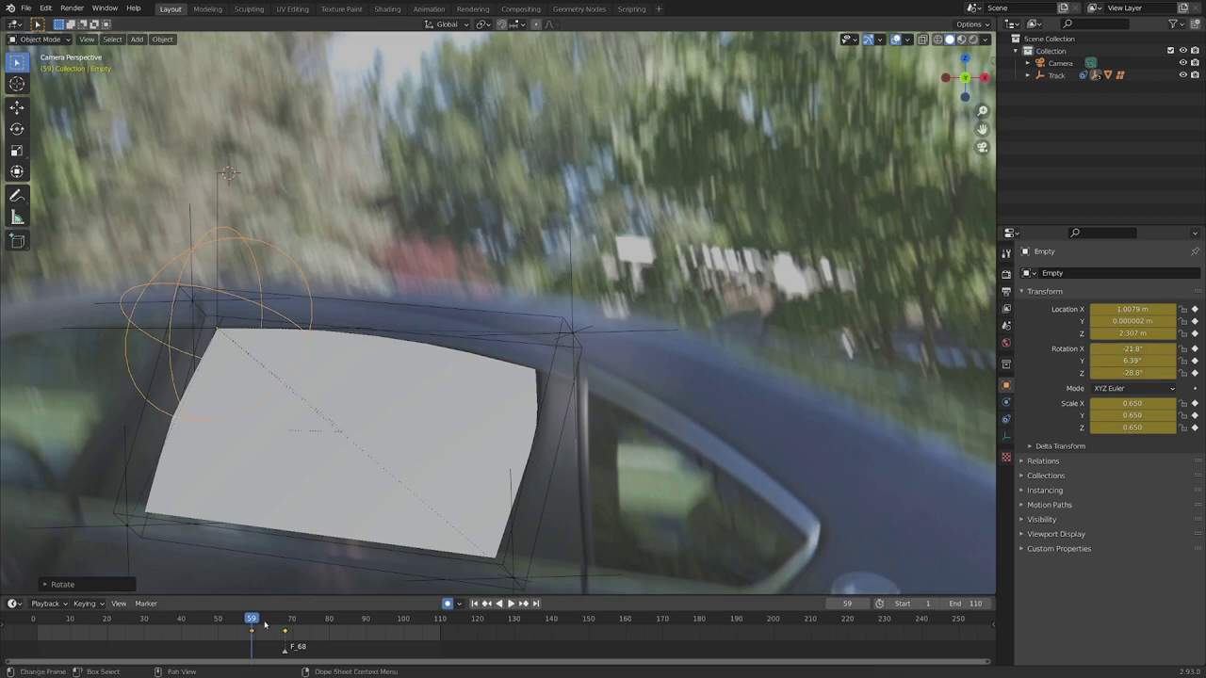
Step: At frame 39, scale the sphere empty to about 0.312 and rotate it to about X -19.9°, Y 2.97°, Z -28.6° over the car window
left_click_drag(257, 622, 271, 622)
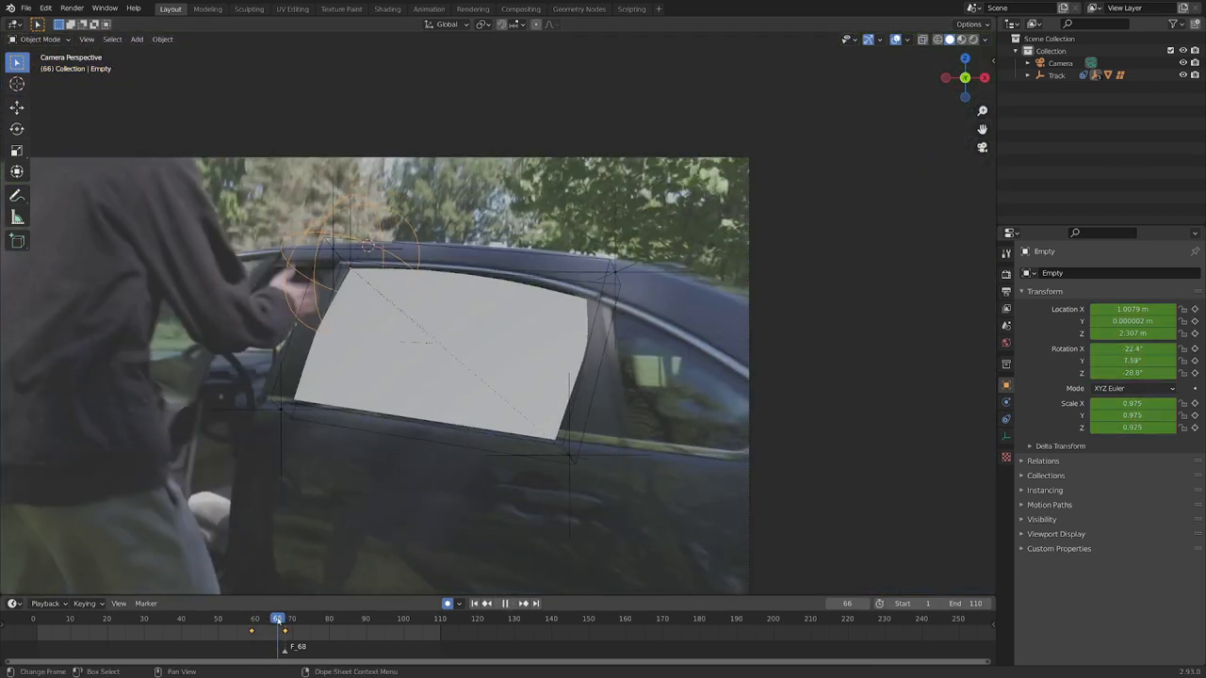
left_click_drag(278, 619, 179, 620)
key("space")
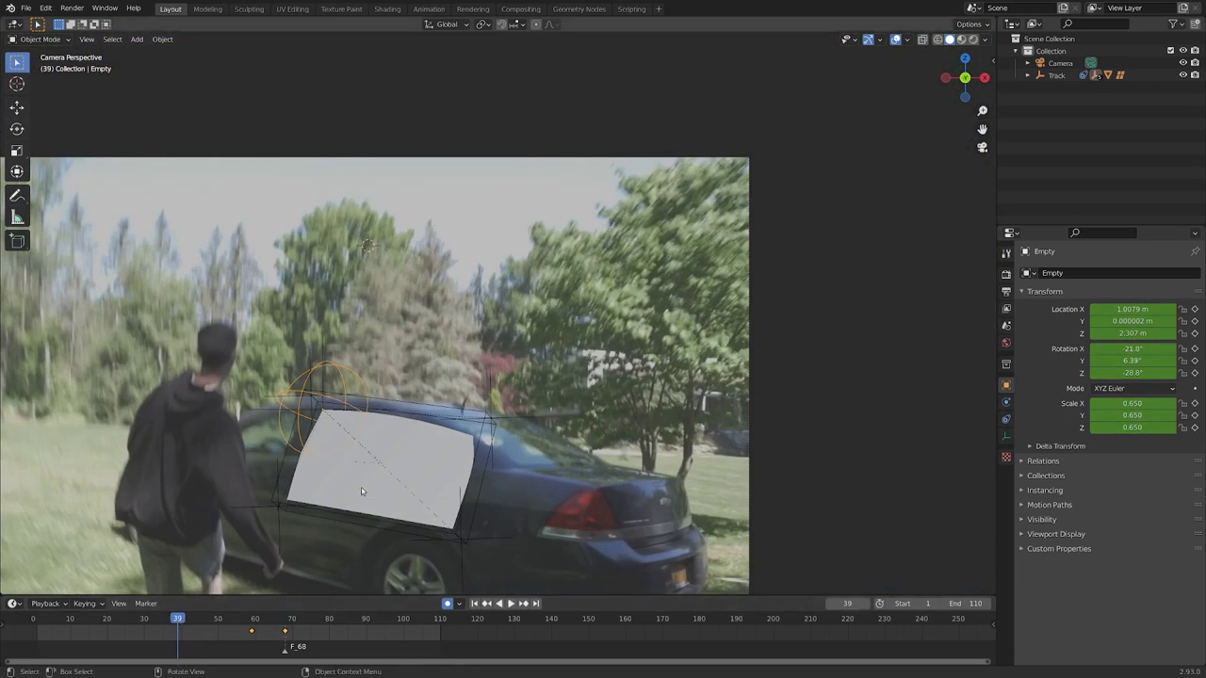
scroll(361, 487, "up", 4)
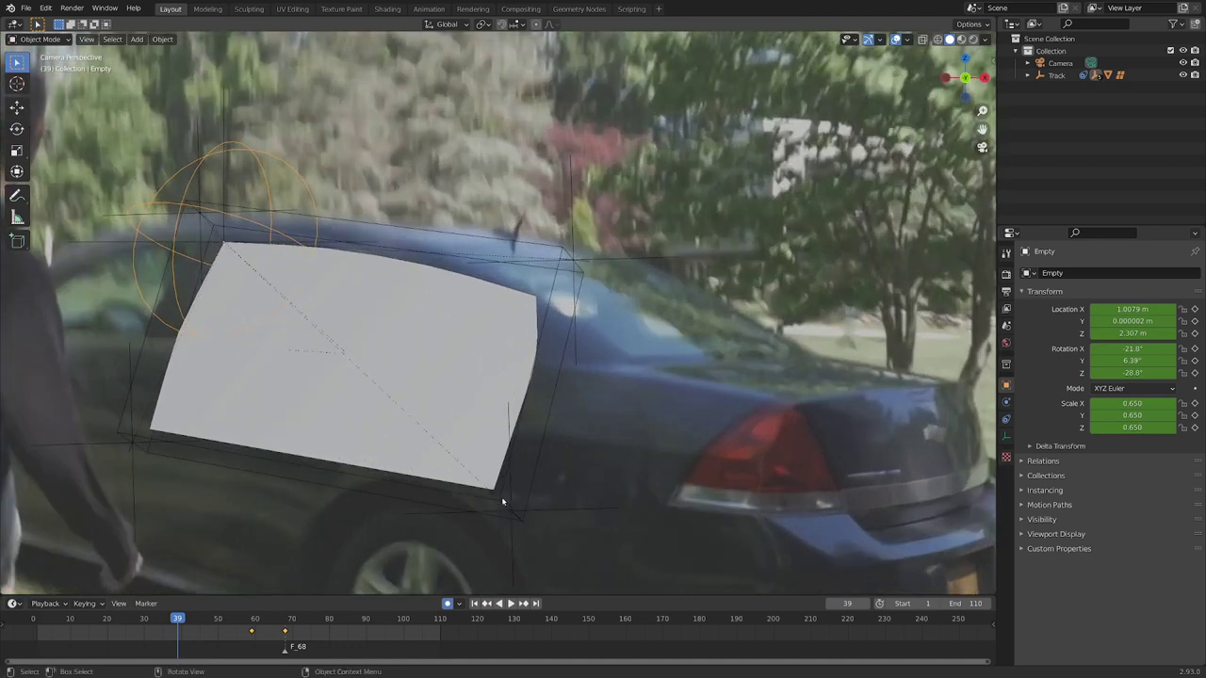
key("g")
right_click(559, 479)
key("s")
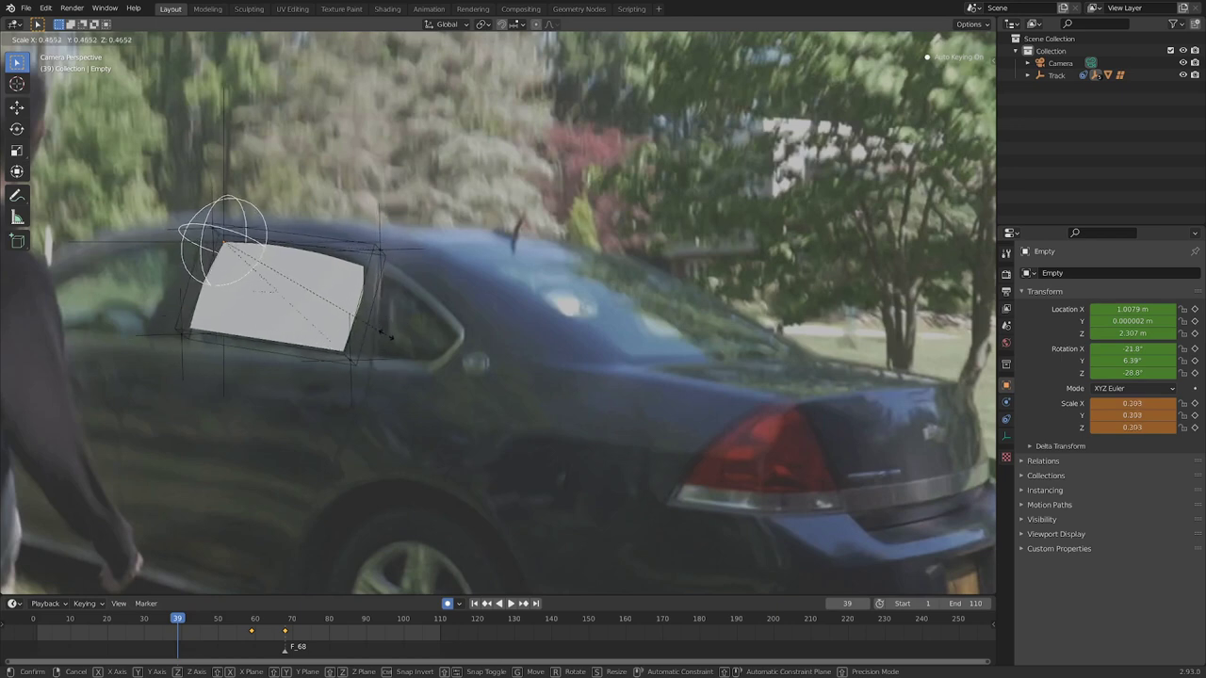
left_click(387, 335)
scroll(385, 336, "up", 4)
middle_click_drag(185, 350, 632, 376, "shift")
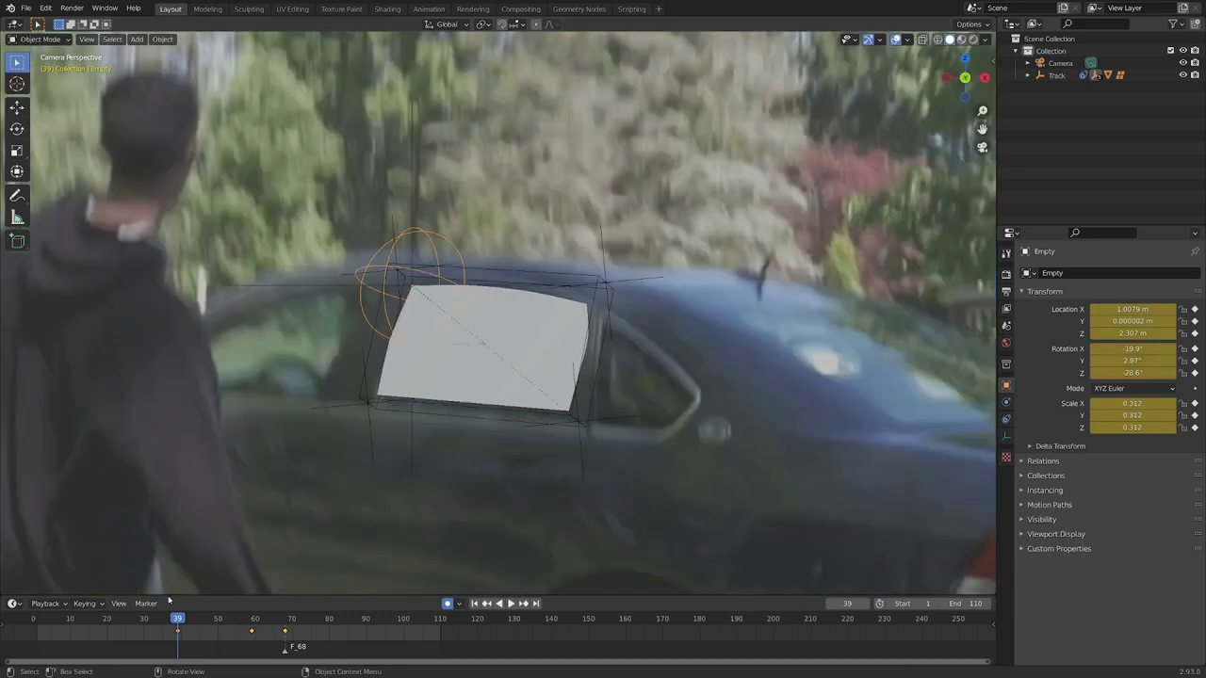
Step: Fit the empty to the window at frame 23 with scale about 0.182, and at frame 10 with scale 0.159 and rotation X -16.5°, Y -3.29°
left_click_drag(178, 620, 118, 621)
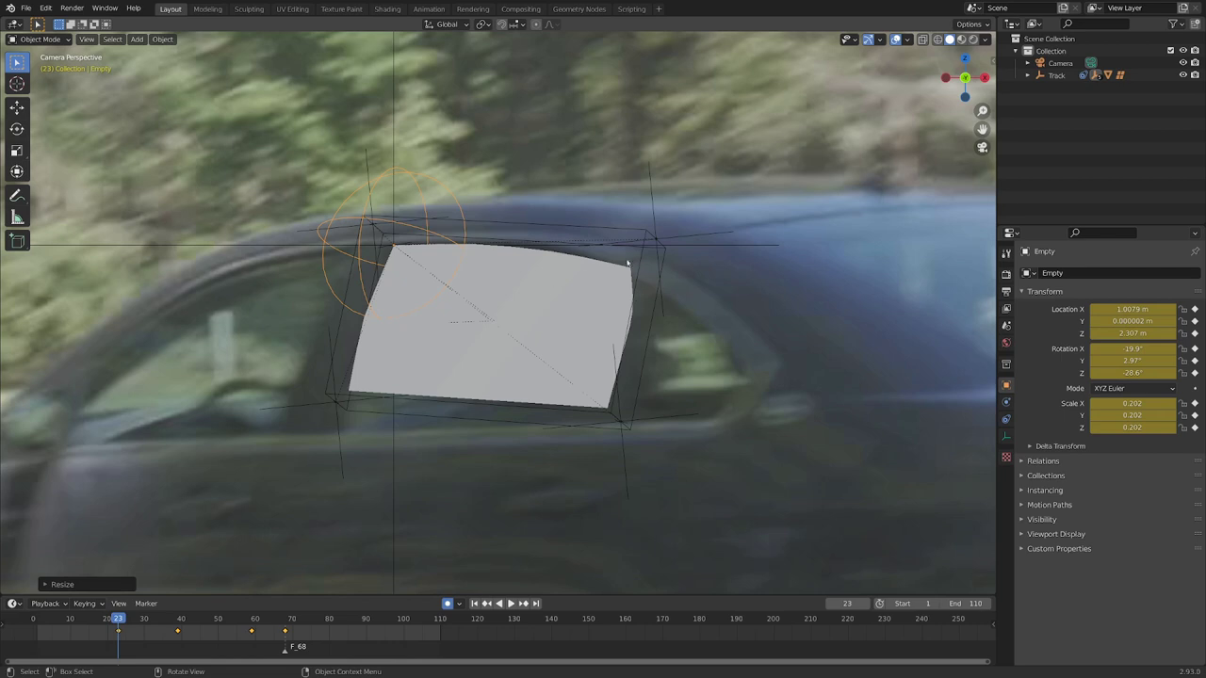
key("r")
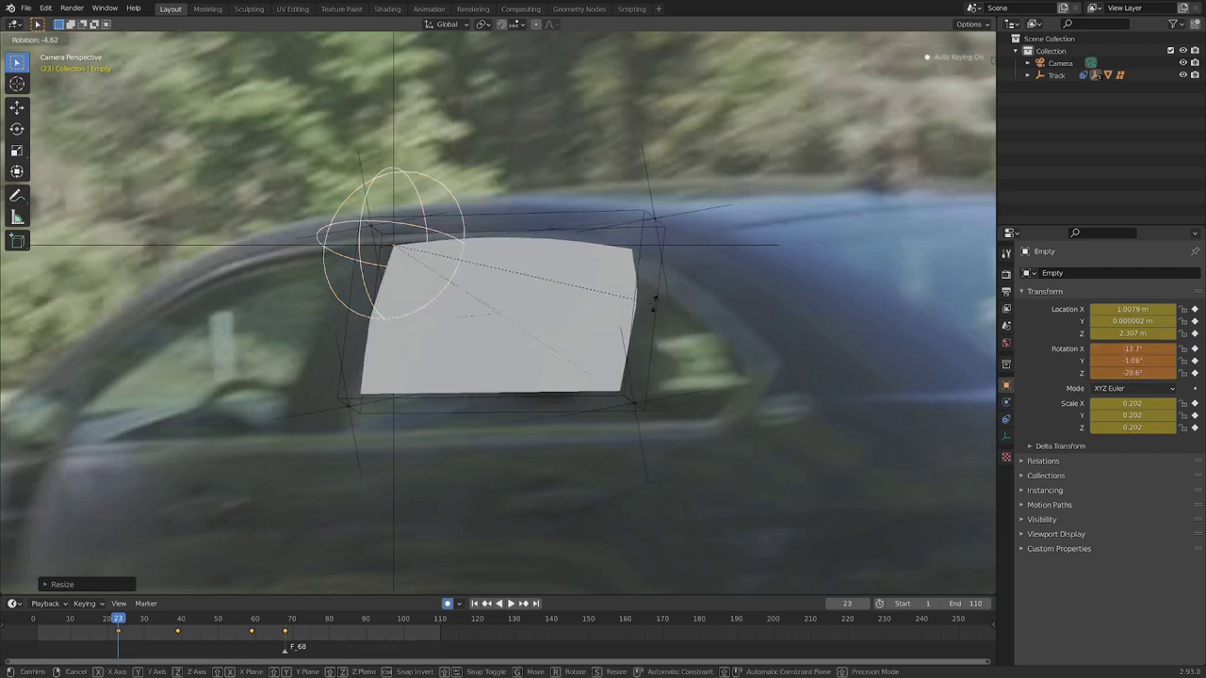
left_click(655, 306)
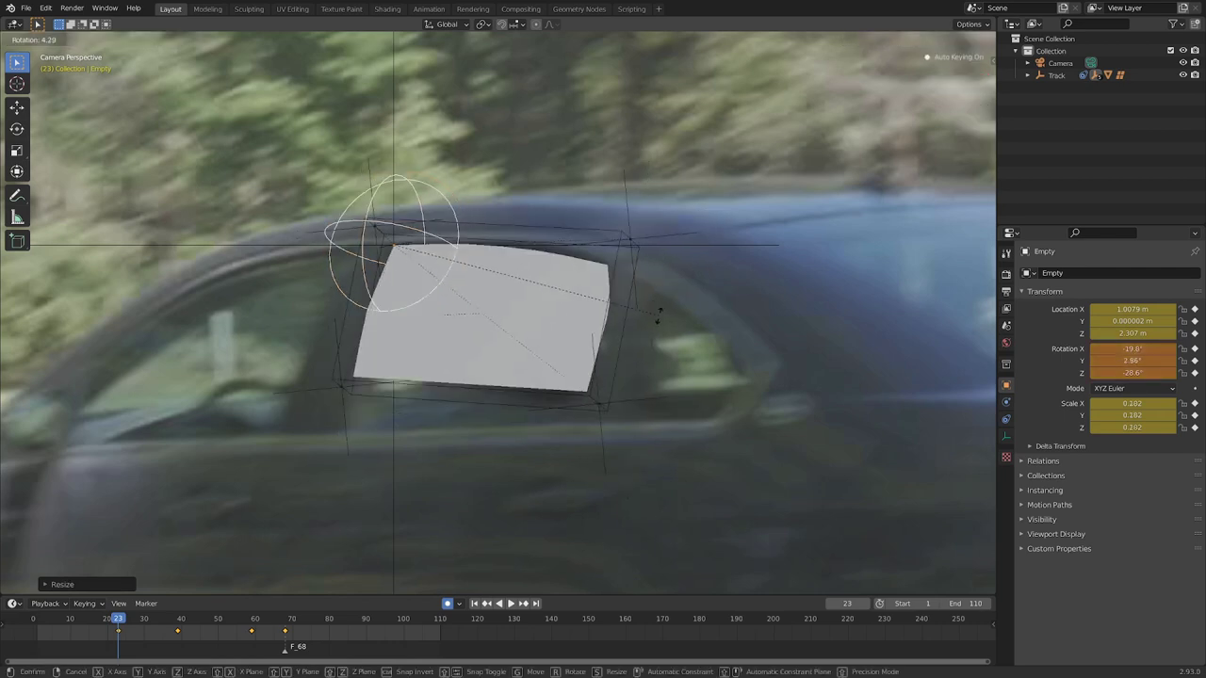
left_click(660, 312)
key("Down")
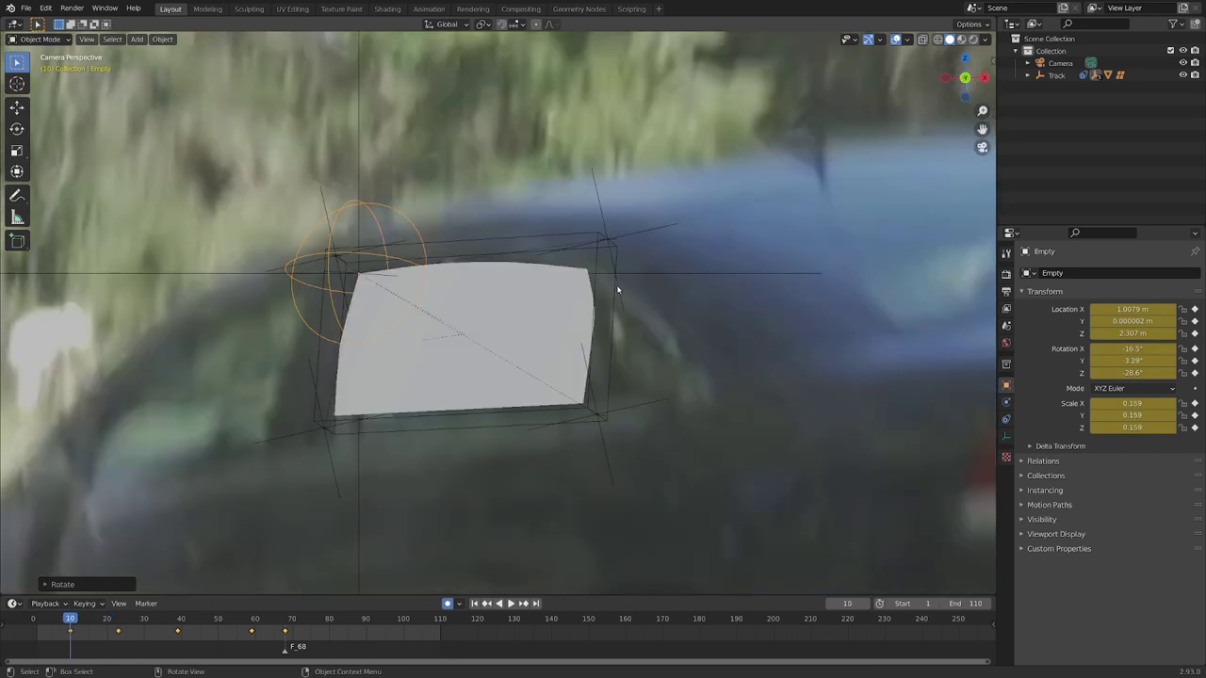
Step: At frame 1, scale the sphere empty to about 0.165 so the plane matches the window size
left_click_drag(58, 622, 35, 628)
key("space")
key("s")
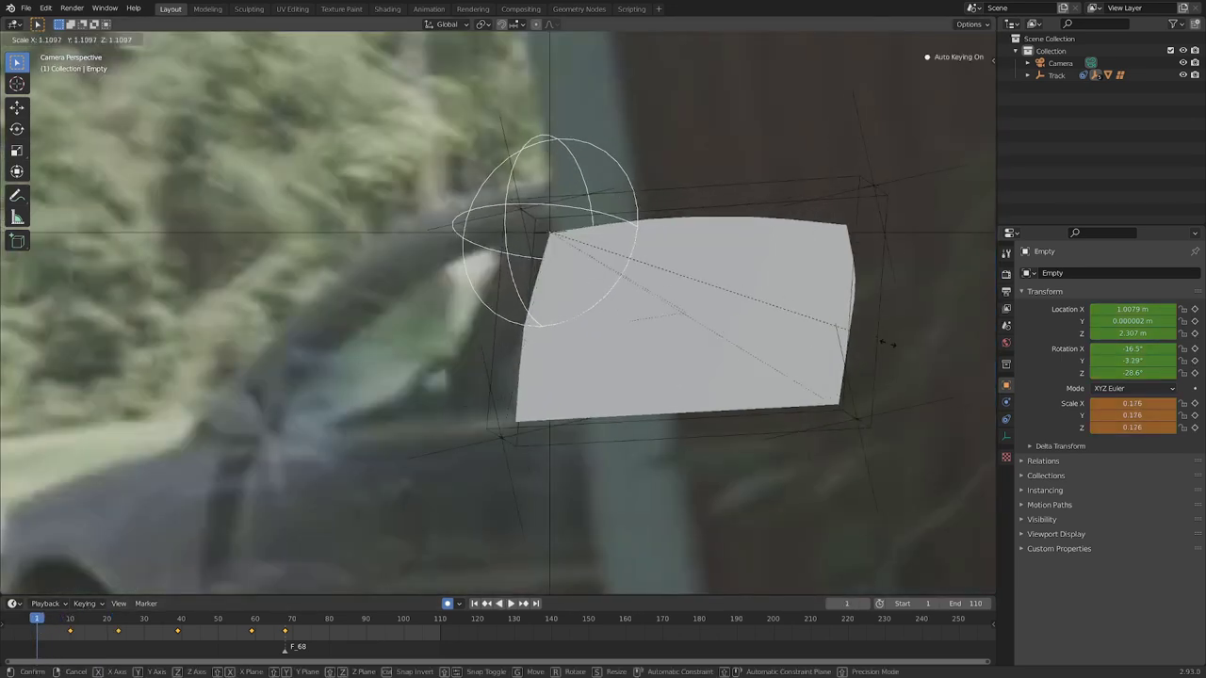
left_click(864, 356)
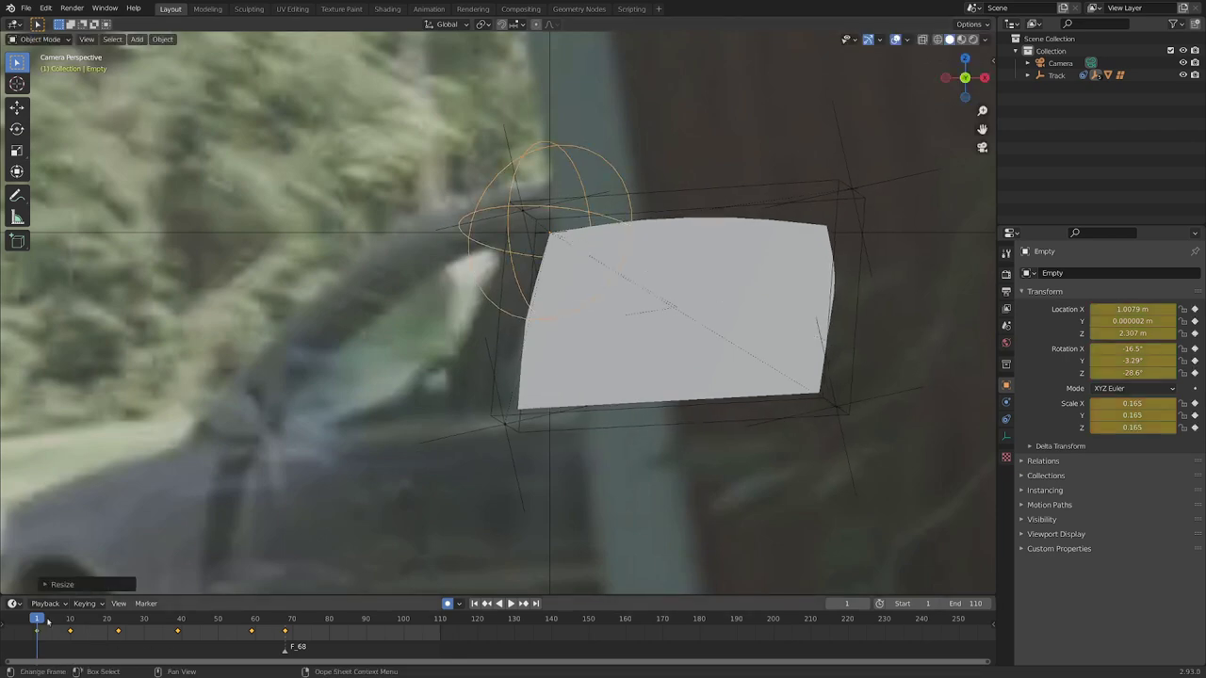
Step: Play the animation from frame 1 to check the tracking, stopping around frame 68
key("space")
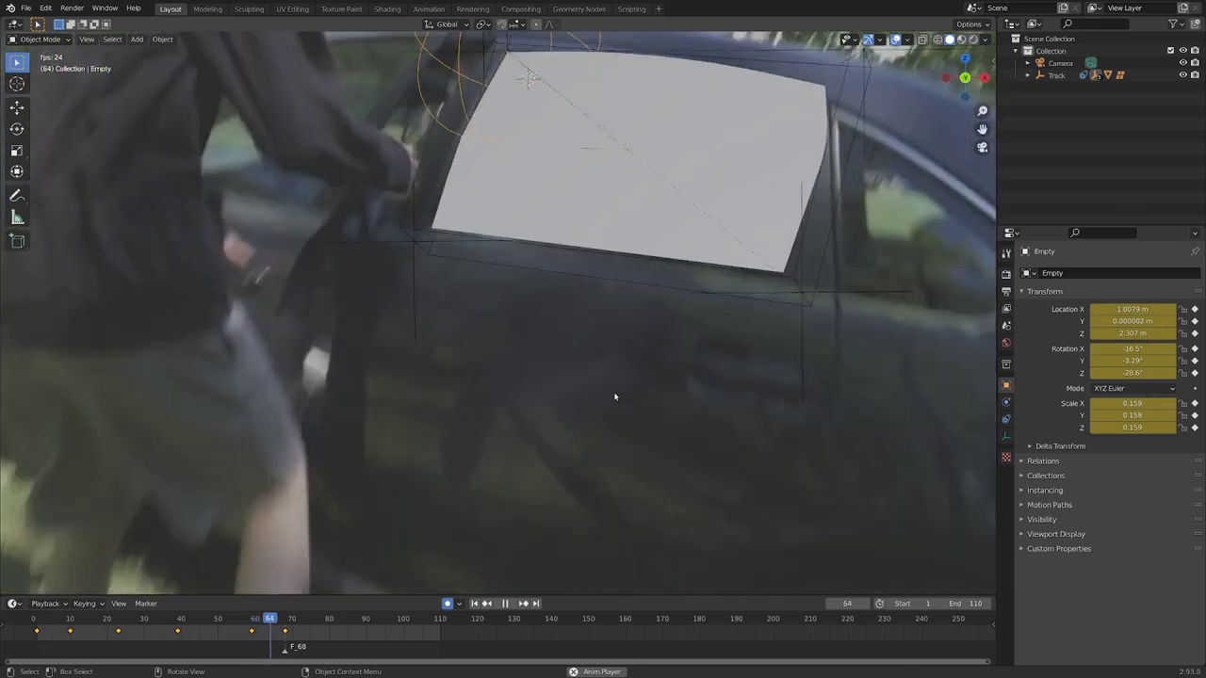
key("space")
key("KP_0")
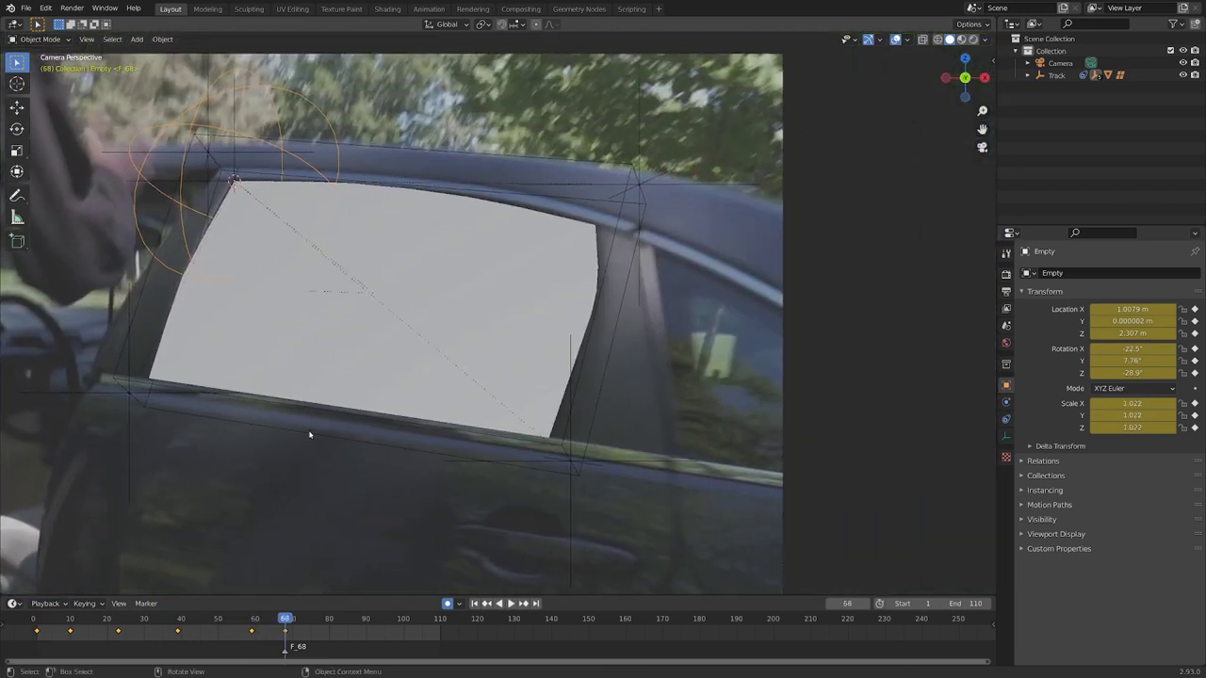
Step: At frame 73, scale the sphere empty to about 1.231 and rotate it to about X -21.6°, Y 6.1°, Z -28.7°
scroll(339, 413, "down", 5, "alt")
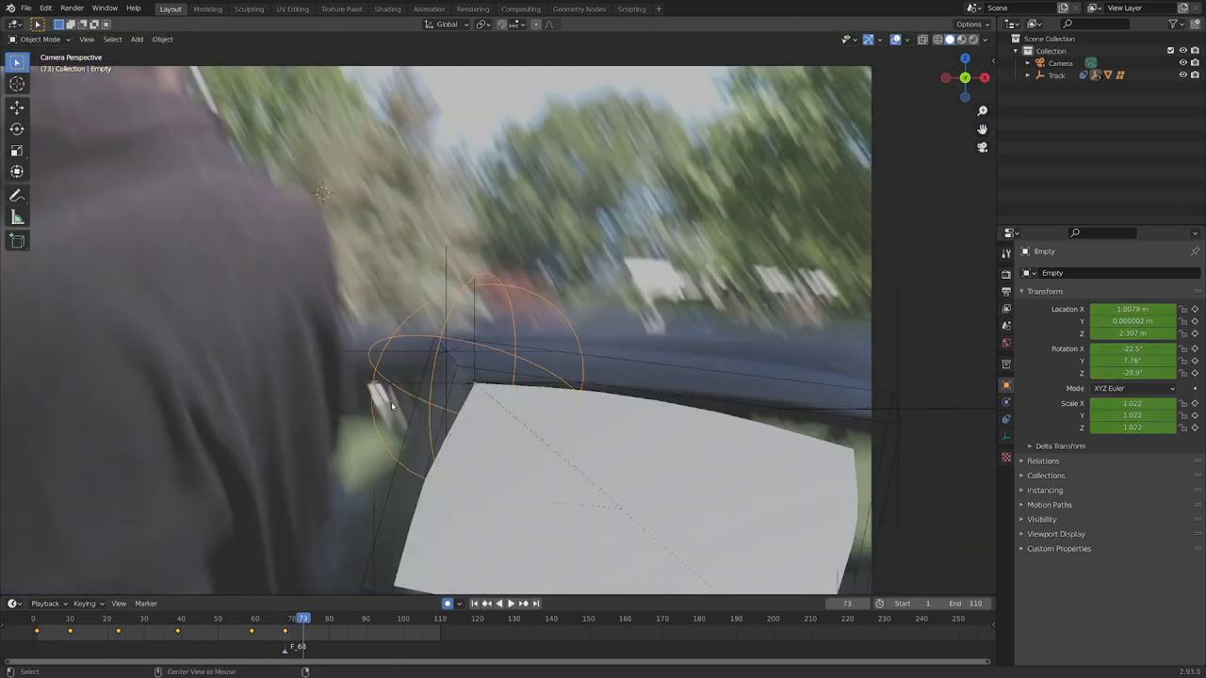
middle_click_drag(392, 405, 303, 269, "shift")
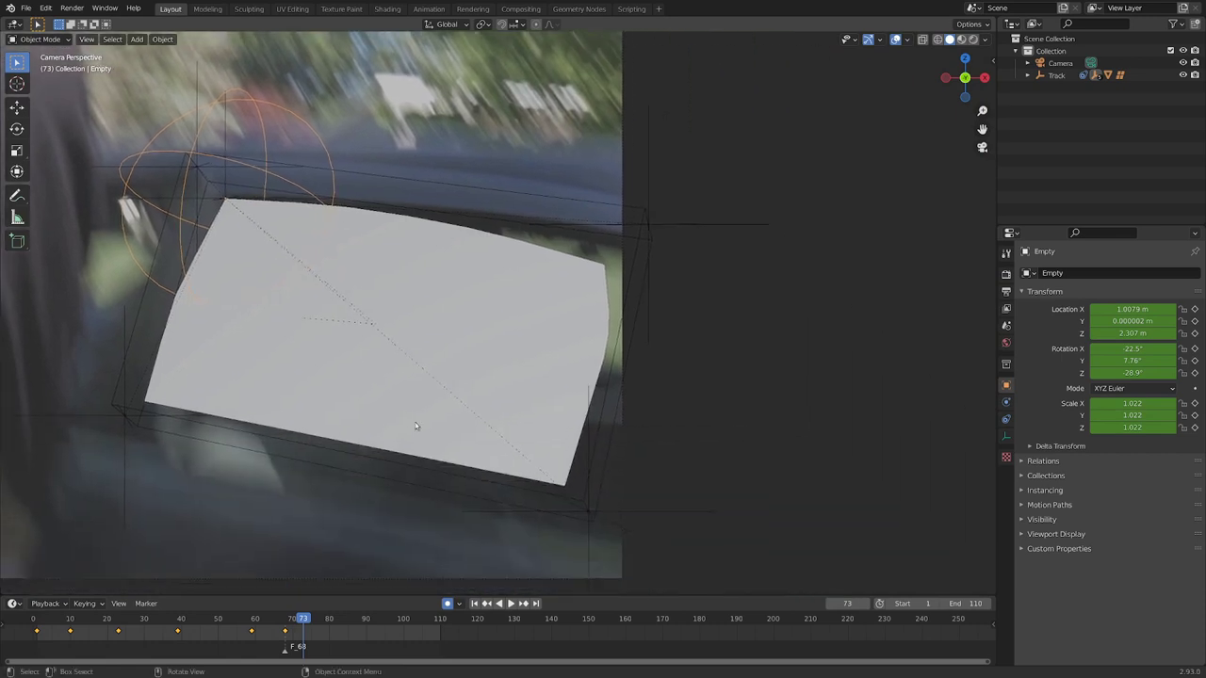
key("s")
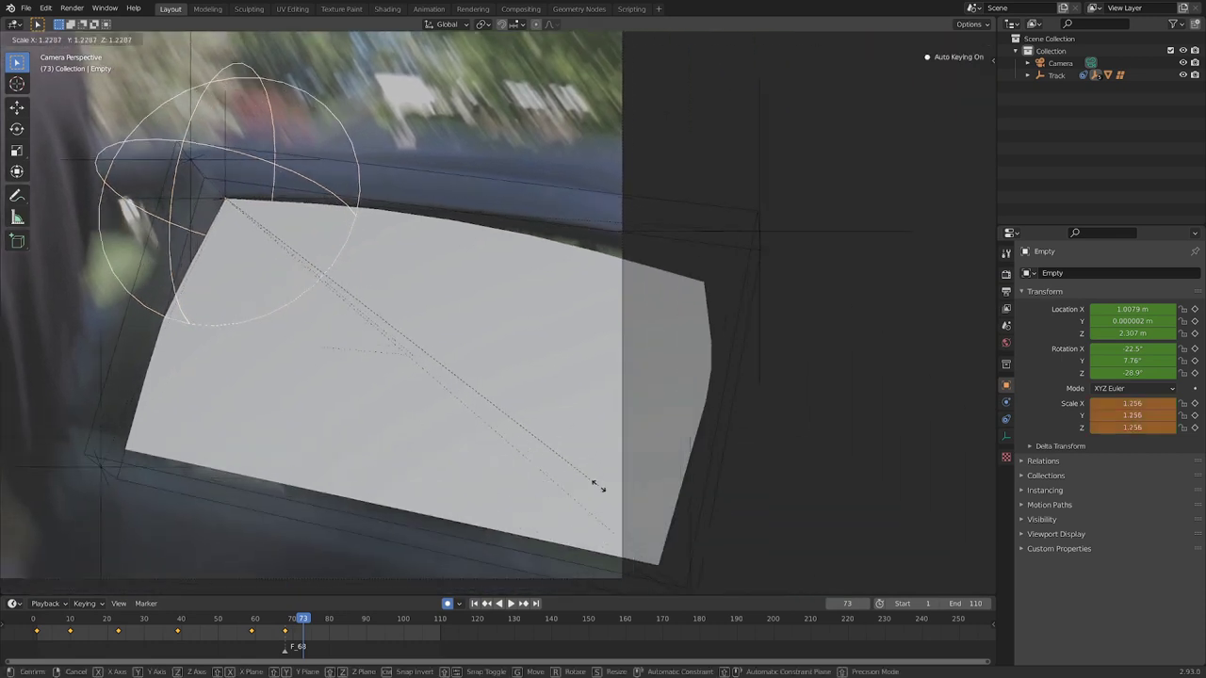
left_click(658, 481)
key("r")
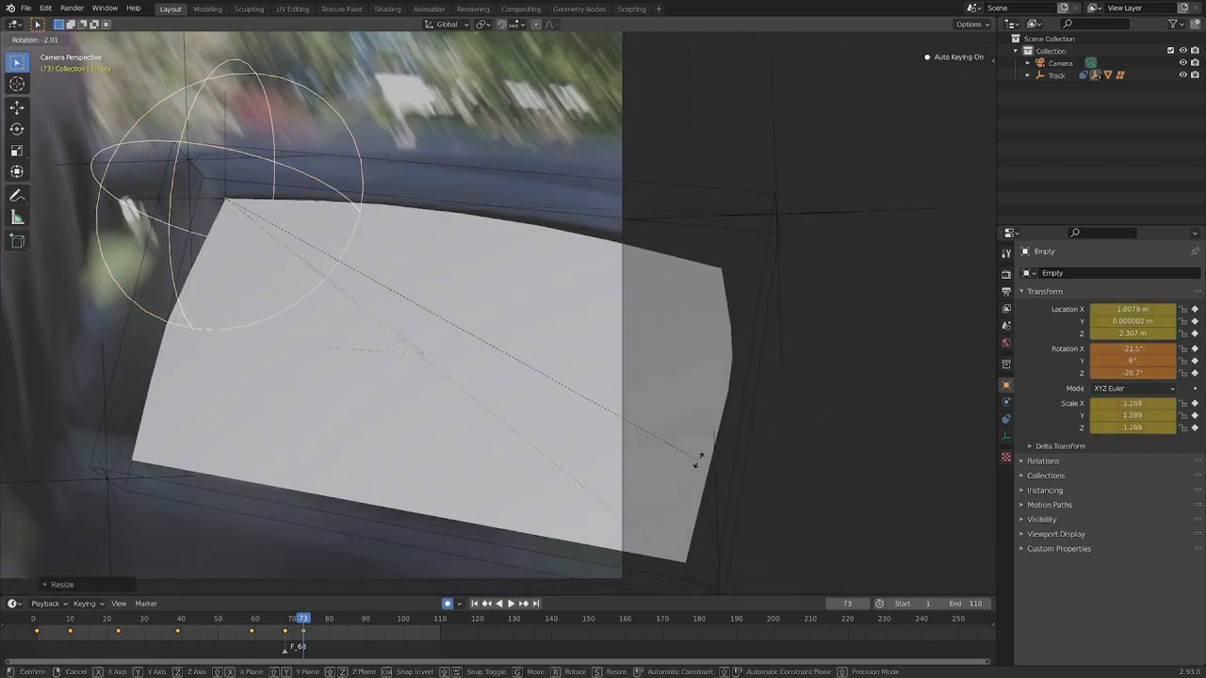
left_click(704, 466)
key("s")
left_click(727, 455)
Step: At frame 78, rotate the empty to about X -20.8°, Y 4.64°, Z -28.7° and scale it to about 1.723
scroll(728, 456, "down", 3)
key("Right")
key("Right")
key("Right")
key("Right")
key("Right")
middle_click_drag(485, 557, 468, 420, "shift")
scroll(468, 420, "up", 5)
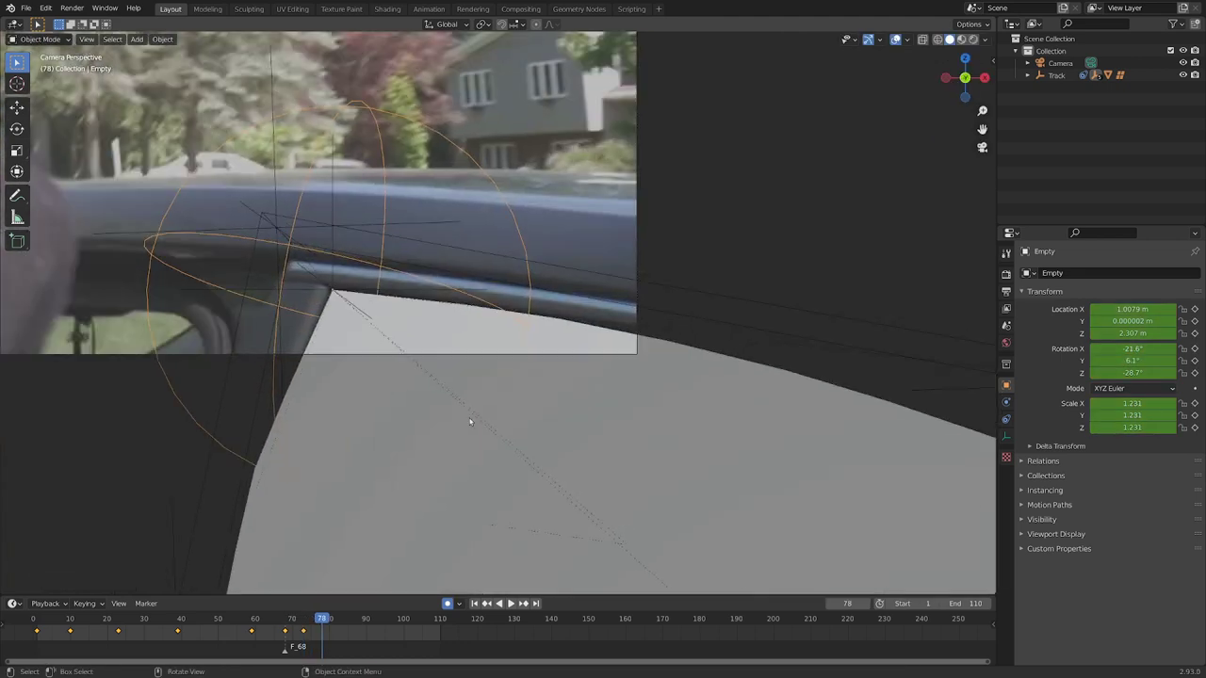
key("r")
left_click(732, 495)
scroll(732, 496, "down", 6)
key("s")
left_click(749, 498)
Step: At frame 84, rotate the empty to about Y 7.83°, Z -28.9°, and around its local X axis to about X -25.1°
scroll(310, 255, "up", 9)
key("Right")
key("Right")
key("Right")
key("Right")
key("Right")
key("Right")
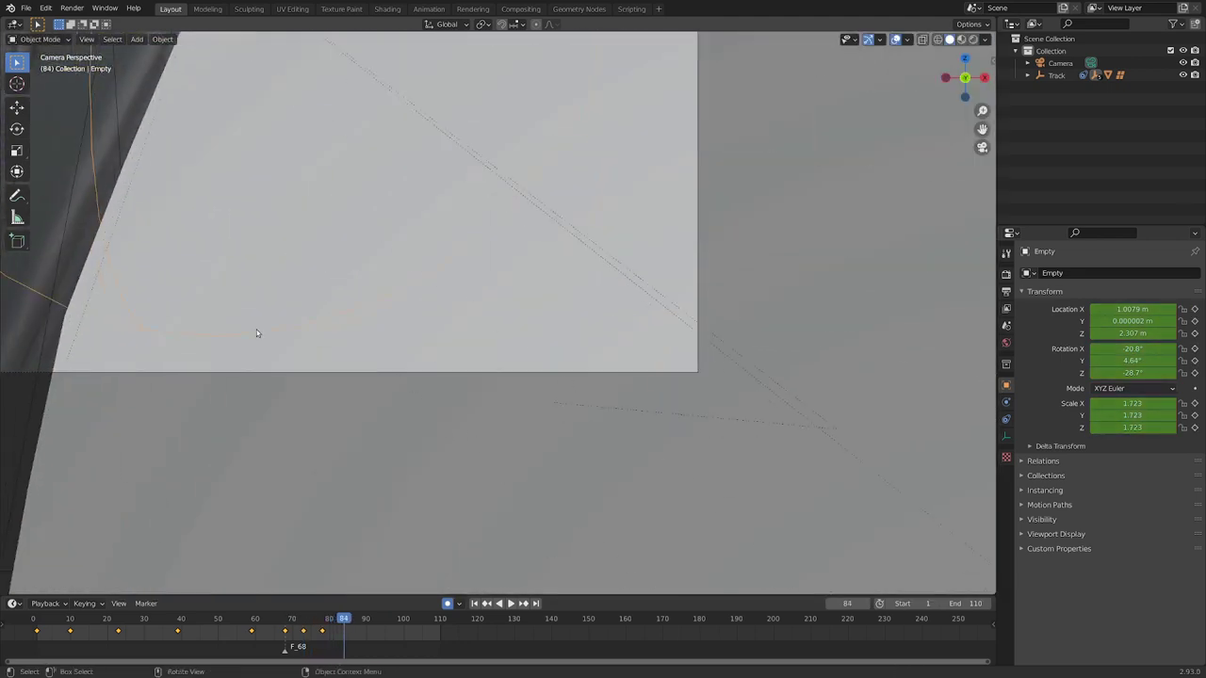
scroll(256, 328, "down", 4)
middle_click_drag(256, 329, 206, 468, "shift")
key("r")
left_click(719, 226)
key("r")
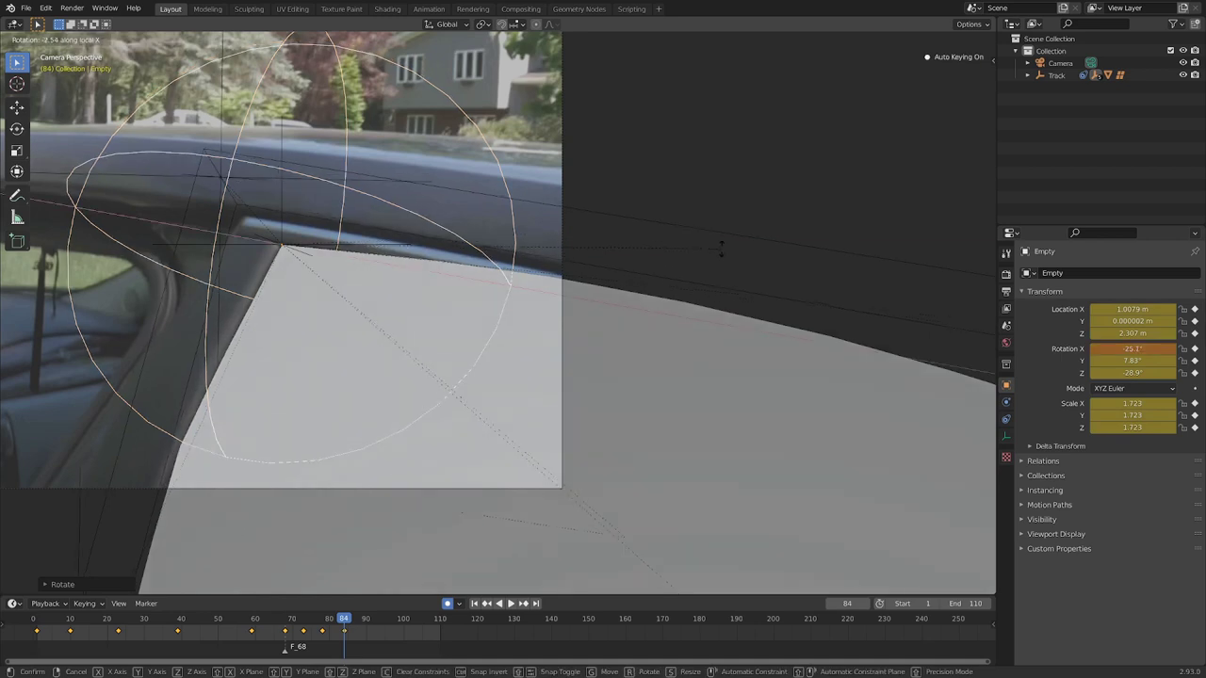
left_click(721, 251)
Step: At frame 93, scale the empty to about 3.576 and rotate it to about X -26.9°, Y 11.8°, Z -29.2°
key("Right")
key("Right")
key("Right")
key("Right")
key("Right")
key("Right")
key("Right")
key("Right")
key("Right")
scroll(521, 351, "down", 7)
key("s")
left_click(702, 303)
scroll(705, 301, "up", 2)
key("r")
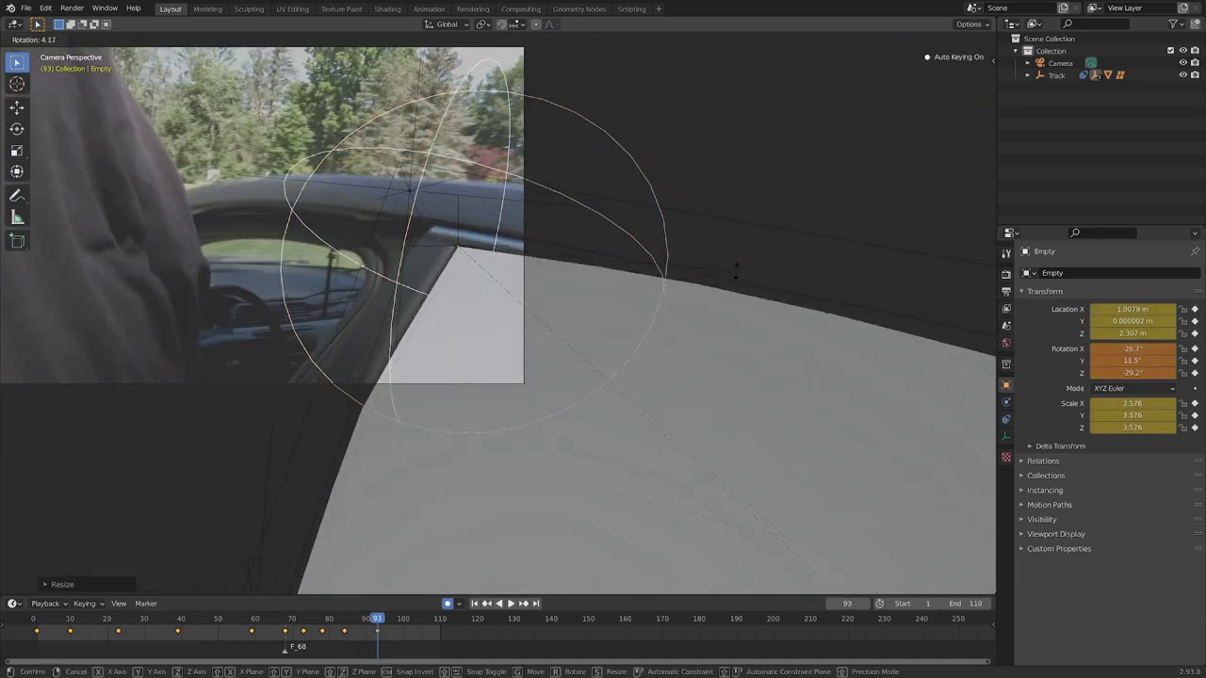
left_click(735, 271)
Step: At frame 99, scale the sphere empty to about 6.386 to keep the plane on the enlarging window
scroll(609, 272, "up", 1)
key("Right")
key("Right")
key("Right")
key("Right")
key("Right")
key("Right")
scroll(538, 293, "down", 6)
scroll(538, 293, "up", 2)
key("s")
left_click(597, 301)
scroll(498, 310, "up", 2)
Step: At frame 105, rotate the empty to about X -23.4°, Y 5.6°, Z -28.7° to align the plane's edge with the window frame
scroll(497, 310, "down", 6, "alt")
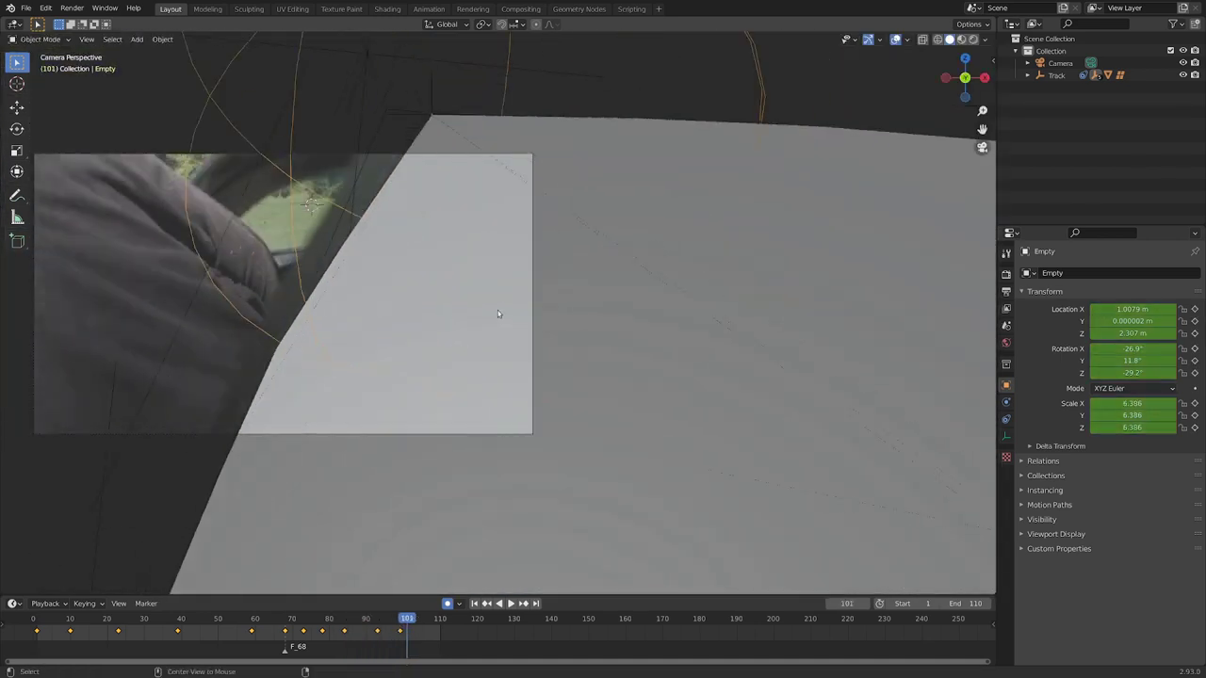
middle_click_drag(277, 299, 451, 341, "shift")
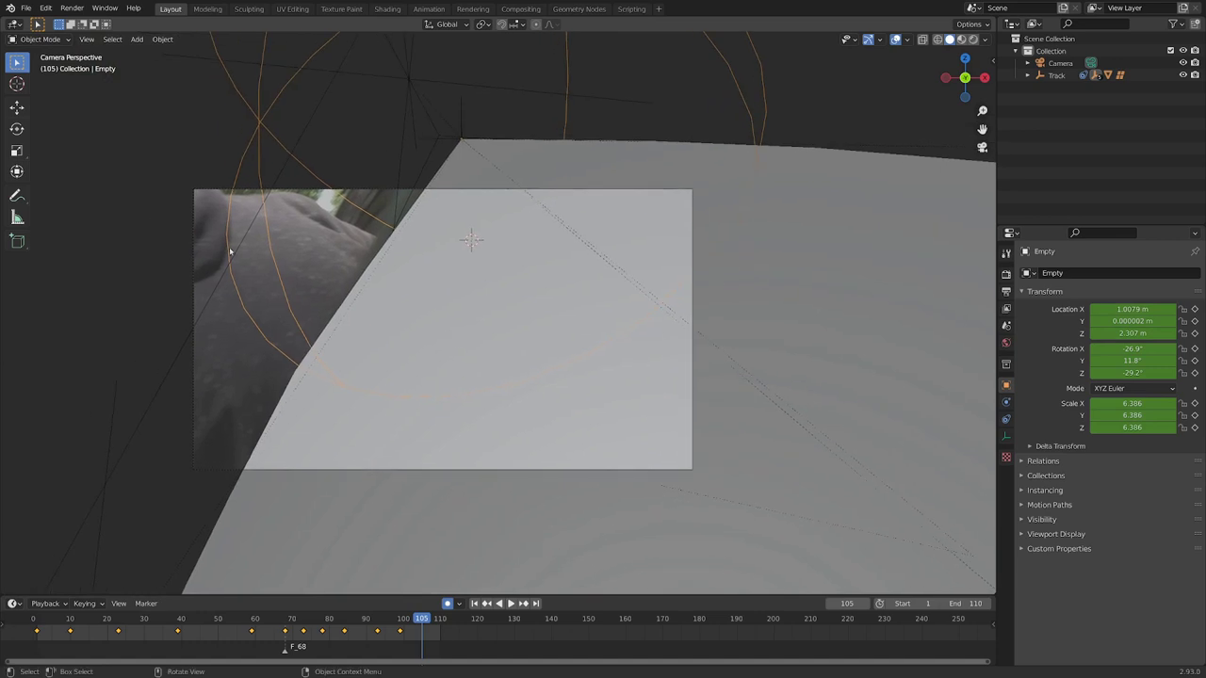
middle_click_drag(229, 251, 328, 280, "shift")
scroll(352, 296, "up", 1)
scroll(347, 311, "down", 2)
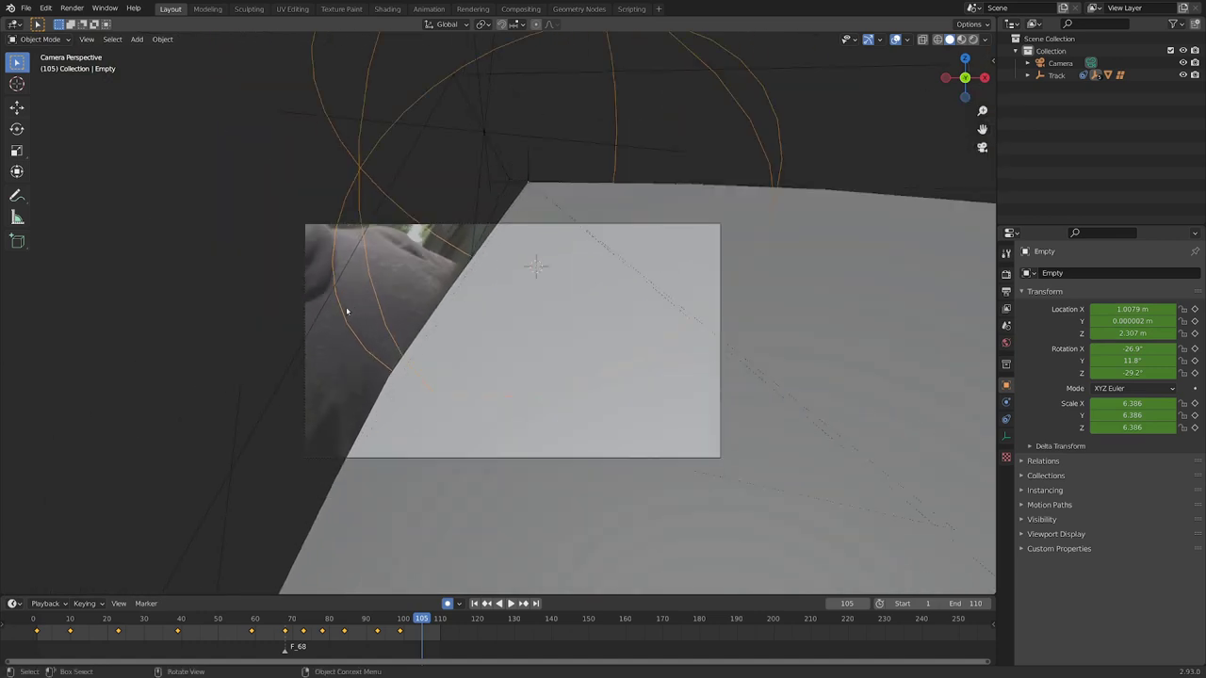
key("r")
left_click(364, 332)
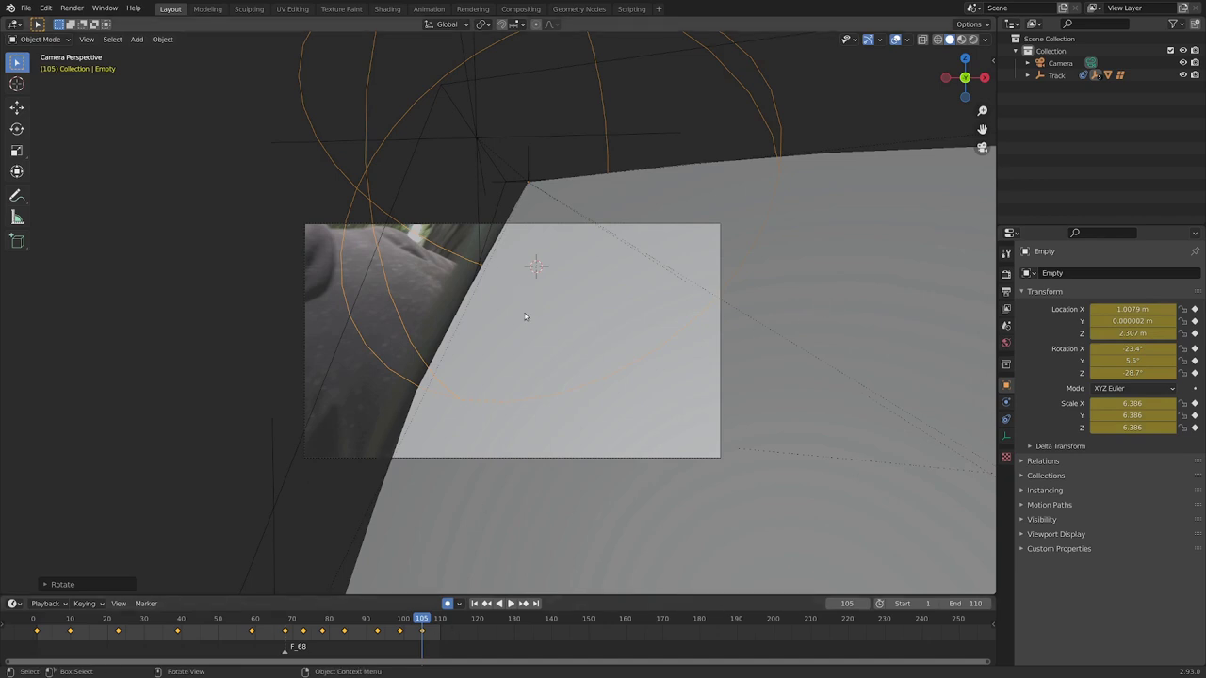
Step: Trackball-rotate the empty at frame 105 to about X -25.2°, Y 3.5°, Z -67.8°, inspect the plane in perspective and return to the camera view
scroll(525, 316, "up", 3)
scroll(525, 253, "down", 4)
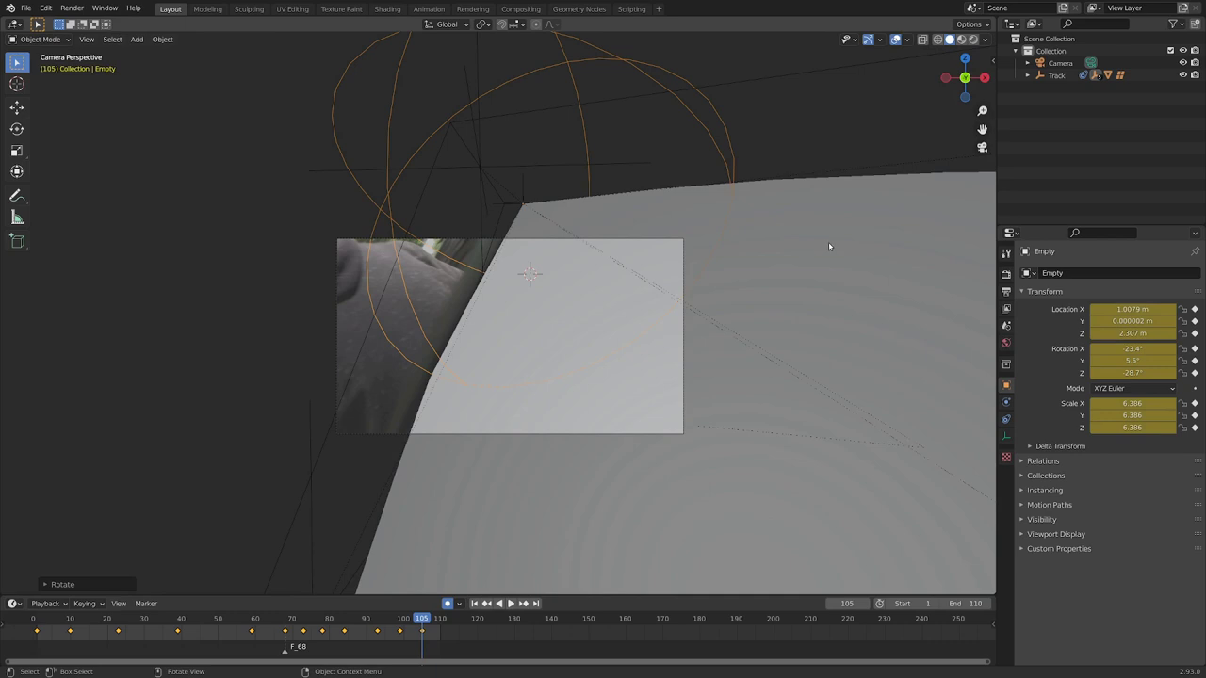
key("r")
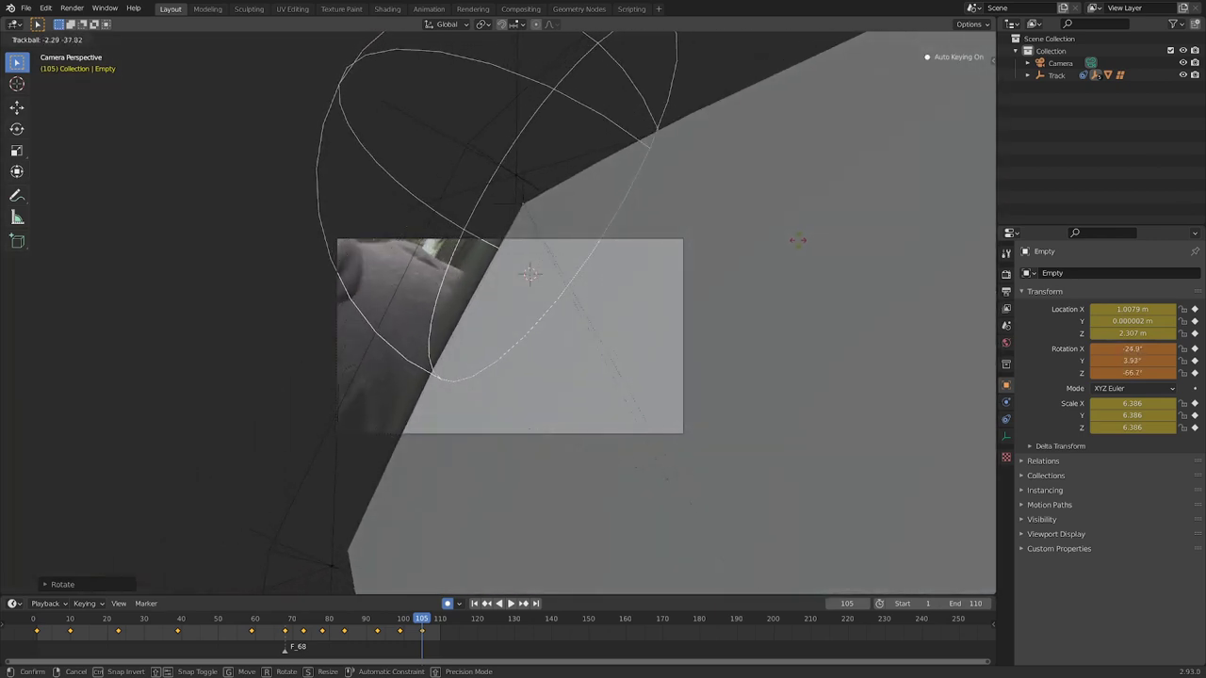
left_click(797, 239)
scroll(640, 255, "down", 3)
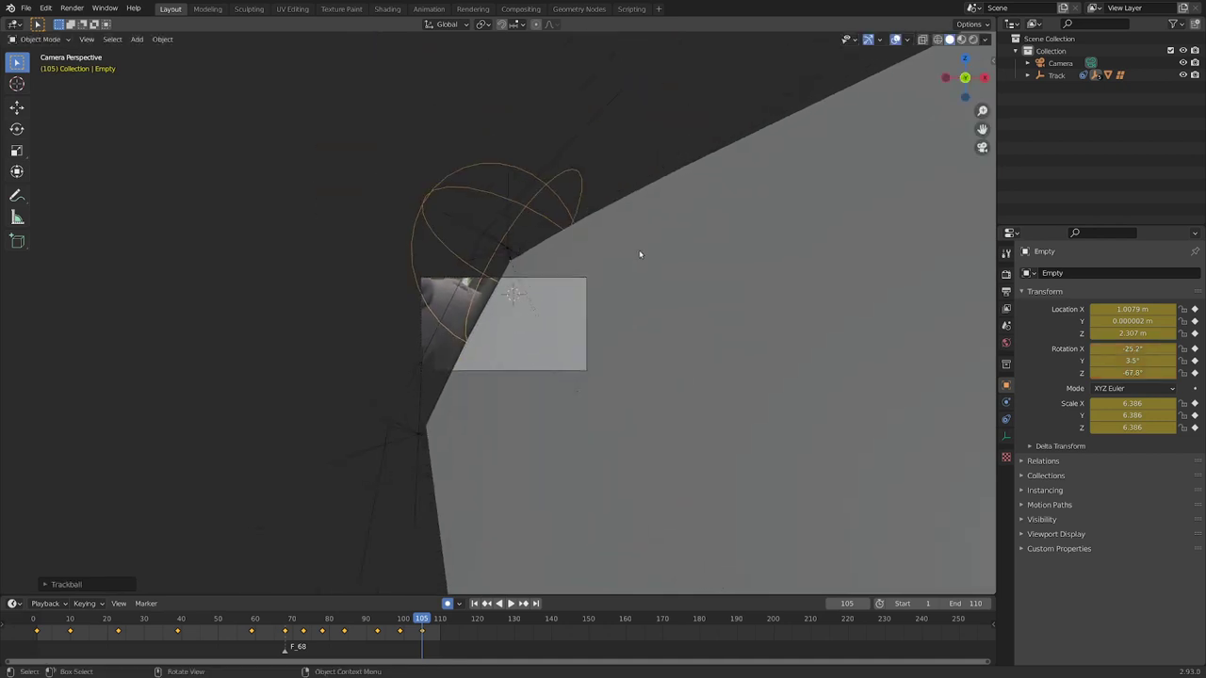
scroll(627, 261, "down", 4)
middle_click_drag(641, 256, 616, 296)
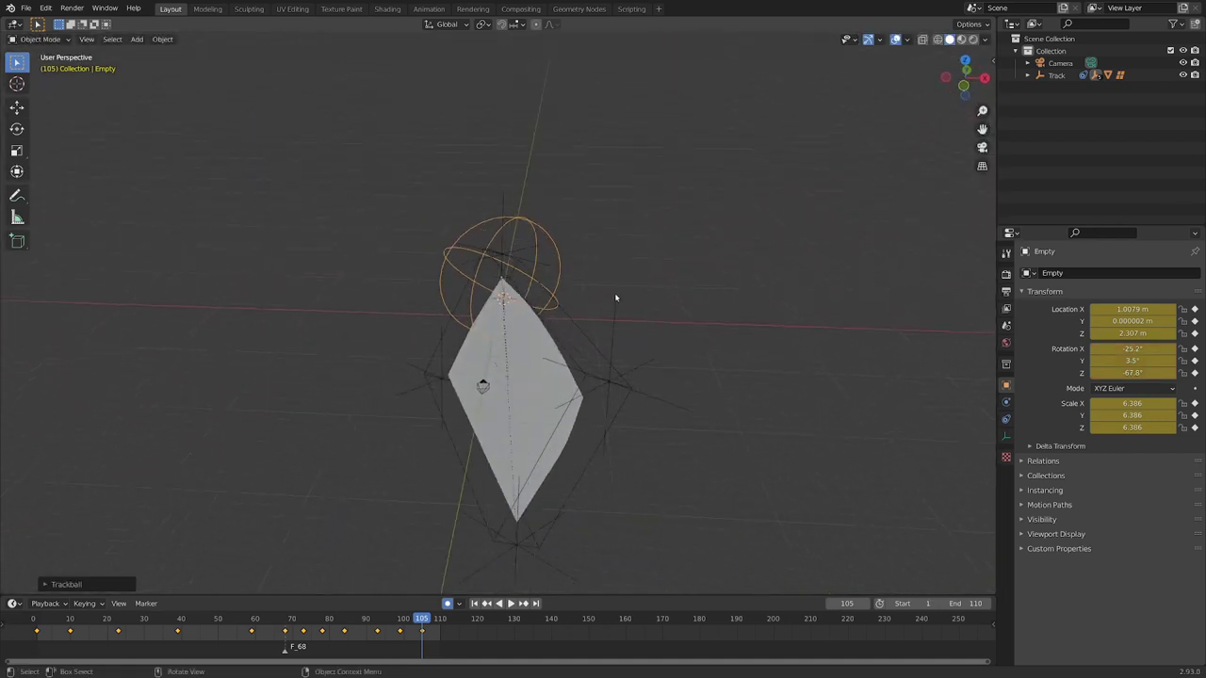
key("KP_0")
Step: At frame 108, trackball-rotate the empty to about X -27.1°, Y -7.71°, Z -93.1° to swing the plane out of view
key("Right")
key("Right")
scroll(551, 329, "up", 1, "alt")
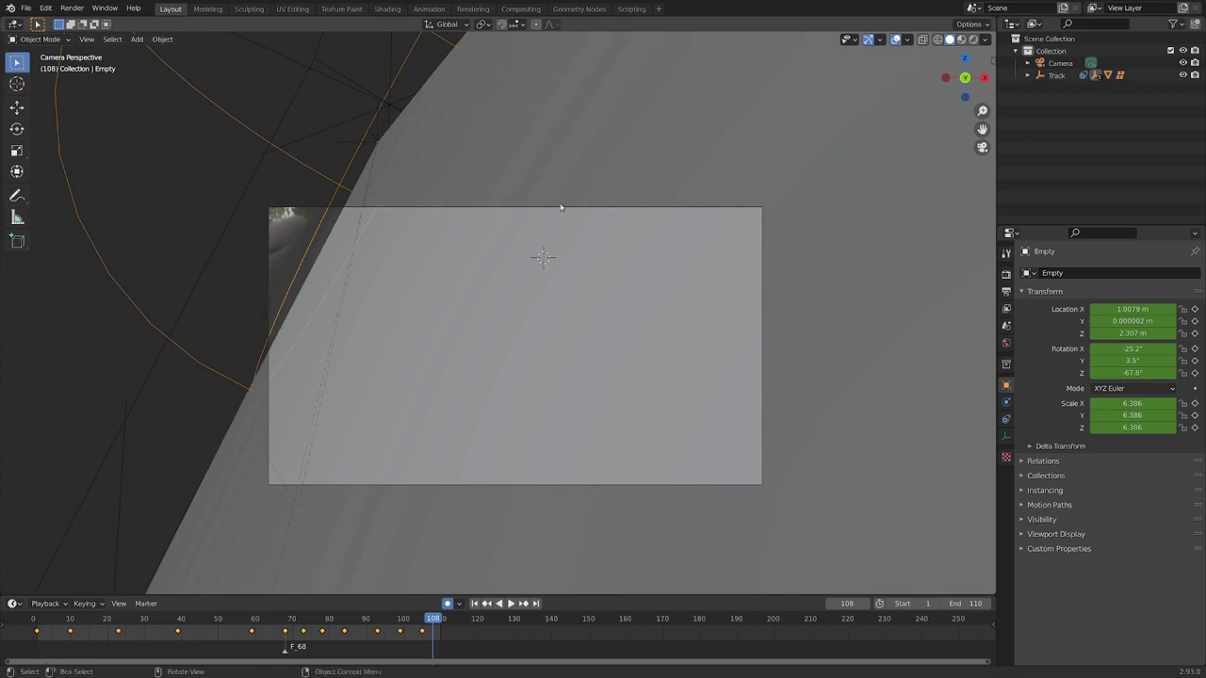
key("r")
key("r")
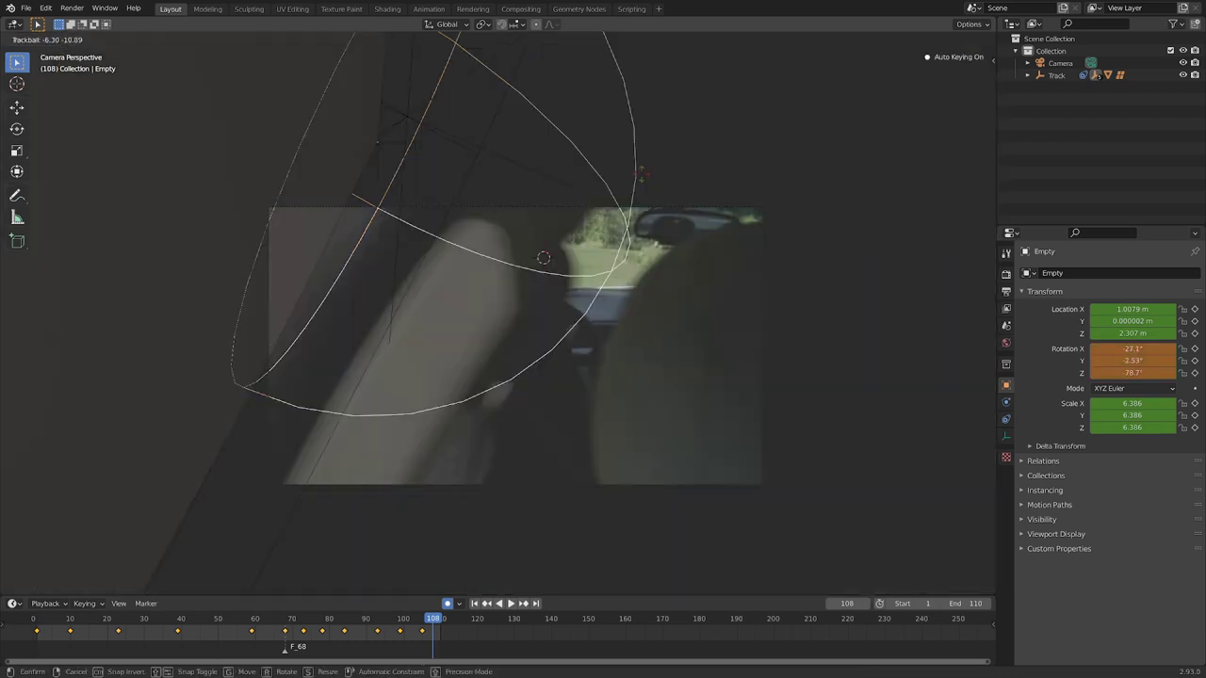
left_click(594, 170)
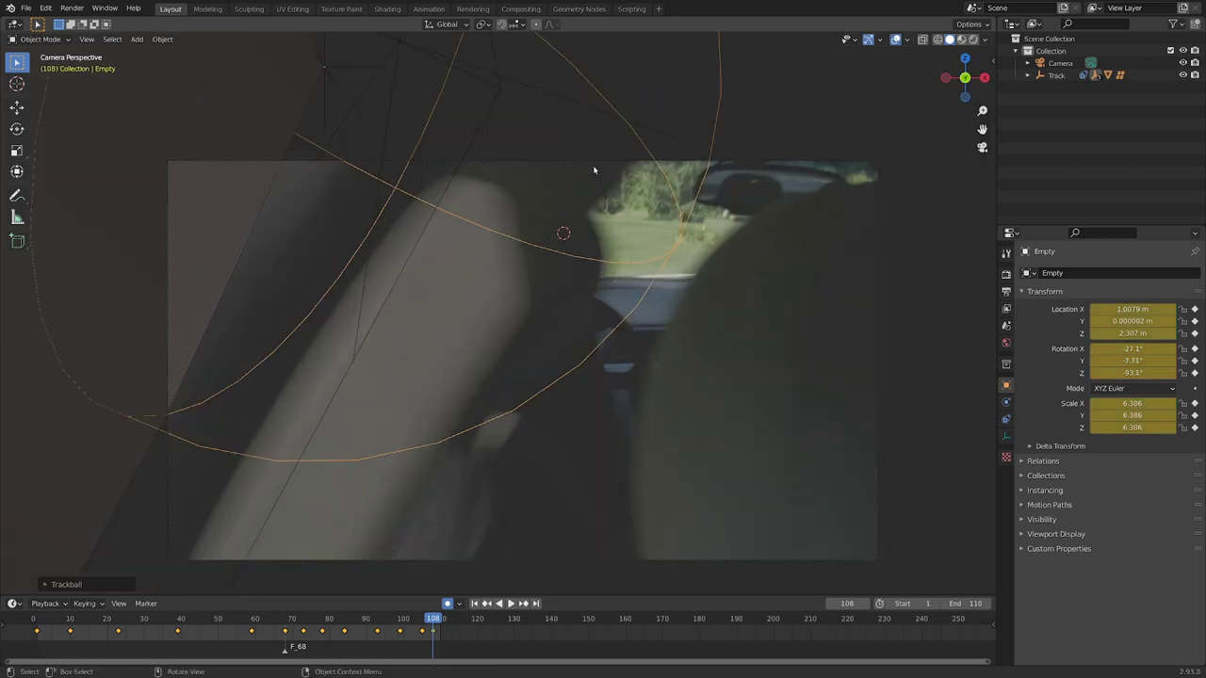
Step: Switch the viewport to wireframe and rotate the empty at frame 108 to about X -34.8°, Y -8.05°, Z -92°
left_click(478, 184)
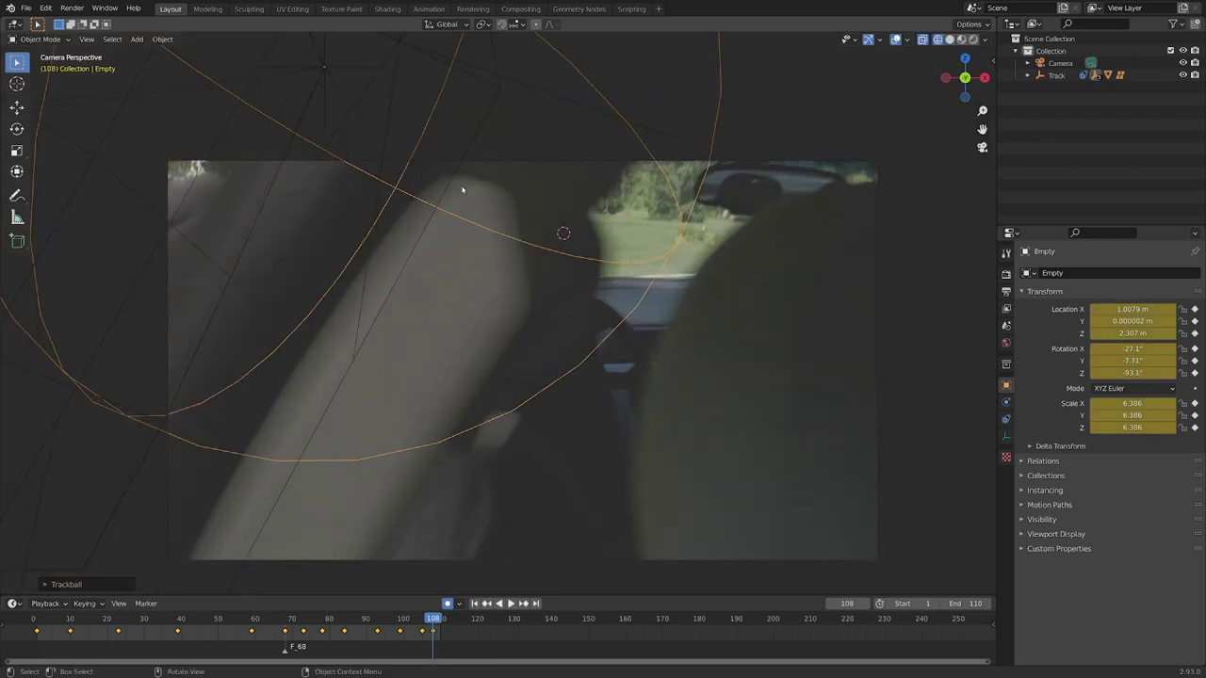
middle_click_drag(302, 238, 428, 292, "shift")
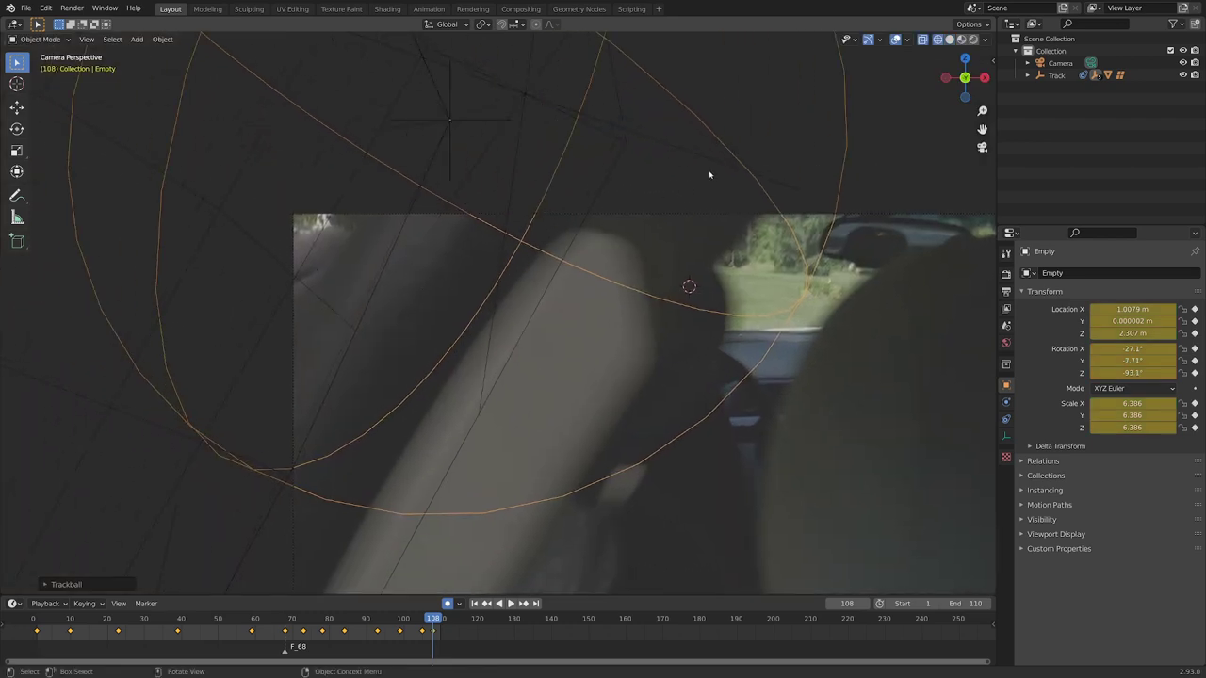
key("r")
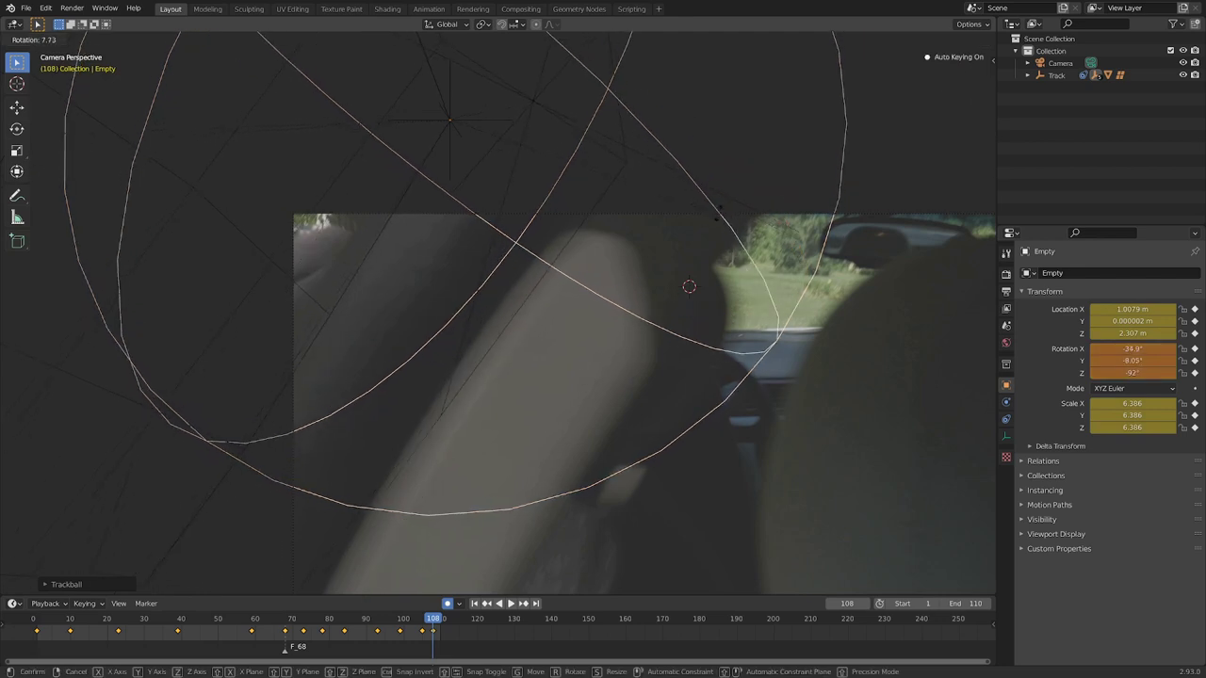
left_click(719, 216)
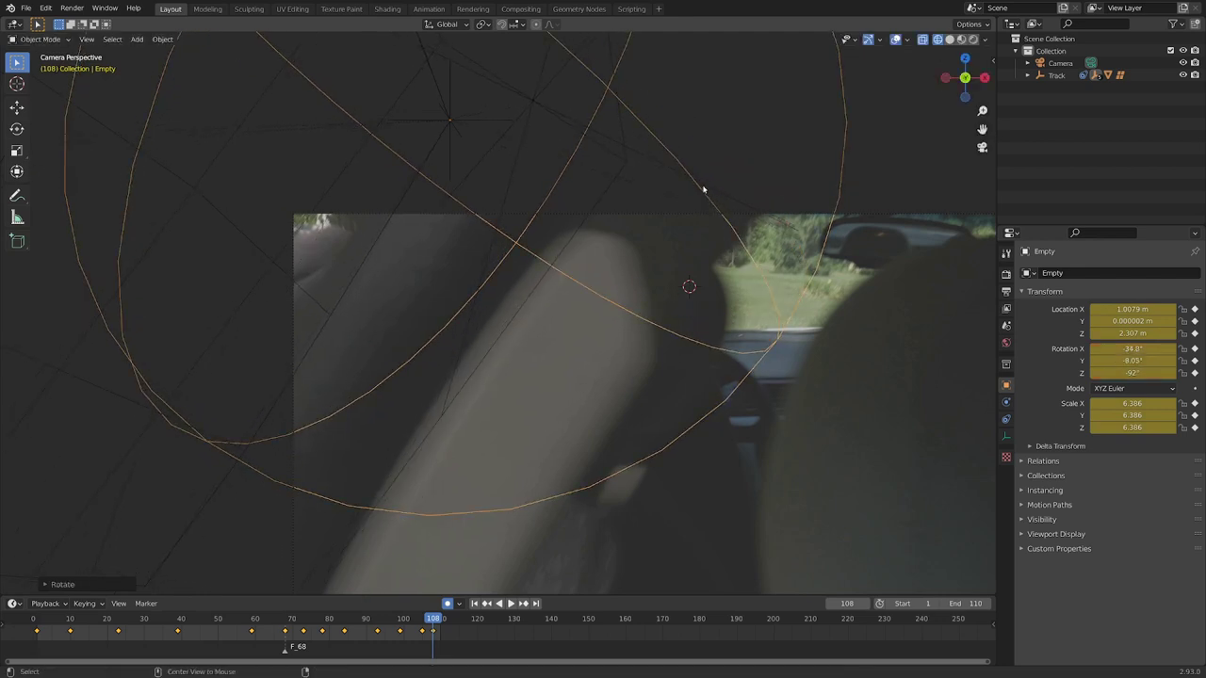
Step: Step back through the frames before 108 and forward to 110 to examine how the plane swings with the window
key("Left")
key("Left")
key("Left")
key("Left")
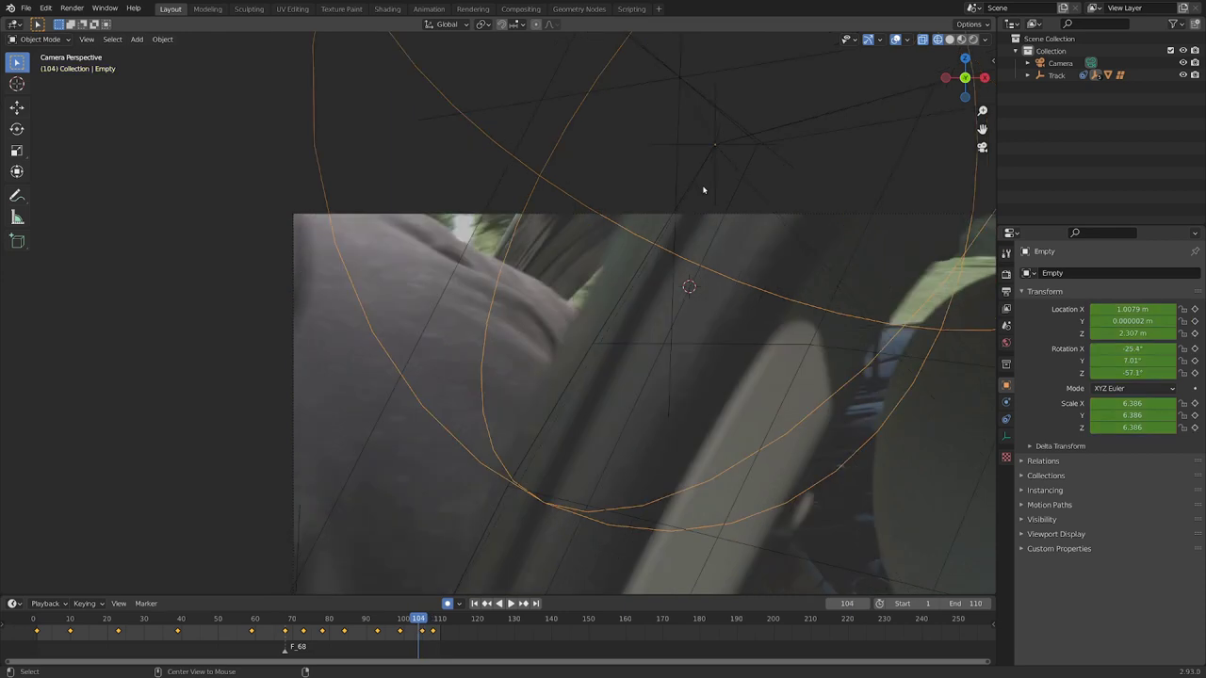
key("Left")
key("Left")
key("Left")
key("Left")
key("Left")
key("Left")
key("Left")
key("Left")
key("Left")
key("Left")
key("Left")
key("Left")
key("Left")
key("Left")
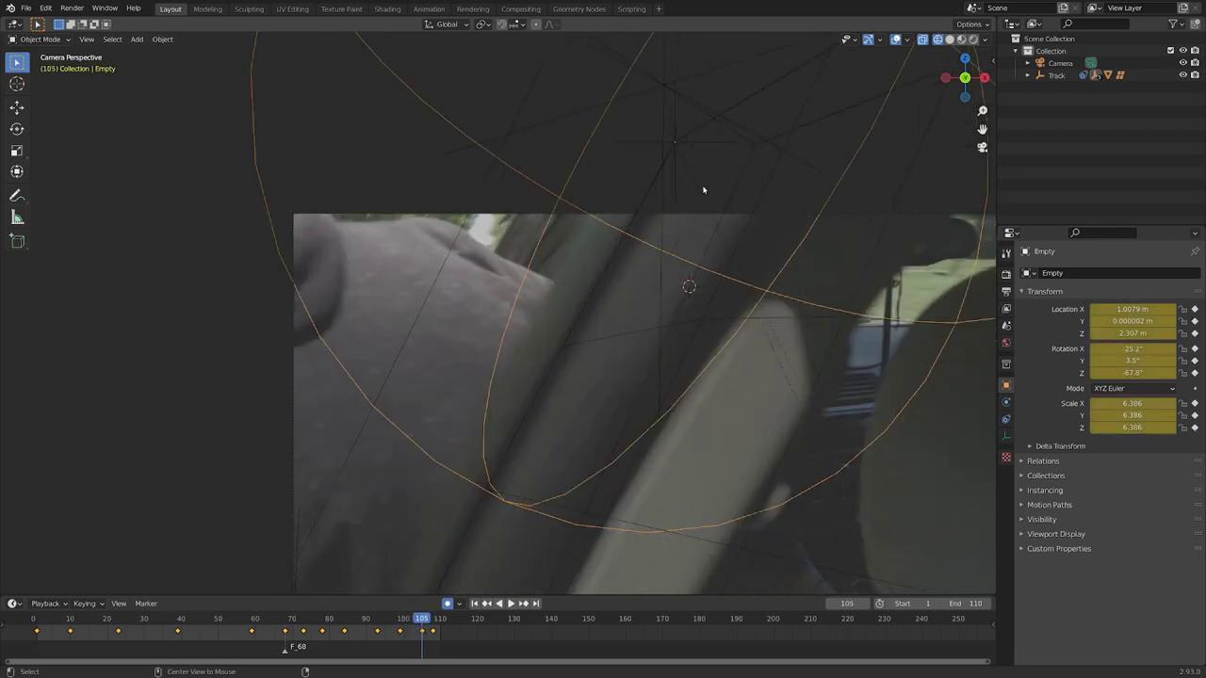
middle_click_drag(644, 397, 463, 296, "shift")
scroll(463, 297, "down", 20, "alt")
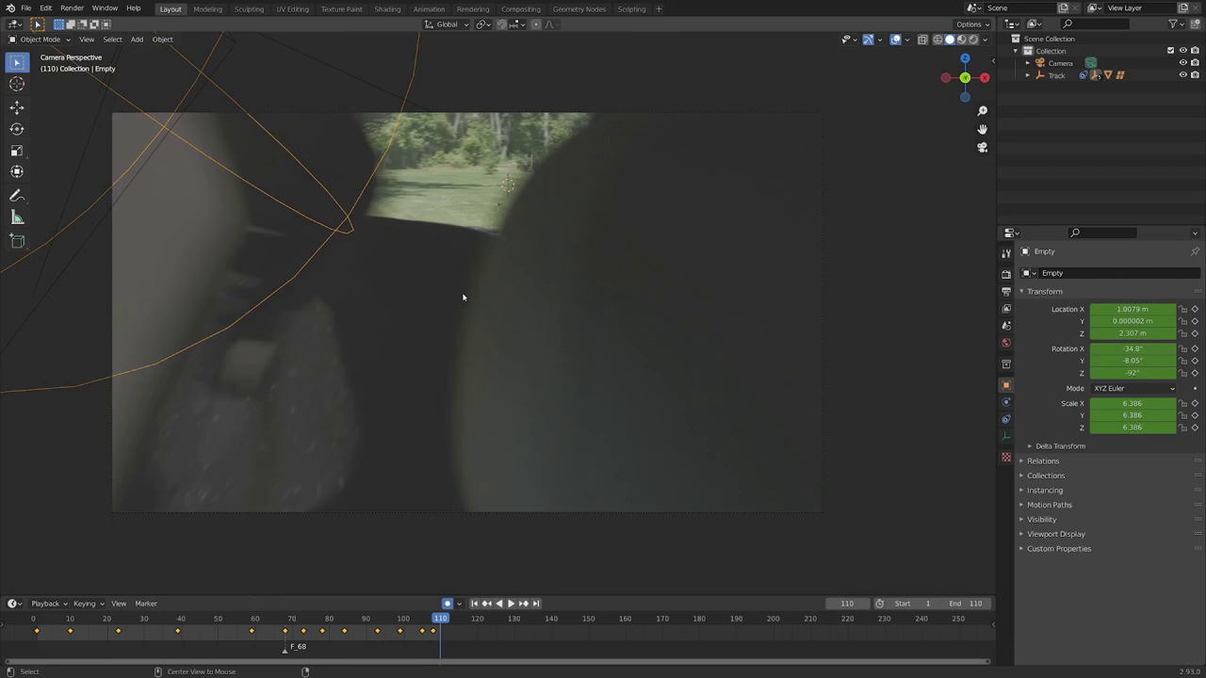
Step: Return to solid shading and rotate the empty at frame 103 so the plane's edge follows the window frame
scroll(463, 297, "up", 2, "alt")
key("Left")
key("Left")
key("Left")
key("Left")
key("Left")
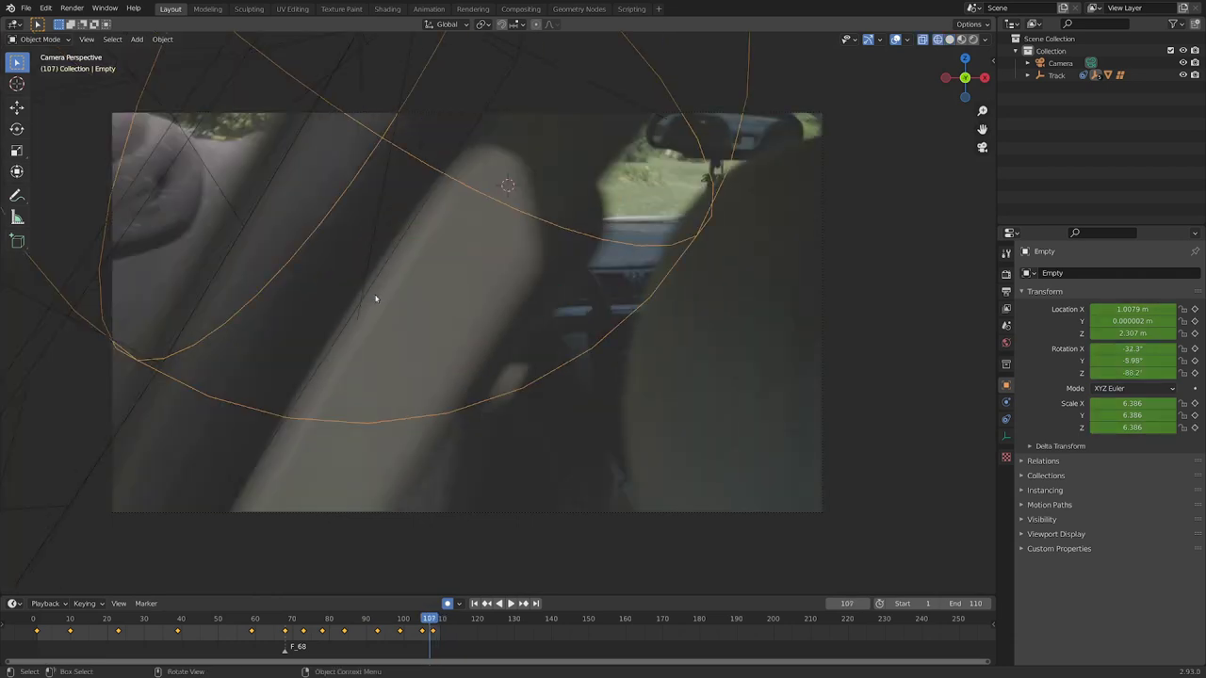
key("r")
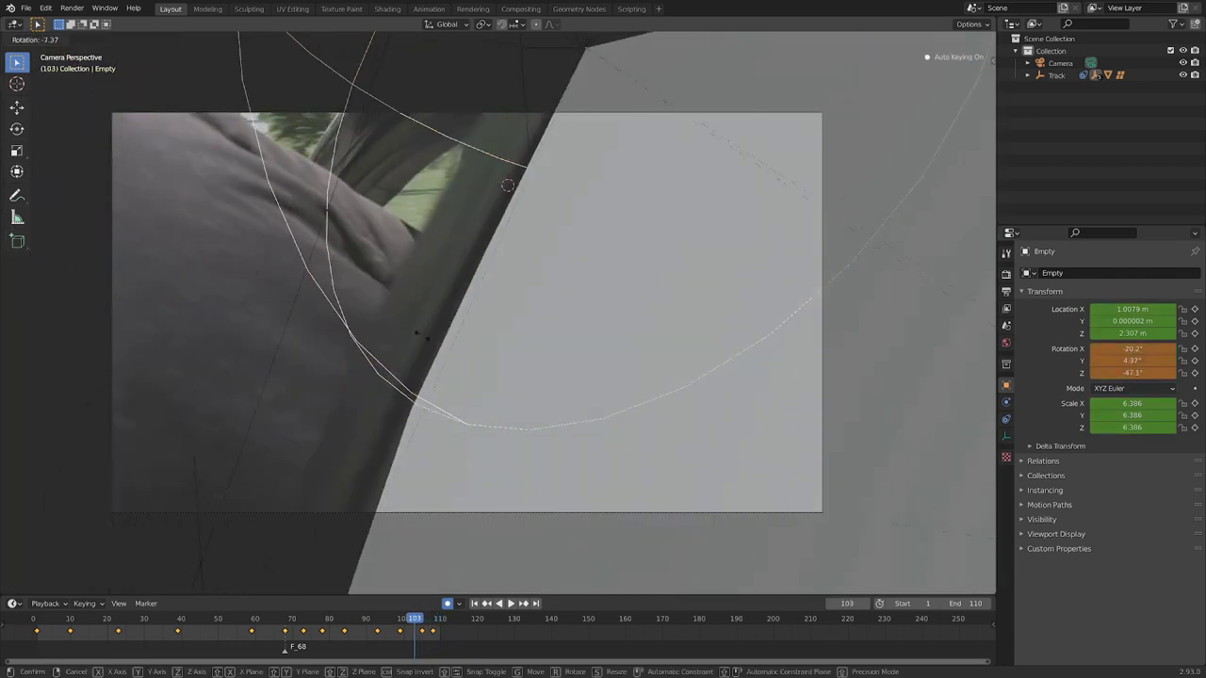
left_click(427, 320)
Step: At frame 92, bevel the plane's middle lengthwise edge loop by about 0.148 m with 3 segments and return to Object Mode
scroll(426, 318, "up", 10, "alt")
scroll(427, 317, "down", 12, "alt")
scroll(427, 317, "up", 15, "alt")
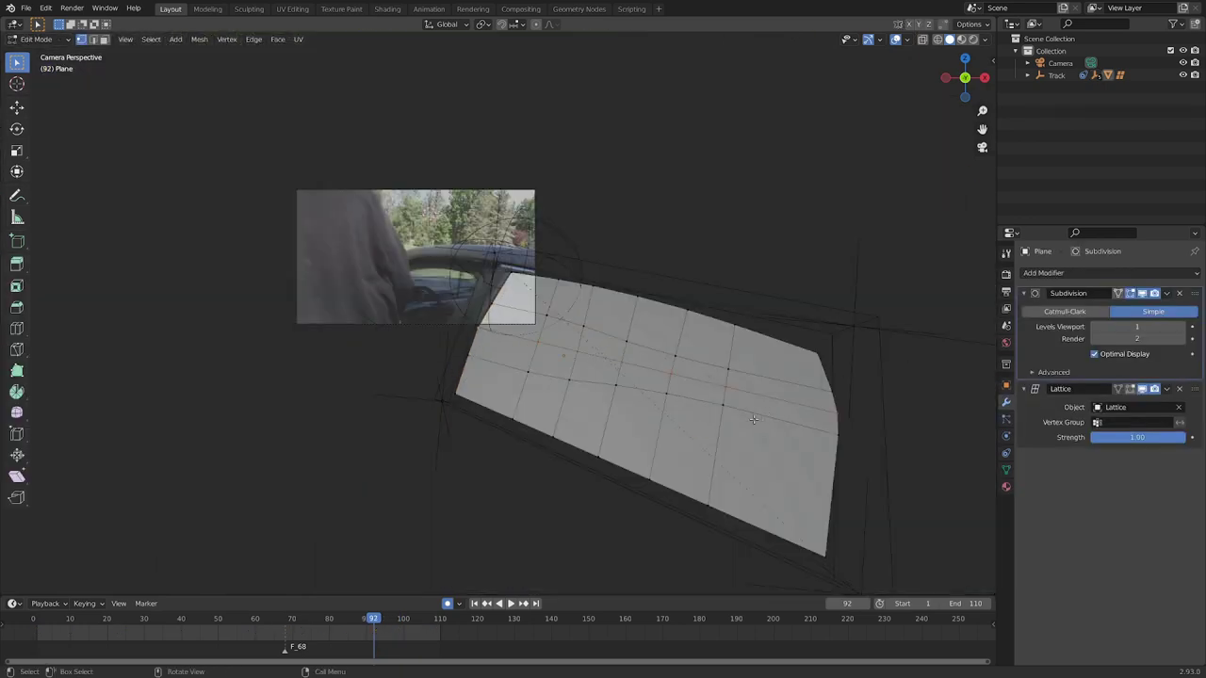
scroll(753, 419, "up", 6)
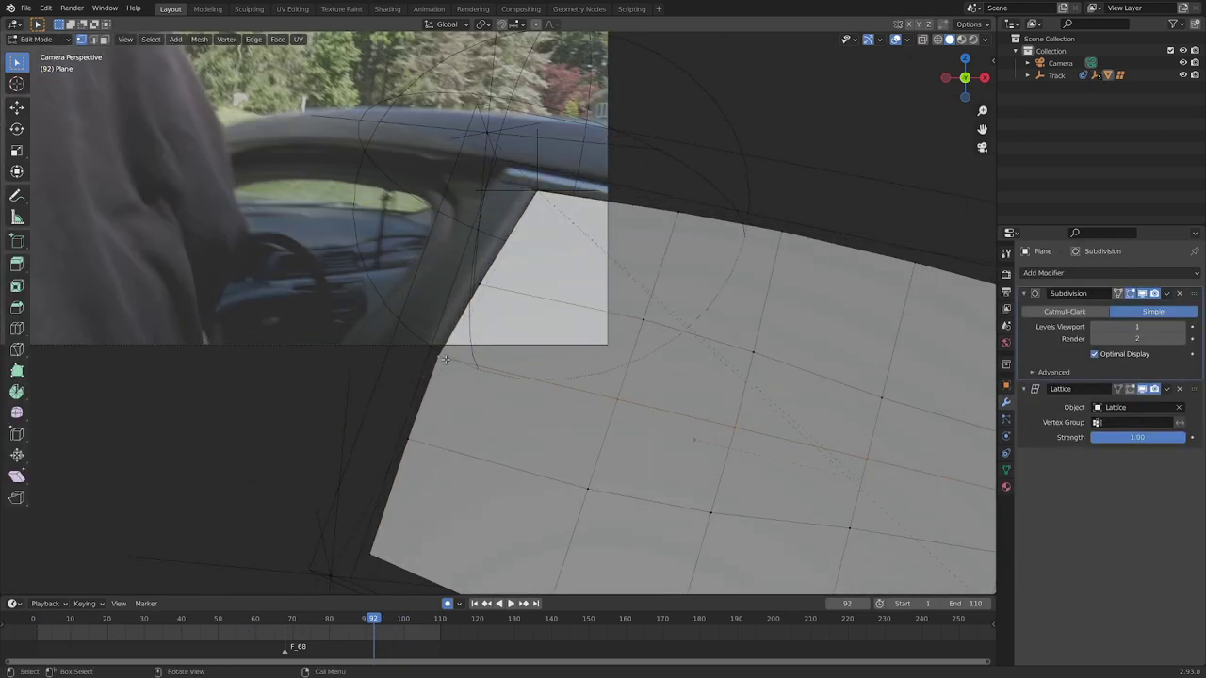
scroll(632, 361, "down", 2)
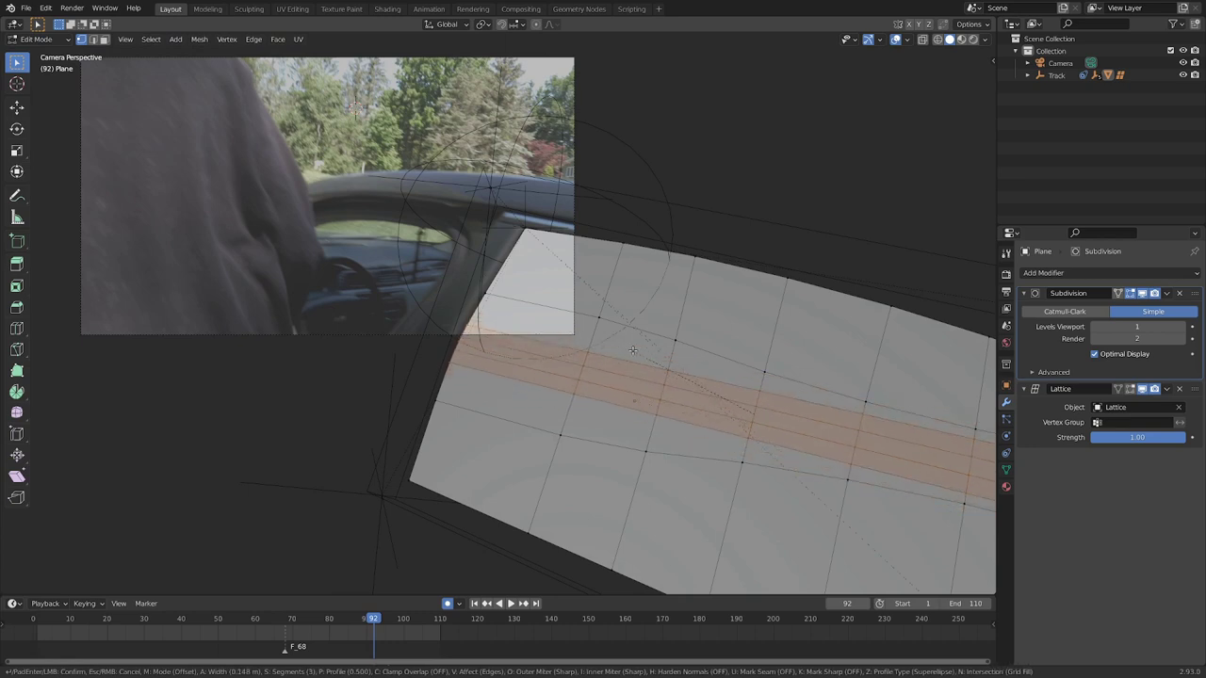
left_click(632, 351)
scroll(634, 352, "down", 4)
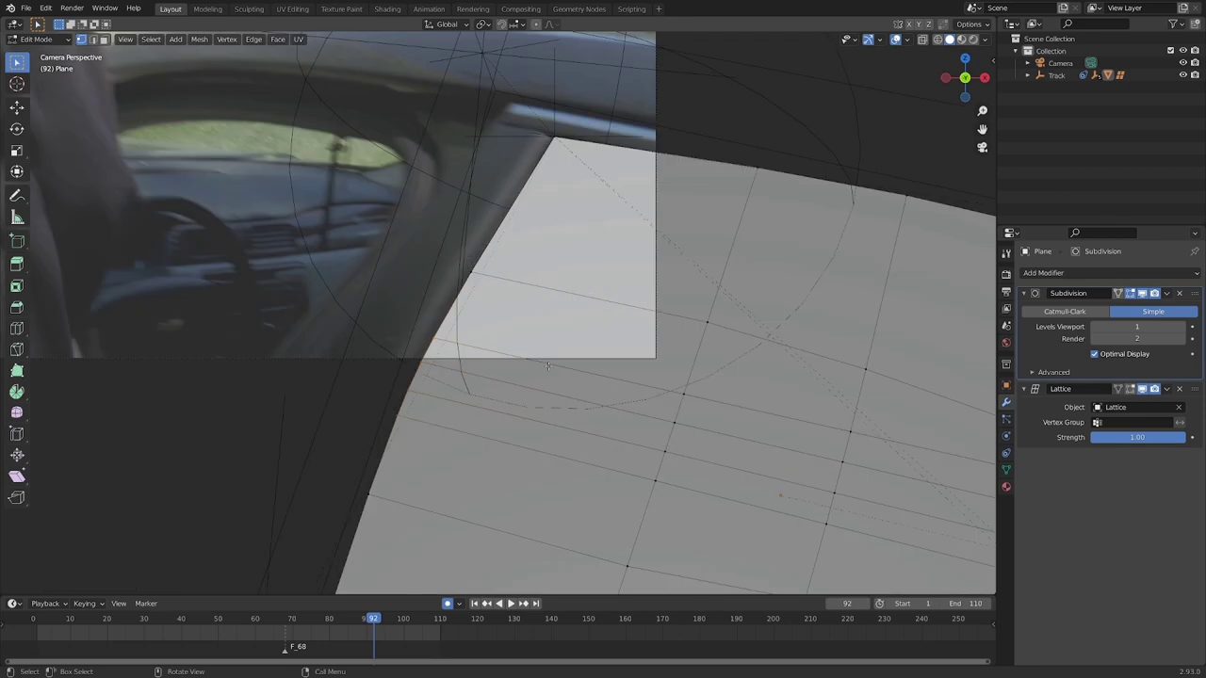
key("Tab")
Step: Review the plane's fit on the car window around frames 67 to 73 and play back the clip
scroll(423, 379, "down", 4, "alt")
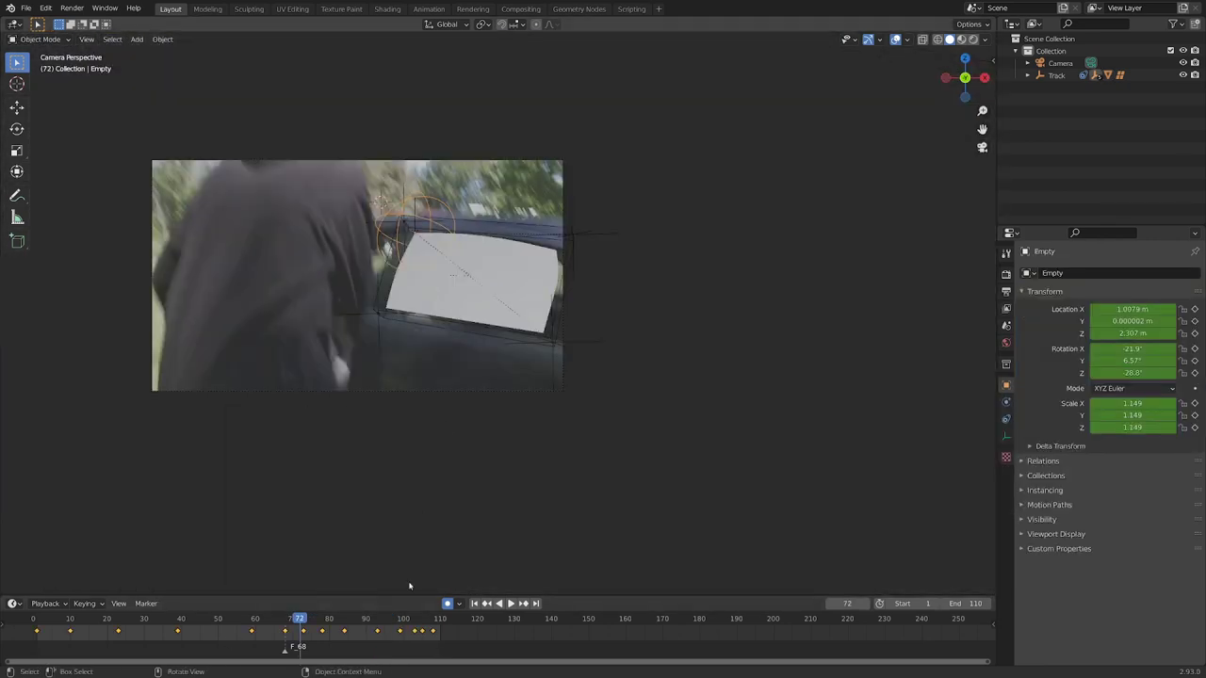
scroll(444, 453, "up", 4)
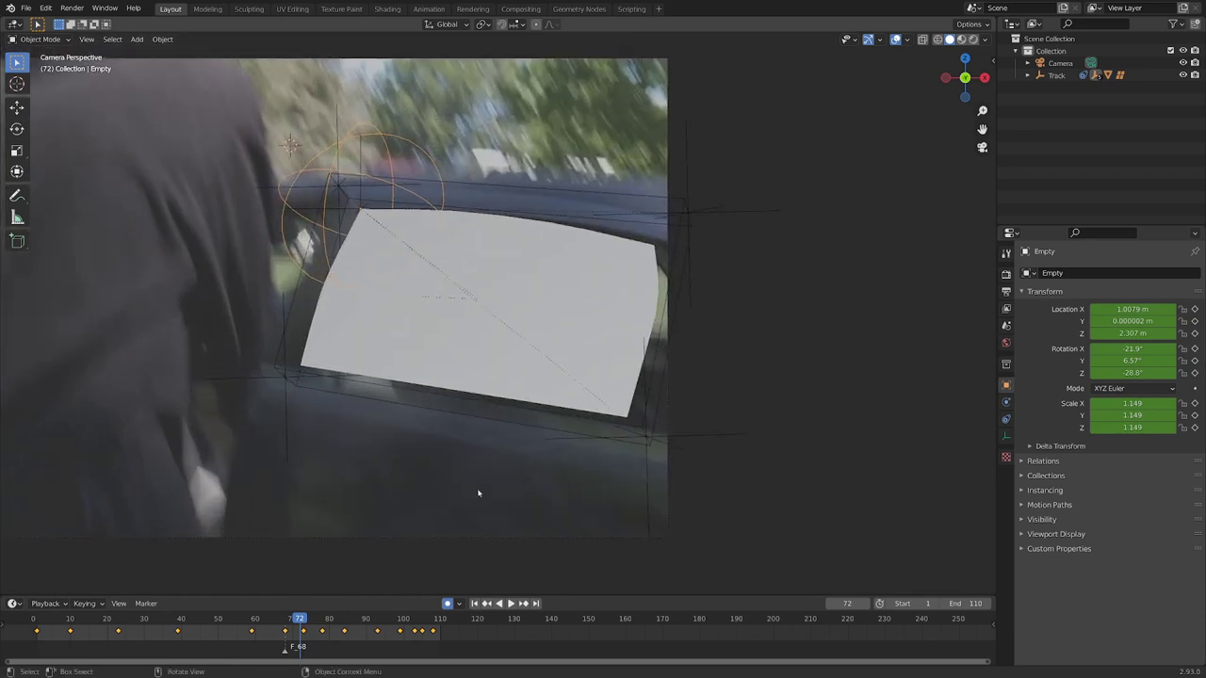
key("Right")
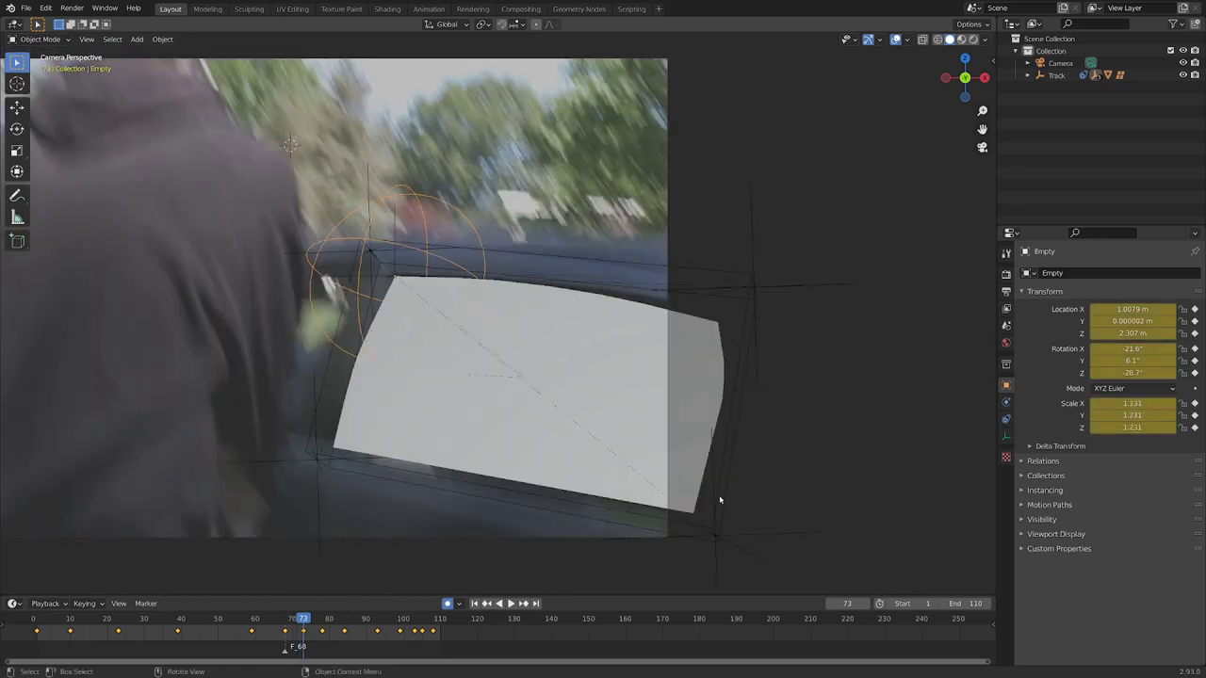
scroll(538, 484, "down", 2)
scroll(534, 479, "up", 3)
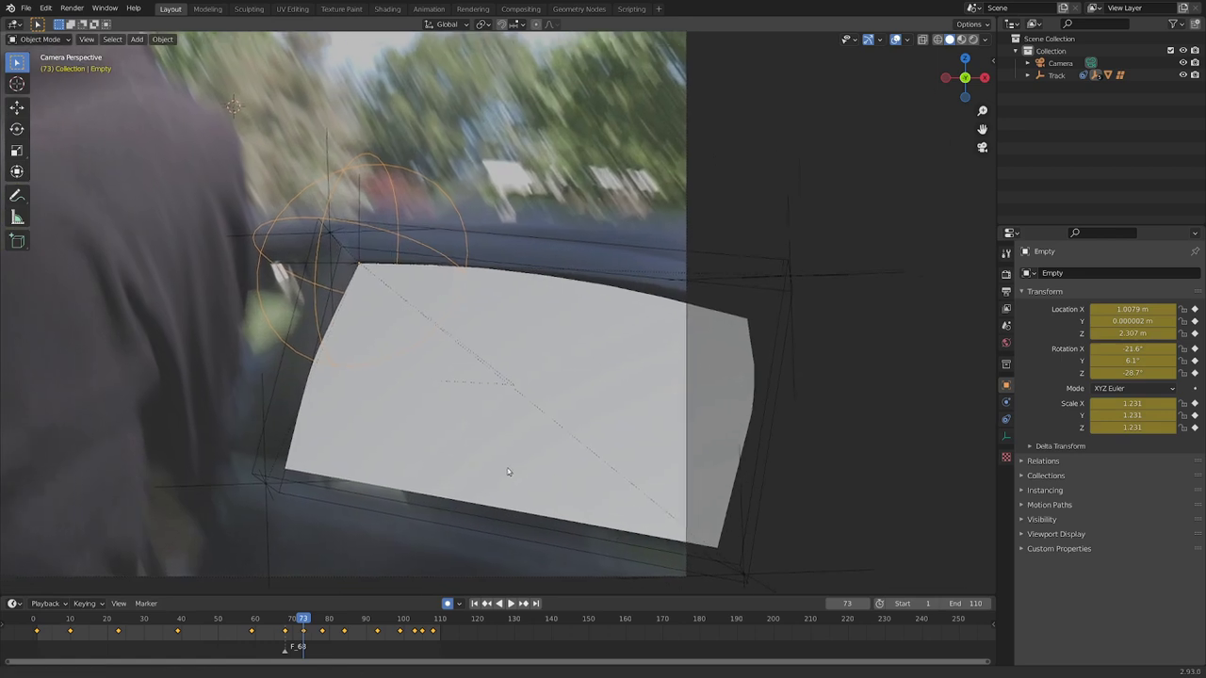
key("Left")
key("Left")
key("Left")
key("Left")
key("Left")
key("Left")
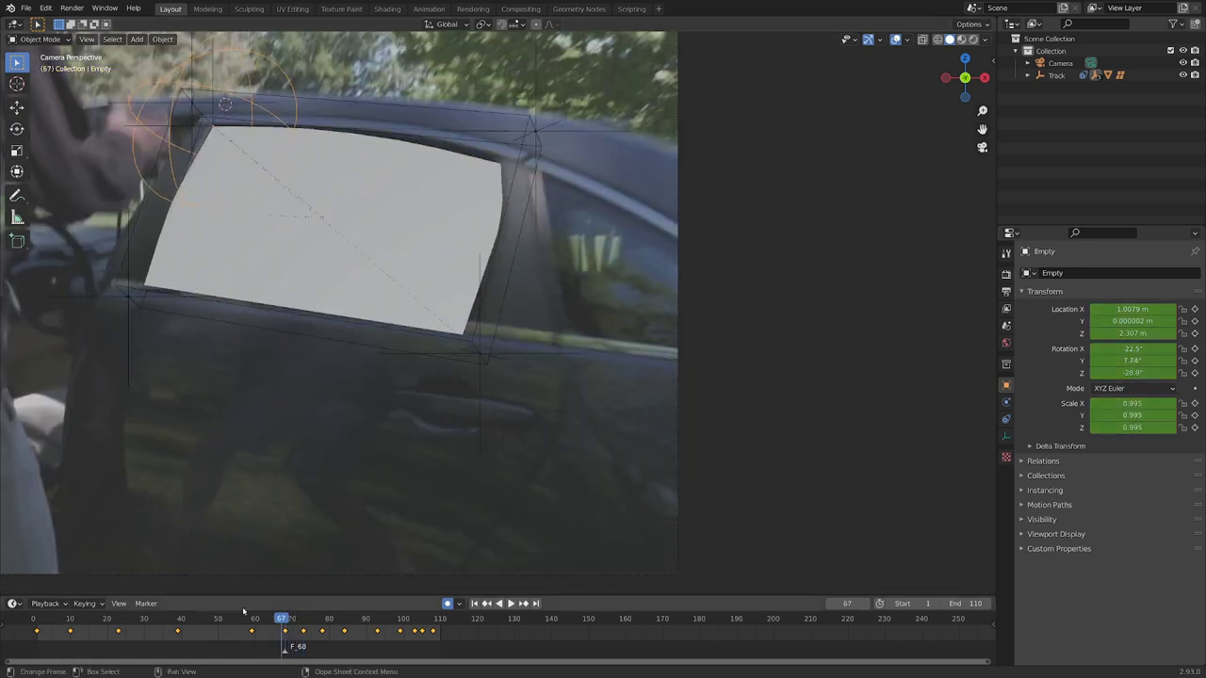
key("shift+ctrl+space")
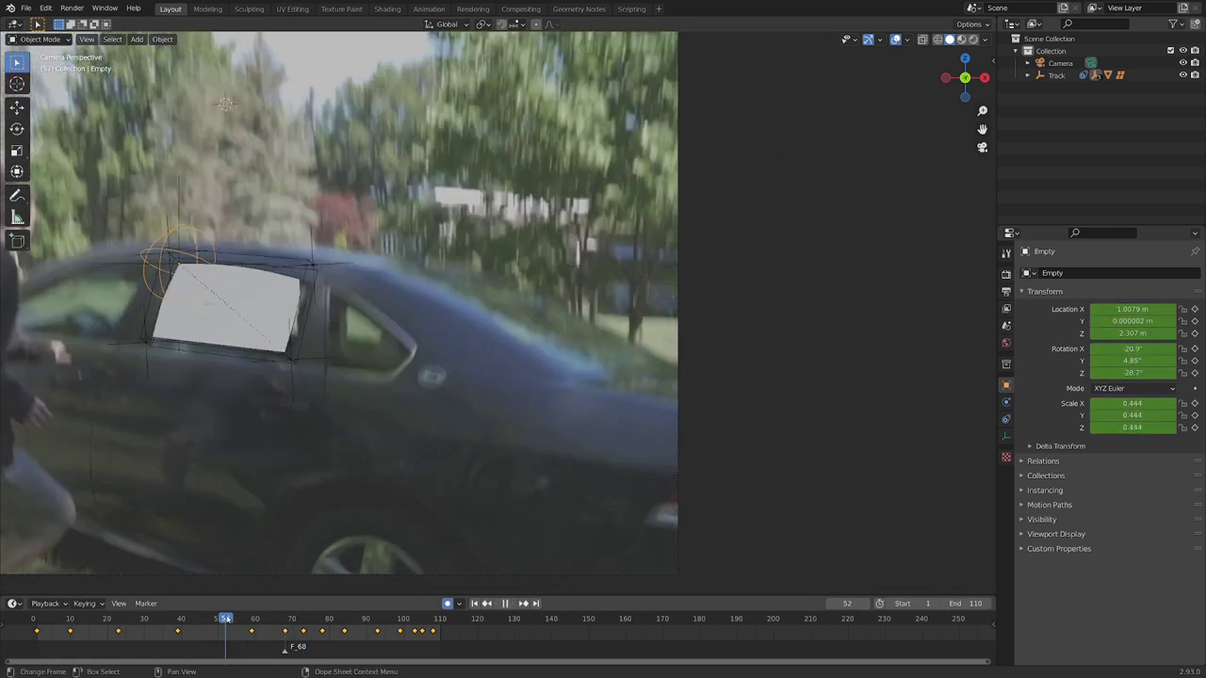
Step: At frame 50, rotate the empty to about X -22°, Y 6.9°, Z -28.8° and scale it to fit the window
left_click_drag(217, 619, 222, 619)
scroll(291, 499, "up", 3)
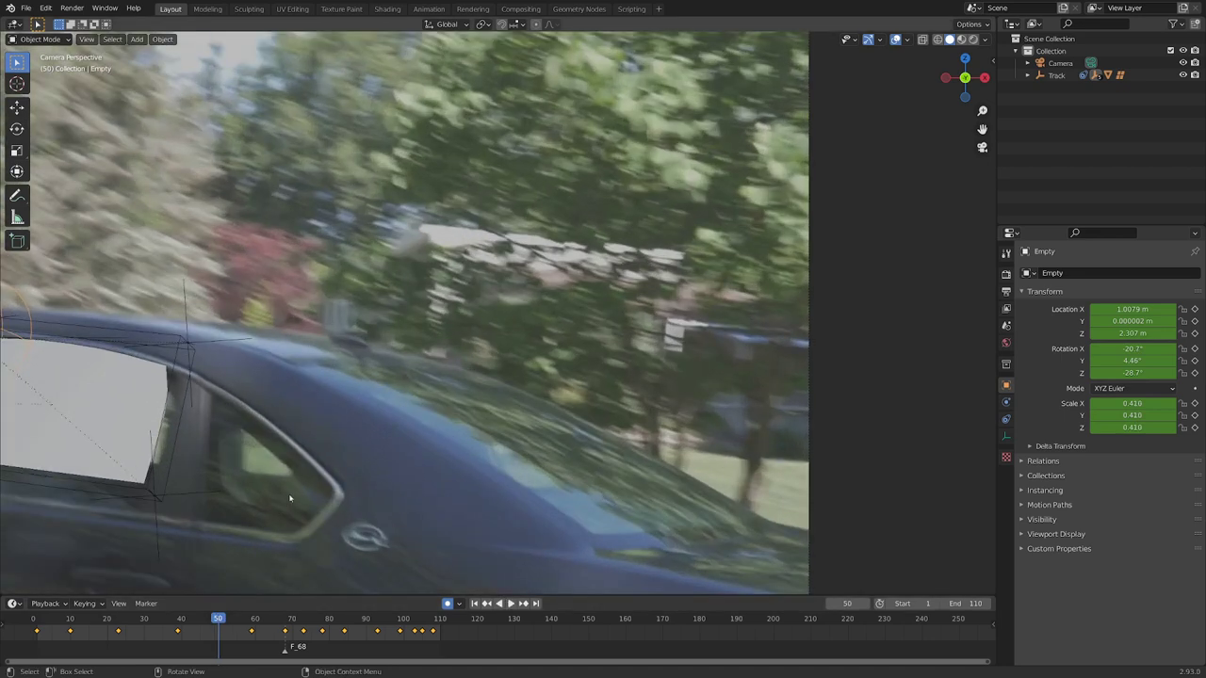
middle_click_drag(268, 493, 613, 417, "shift")
scroll(513, 358, "up", 1)
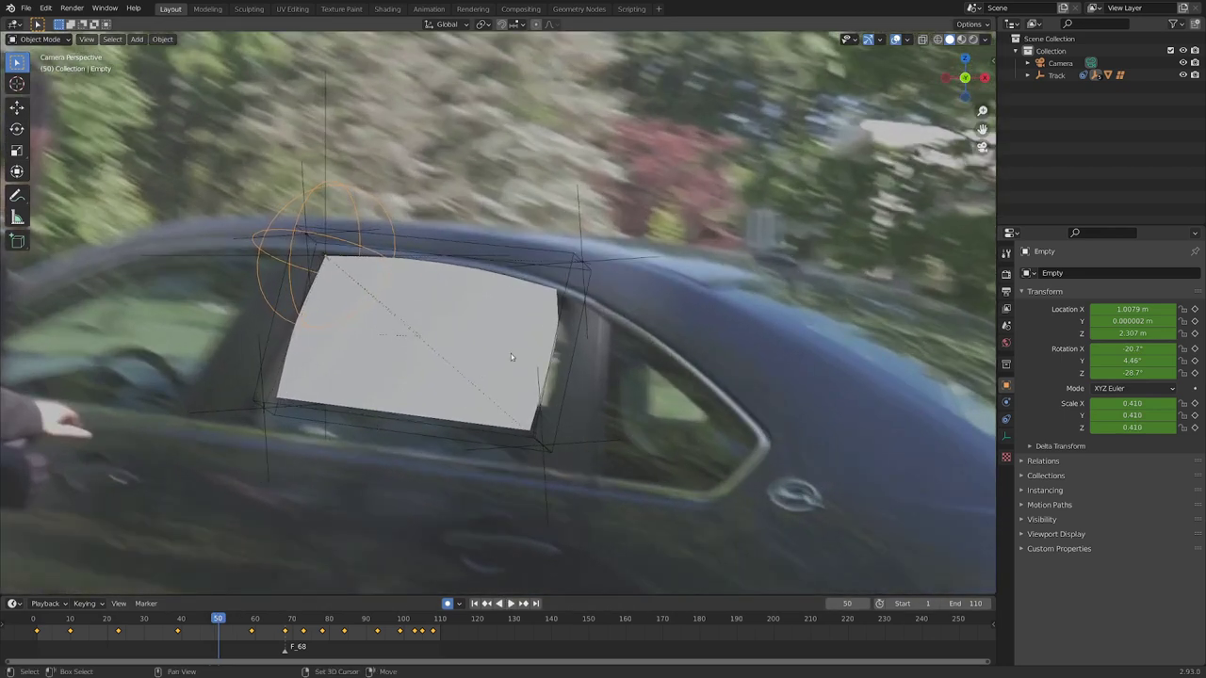
middle_click_drag(452, 372, 515, 371, "shift")
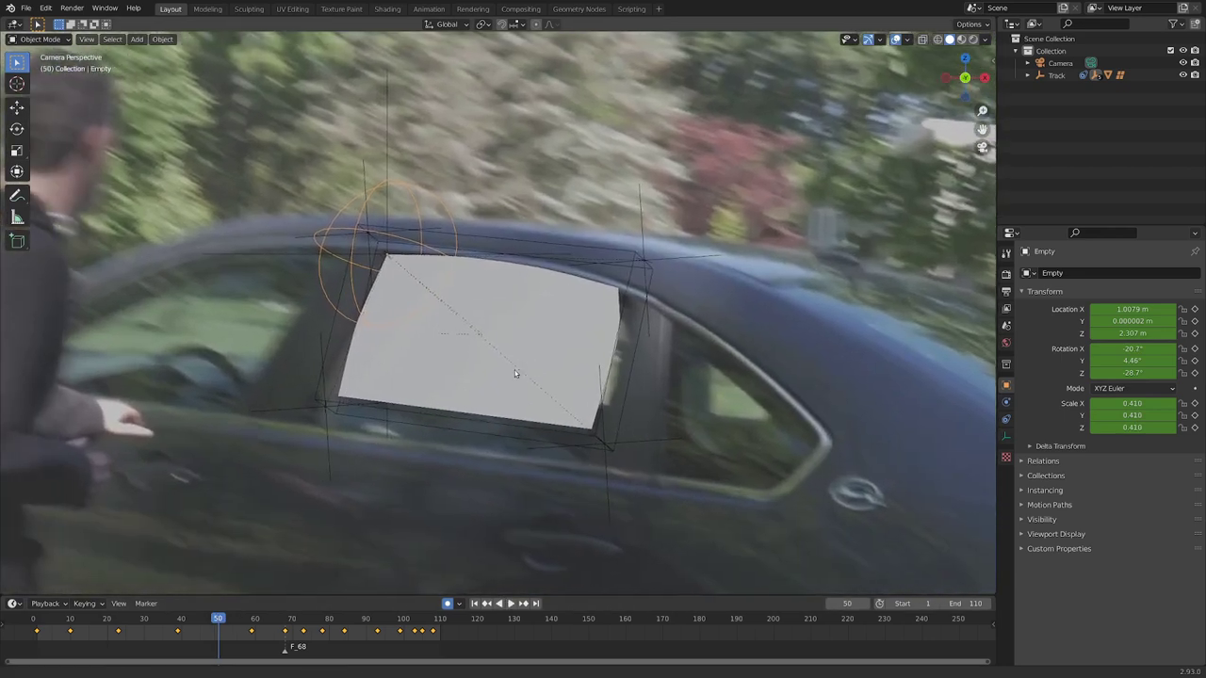
scroll(516, 372, "up", 1)
key("r")
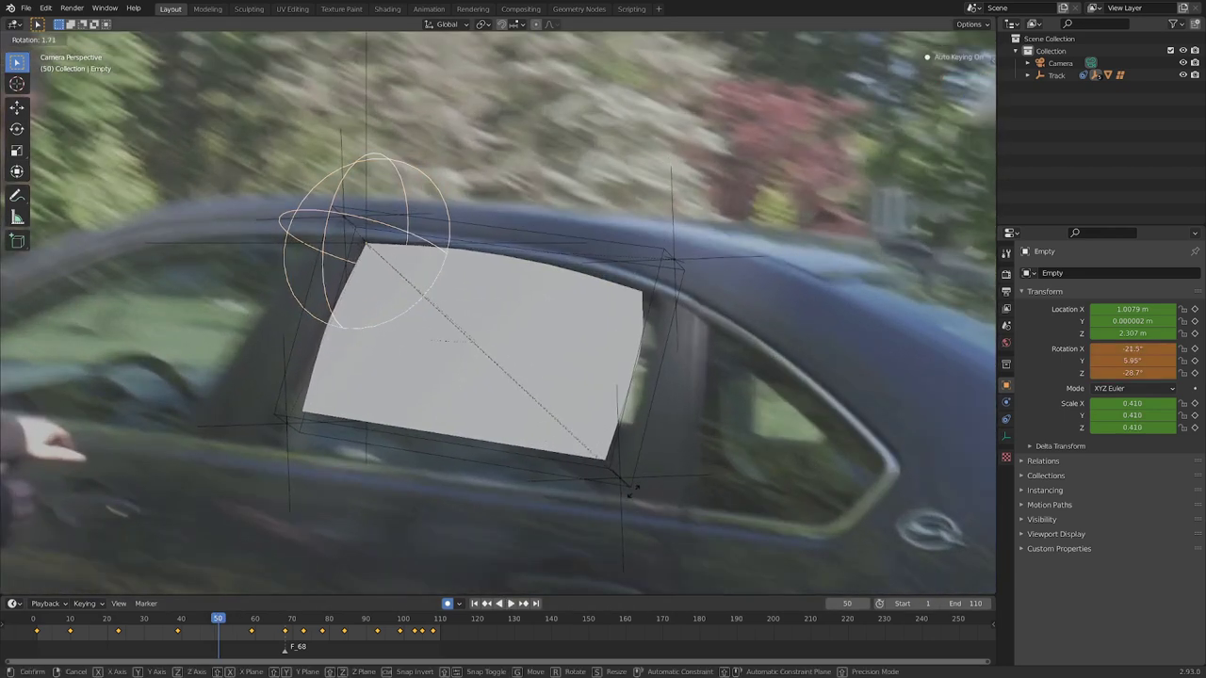
left_click(636, 507)
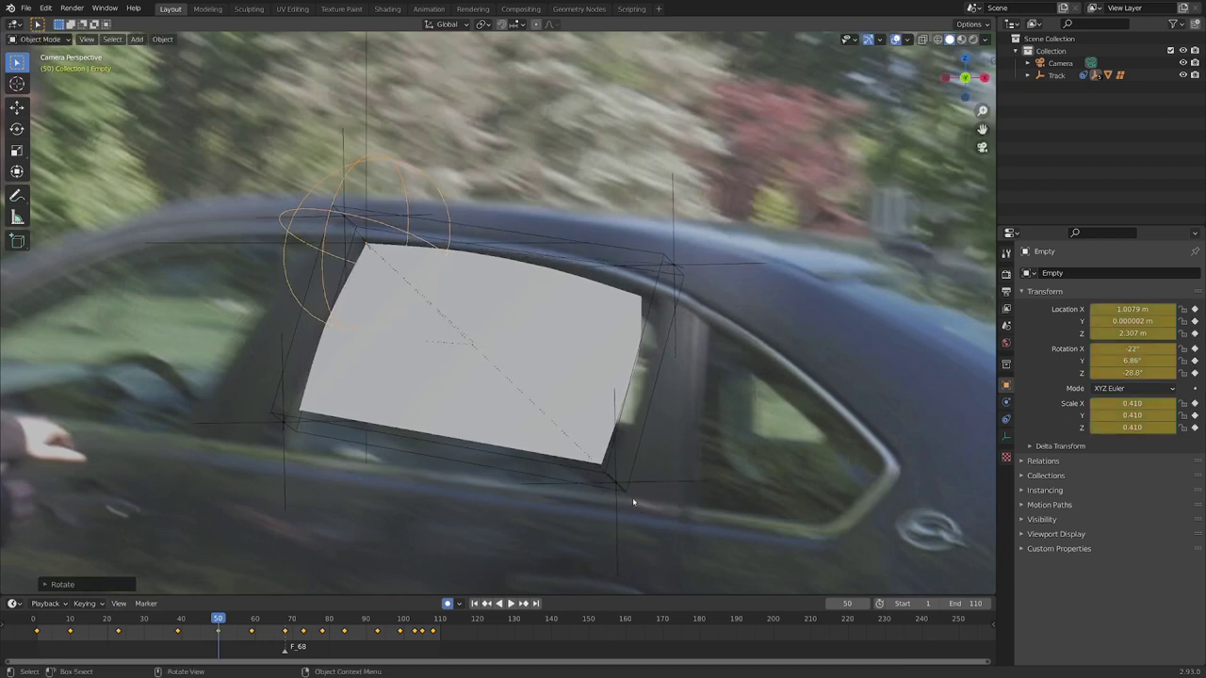
key("s")
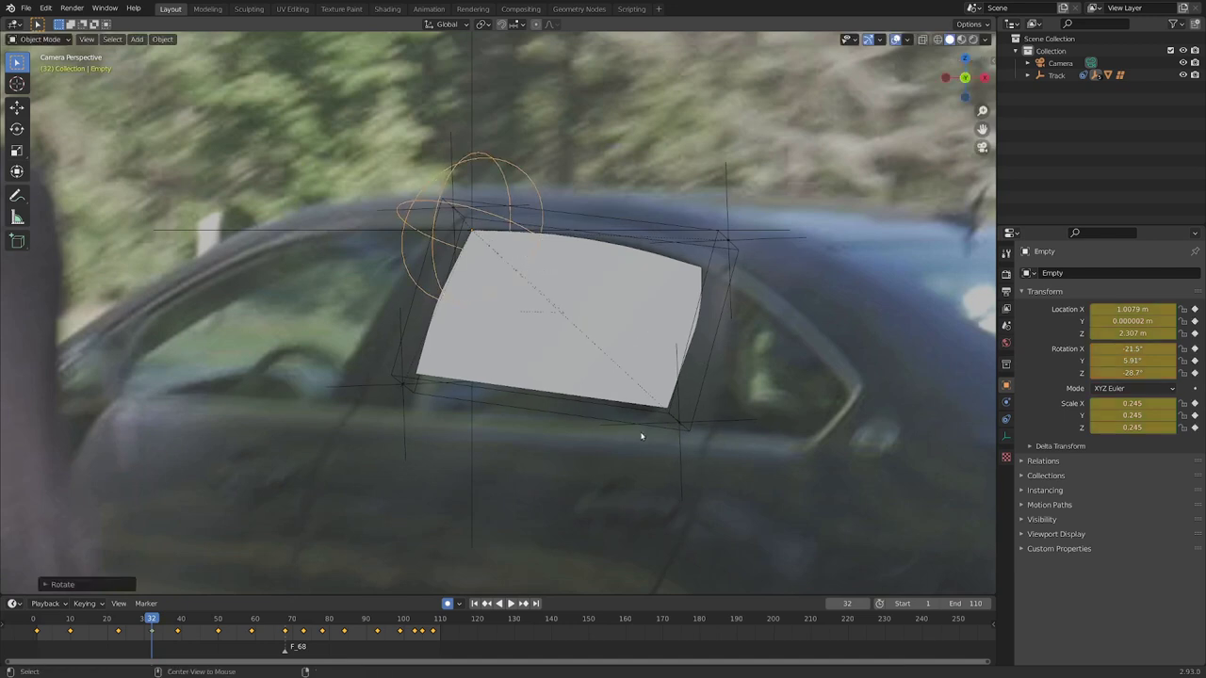
Step: Rotate the empty at frames 16 and 6 to match the plane's tilt to the car window
scroll(641, 436, "up", 9, "alt")
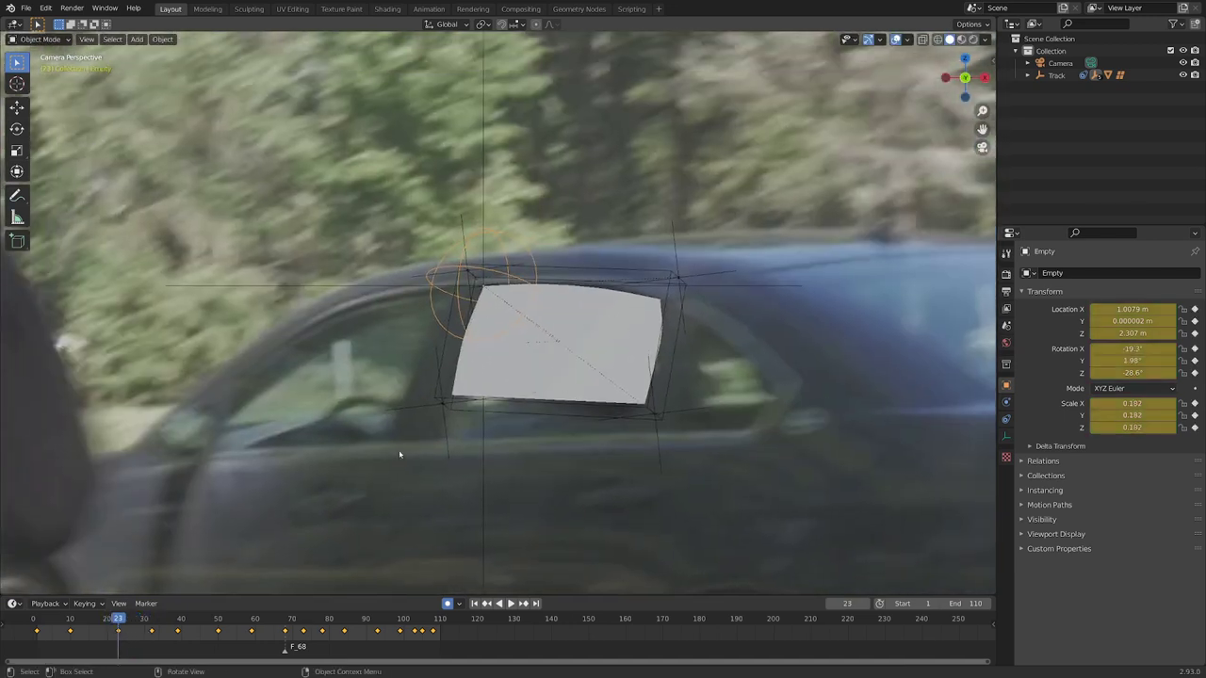
scroll(411, 368, "up", 7, "alt")
key("r")
left_click(659, 375)
scroll(569, 385, "up", 10, "alt")
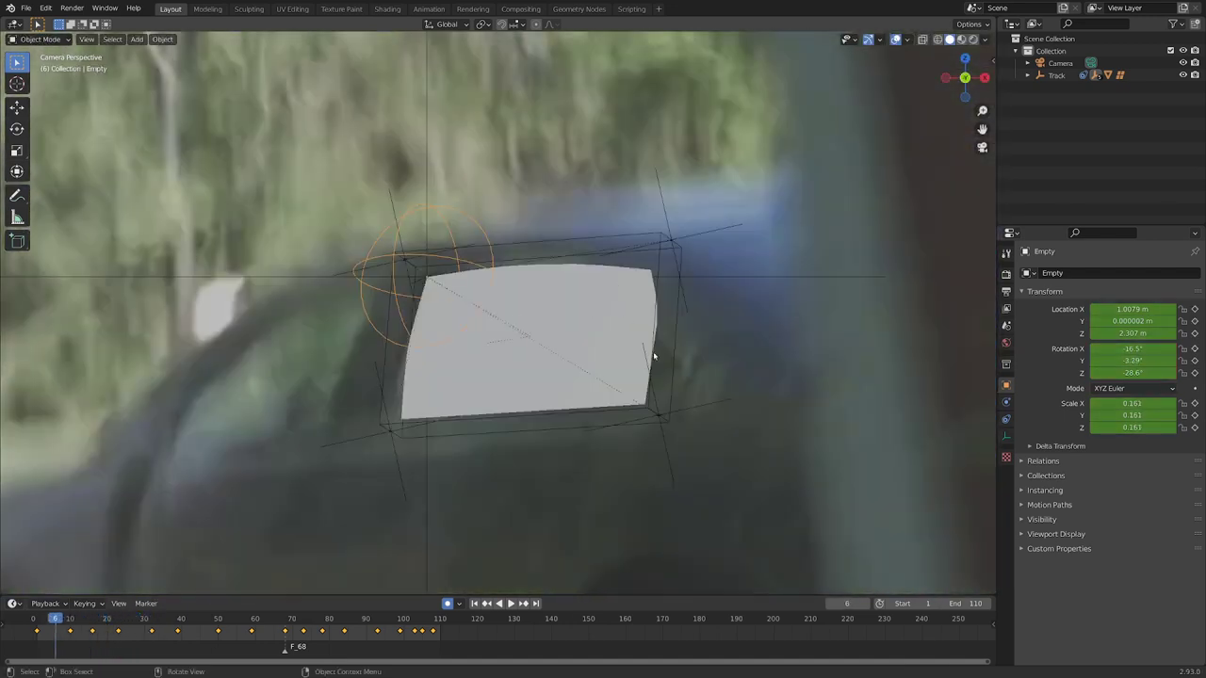
key("r")
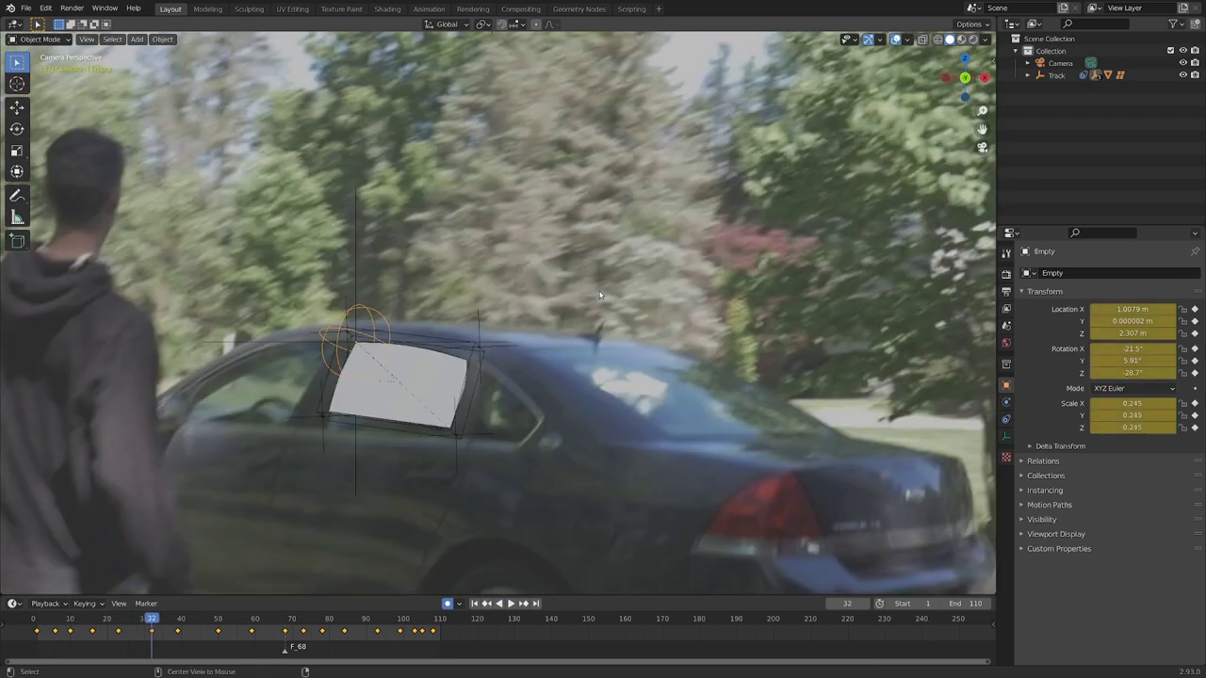
Step: Rotate the empty at frame 28 so the plane lines up with the window
scroll(599, 294, "up", 4, "alt")
scroll(495, 358, "up", 3)
key("r")
left_click(568, 394)
Step: Refine the empty's fit with keyframes at frames 35 and 44 to keep the plane on the window
scroll(568, 395, "down", 1)
scroll(530, 255, "down", 8, "alt")
scroll(531, 255, "up", 1)
scroll(586, 336, "up", 2, "alt")
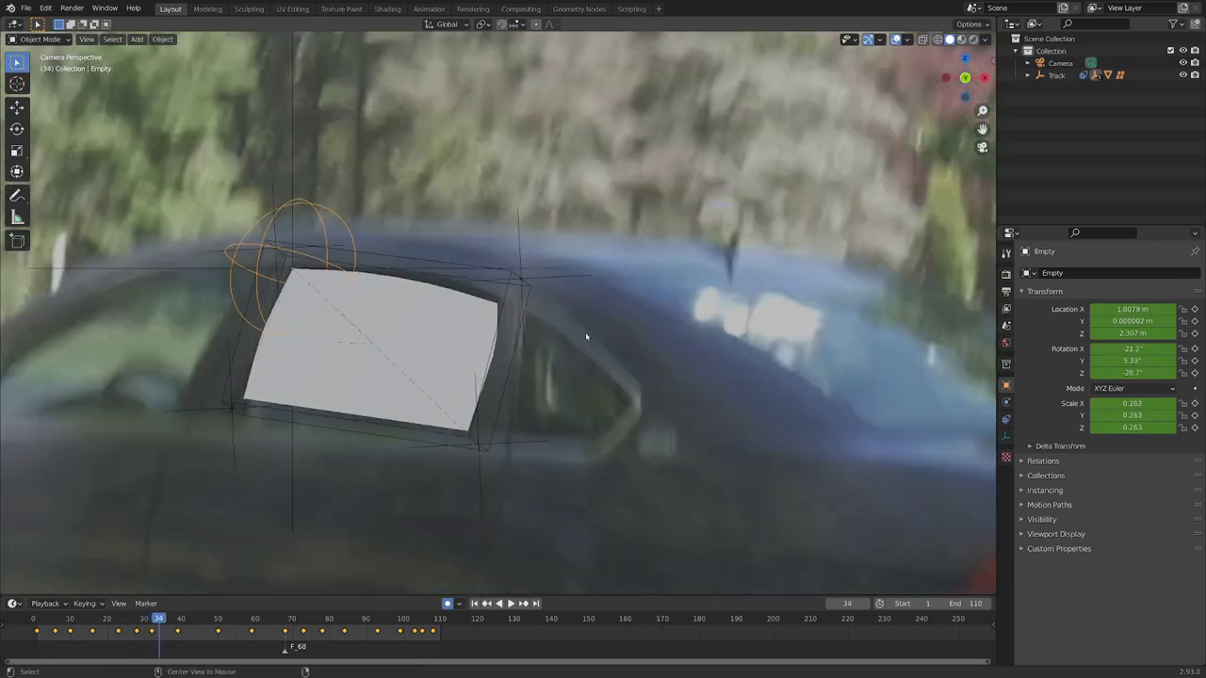
scroll(585, 332, "down", 15, "alt")
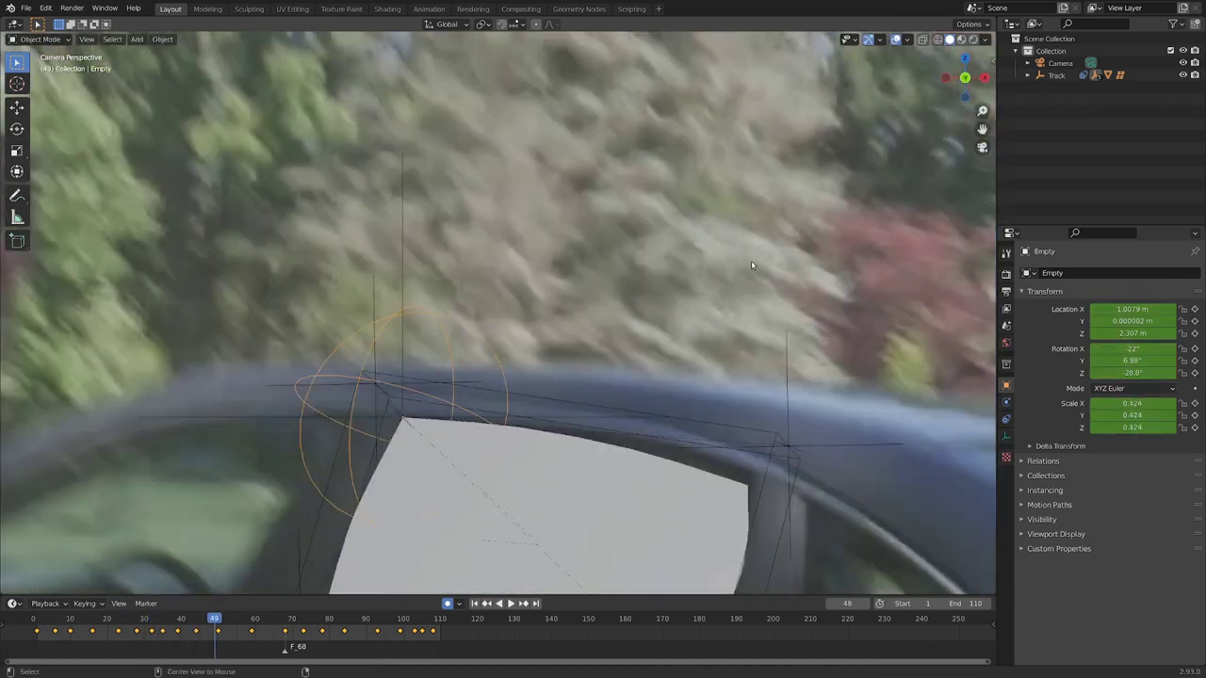
Step: At frame 64, rotate the empty to about X -24.9°, Y 12°, Z -29.3° to match the window's slope
scroll(752, 266, "down", 10, "alt")
scroll(744, 267, "down", 3)
scroll(697, 271, "up", 4, "alt")
scroll(640, 292, "down", 9, "alt")
scroll(608, 310, "up", 1)
key("r")
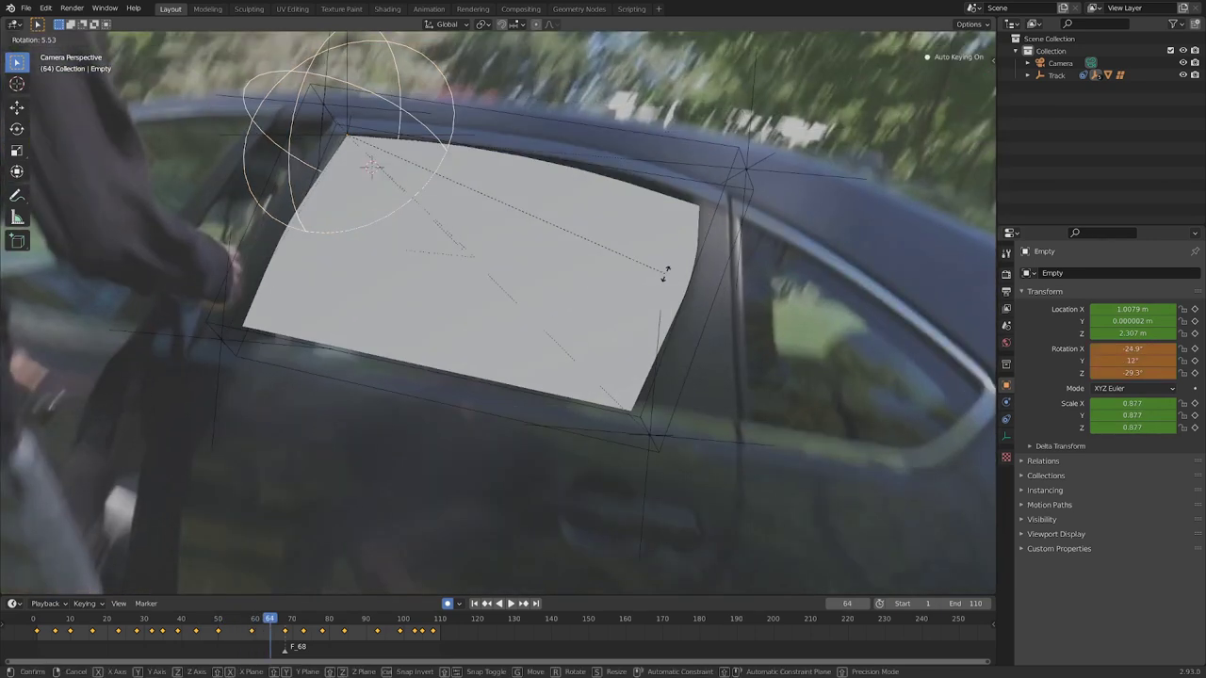
left_click(664, 273)
Step: Scrub forward to frame 105 and back to the frames around 71 to 73 to check the plane's alignment with the window
scroll(740, 241, "down", 20, "alt")
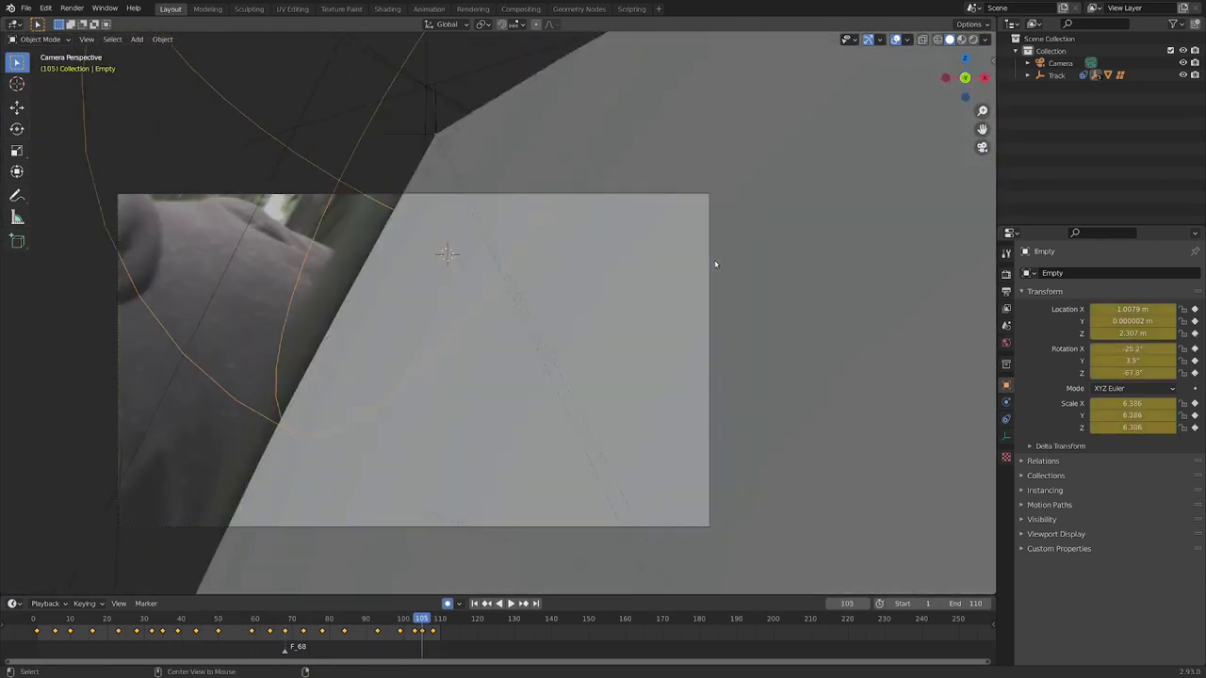
scroll(526, 402, "up", 11, "alt")
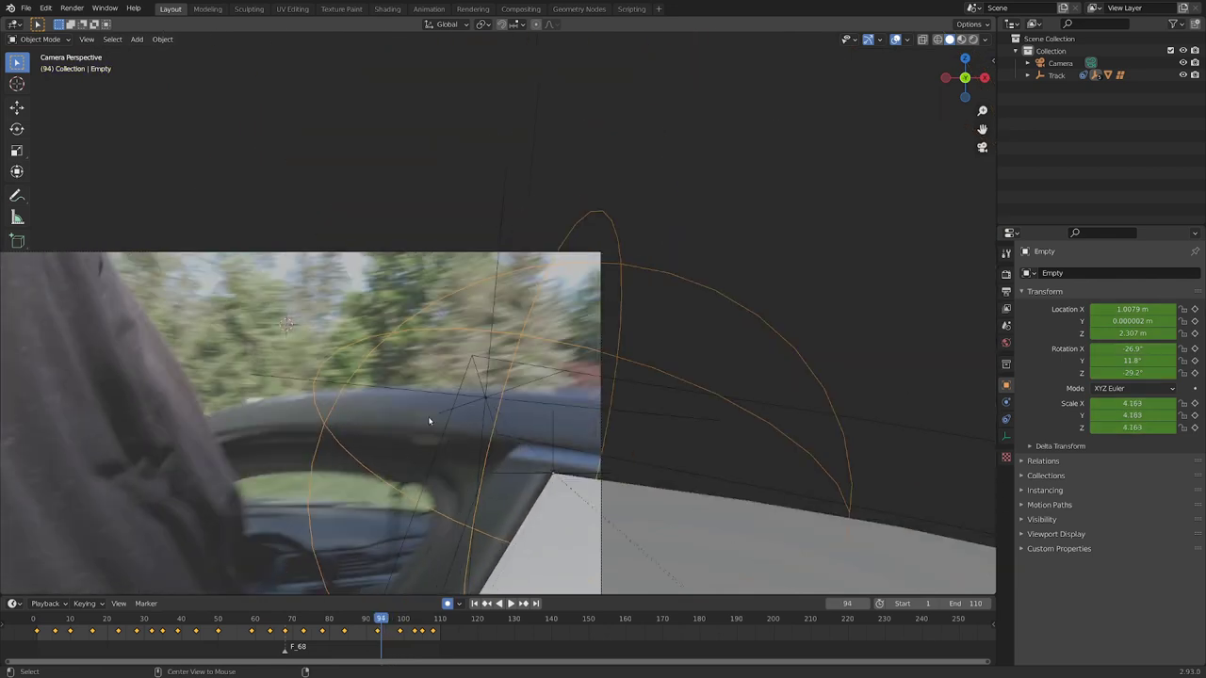
scroll(464, 445, "up", 20, "alt")
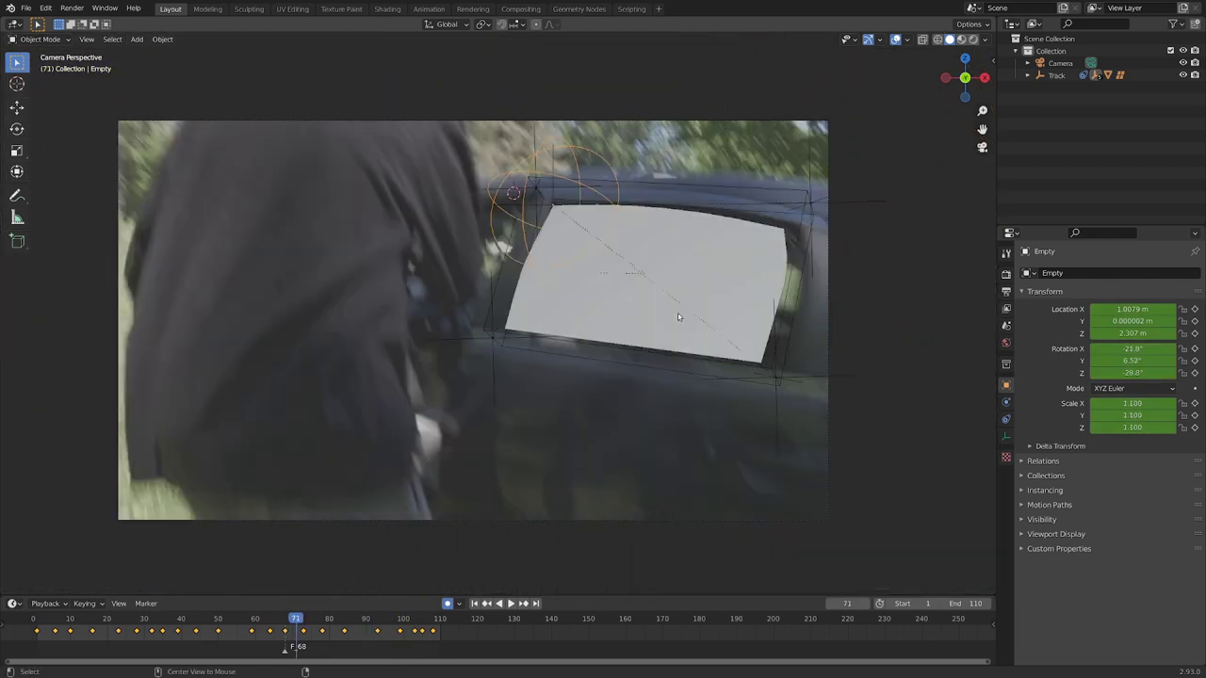
scroll(679, 317, "up", 1, "alt")
scroll(681, 318, "down", 3, "alt")
middle_click_drag(694, 321, 425, 308, "shift")
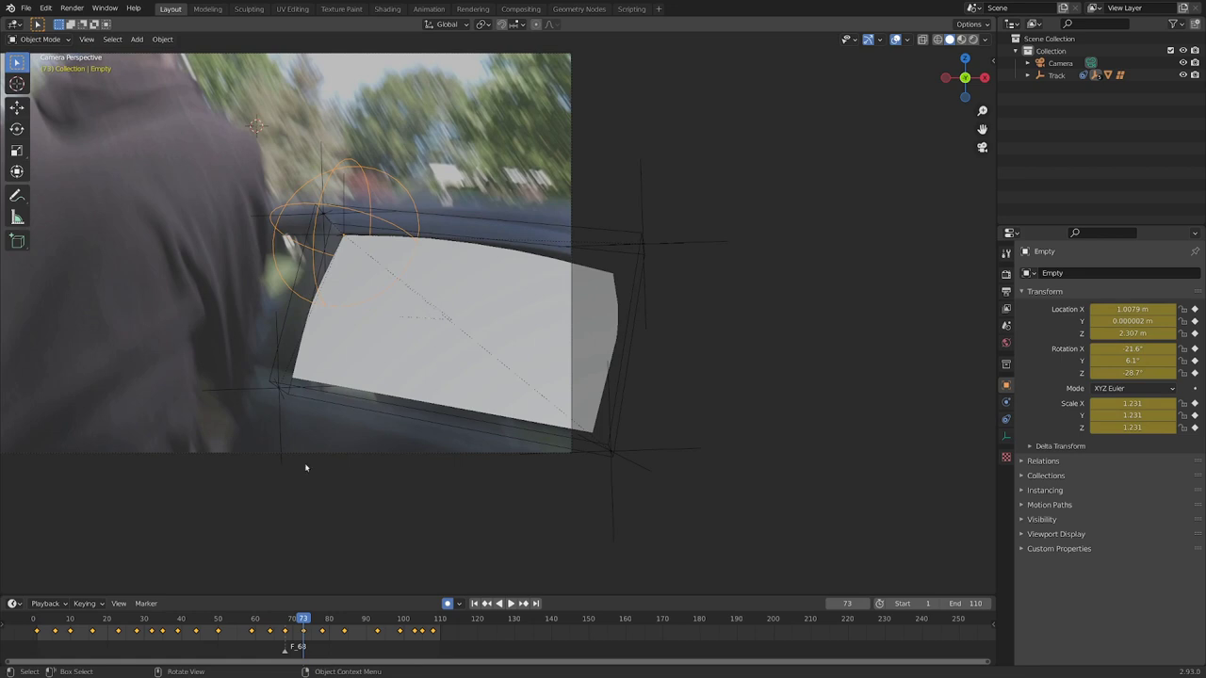
Step: Select the lattice and the Track empty and move them into a new collection named RIG
left_click(281, 400)
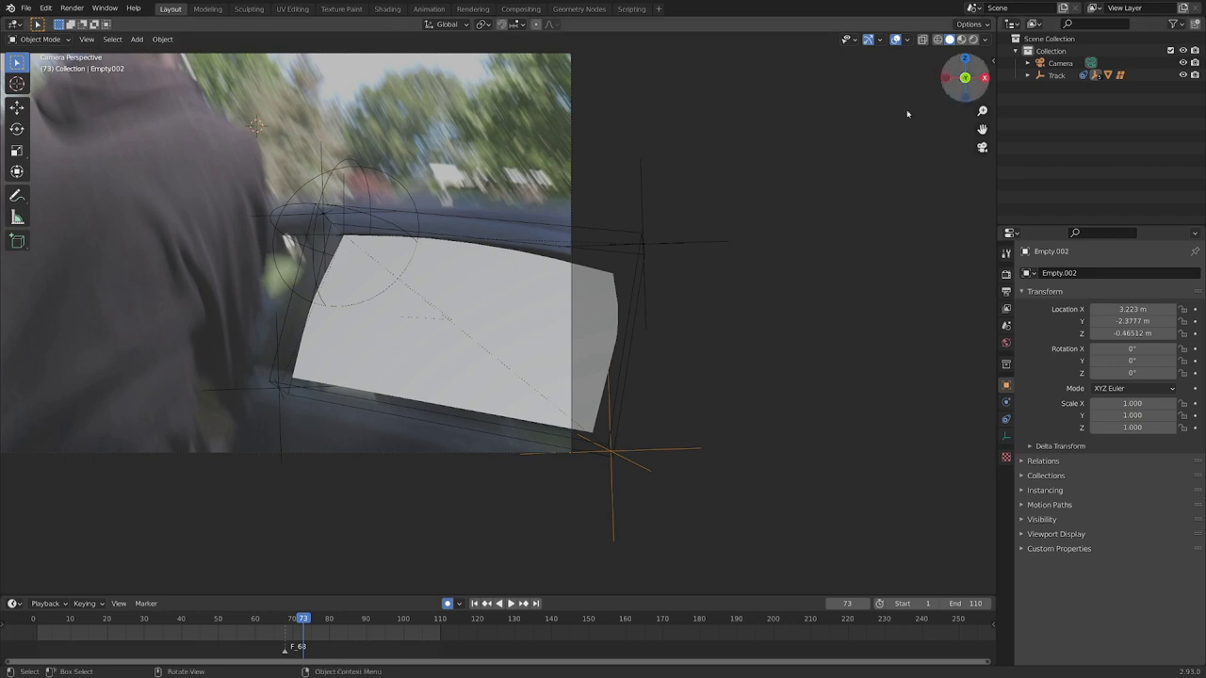
left_click_drag(962, 79, 562, 285)
left_click(562, 286)
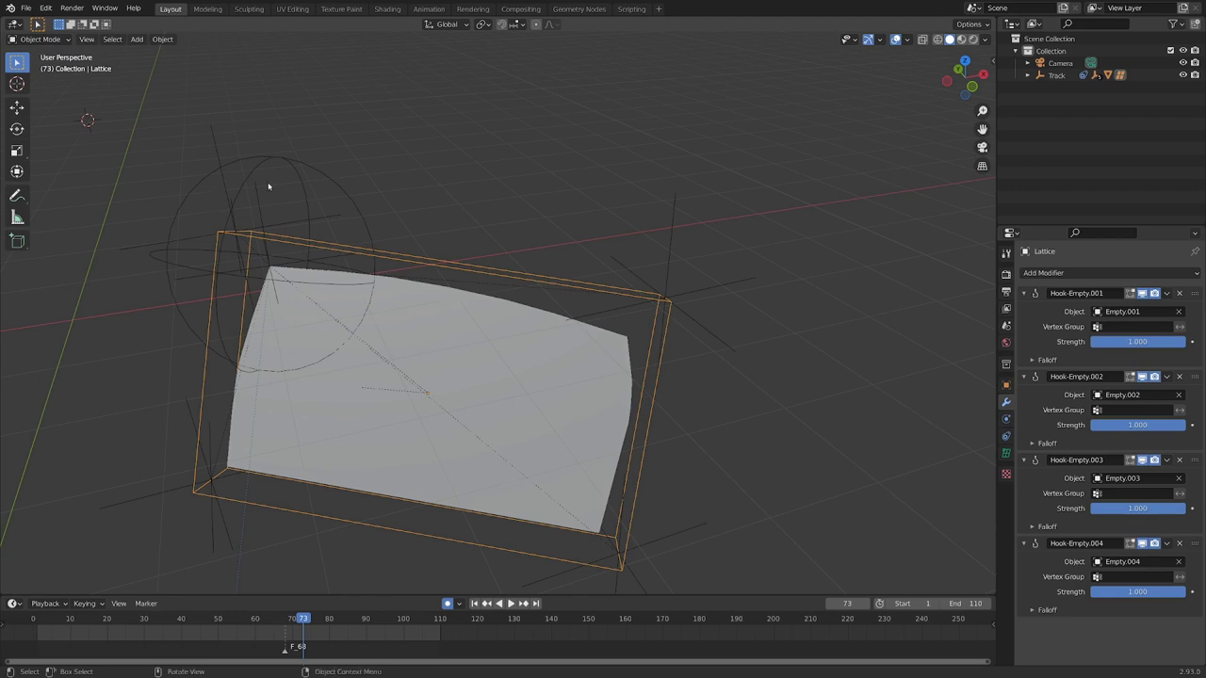
middle_click_drag(268, 186, 302, 191)
left_click(345, 271)
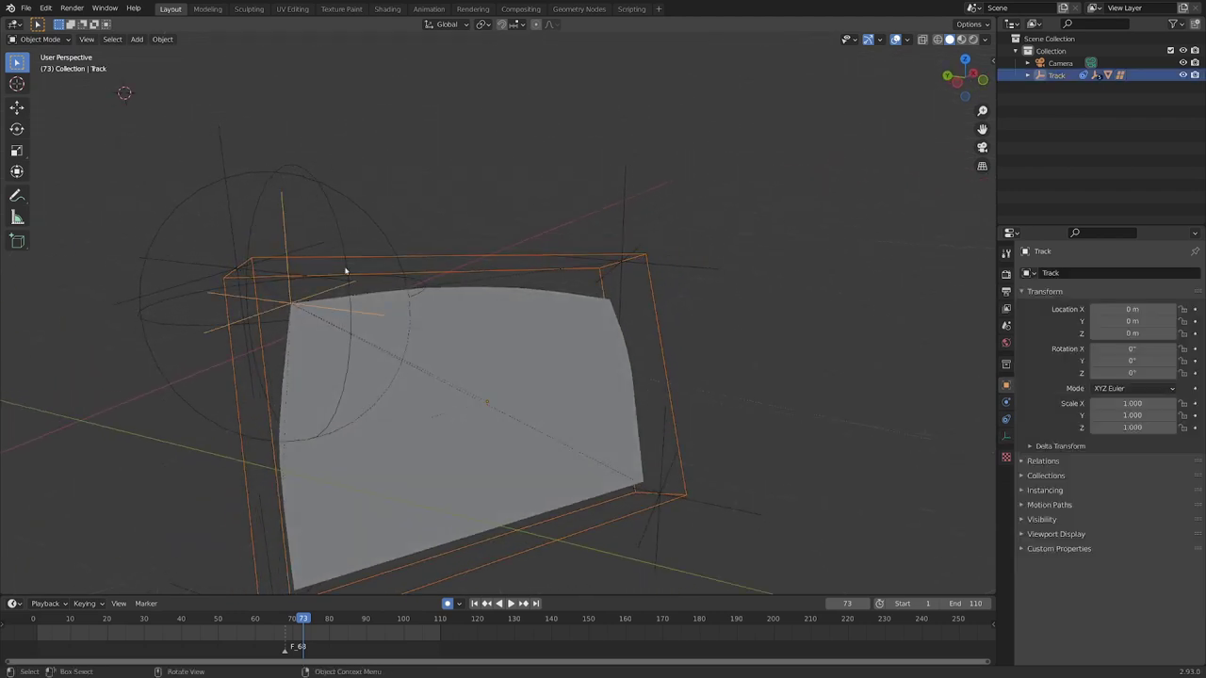
middle_click_drag(345, 271, 398, 289)
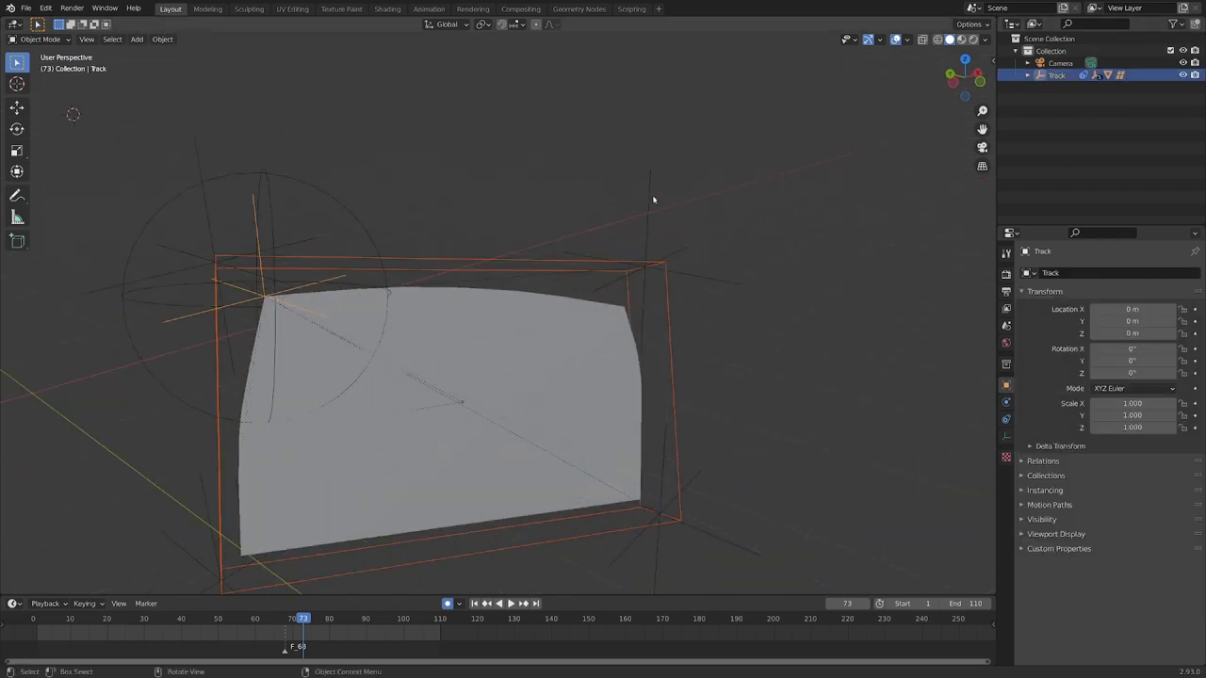
key("m")
left_click(433, 221)
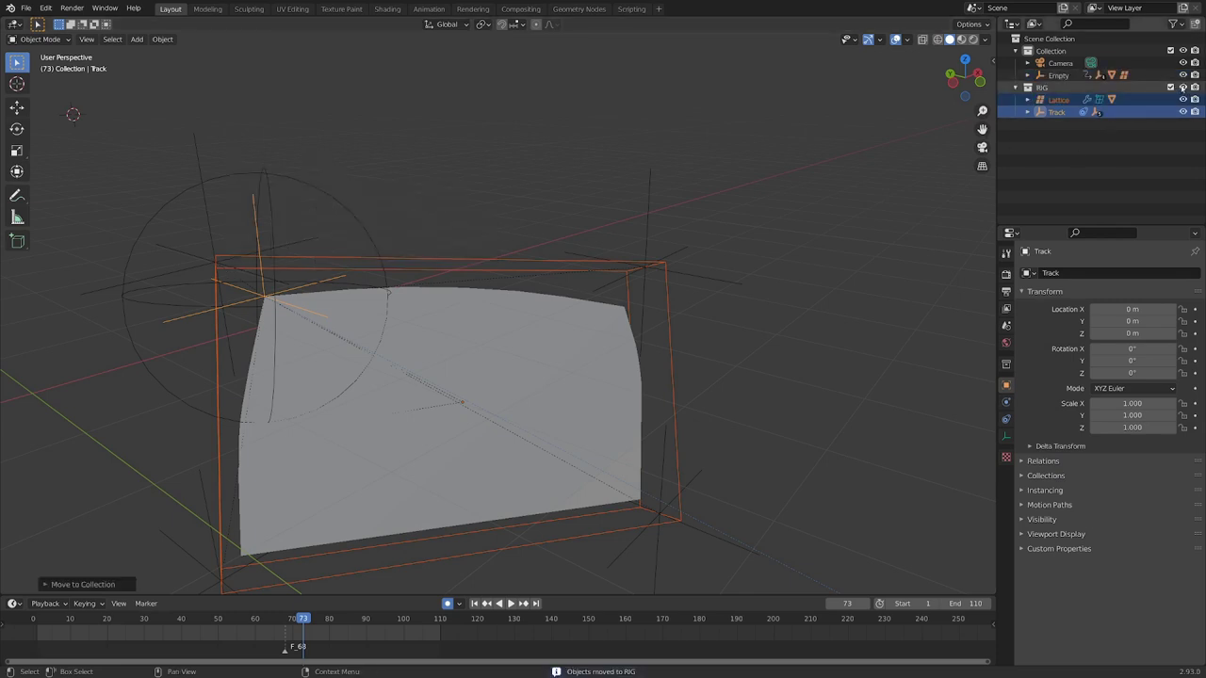
Step: Hide the RIG collection in the viewport and return to the camera view
scroll(659, 218, "down", 4)
middle_click_drag(599, 209, 571, 217)
scroll(603, 228, "up", 4)
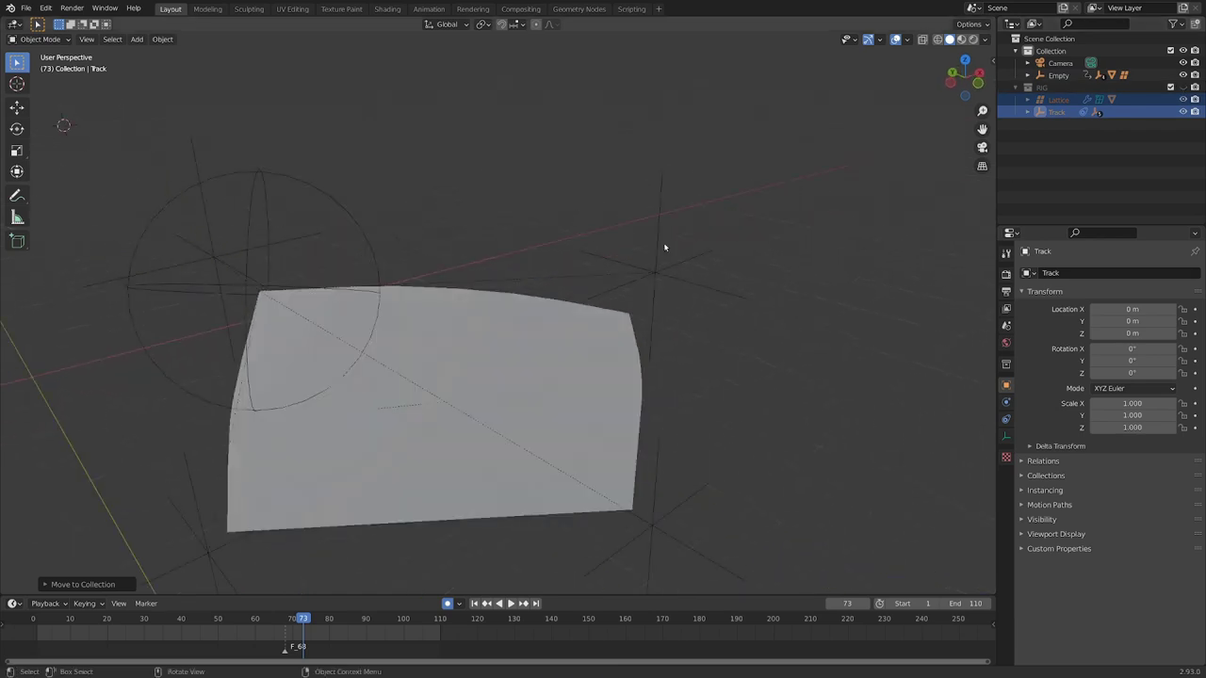
key("KP_0")
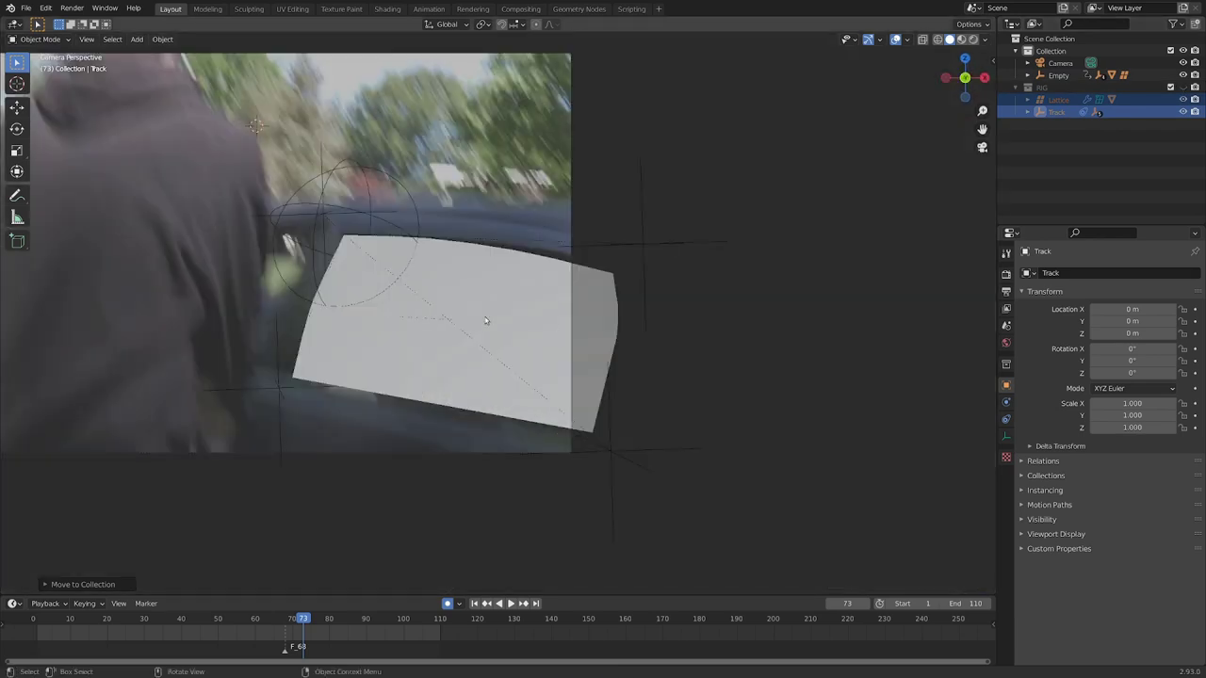
Step: At frame 73, move Empty.003 to about X -0.273 m, Z -0.029 m so the plane's lower front corner fits the window
scroll(483, 330, "up", 1)
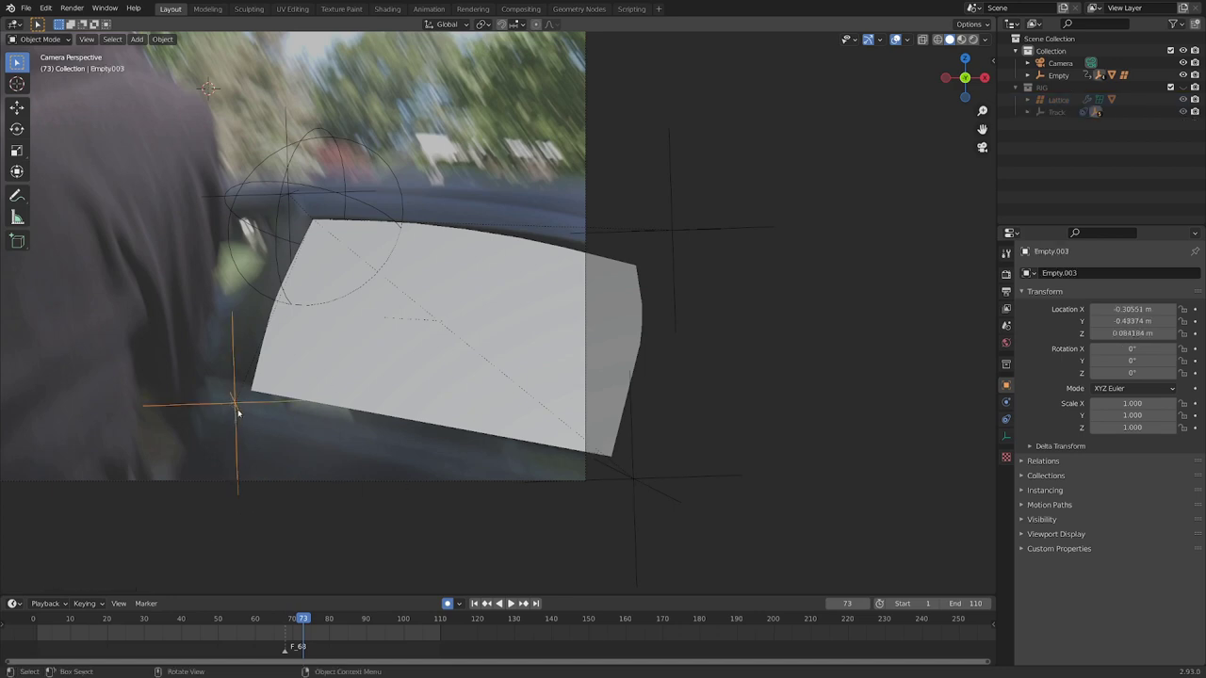
key("g")
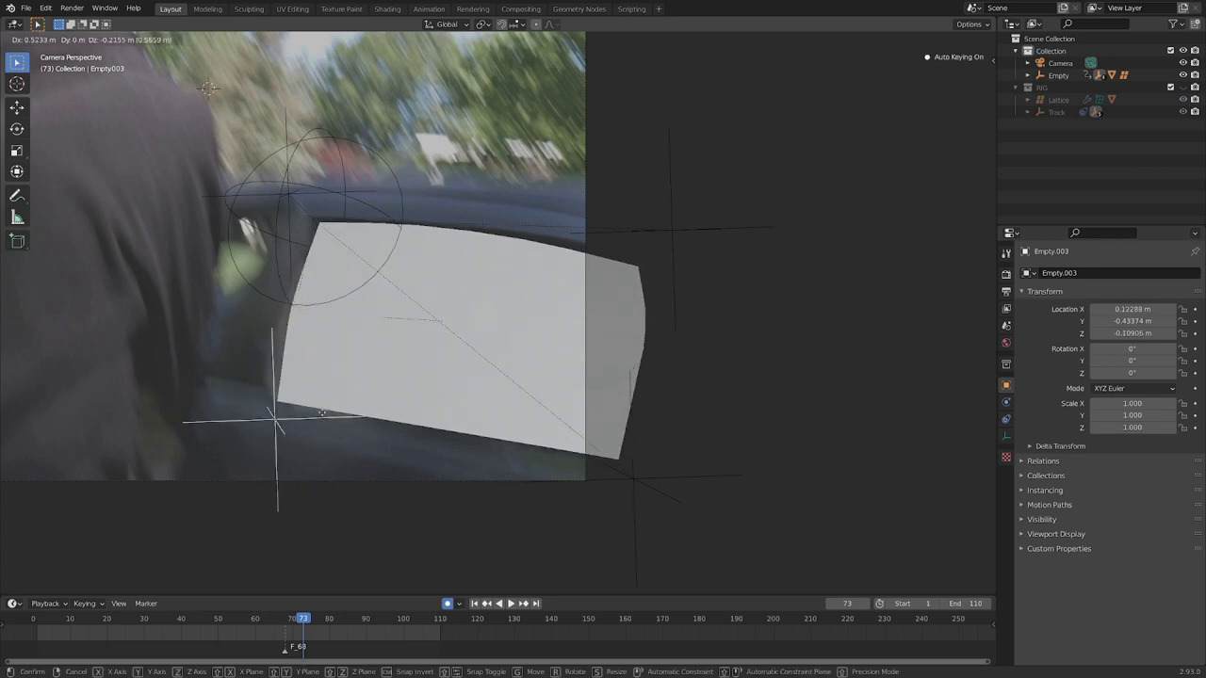
left_click(292, 408)
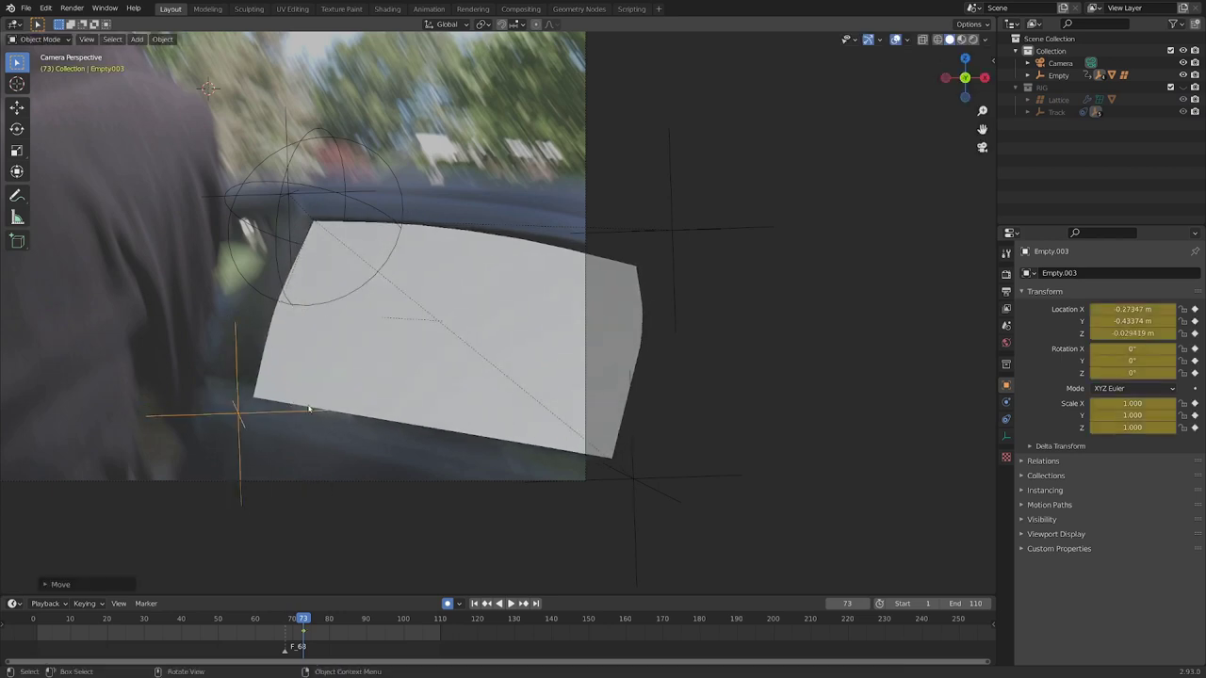
Step: At frame 68, move Empty.003 to about X -0.276 m, Z 0.085 m to match the window's lower front corner
left_click(286, 619)
key("space")
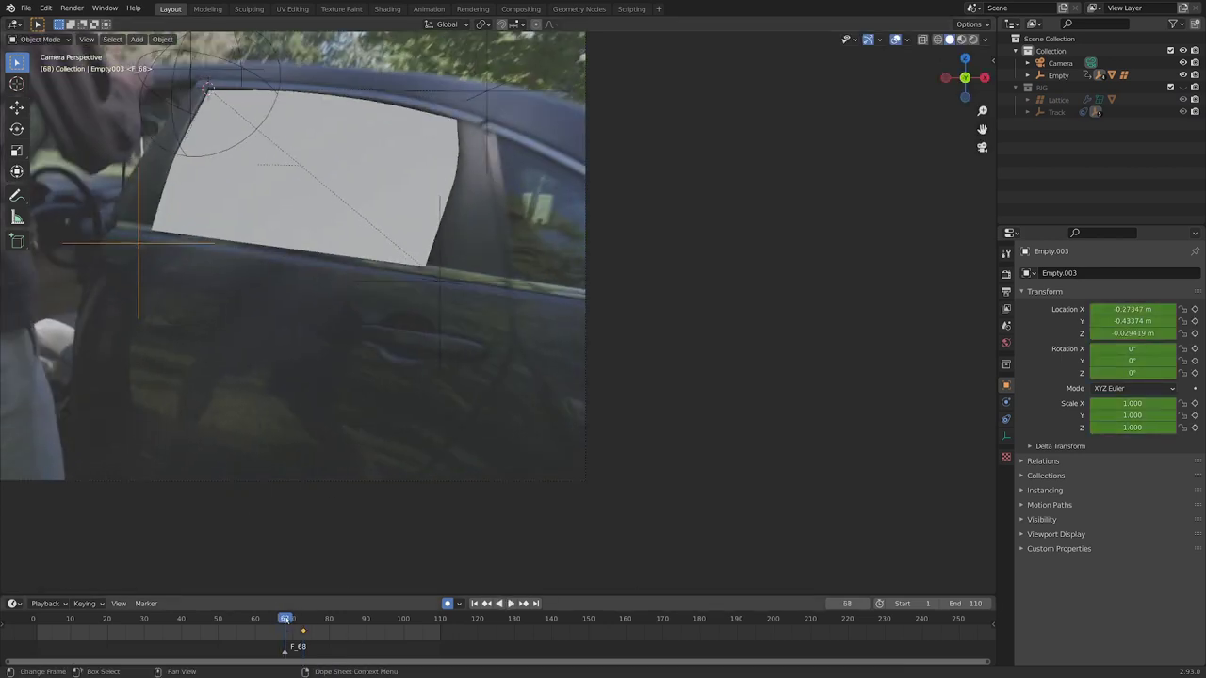
key("g")
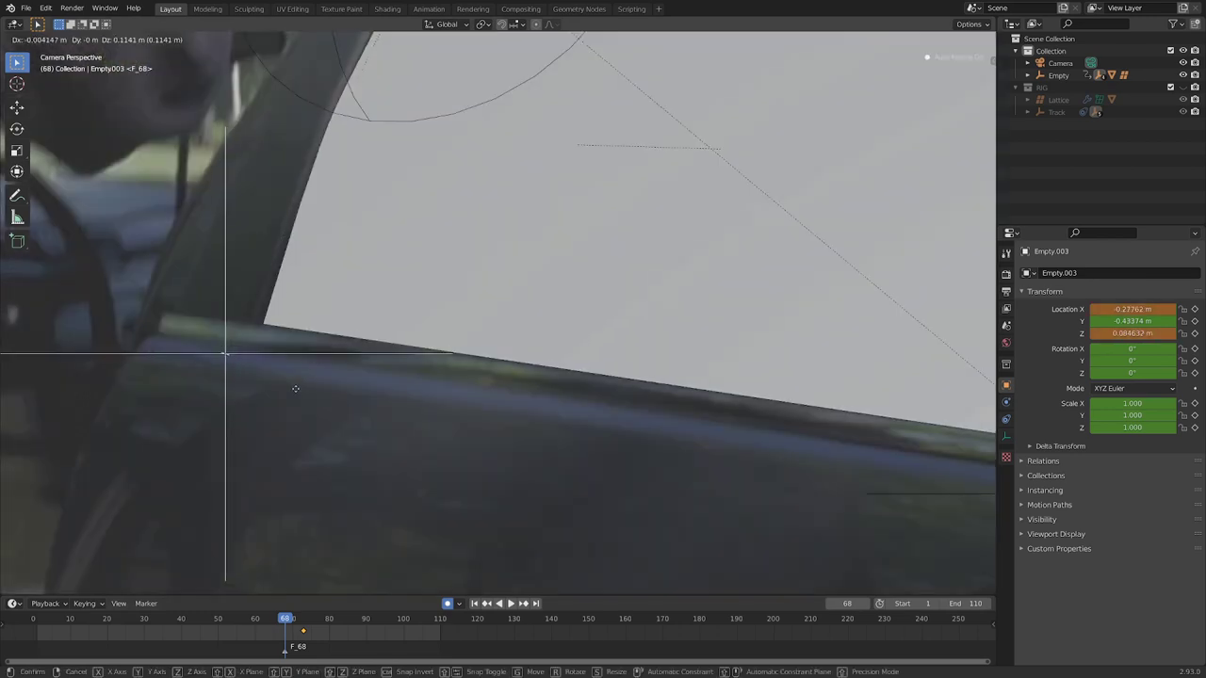
left_click(296, 390)
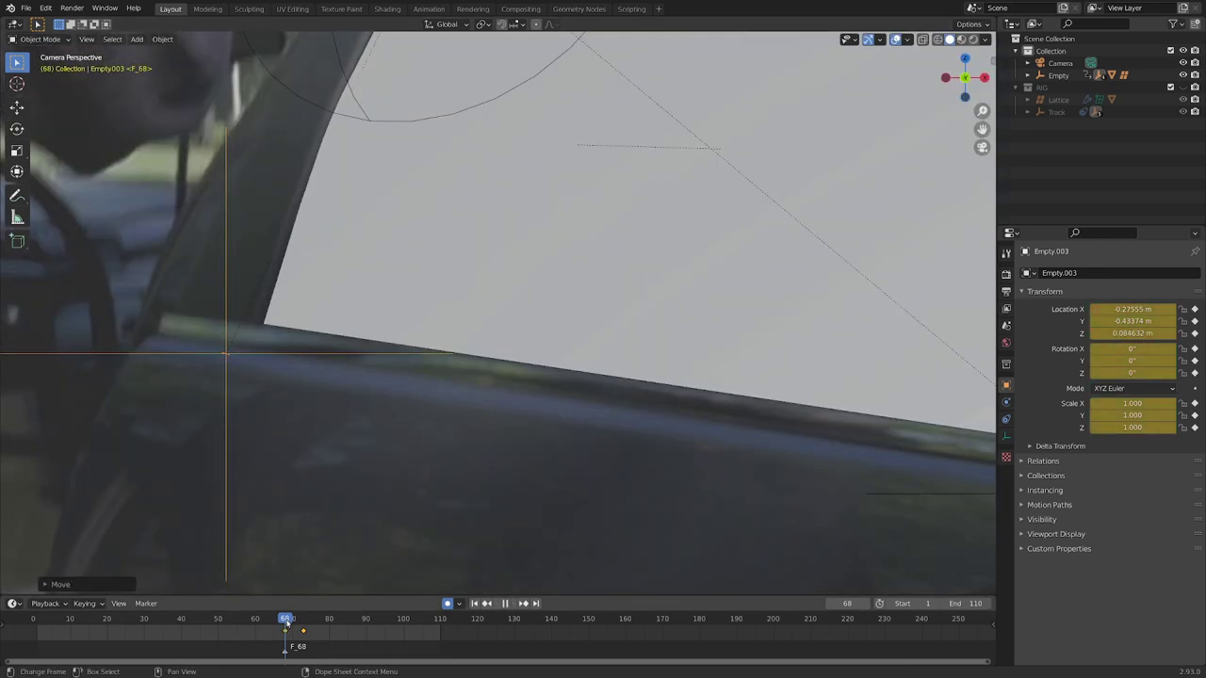
Step: Check the frames up to 82, and reposition Empty.003 at frame 74 to fit the window's lower corner
key("space")
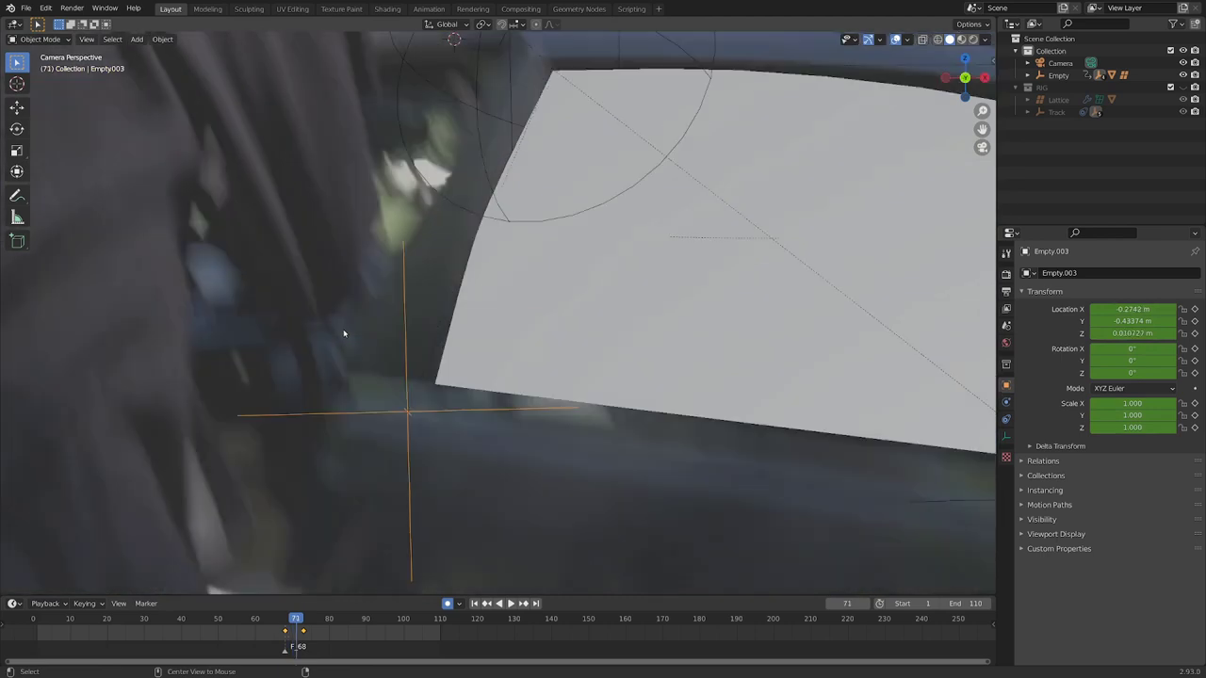
scroll(344, 333, "up", 1, "alt")
scroll(458, 255, "down", 12, "alt")
scroll(556, 527, "down", 3)
middle_click_drag(577, 575, 541, 452, "shift")
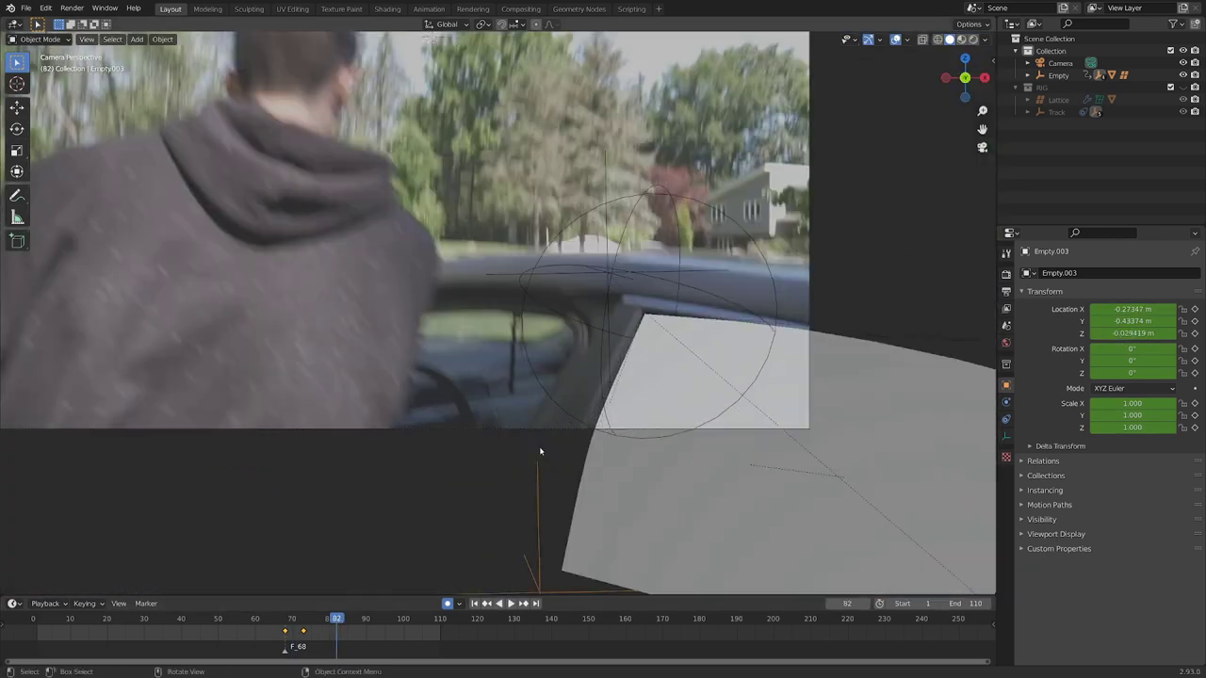
left_click_drag(333, 620, 226, 619)
scroll(457, 554, "up", 2)
key("g")
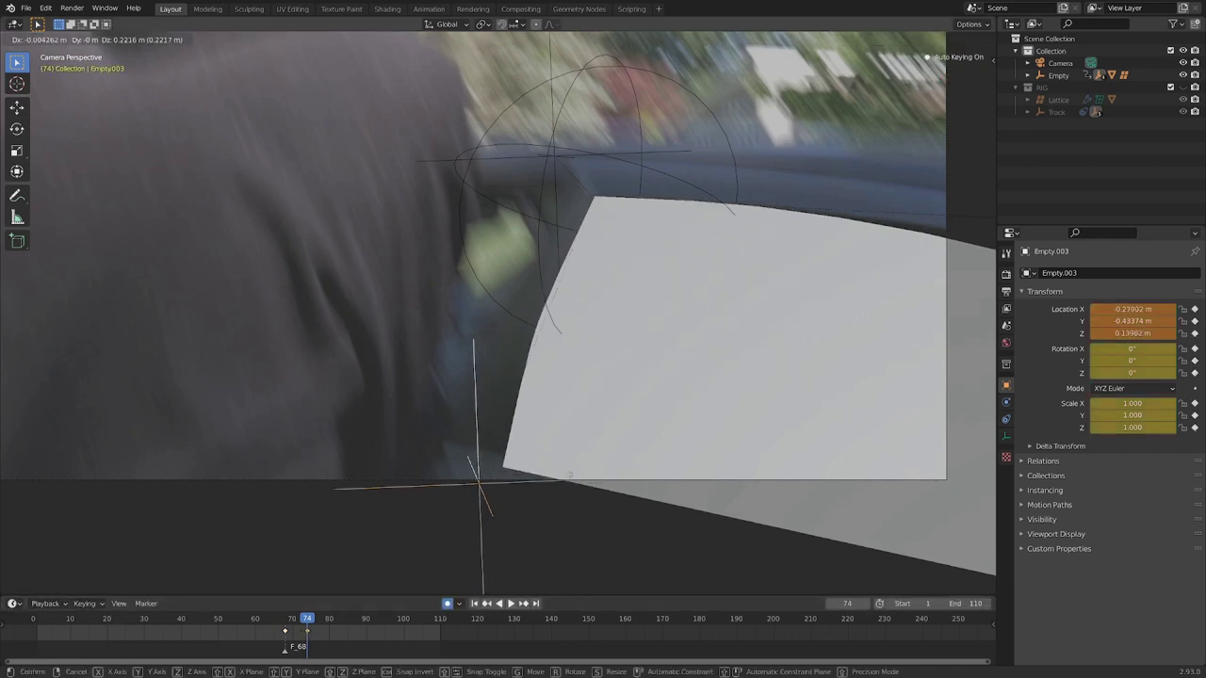
left_click(560, 483)
Step: At frame 52, move Empty.003 so the plane's lower front corner meets the window corner
scroll(364, 238, "up", 2)
middle_click_drag(363, 239, 564, 356, "shift")
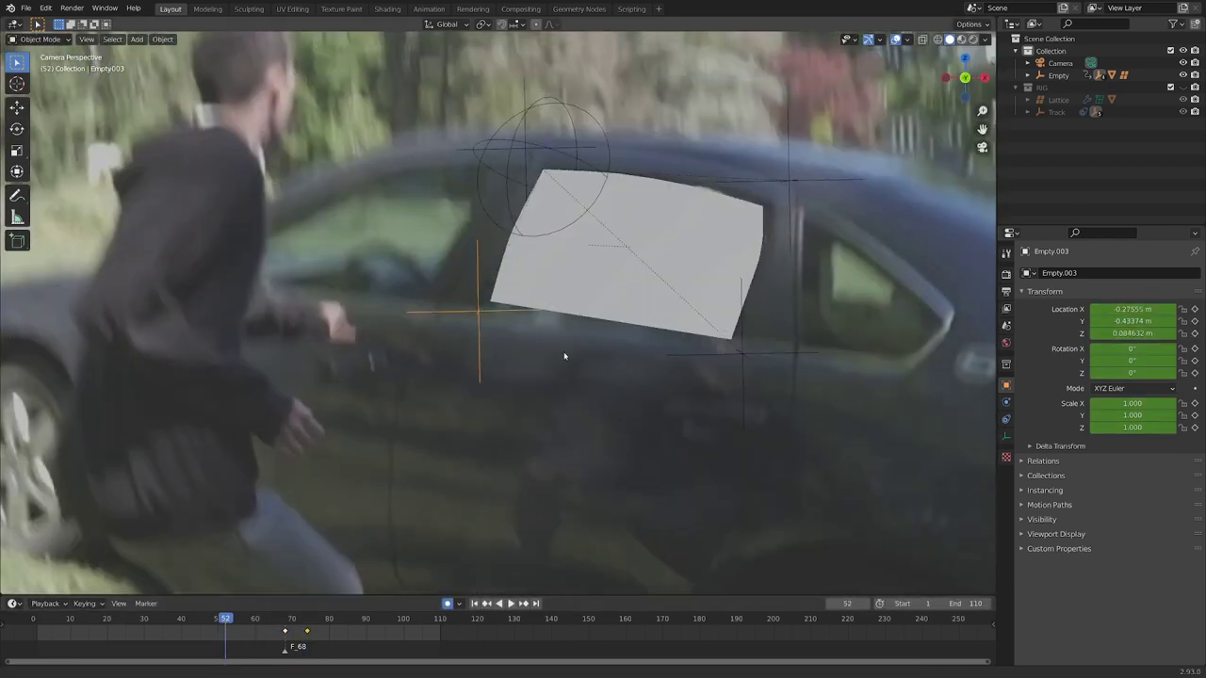
scroll(564, 356, "up", 4)
key("g")
left_click(505, 320)
scroll(505, 320, "down", 5)
Step: At frame 34, move Empty.003 to align the plane's lower front corner with the window
left_click_drag(226, 619, 159, 619)
scroll(573, 366, "up", 4)
middle_click_drag(573, 365, 401, 493, "shift")
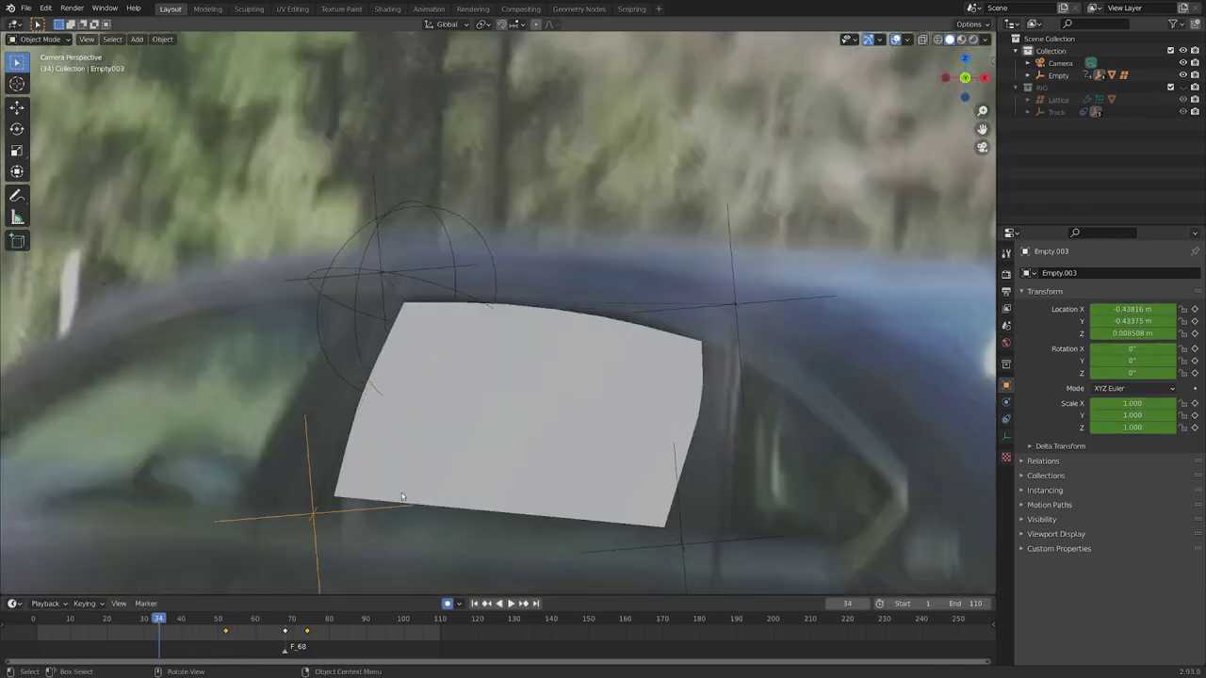
key("g")
left_click(380, 507)
scroll(380, 507, "down", 4)
Step: Keyframe new Empty.003 positions at frames 20, 9 and 1 to keep the lower corner on the window
left_click_drag(144, 622, 71, 622)
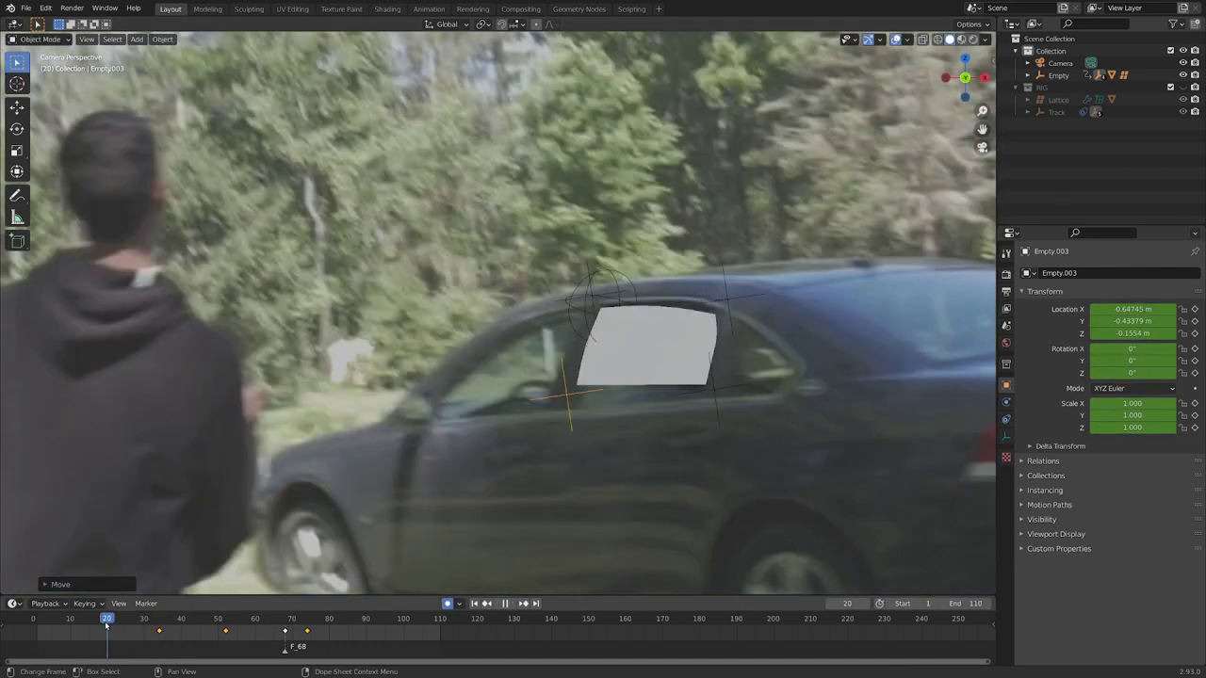
scroll(697, 437, "up", 4)
key("g")
left_click(629, 482)
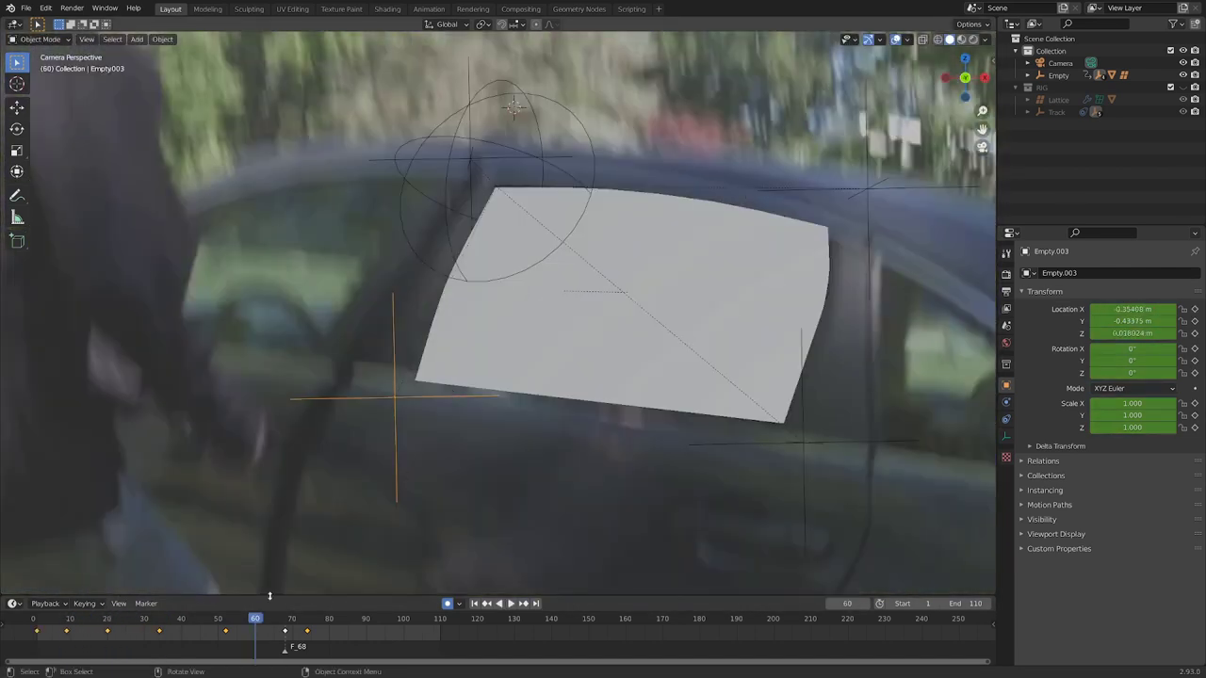
Step: At frame 60, move Empty.003 outward and upward to fit the plane's lower front corner to the window
scroll(415, 462, "up", 2)
key("g")
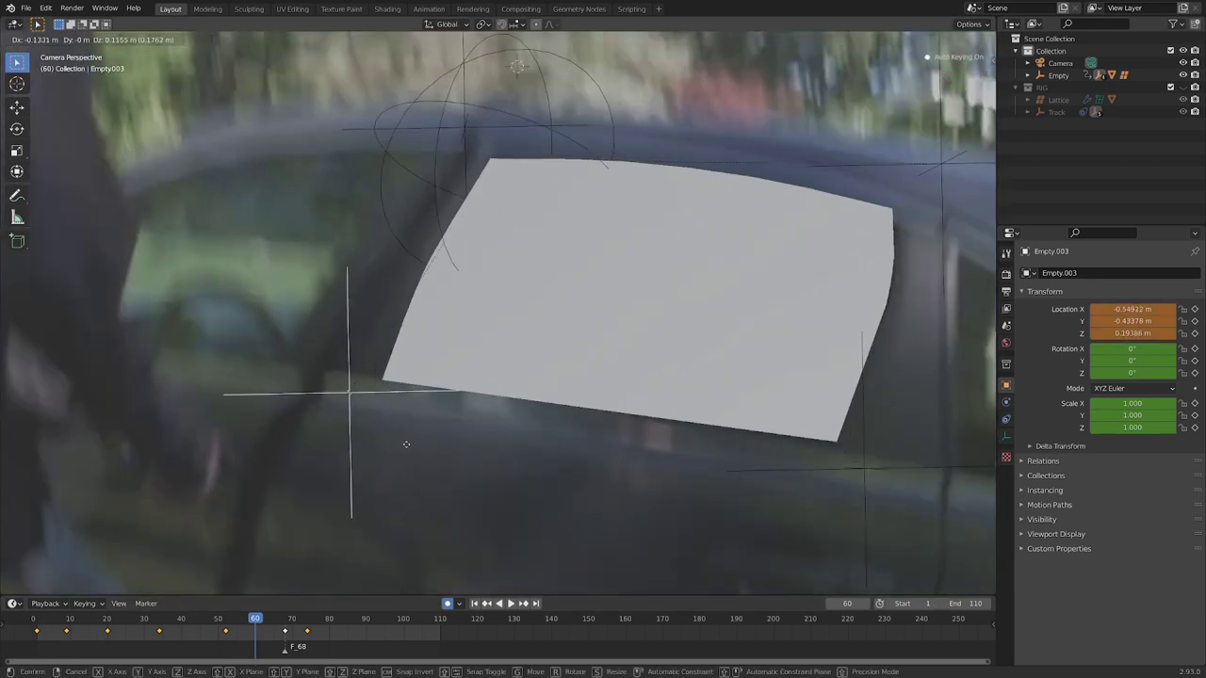
left_click(406, 442)
Step: Add in-between position keyframes for Empty.003 at frames 44, 27 and 15 to fit the window's lower corner
left_click_drag(223, 622, 107, 620)
key("g")
left_click(439, 529)
key("g")
left_click(518, 494)
scroll(458, 240, "up", 4)
key("g")
left_click(490, 471)
Step: Readjust Empty.003 at the existing keyframes 20 and 27 to refine the plane's lower front corner
key("g")
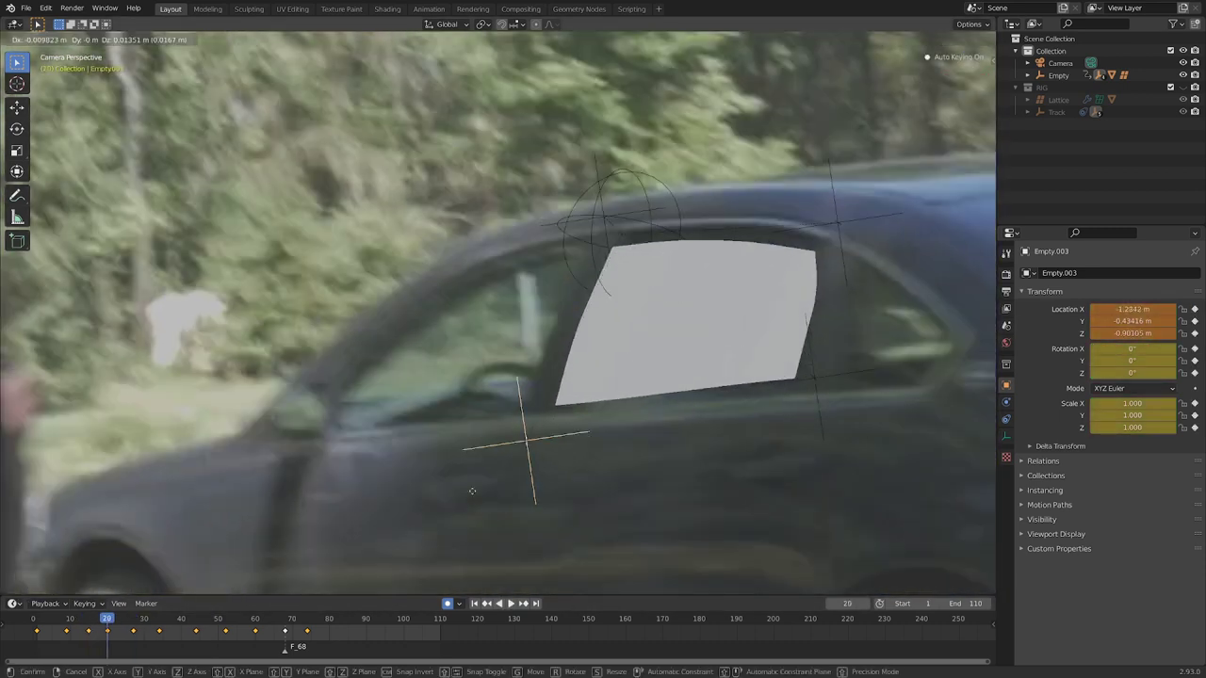
left_click(493, 496)
key("Up")
scroll(640, 315, "up", 2)
middle_click_drag(641, 315, 457, 532, "shift")
key("g")
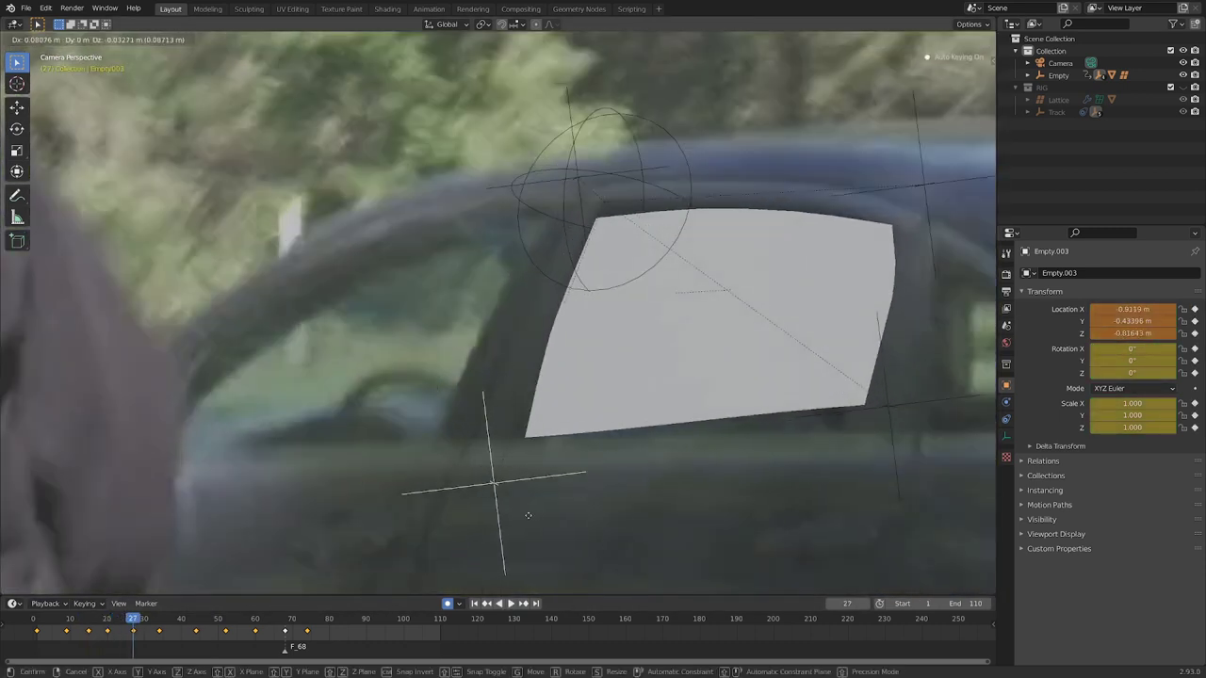
left_click(534, 499)
Step: Step through the frames to 39 and move Empty.003 there to fit the window's lower front corner
key("Right")
key("Right")
key("Right")
key("Right")
key("Right")
key("Right")
scroll(533, 499, "down", 5)
middle_click_drag(534, 500, 639, 315, "shift")
key("Left")
key("Left")
key("Right")
key("Right")
key("Right")
key("Right")
key("Right")
key("Right")
key("Right")
key("Right")
scroll(639, 313, "up", 5)
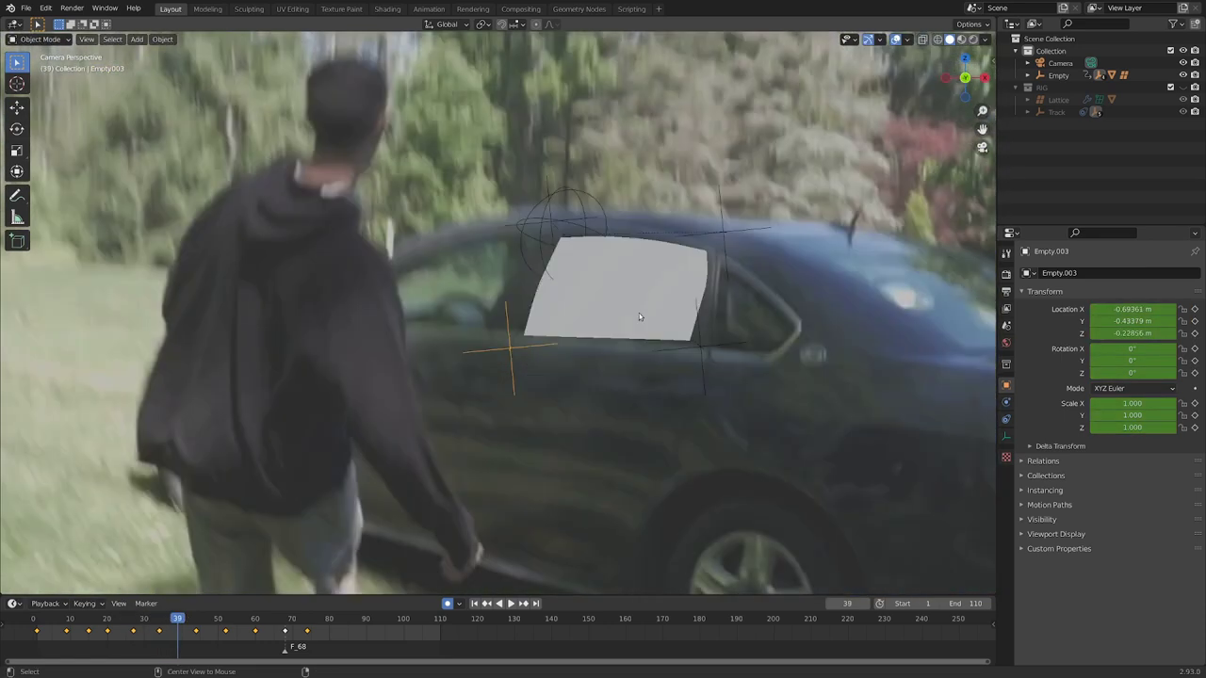
key("g")
left_click(524, 400)
Step: Advance to frame 48 and move Empty.003 to fit the window's lower front corner
scroll(557, 398, "down", 5)
key("Right")
key("Right")
key("Right")
key("Right")
key("Right")
key("Right")
key("Right")
key("Right")
key("Right")
scroll(595, 424, "up", 5)
key("g")
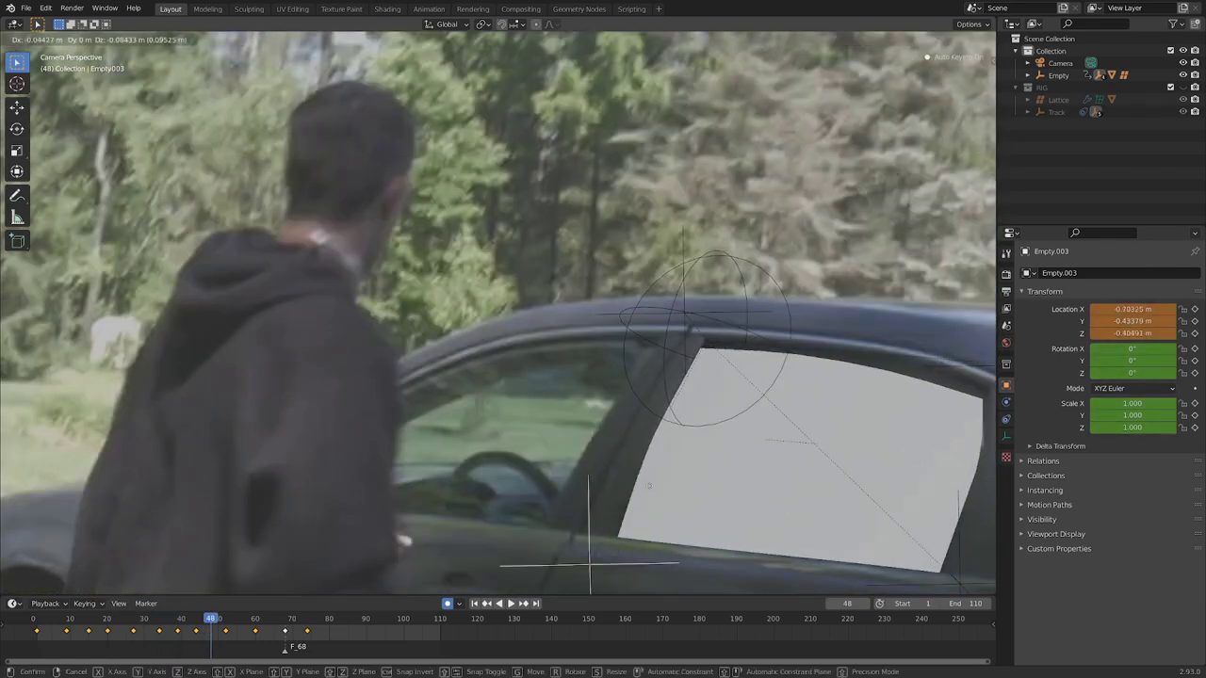
left_click(596, 469)
Step: Advance to frame 56 and move Empty.003 so the plane's lower corner follows the window
key("Right")
key("Right")
key("Right")
key("Right")
key("Right")
key("Right")
key("Right")
key("Right")
scroll(579, 311, "up", 2)
key("g")
left_click(563, 350)
Step: Advance to frame 64 and move Empty.003 so the plane's lower corner sits on the window edge
key("Right")
key("Right")
key("Right")
key("Right")
key("Right")
key("Right")
key("Right")
key("Right")
middle_click_drag(548, 142, 593, 409, "shift")
scroll(593, 409, "up", 3)
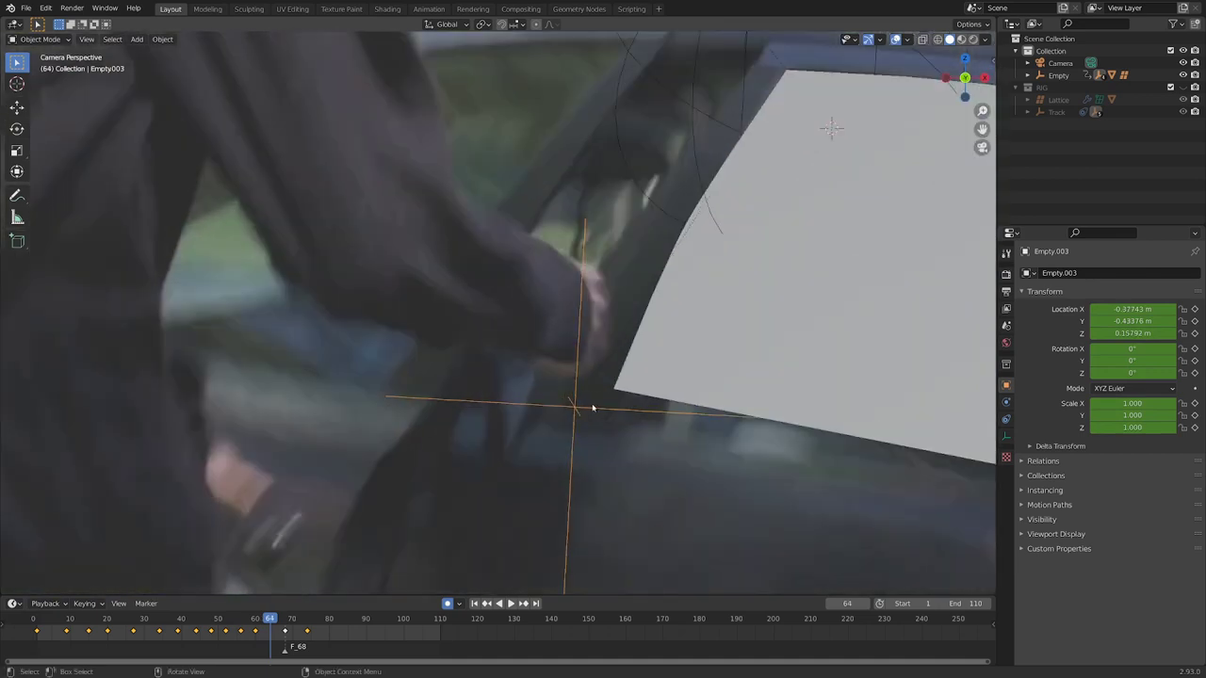
key("g")
left_click(597, 473)
Step: At frame 66, move Empty.003 to refine the plane's lower front corner
scroll(606, 443, "down", 2, "alt")
scroll(605, 444, "down", 4)
scroll(606, 444, "up", 4)
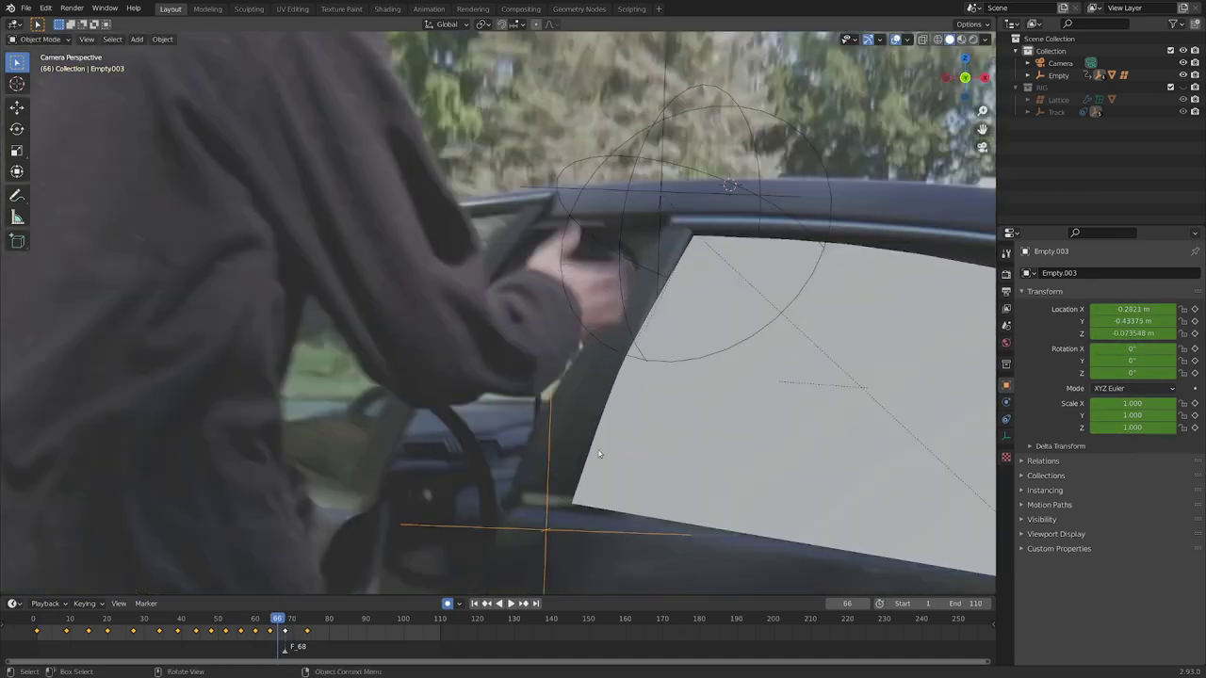
key("g")
left_click(567, 494)
Step: At frame 71, move Empty.003 to correct the lower front corner between the neighbouring keyframes
scroll(577, 424, "down", 5, "alt")
scroll(578, 408, "up", 3)
key("g")
left_click(598, 484)
Step: Examine the fit of the plane's lower front corner at frame 74 and just after it
scroll(608, 482, "down", 3, "alt")
scroll(617, 481, "down", 7)
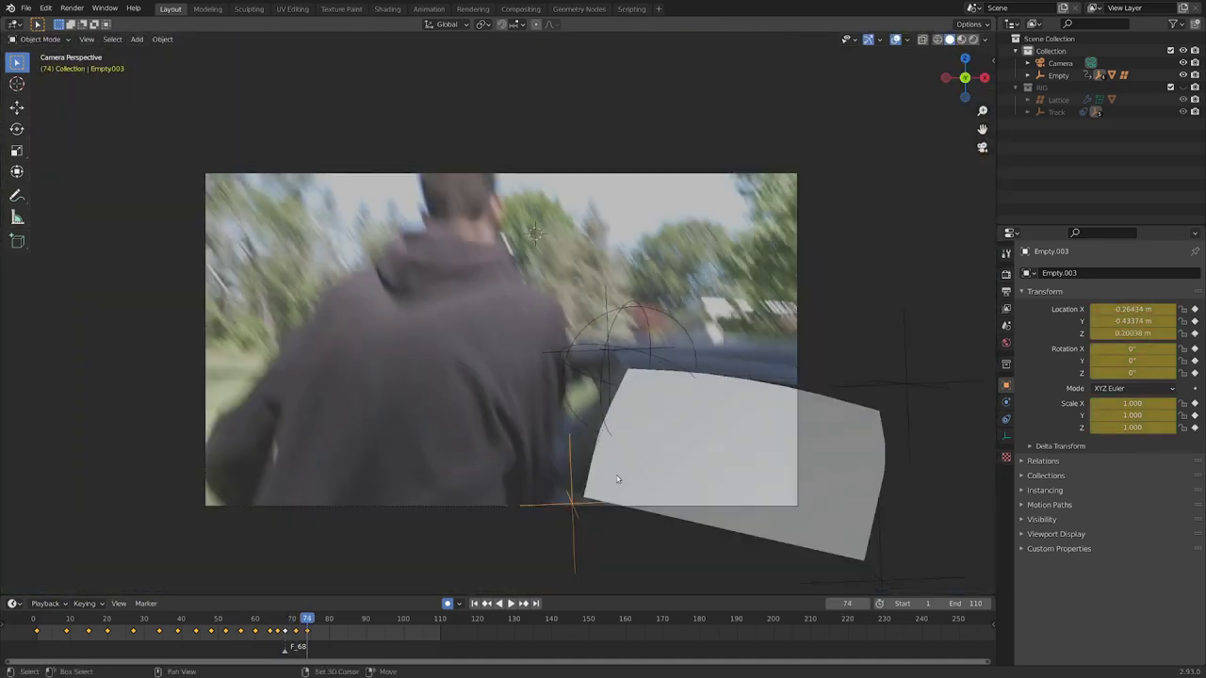
middle_click_drag(619, 481, 605, 339, "shift")
scroll(541, 259, "up", 5)
middle_click_drag(494, 154, 500, 337, "shift")
scroll(498, 340, "down", 2, "alt")
scroll(496, 344, "down", 5)
Step: Go back through the clip and keyframe Empty.003 at frames 62 and 58 to tighten the corner's fit
scroll(492, 349, "up", 11, "alt")
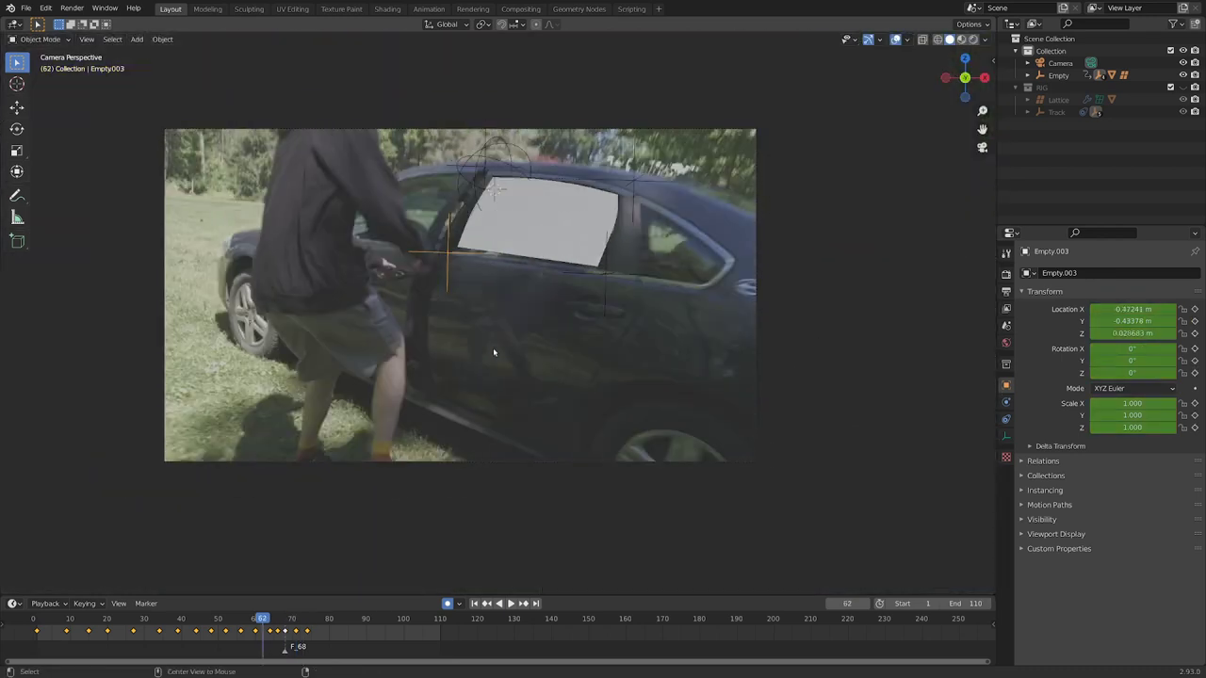
scroll(480, 321, "up", 5)
middle_click_drag(429, 194, 549, 317, "shift")
scroll(550, 315, "up", 3)
scroll(546, 283, "up", 8, "alt")
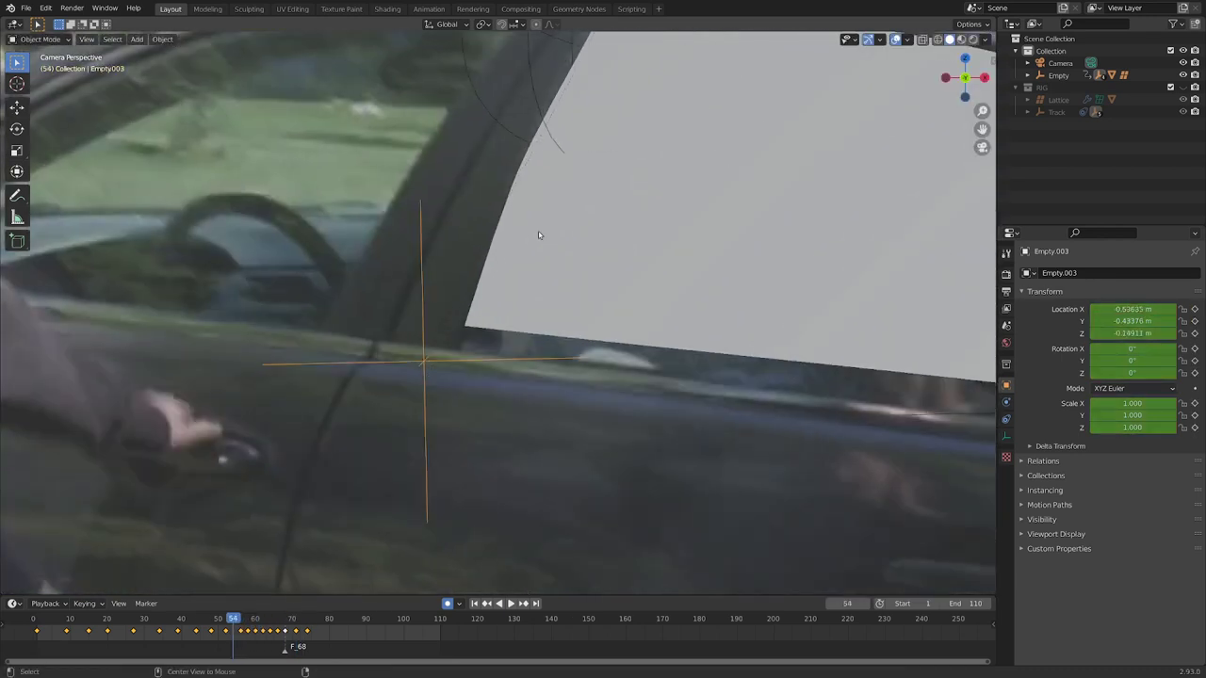
Step: Move Empty.003 at frames 54 and 50 to keep the plane's lower front corner on the window
key("g")
left_click(556, 245)
scroll(471, 283, "up", 4, "alt")
scroll(509, 245, "up", 2)
key("g")
middle_click_drag(471, 283, 525, 255, "shift")
left_click(547, 287)
Step: At frame 41, move Empty.003 to fit the window's lower corner, and advance to frame 44
scroll(569, 307, "up", 9, "alt")
scroll(594, 294, "down", 5)
scroll(602, 268, "up", 6)
key("g")
left_click(544, 273)
scroll(546, 277, "down", 5)
scroll(557, 274, "down", 3, "alt")
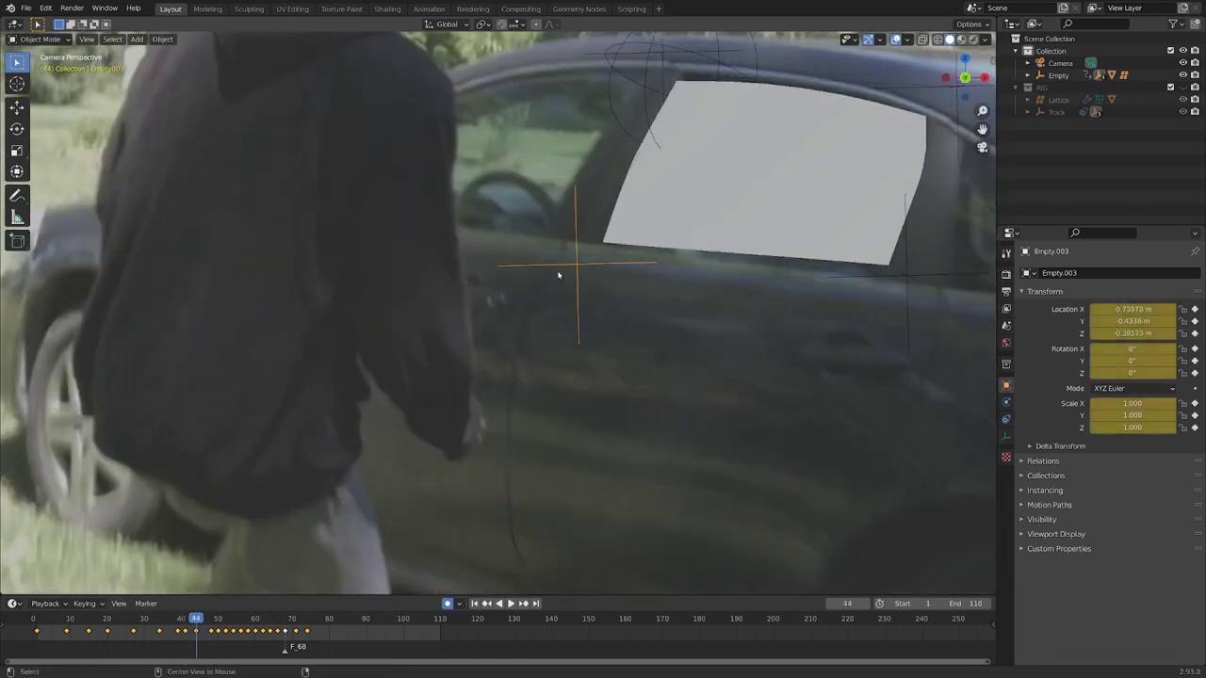
Step: Step back through the clip and move Empty.003 at frames 37 and 31 to refit the plane's lower front corner
scroll(556, 273, "up", 7, "alt")
scroll(528, 255, "up", 3)
middle_click_drag(513, 357, 612, 189, "shift")
key("g")
left_click(617, 315)
scroll(566, 317, "up", 6, "alt")
middle_click_drag(558, 151, 549, 295, "shift")
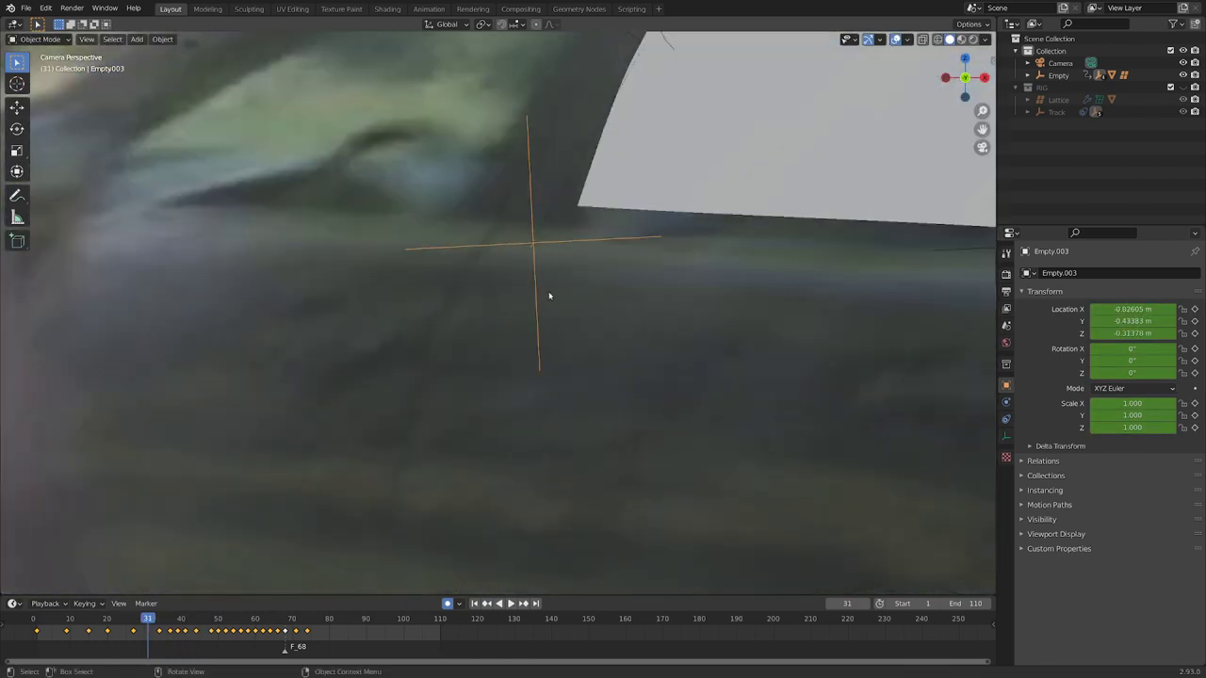
key("g")
left_click(547, 316)
Step: Move Empty.003 at frame 29 to align the plane's lower front corner with the window
scroll(543, 325, "up", 4, "alt")
scroll(542, 325, "down", 2, "alt")
scroll(565, 320, "up", 6)
middle_click_drag(810, 207, 622, 306, "shift")
key("g")
left_click(710, 307)
scroll(702, 306, "down", 8)
Step: Keyframe Empty.003 near the clip's start at frame 6, and advance to frame 13 to check the fit
scroll(699, 304, "up", 6, "alt")
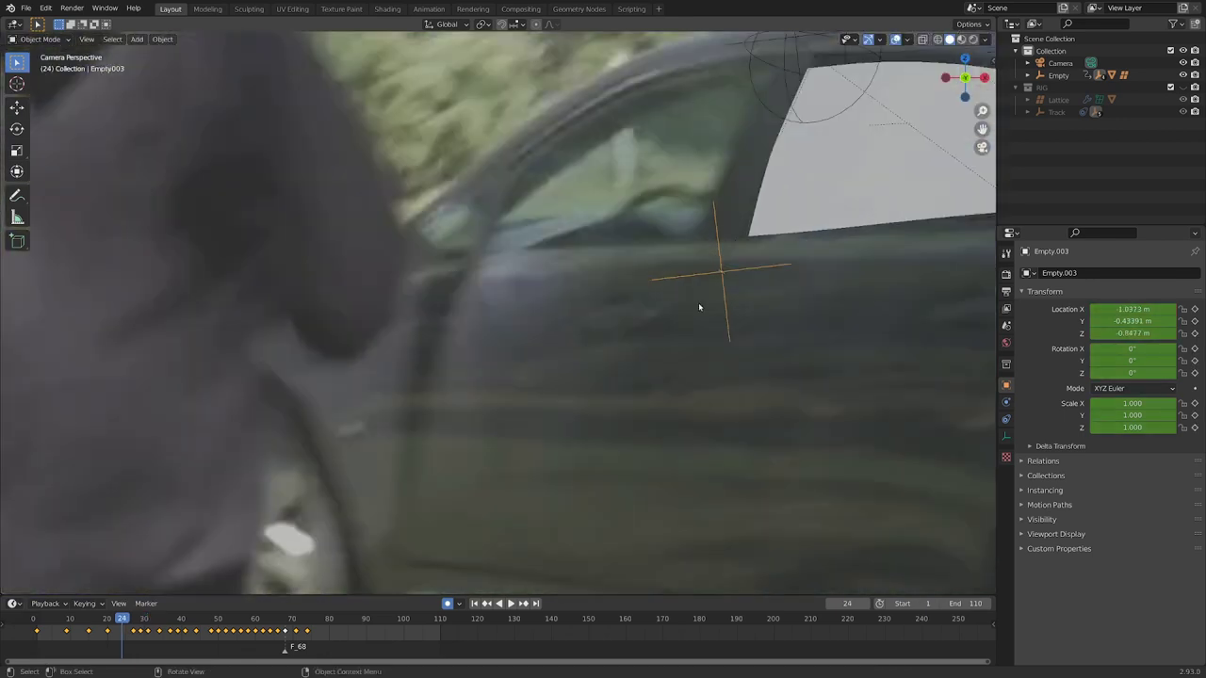
key("space")
key("space")
scroll(509, 377, "up", 4)
key("g")
left_click(527, 377)
scroll(539, 395, "down", 7, "alt")
middle_click_drag(542, 407, 556, 170, "shift")
scroll(537, 264, "up", 3)
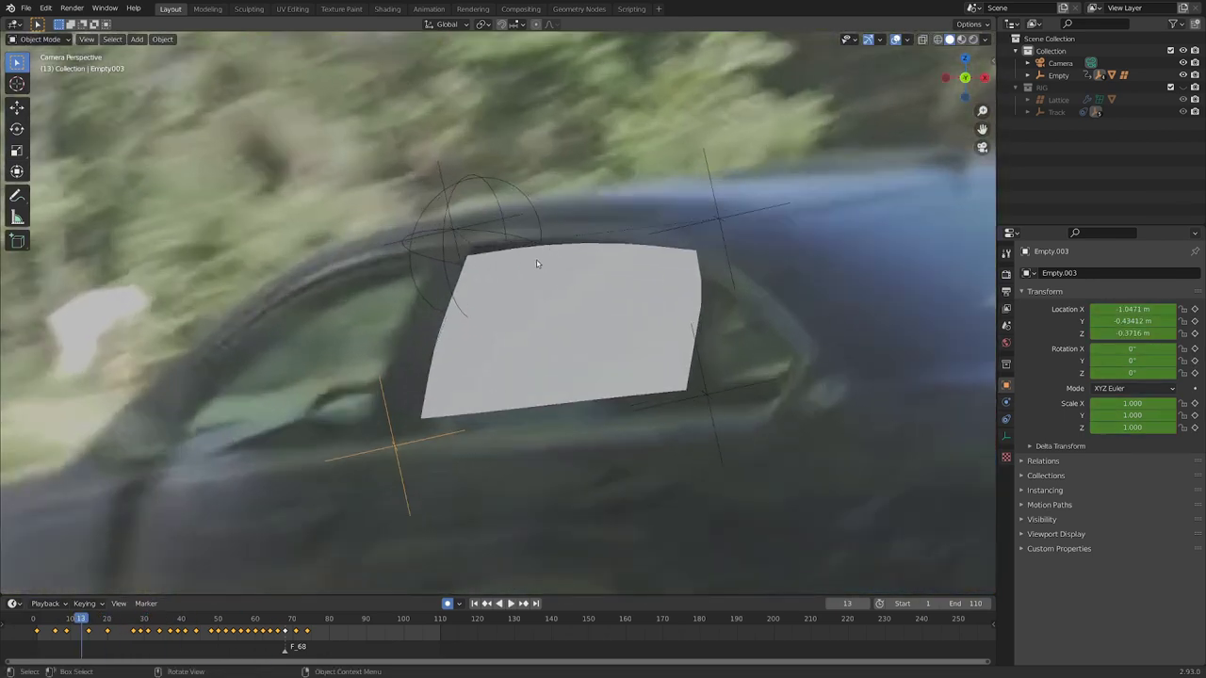
Step: Go back to the clip's start and move Empty.002 at frame 4 to raise the plane's lower rear corner onto the window
left_click(707, 417)
left_click_drag(45, 625, 37, 627)
key("space")
scroll(182, 503, "down", 2)
middle_click_drag(450, 166, 579, 326, "shift")
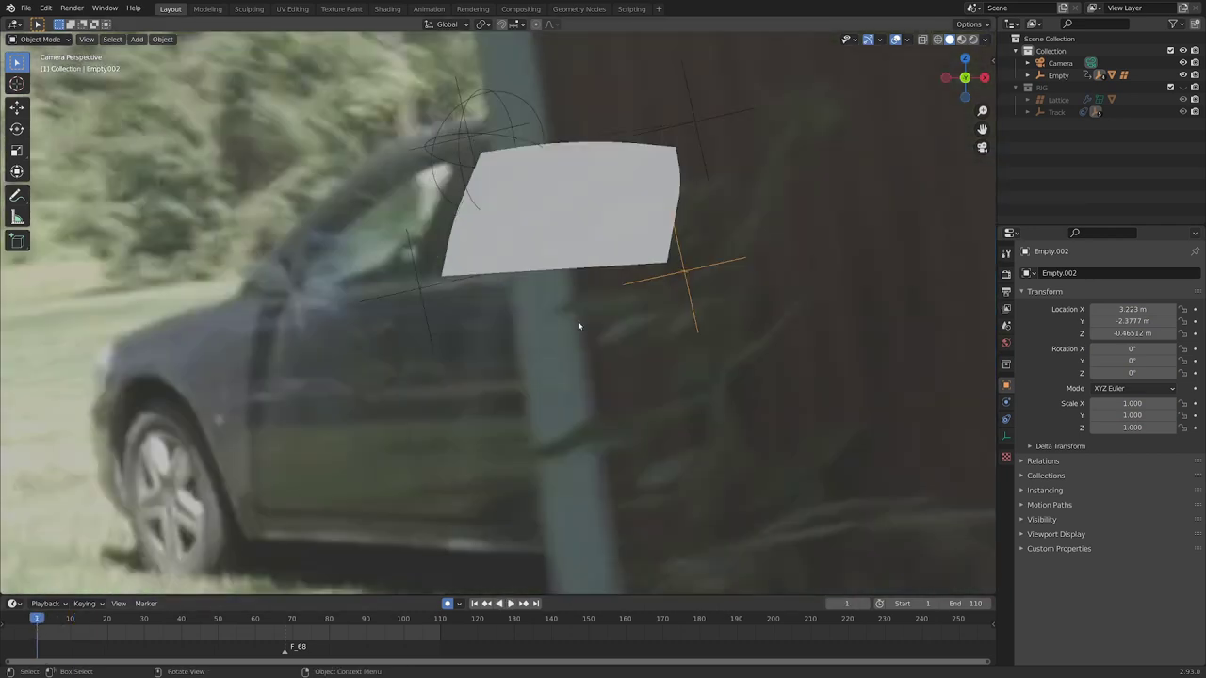
scroll(749, 179, "down", 1, "alt")
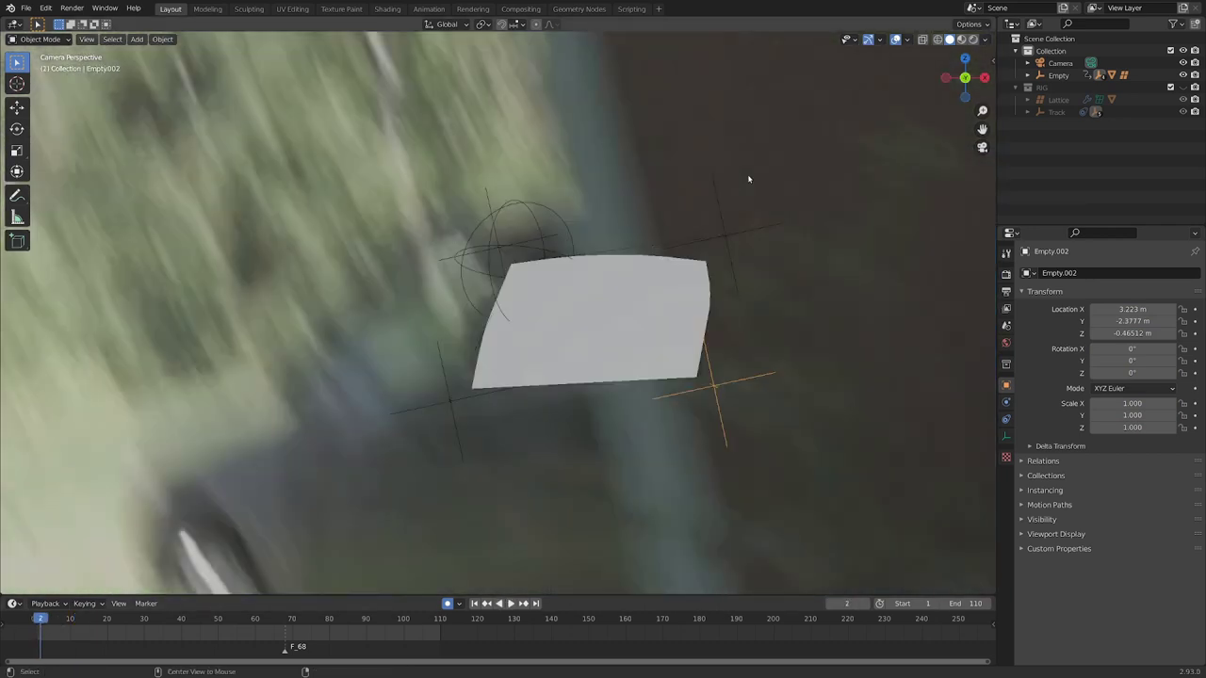
scroll(749, 179, "down", 2, "alt")
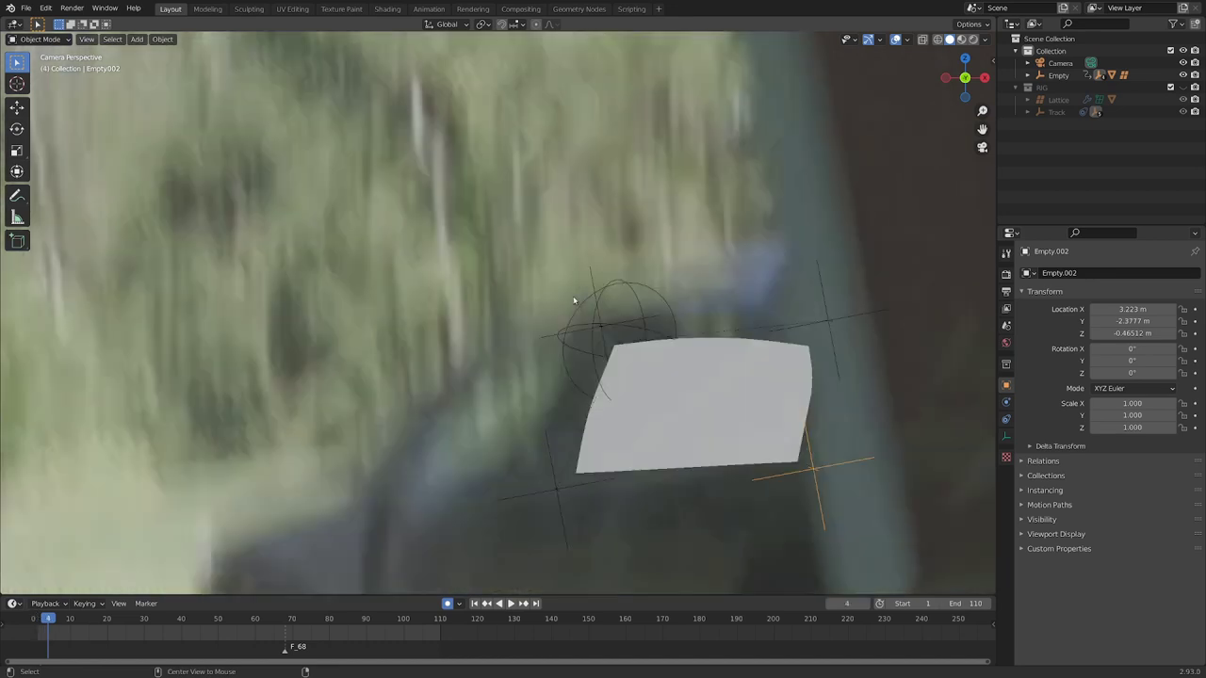
scroll(665, 322, "down", 2)
middle_click_drag(759, 342, 632, 285, "shift")
scroll(615, 334, "up", 2)
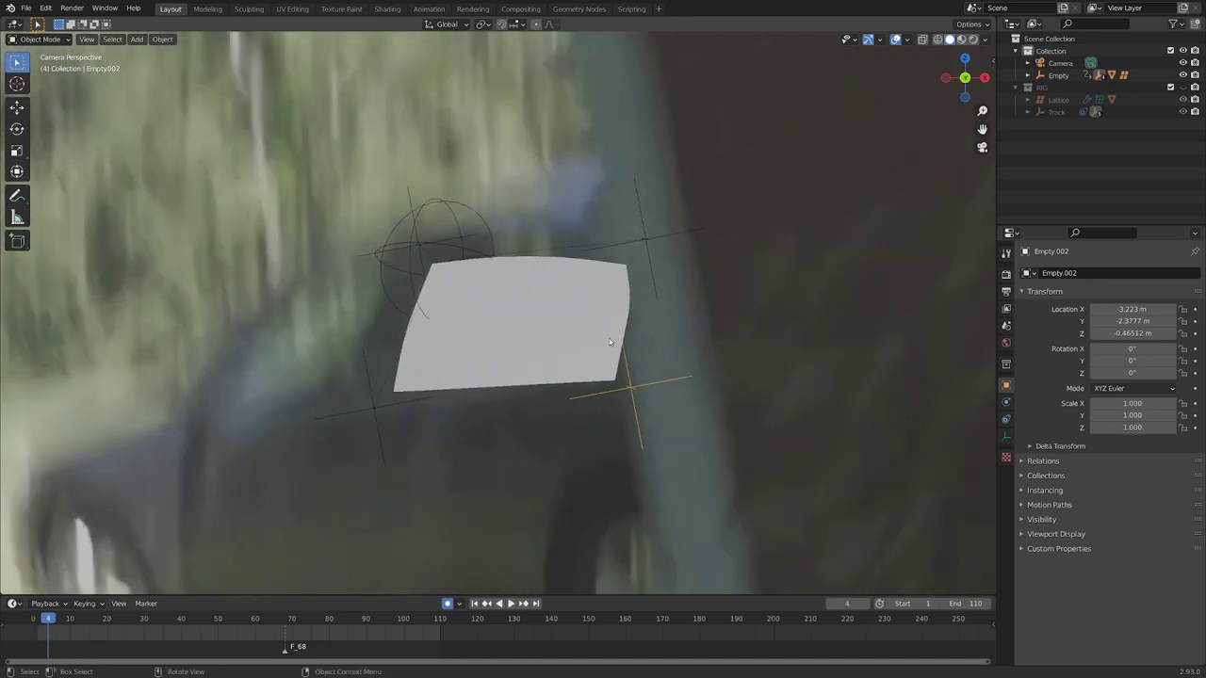
key("g")
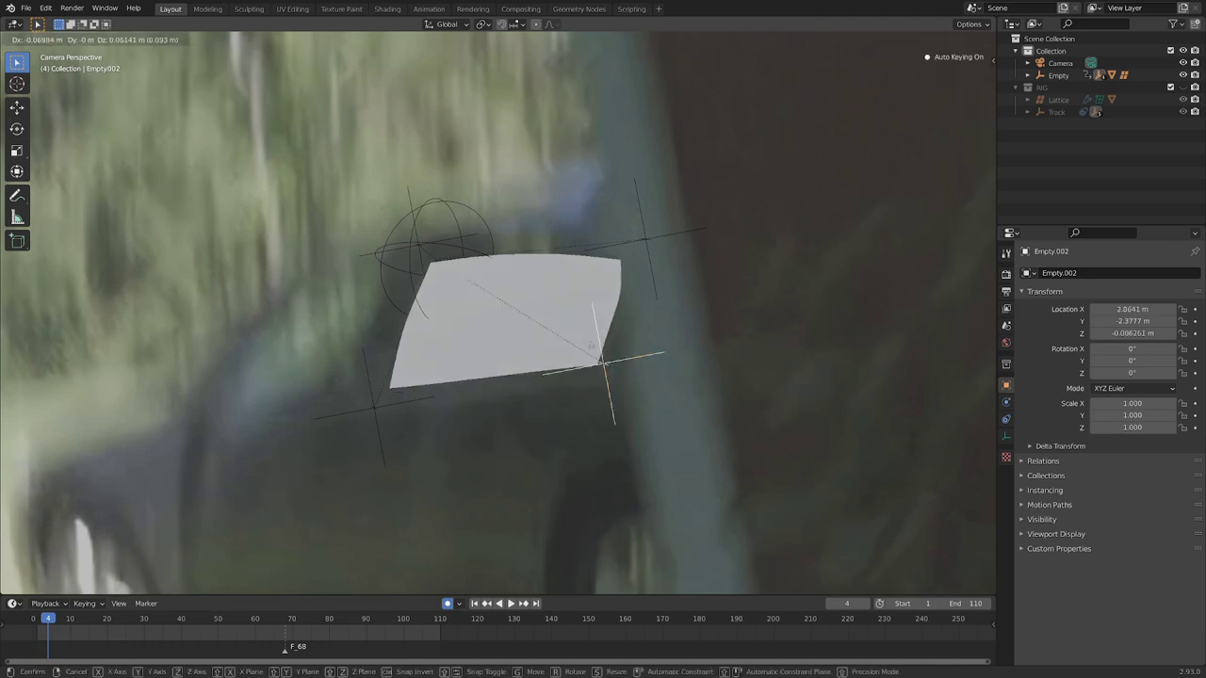
left_click(614, 354)
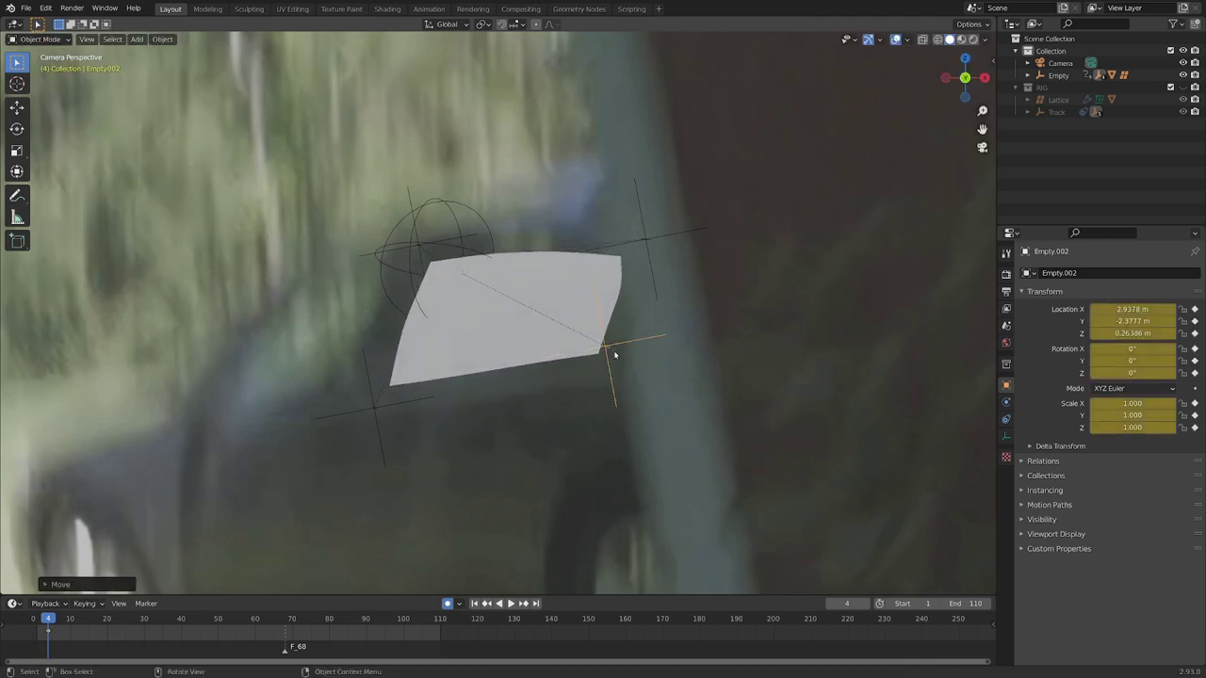
Step: Move Empty.001 at frame 4 to pull the plane's upper rear corner in front of the pole
left_click(649, 244)
key("g")
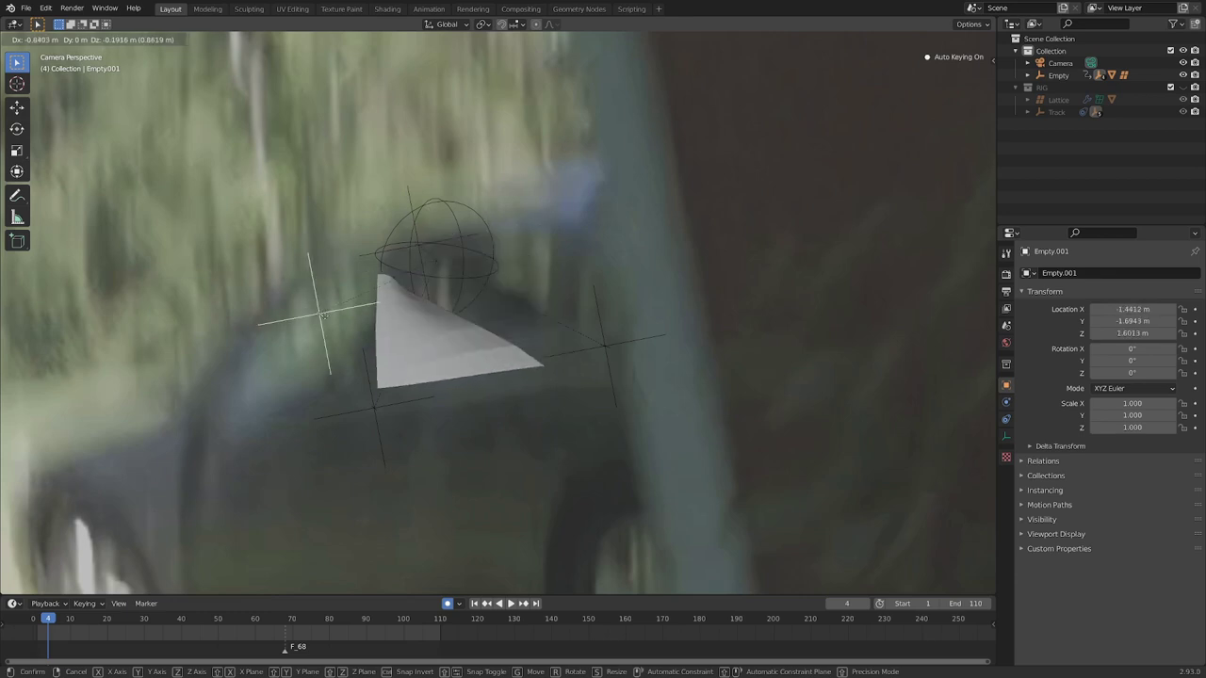
left_click(591, 218)
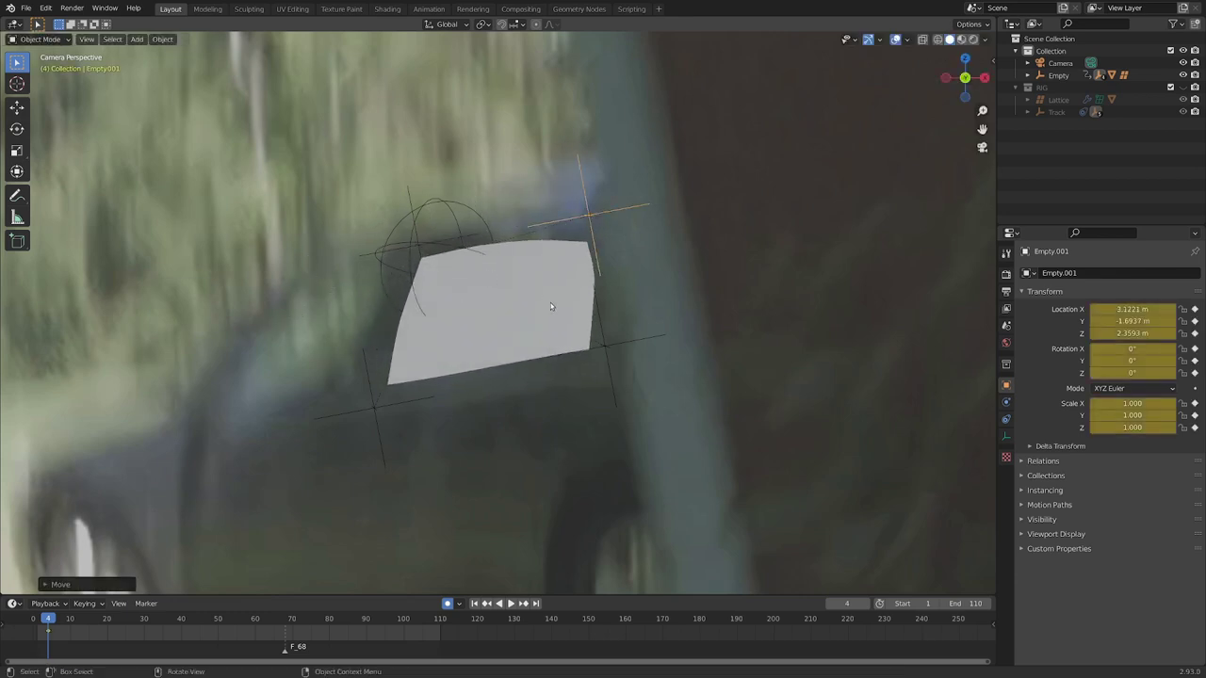
Step: At frame 1, move Empty.002 and Empty.001 forward to narrow the plane to the part of the window not hidden by the pole
key("Left")
key("Left")
key("Left")
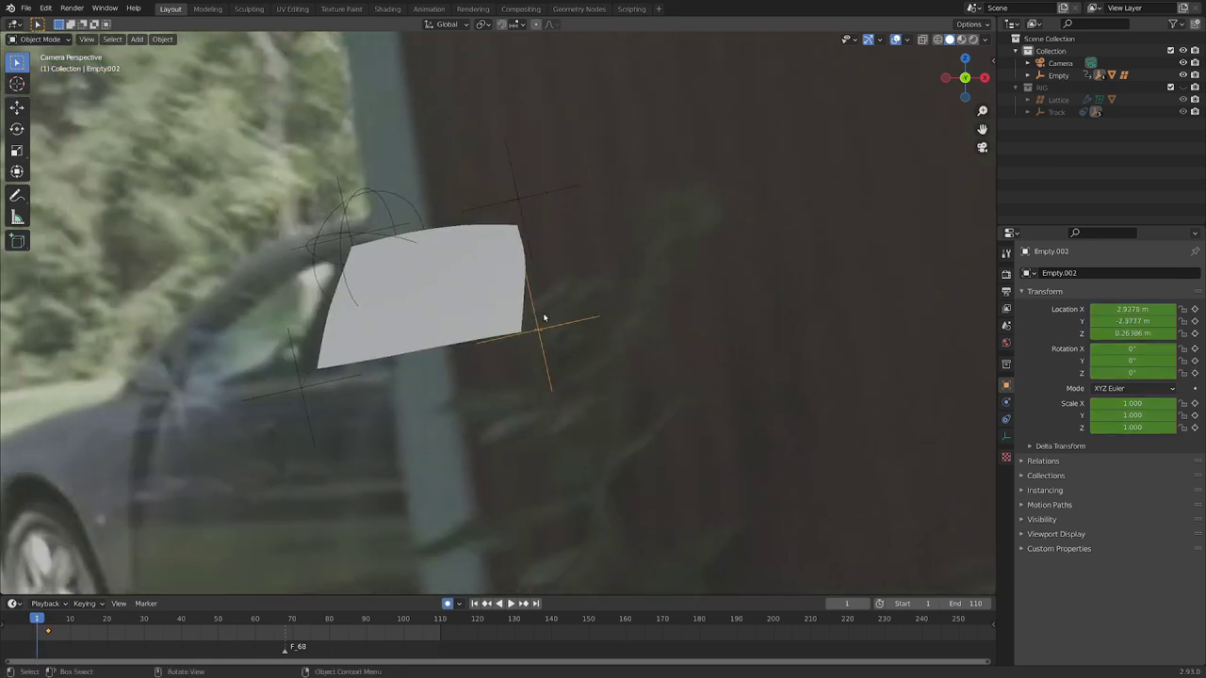
key("g")
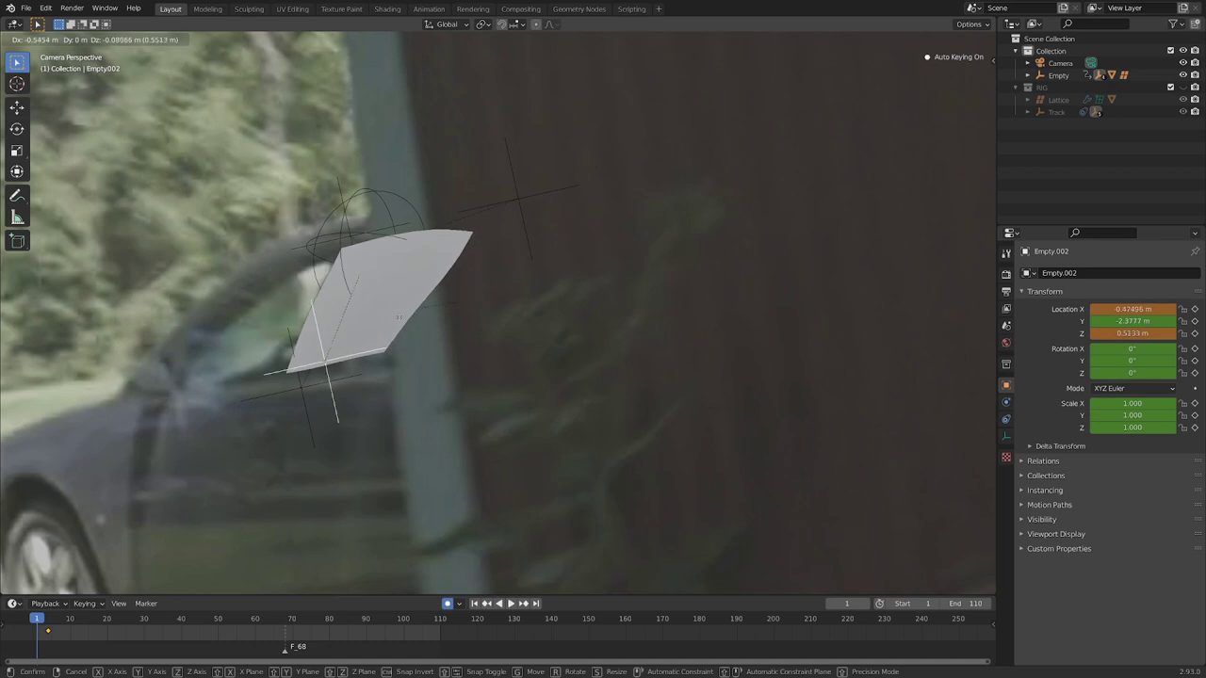
left_click(559, 194)
left_click(537, 194)
key("g")
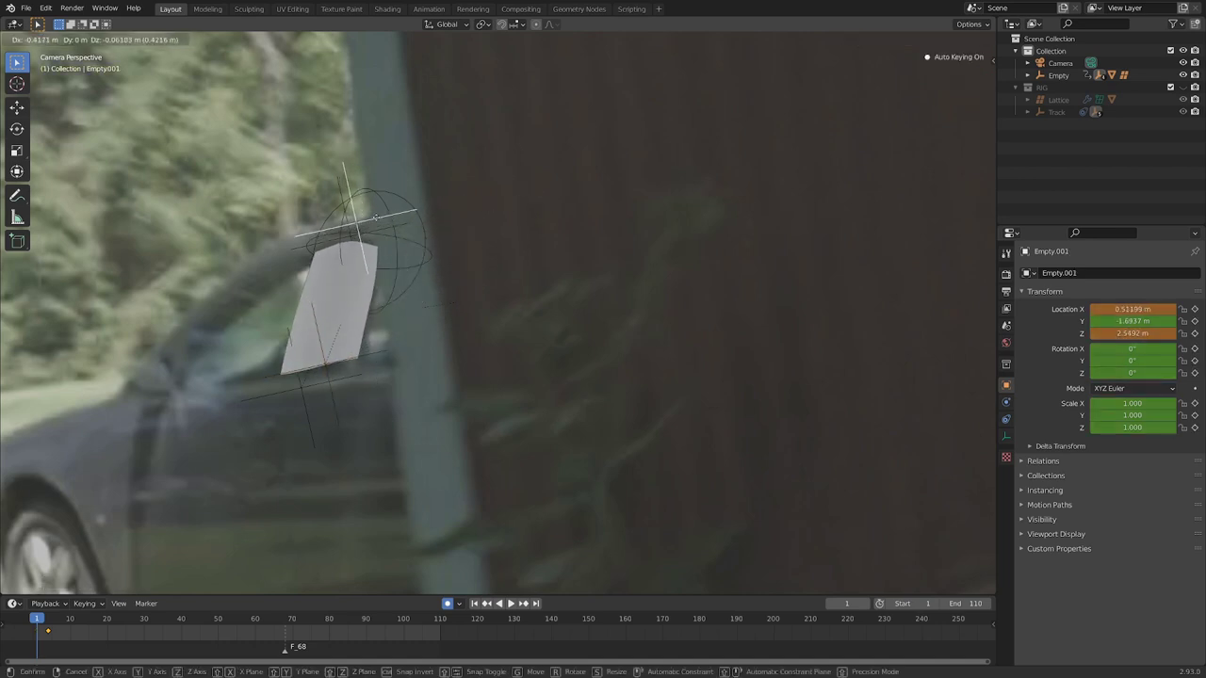
left_click(375, 218)
Step: Shift Empty.002 rearward at frame 1 to bring the plane's lower rear corner to the pole's edge
left_click(346, 354)
left_click(355, 359)
key("g")
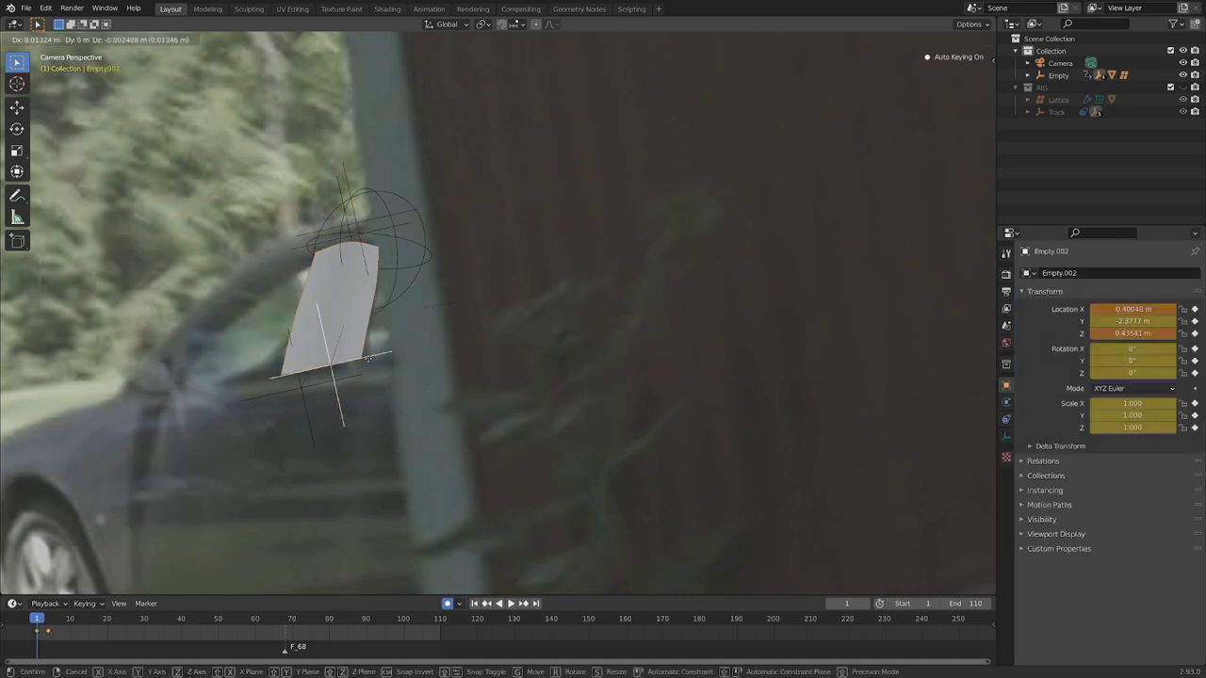
left_click(407, 361)
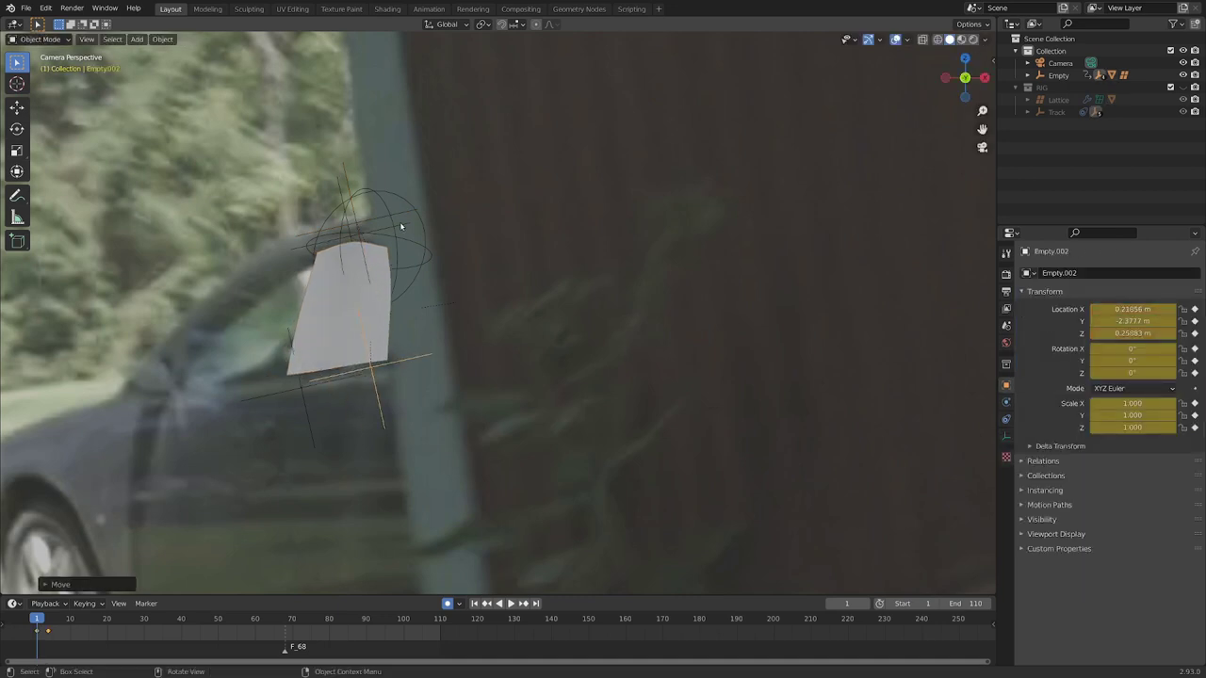
Step: Shift Empty.001 forward and nudge Empty.002 rearward at frame 1 to line up the plane's rear edge with the pole
left_click(400, 227)
key("g")
left_click(382, 223)
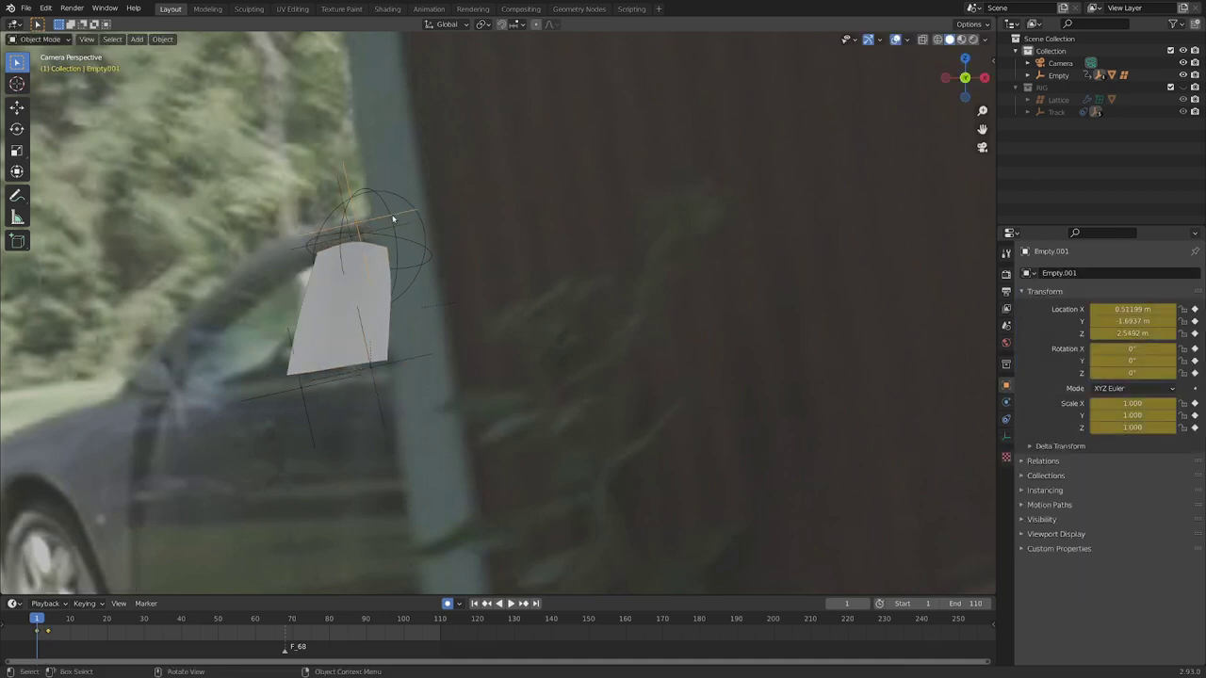
left_click(373, 220)
key("g")
left_click(374, 262)
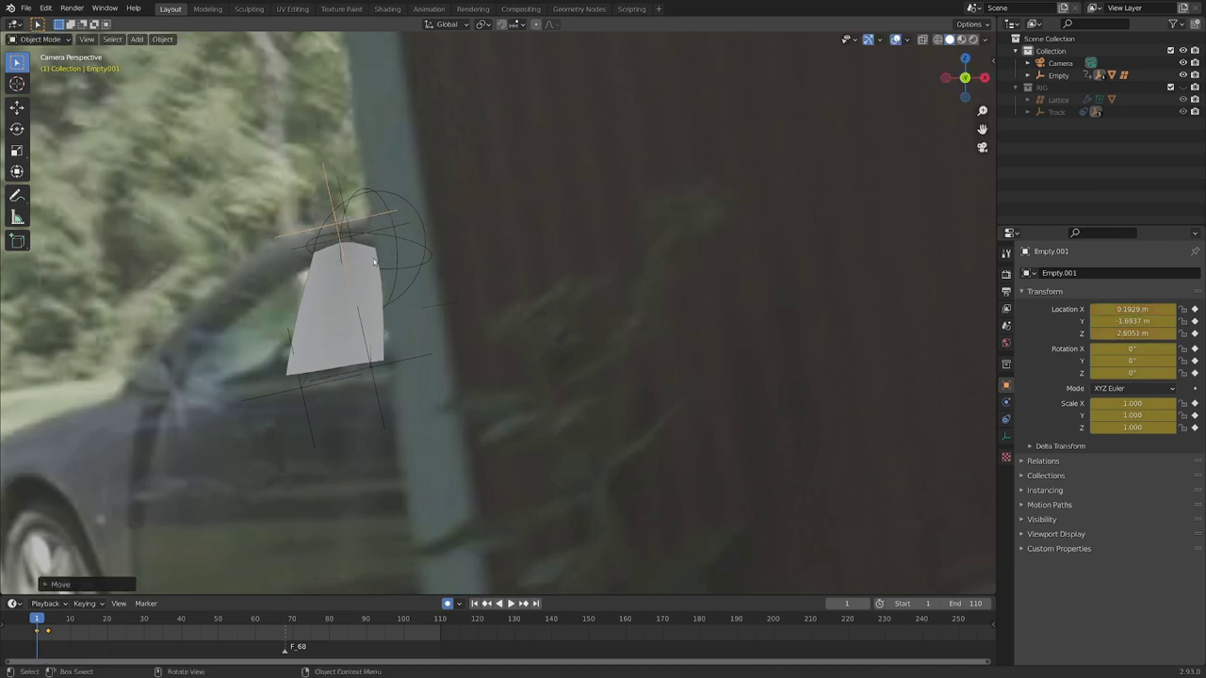
left_click(409, 358)
key("g")
left_click(417, 355)
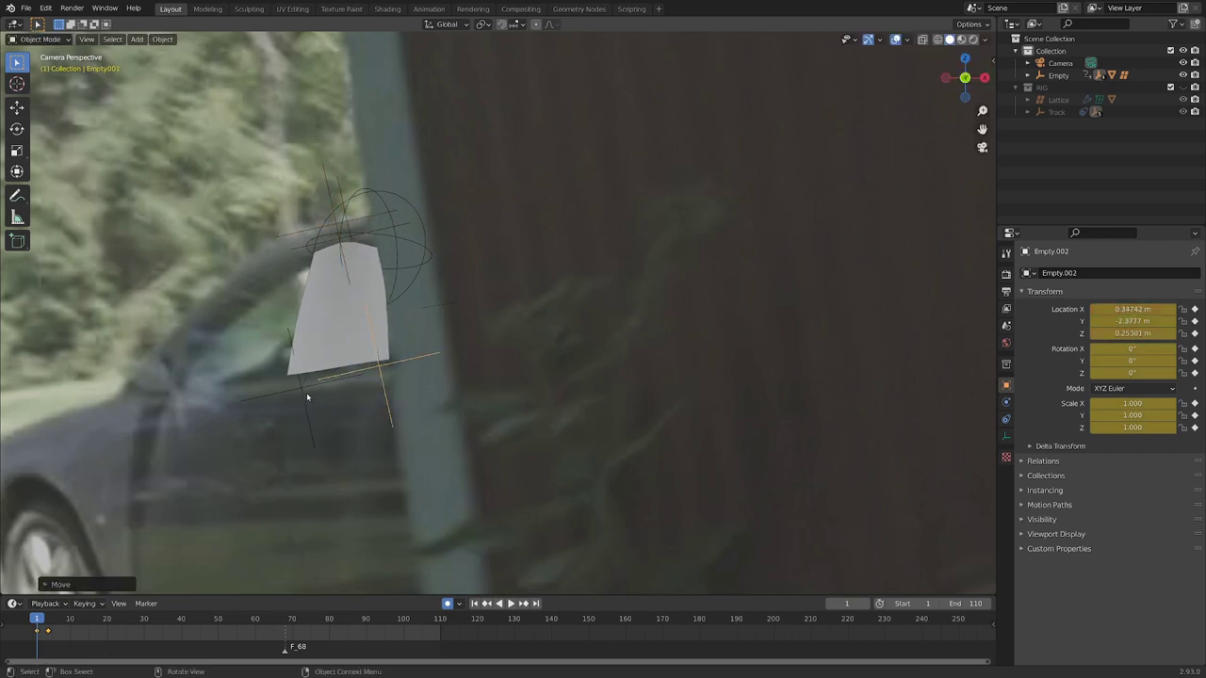
Step: Move Empty.003 and Empty.004 rearward at frame 1 to place the plane's front edge on the window's front edge
left_click(303, 391)
key("g")
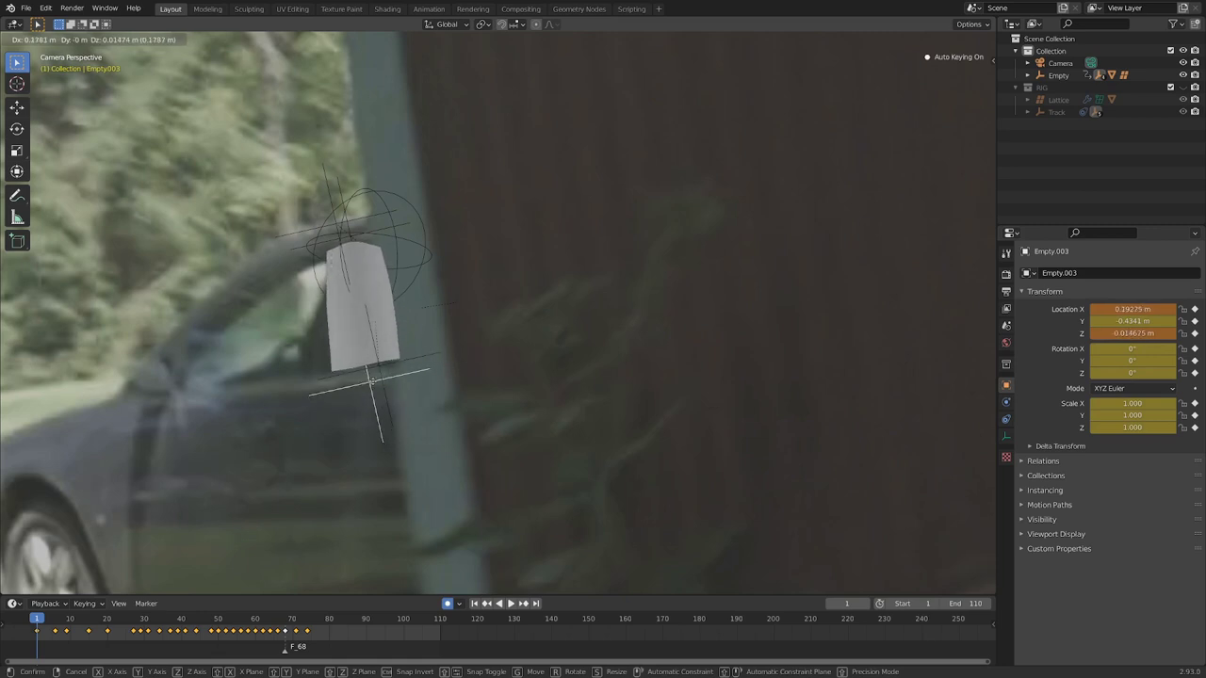
left_click(368, 382)
left_click(331, 247)
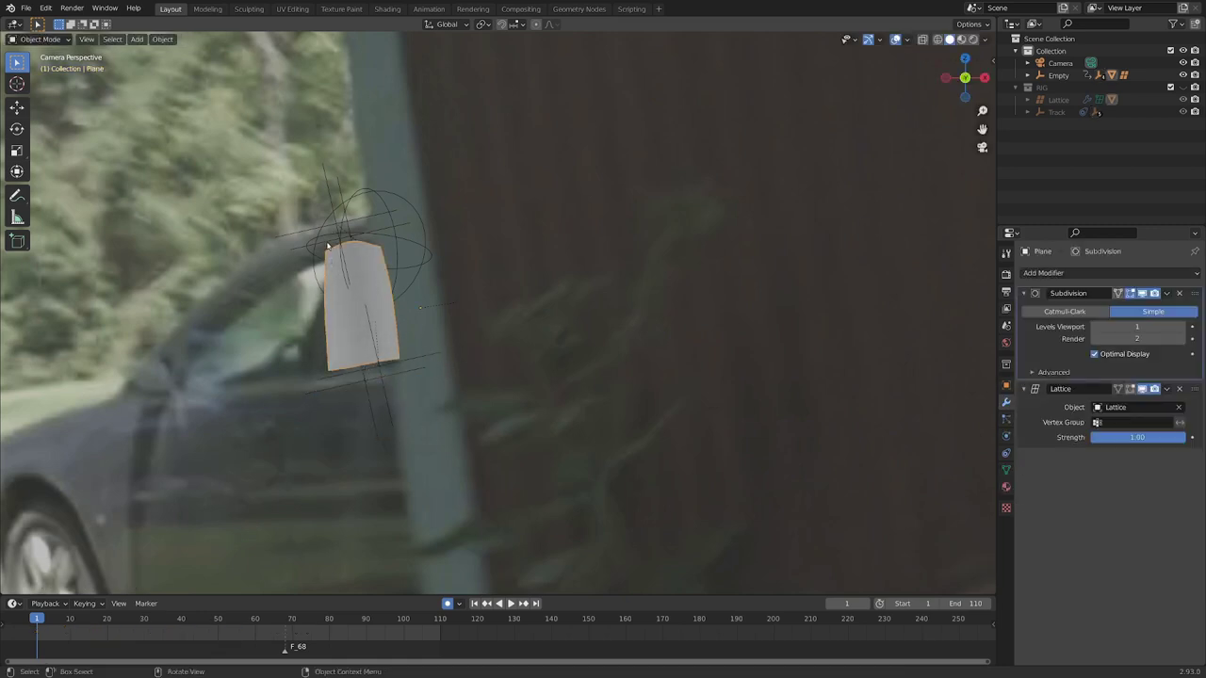
left_click(332, 246)
key("g")
left_click(358, 244)
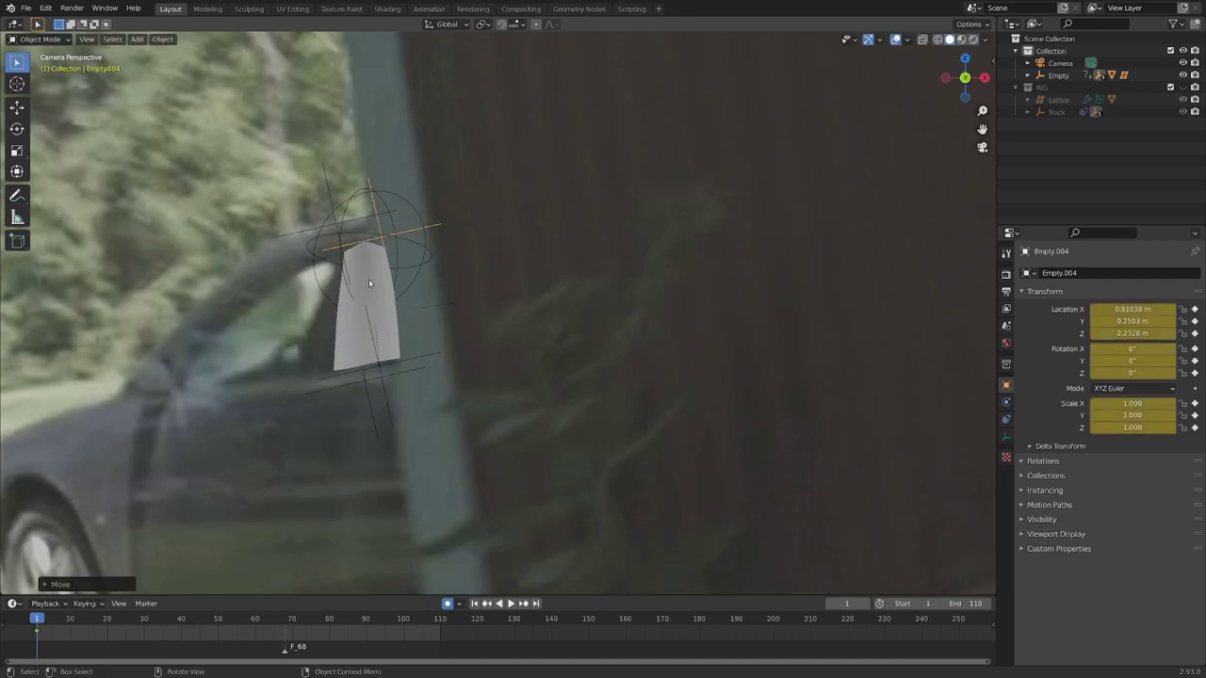
Step: Select the plane and step from frame 1 to frame 6 to check how it follows the window
left_click(370, 283)
right_click(371, 283)
left_click(369, 282)
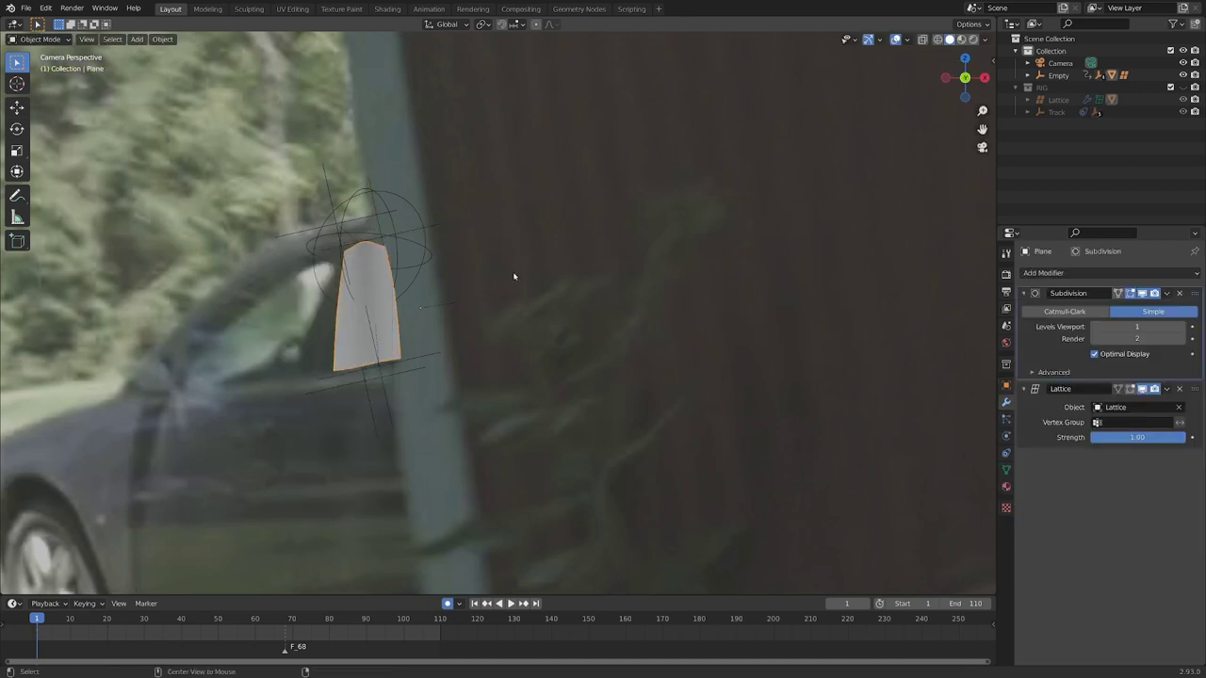
key("Right")
key("Right")
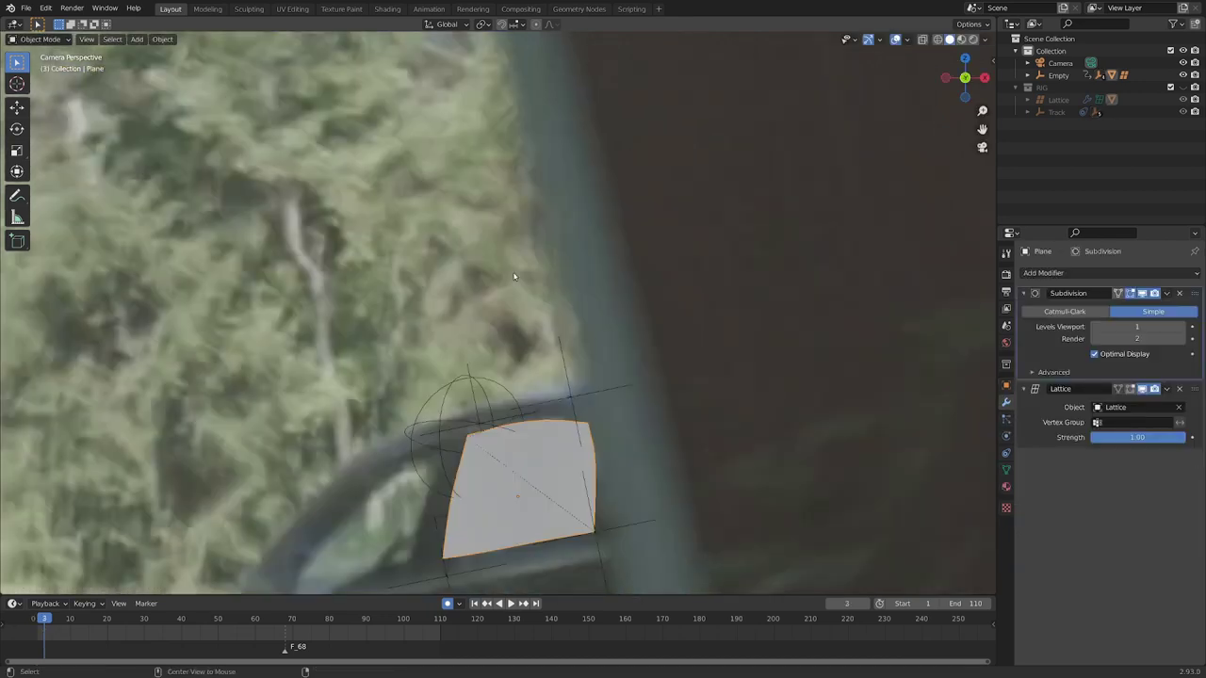
key("space")
key("Escape")
key("Right")
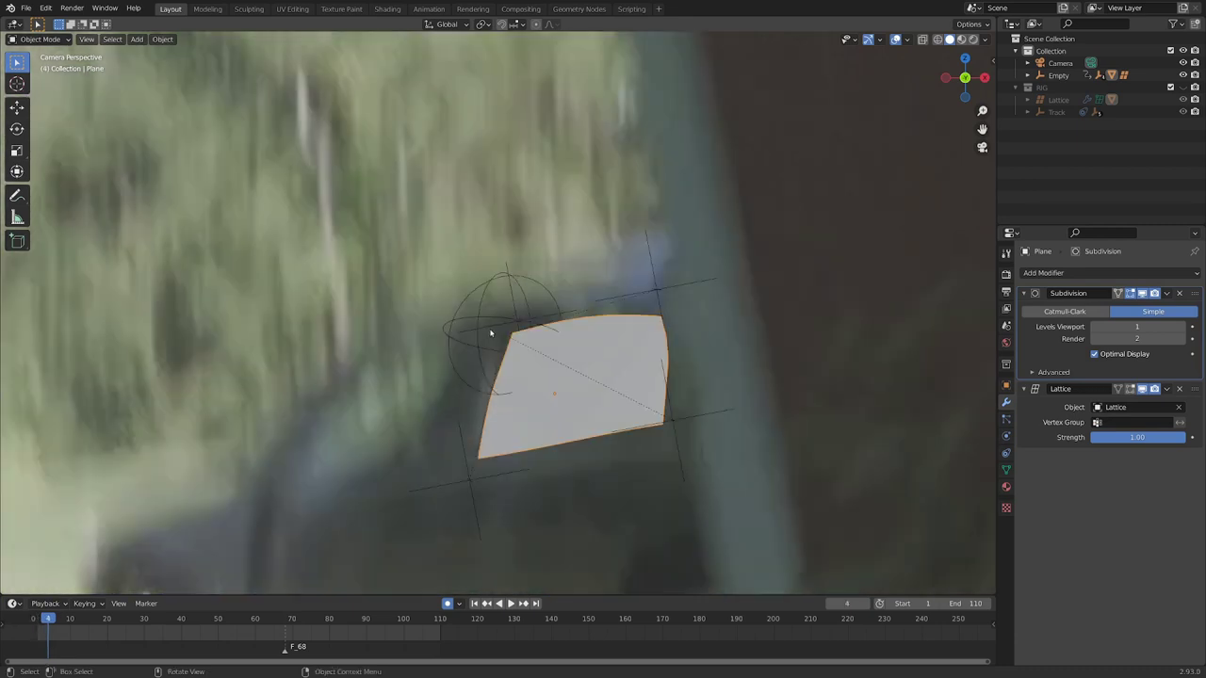
key("Right")
key("Right")
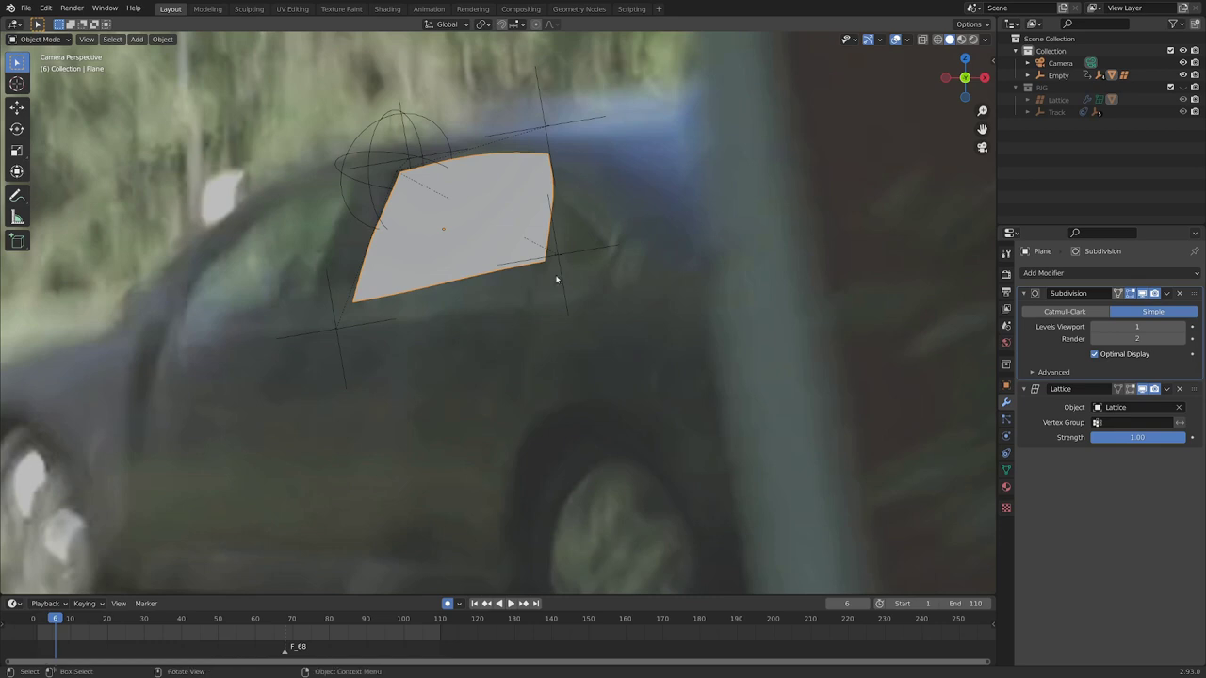
Step: Move Empty.002 at frame 68 to set the plane's lower rear corner on the window's lower edge
left_click(571, 252)
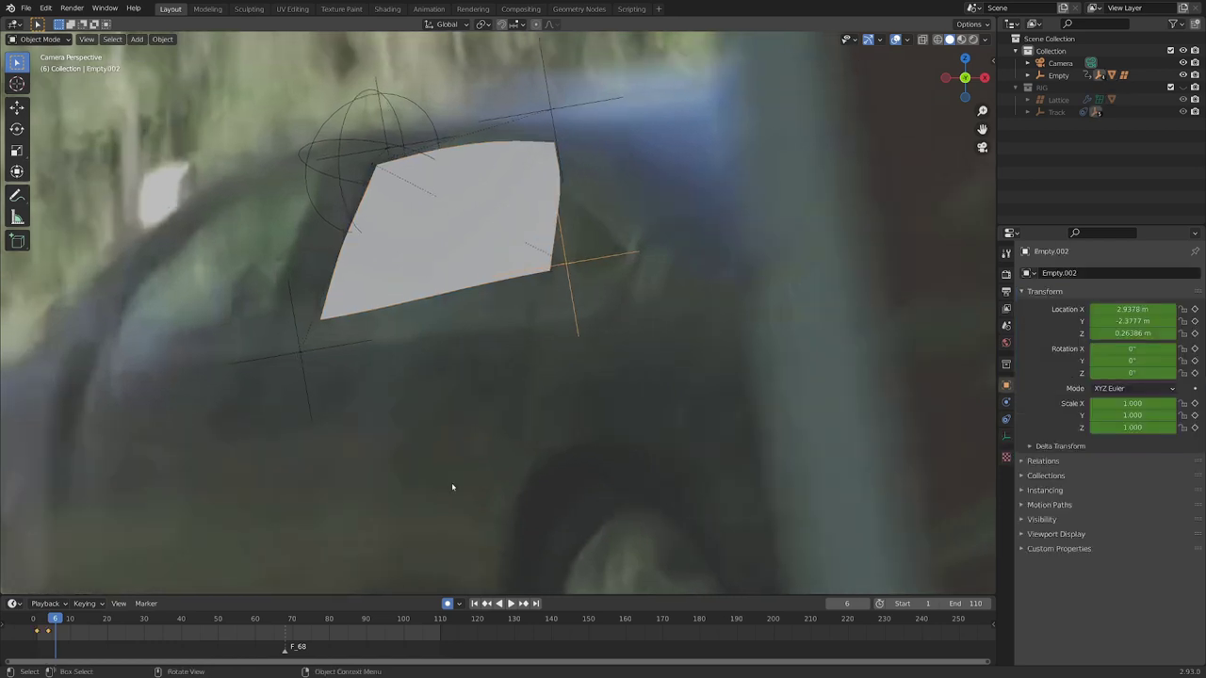
left_click(285, 618)
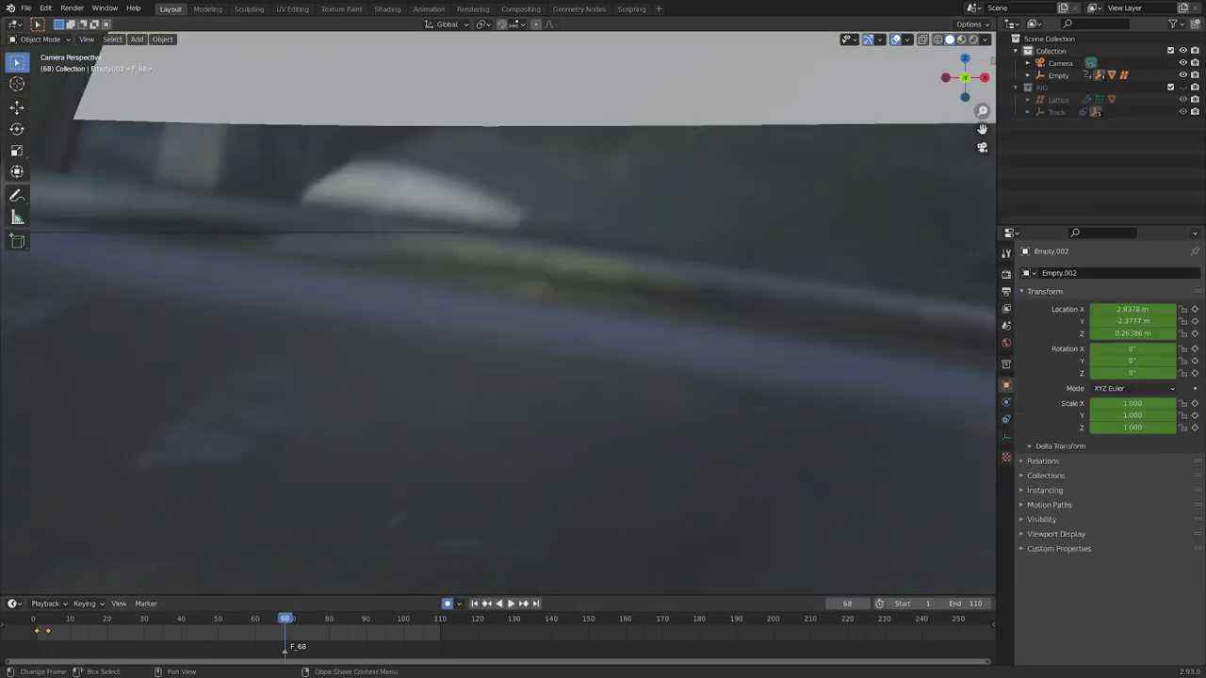
scroll(524, 320, "down", 5)
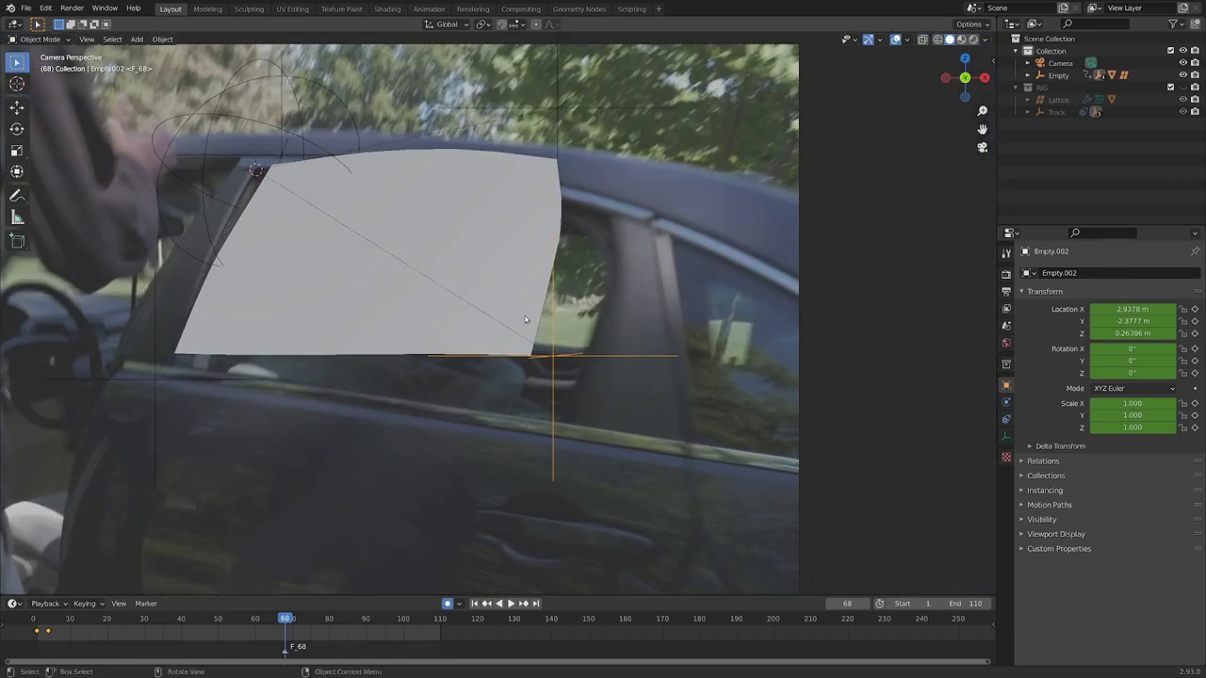
scroll(553, 350, "up", 2)
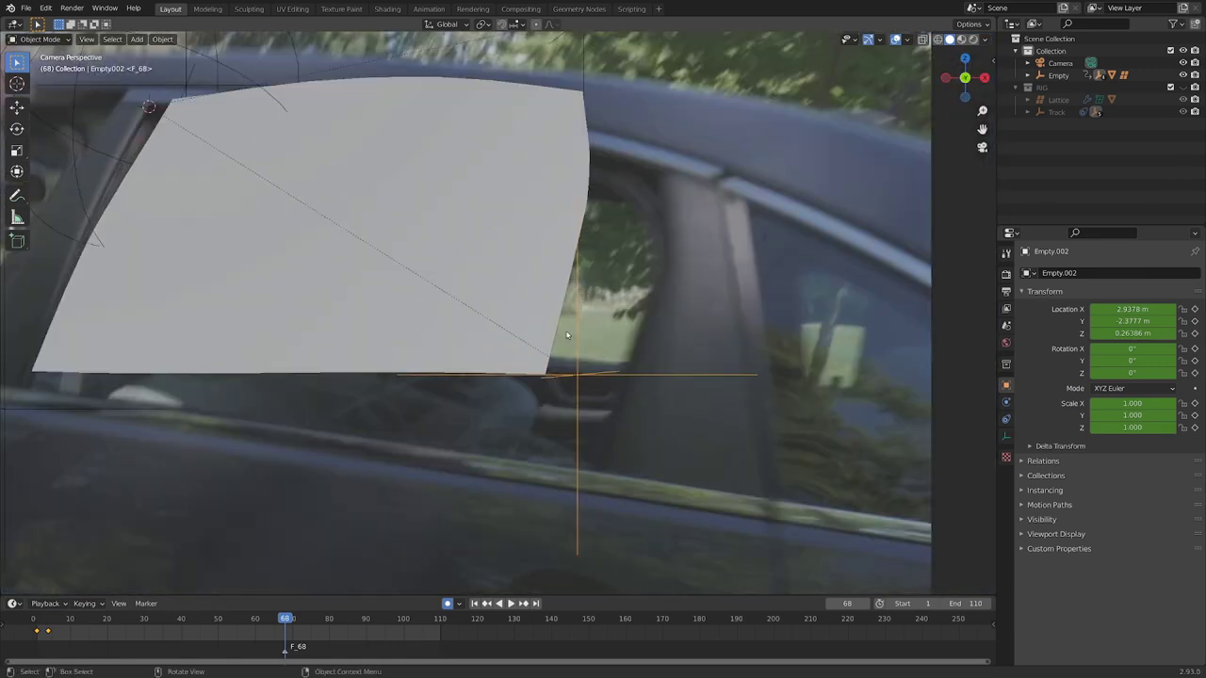
key("g")
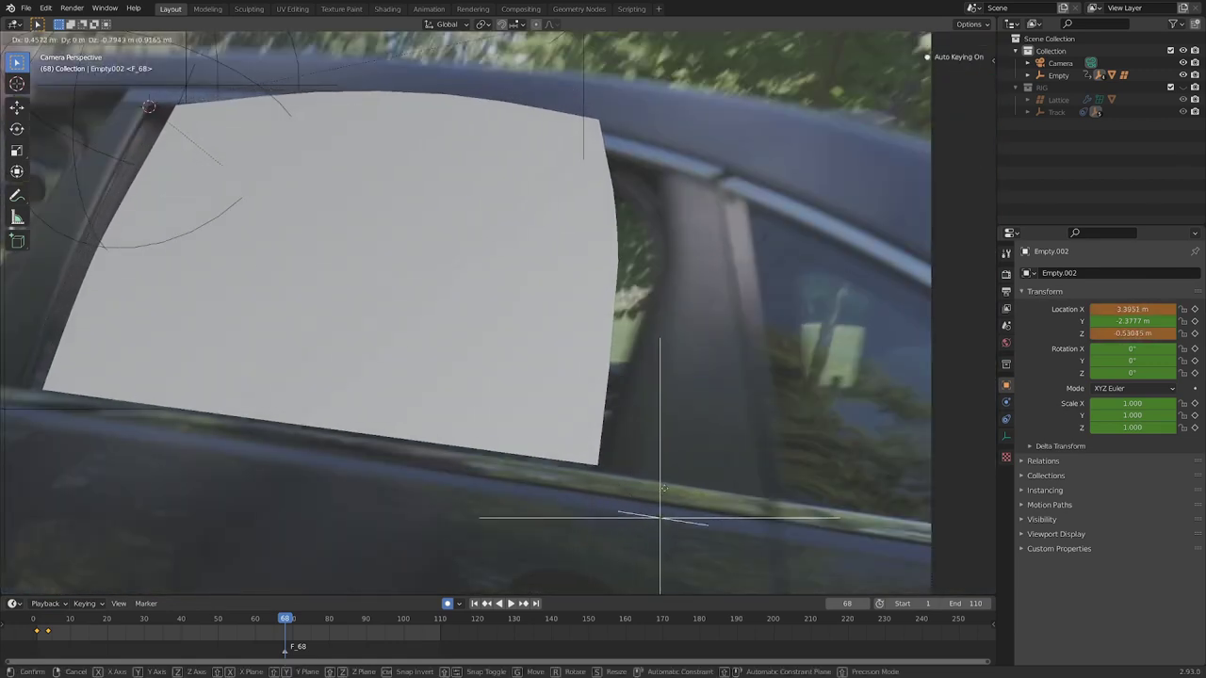
left_click(665, 495)
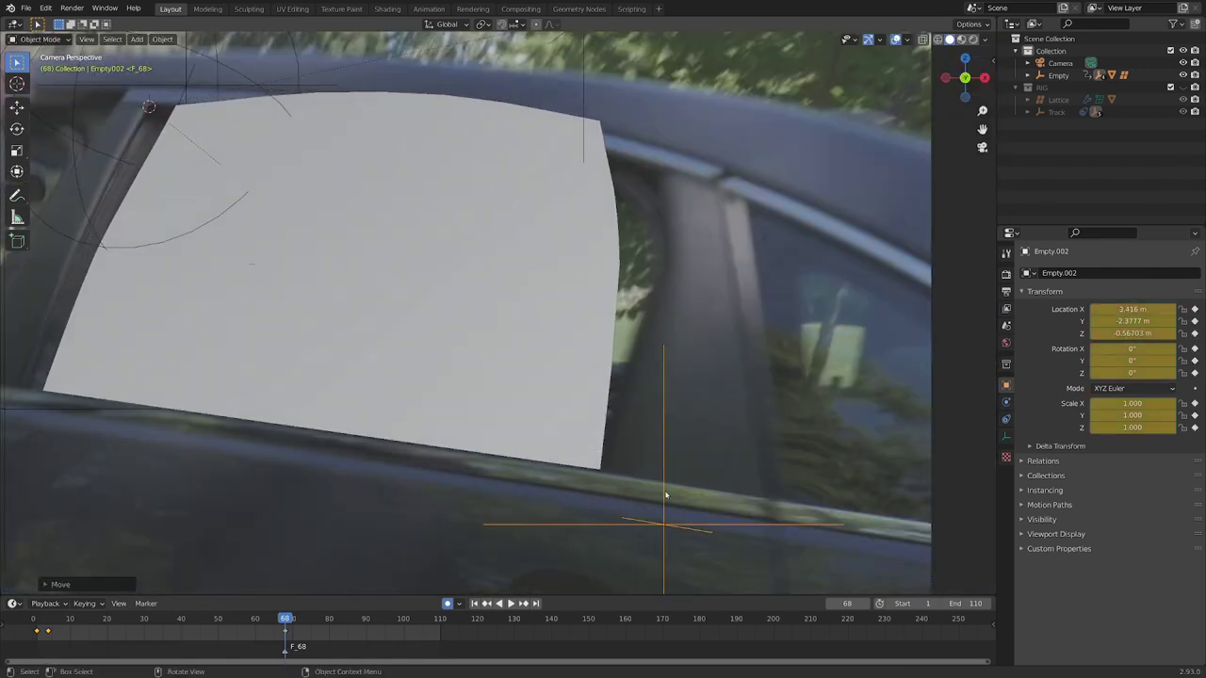
Step: Move Empty.001 at frame 68 to fit the plane's upper rear corner to the window frame
left_click(584, 86)
key("g")
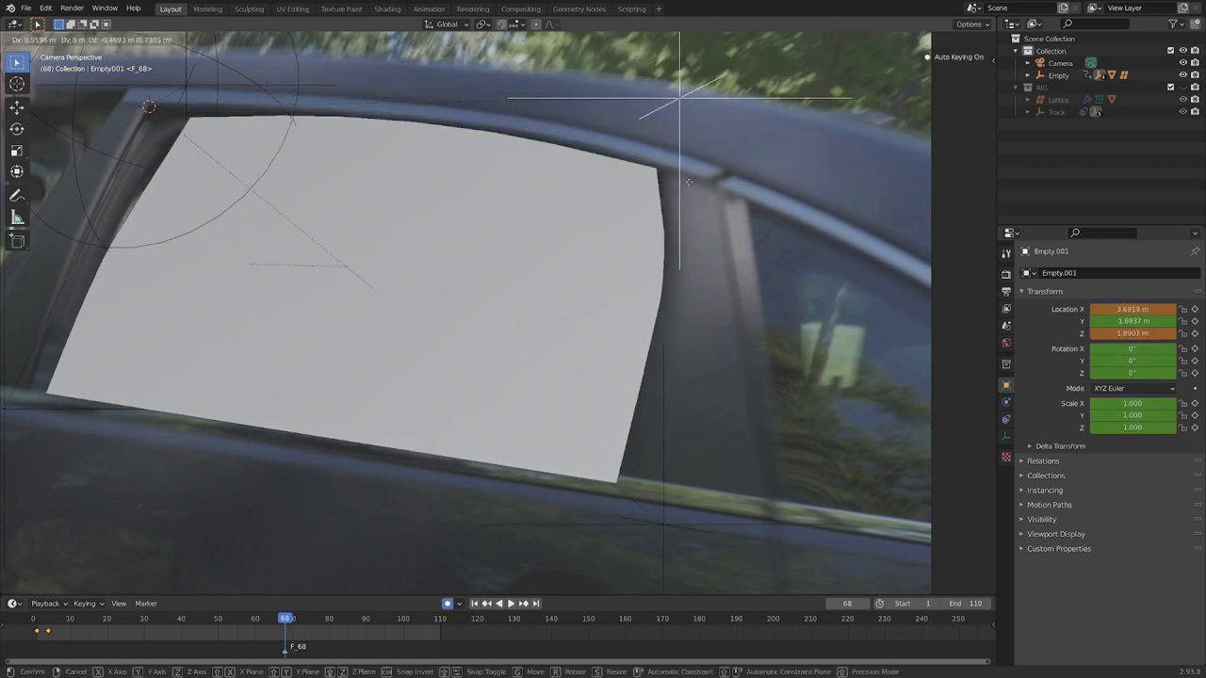
left_click(694, 182)
Step: Move Empty.004 and Empty.003 at frame 68 to fit the plane's front corners to the window's front edge
scroll(471, 235, "down", 3)
scroll(317, 175, "up", 1)
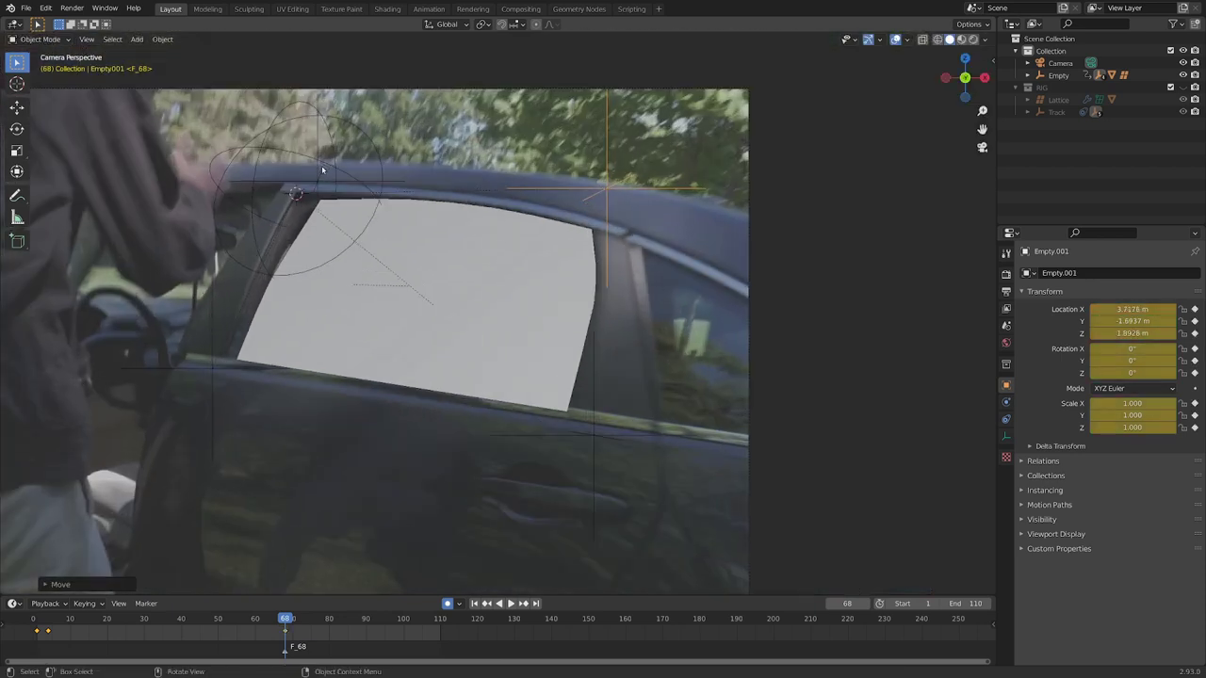
left_click(318, 175)
key("g")
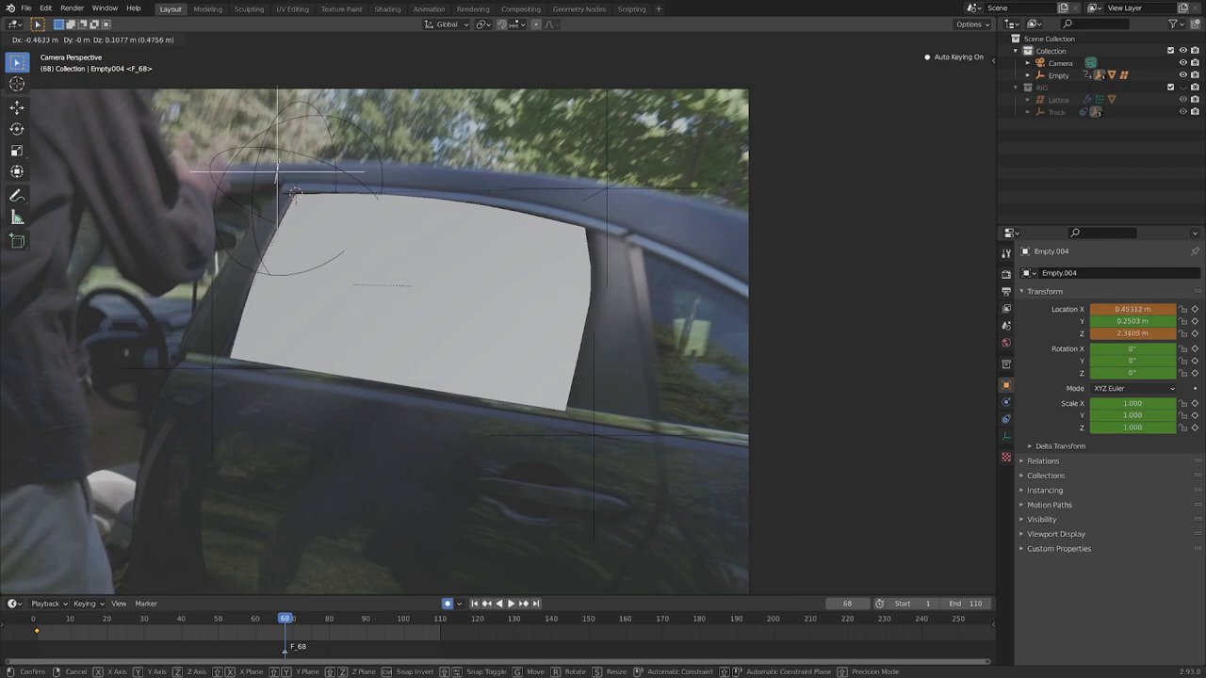
left_click(267, 226)
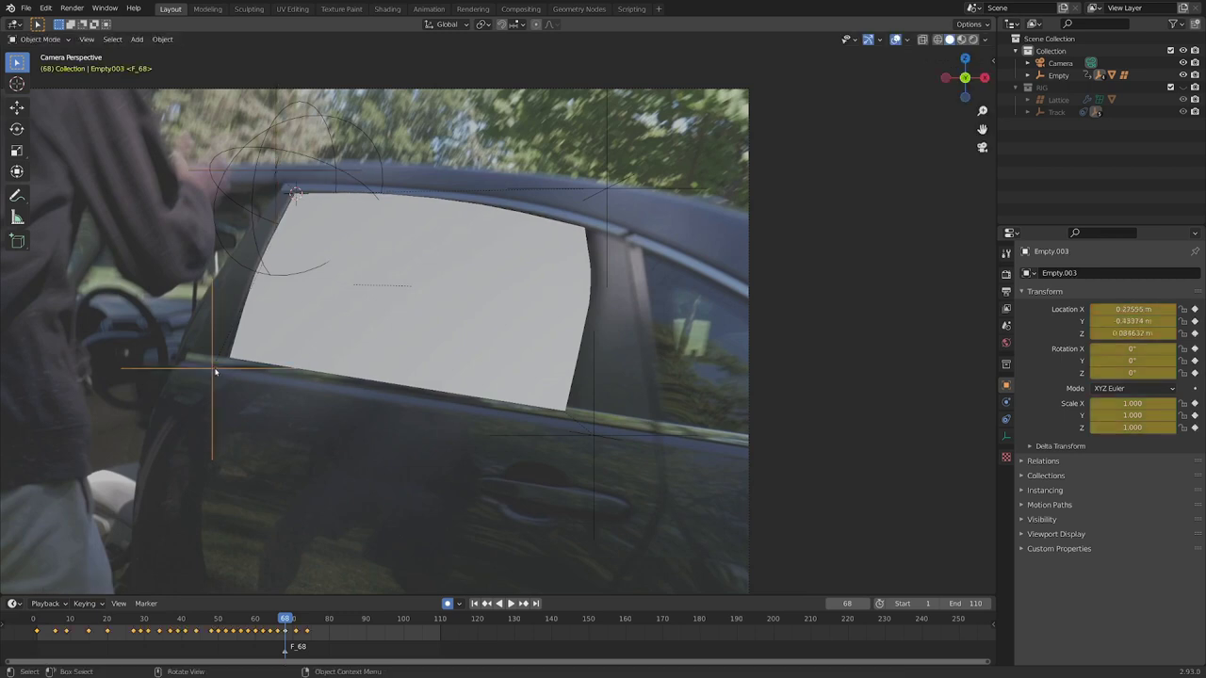
key("g")
left_click(211, 367)
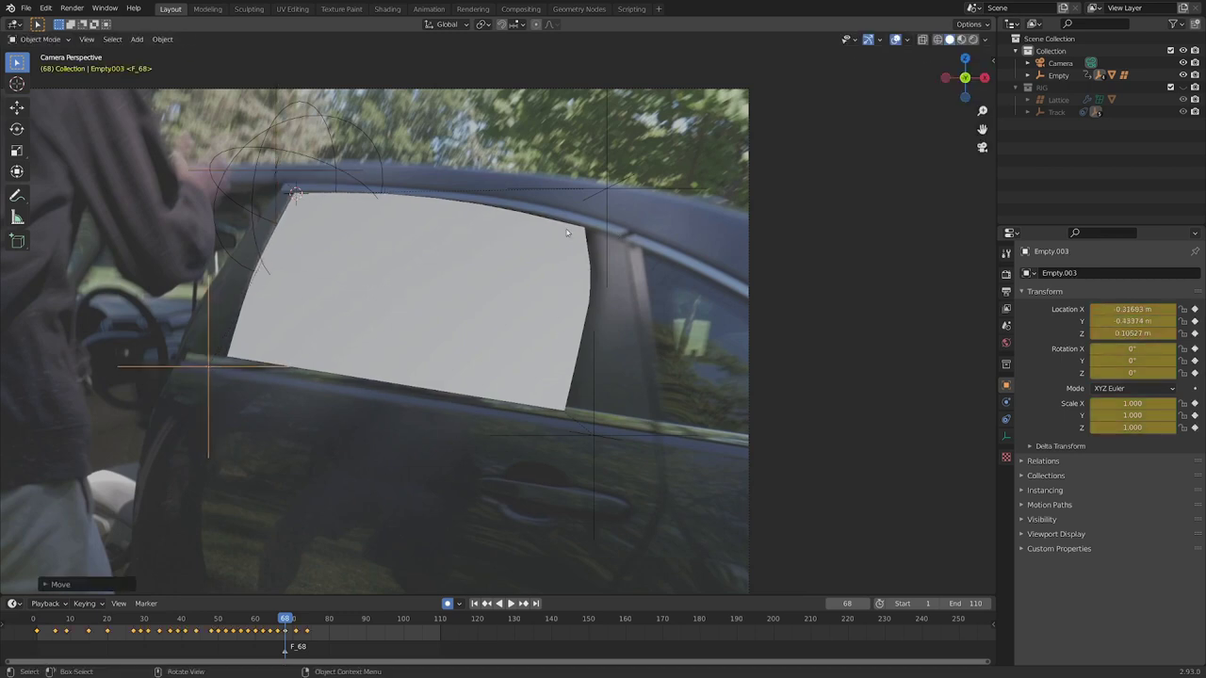
Step: Adjust Empty.001 and Empty.002 at frame 68 to fit the plane's rear corners to the window frame
left_click(611, 190)
key("g")
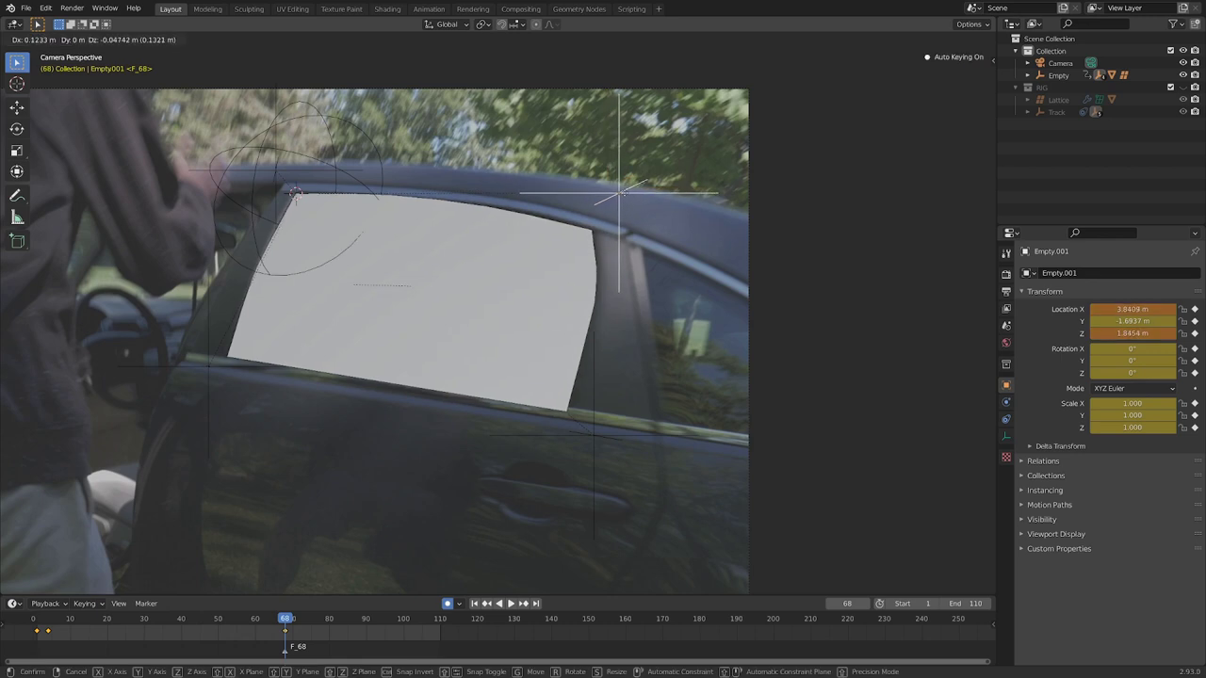
left_click(543, 345)
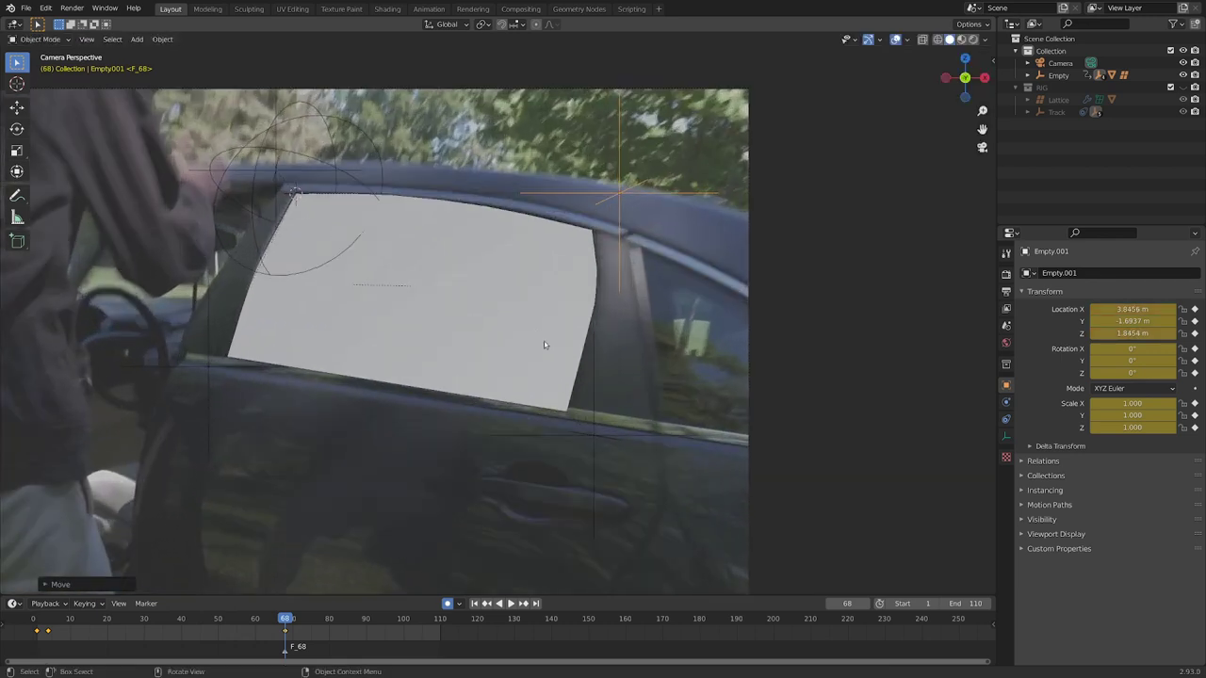
scroll(605, 513, "up", 2)
key("g")
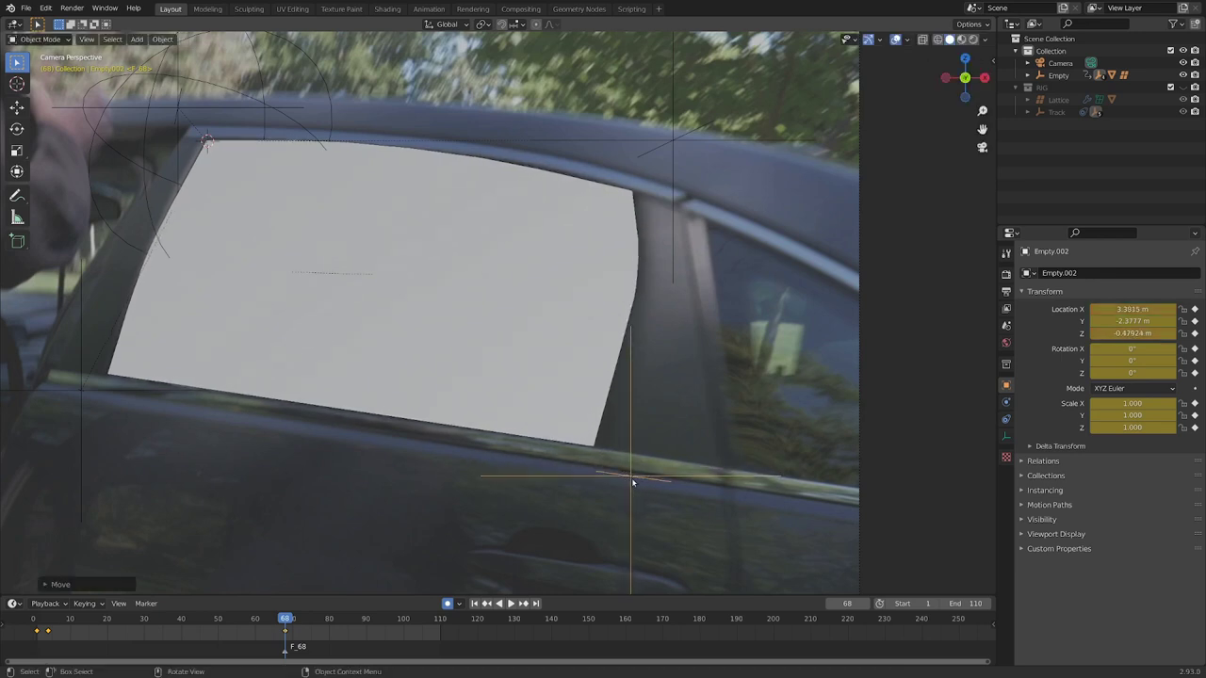
left_click(632, 479)
Step: Move Empty.002 at frame 55 to lower the plane's rear corner onto the window's lower edge
scroll(534, 438, "down", 2)
key("Left")
key("Left")
key("Left")
key("Left")
key("Left")
key("Left")
key("Left")
key("Left")
key("Left")
key("Left")
key("Left")
key("Left")
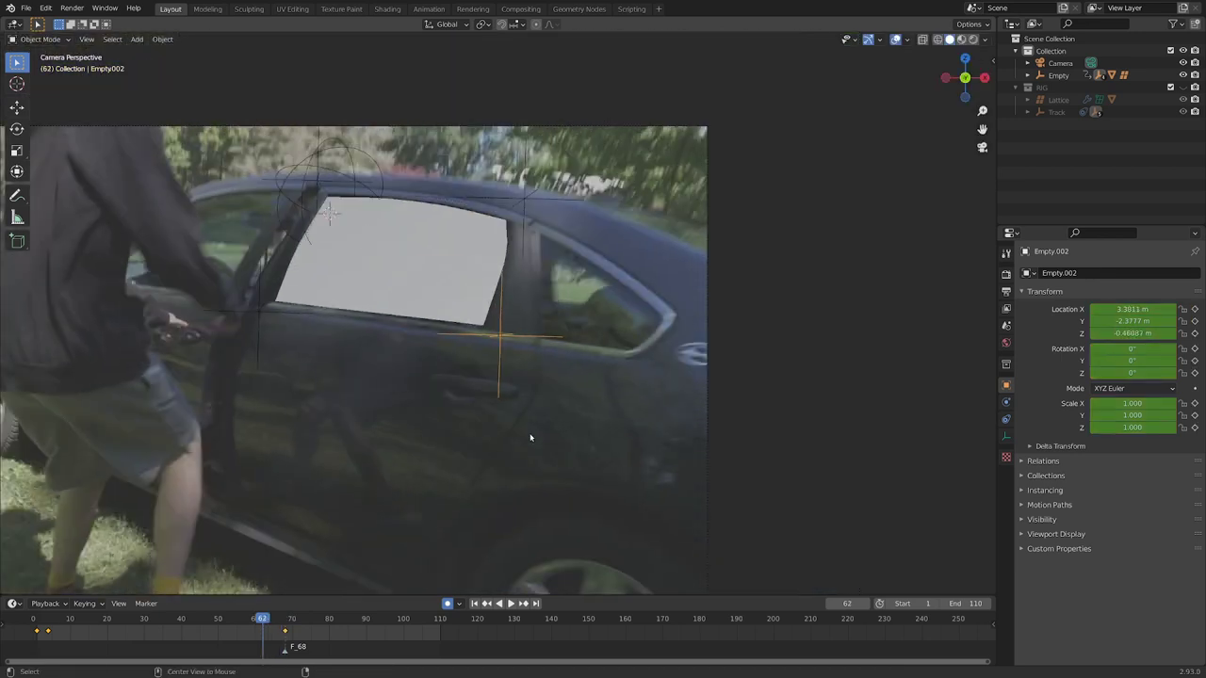
key("Left")
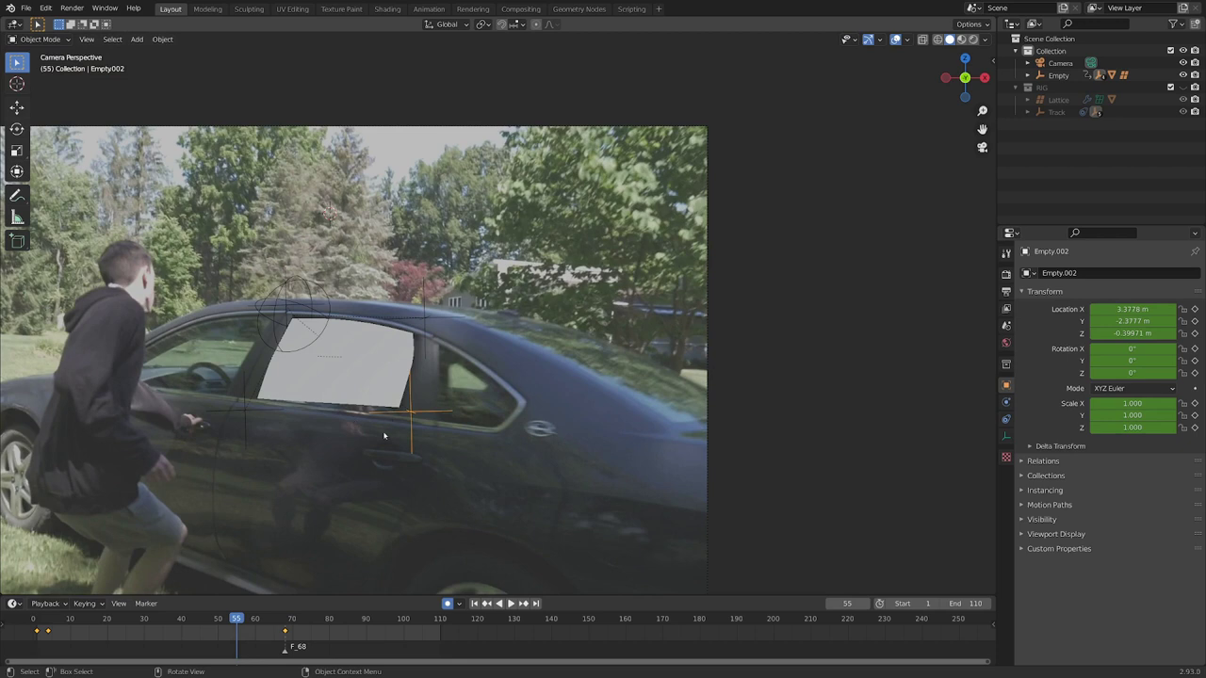
scroll(385, 435, "up", 5)
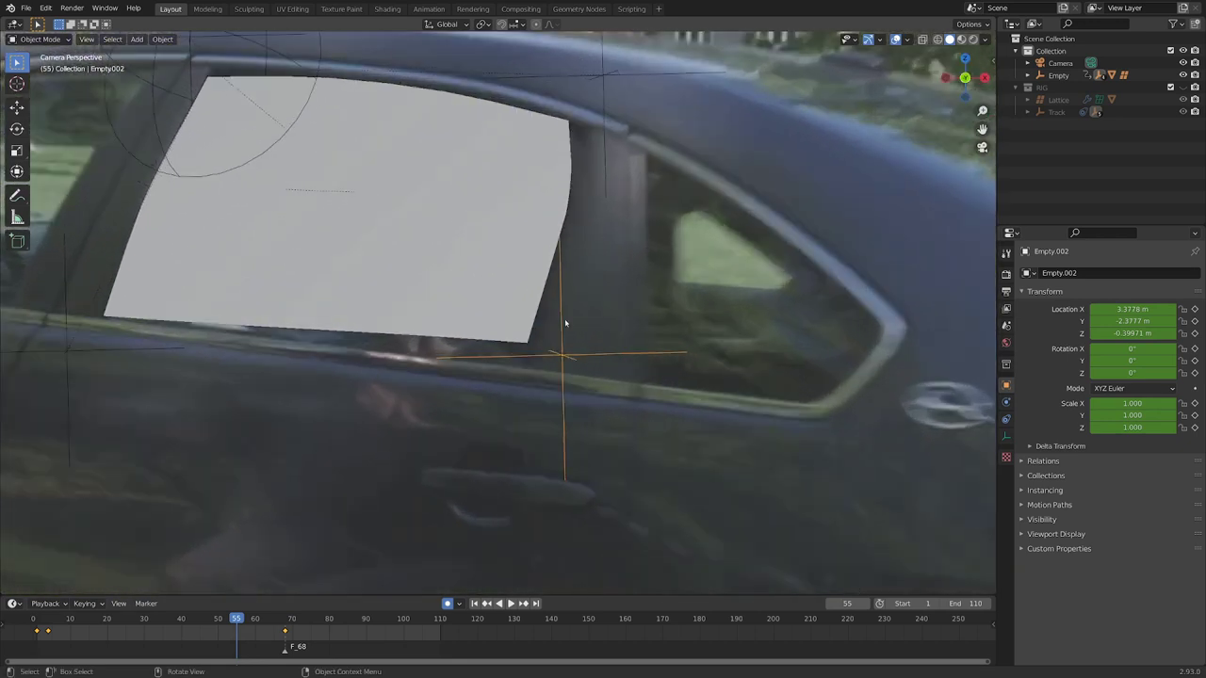
key("g")
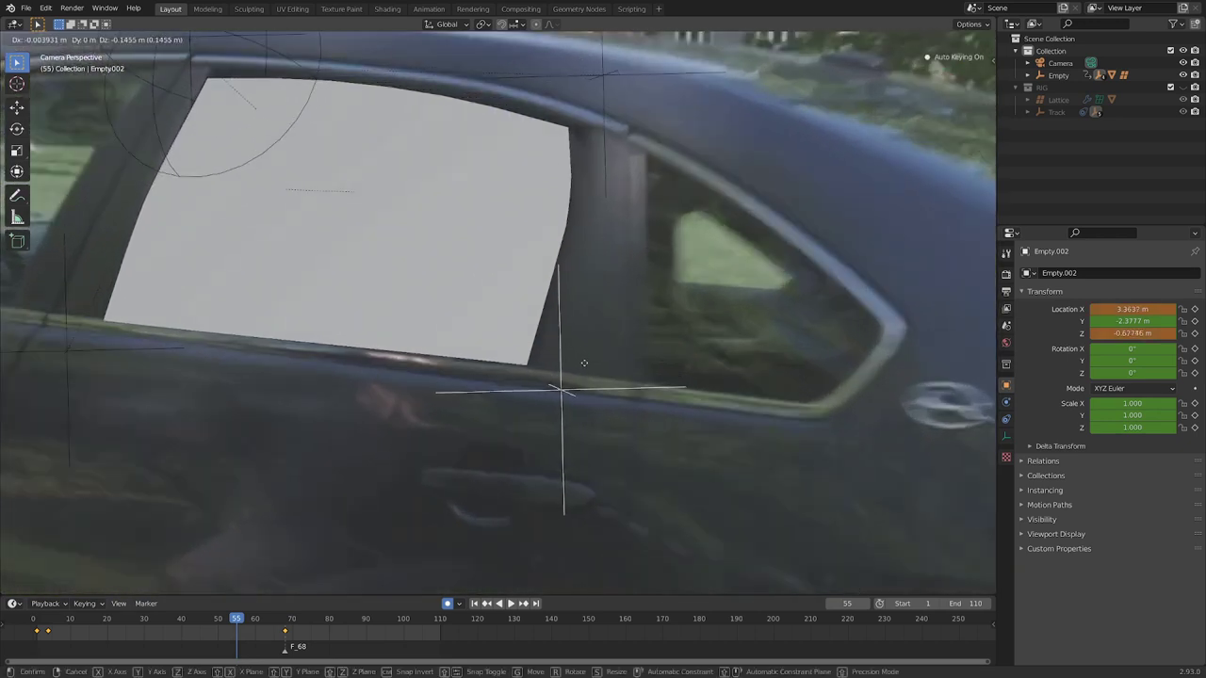
left_click(577, 367)
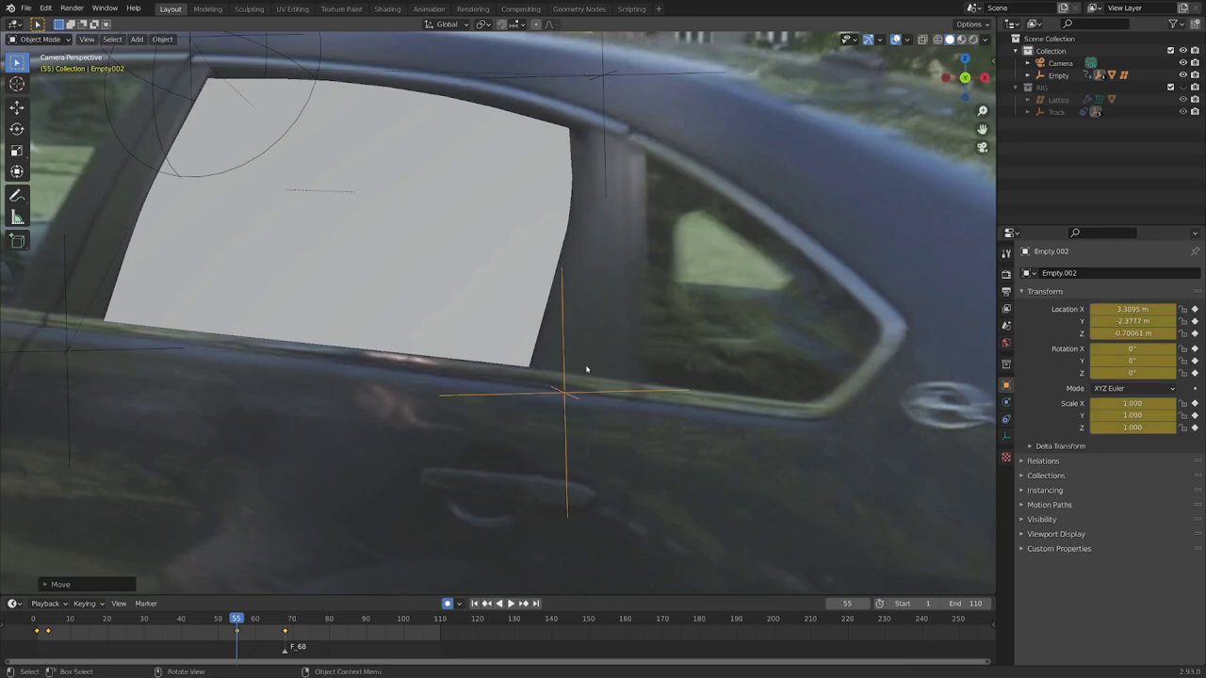
Step: Move Empty.002 at frames 37 and 20 to keep the plane's lower rear corner on the window
left_click(171, 624)
key("g")
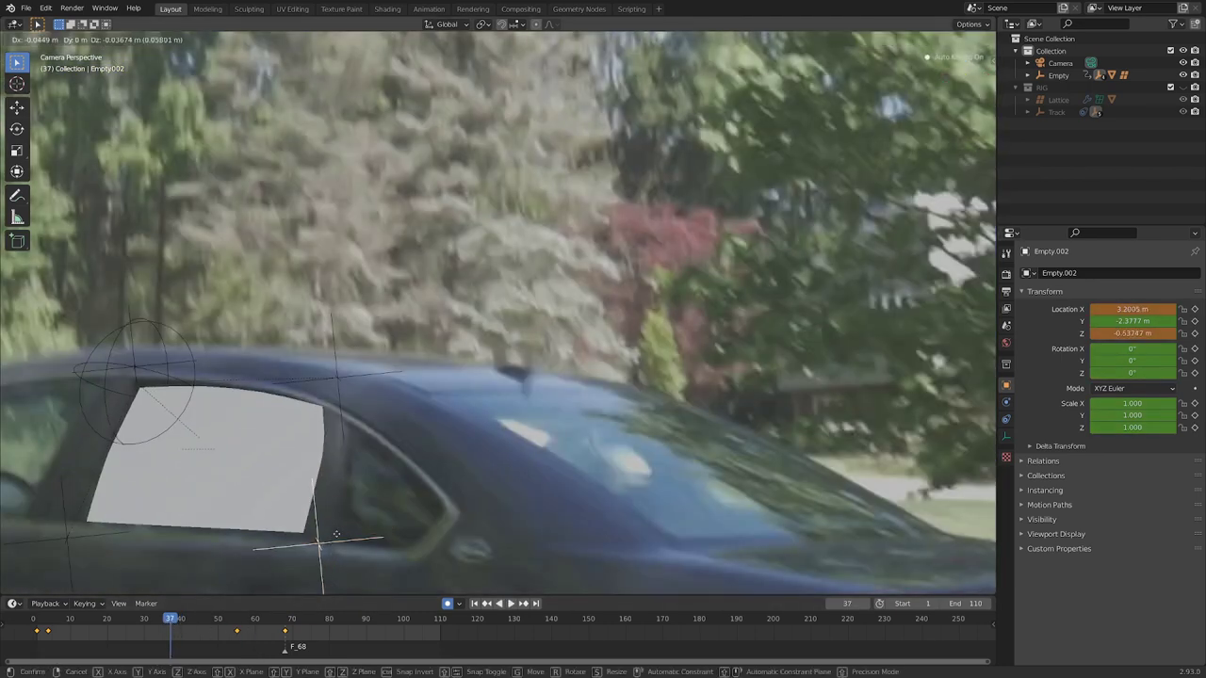
left_click(335, 535)
middle_click_drag(334, 536, 593, 380, "shift")
left_click(107, 621)
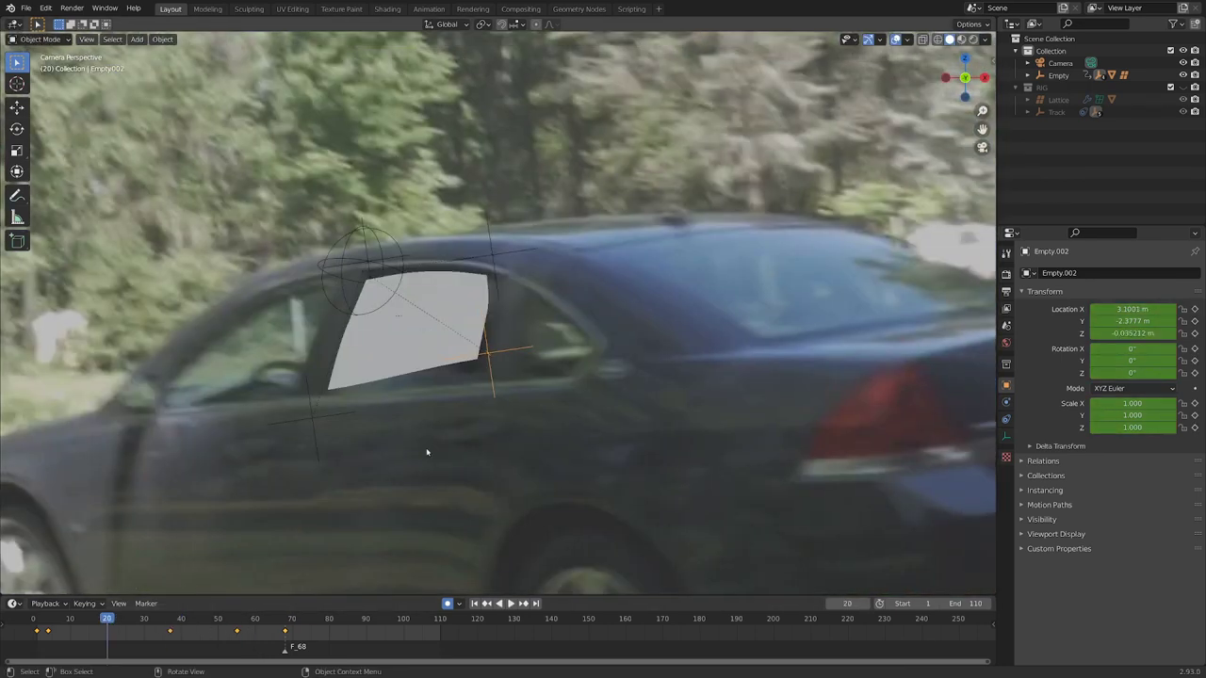
scroll(452, 443, "up", 5)
key("g")
left_click(511, 489)
Step: Reposition Empty.002 at frames 12 and 29 to fit the plane's lower rear corner to the window
left_click(78, 621)
key("g")
left_click(893, 459)
left_click(140, 622)
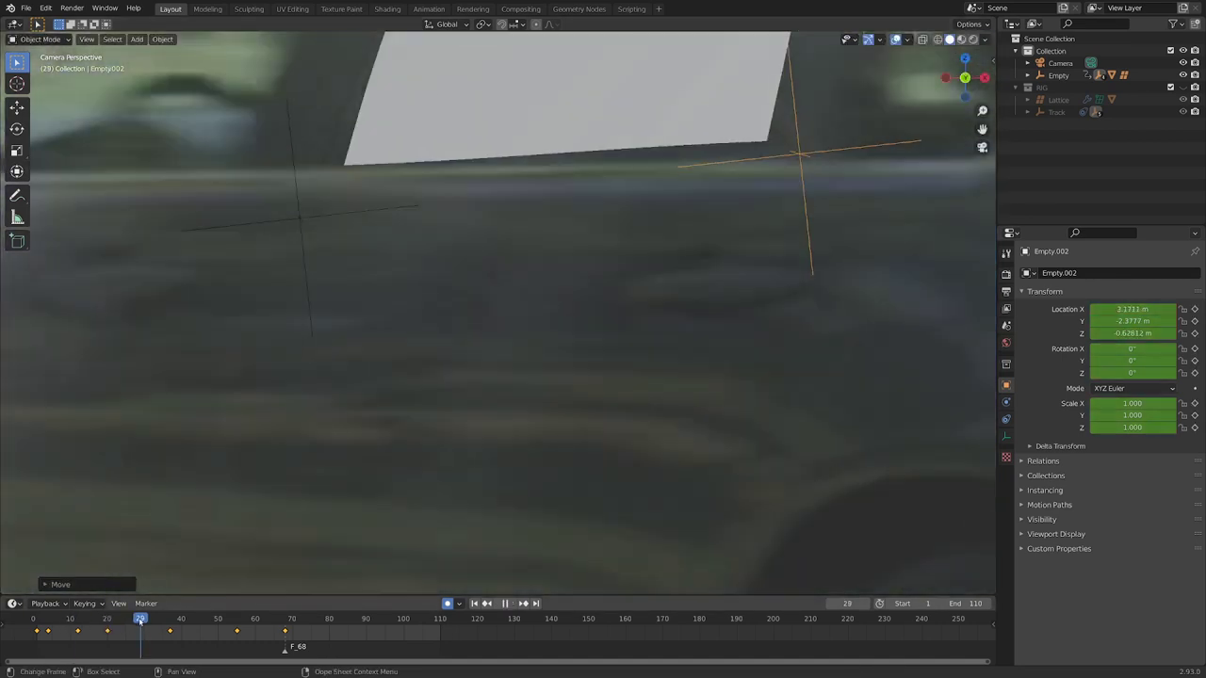
middle_click_drag(847, 165, 573, 384, "shift")
scroll(573, 385, "up", 2)
key("g")
left_click(577, 387)
Step: Move Empty.002 at frame 46 through the camera view to match the window's lower rear corner
scroll(527, 372, "down", 2)
scroll(441, 418, "down", 17, "alt")
middle_click_drag(441, 417, 612, 339)
key("KP_0")
key("g")
Step: Move Empty.002 at frames 61 and 65 to place the plane's lower rear corner on the window's lower edge
scroll(597, 312, "down", 15, "alt")
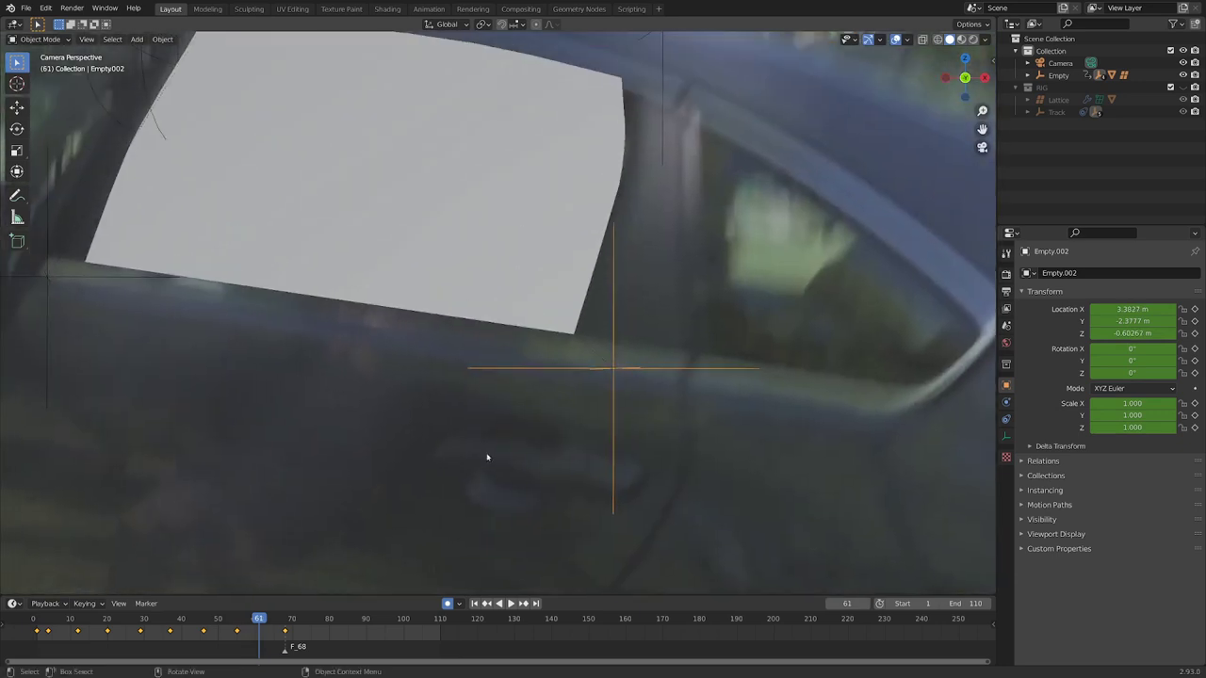
left_click(524, 451)
scroll(509, 443, "down", 4, "alt")
scroll(377, 377, "down", 2)
scroll(584, 374, "up", 1)
key("g")
left_click(643, 417)
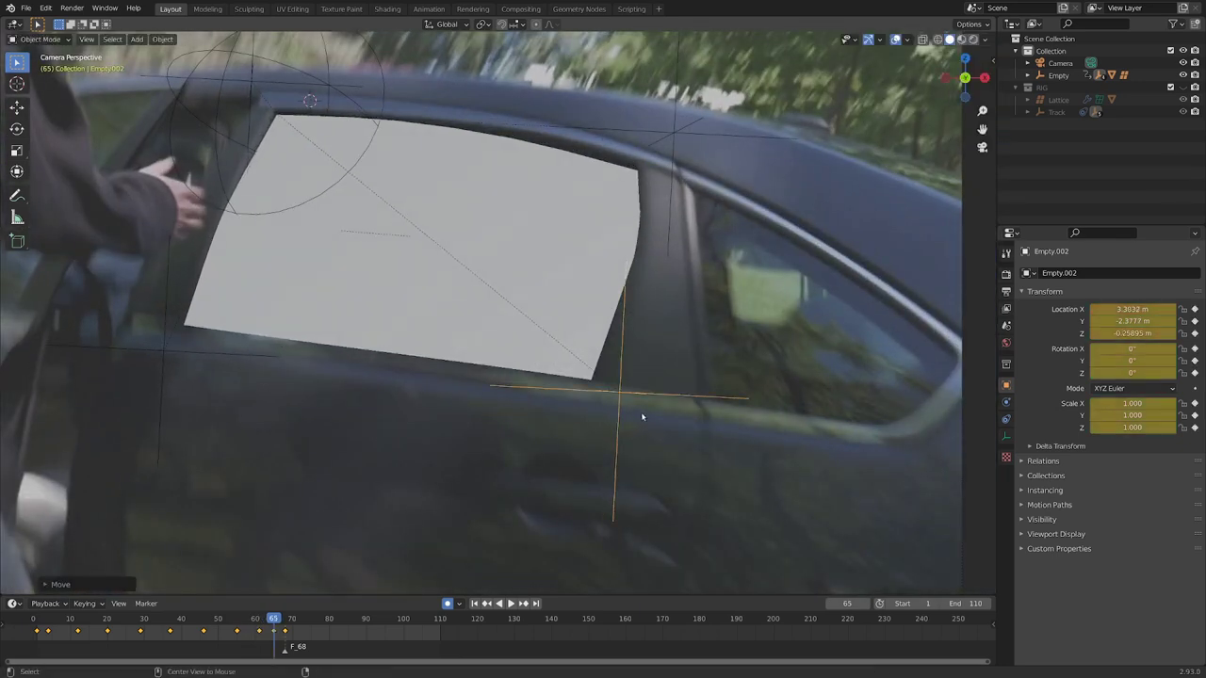
Step: Move Empty.002 at frame 67 to refine the plane's lower rear corner
scroll(660, 419, "down", 3, "alt")
scroll(744, 433, "up", 1)
key("g")
scroll(749, 434, "up", 1, "alt")
left_click(750, 441)
Step: Move Empty.002 at frames 63 and 58 to bring the plane's lower rear corner onto the window's edge
scroll(751, 444, "up", 4, "alt")
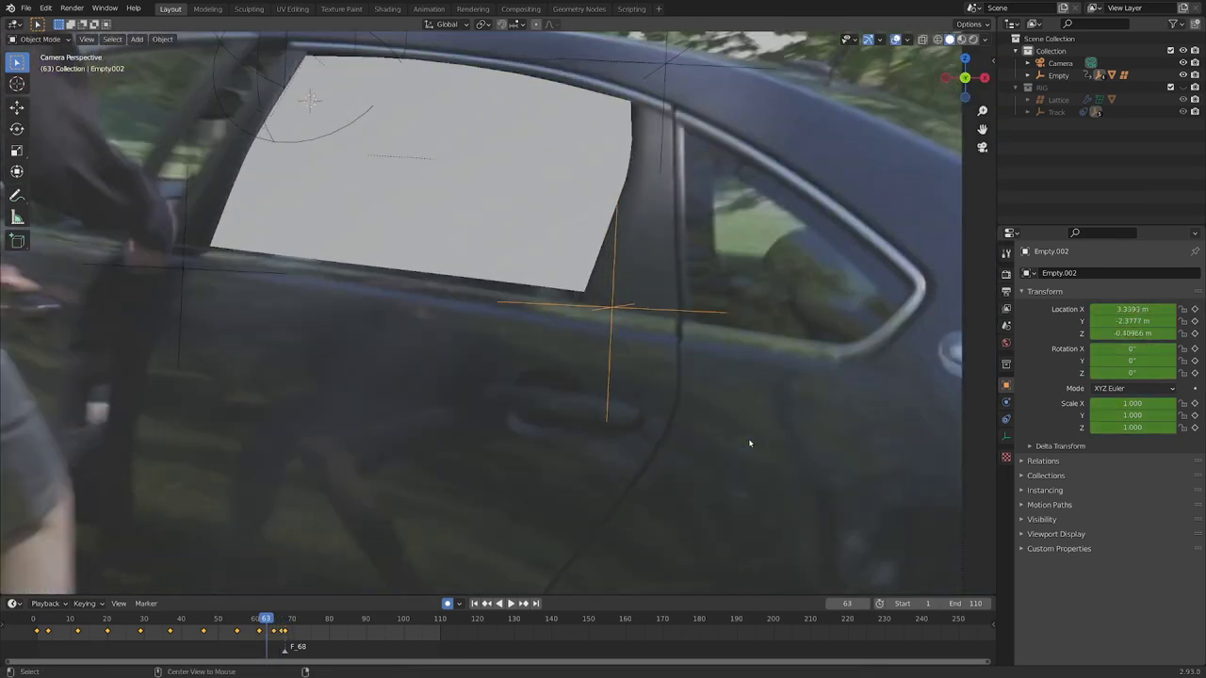
key("g")
left_click(675, 349)
scroll(650, 481, "up", 5, "alt")
key("g")
left_click(638, 471)
Step: Keyframe Empty.002 at frames 51, 42, 33 and 25 so the lower rear corner follows the window
scroll(636, 468, "up", 4, "alt")
scroll(637, 468, "up", 12, "alt")
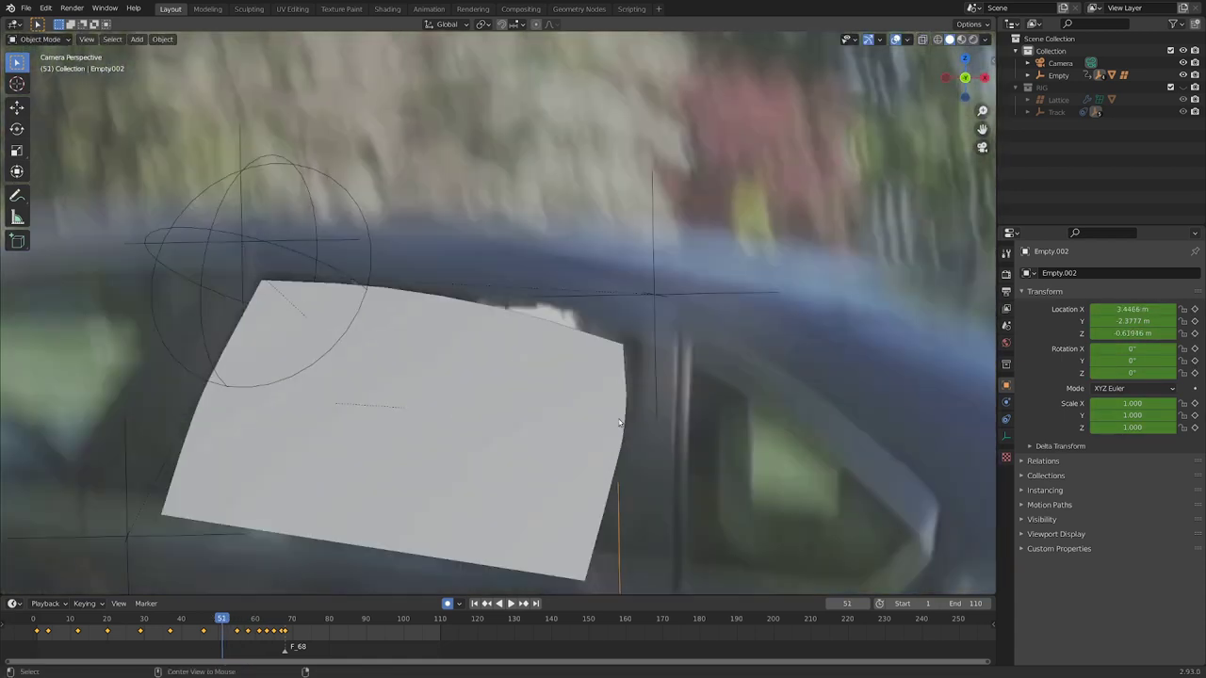
scroll(369, 474, "up", 17, "alt")
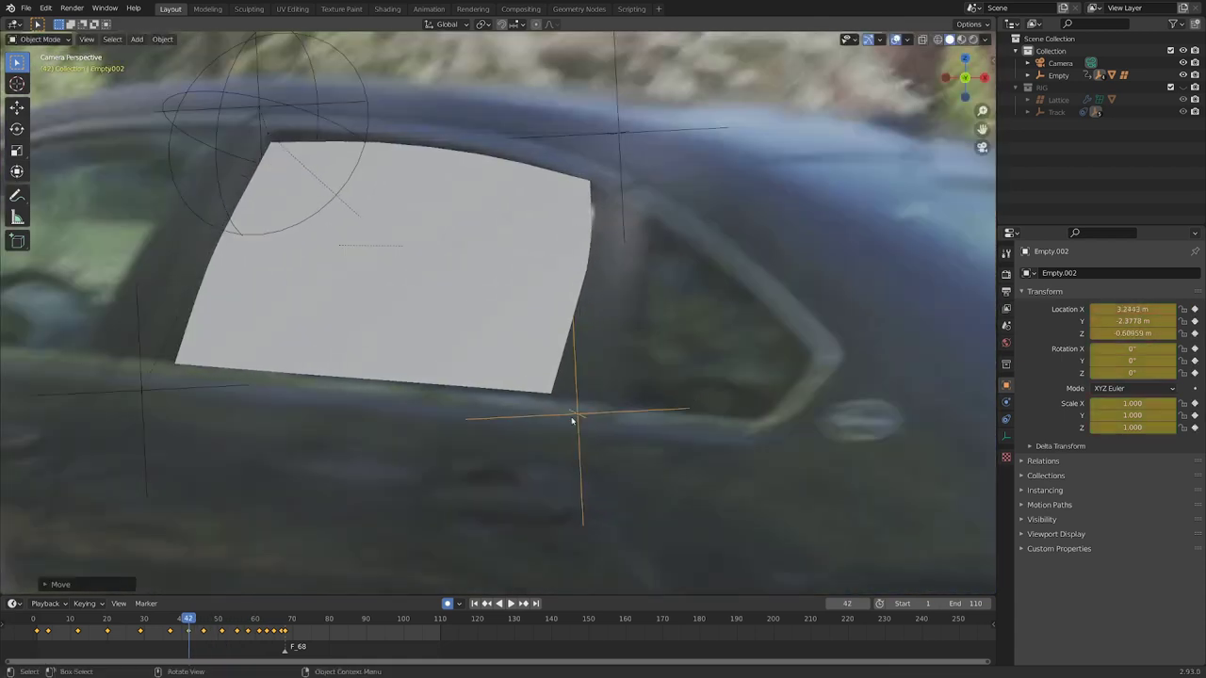
scroll(370, 474, "up", 12, "alt")
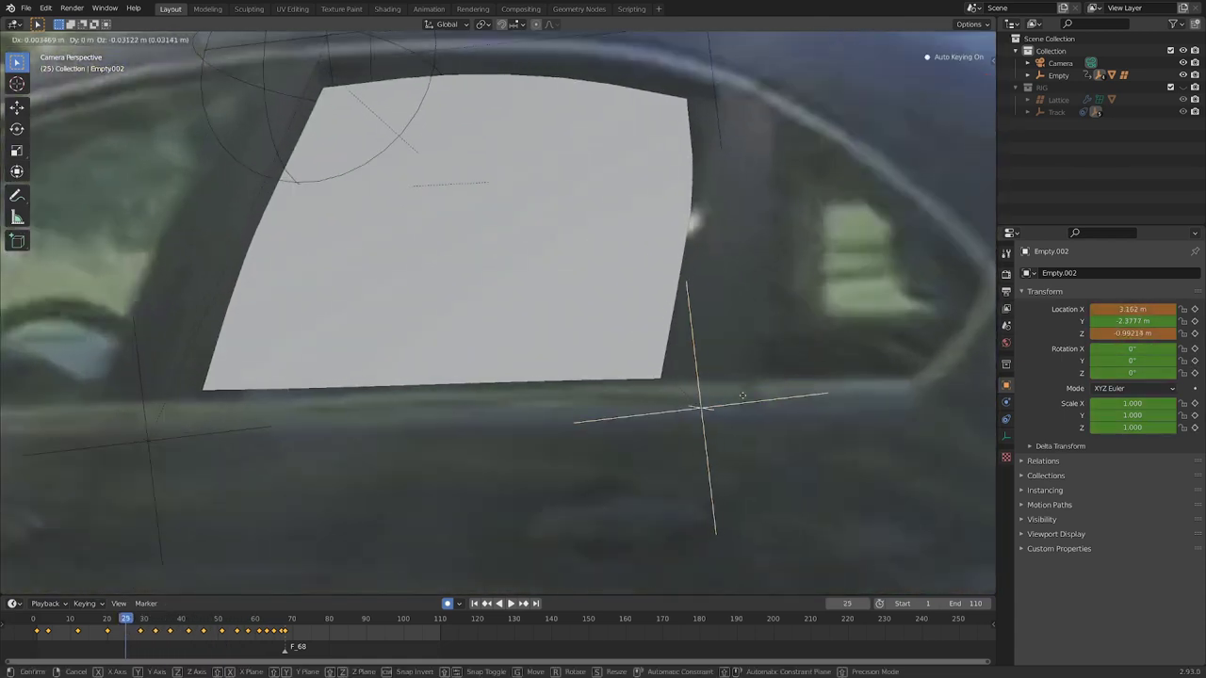
Step: Keyframe corrected positions of Empty.002 at frames 9, 31 and 16 on the window's lower rear corner
scroll(650, 440, "up", 4, "alt")
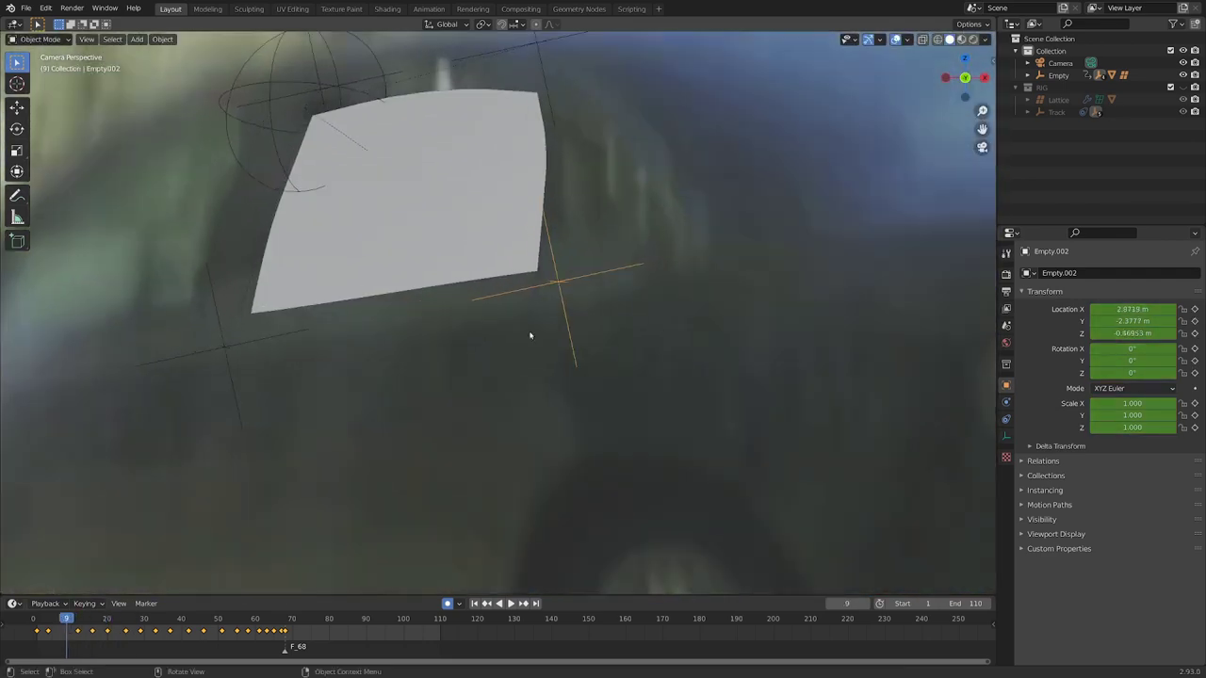
scroll(587, 344, "down", 17, "alt")
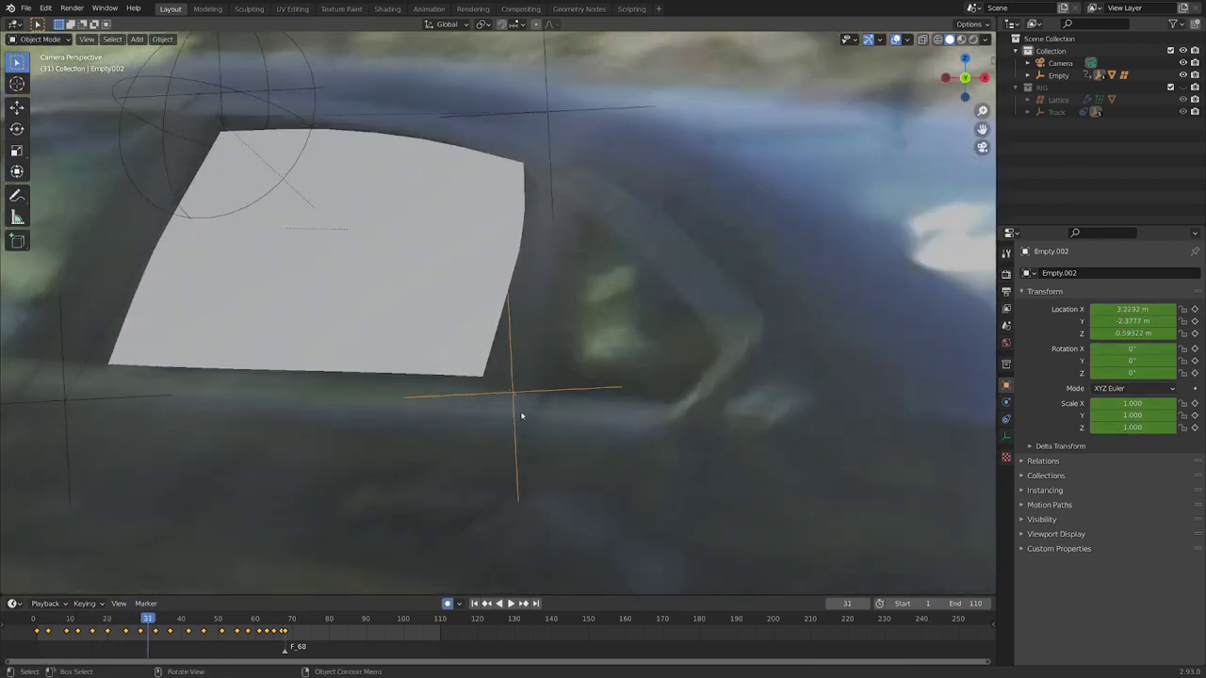
scroll(672, 422, "up", 14, "alt")
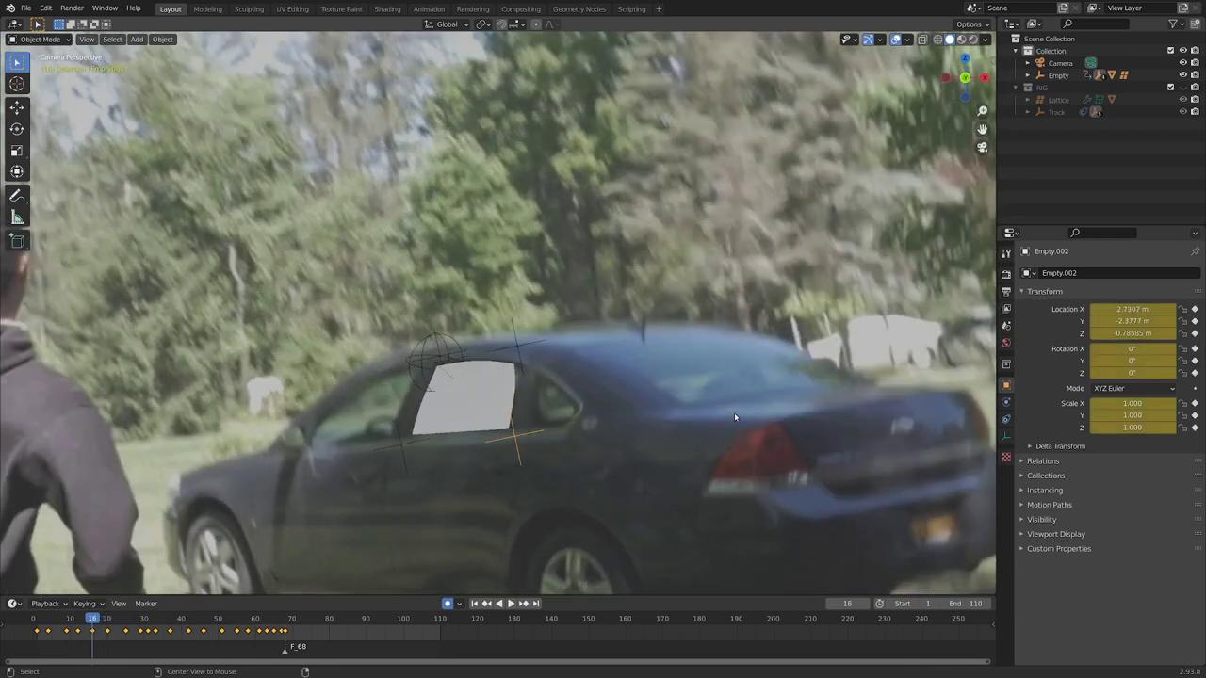
Step: Move Empty.002 and Empty.003 at frames 35 and 40 to align the plane's lower edge with the window
key("g")
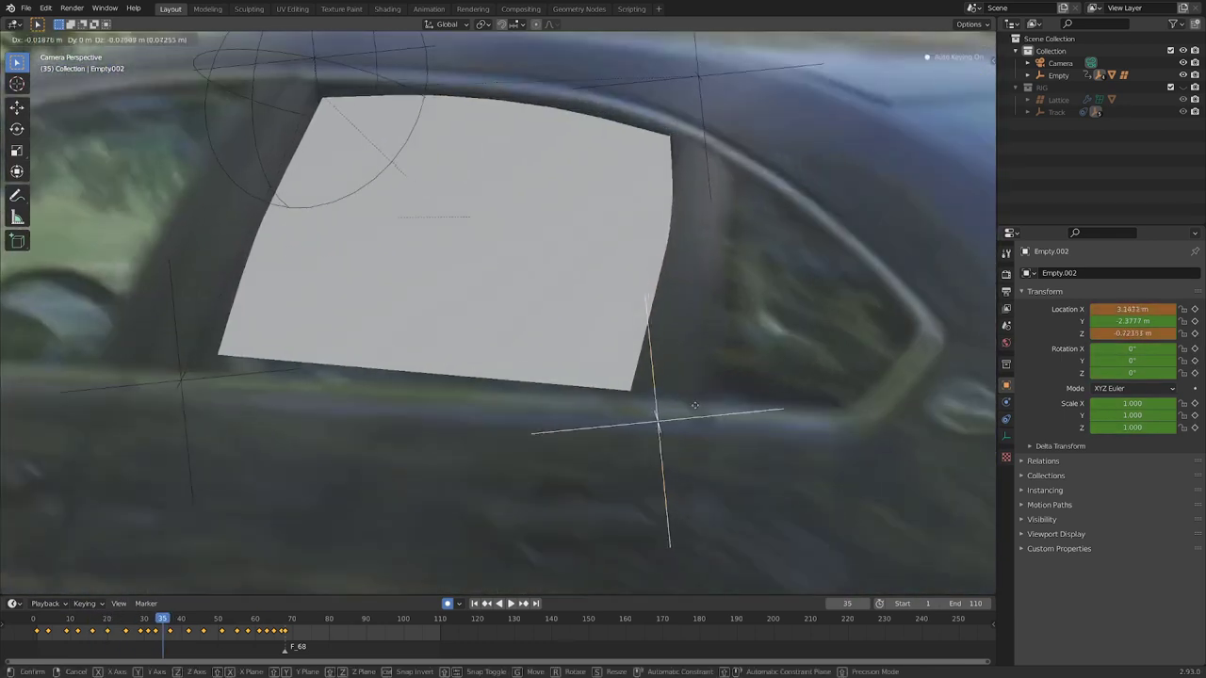
left_click(281, 378)
left_click(661, 421)
key("Right")
key("Right")
key("Right")
key("Right")
key("Right")
key("g")
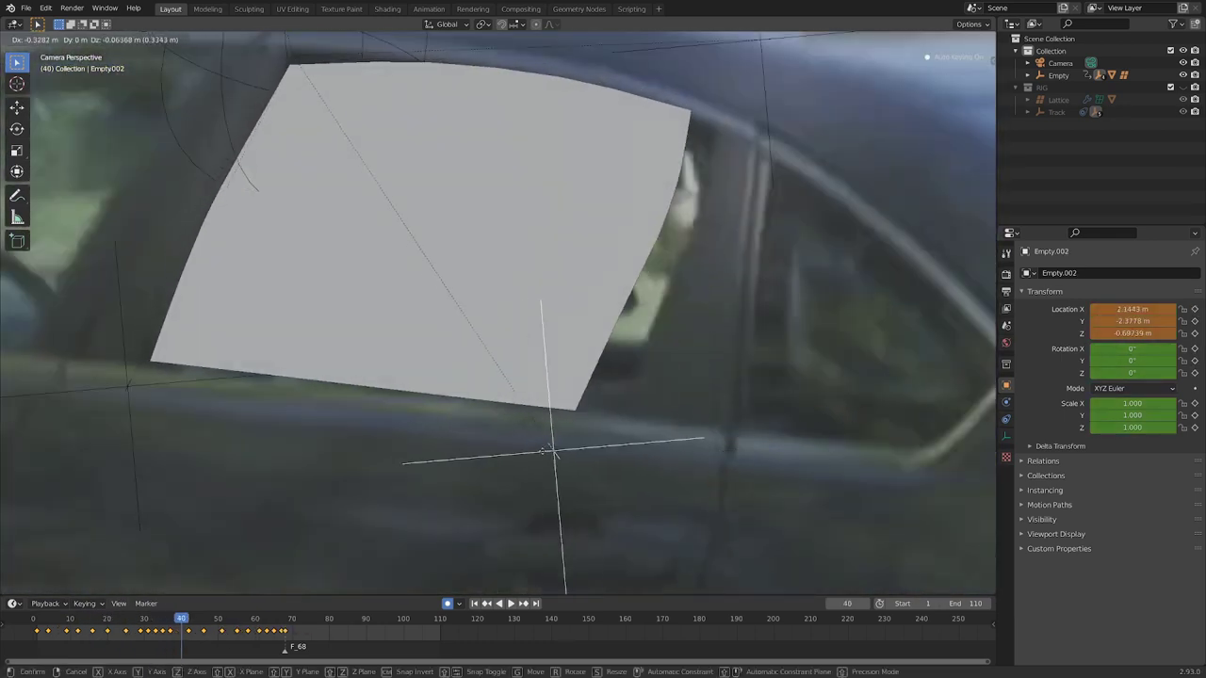
key("g")
left_click(208, 380)
Step: Move Empty.002 at frame 43 to set the plane's lower rear corner on the window's lower edge
key("Right")
key("Right")
key("Right")
scroll(288, 402, "down", 2)
left_click(654, 349)
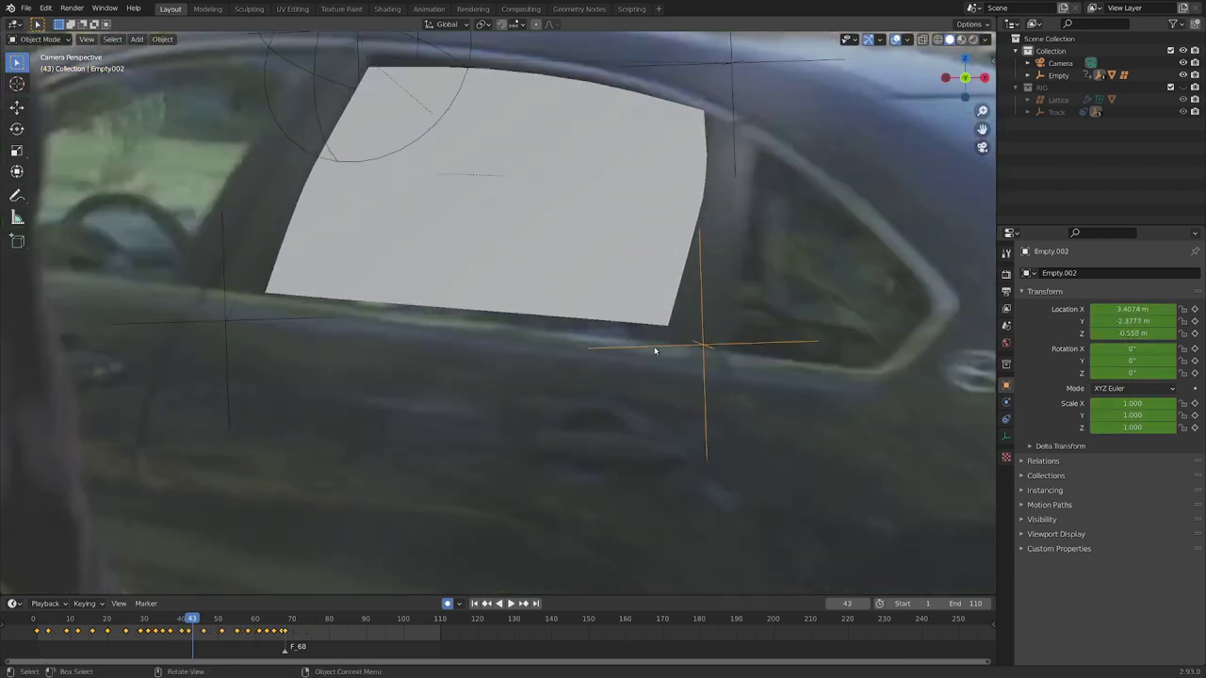
key("g")
left_click(793, 378)
Step: Move Empty.002 and Empty.003 at frame 49 to fit the plane's lower corners to the window
key("Right")
key("Right")
key("Right")
key("Right")
key("Right")
key("Right")
key("g")
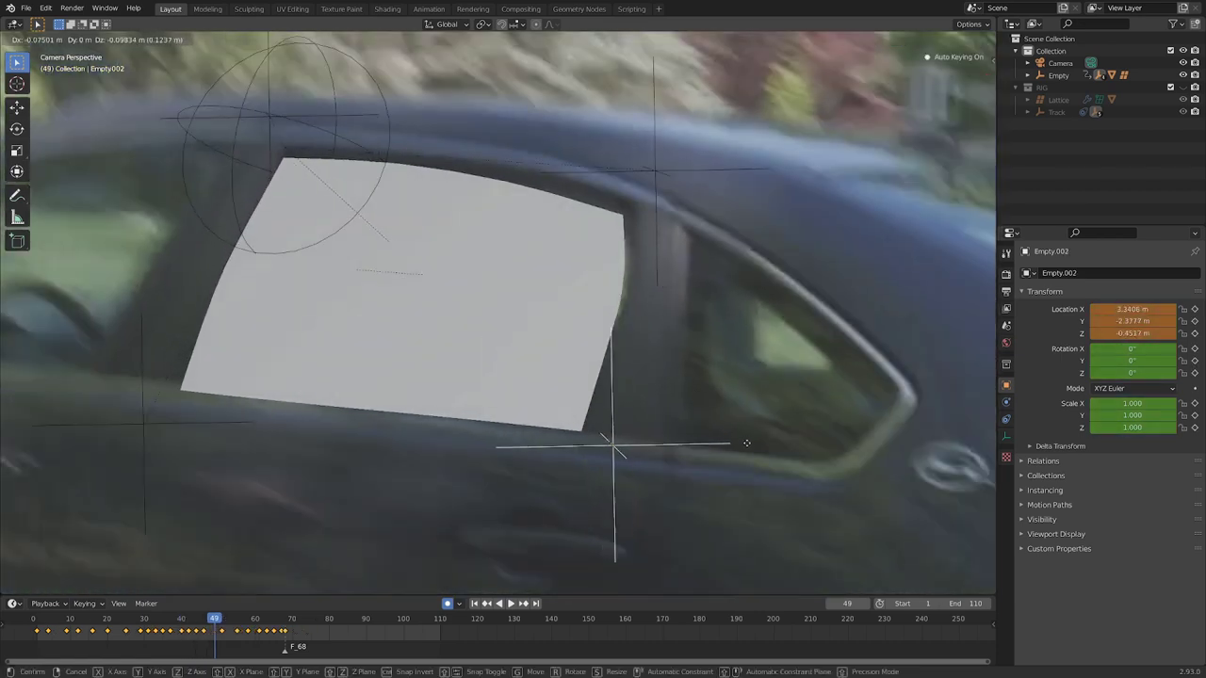
left_click(215, 408)
Step: Adjust Empty.002 and Empty.003 at frame 53 to keep the plane's lower edge on the window's lower edge
left_click(625, 440)
key("Right")
key("Right")
key("Right")
key("Right")
key("g")
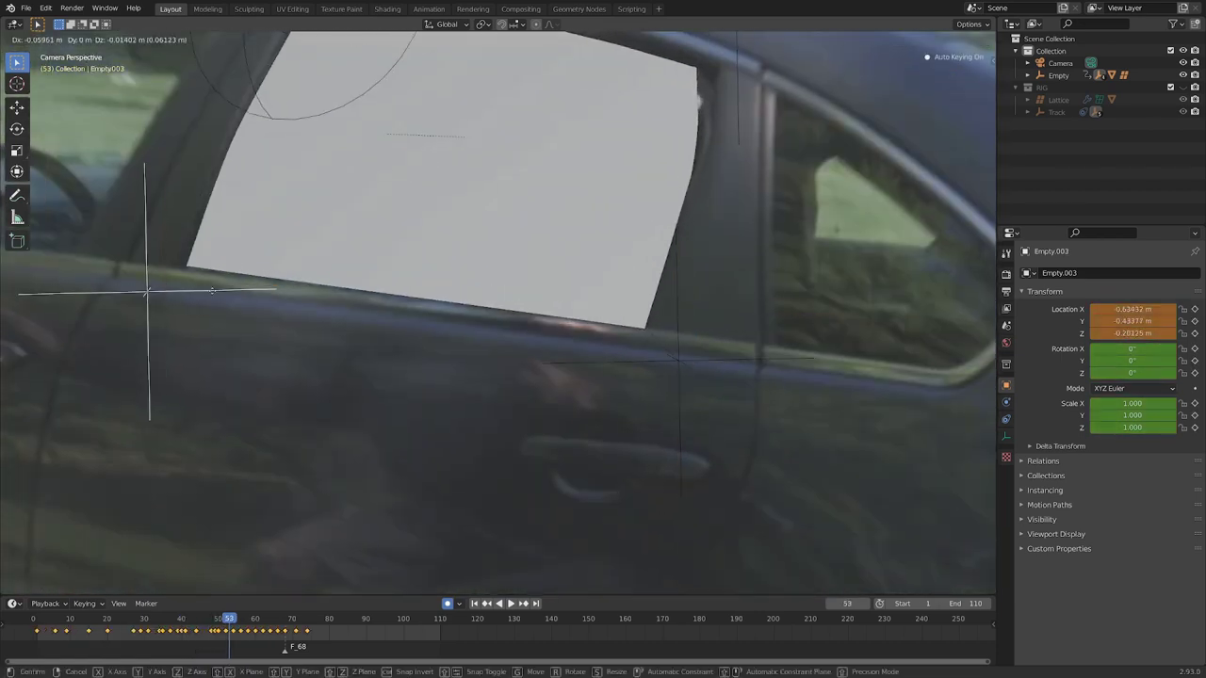
left_click(213, 290)
Step: Select Empty.002 and step through frames 53 to 59 to check how the plane follows the window
left_click(609, 359)
key("Right")
key("Right")
key("Right")
key("Left")
key("Left")
key("Left")
key("Right")
key("Right")
key("Right")
key("Right")
key("Right")
key("Right")
scroll(607, 360, "down", 4)
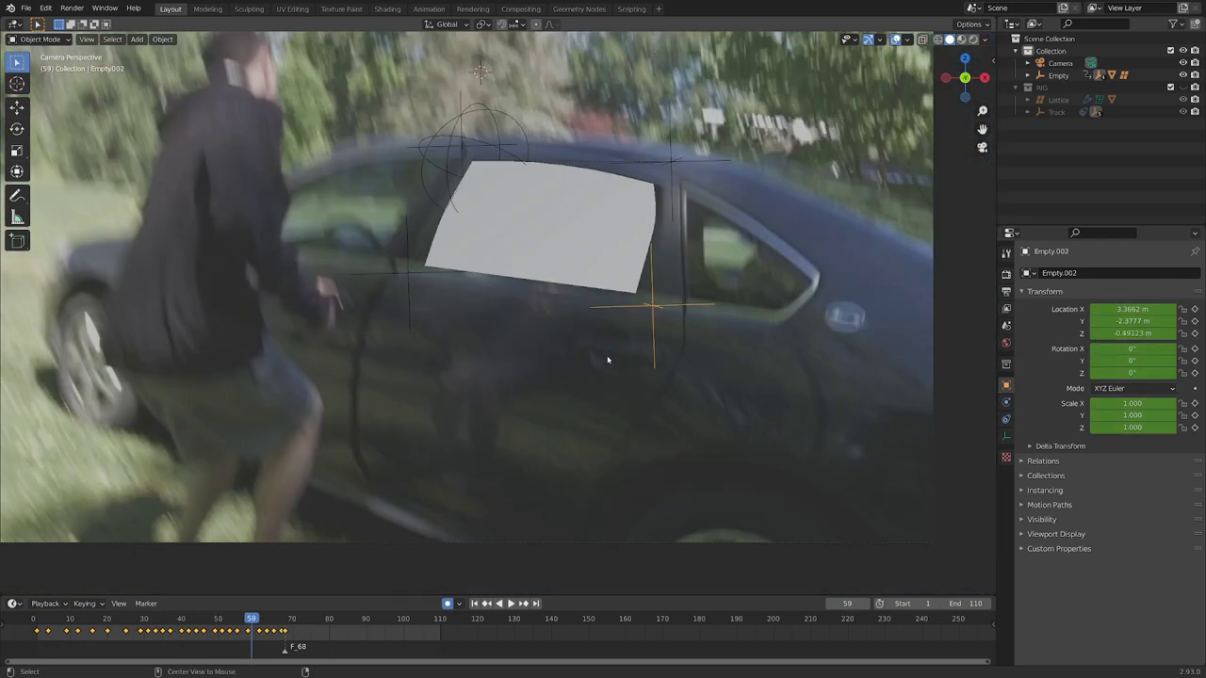
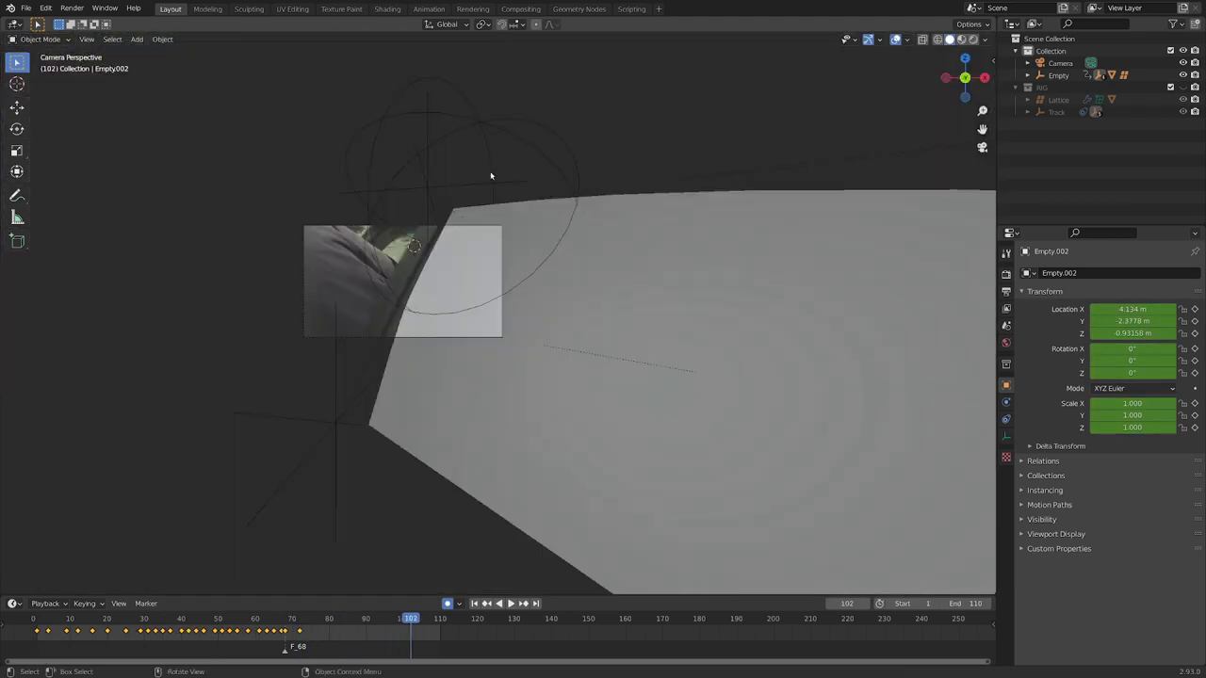
Step: Move Empty.003 at frame 79 to align the plane's front edge with the window's front edge
scroll(490, 190, "up", 15, "alt")
scroll(490, 189, "up", 4)
left_click(245, 400)
scroll(426, 354, "down", 5, "alt")
scroll(454, 315, "up", 3)
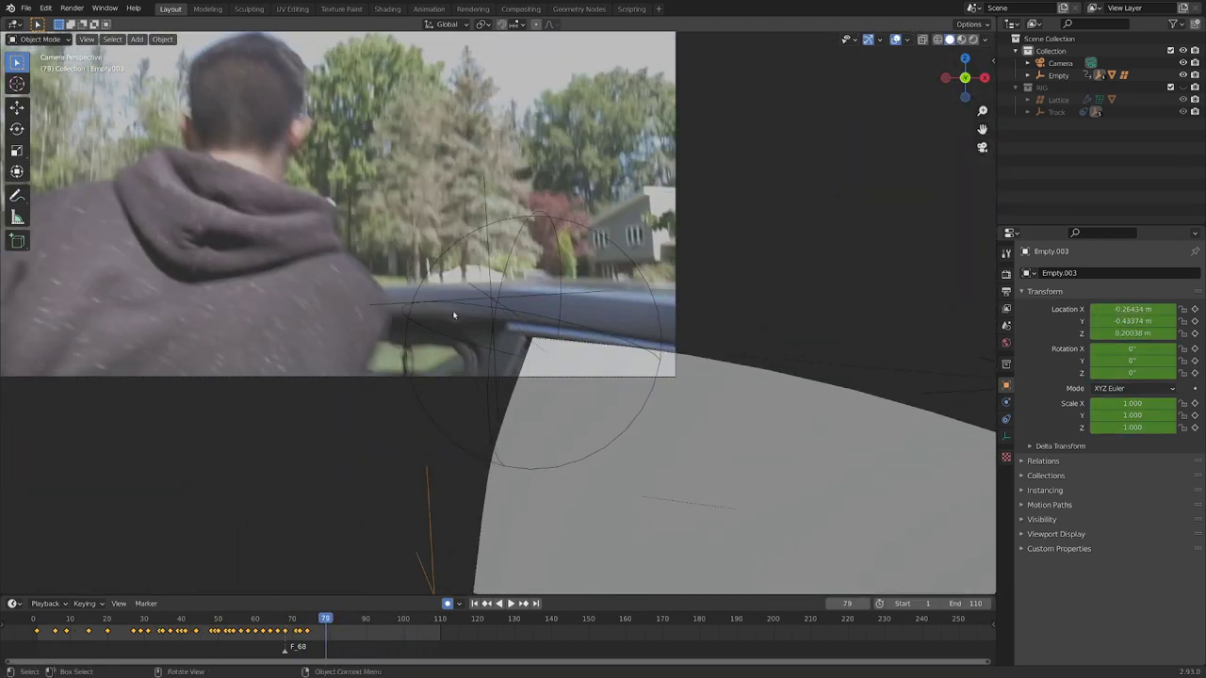
left_click(556, 299)
scroll(527, 358, "down", 2)
left_click(472, 443)
key("g")
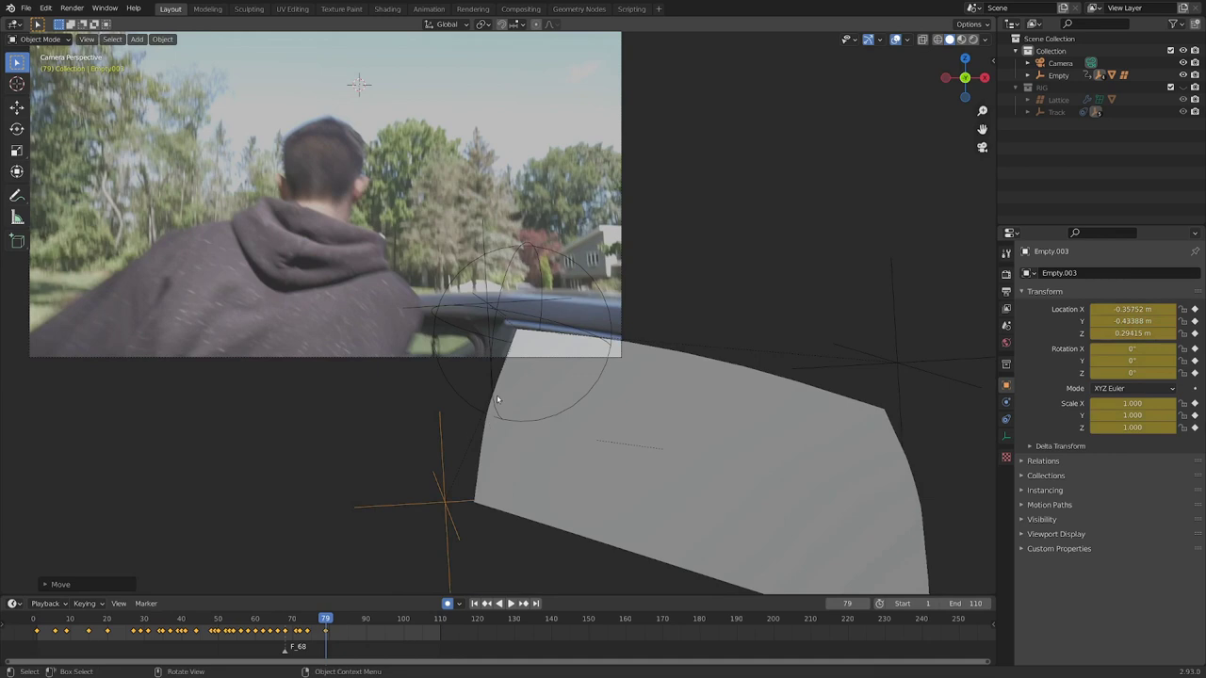
Step: Step back and forth through the frames around frame 79 to check the plane's front edge
scroll(497, 400, "up", 10, "alt")
scroll(498, 395, "down", 11, "alt")
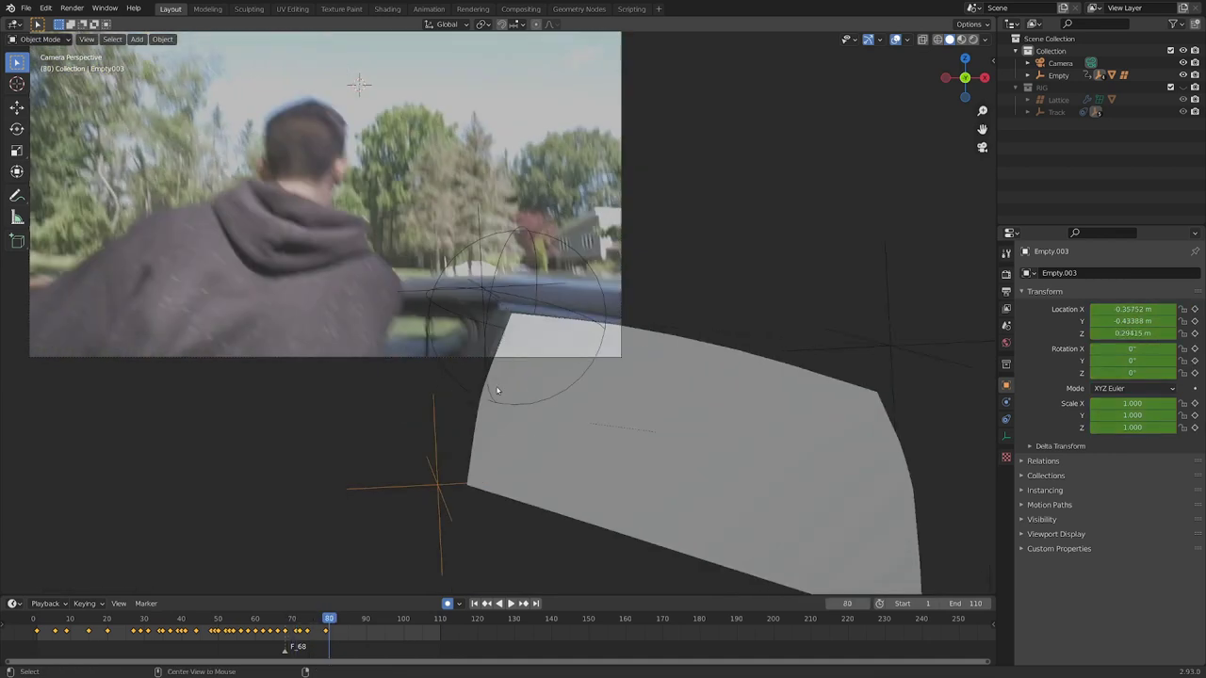
scroll(497, 396, "up", 6, "alt")
scroll(504, 378, "up", 6)
scroll(504, 367, "down", 5)
scroll(482, 341, "down", 5, "alt")
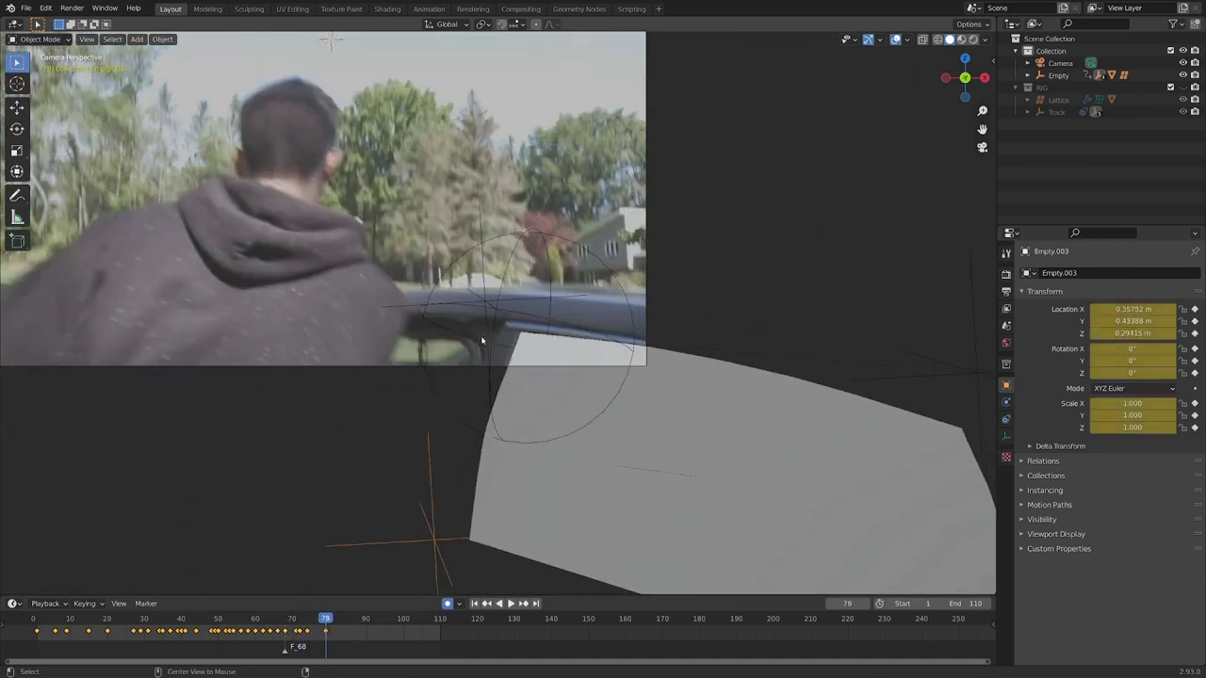
Step: Reposition Empty.003 at frame 83 and rescale the parent Empty at frame 84 to match the plane's front edge to the window
scroll(482, 341, "down", 4, "alt")
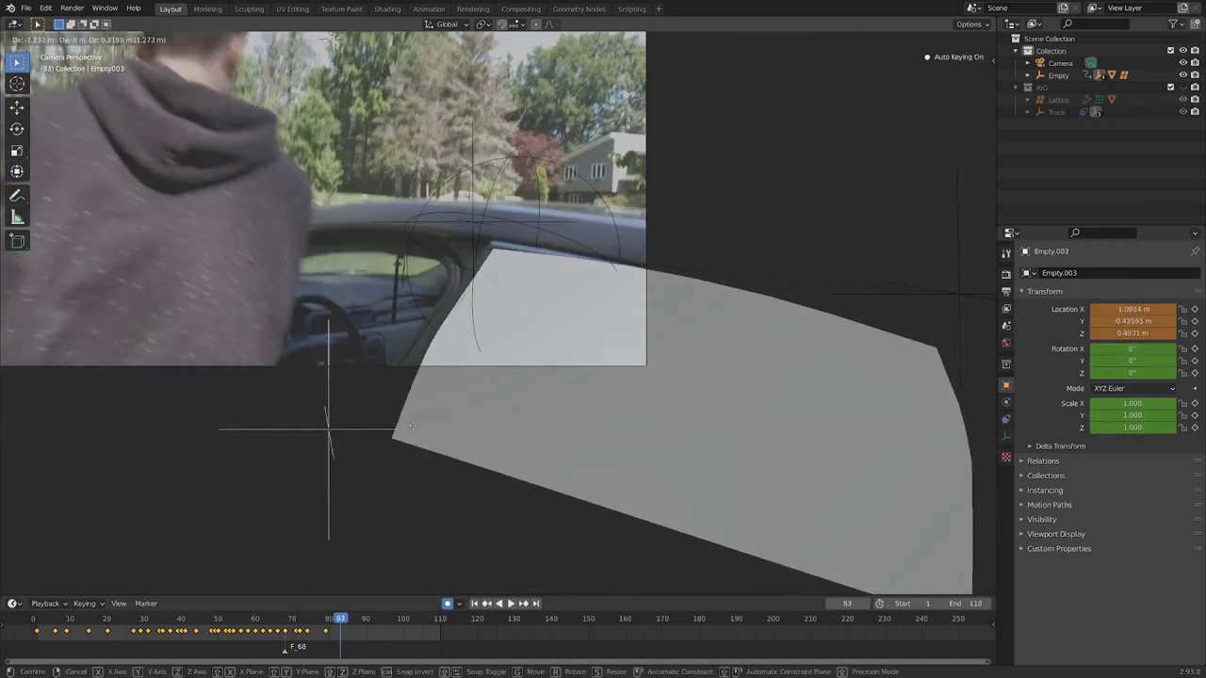
scroll(556, 364, "down", 1, "alt")
key("s")
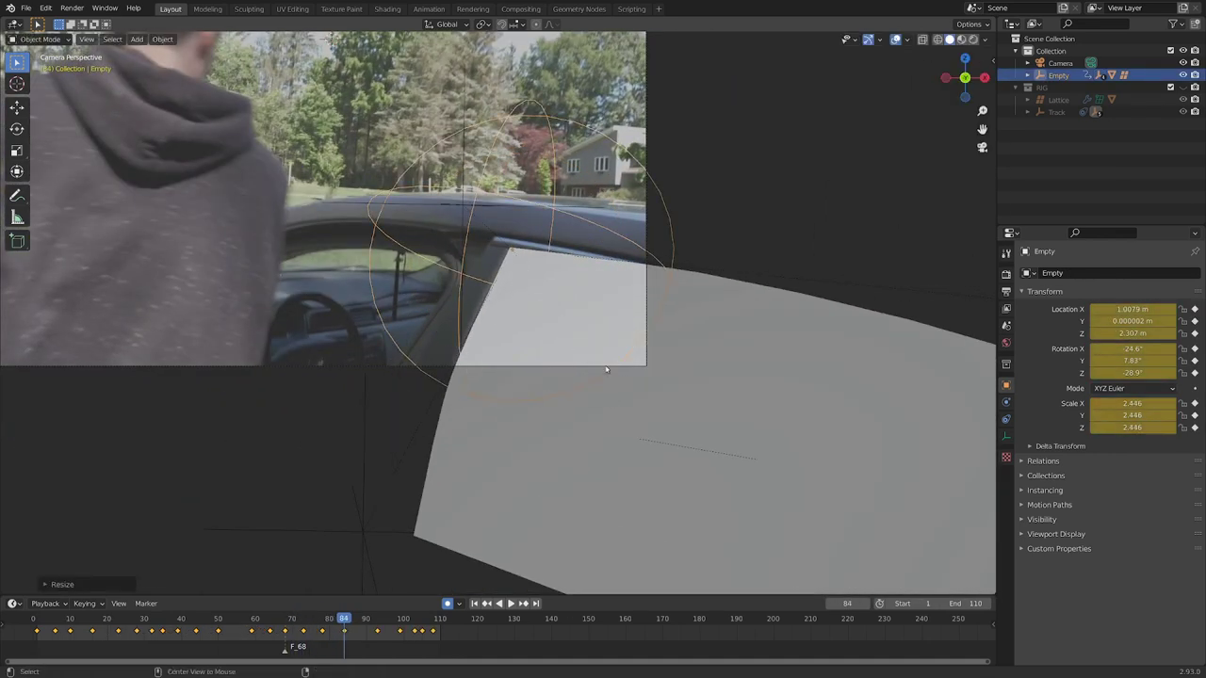
Step: Rescale the parent Empty at frames 99, 103 and 105 to keep the plane's front edge on the window's front edge
scroll(607, 371, "down", 15, "alt")
key("s")
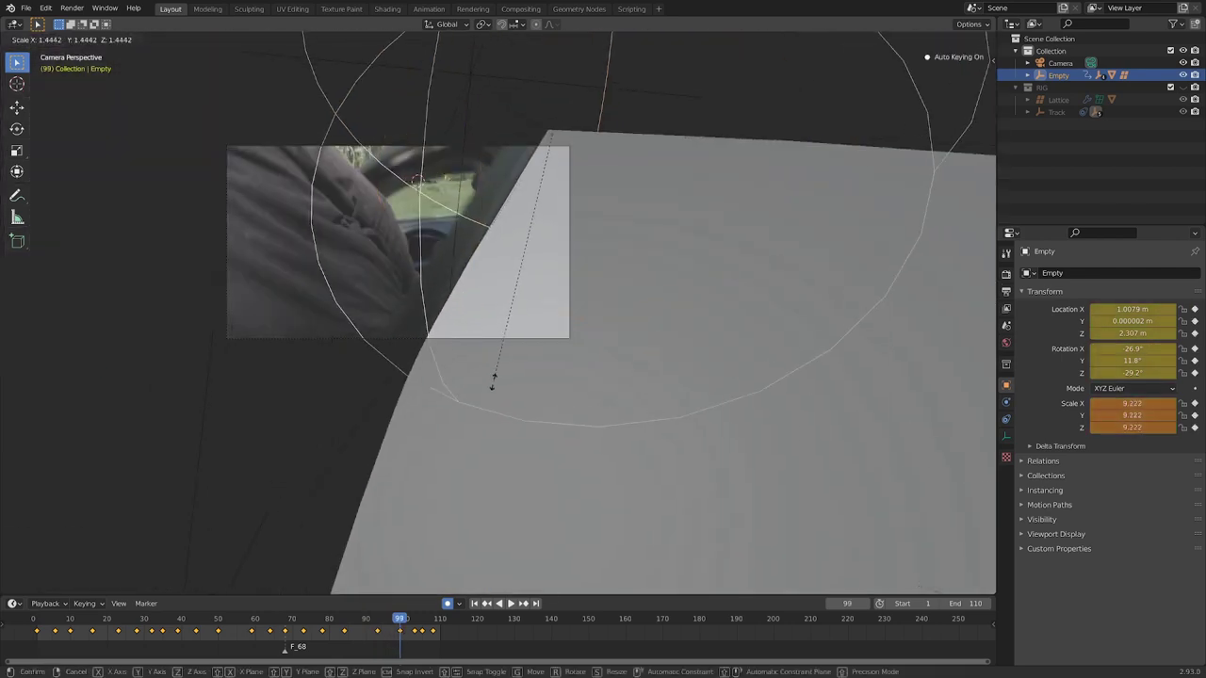
left_click(493, 382)
scroll(493, 342, "down", 4, "alt")
key("s")
left_click(459, 379)
scroll(441, 306, "down", 2, "alt")
key("s")
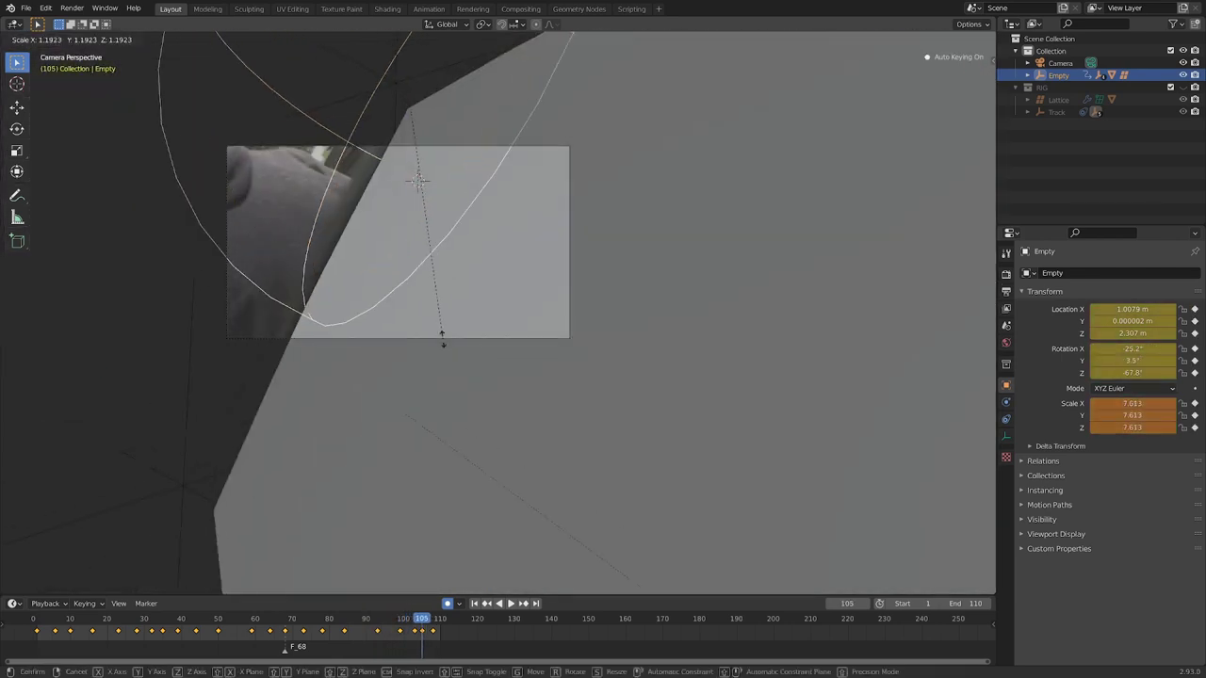
left_click(437, 356)
Step: Move Empty.004 at frame 84 to align the plane's upper front corner with the window's corner
scroll(419, 378, "up", 20, "alt")
scroll(494, 339, "up", 3)
left_click(447, 186)
scroll(452, 186, "up", 2)
key("g")
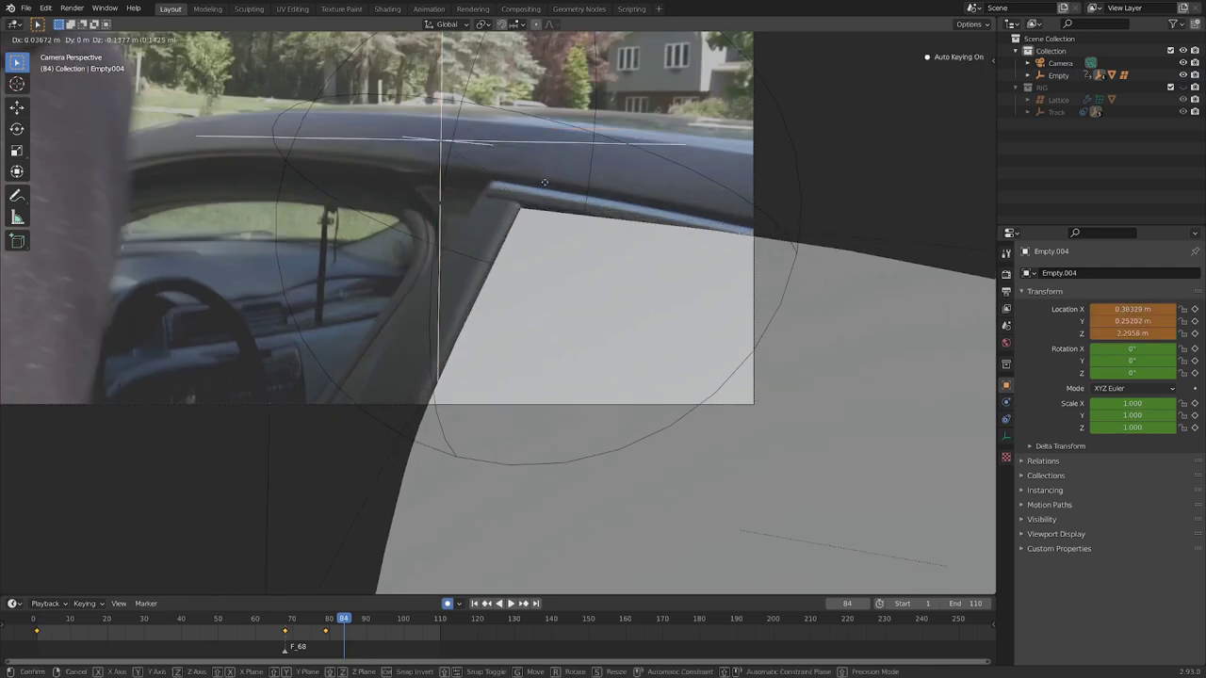
left_click(545, 182)
Step: Scrub the clip from frame 36 to 70 and step to frame 72 to check the plane's upper rear corner
scroll(545, 181, "up", 16, "alt")
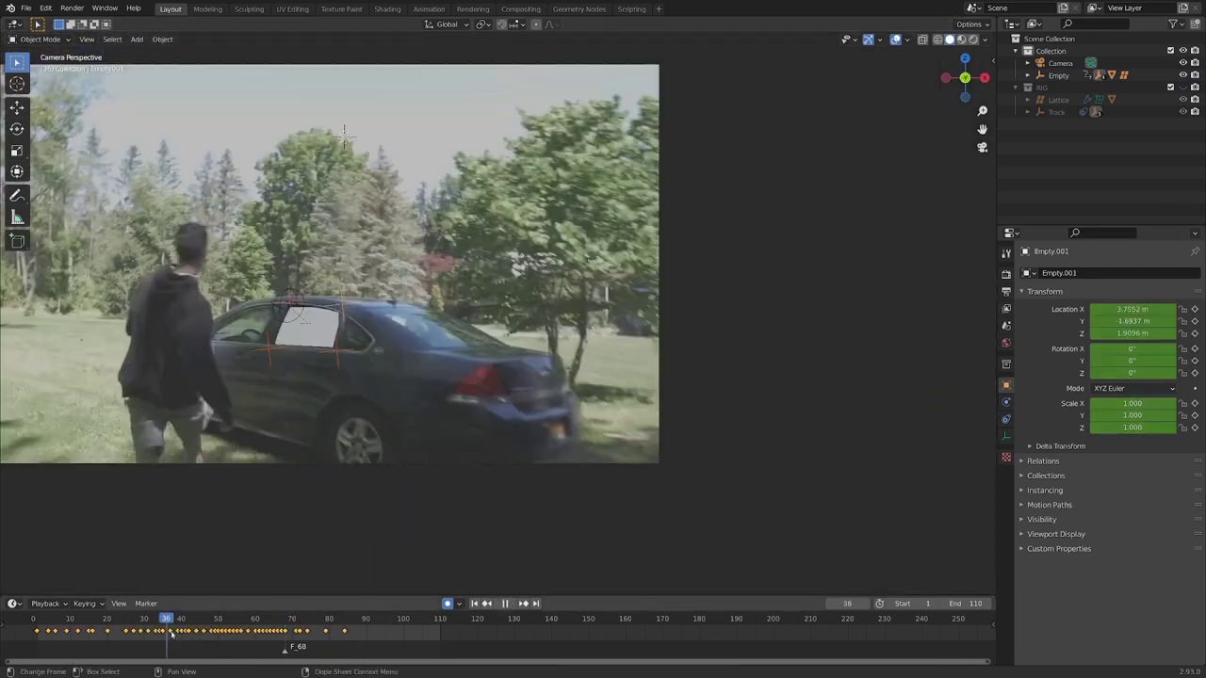
left_click_drag(169, 633, 293, 623)
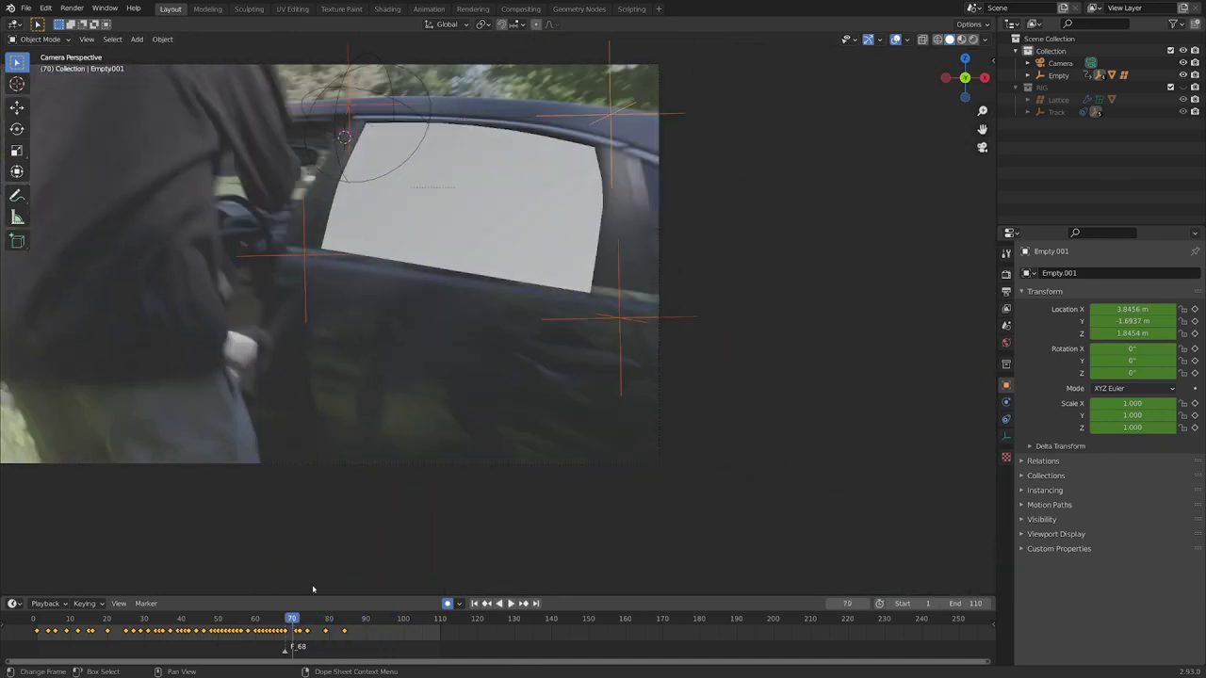
middle_click_drag(419, 343, 401, 396, "shift")
scroll(405, 396, "up", 2)
middle_click_drag(559, 365, 500, 429, "shift")
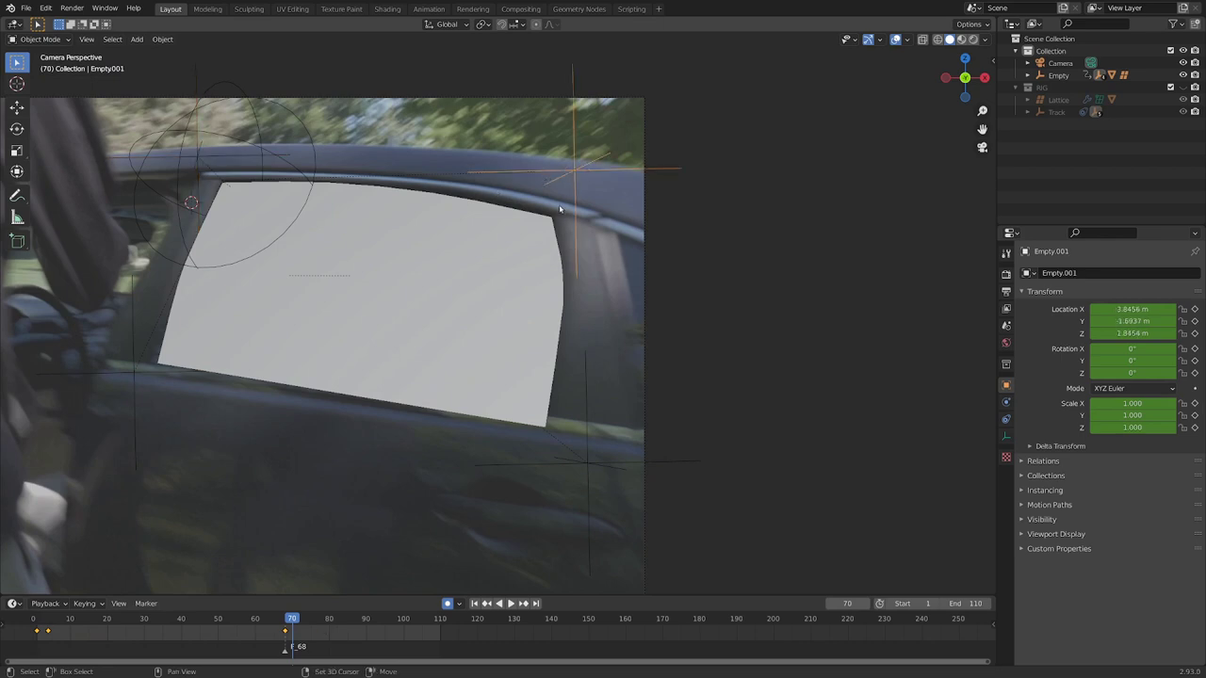
middle_click_drag(559, 209, 517, 255, "shift")
scroll(507, 253, "up", 1, "alt")
scroll(508, 254, "down", 3, "alt")
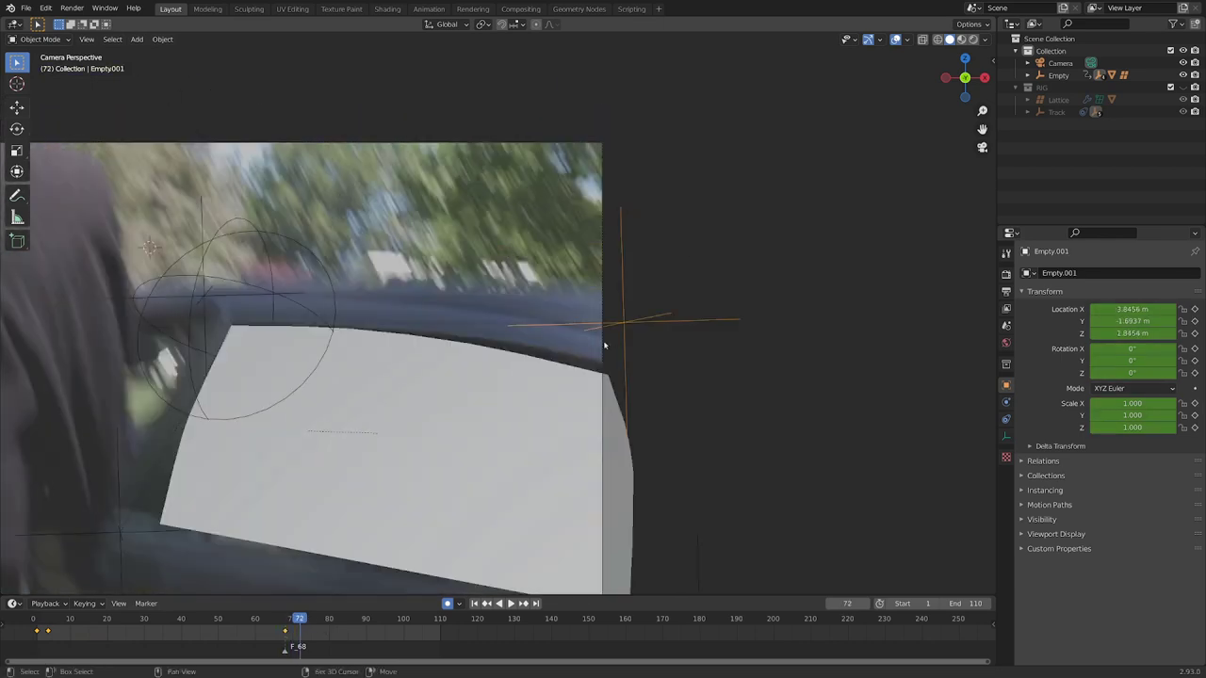
Step: Move Empty.001 at frames 71 and 66 to align the plane's upper rear corner with the window
scroll(350, 227, "up", 1, "alt")
middle_click_drag(349, 227, 578, 274, "shift")
key("g")
left_click(715, 272)
scroll(715, 272, "up", 5, "alt")
key("g")
left_click(602, 275)
Step: Move Empty.001 at frames 61, 51, 40 and 29 to keep the plane's upper rear corner on the window's corner
scroll(603, 275, "up", 3, "alt")
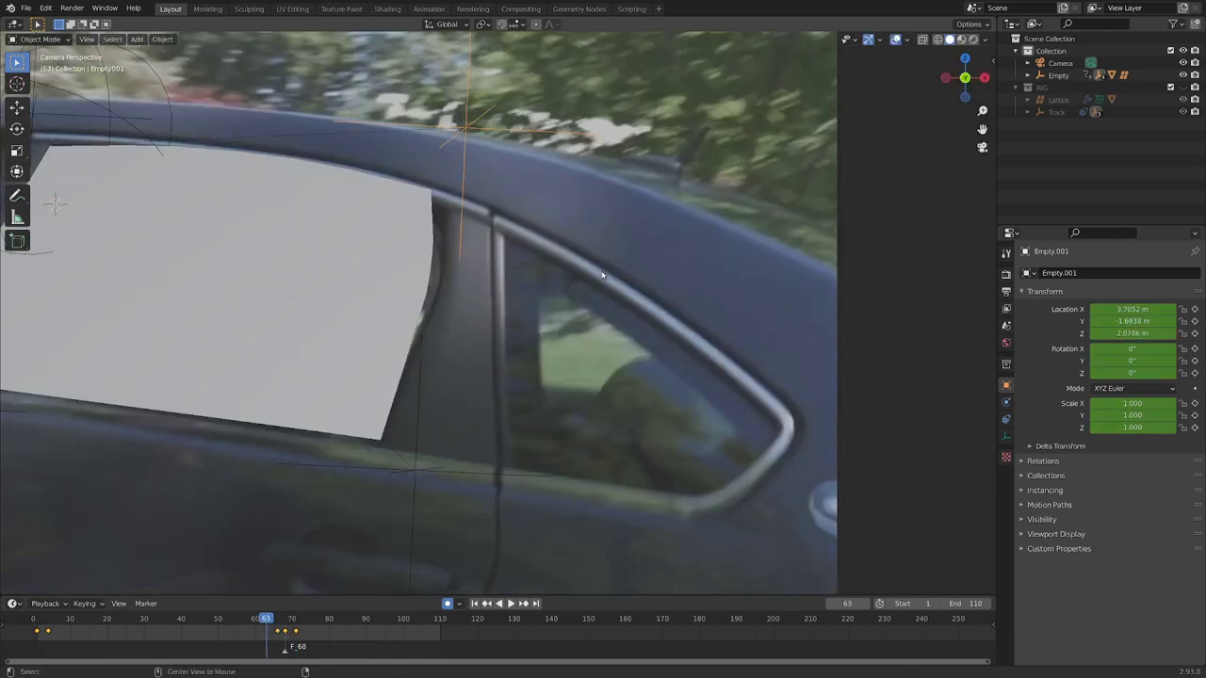
scroll(602, 275, "up", 20, "alt")
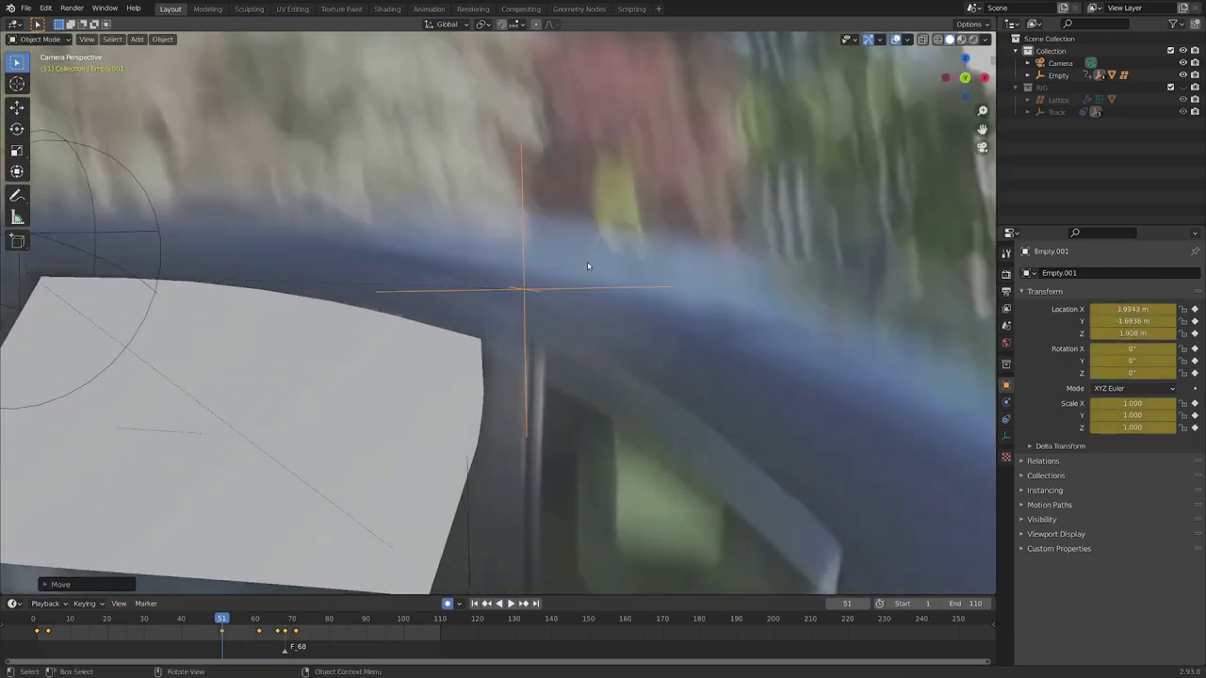
scroll(586, 266, "down", 3)
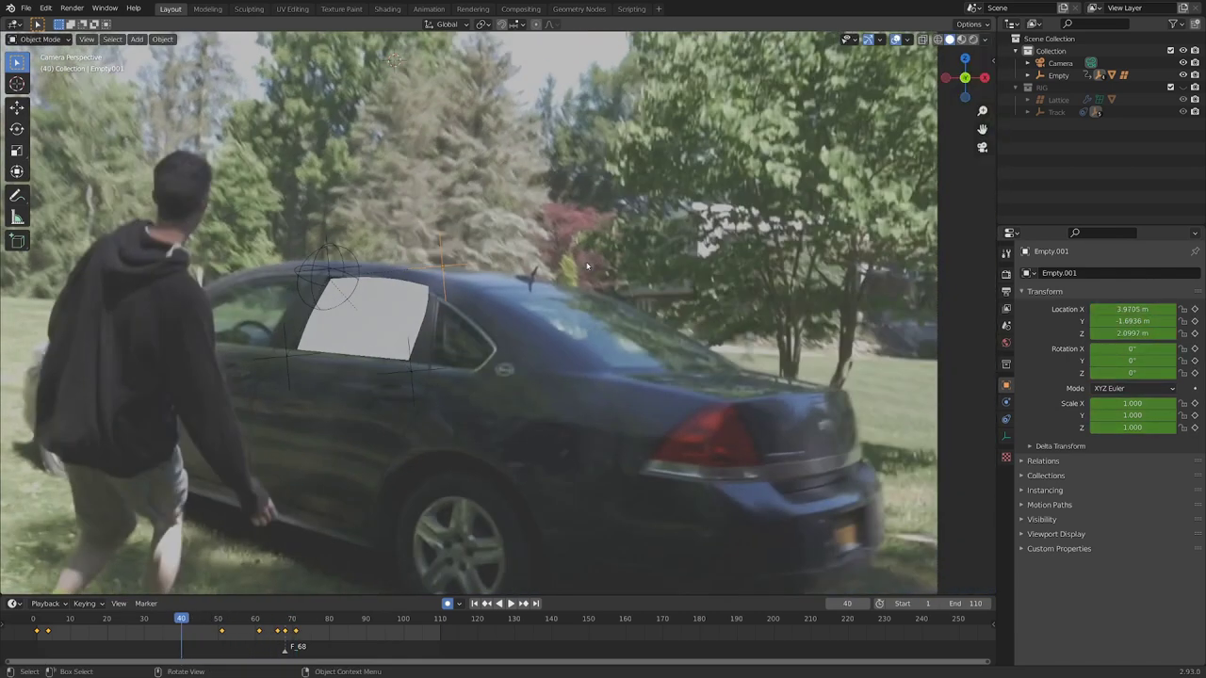
scroll(586, 266, "up", 5)
key("g")
left_click(699, 266)
scroll(699, 266, "up", 11, "alt")
scroll(699, 266, "up", 4)
key("g")
left_click(516, 279)
Step: Move Empty.001 at frames 20 and 12 to fit the plane's upper rear corner to the window
scroll(516, 280, "up", 9, "alt")
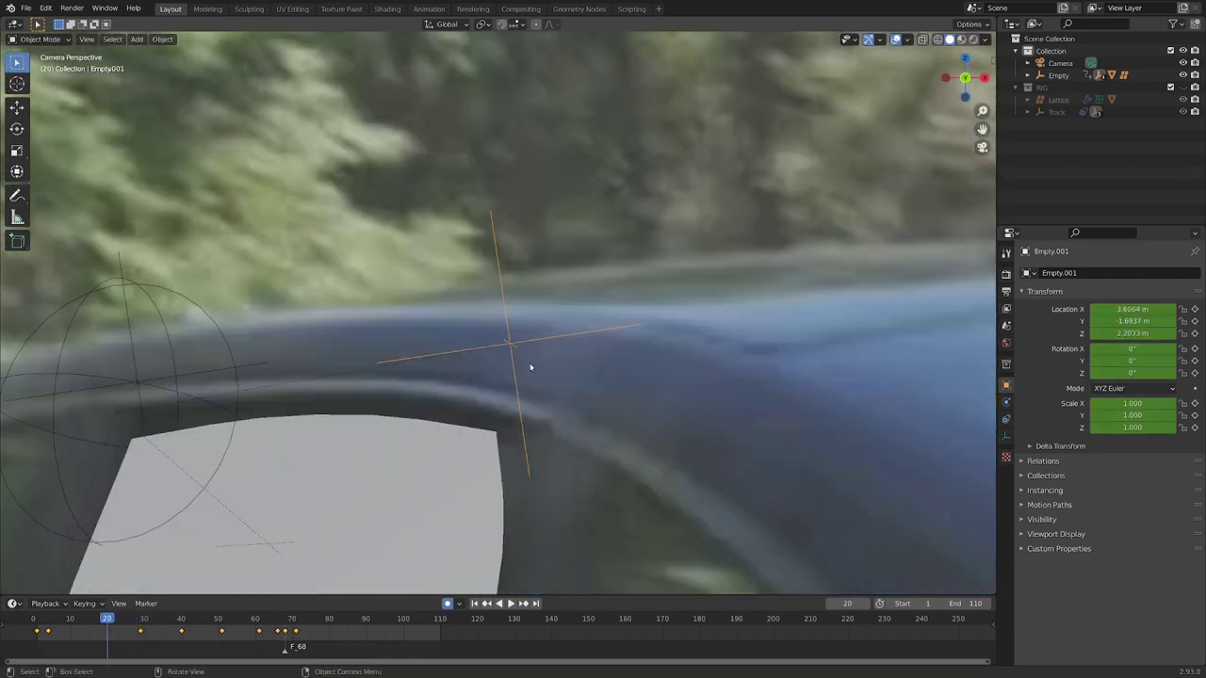
key("g")
left_click(543, 291)
scroll(543, 291, "up", 8, "alt")
scroll(565, 302, "up", 3)
key("g")
left_click(675, 342)
Step: Move Empty.001 at frames 56 and 46 to correct the plane's upper rear corner between the existing keyframes
scroll(675, 342, "down", 4)
scroll(514, 351, "down", 14, "alt")
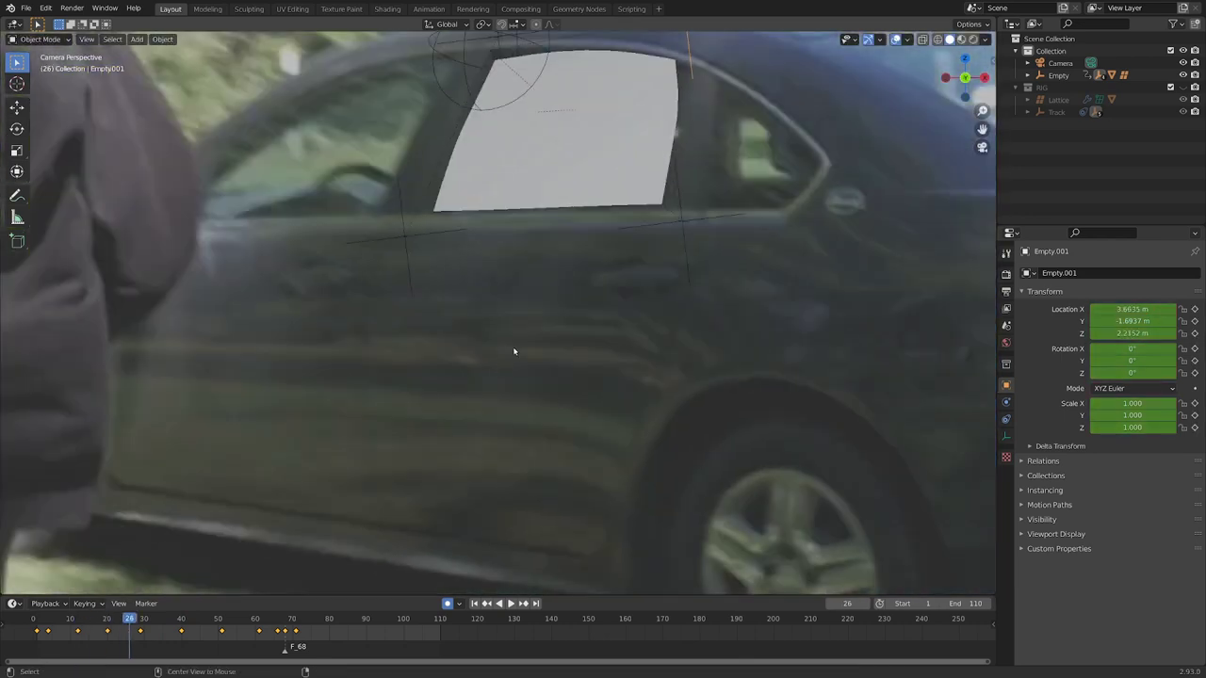
middle_click_drag(725, 190, 541, 318, "shift")
scroll(541, 317, "up", 2)
scroll(541, 317, "down", 20, "alt")
scroll(484, 398, "up", 2)
key("g")
left_click(745, 269)
scroll(745, 270, "up", 10, "alt")
key("g")
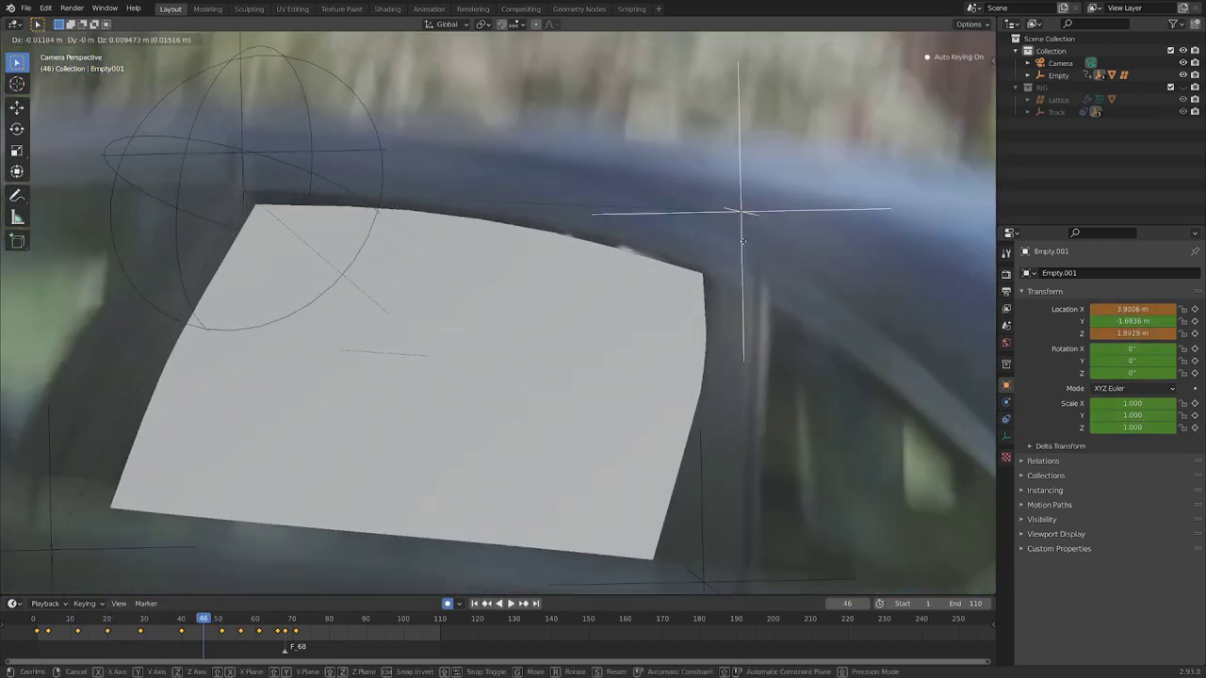
left_click(742, 242)
Step: Move Empty.001 at frames 35 and 25 to correct the plane's upper rear corner against the window
scroll(743, 242, "up", 11, "alt")
key("g")
left_click(584, 351)
scroll(673, 361, "up", 10, "alt")
key("KP_0")
key("KP_0")
scroll(640, 278, "up", 4)
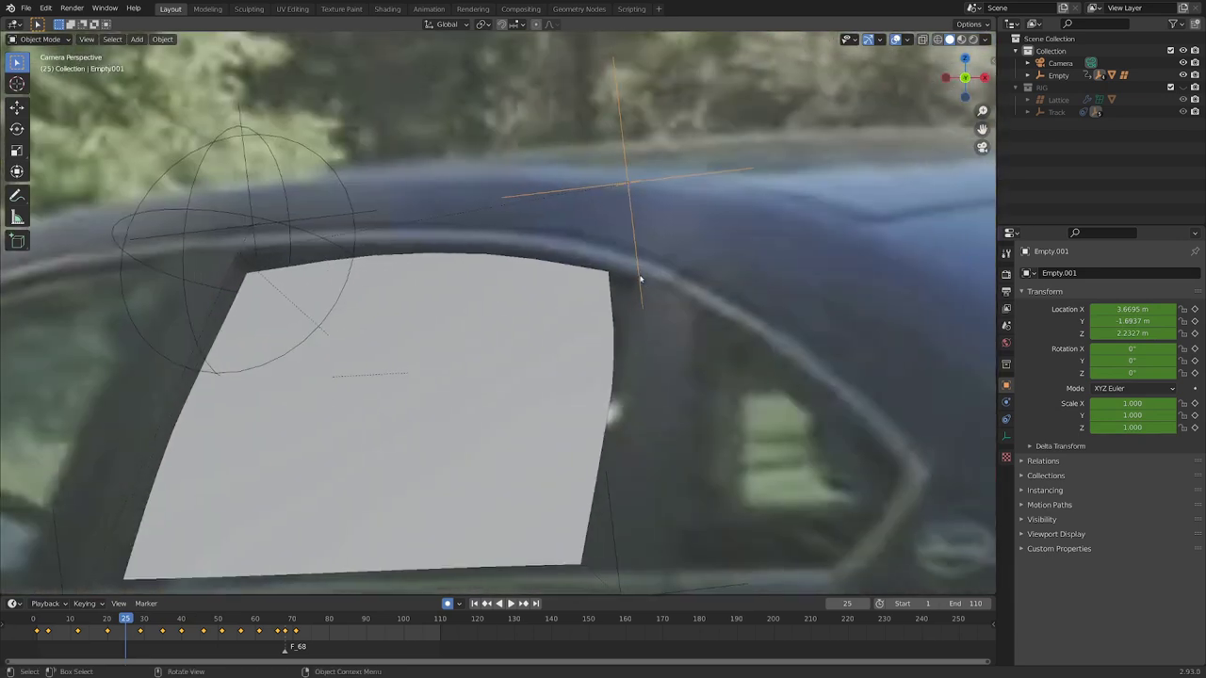
key("g")
left_click(628, 300)
Step: Move Empty.001 at frame 16 to align the plane's upper rear corner with the window
scroll(628, 299, "up", 9, "alt")
middle_click_drag(628, 299, 932, 498, "shift")
key("g")
left_click(737, 471)
Step: Move Empty.002 at frame 18 and Empty.001 at frames 18 and 14 to fit the plane's rear edge to the window
scroll(738, 471, "up", 8, "alt")
scroll(738, 471, "down", 3)
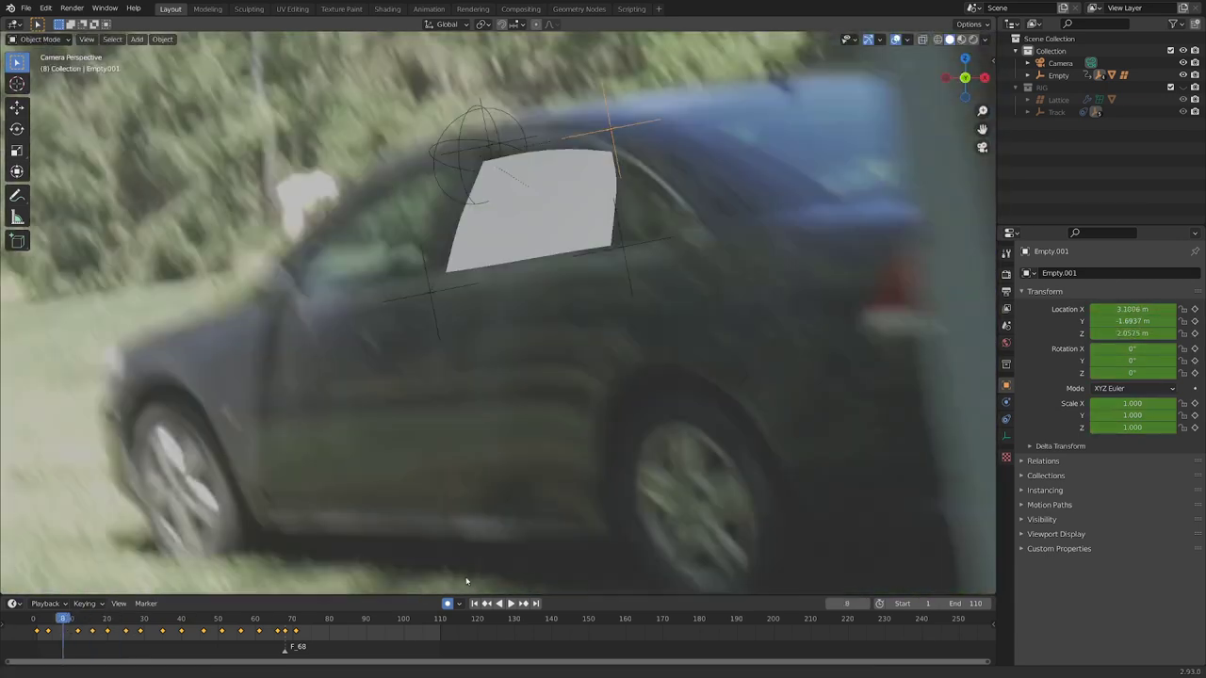
scroll(621, 254, "down", 10, "alt")
scroll(523, 303, "up", 3)
left_click(479, 339)
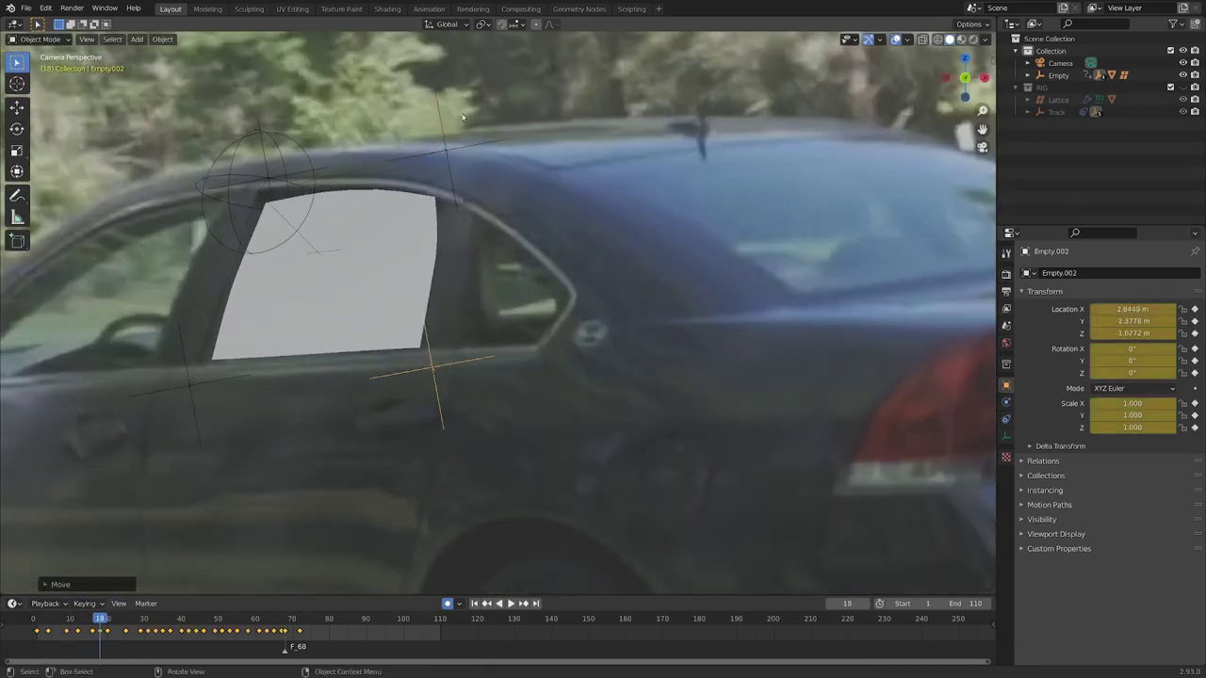
scroll(487, 186, "up", 4, "alt")
key("g")
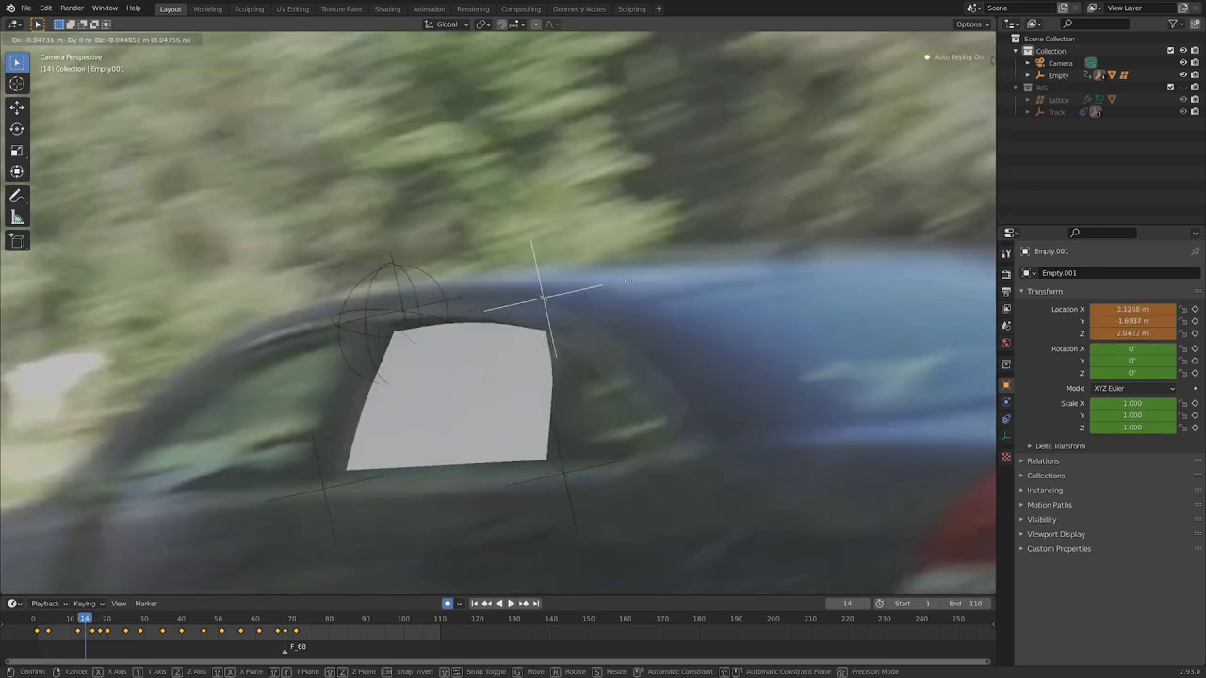
left_click(490, 193)
Step: Move Empty.004 at frames 52, 46 and 34 to align the plane's upper front corner with the window
scroll(595, 227, "up", 6, "alt")
scroll(595, 228, "down", 3)
middle_click_drag(596, 227, 483, 443, "shift")
scroll(483, 377, "up", 3)
left_click(404, 197)
key("Up")
scroll(471, 245, "up", 16, "alt")
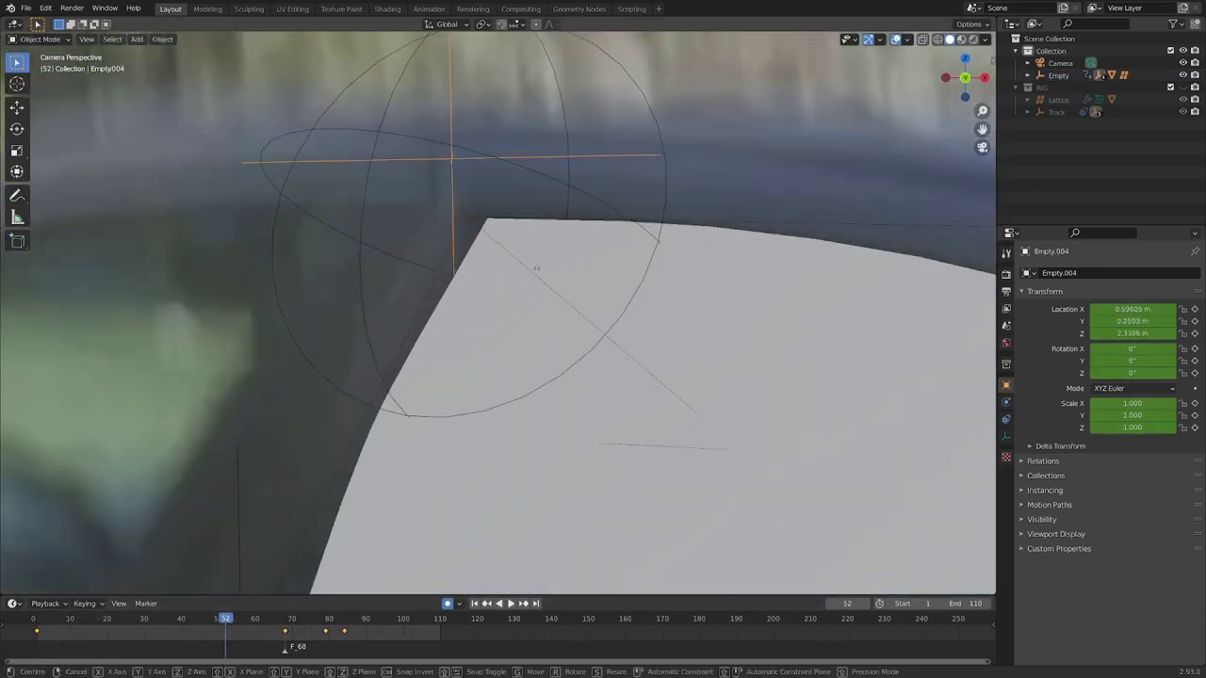
key("g")
left_click(547, 278)
scroll(556, 291, "up", 7, "alt")
scroll(556, 292, "down", 20, "alt")
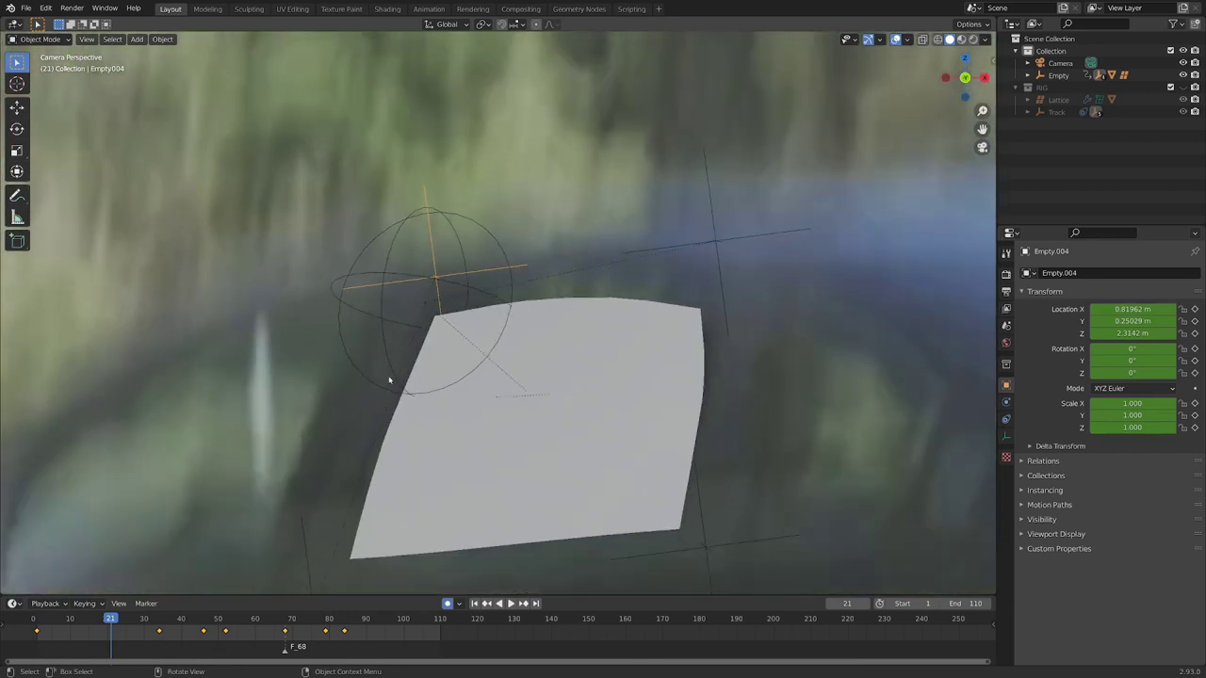
Step: Move Empty.001 at frame 21 and Empty.004 at frames 21 and 28 to fit the plane's upper corners to the window
left_click_drag(388, 380, 750, 280)
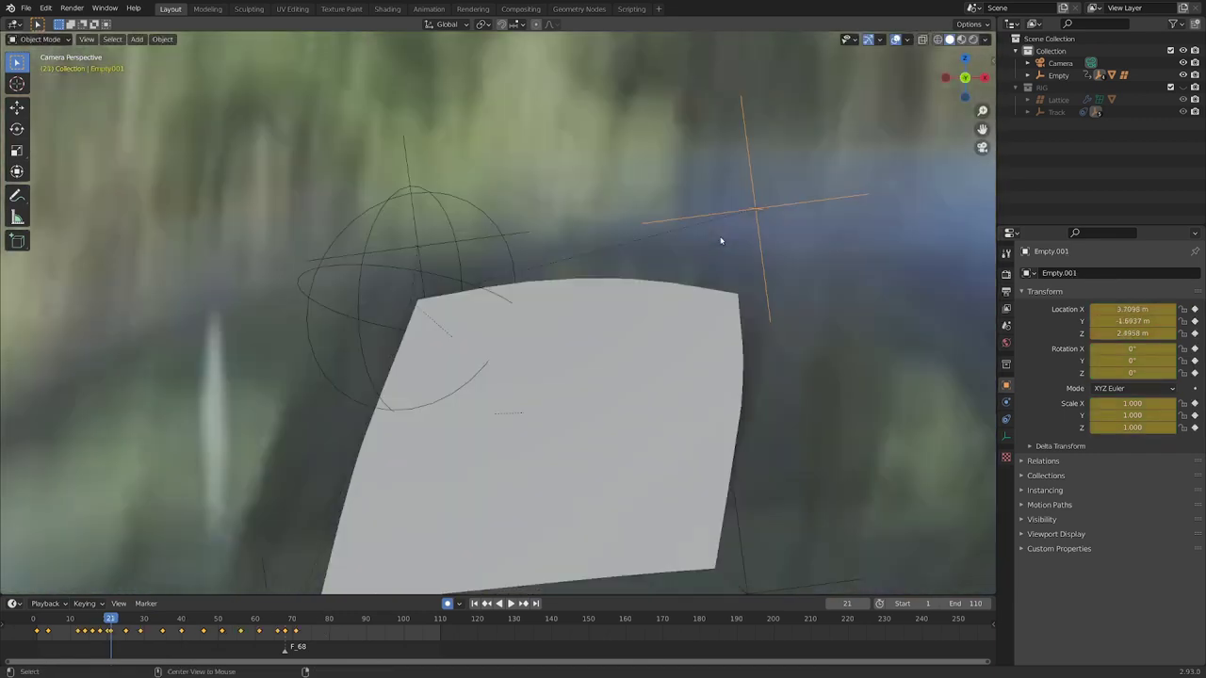
scroll(721, 240, "down", 8)
left_click(524, 227)
scroll(528, 250, "down", 6, "alt")
scroll(528, 250, "up", 4)
scroll(597, 314, "up", 7, "alt")
scroll(597, 315, "up", 3)
Step: Move Empty.004 at frames 12, 6 and 18 to keep the plane's upper front corner on the window
scroll(585, 275, "up", 9, "alt")
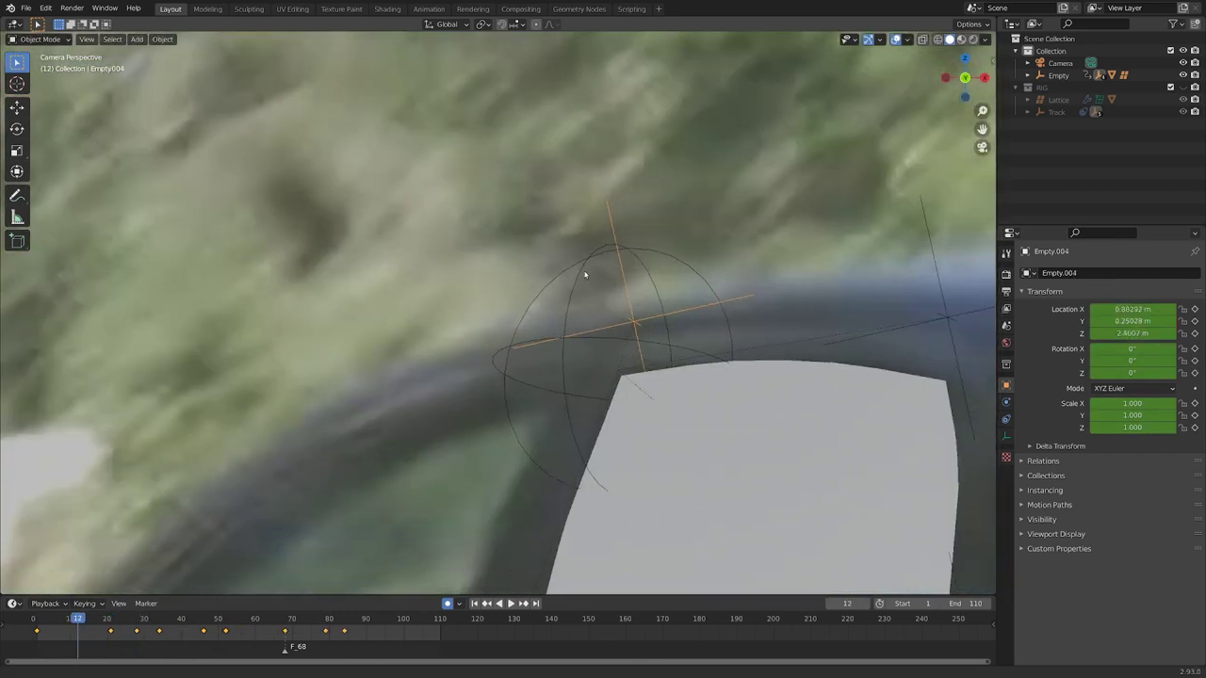
scroll(584, 274, "up", 13, "alt")
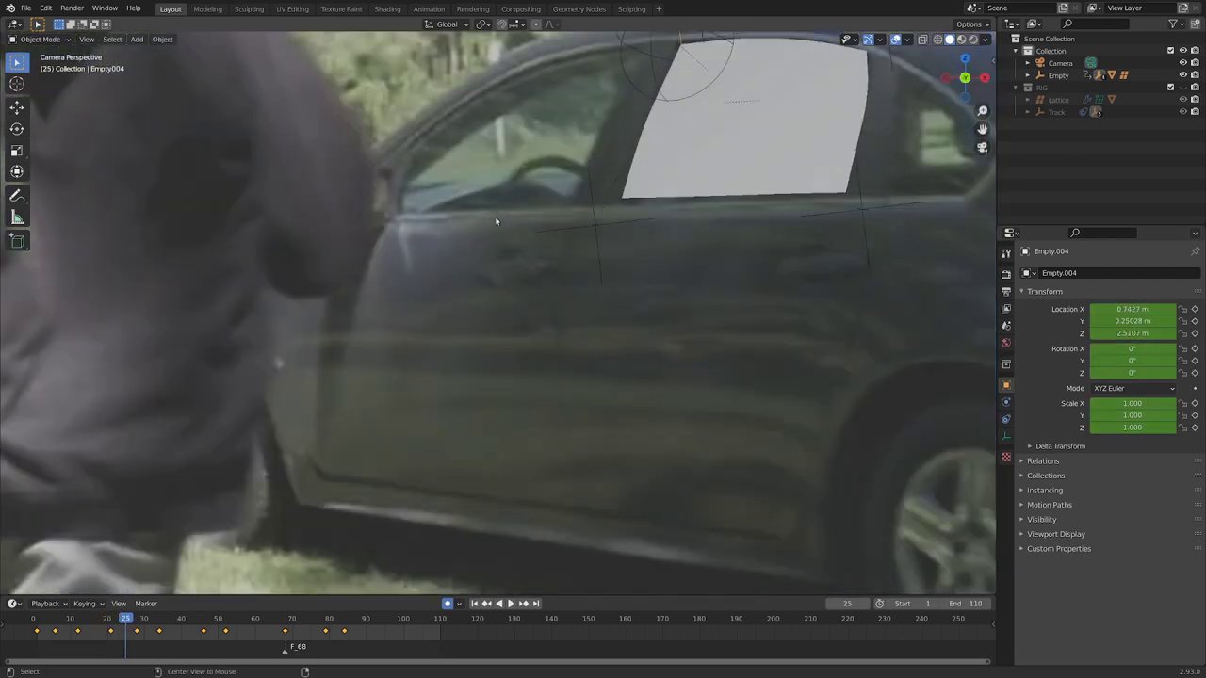
scroll(617, 227, "up", 7, "alt")
left_click(431, 240)
scroll(447, 227, "up", 5)
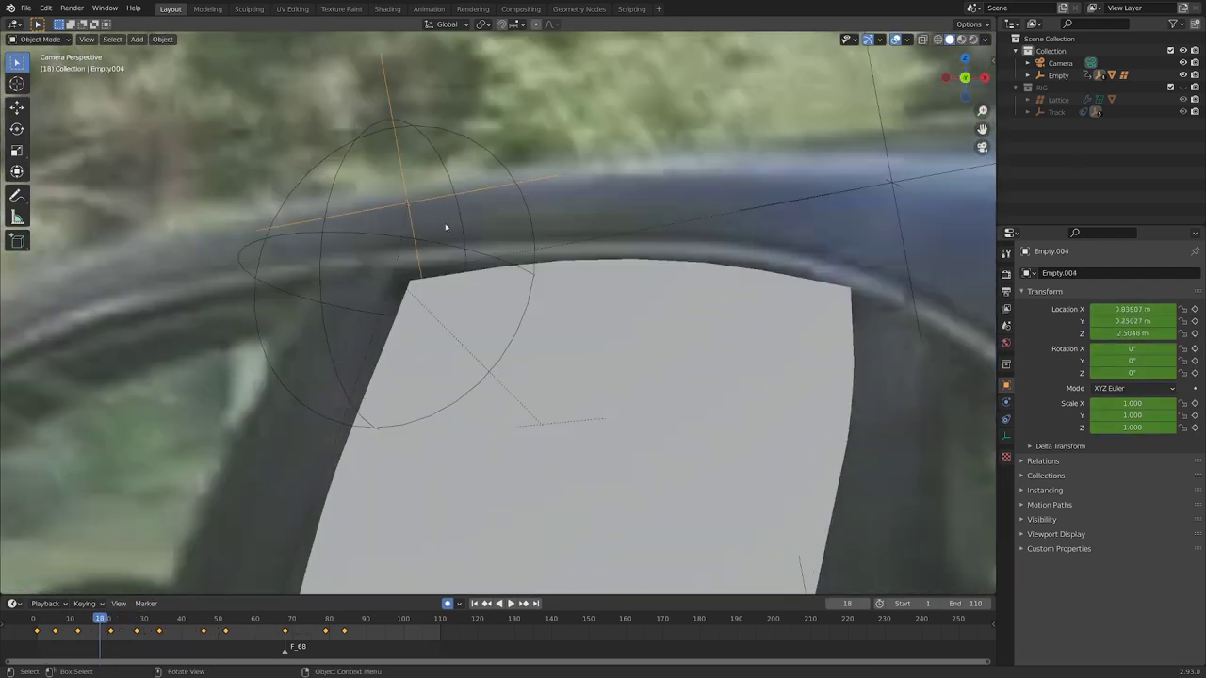
key("g")
left_click(452, 230)
Step: Select Empty.001 and step forward to frame 45 to check how the plane follows the window
scroll(458, 252, "down", 4)
scroll(457, 253, "up", 3, "alt")
scroll(521, 360, "down", 14, "alt")
scroll(521, 359, "down", 4, "alt")
left_click(527, 179)
scroll(485, 227, "down", 12, "alt")
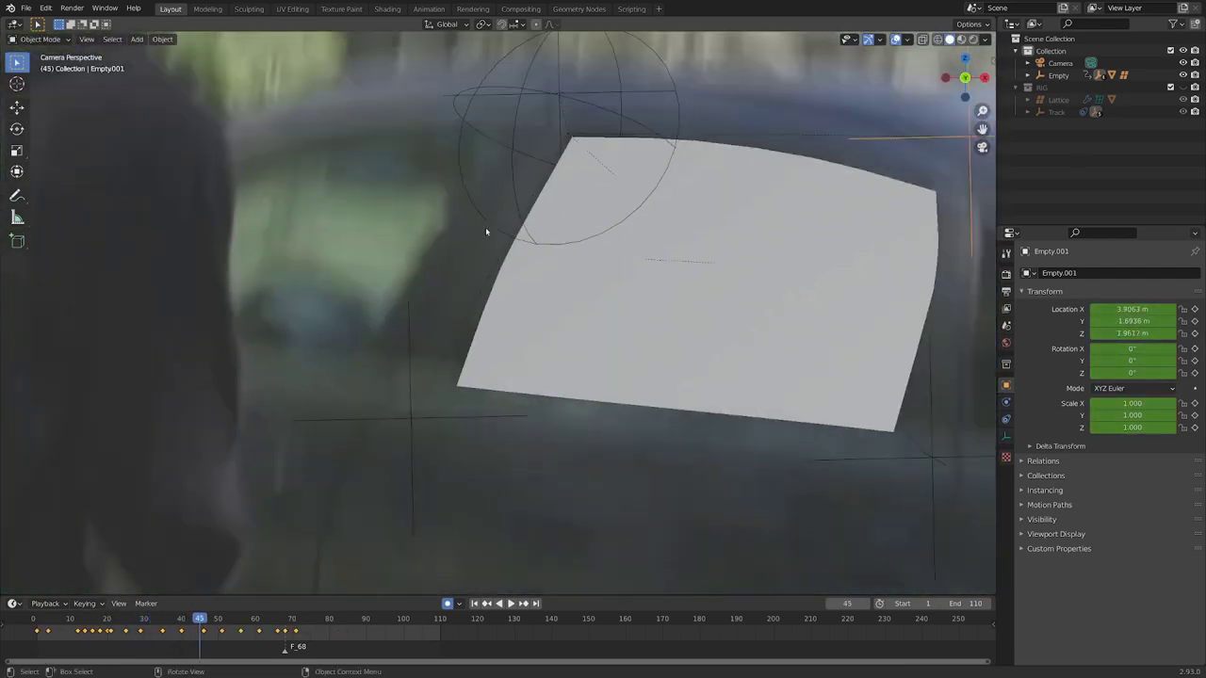
scroll(486, 227, "down", 8)
Step: Play the clip in a maximized viewport and step through the frames around frame 70 to check the plane's fit
key("space")
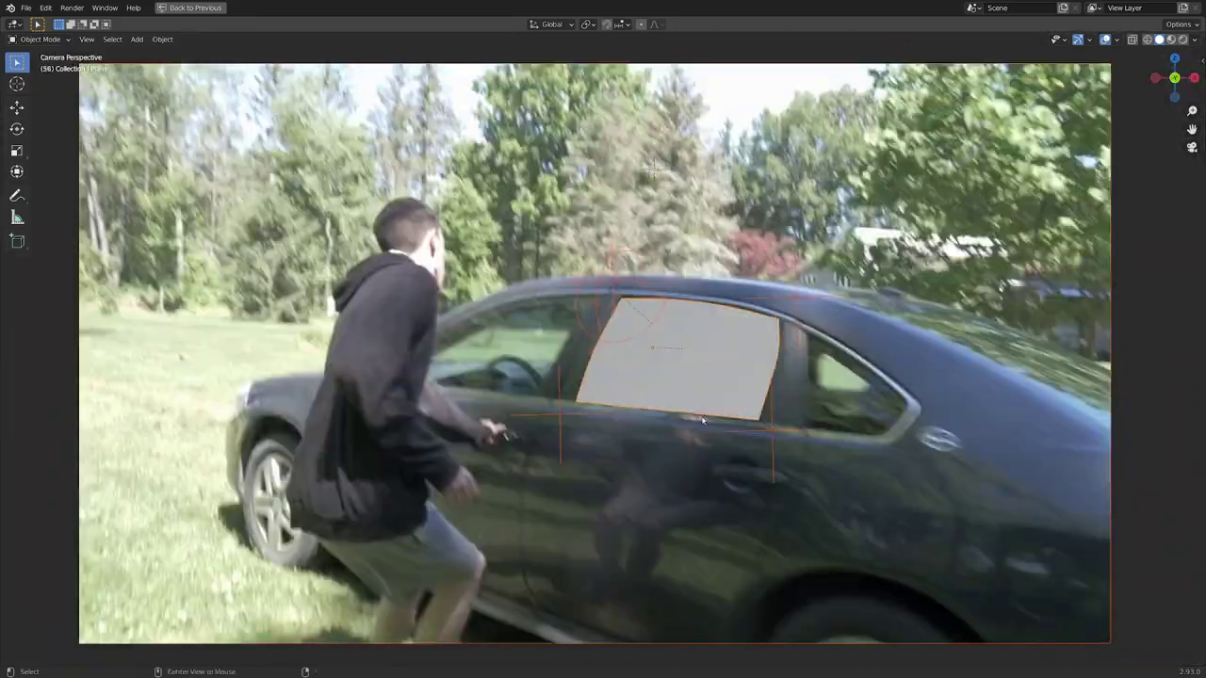
key("space")
scroll(829, 318, "down", 12, "alt")
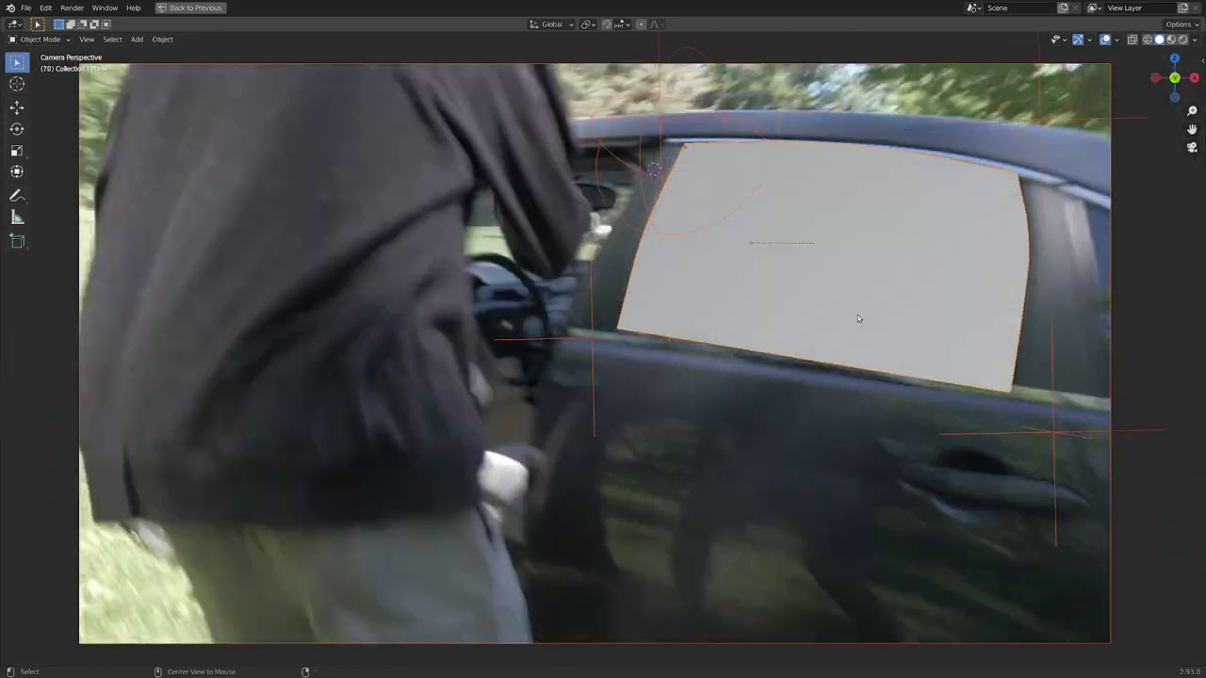
scroll(831, 325, "up", 8, "alt")
key("Right")
key("Right")
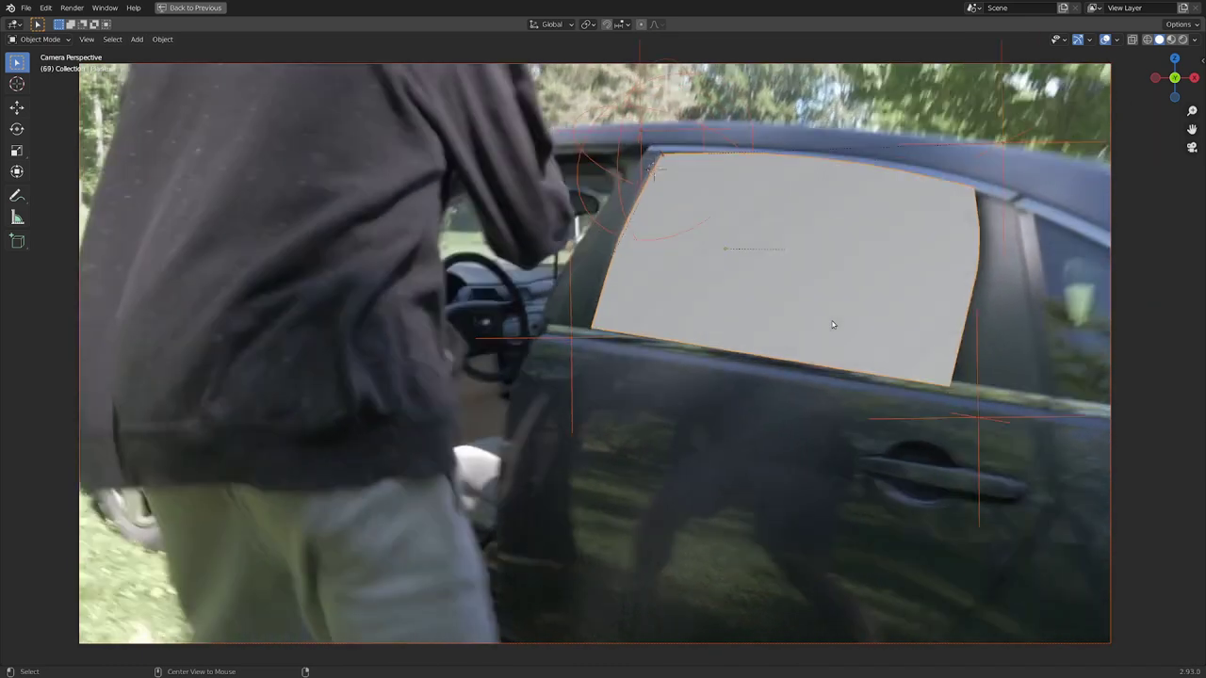
Step: Step back frame by frame to frame 55, and replay the clip from frame 1 to check the plane's tracking
key("Left")
key("Left")
key("Left")
key("Left")
key("Left")
key("Left")
key("Left")
key("Left")
key("Left")
key("Left")
key("Left")
key("Left")
key("Left")
key("Left")
key("Left")
key("Left")
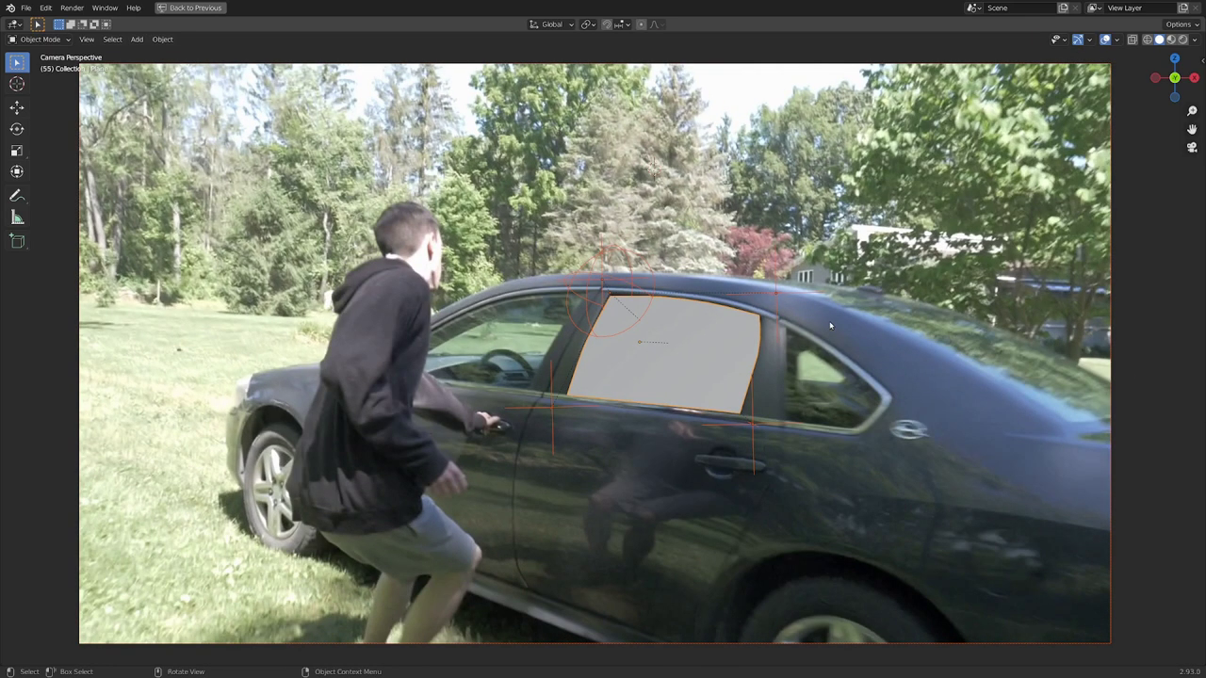
key("shift+Left")
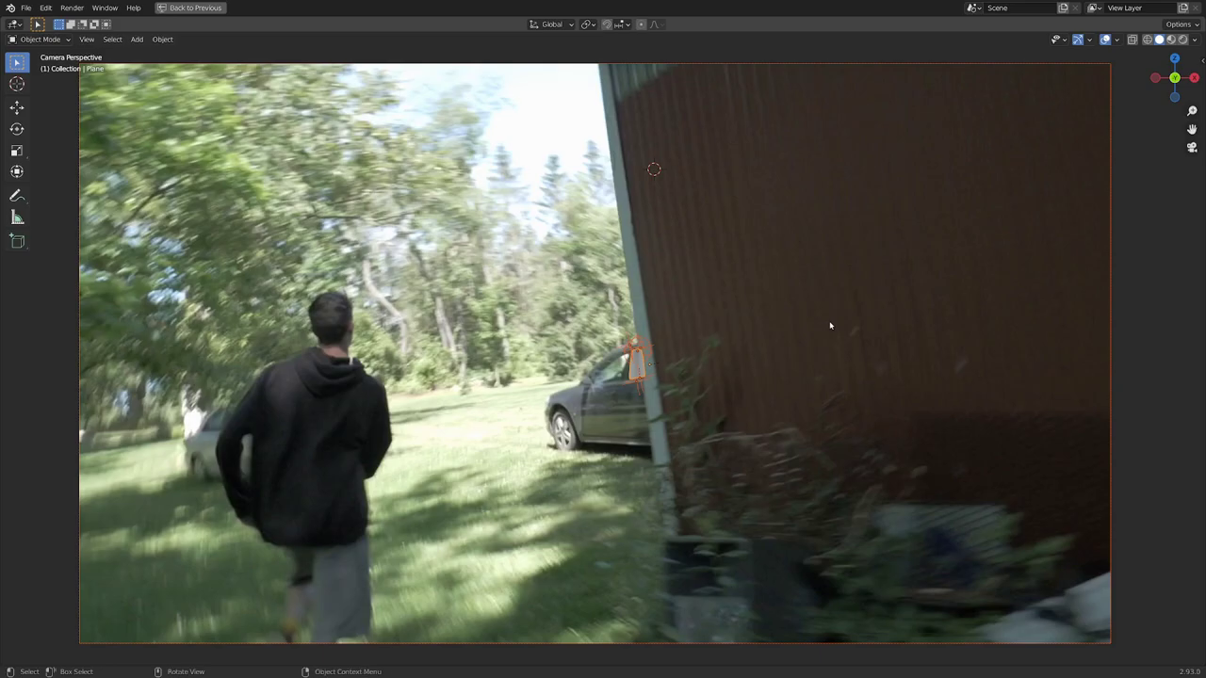
key("space")
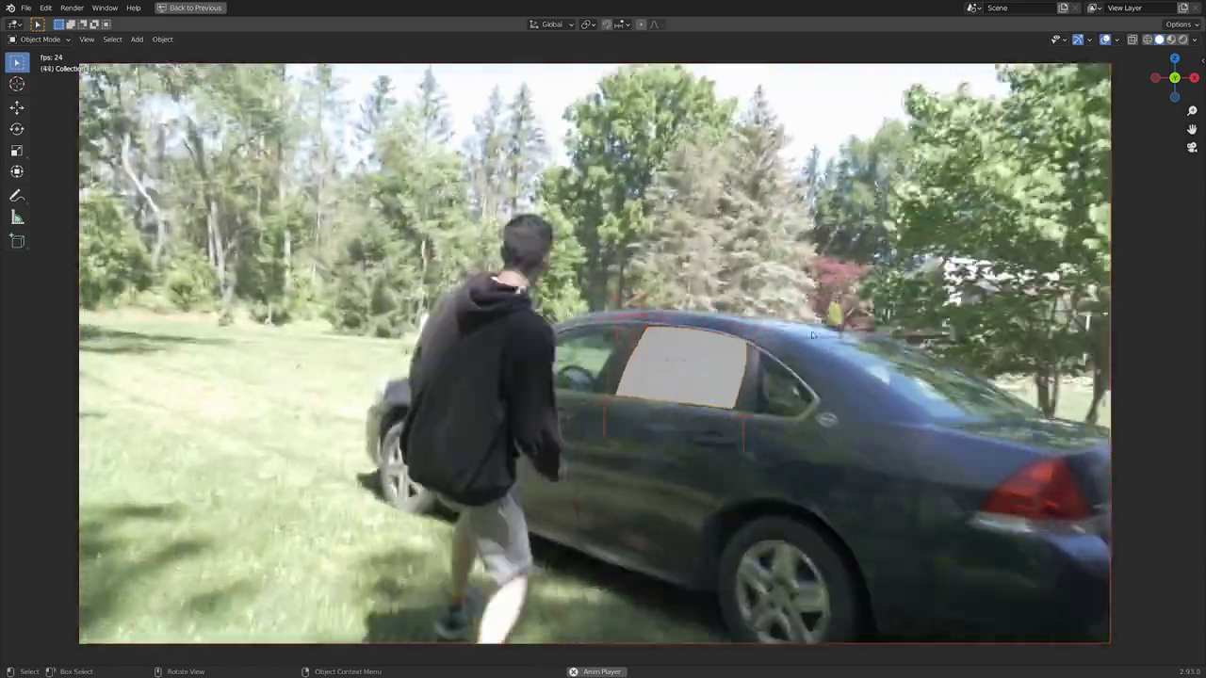